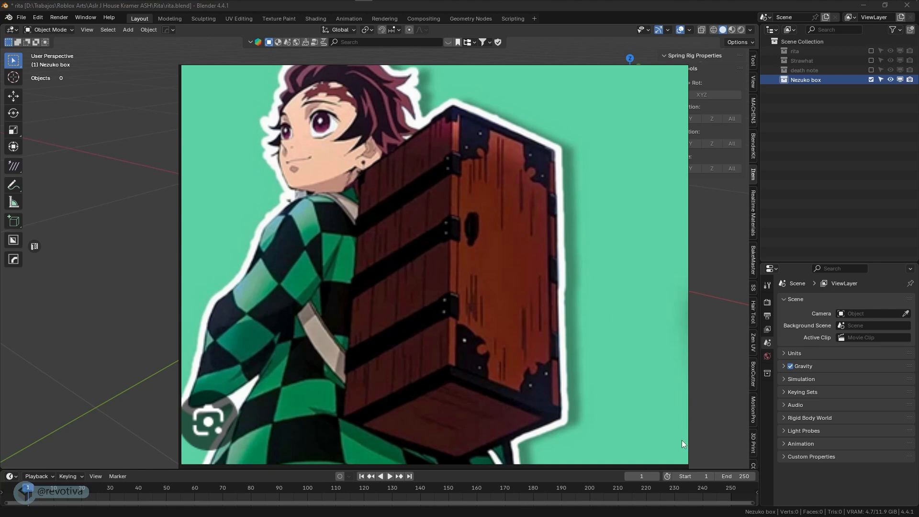
# Move the floating reference-image window up and left and shrink it to a small size
pyautogui.moveTo(607, 307); pyautogui.dragTo(536, 277, button='right')
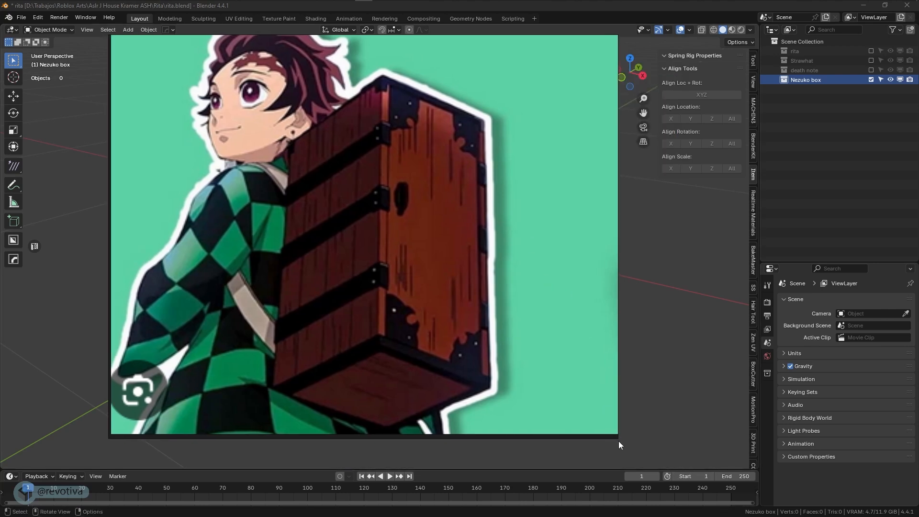
pyautogui.moveTo(619, 441); pyautogui.dragTo(305, 209)
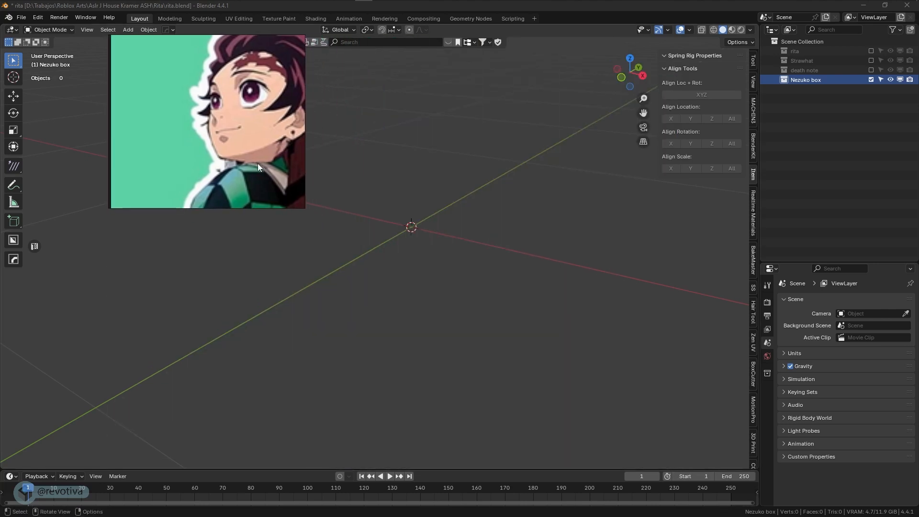
pyautogui.moveTo(257, 162); pyautogui.dragTo(197, 161, button='right')
# Pan and zoom the picture inside the smaller window until the whole wooden box is framed
pyautogui.moveTo(198, 157); pyautogui.dragTo(70, 102, button='middle')
pyautogui.moveTo(155, 134); pyautogui.dragTo(105, 93, button='middle')
pyautogui.scroll(-4, 129, 103)
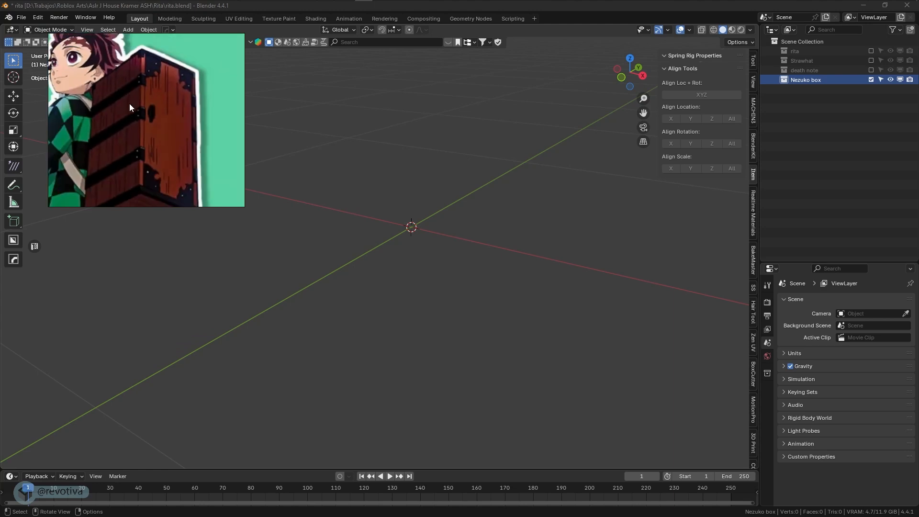
pyautogui.moveTo(191, 137); pyautogui.dragTo(205, 118, button='middle')
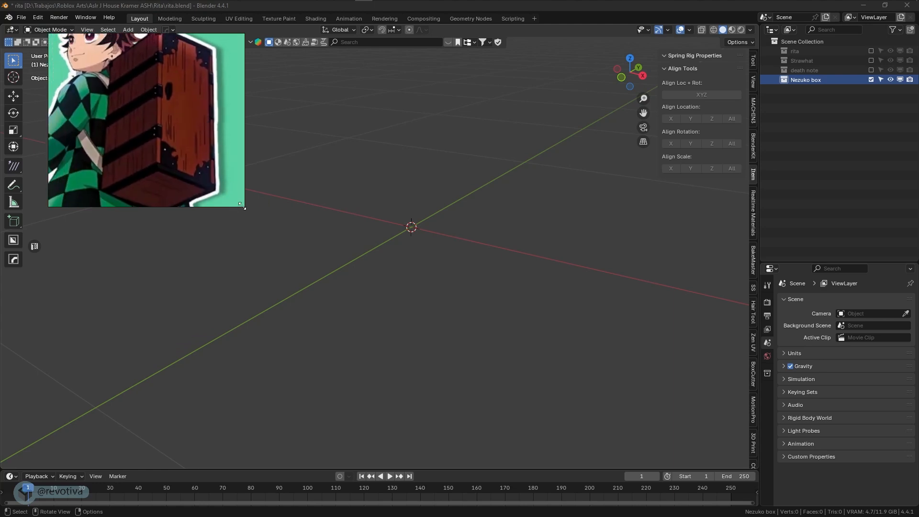
pyautogui.moveTo(242, 206); pyautogui.dragTo(185, 190)
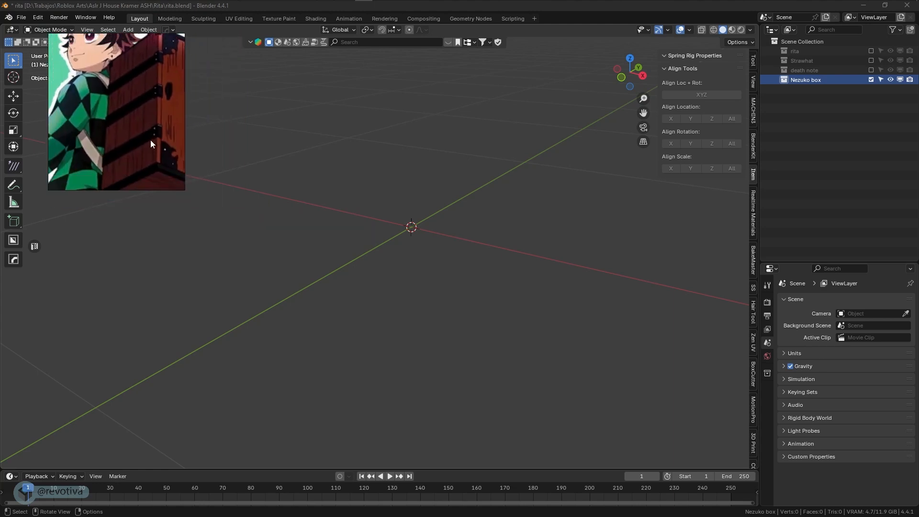
pyautogui.moveTo(150, 140); pyautogui.dragTo(114, 140, button='middle')
pyautogui.scroll(-1, 113, 137)
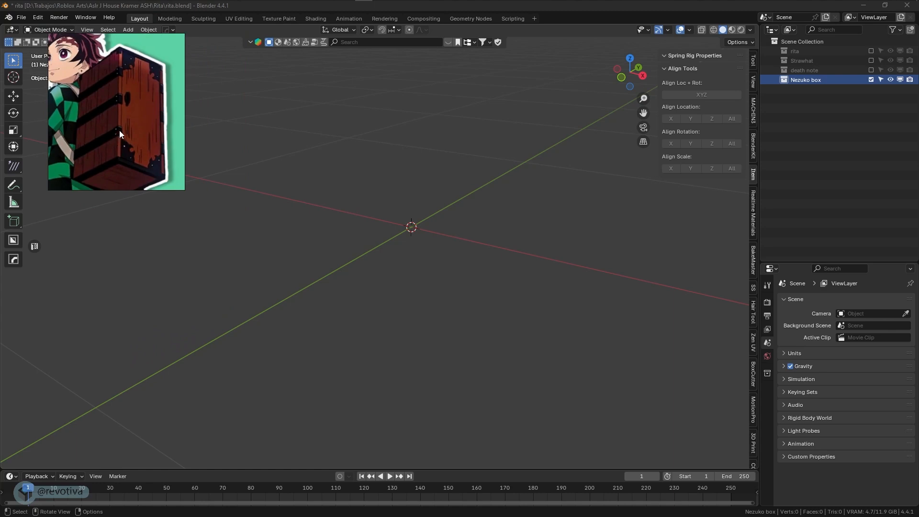
pyautogui.scroll(-1, 120, 130)
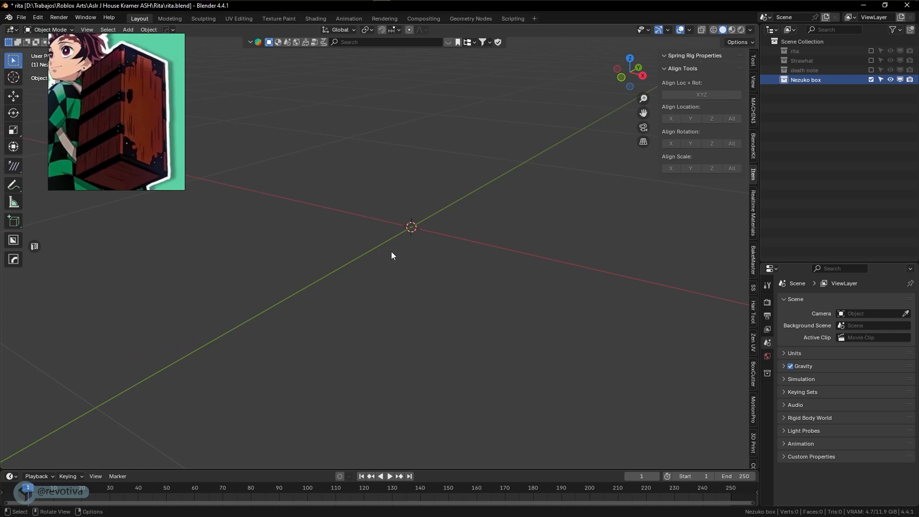
# Add a cube, shrink it to 0.223 and stretch it tall along Z
pyautogui.hotkey('shift', 'a')
pyautogui.moveTo(377, 249)
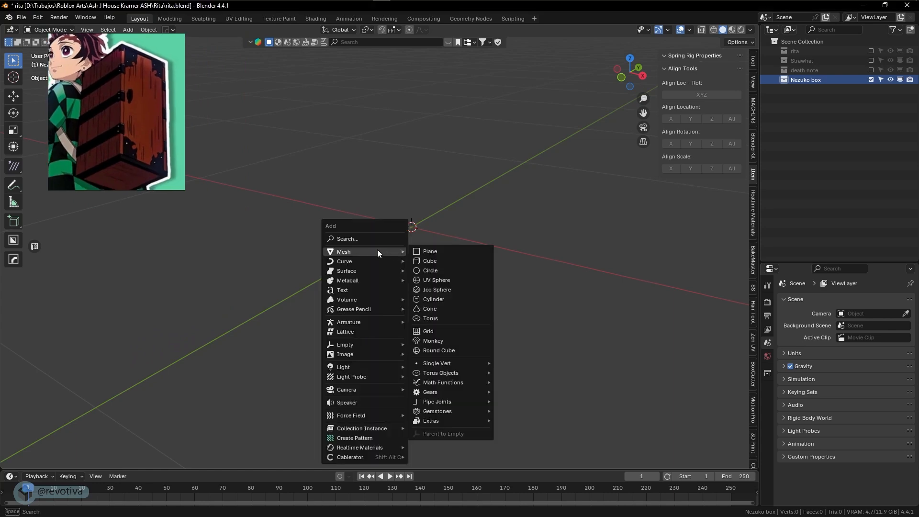
pyautogui.click(422, 260)
pyautogui.press('s')
pyautogui.click(477, 270)
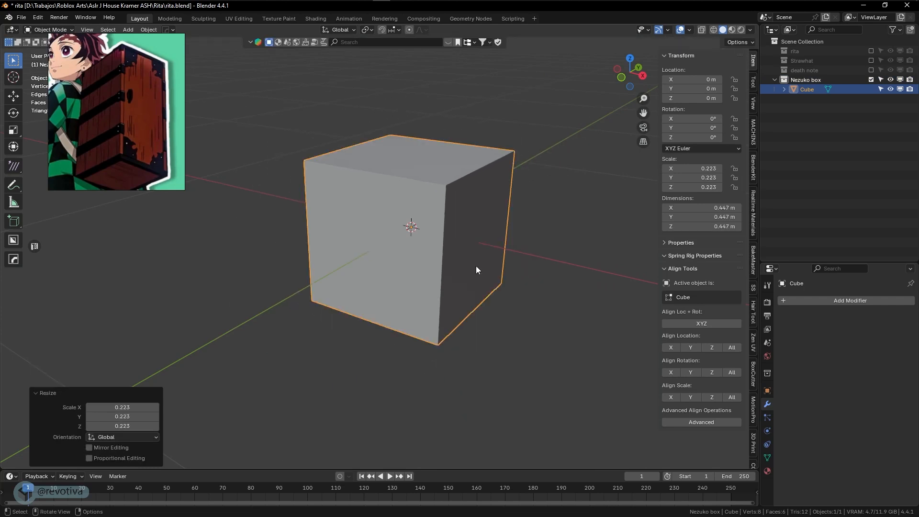
pyautogui.press('s')
pyautogui.press('z')
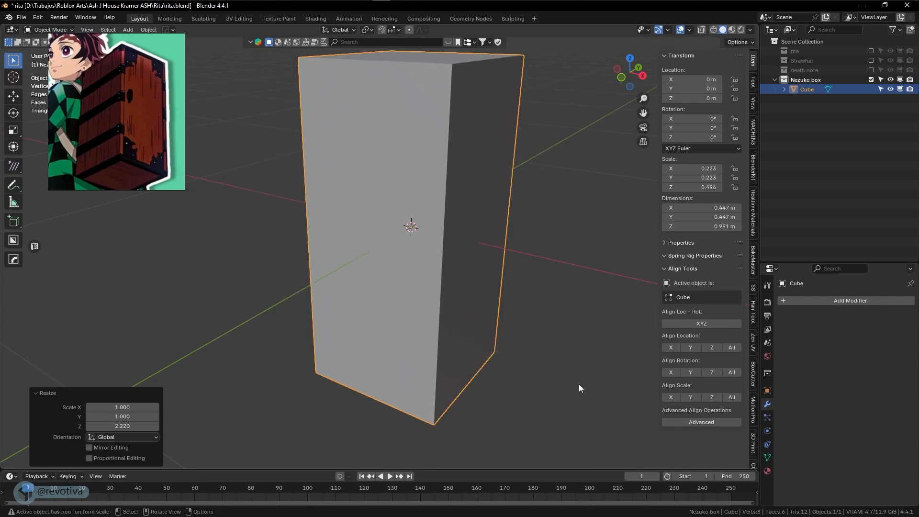
pyautogui.moveTo(555, 346); pyautogui.dragTo(569, 311, button='middle')
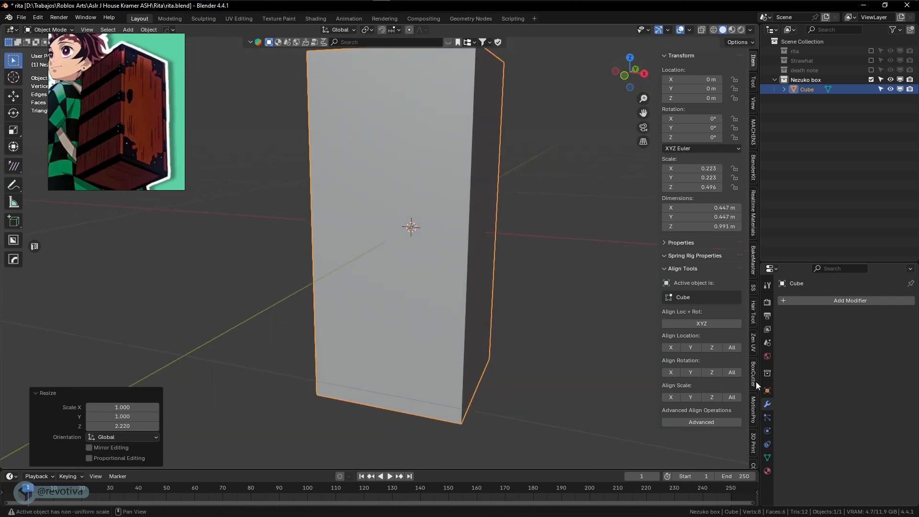
pyautogui.scroll(-8, 754, 386)
# Turn on Screencast Keys so pressed keys are displayed on screen
pyautogui.click(755, 447)
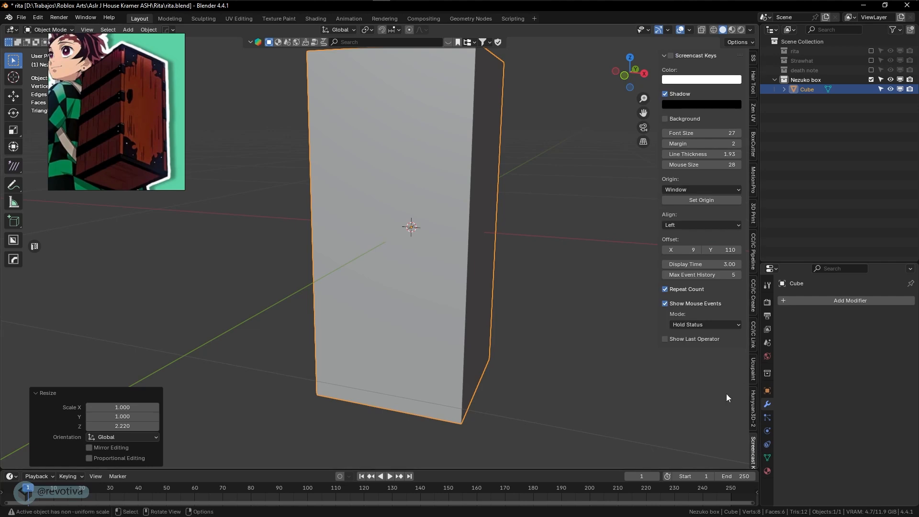
pyautogui.click(671, 55)
pyautogui.moveTo(543, 219); pyautogui.dragTo(527, 255, button='middle')
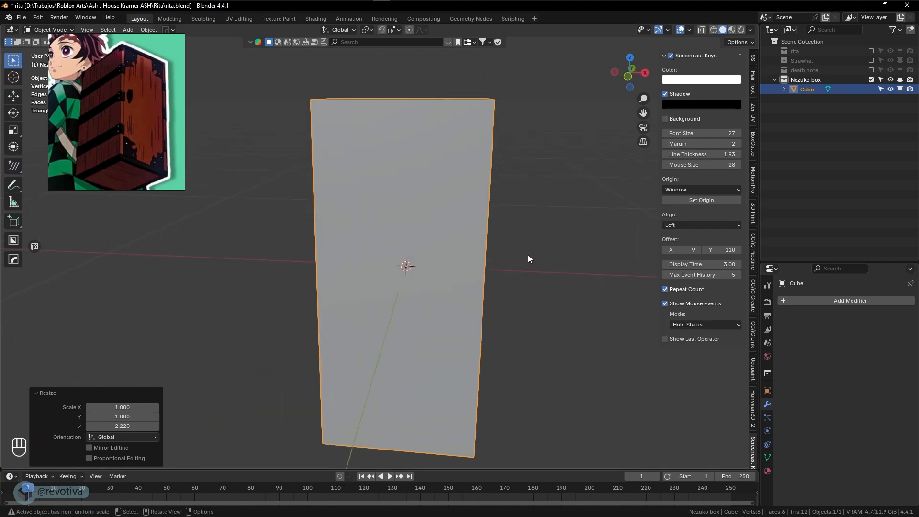
# Shorten the box along Z to a 0.868 scale and view it from a corner
pyautogui.press('s')
pyautogui.press('z')
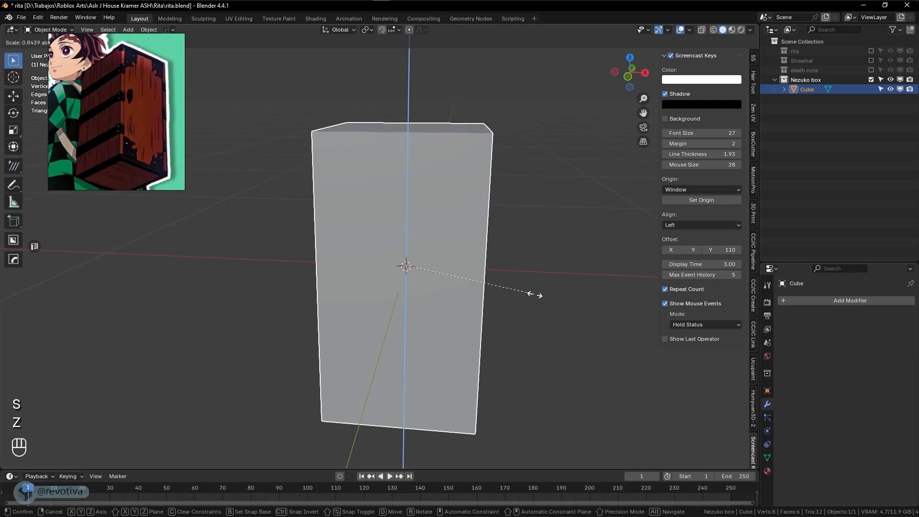
pyautogui.click(514, 296)
pyautogui.moveTo(514, 296)
pyautogui.mouseDown(button='middle')
pyautogui.moveTo(555, 282)
pyautogui.moveTo(412, 275)
pyautogui.moveTo(498, 286)
pyautogui.moveTo(509, 302)
pyautogui.moveTo(497, 299)
pyautogui.moveTo(512, 284)
pyautogui.mouseUp(button='middle')
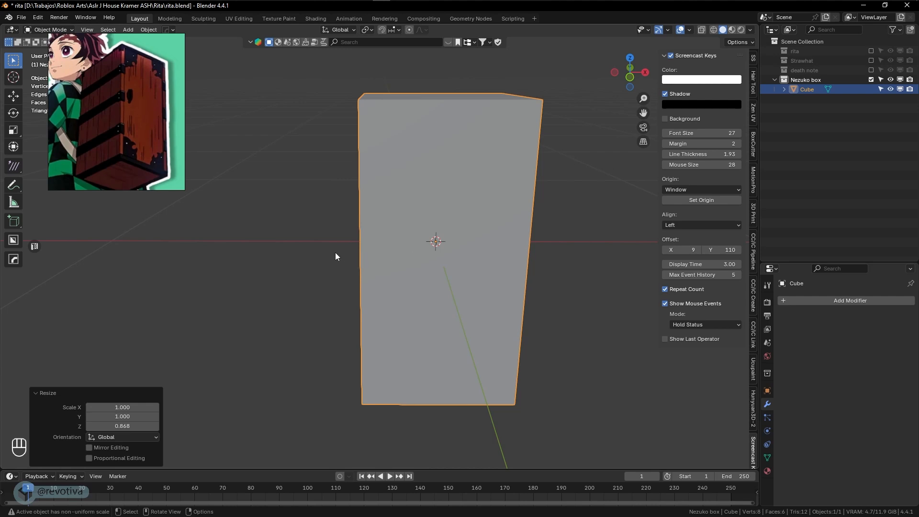
pyautogui.moveTo(333, 255); pyautogui.dragTo(372, 248, button='middle')
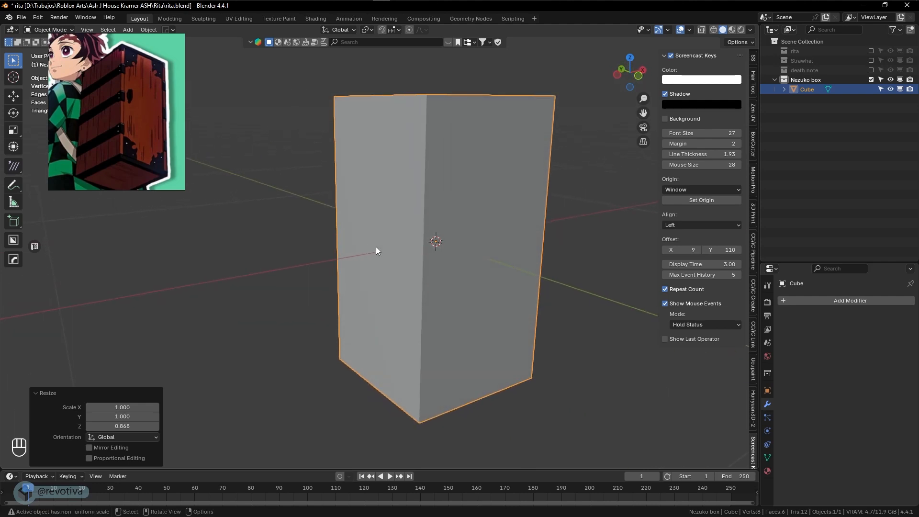
# In Edit Mode, add three evenly spaced horizontal loop cuts around the box
pyautogui.press('Tab')
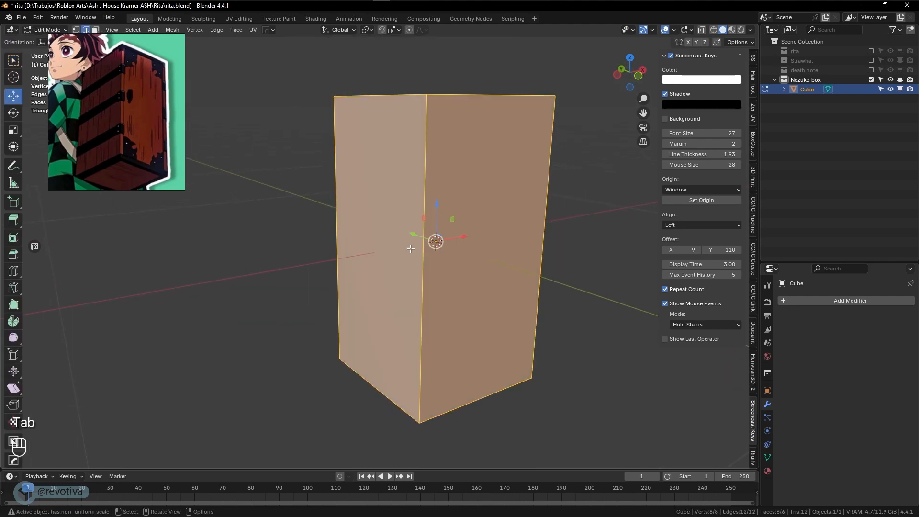
pyautogui.hotkey('ctrl', 'r')
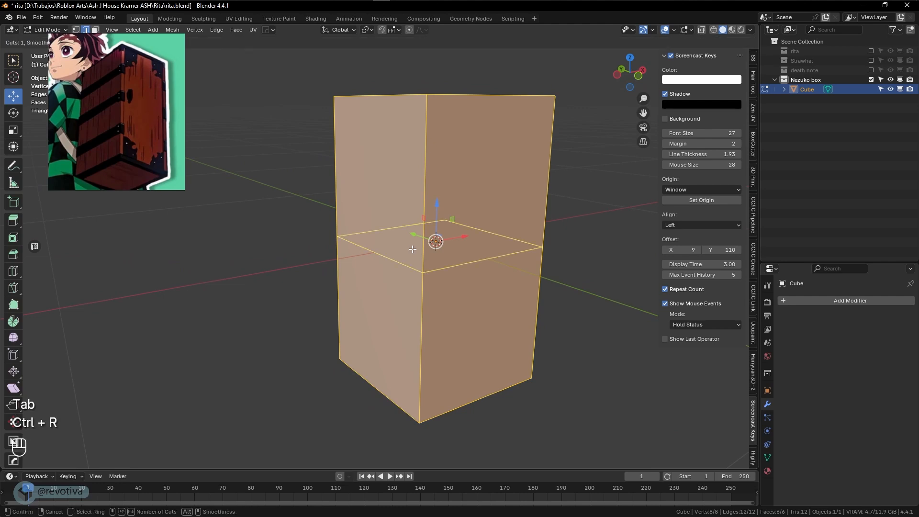
pyautogui.scroll(1, 412, 250)
pyautogui.scroll(1, 413, 249)
pyautogui.click(412, 249)
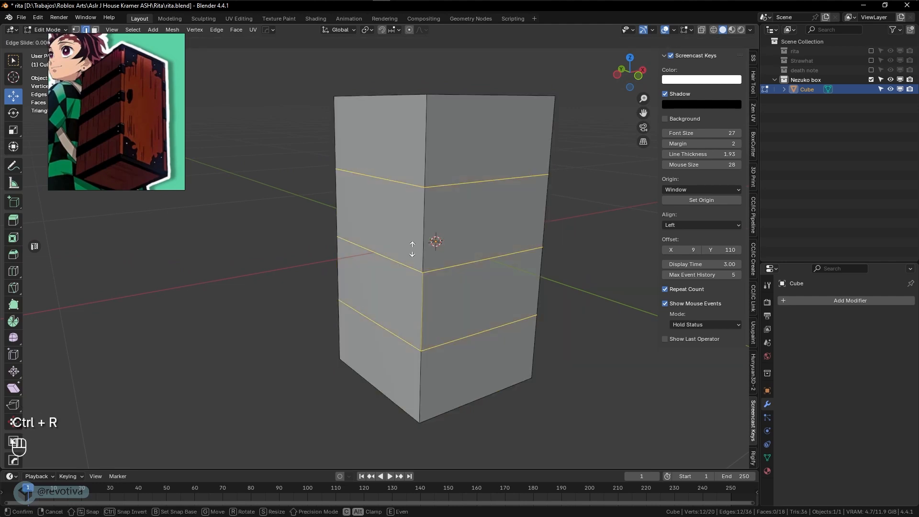
pyautogui.rightClick(412, 249)
# Bevel the three loops into single-segment bands 0.0573 m wide
pyautogui.hotkey('ctrl', 'b')
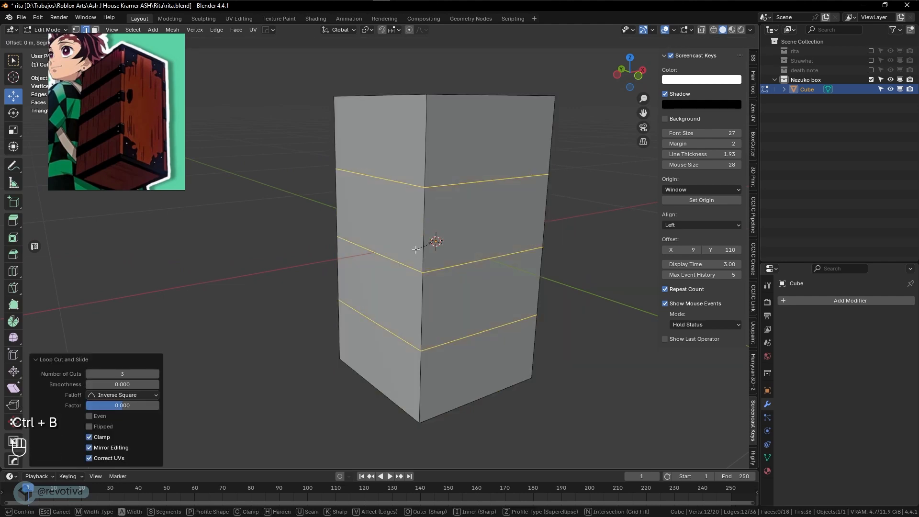
pyautogui.scroll(-4, 458, 214)
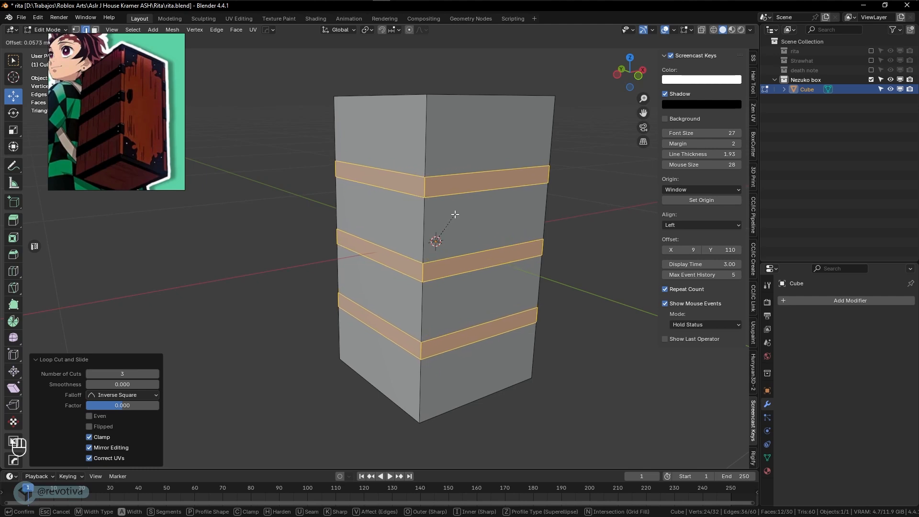
pyautogui.click(455, 214)
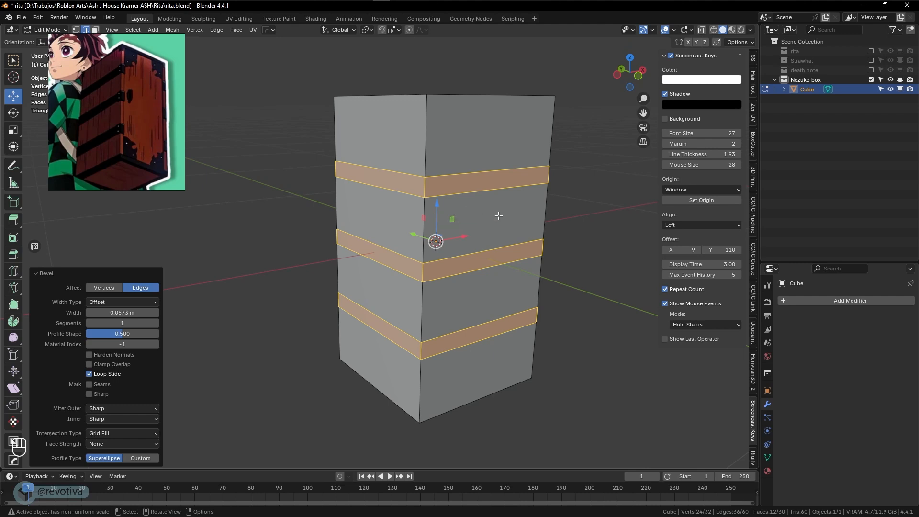
# Extrude the band faces along their normals by 0.0471 m, then return to Object Mode
pyautogui.moveTo(503, 226); pyautogui.dragTo(499, 227, button='middle')
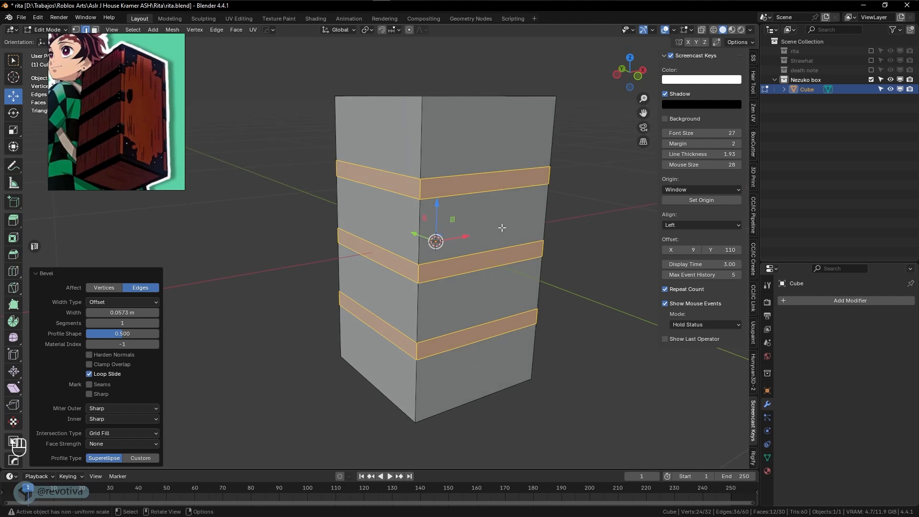
pyautogui.hotkey('alt', 'e')
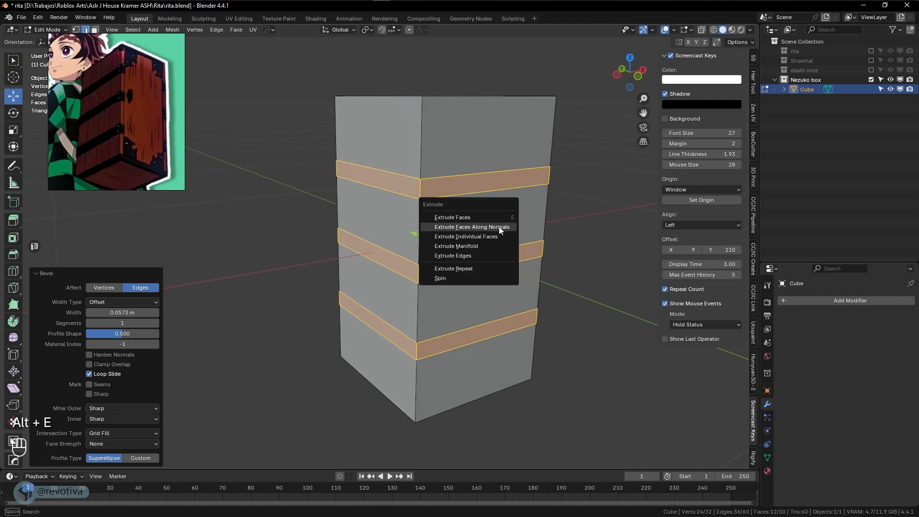
pyautogui.click(463, 227)
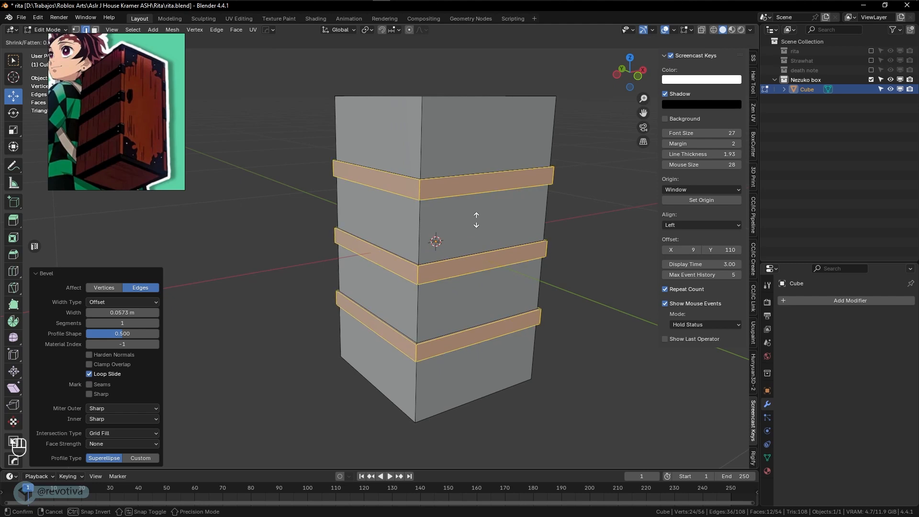
pyautogui.click(476, 220)
pyautogui.moveTo(476, 220); pyautogui.dragTo(491, 259, button='middle')
pyautogui.press('Tab')
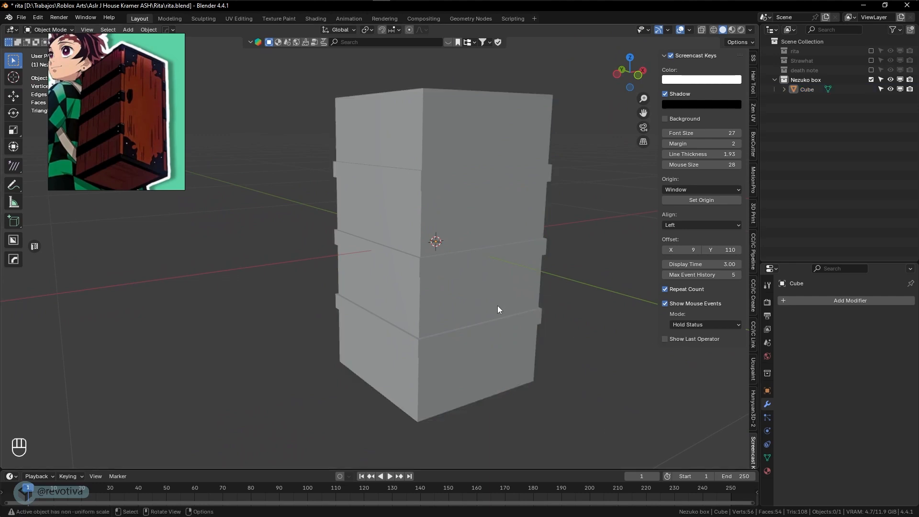
pyautogui.keyDown('shift'); pyautogui.moveTo(498, 310); pyautogui.dragTo(482, 291, button='middle'); pyautogui.keyUp('shift')
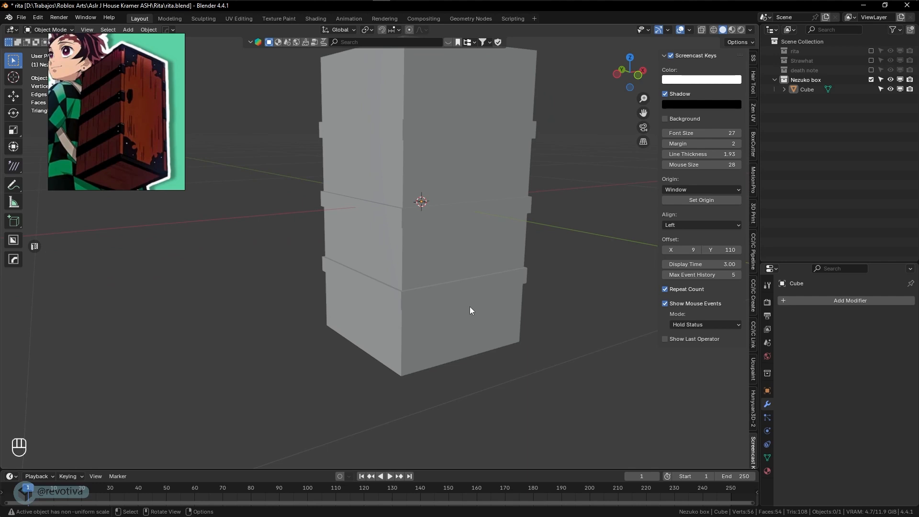
# Add a second cube, Cube.001, scaled to 0.280, and switch to front view
pyautogui.hotkey('shift', 'a')
pyautogui.click(507, 311)
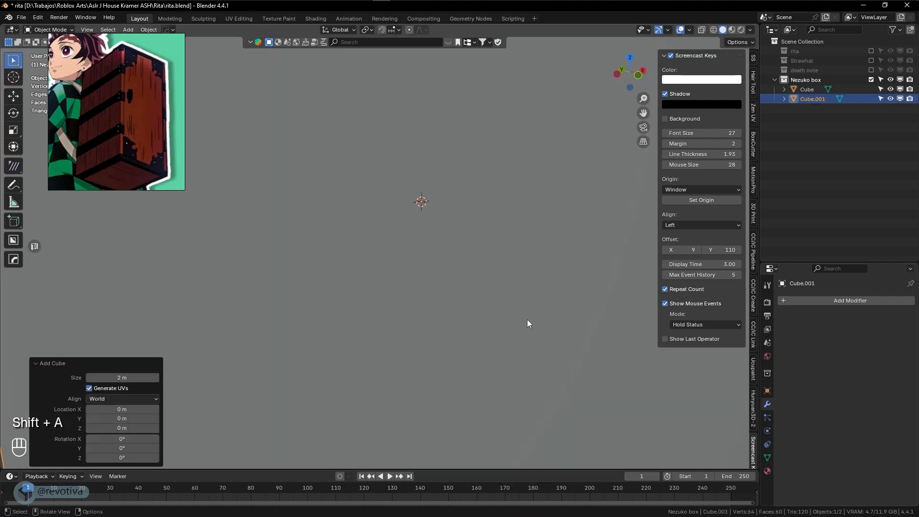
pyautogui.press('s')
pyautogui.click(431, 296)
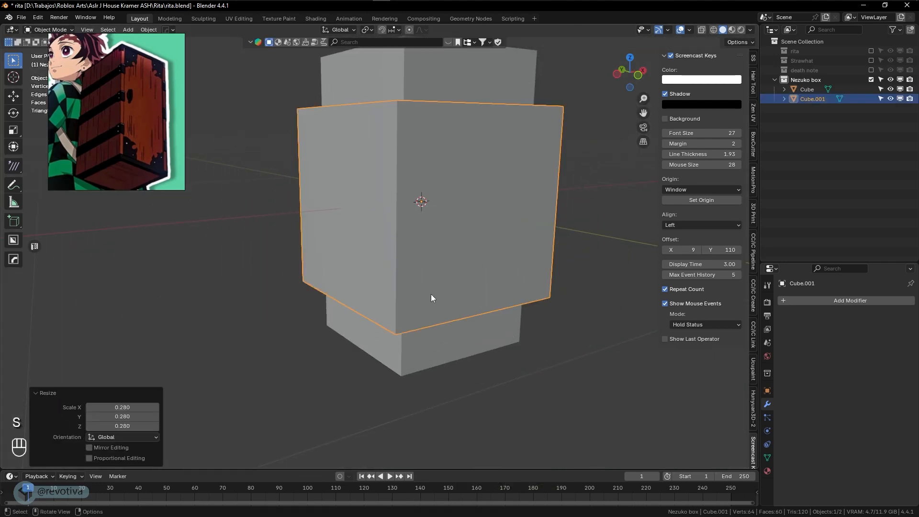
pyautogui.press('KP_1')
pyautogui.scroll(3, 438, 300)
# Make Cube.001 narrower in X (0.75), taller in Z and shallower in Y (0.729)
pyautogui.press('s')
pyautogui.press('x')
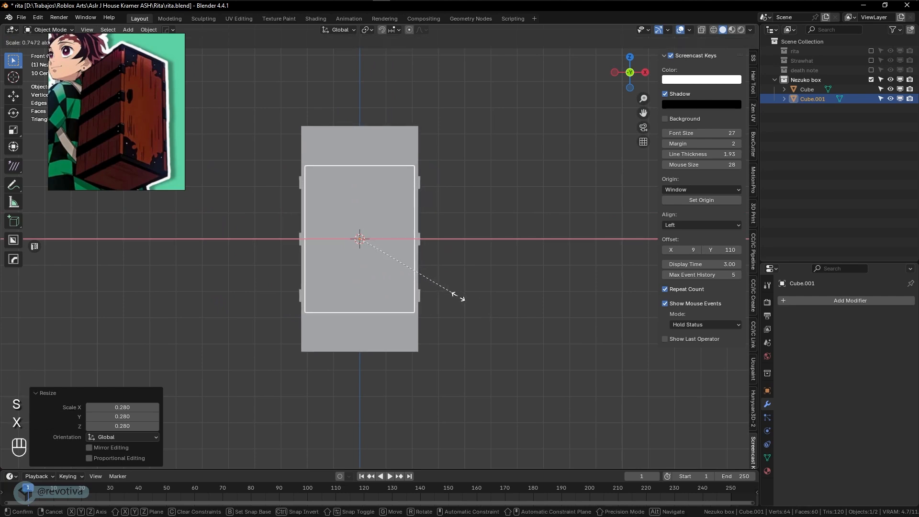
pyautogui.click(459, 299)
pyautogui.press('s')
pyautogui.press('z')
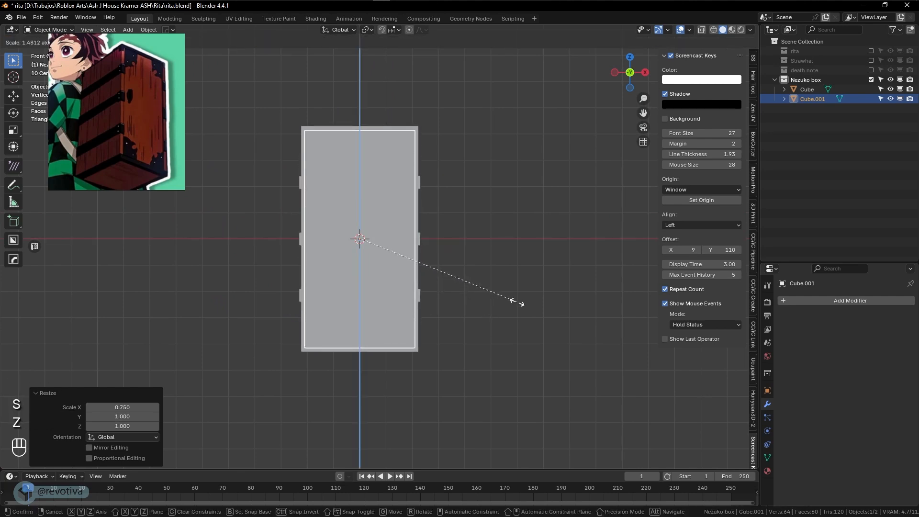
pyautogui.click(517, 303)
pyautogui.moveTo(427, 289); pyautogui.dragTo(460, 289, button='middle')
pyautogui.press('s')
pyautogui.press('y')
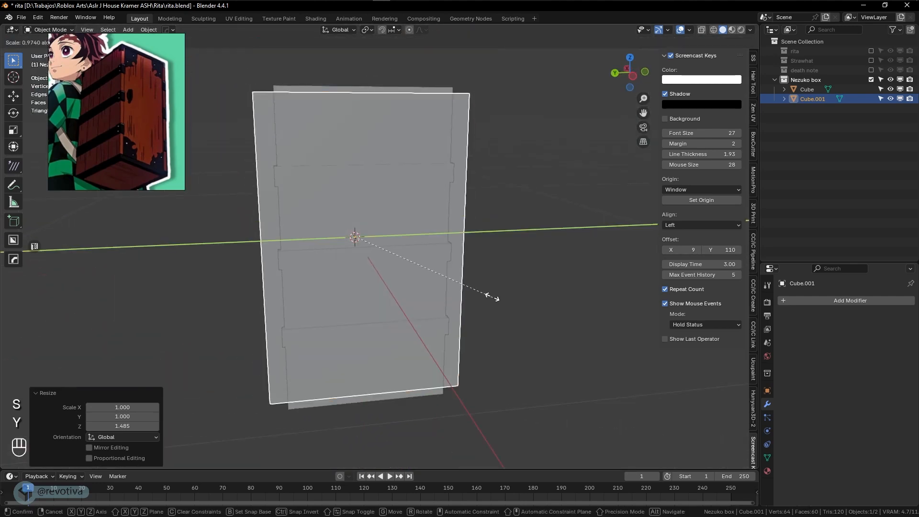
pyautogui.click(462, 273)
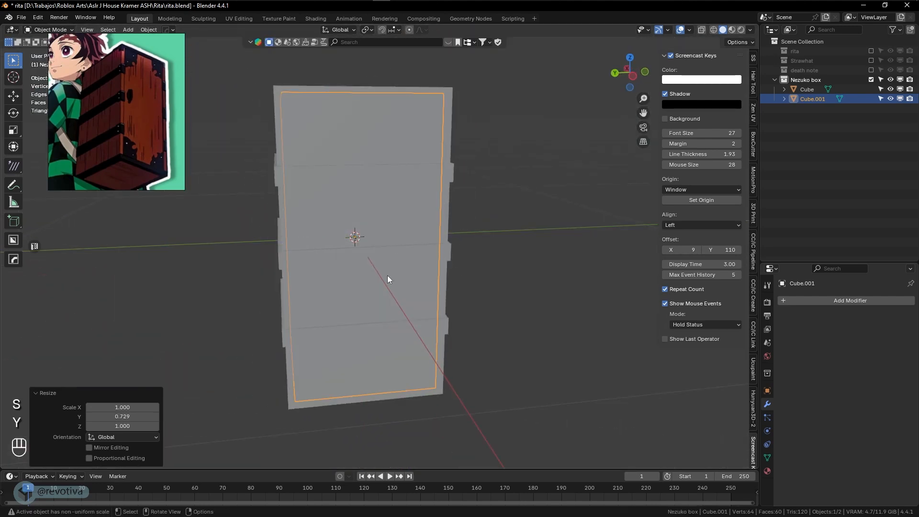
# Shift Cube.001 −0.0387 m along Y with the Move tool to sit at the box front
pyautogui.click(13, 96)
pyautogui.moveTo(311, 245); pyautogui.dragTo(322, 244)
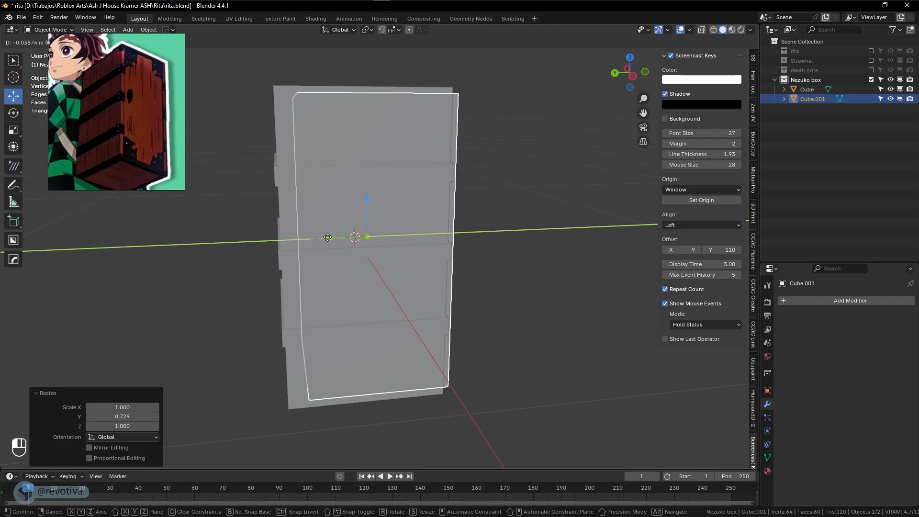
pyautogui.press('KP_1')
pyautogui.moveTo(371, 250); pyautogui.dragTo(402, 279, button='middle')
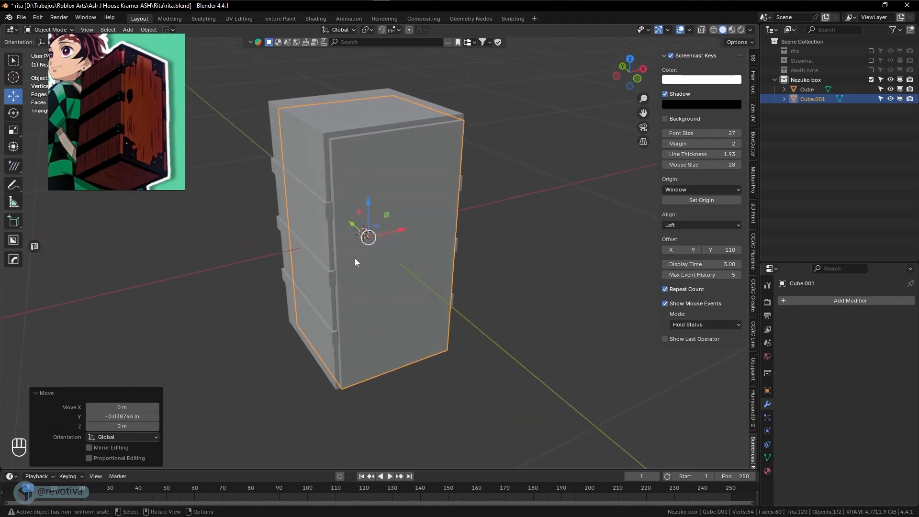
# Duplicate Cube.001 in place and move the copy about 1.2 m aside along X
pyautogui.hotkey('shift', 'd')
pyautogui.rightClick(332, 254)
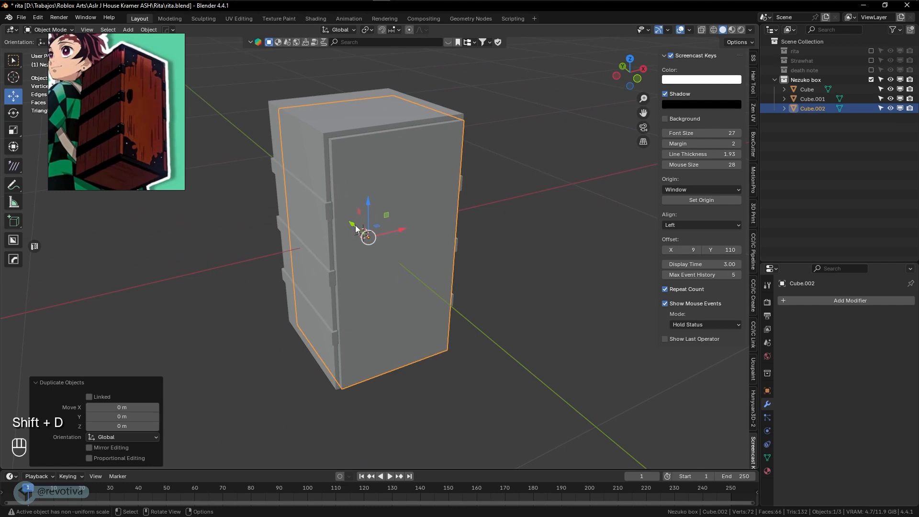
pyautogui.moveTo(392, 231); pyautogui.dragTo(647, 197)
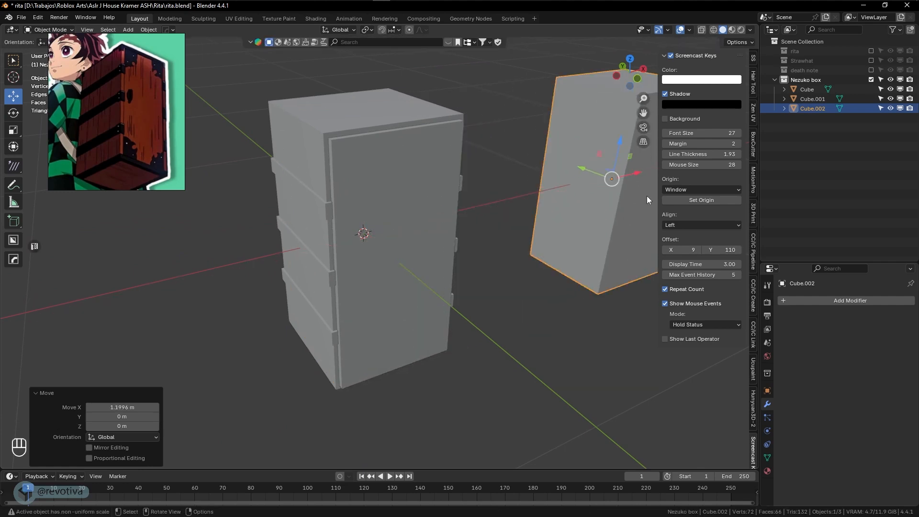
# Cut Cube.001 out of the box with a HardOps difference boolean (Ctrl+Numpad-)
pyautogui.click(399, 248)
pyautogui.moveTo(423, 280); pyautogui.dragTo(406, 263, button='middle')
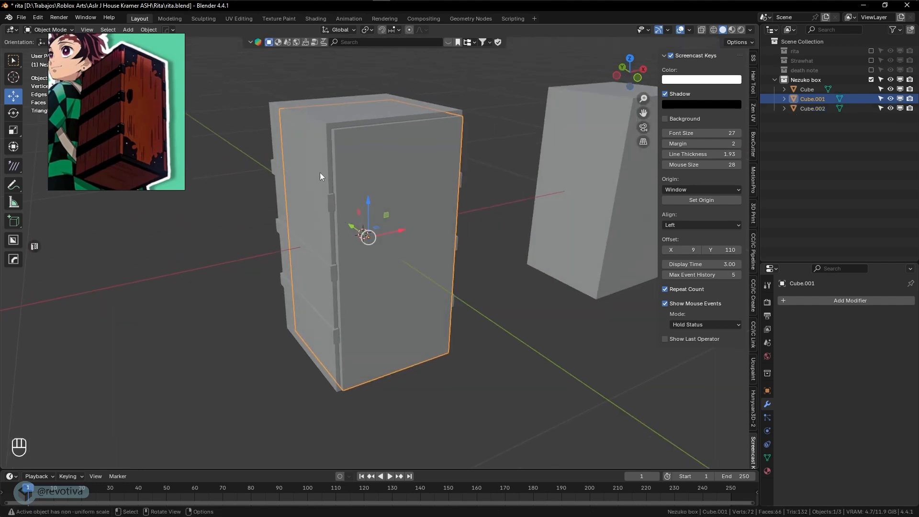
pyautogui.keyDown('shift'); pyautogui.click(309, 162); pyautogui.keyUp('shift')
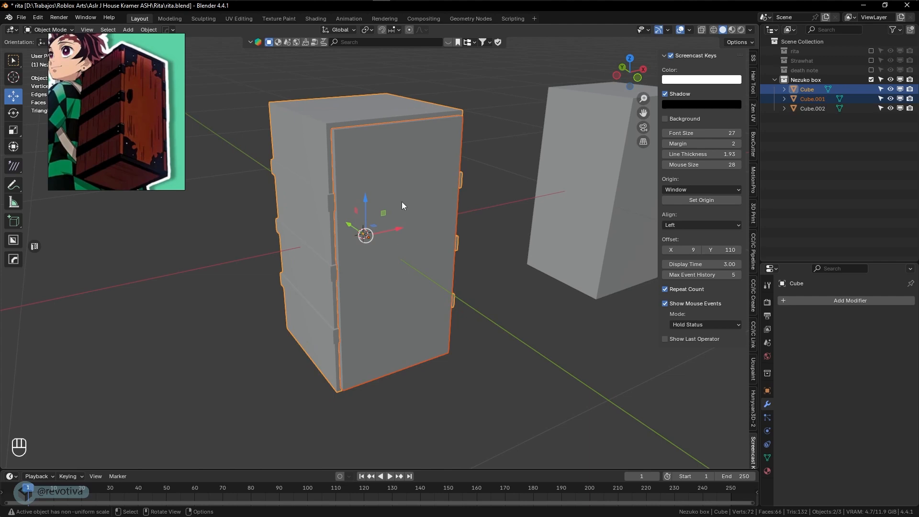
pyautogui.press('ctrl')
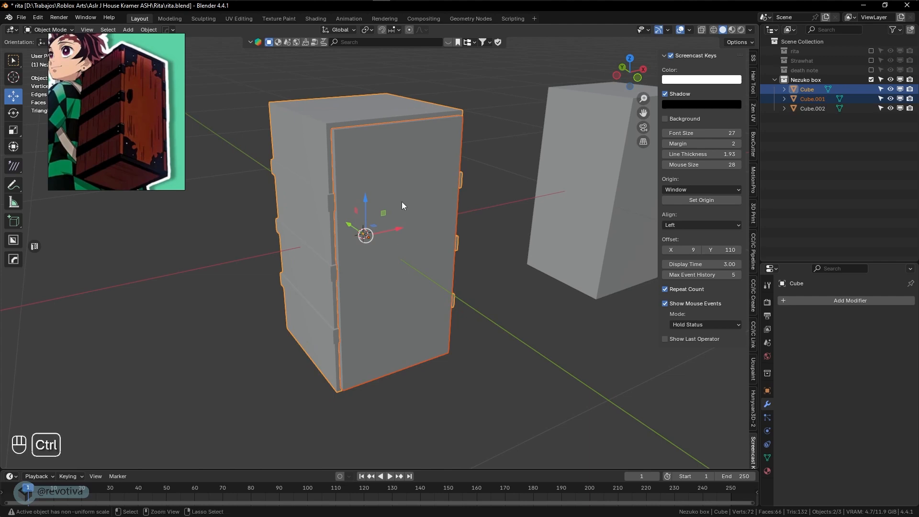
pyautogui.press('ctrl+KP_Subtract')
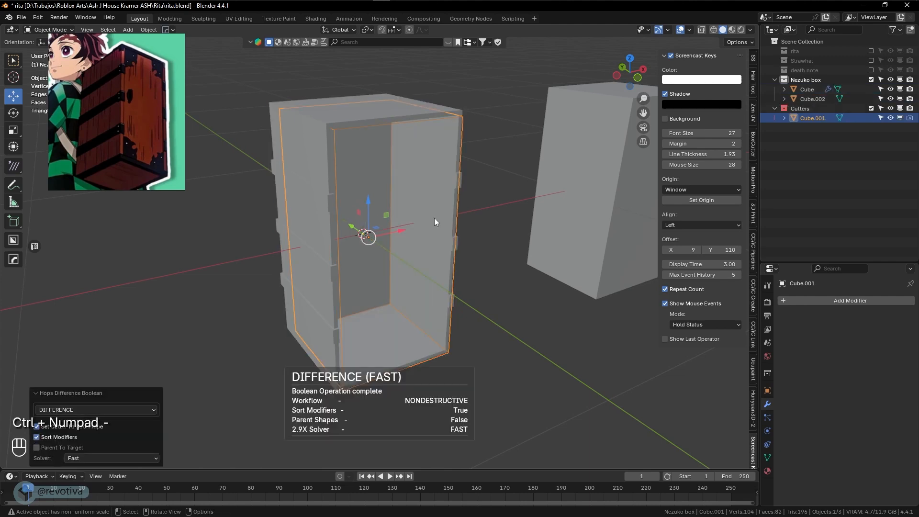
pyautogui.click(514, 245)
pyautogui.moveTo(514, 245); pyautogui.dragTo(523, 268, button='middle')
# Select the spare block Cube.002 and show its transform values in the Item panel
pyautogui.click(554, 250)
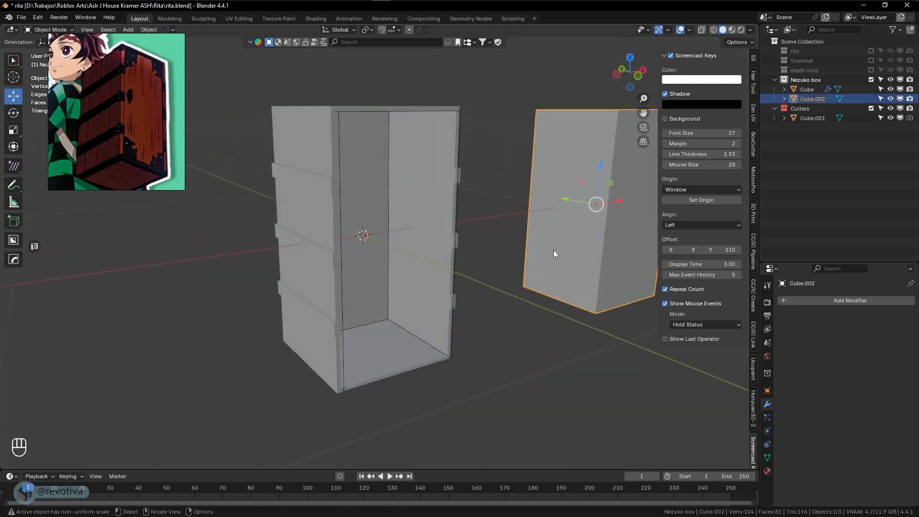
pyautogui.scroll(8, 755, 102)
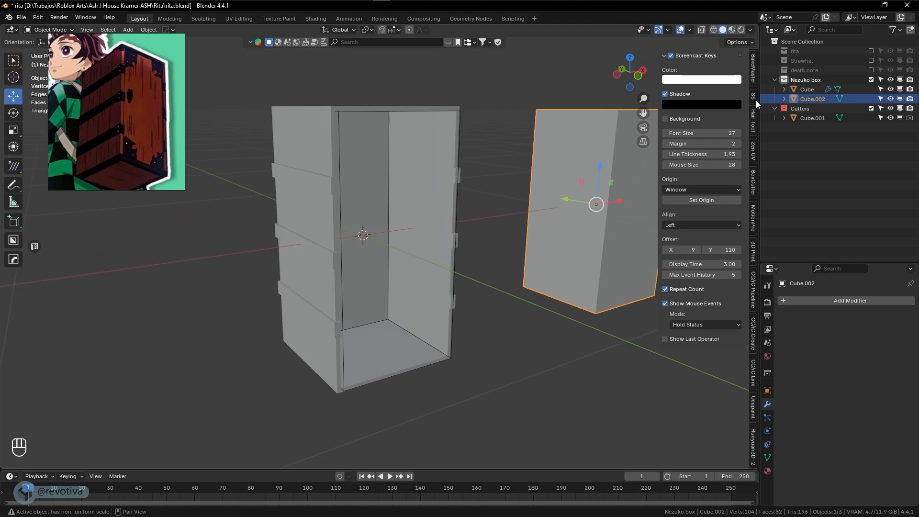
pyautogui.click(752, 62)
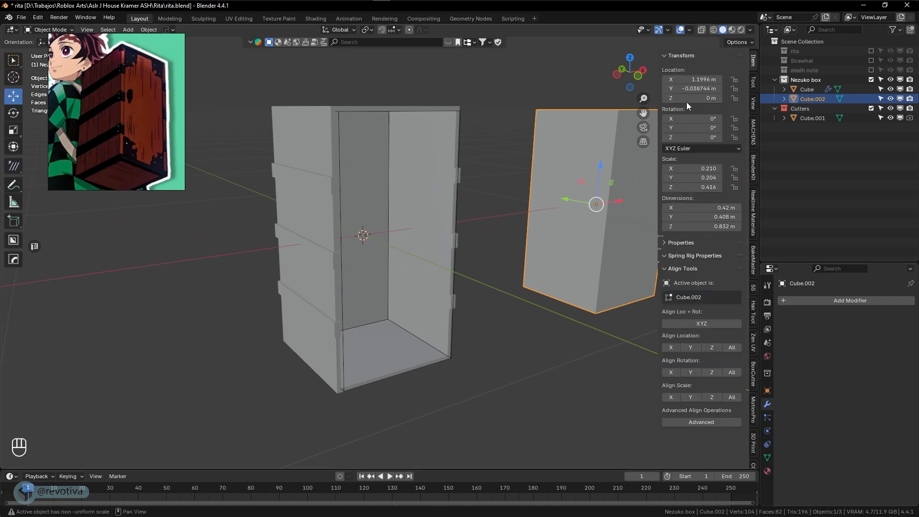
# Set Cube.002's X location to 0 m
pyautogui.doubleClick(704, 80)
pyautogui.write('0')
pyautogui.press('Return')
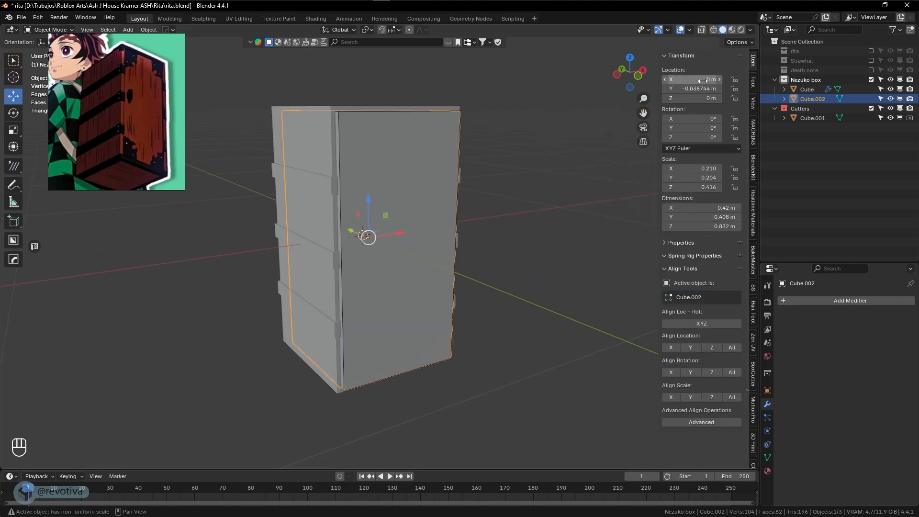
pyautogui.moveTo(400, 216); pyautogui.dragTo(437, 224, button='middle')
# Flatten Cube.002 along Y into a slab and move it along Y to the box front
pyautogui.press('s')
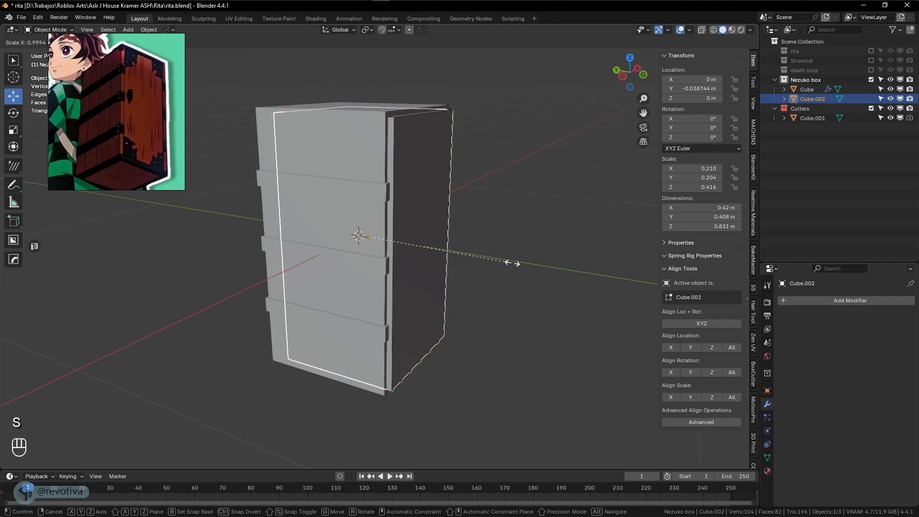
pyautogui.press('y')
pyautogui.click(369, 242)
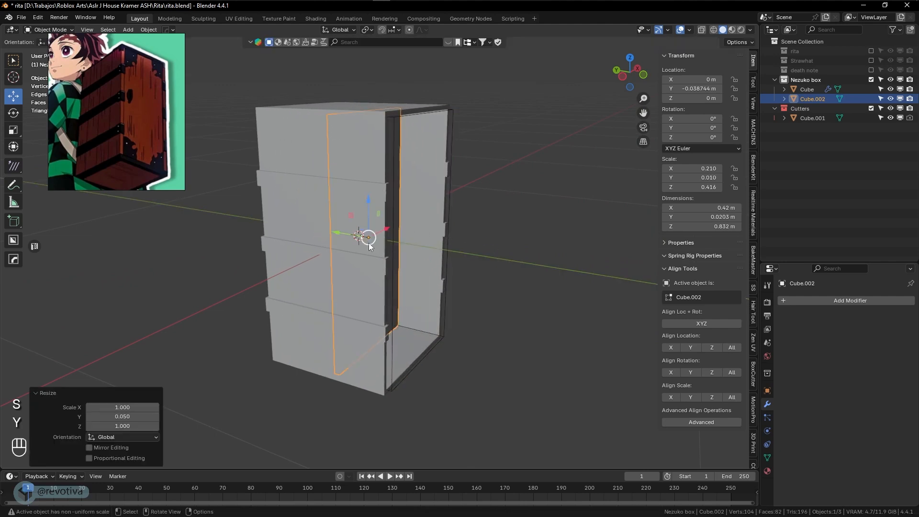
pyautogui.press('g')
pyautogui.press('y')
pyautogui.click(495, 287)
# Halve the panel's thickness to 0.0098 m and slide it to Y −0.22 m inside the front opening
pyautogui.press('s')
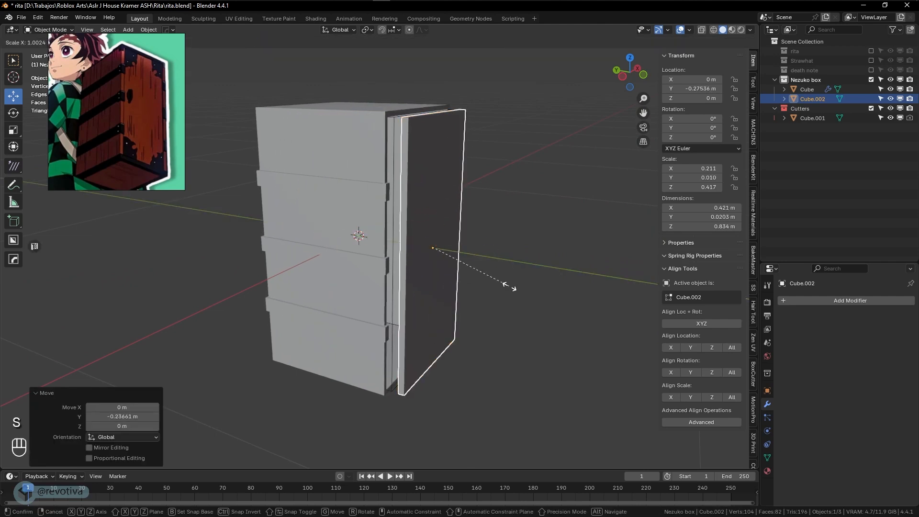
pyautogui.press('y')
pyautogui.click(471, 269)
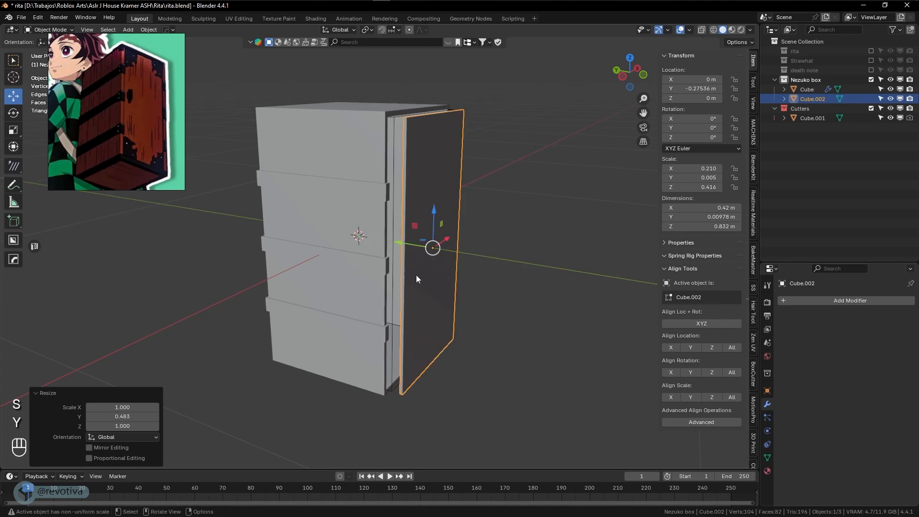
pyautogui.scroll(2, 411, 255)
pyautogui.press('g')
pyautogui.press('y')
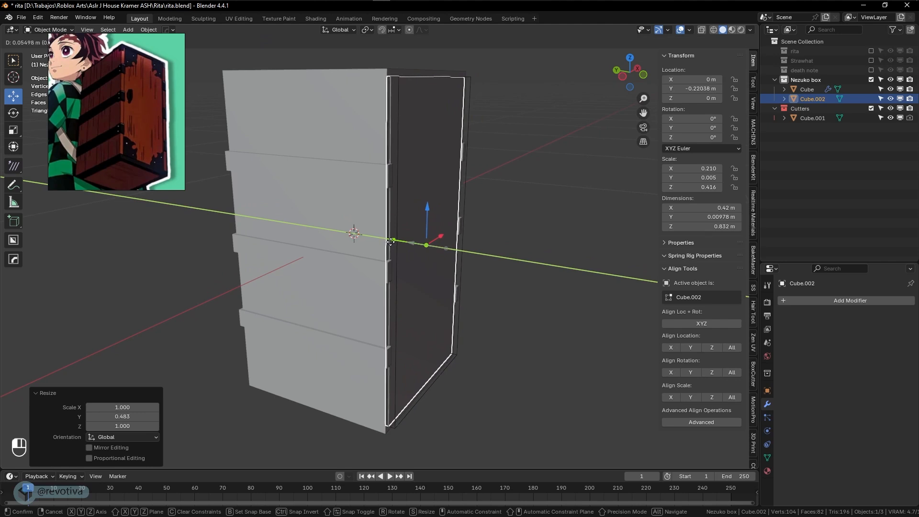
pyautogui.click(391, 242)
pyautogui.click(505, 251)
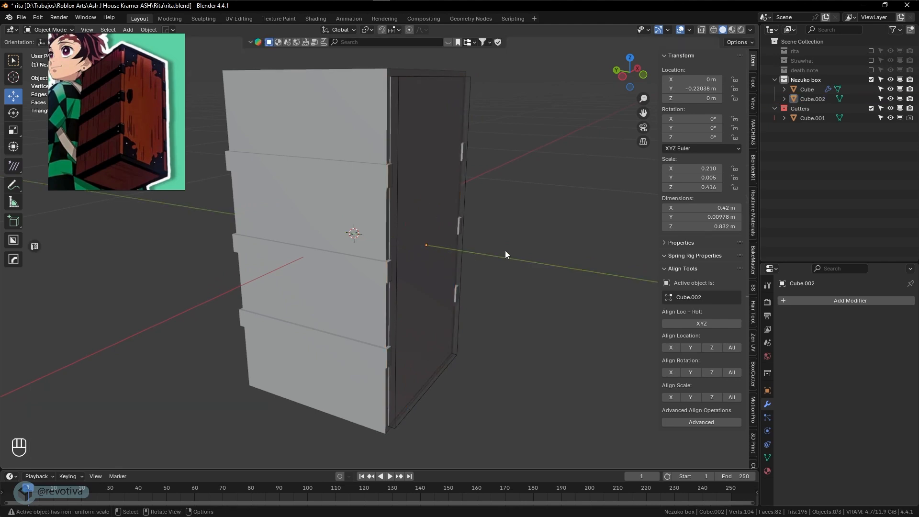
pyautogui.moveTo(505, 251); pyautogui.dragTo(529, 277, button='middle')
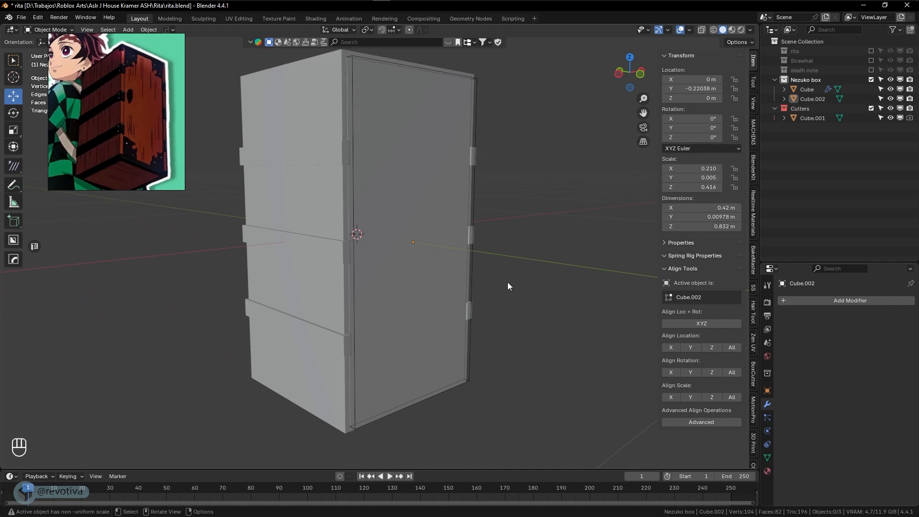
pyautogui.keyDown('shift'); pyautogui.moveTo(444, 315); pyautogui.dragTo(387, 315, button='middle'); pyautogui.keyUp('shift')
# In Edit Mode, select the box's bottom face and extrude it downward
pyautogui.click(387, 315)
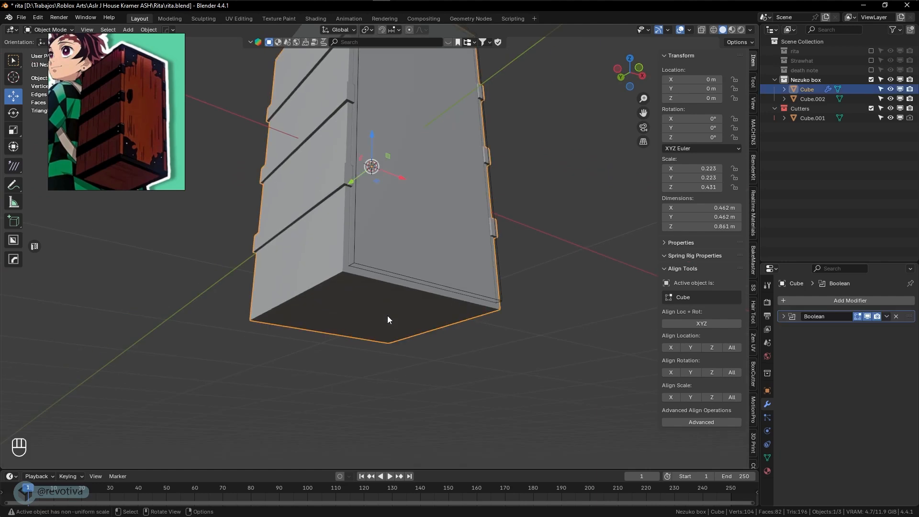
pyautogui.press('Tab')
pyautogui.click(373, 313)
pyautogui.press('3')
pyautogui.click(366, 313)
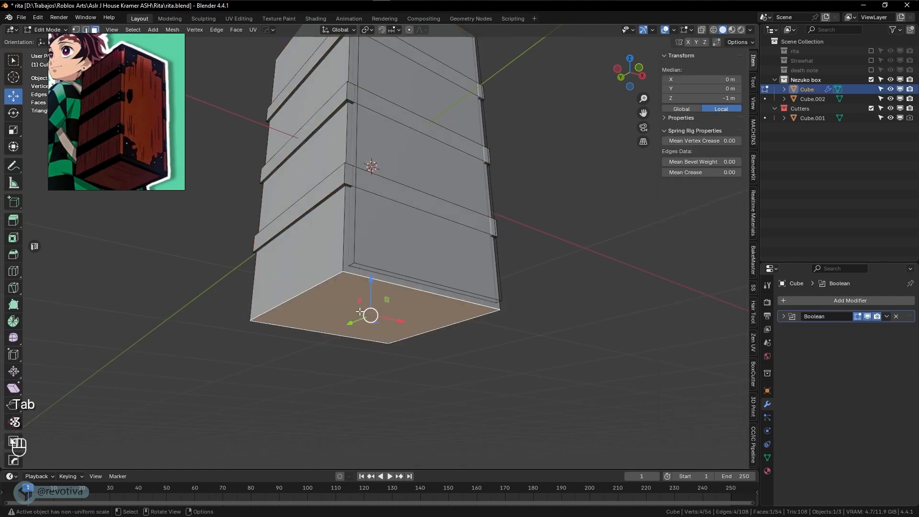
pyautogui.keyDown('shift'); pyautogui.moveTo(369, 317); pyautogui.dragTo(367, 302, button='middle'); pyautogui.keyUp('shift')
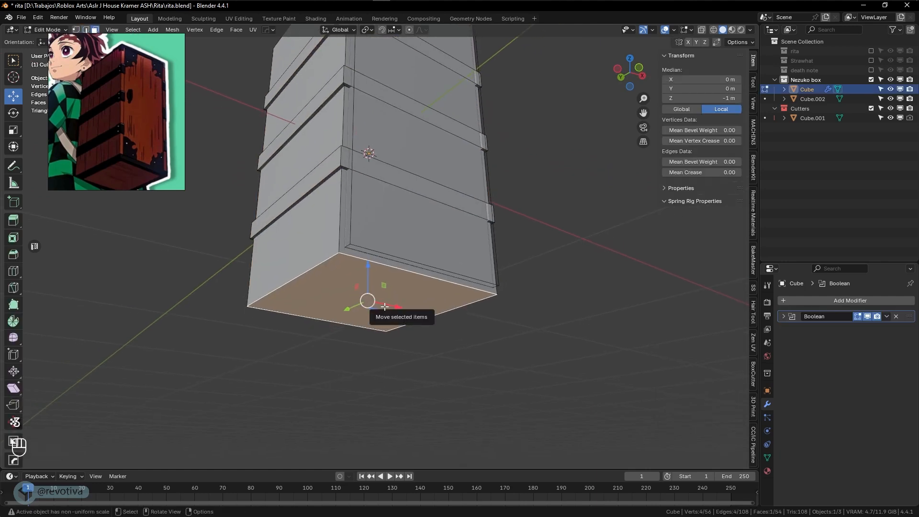
pyautogui.press('e')
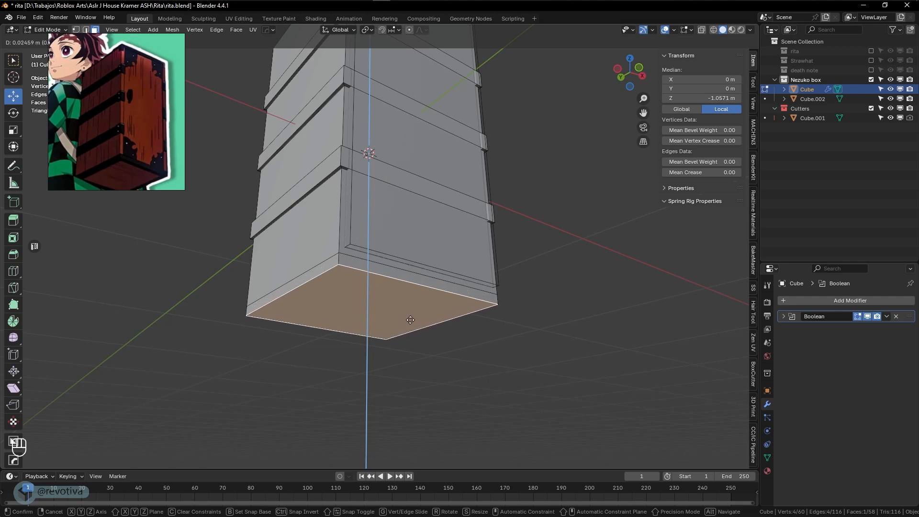
pyautogui.click(411, 320)
# Select the ring of faces around the base and extrude them outward along normals as a rim
pyautogui.keyDown('alt'); pyautogui.click(369, 154); pyautogui.keyUp('alt')
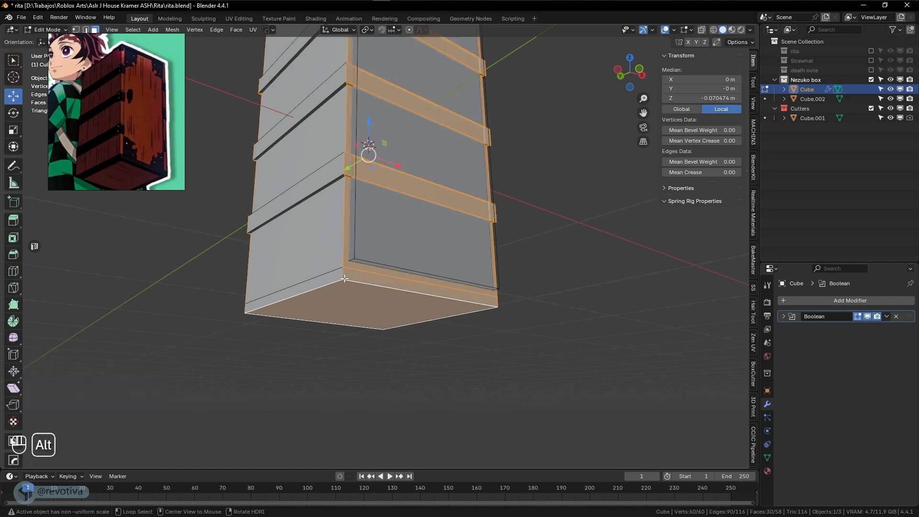
pyautogui.keyDown('alt'); pyautogui.click(343, 275); pyautogui.keyUp('alt')
pyautogui.moveTo(406, 306)
pyautogui.mouseDown(button='middle')
pyautogui.moveTo(406, 291)
pyautogui.moveTo(421, 316)
pyautogui.mouseUp(button='middle')
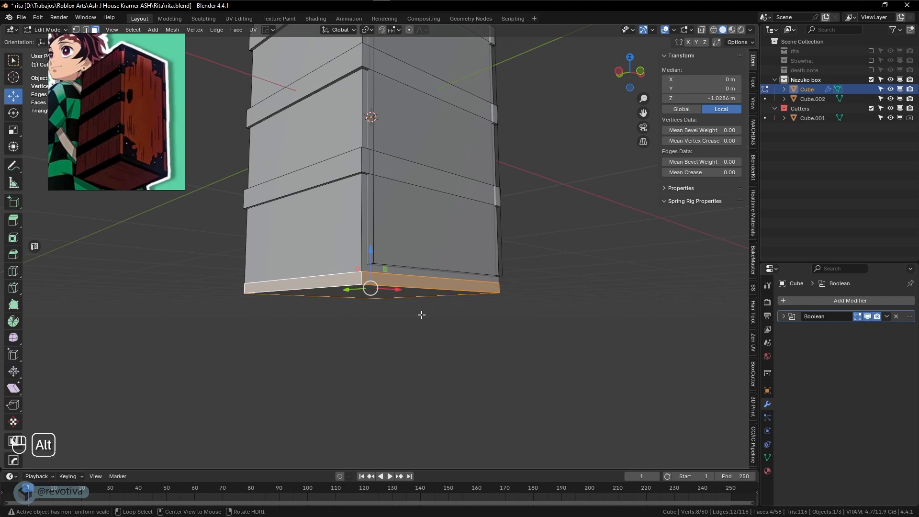
pyautogui.hotkey('alt', 'e')
pyautogui.click(375, 317)
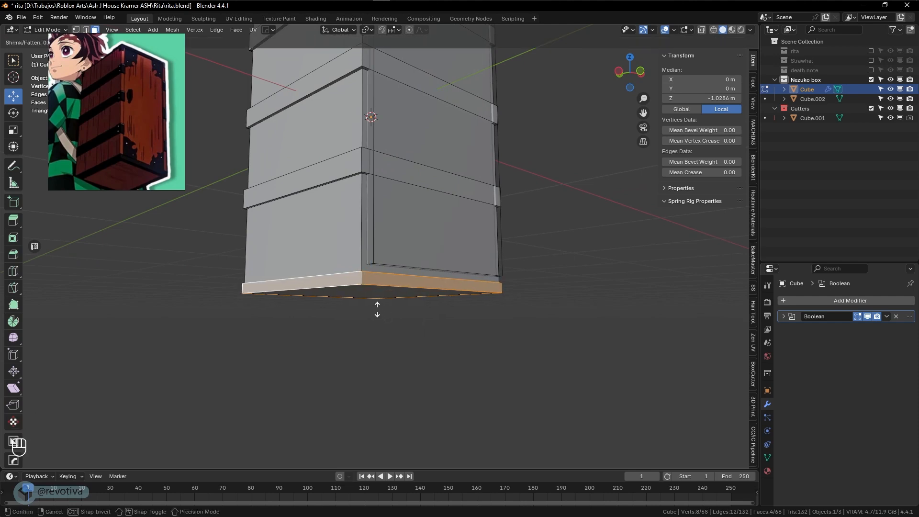
pyautogui.click(377, 309)
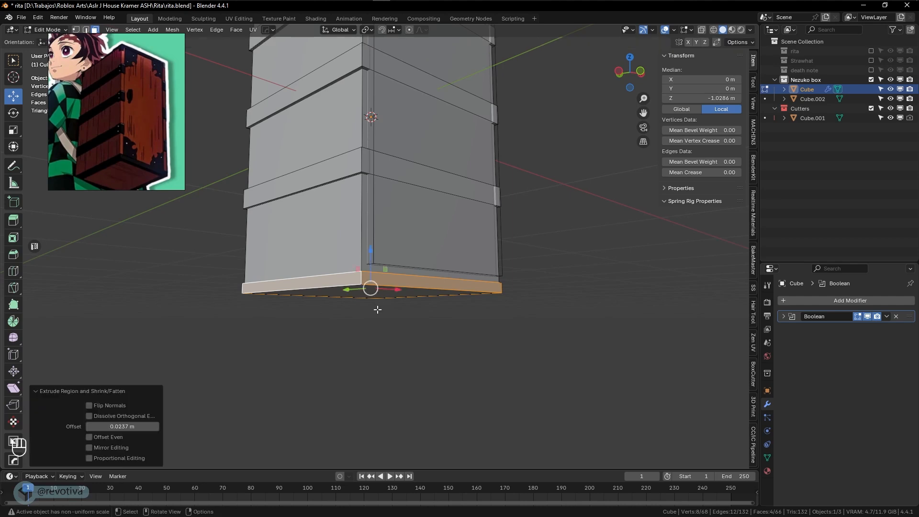
pyautogui.moveTo(378, 307); pyautogui.dragTo(387, 262, button='middle')
pyautogui.scroll(1, 388, 262)
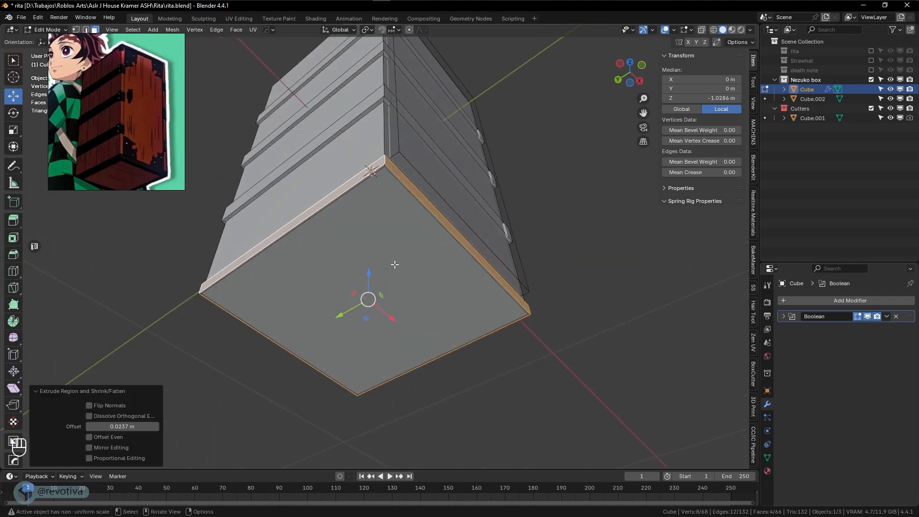
# Scale the rim horizontally (Shift+Z) to 1.022
pyautogui.press('s')
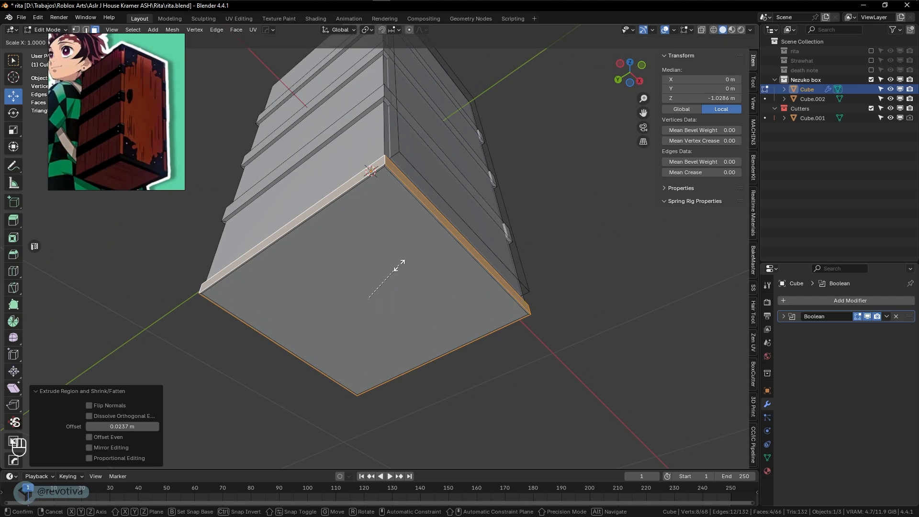
pyautogui.hotkey('shift', 'z')
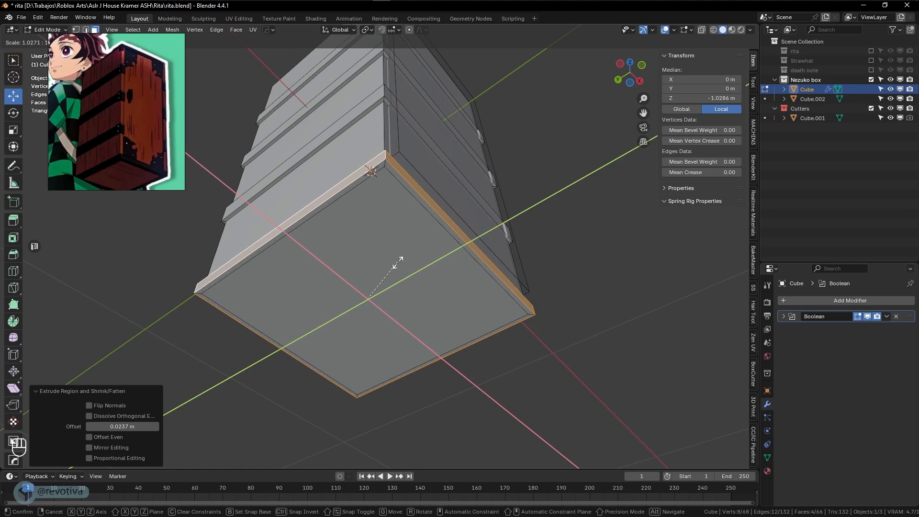
pyautogui.click(391, 265)
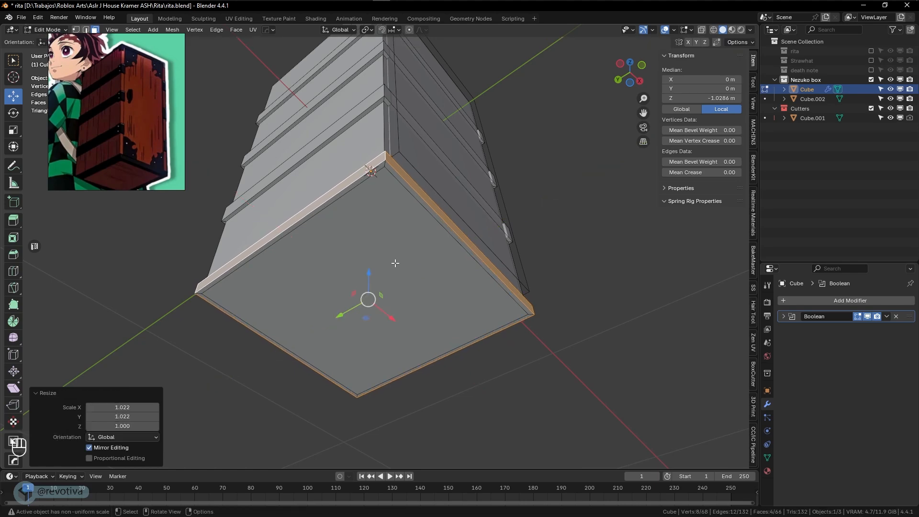
pyautogui.moveTo(392, 266); pyautogui.dragTo(385, 309, button='middle')
# Extrude the bottom face down 0.0237 m and return to Object Mode
pyautogui.click(306, 186)
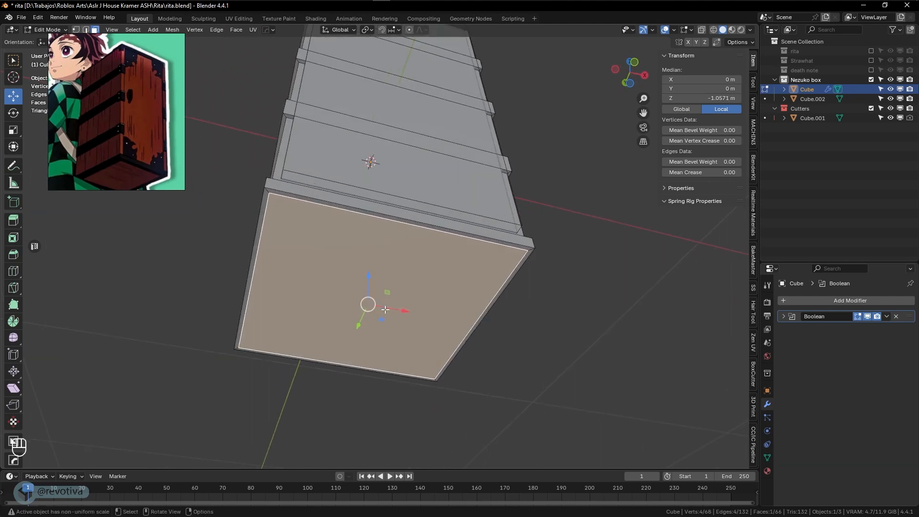
pyautogui.press('e')
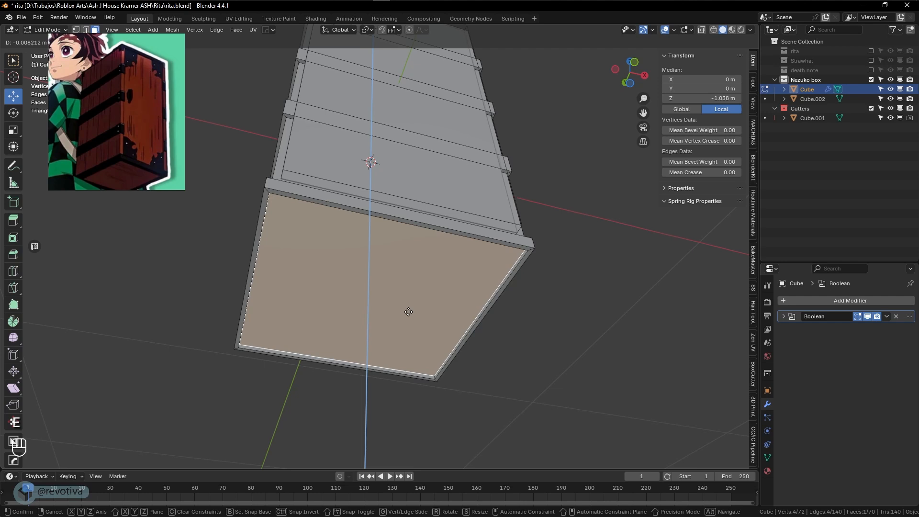
pyautogui.click(410, 312)
pyautogui.press('Tab')
# Add a Hops_Mirror modifier on Z with bisect and flip, copying the base lip to the top
pyautogui.click(568, 337)
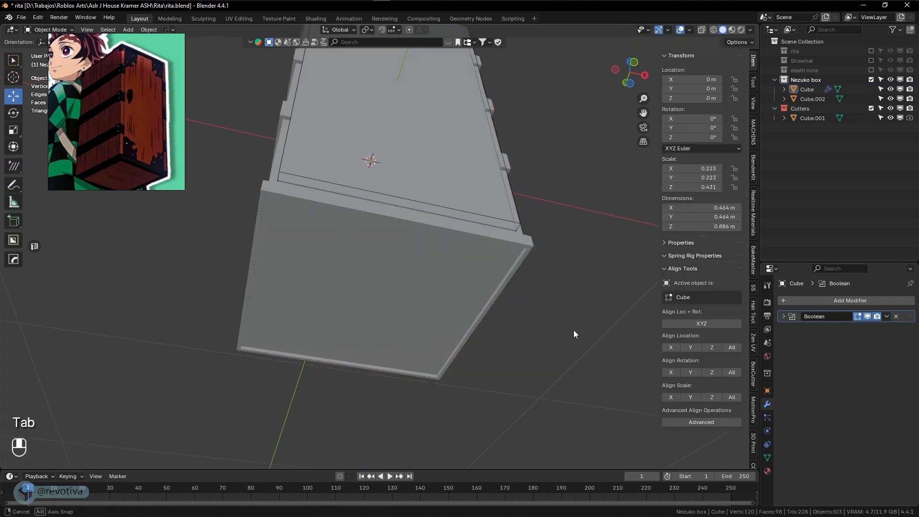
pyautogui.moveTo(574, 330); pyautogui.dragTo(546, 346, button='middle')
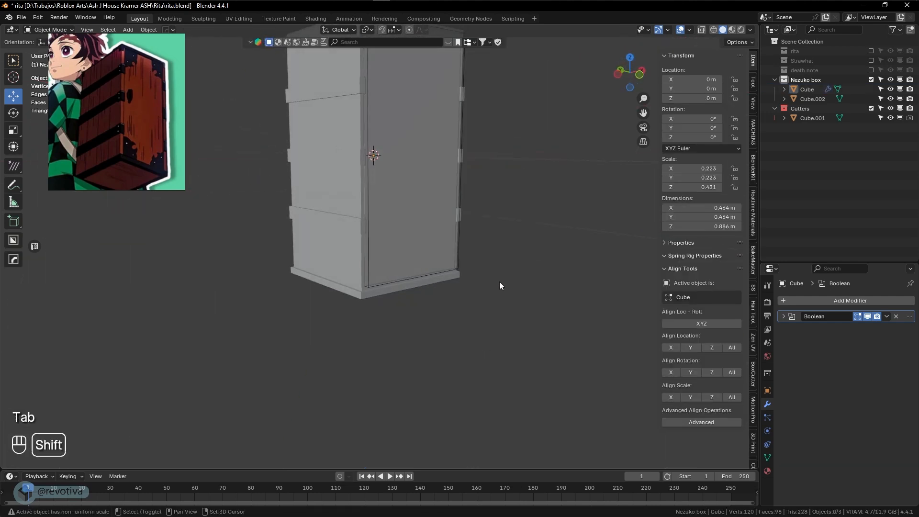
pyautogui.keyDown('shift'); pyautogui.moveTo(499, 282); pyautogui.dragTo(463, 350, button='middle'); pyautogui.keyUp('shift')
pyautogui.click(382, 280)
pyautogui.keyDown('shift'); pyautogui.moveTo(378, 259); pyautogui.dragTo(355, 249, button='middle'); pyautogui.keyUp('shift')
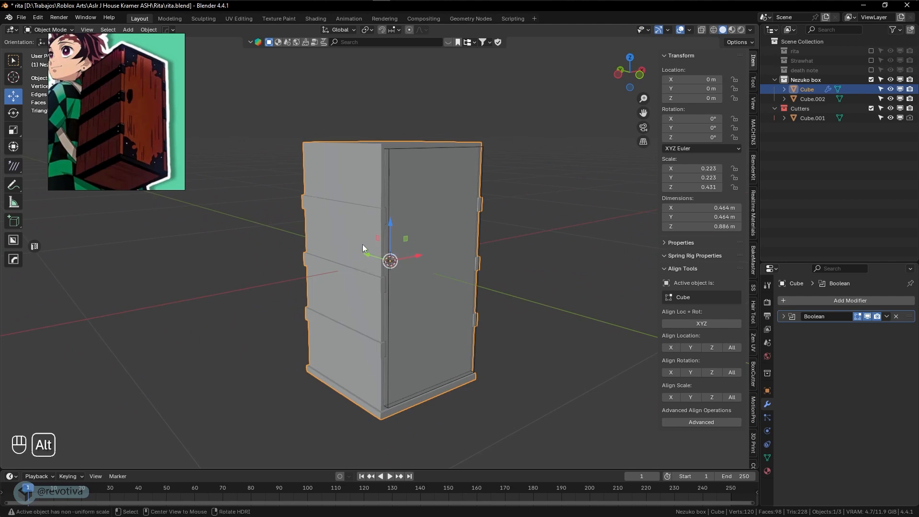
pyautogui.hotkey('alt', 'x')
pyautogui.click(390, 327)
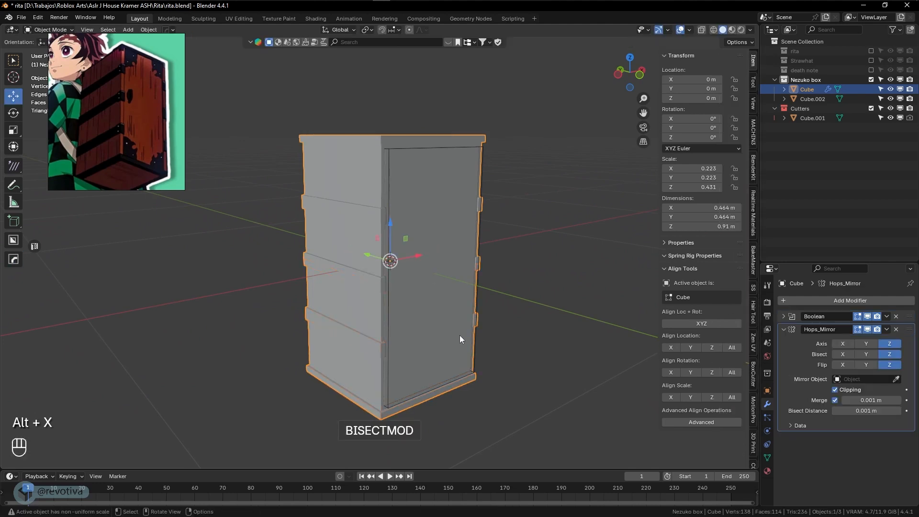
pyautogui.moveTo(460, 336)
pyautogui.mouseDown(button='middle')
pyautogui.moveTo(399, 335)
pyautogui.moveTo(402, 322)
pyautogui.moveTo(471, 326)
pyautogui.mouseUp(button='middle')
pyautogui.scroll(1, 401, 271)
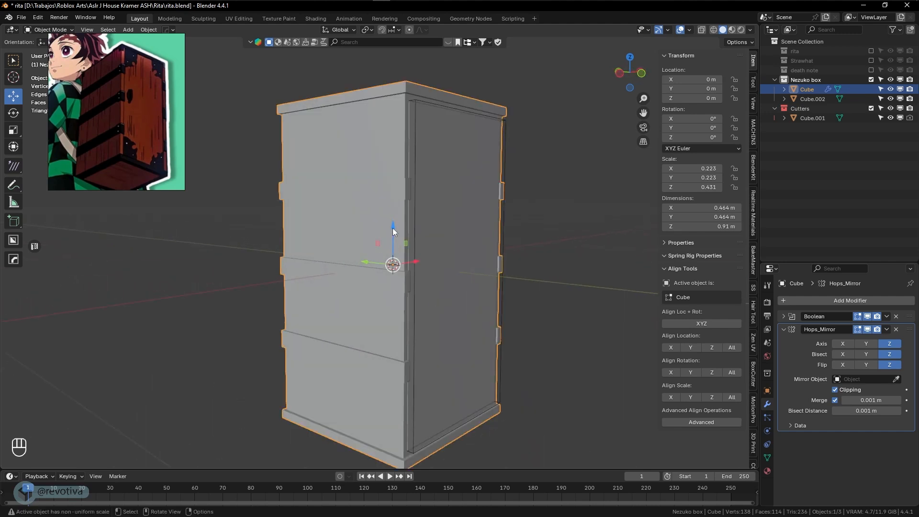
pyautogui.click(418, 190)
# Scale Cube.001 and Cube.002 along Z to about 1.013 to match the taller box
pyautogui.click(415, 152)
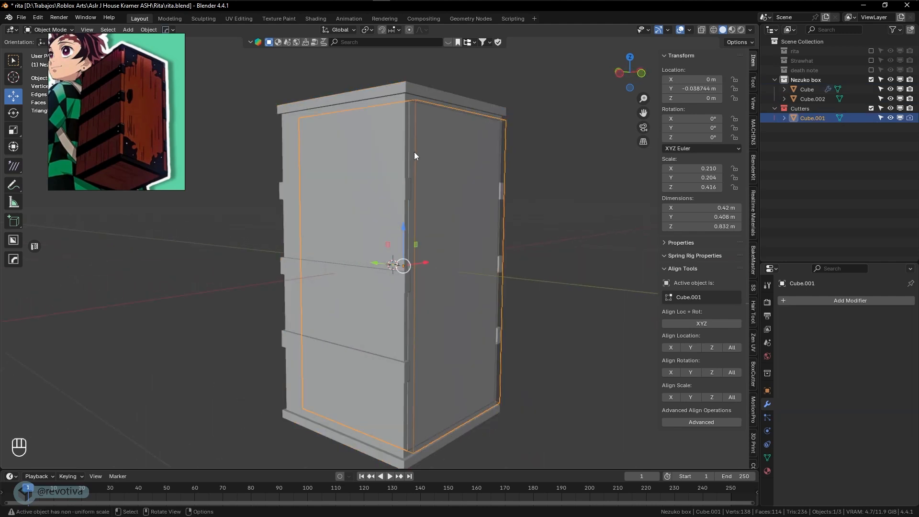
pyautogui.keyDown('shift'); pyautogui.click(488, 198); pyautogui.keyUp('shift')
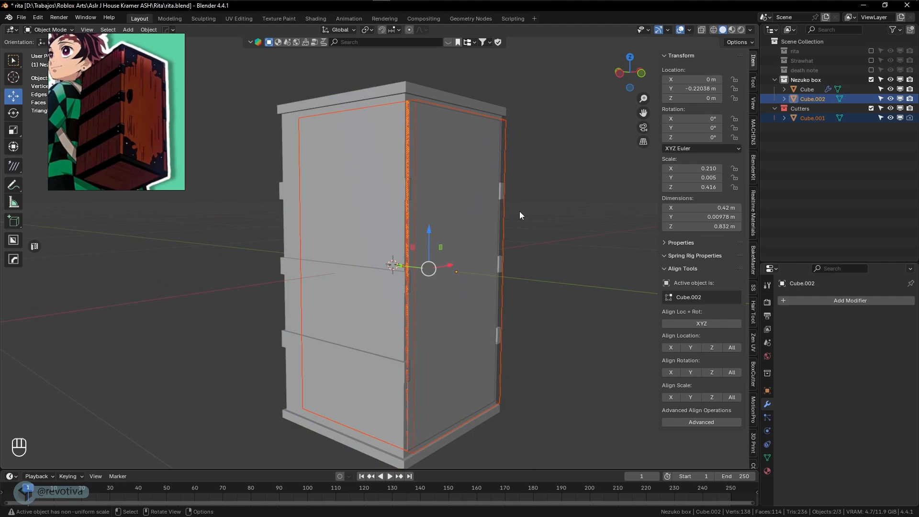
pyautogui.scroll(1, 453, 184)
pyautogui.keyDown('shift'); pyautogui.moveTo(453, 185); pyautogui.dragTo(488, 213, button='middle'); pyautogui.keyUp('shift')
pyautogui.press('s')
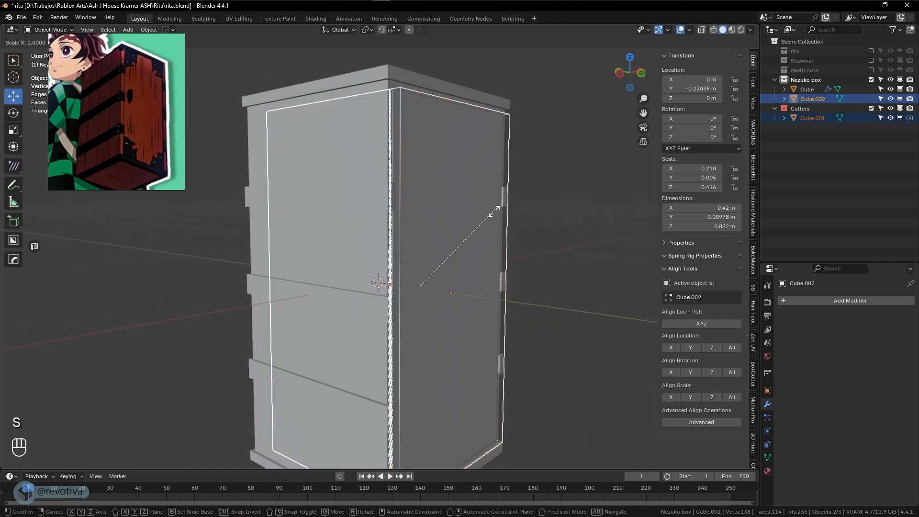
pyautogui.press('z')
pyautogui.click(495, 207)
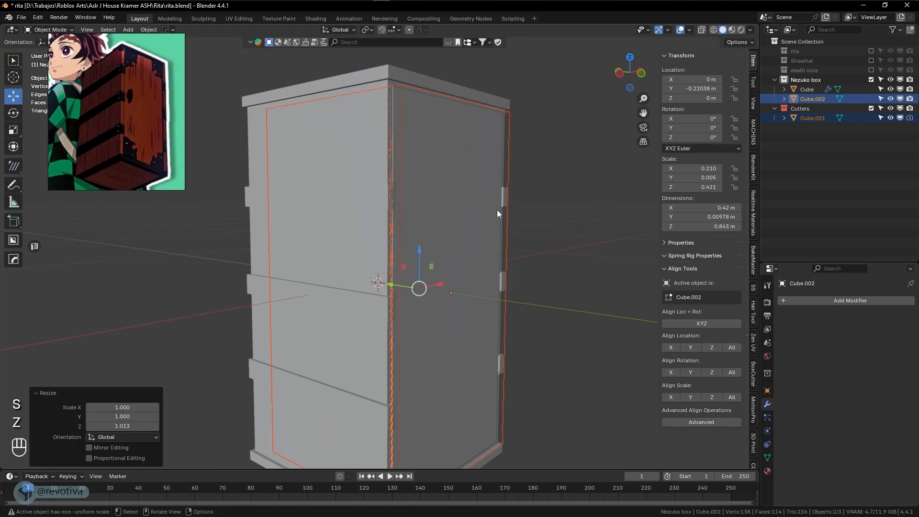
# Inspect the box from the front and from below, then select the main Cube
pyautogui.click(568, 237)
pyautogui.moveTo(568, 236); pyautogui.dragTo(440, 259, button='middle')
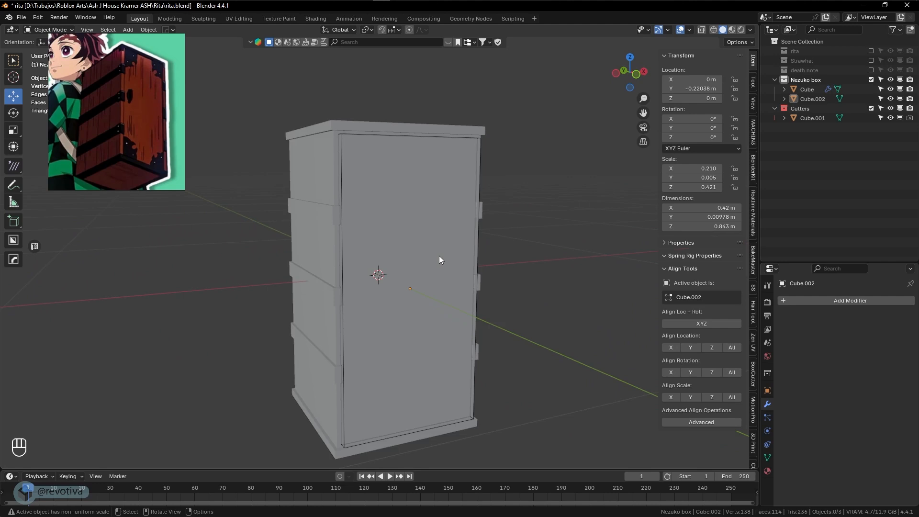
pyautogui.scroll(2, 440, 259)
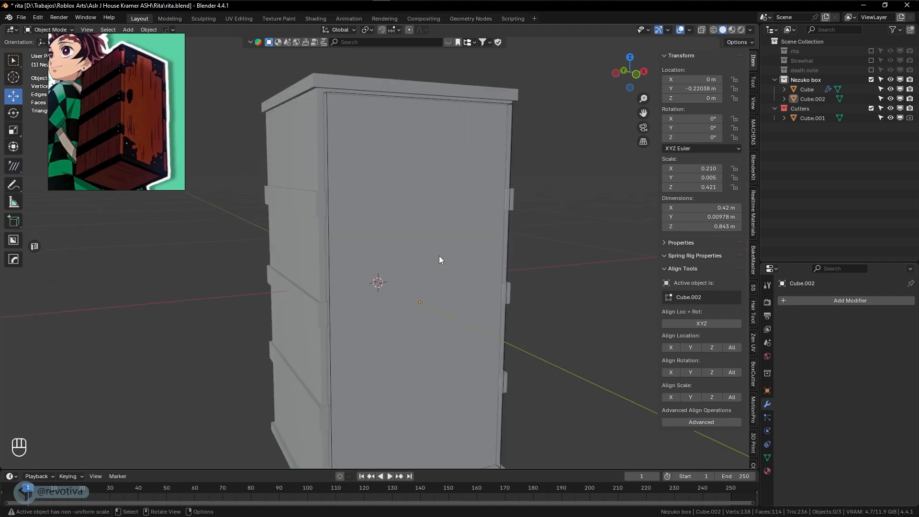
pyautogui.scroll(-1, 440, 260)
pyautogui.moveTo(440, 259); pyautogui.dragTo(480, 260, button='middle')
pyautogui.click(345, 219)
# In Edit Mode, select the lower band's front, right, left and adjoining faces
pyautogui.press('Tab')
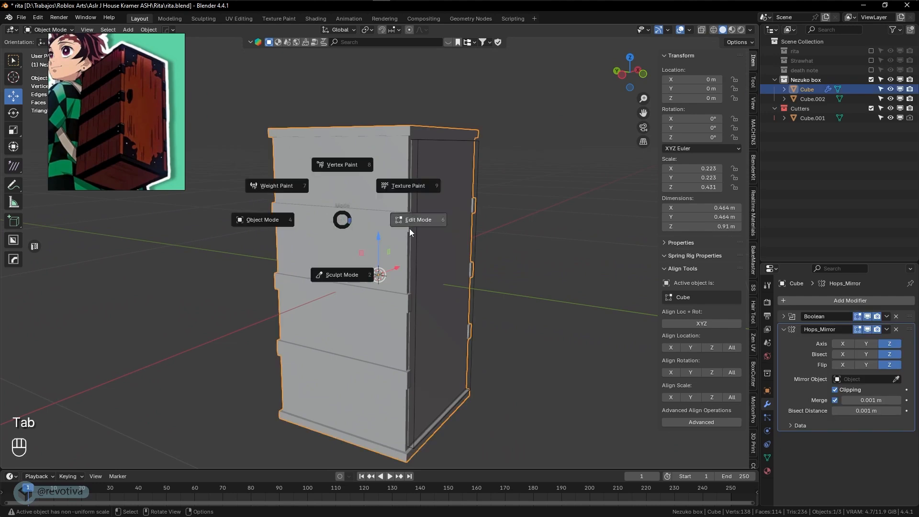
pyautogui.keyDown('shift'); pyautogui.moveTo(395, 305); pyautogui.dragTo(372, 203, button='middle'); pyautogui.keyUp('shift')
pyautogui.click(372, 277)
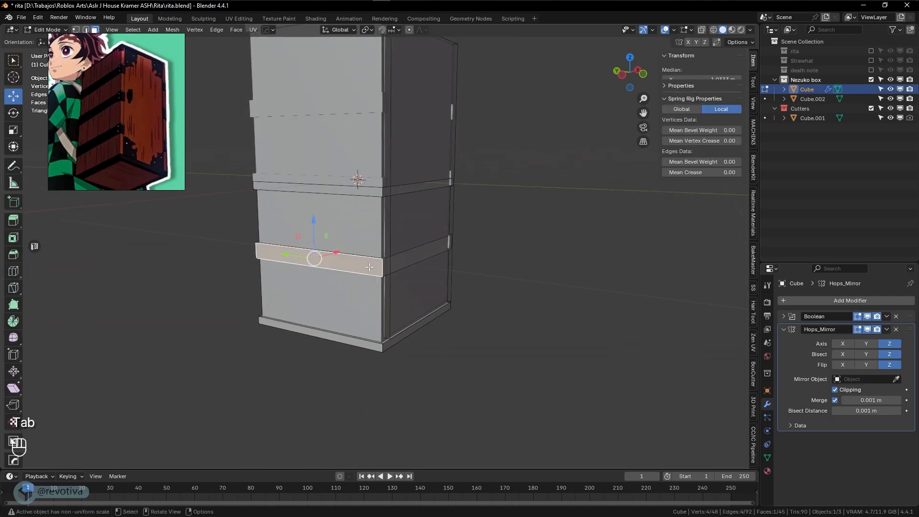
pyautogui.scroll(6, 372, 279)
pyautogui.moveTo(387, 315); pyautogui.dragTo(353, 283, button='middle')
pyautogui.keyDown('shift'); pyautogui.click(378, 335); pyautogui.keyUp('shift')
pyautogui.moveTo(263, 316); pyautogui.dragTo(379, 314, button='middle')
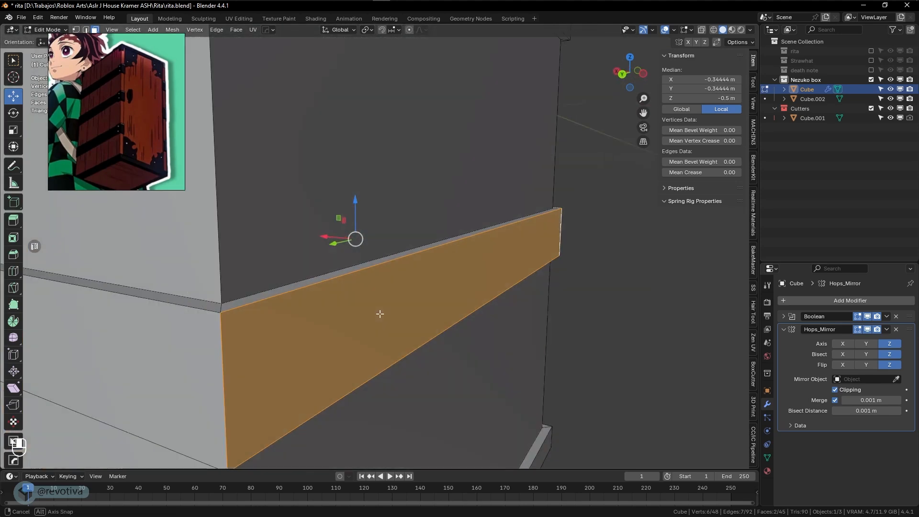
pyautogui.scroll(-3, 351, 312)
pyautogui.keyDown('shift'); pyautogui.click(299, 310); pyautogui.keyUp('shift')
pyautogui.moveTo(311, 310); pyautogui.dragTo(410, 308, button='middle')
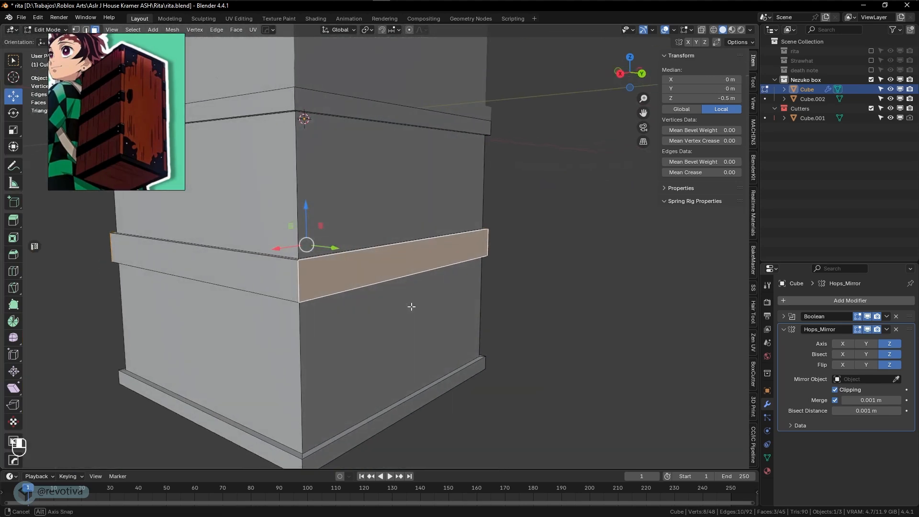
pyautogui.keyDown('shift'); pyautogui.click(263, 284); pyautogui.keyUp('shift')
# Grow the selection around the whole lower band and separate it into its own object
pyautogui.moveTo(263, 284); pyautogui.dragTo(422, 302, button='middle')
pyautogui.press('ctrl+KP_Add')
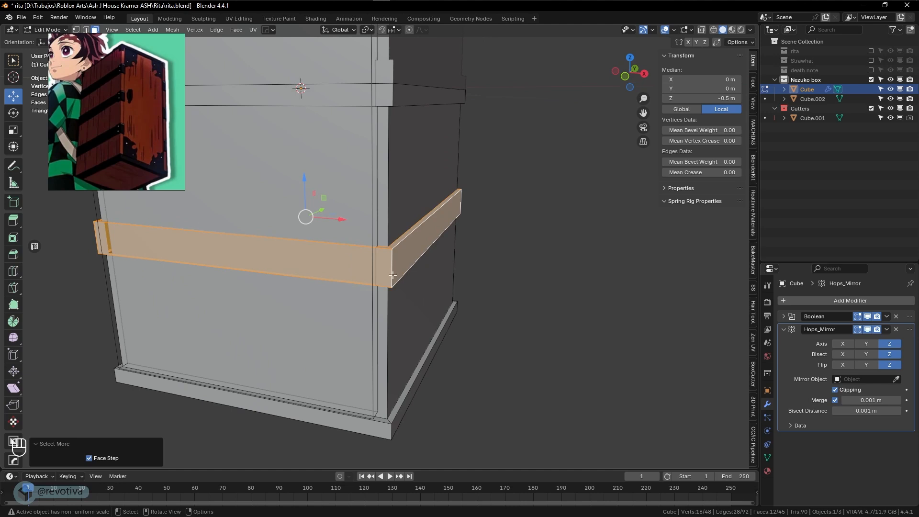
pyautogui.press('p')
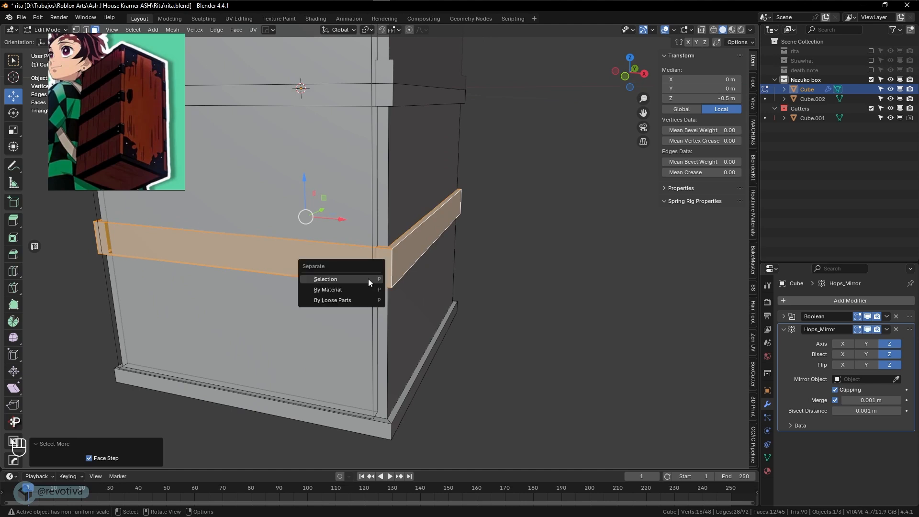
pyautogui.click(368, 279)
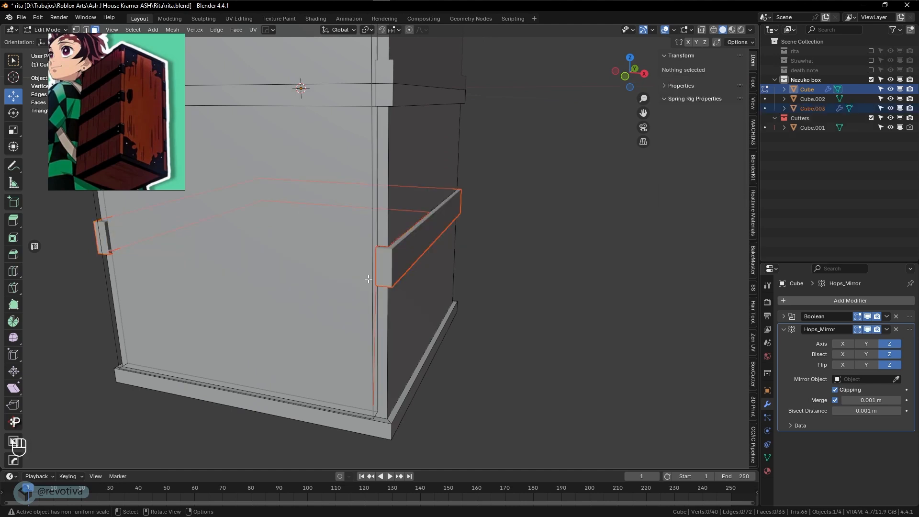
pyautogui.press('Tab')
# Check the separated band Cube.003 and toggle the mirror modifier's viewport display off and on
pyautogui.click(394, 278)
pyautogui.press('g')
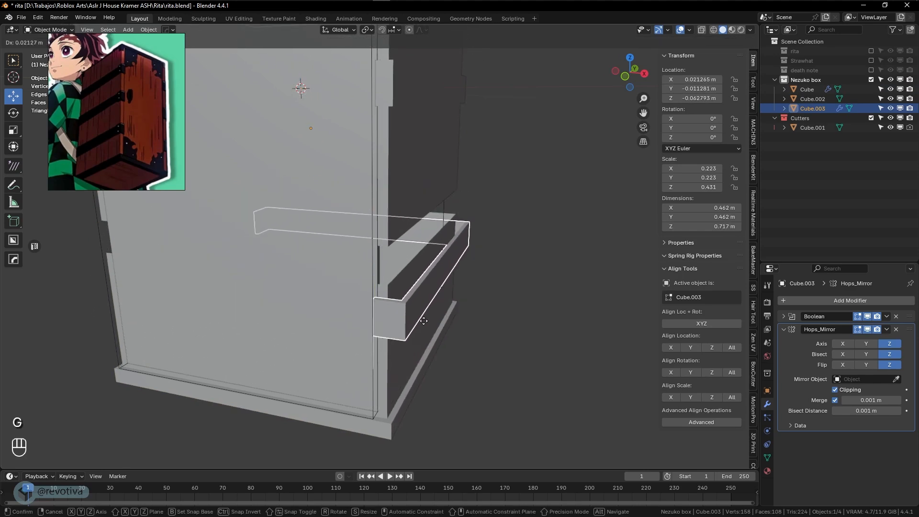
pyautogui.rightClick(431, 327)
pyautogui.moveTo(431, 329); pyautogui.dragTo(676, 341, button='middle')
pyautogui.click(415, 252)
pyautogui.scroll(-5, 415, 254)
pyautogui.click(380, 341)
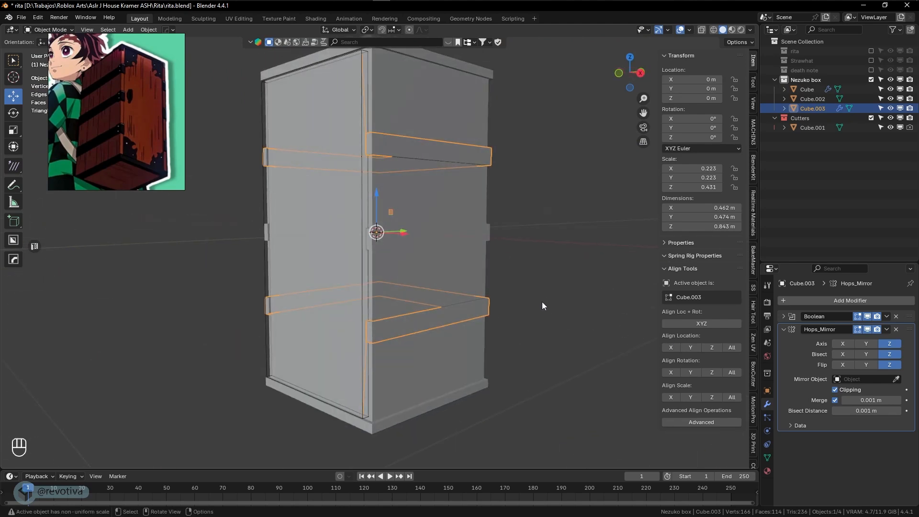
pyautogui.moveTo(499, 304); pyautogui.dragTo(519, 306, button='middle')
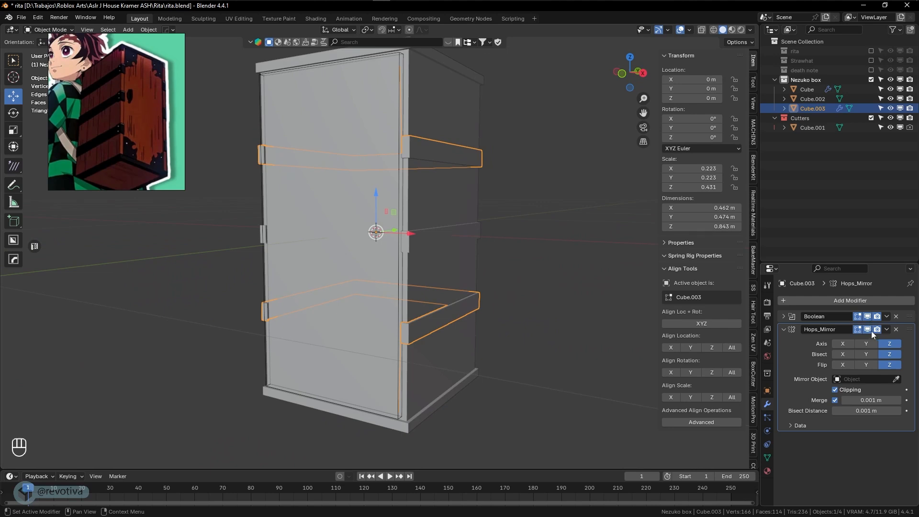
pyautogui.click(867, 330)
pyautogui.click(868, 329)
pyautogui.moveTo(475, 328); pyautogui.dragTo(455, 307, button='middle')
# Select the Cube's horizontal plank band loop, grow it to eight faces, and separate it
pyautogui.click(330, 246)
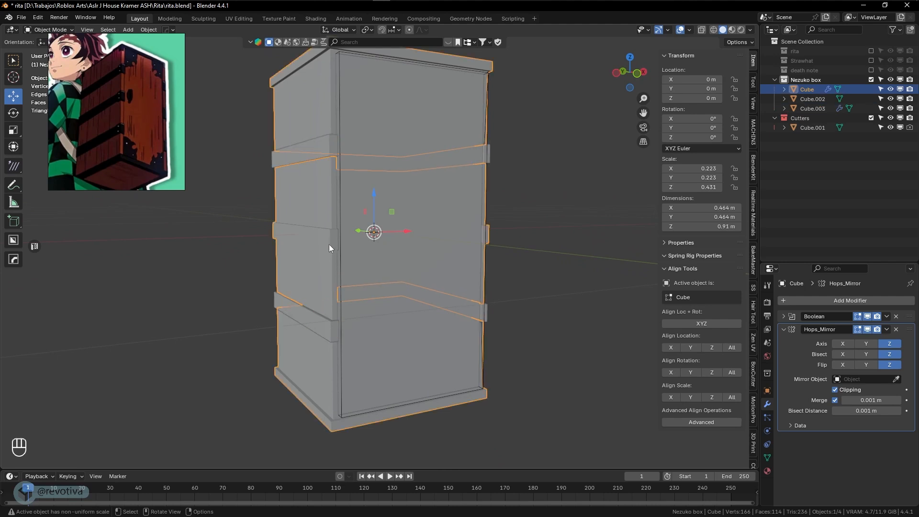
pyautogui.press('Tab')
pyautogui.scroll(8, 293, 261)
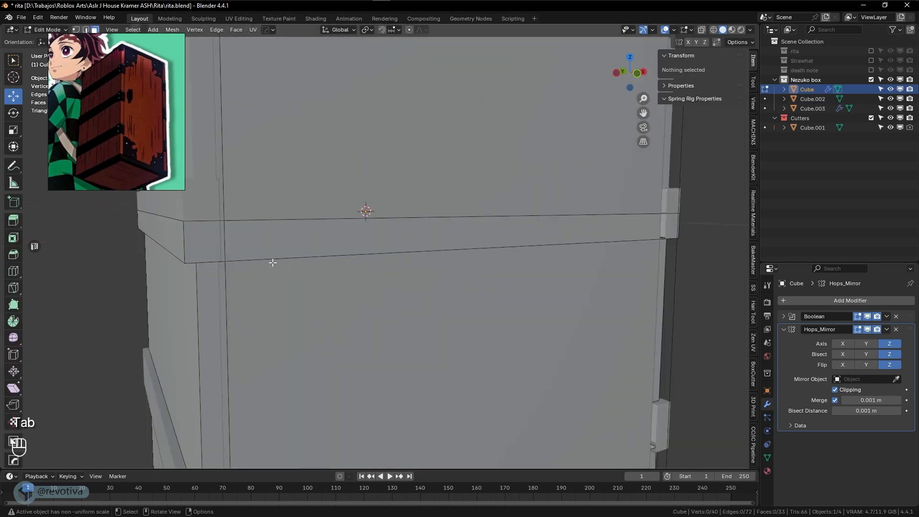
pyautogui.keyDown('alt'); pyautogui.click(289, 259); pyautogui.keyUp('alt')
pyautogui.keyDown('alt'); pyautogui.click(293, 251); pyautogui.keyUp('alt')
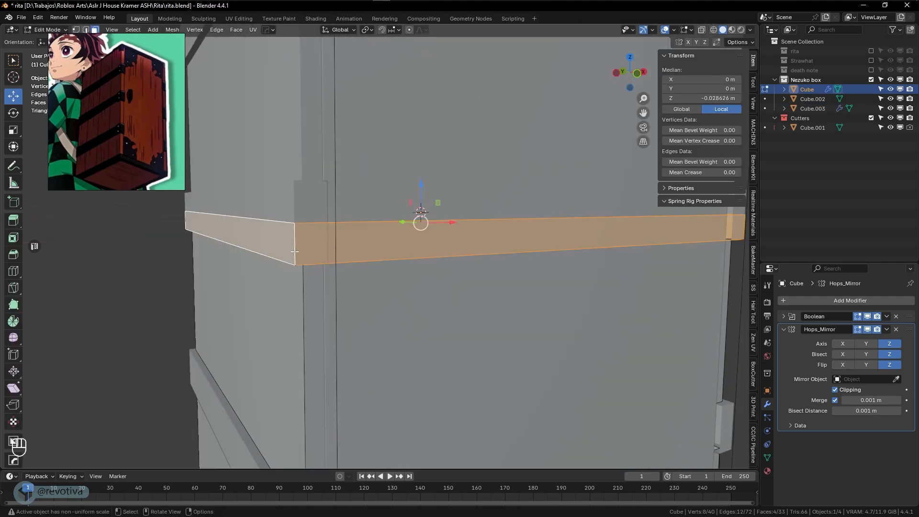
pyautogui.moveTo(293, 251); pyautogui.dragTo(358, 294, button='middle')
pyautogui.press('ctrl+KP_Add')
pyautogui.scroll(-2, 335, 240)
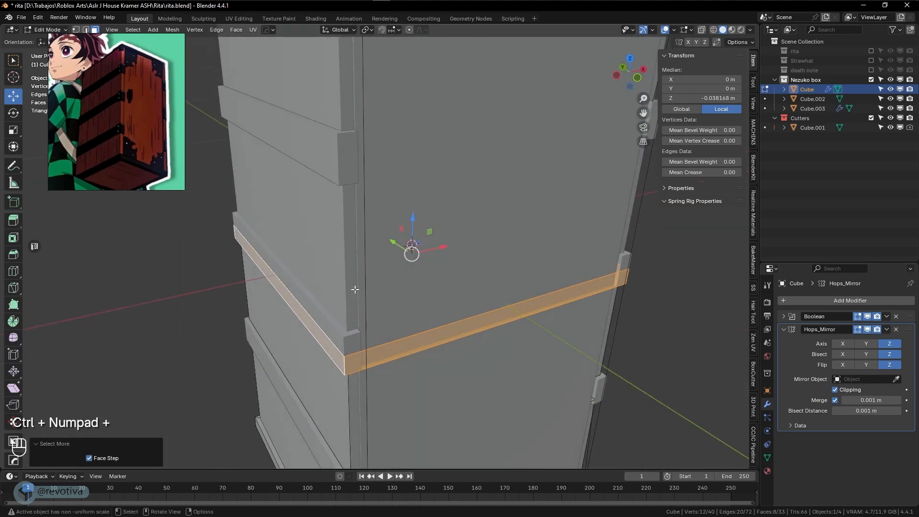
pyautogui.press('p')
pyautogui.click(355, 289)
pyautogui.press('Tab')
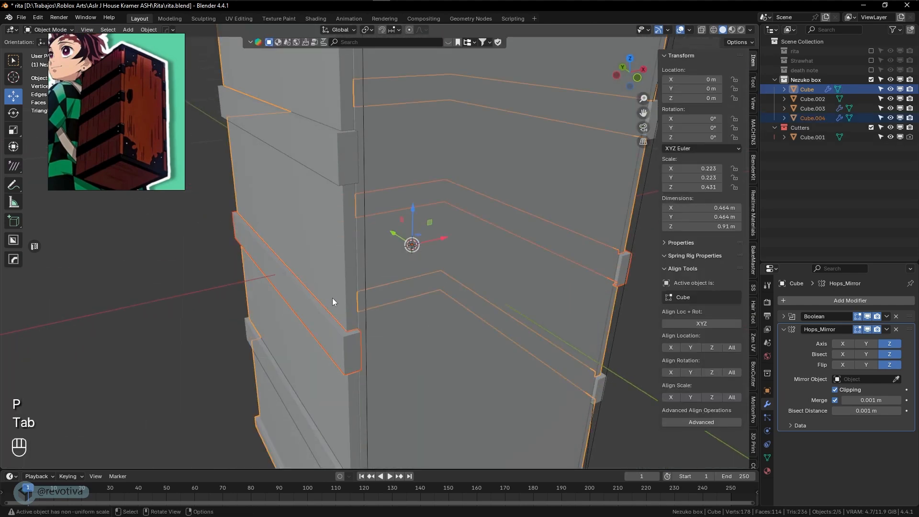
# Deselect the new band object and orbit around the whole box
pyautogui.scroll(-5, 321, 323)
pyautogui.click(537, 327)
pyautogui.moveTo(536, 327); pyautogui.dragTo(588, 302, button='middle')
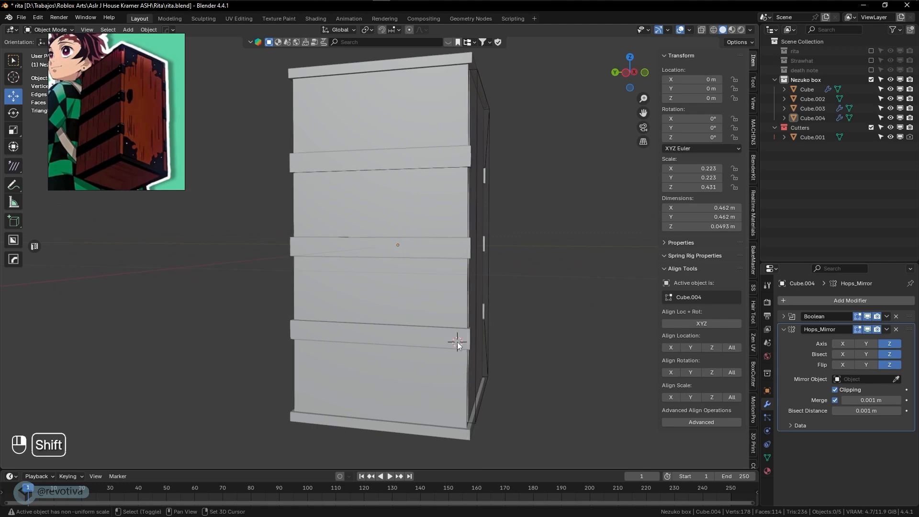
pyautogui.hotkey('shift', 'a')
# Add a cylinder with radius 0.009 m and depth 0.01 m
pyautogui.moveTo(416, 300)
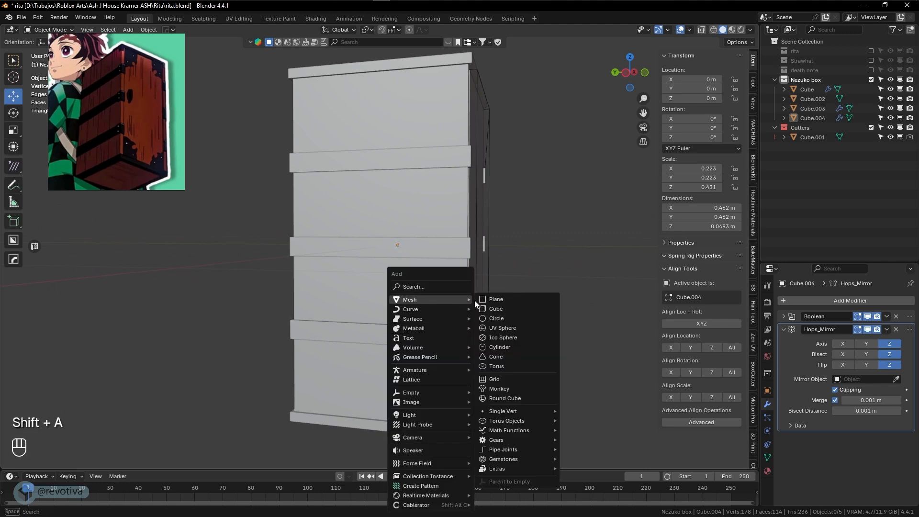
pyautogui.click(503, 347)
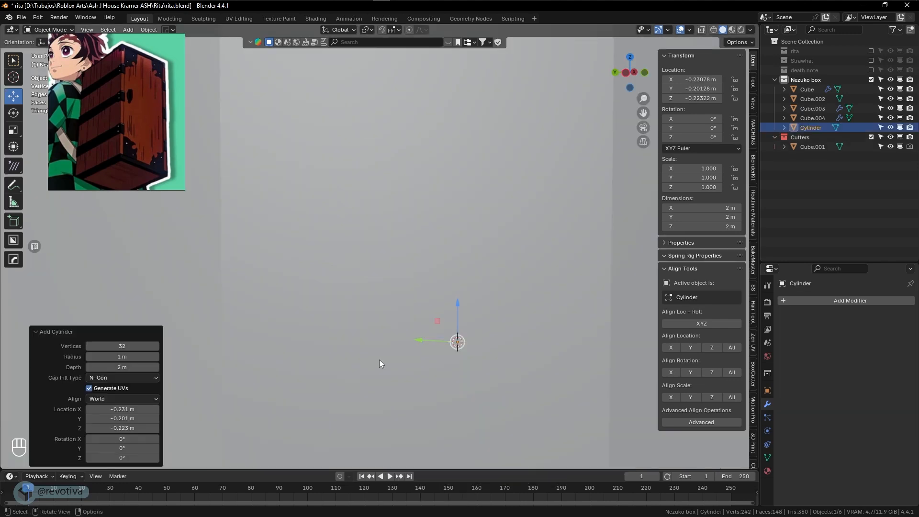
pyautogui.click(106, 347)
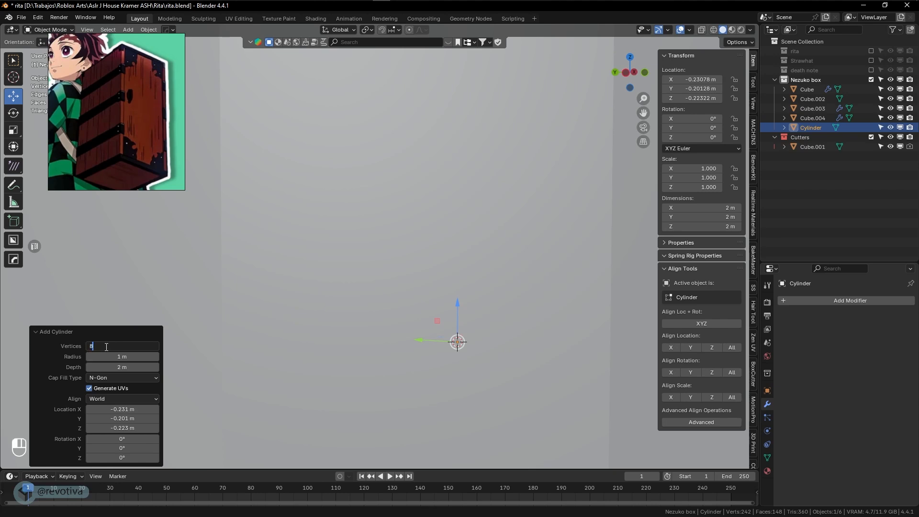
pyautogui.press('Return')
pyautogui.moveTo(123, 357); pyautogui.dragTo(810, 366)
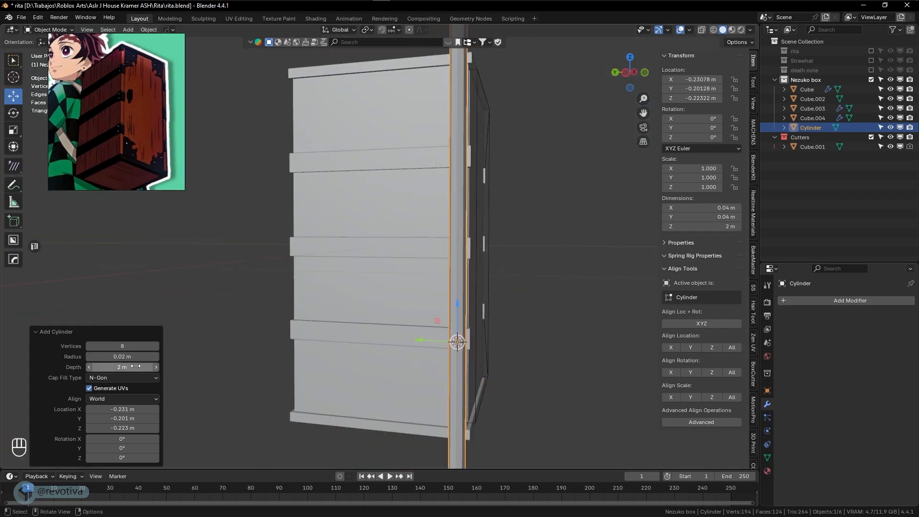
pyautogui.moveTo(124, 367); pyautogui.dragTo(764, 383)
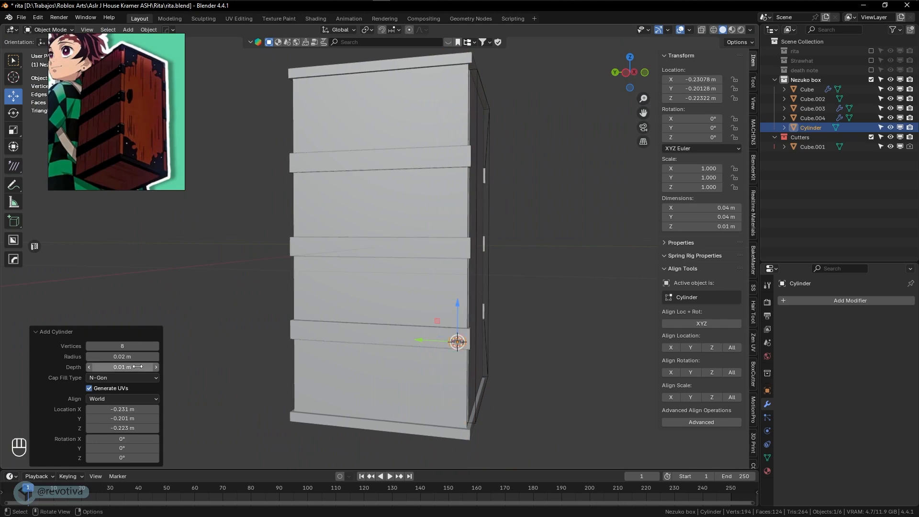
pyautogui.scroll(3, 420, 383)
pyautogui.keyDown('shift'); pyautogui.moveTo(469, 393); pyautogui.dragTo(427, 344, button='middle'); pyautogui.keyUp('shift')
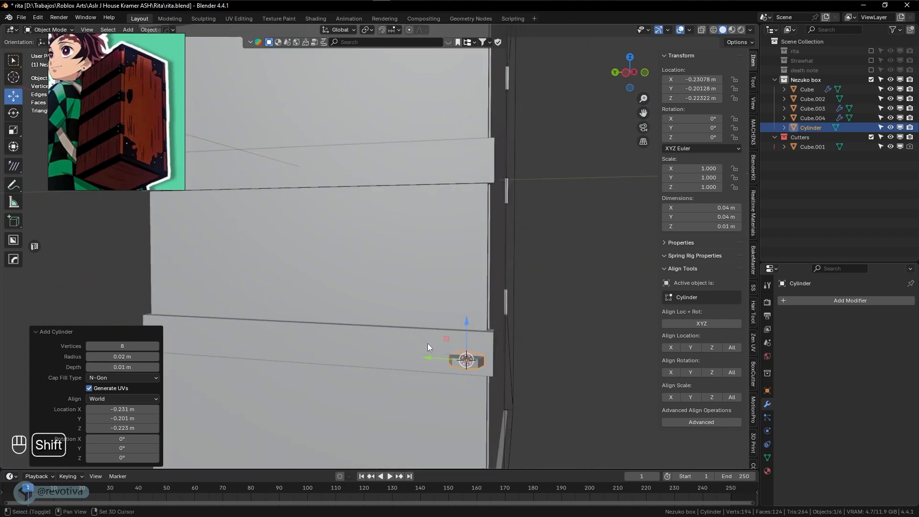
pyautogui.scroll(2, 455, 360)
pyautogui.keyDown('shift'); pyautogui.moveTo(136, 356); pyautogui.dragTo(120, 356); pyautogui.keyUp('shift')
pyautogui.keyDown('shift'); pyautogui.moveTo(303, 385); pyautogui.dragTo(329, 376, button='middle'); pyautogui.keyUp('shift')
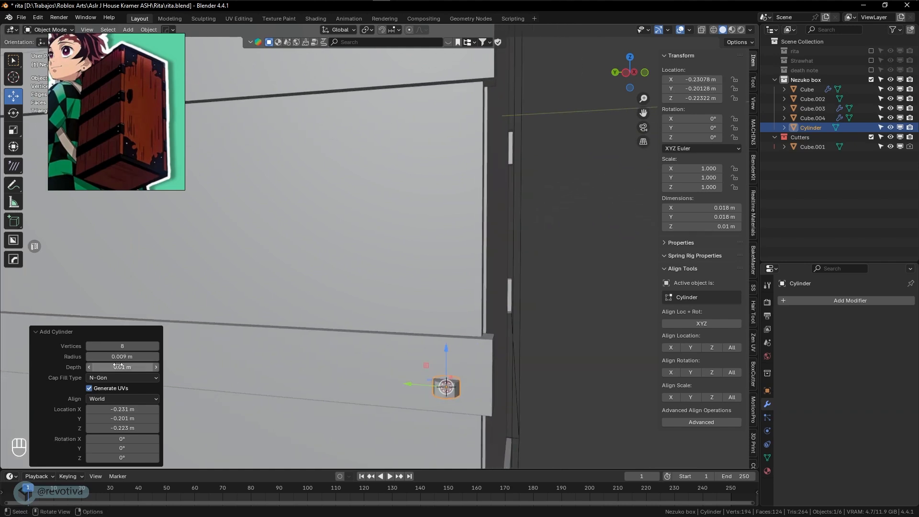
# Give the cylinder 12 vertices and a 90° Y rotation
pyautogui.click(114, 346)
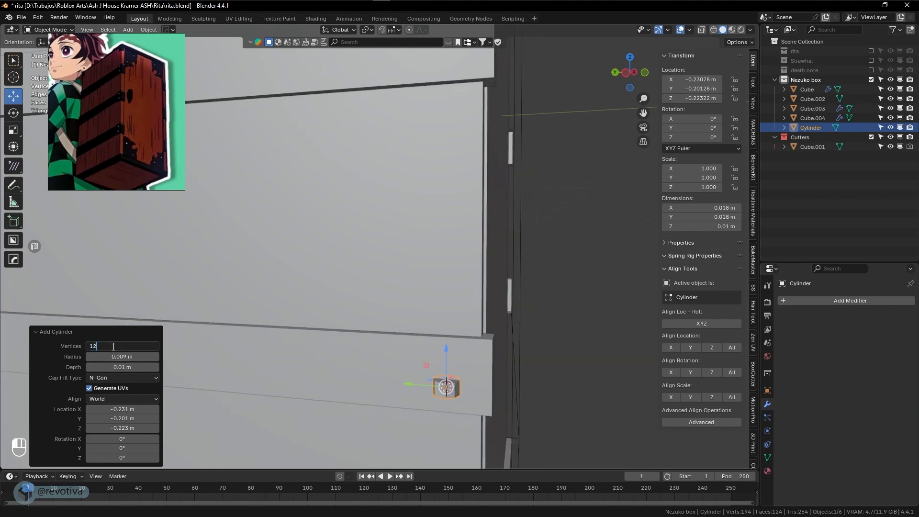
pyautogui.write('12')
pyautogui.press('Return')
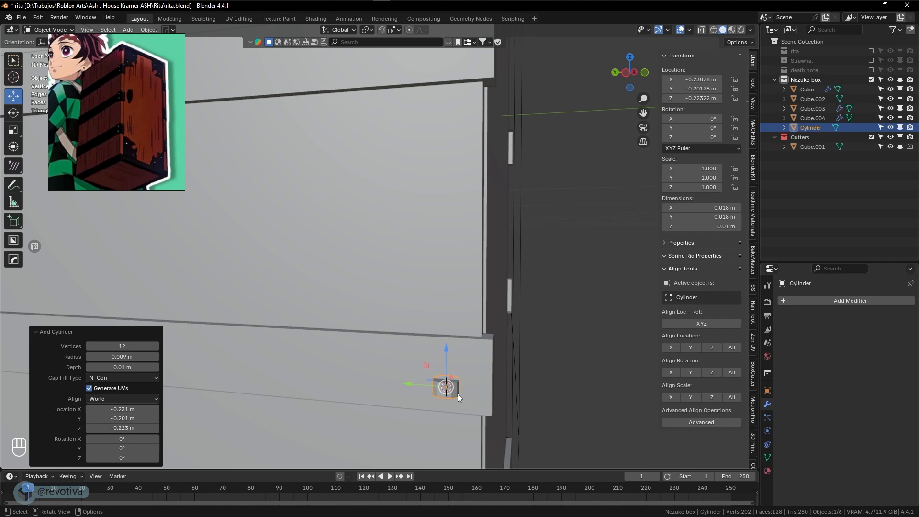
pyautogui.click(110, 449)
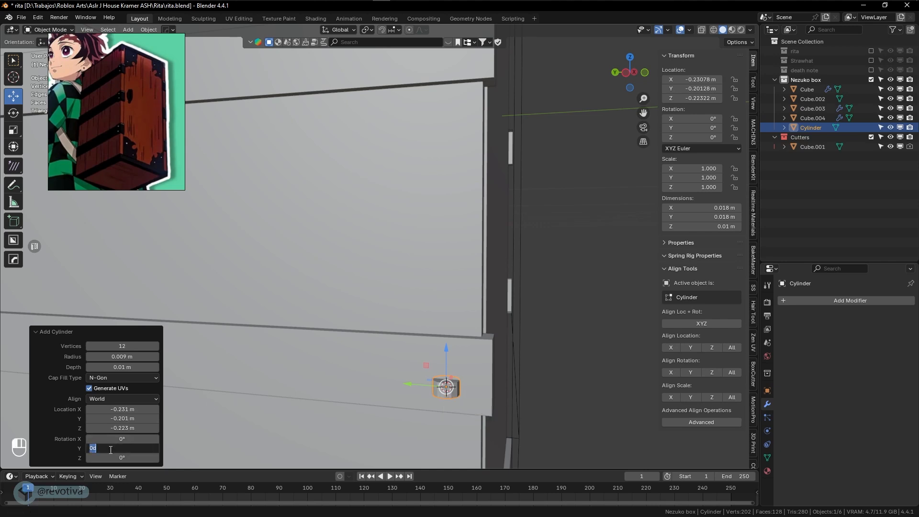
pyautogui.write('90')
pyautogui.press('Return')
# Scale the cylinder to 0.472 and position it on the lower band near the corner
pyautogui.moveTo(463, 404)
pyautogui.mouseDown(button='middle')
pyautogui.moveTo(487, 387)
pyautogui.moveTo(470, 392)
pyautogui.moveTo(449, 371)
pyautogui.moveTo(479, 407)
pyautogui.mouseUp(button='middle')
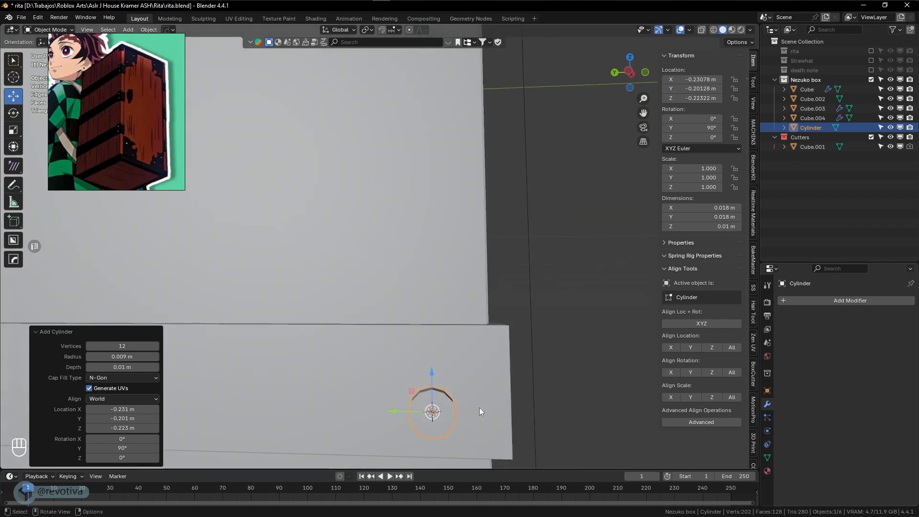
pyautogui.press('s')
pyautogui.click(470, 414)
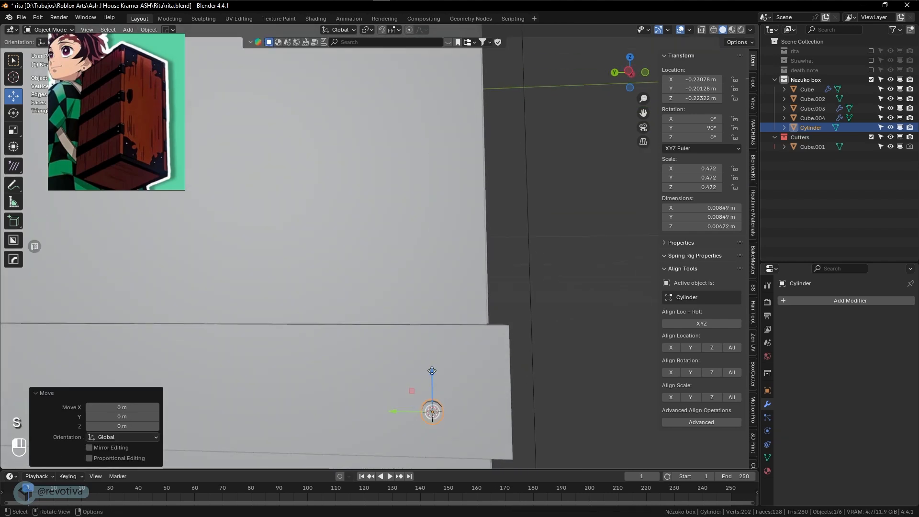
pyautogui.moveTo(428, 376); pyautogui.dragTo(429, 319)
pyautogui.moveTo(429, 319); pyautogui.dragTo(467, 371, button='middle')
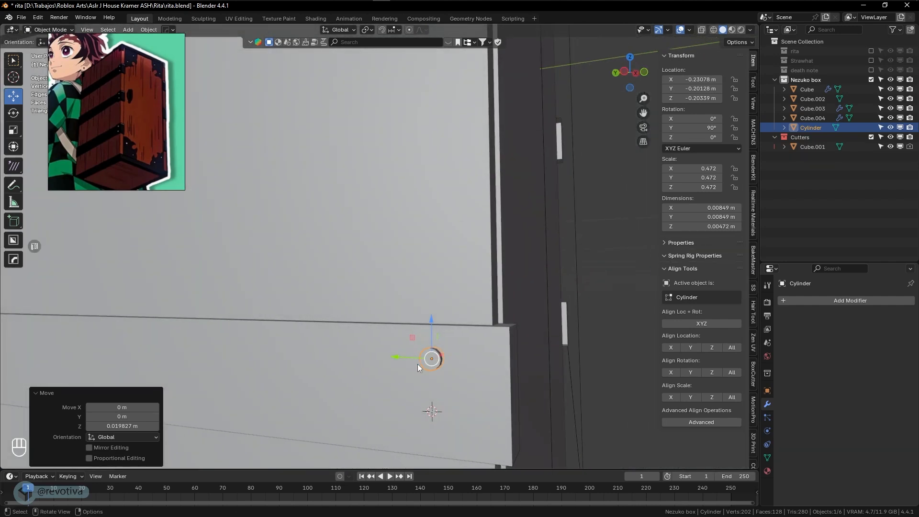
pyautogui.moveTo(401, 358); pyautogui.dragTo(442, 362)
pyautogui.moveTo(443, 362); pyautogui.dragTo(423, 371, button='middle')
# Push Cube.003's band end face outward about 0.0034 m along Y
pyautogui.click(436, 369)
pyautogui.scroll(-2, 437, 370)
pyautogui.press('Tab')
pyautogui.click(465, 373)
pyautogui.moveTo(481, 371); pyautogui.dragTo(449, 364, button='middle')
pyautogui.click(441, 316)
pyautogui.moveTo(441, 316); pyautogui.dragTo(454, 324, button='middle')
pyautogui.moveTo(471, 284); pyautogui.dragTo(461, 288)
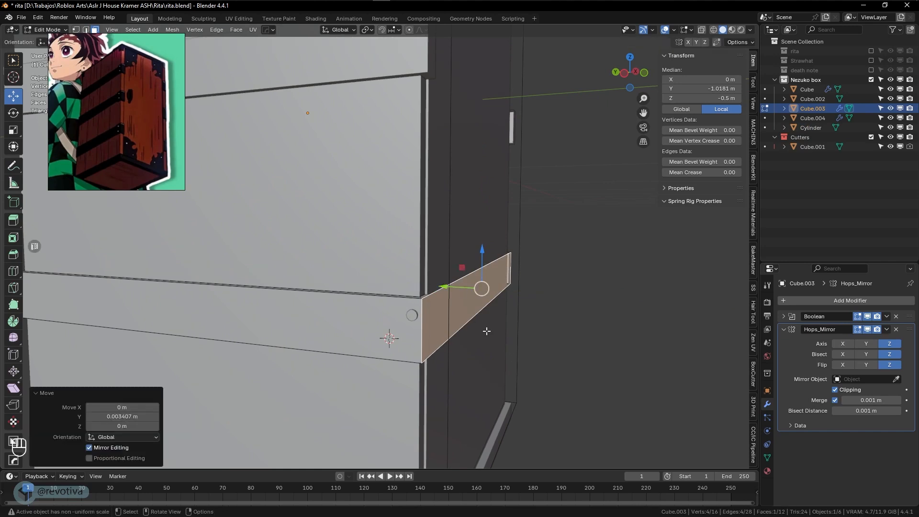
# Undo the single band end-face push and return to object mode
pyautogui.press('Tab')
pyautogui.keyDown('shift'); pyautogui.scroll(3, 576, 341); pyautogui.keyUp('shift')
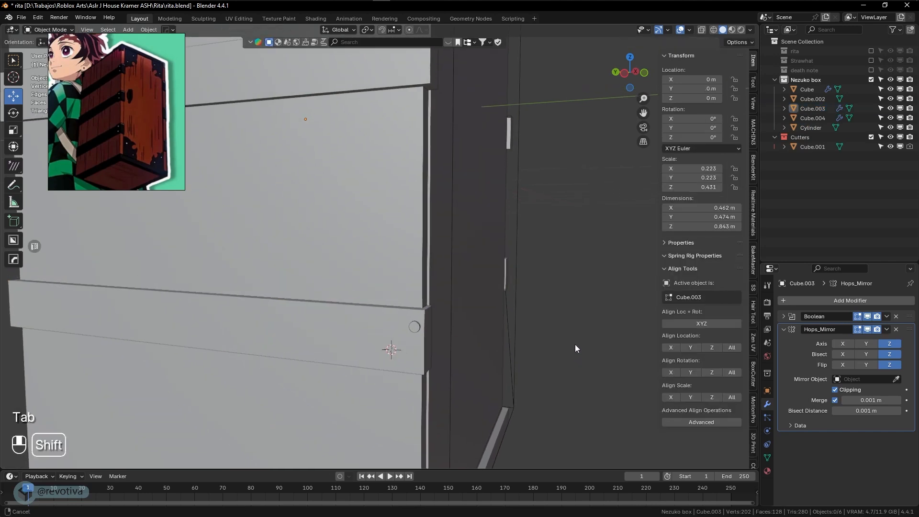
pyautogui.hotkey('ctrl', 'z')
pyautogui.hotkey('ctrl', 'z')
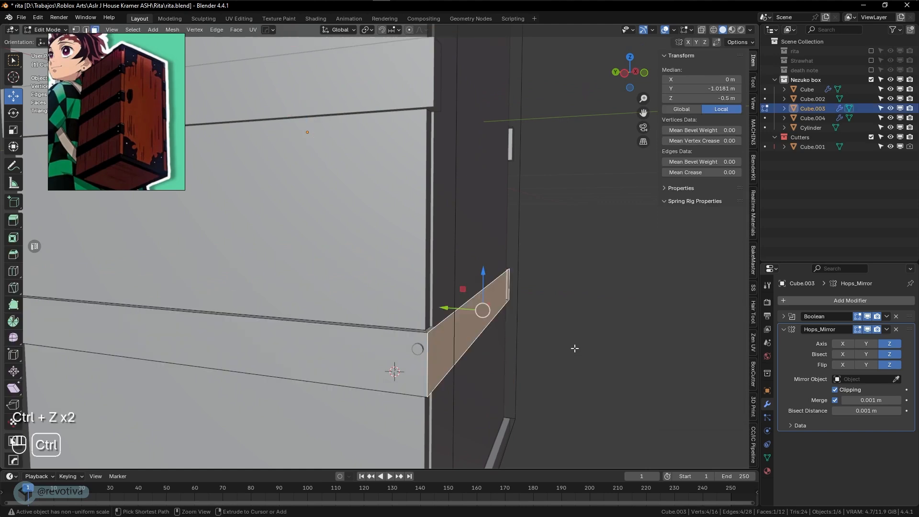
pyautogui.hotkey('ctrl', 'z')
pyautogui.keyDown('shift'); pyautogui.scroll(2, 581, 354); pyautogui.keyUp('shift')
pyautogui.scroll(-2, 582, 354)
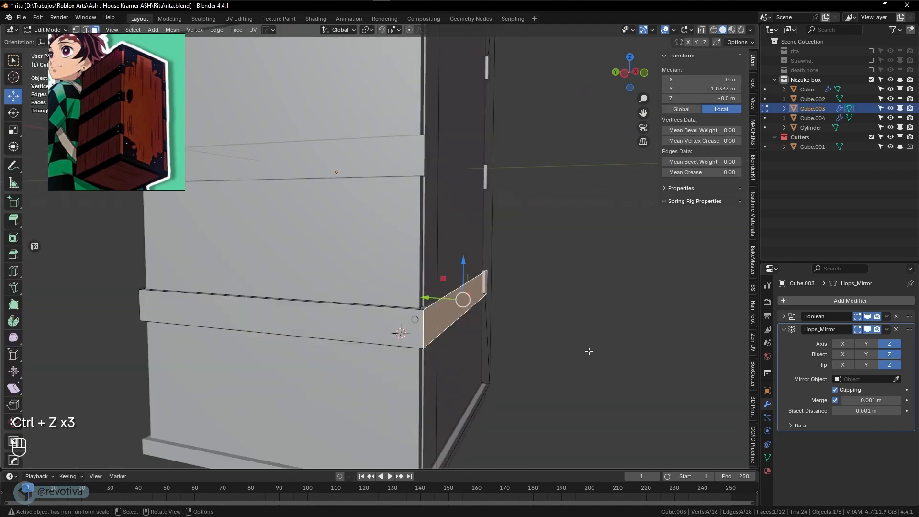
pyautogui.press('Tab')
# Slide the lower and upper band end faces together 0.004466 m outward along Y
pyautogui.keyDown('shift'); pyautogui.click(387, 164); pyautogui.keyUp('shift')
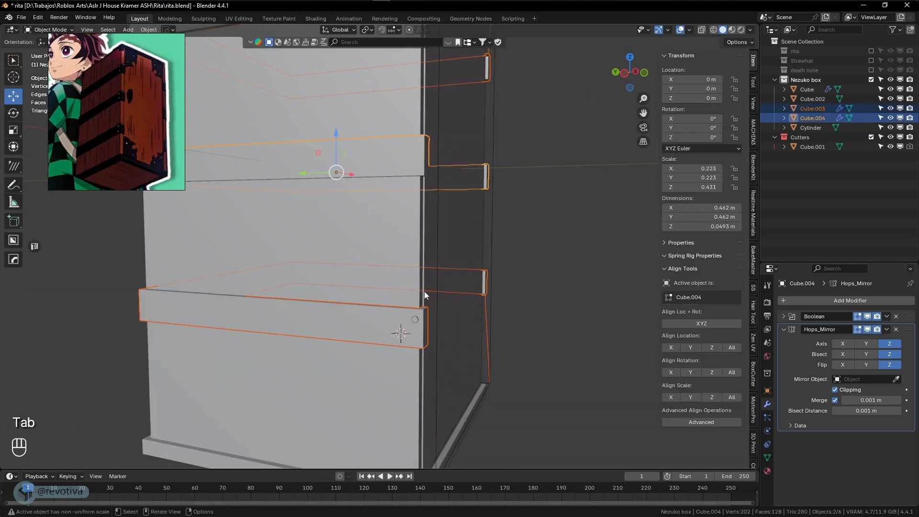
pyautogui.keyDown('shift'); pyautogui.scroll(2, 425, 301); pyautogui.keyUp('shift')
pyautogui.press('Tab')
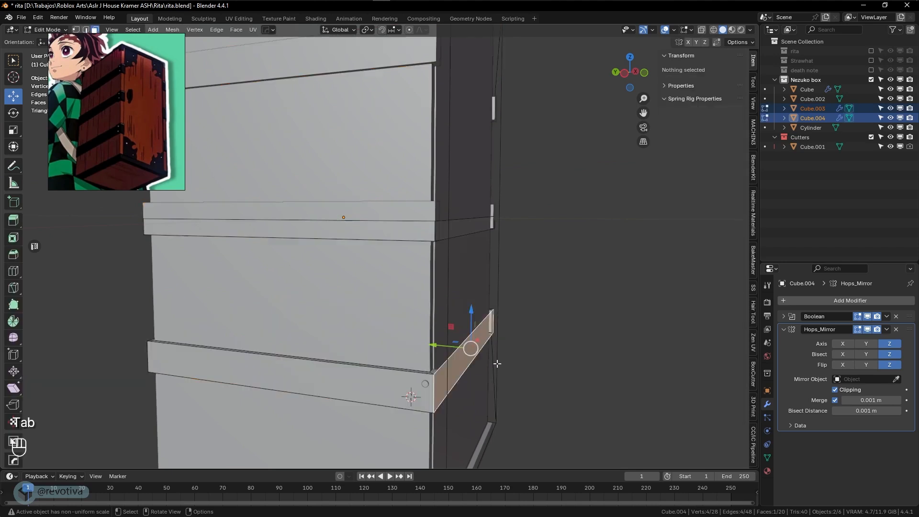
pyautogui.keyDown('shift'); pyautogui.click(453, 230); pyautogui.keyUp('shift')
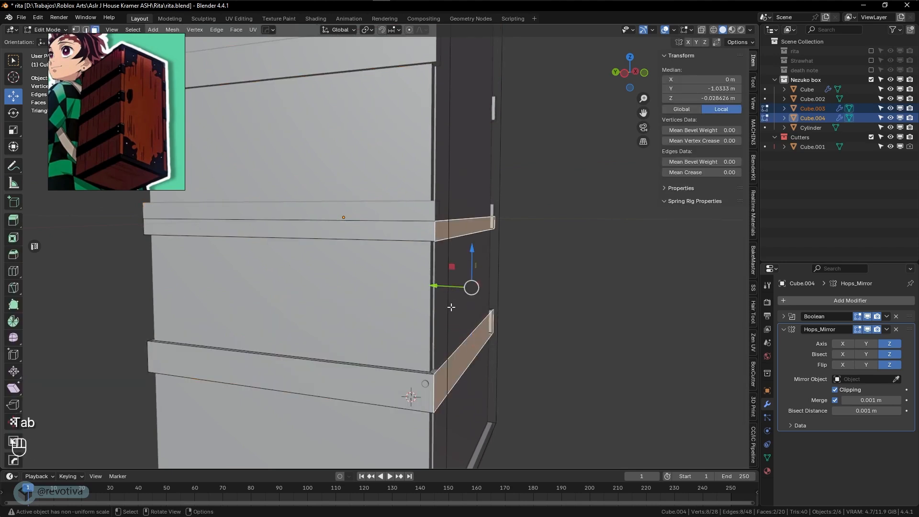
pyautogui.scroll(2, 453, 312)
pyautogui.keyDown('shift'); pyautogui.moveTo(454, 312); pyautogui.dragTo(437, 260, button='middle'); pyautogui.keyUp('shift')
pyautogui.moveTo(466, 268); pyautogui.dragTo(463, 267)
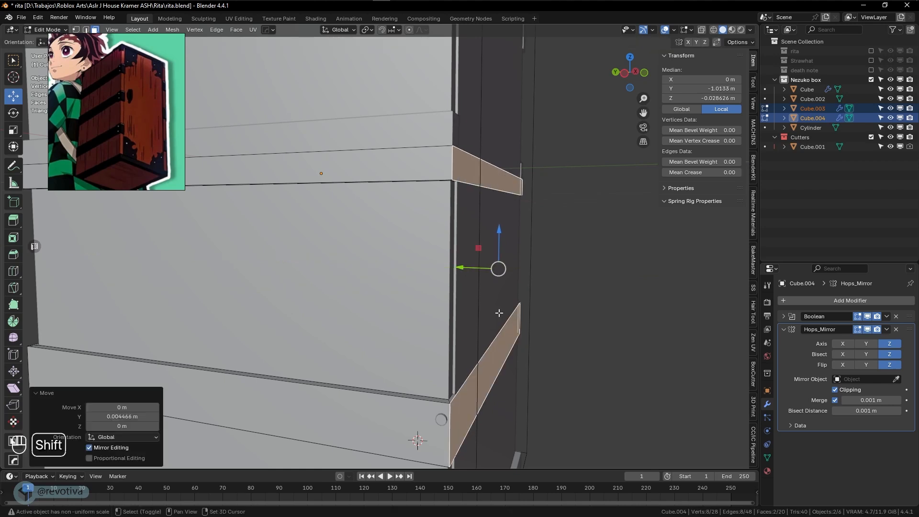
pyautogui.keyDown('shift'); pyautogui.moveTo(560, 343); pyautogui.dragTo(550, 321, button='middle'); pyautogui.keyUp('shift')
pyautogui.press('Tab')
pyautogui.click(430, 381)
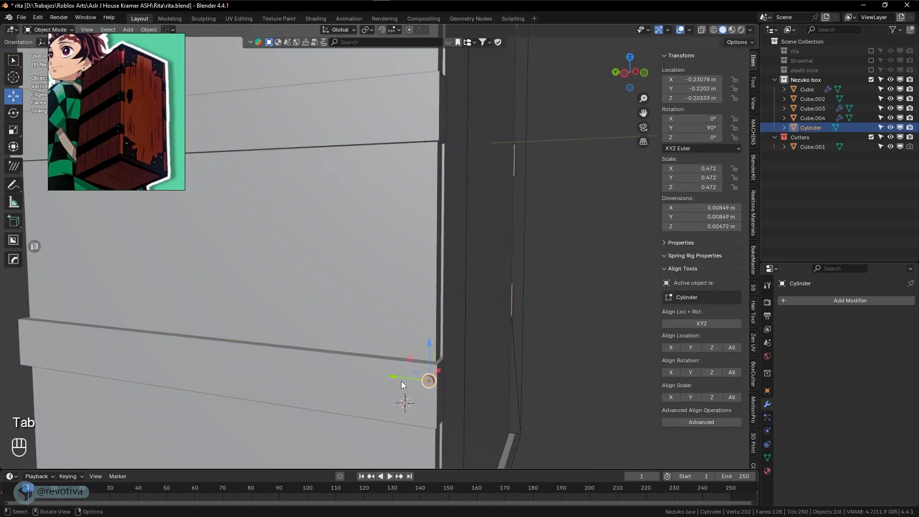
# Nudge the nail along Y and delete its cylinder end cap faces in local view
pyautogui.moveTo(401, 380); pyautogui.dragTo(394, 377)
pyautogui.moveTo(423, 377); pyautogui.dragTo(418, 335, button='middle')
pyautogui.press('KP_Divide')
pyautogui.press('Tab')
pyautogui.press('x')
pyautogui.click(394, 329)
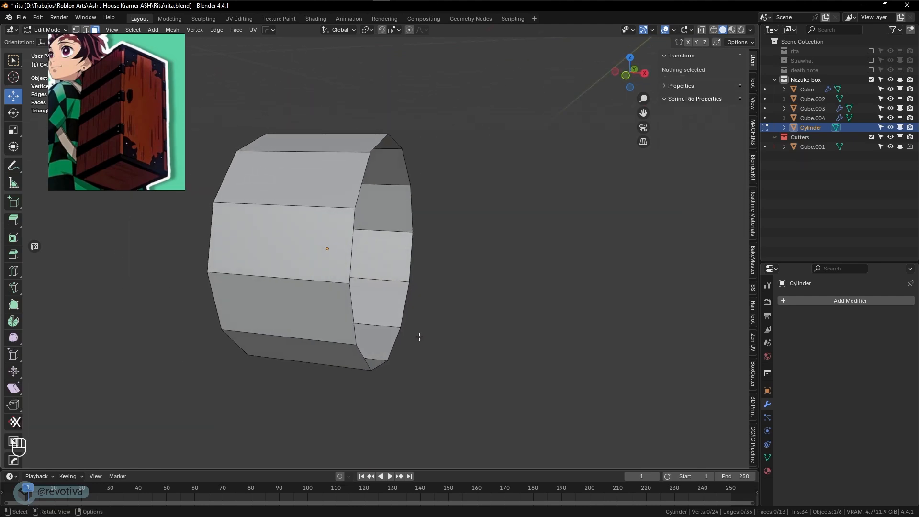
pyautogui.press('KP_Divide')
pyautogui.press('KP_Divide')
pyautogui.press('KP_Divide')
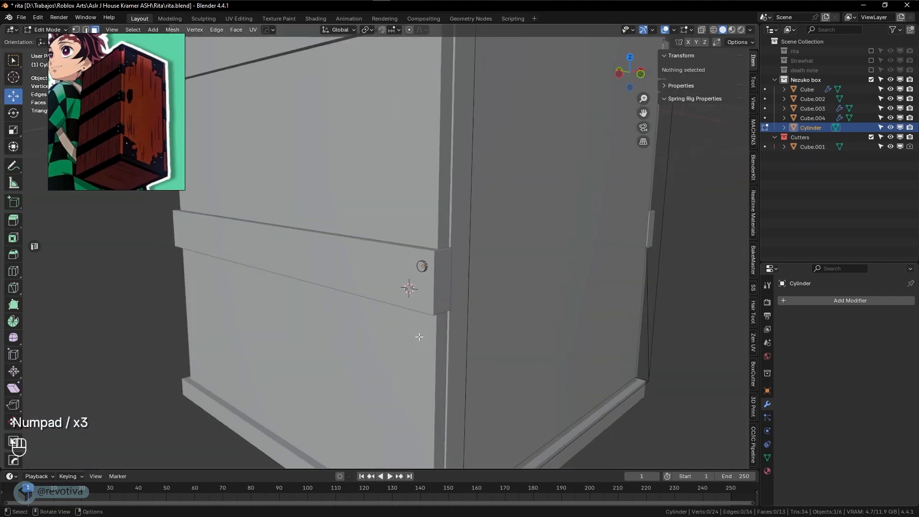
pyautogui.press('Tab')
# Slide the nail about 0.0029 m along Y onto the band and make a linked duplicate
pyautogui.scroll(3, 489, 338)
pyautogui.scroll(-7, 504, 342)
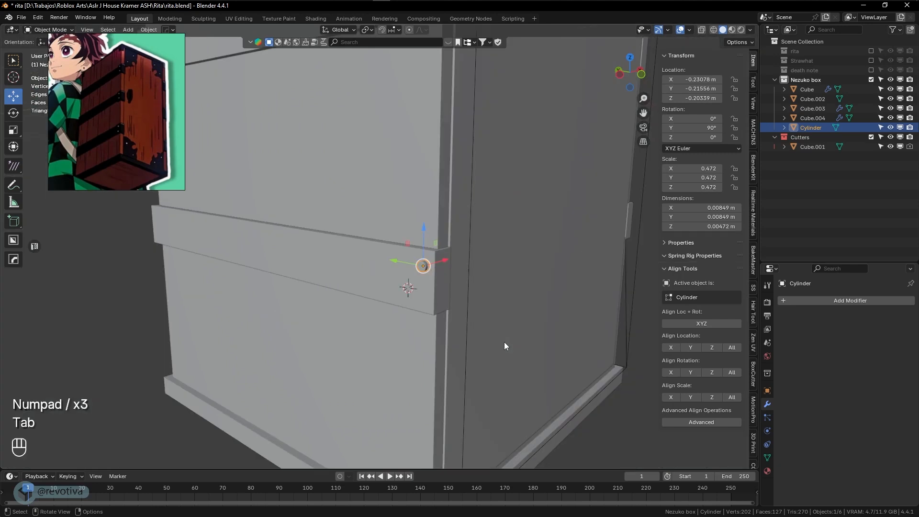
pyautogui.scroll(4, 504, 342)
pyautogui.moveTo(504, 341); pyautogui.dragTo(530, 328, button='middle')
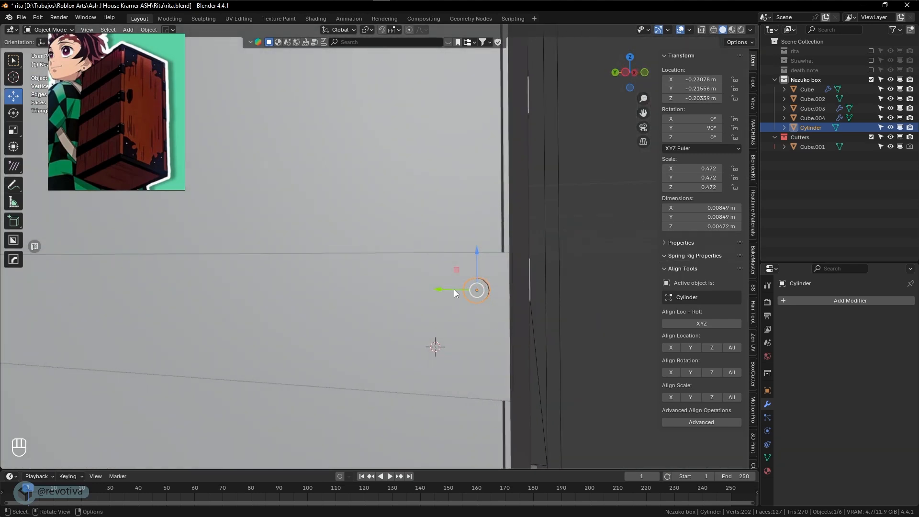
pyautogui.moveTo(454, 291); pyautogui.dragTo(444, 290)
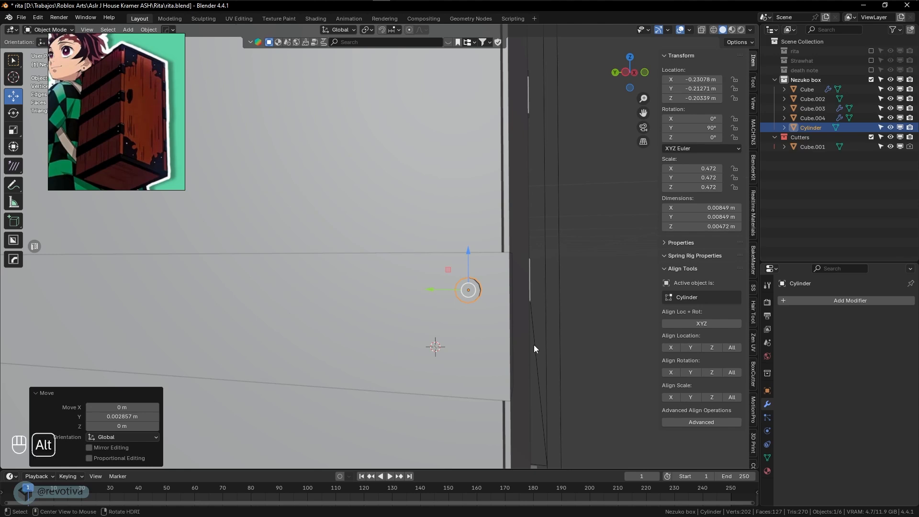
pyautogui.hotkey('alt', 'd')
# Place the duplicated nail along Z just below the first nail
pyautogui.press('z')
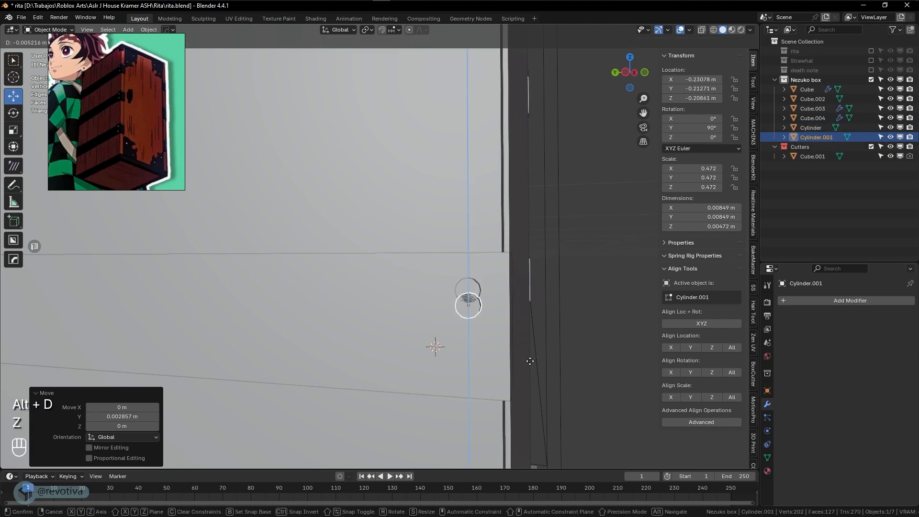
pyautogui.click(526, 418)
pyautogui.scroll(-4, 536, 401)
pyautogui.moveTo(537, 401); pyautogui.dragTo(508, 384, button='middle')
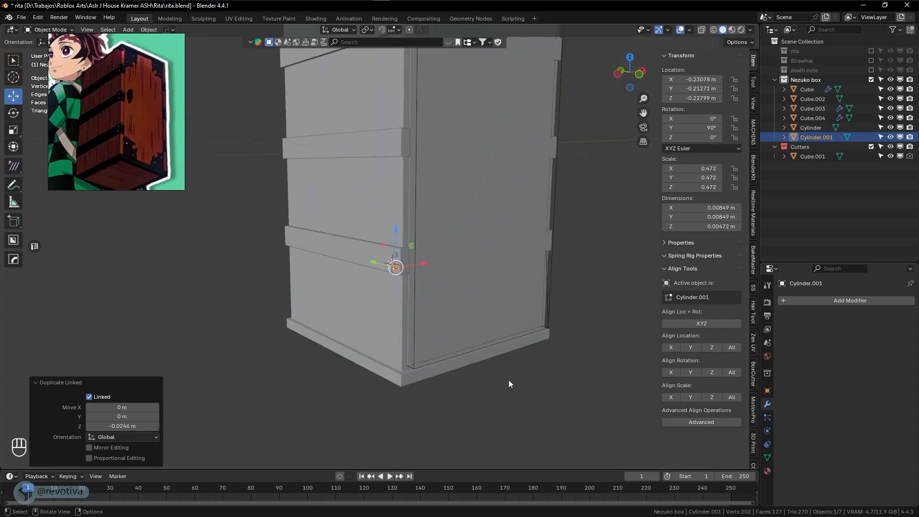
pyautogui.scroll(2, 481, 356)
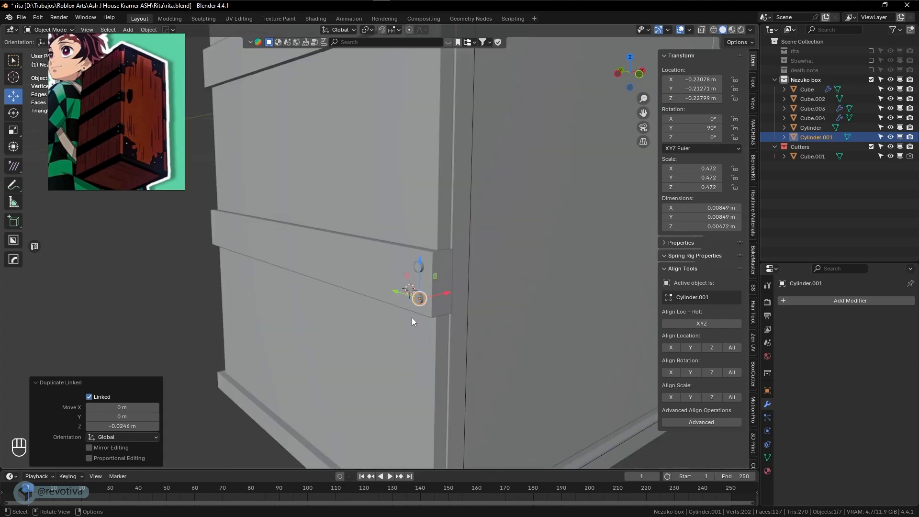
pyautogui.keyDown('shift'); pyautogui.moveTo(412, 317); pyautogui.dragTo(401, 355, button='middle'); pyautogui.keyUp('shift')
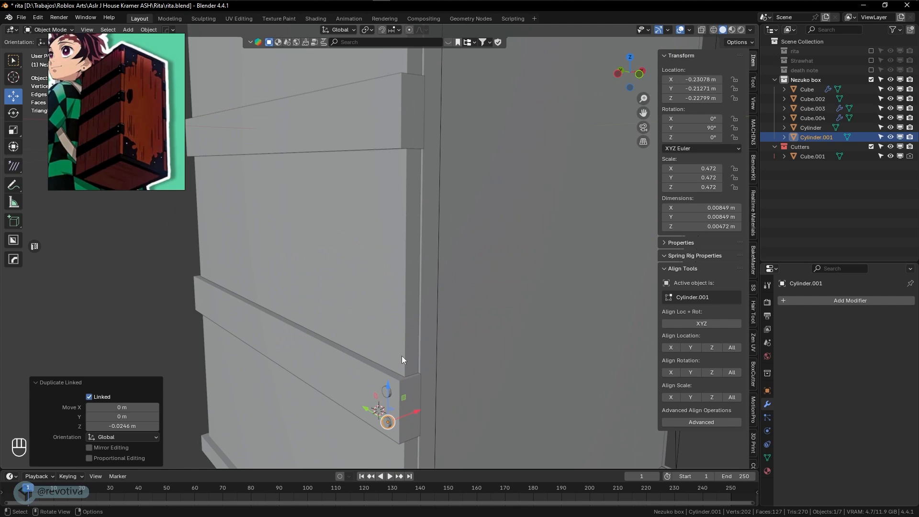
# Link-duplicate both nails up 0.21666 m onto the next band, then repeat onto the top band
pyautogui.keyDown('shift'); pyautogui.click(388, 392); pyautogui.keyUp('shift')
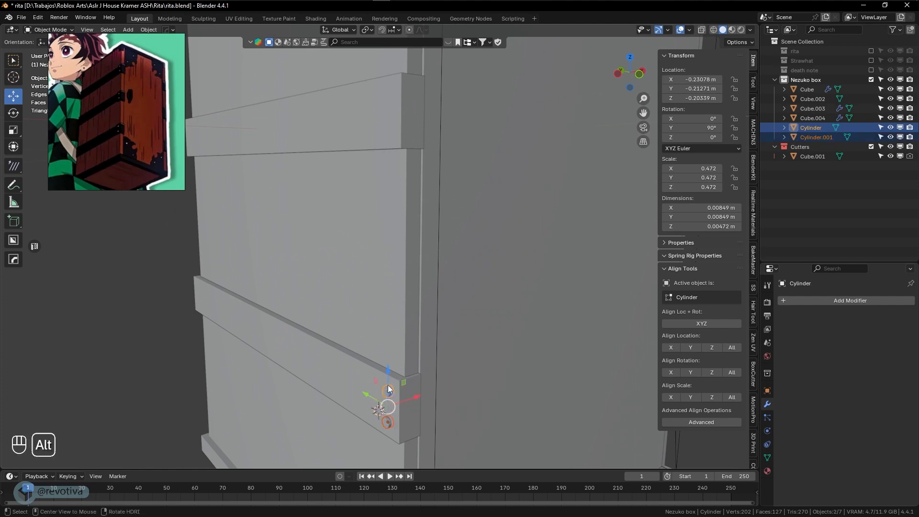
pyautogui.hotkey('alt', 'd')
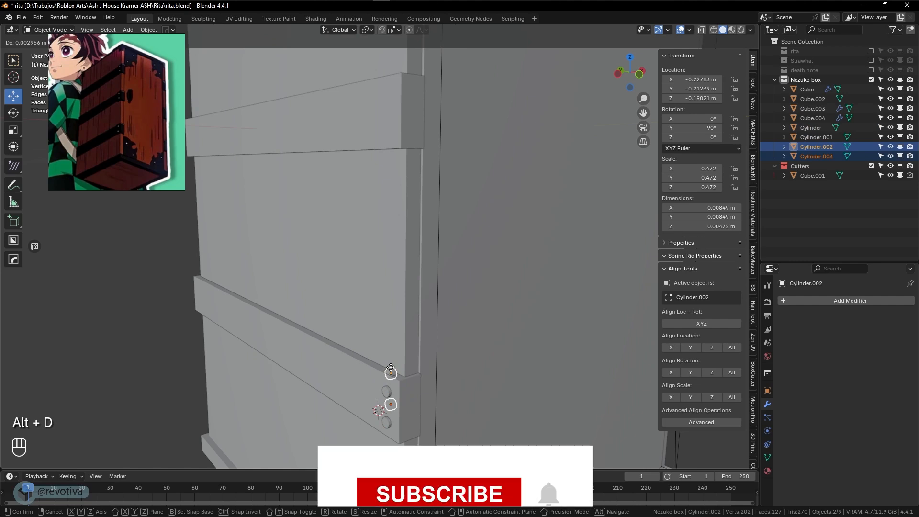
pyautogui.press('z')
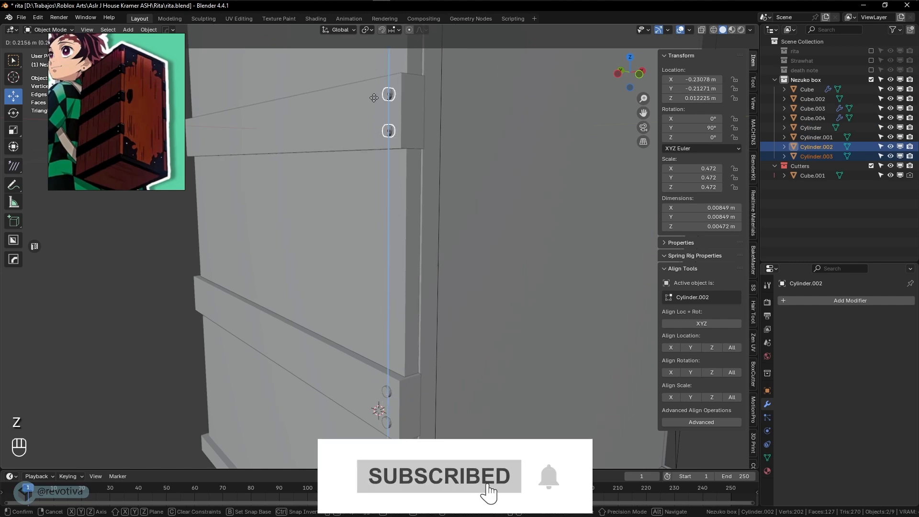
pyautogui.click(375, 96)
pyautogui.scroll(-1, 375, 100)
pyautogui.keyDown('shift'); pyautogui.moveTo(375, 100); pyautogui.dragTo(387, 206, button='middle'); pyautogui.keyUp('shift')
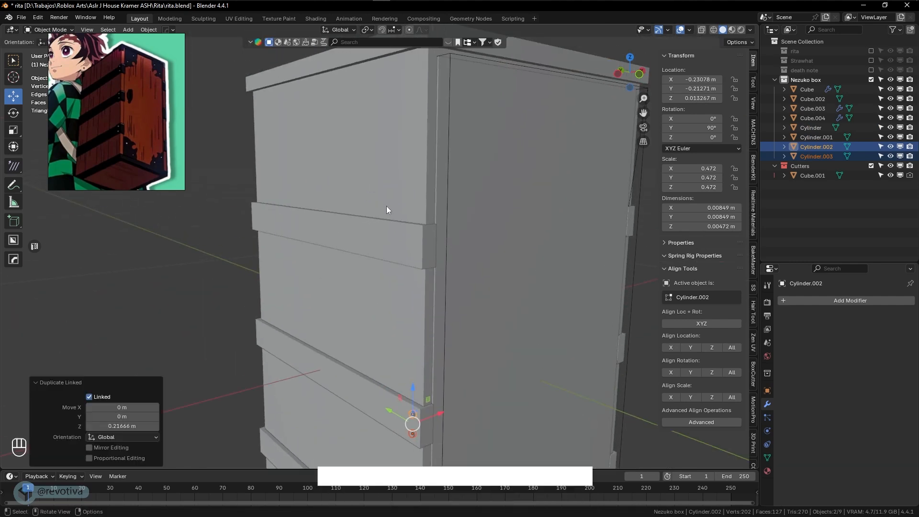
pyautogui.hotkey('shift', 'r')
# Lower the top and middle nail pairs slightly to fit their bands
pyautogui.scroll(-1, 431, 300)
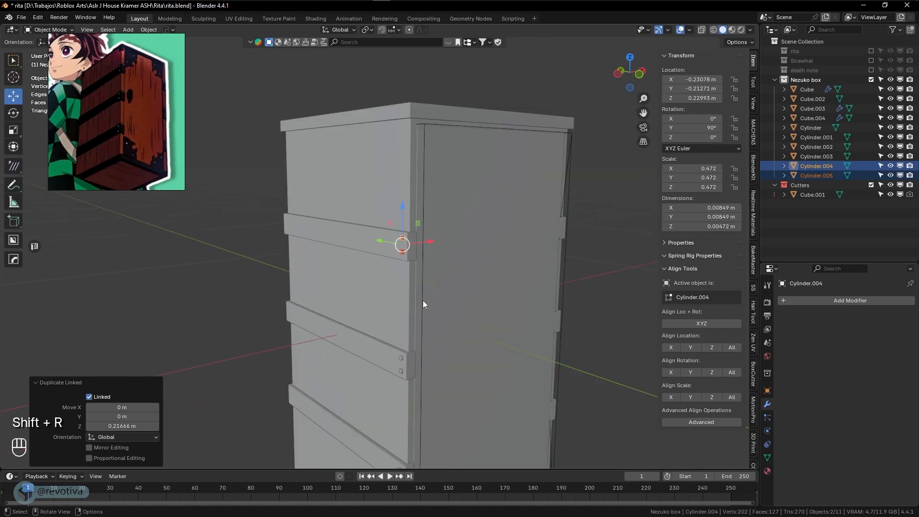
pyautogui.keyDown('shift'); pyautogui.moveTo(423, 300); pyautogui.dragTo(441, 291, button='middle'); pyautogui.keyUp('shift')
pyautogui.scroll(2, 428, 269)
pyautogui.moveTo(414, 205); pyautogui.dragTo(415, 209)
pyautogui.scroll(2, 451, 309)
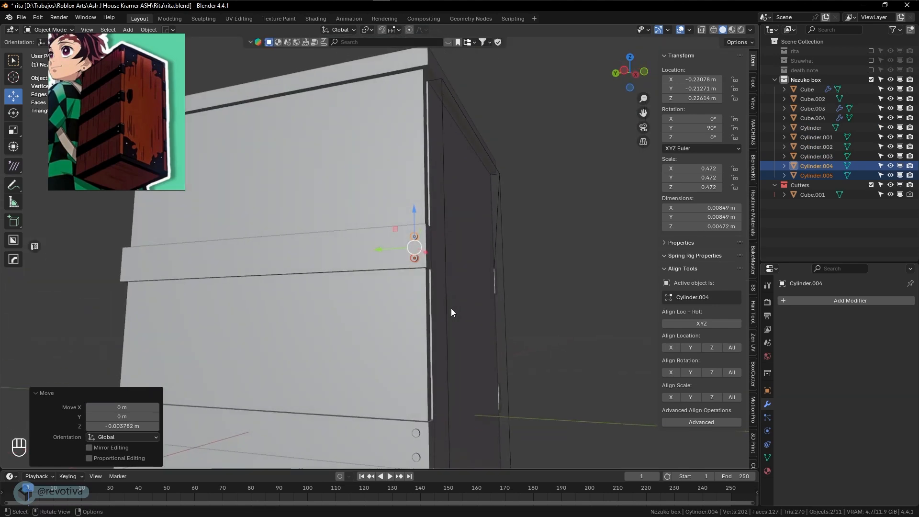
pyautogui.keyDown('shift'); pyautogui.moveTo(451, 308); pyautogui.dragTo(449, 283, button='middle'); pyautogui.keyUp('shift')
pyautogui.click(418, 276)
pyautogui.keyDown('shift'); pyautogui.click(417, 301); pyautogui.keyUp('shift')
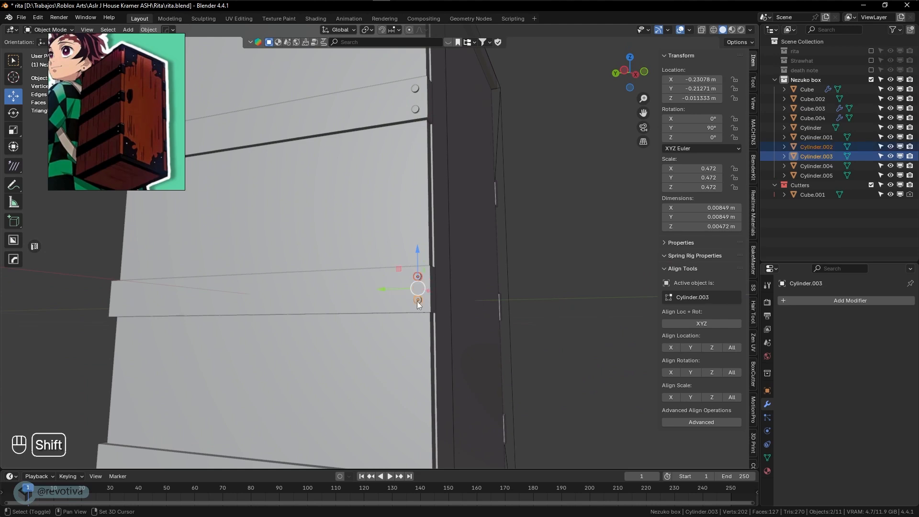
pyautogui.moveTo(415, 250); pyautogui.dragTo(416, 253)
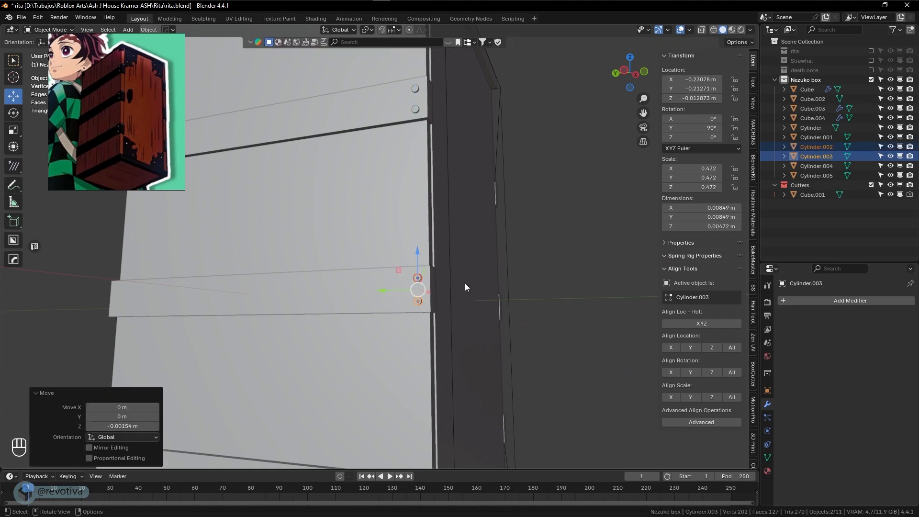
pyautogui.scroll(-3, 464, 283)
pyautogui.moveTo(483, 322); pyautogui.dragTo(462, 298, button='middle')
pyautogui.keyDown('shift'); pyautogui.moveTo(462, 299); pyautogui.dragTo(448, 195); pyautogui.keyUp('shift')
# Put the lower band strap Cube.003 into Edit Mode and add an edge loop near its end
pyautogui.click(401, 267)
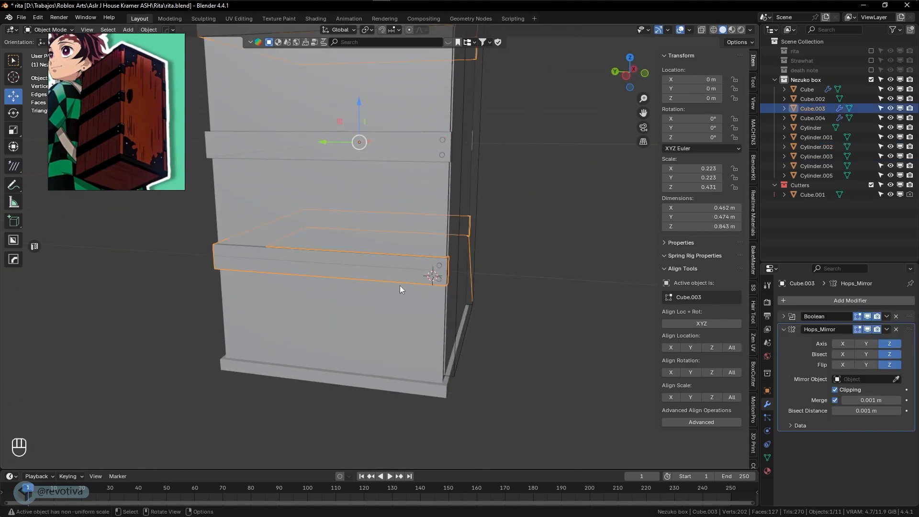
pyautogui.press('Tab')
pyautogui.click(456, 288)
pyautogui.scroll(2, 450, 292)
pyautogui.scroll(1, 450, 291)
pyautogui.keyDown('shift'); pyautogui.moveTo(474, 304); pyautogui.dragTo(415, 314, button='middle'); pyautogui.keyUp('shift')
pyautogui.hotkey('ctrl', 'r')
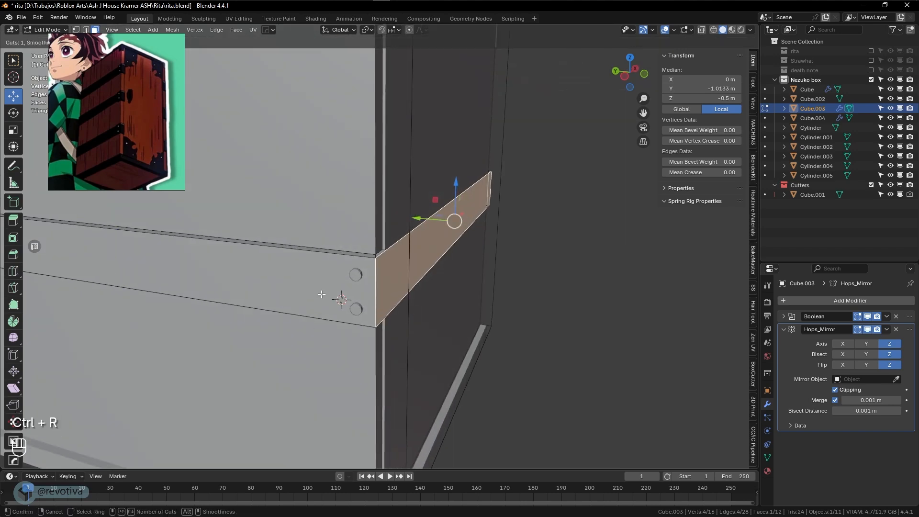
pyautogui.click(276, 301)
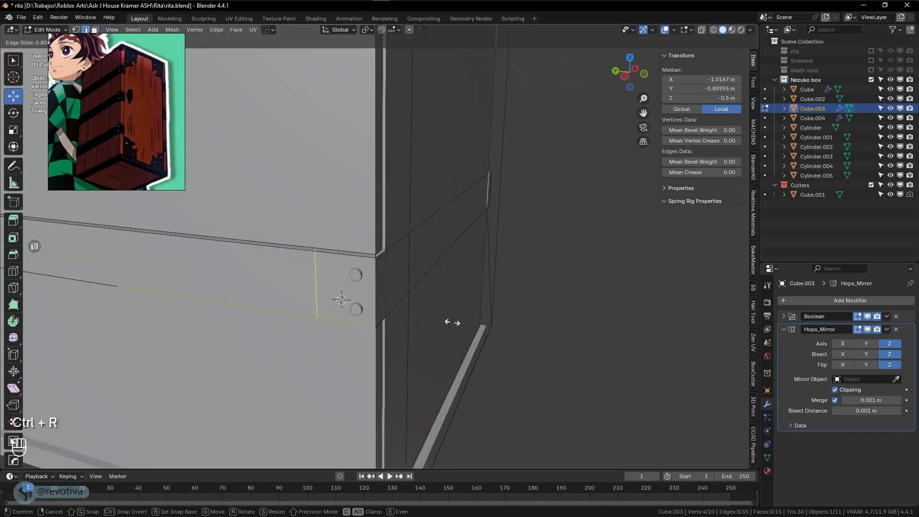
pyautogui.click(468, 322)
# Push the band's end face outward 0.003495 m along X
pyautogui.moveTo(450, 323); pyautogui.dragTo(435, 325, button='middle')
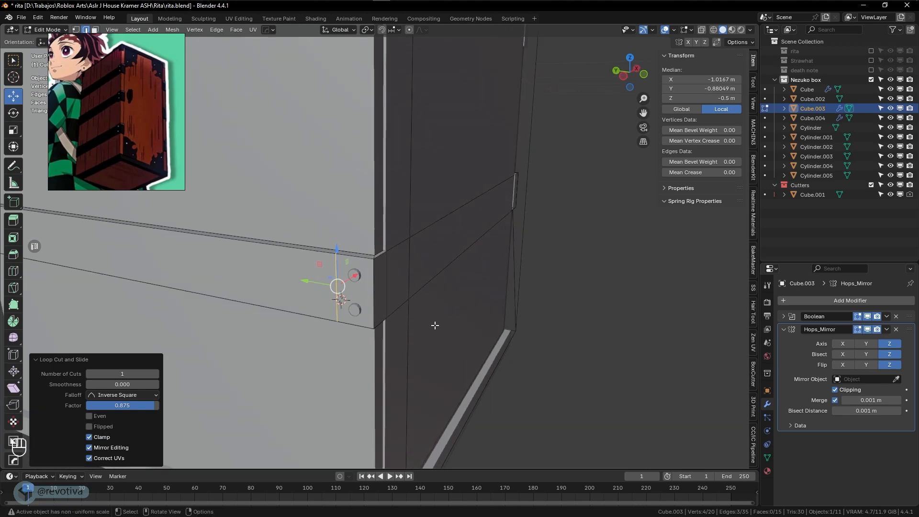
pyautogui.press('3')
pyautogui.click(366, 303)
pyautogui.moveTo(369, 305)
pyautogui.mouseDown(button='middle')
pyautogui.moveTo(354, 310)
pyautogui.moveTo(364, 308)
pyautogui.mouseUp(button='middle')
pyautogui.press('g')
pyautogui.press('x')
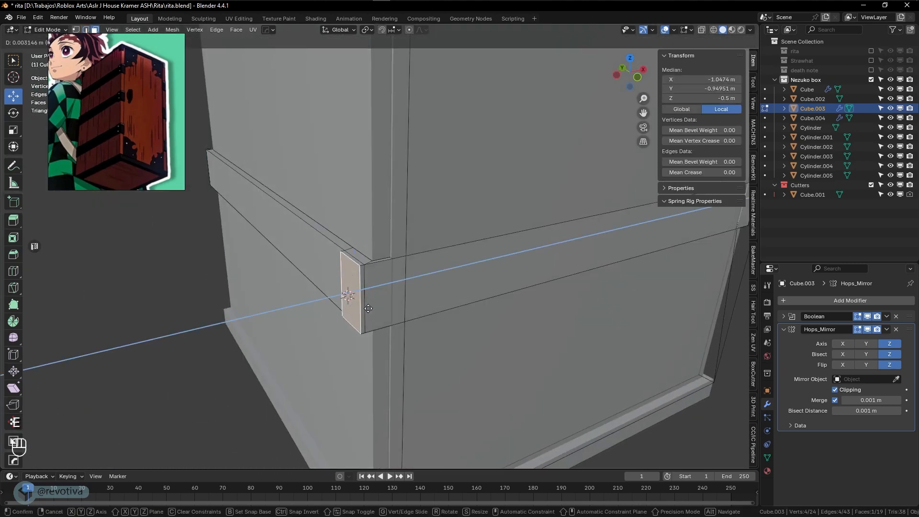
pyautogui.click(368, 309)
pyautogui.keyDown('shift'); pyautogui.moveTo(371, 234); pyautogui.dragTo(394, 312, button='middle'); pyautogui.keyUp('shift')
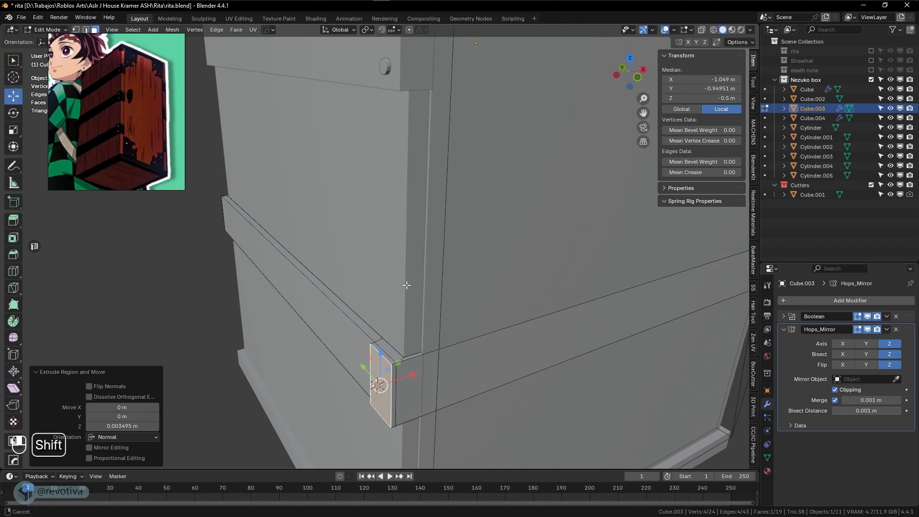
pyautogui.keyDown('shift'); pyautogui.moveTo(375, 211); pyautogui.dragTo(382, 299, button='middle'); pyautogui.keyUp('shift')
# Return to object mode and put the upper band Cube.004 into Edit Mode
pyautogui.press('Tab')
pyautogui.click(372, 274)
pyautogui.press('Tab')
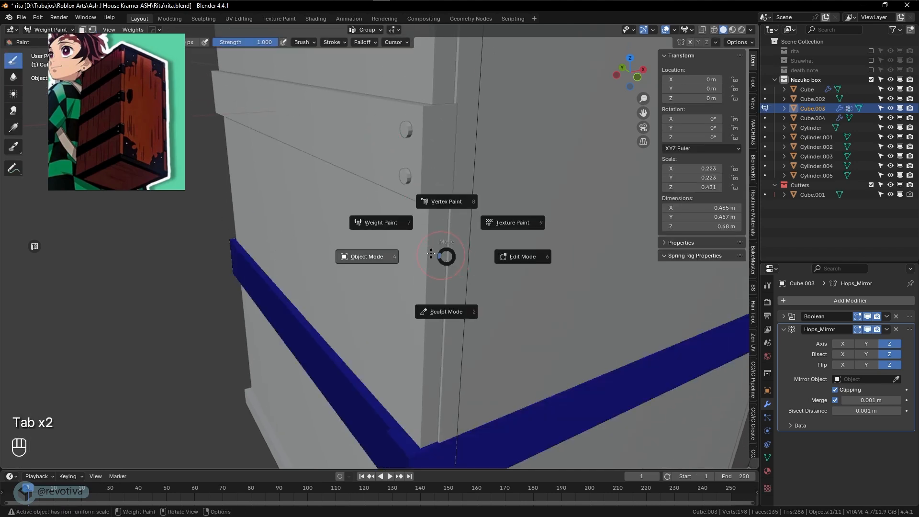
pyautogui.click(369, 257)
pyautogui.click(355, 160)
pyautogui.press('Tab')
pyautogui.click(413, 164)
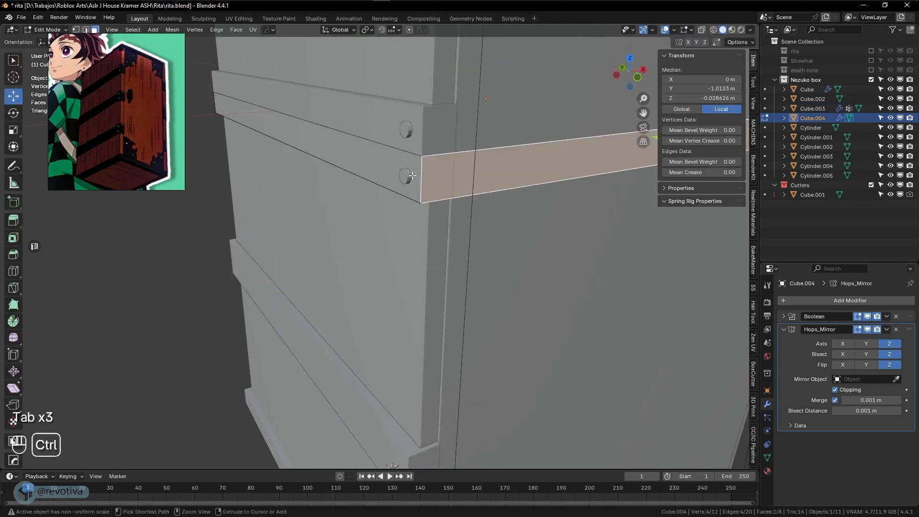
# Add an edge loop near the upper band's end, redoing a misplaced first cut
pyautogui.hotkey('ctrl', 'r')
pyautogui.click(399, 174)
pyautogui.click(393, 175)
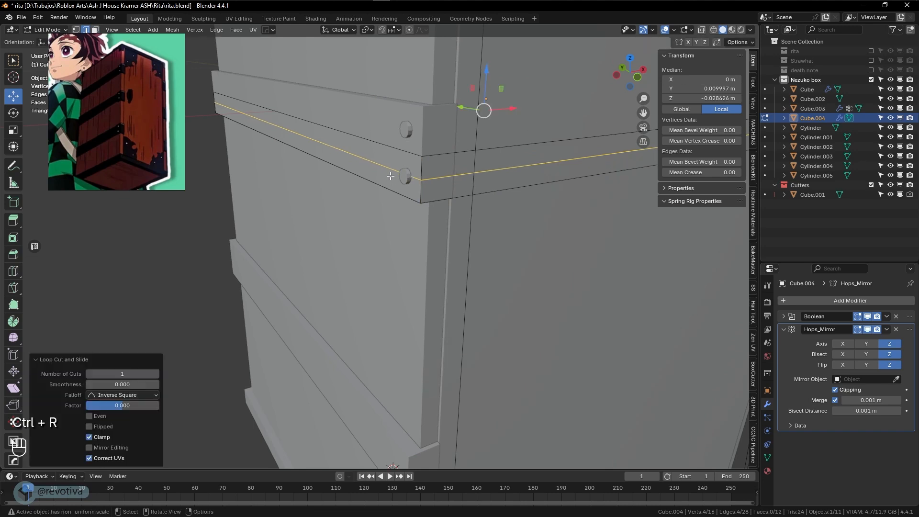
pyautogui.hotkey('ctrl', 'z')
pyautogui.hotkey('ctrl', 'r')
pyautogui.click(390, 176)
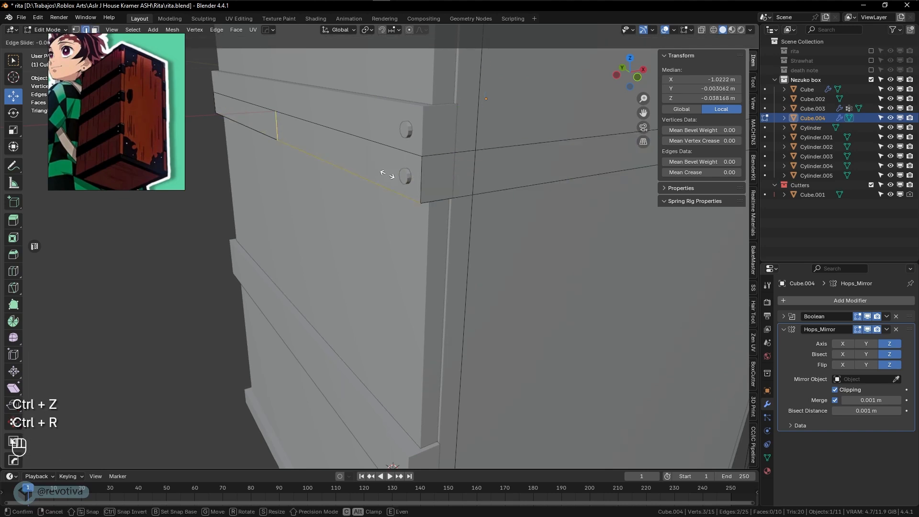
pyautogui.click(474, 199)
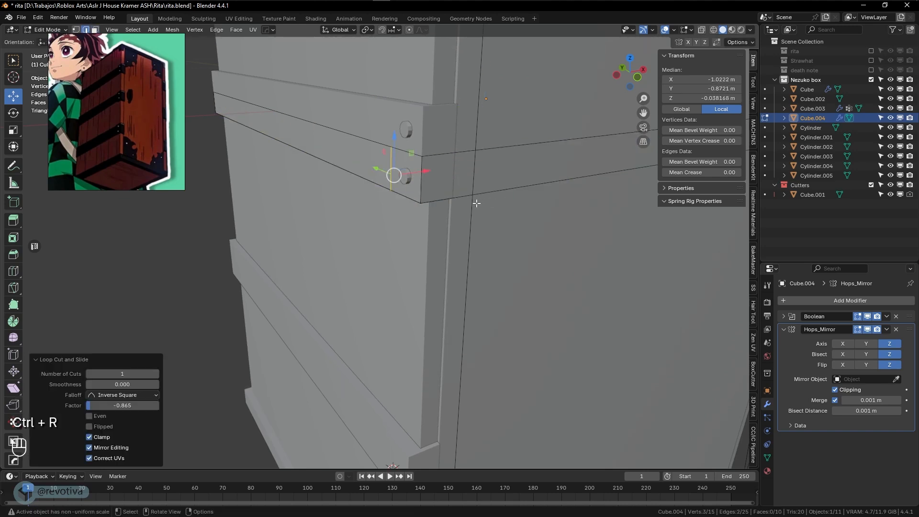
# Check the band from front, top and side in wireframe and nudge the new edge along Y
pyautogui.press('KP_1')
pyautogui.press('KP_7')
pyautogui.press('KP_3')
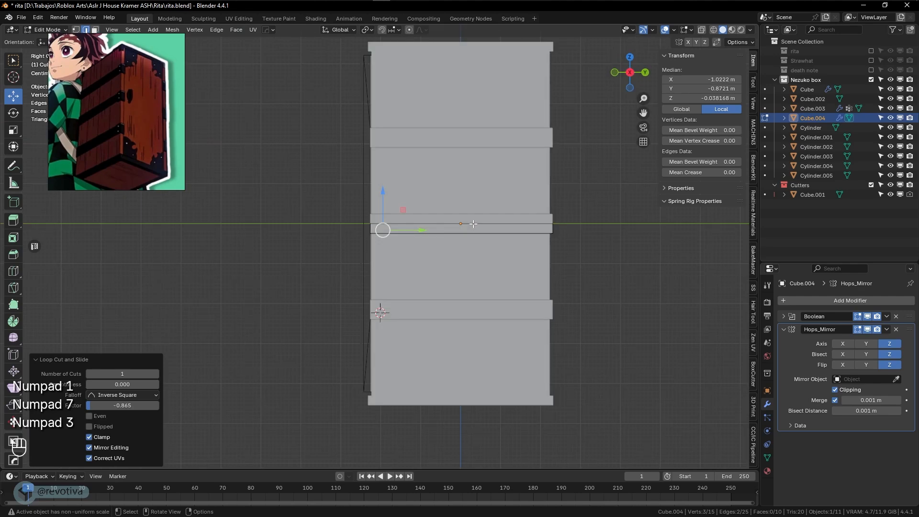
pyautogui.hotkey('shift', 'z')
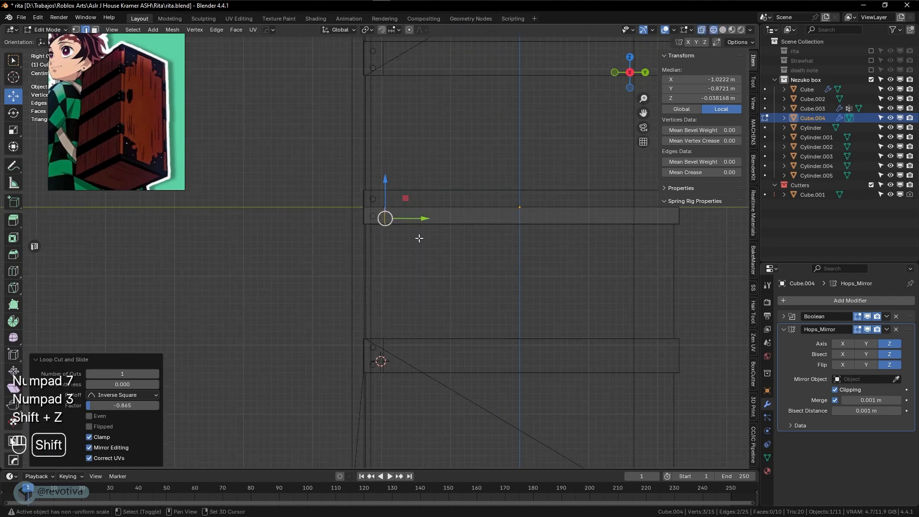
pyautogui.keyDown('shift'); pyautogui.moveTo(419, 239); pyautogui.dragTo(409, 387, button='middle'); pyautogui.keyUp('shift')
pyautogui.scroll(4, 419, 277)
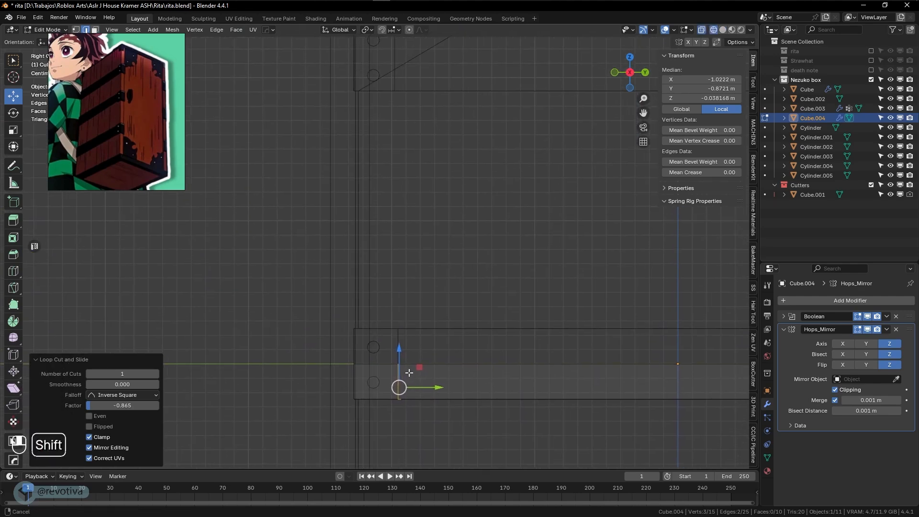
pyautogui.moveTo(435, 388); pyautogui.dragTo(431, 389)
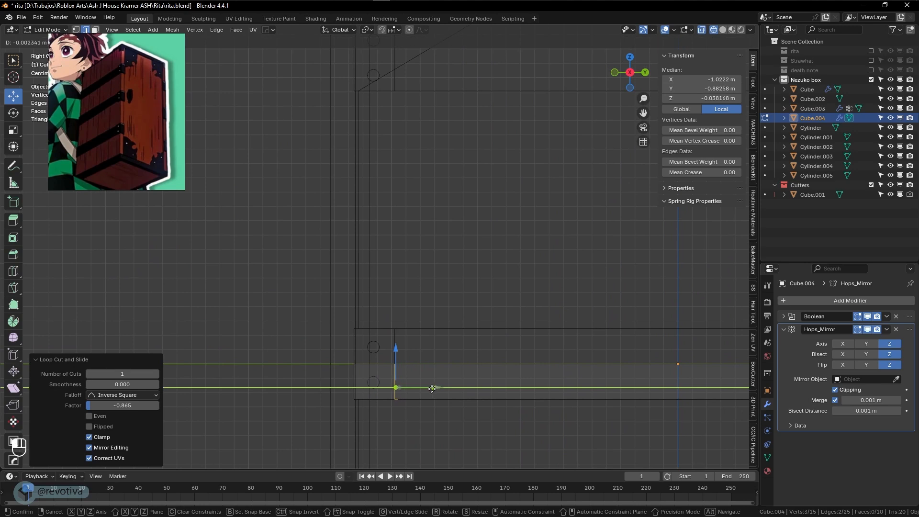
pyautogui.moveTo(432, 389); pyautogui.dragTo(432, 389)
pyautogui.moveTo(432, 389)
pyautogui.mouseDown(button='middle')
pyautogui.moveTo(525, 349)
pyautogui.moveTo(424, 347)
pyautogui.moveTo(468, 339)
pyautogui.moveTo(437, 335)
pyautogui.mouseUp(button='middle')
pyautogui.hotkey('shift', 'z')
pyautogui.press('Tab')
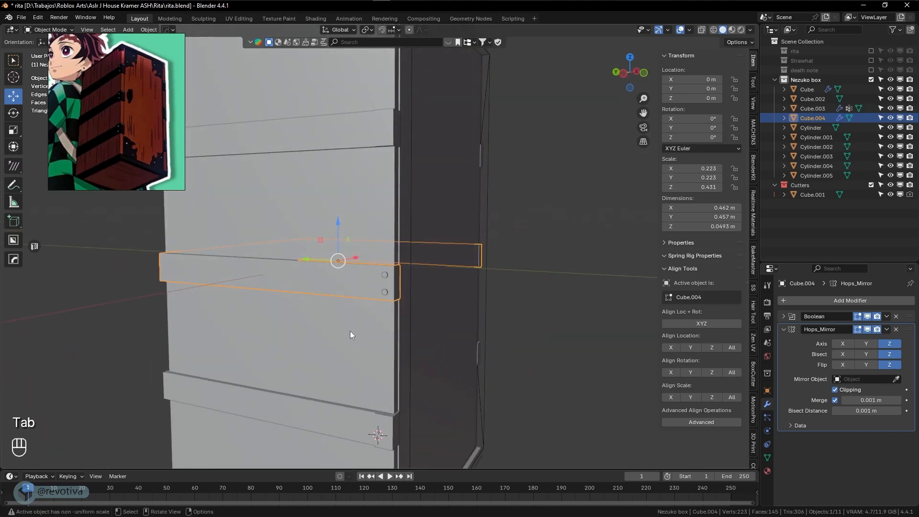
# Extrude the band's corner face outward by 0.005471 m
pyautogui.scroll(3, 351, 333)
pyautogui.press('Tab')
pyautogui.click(388, 312)
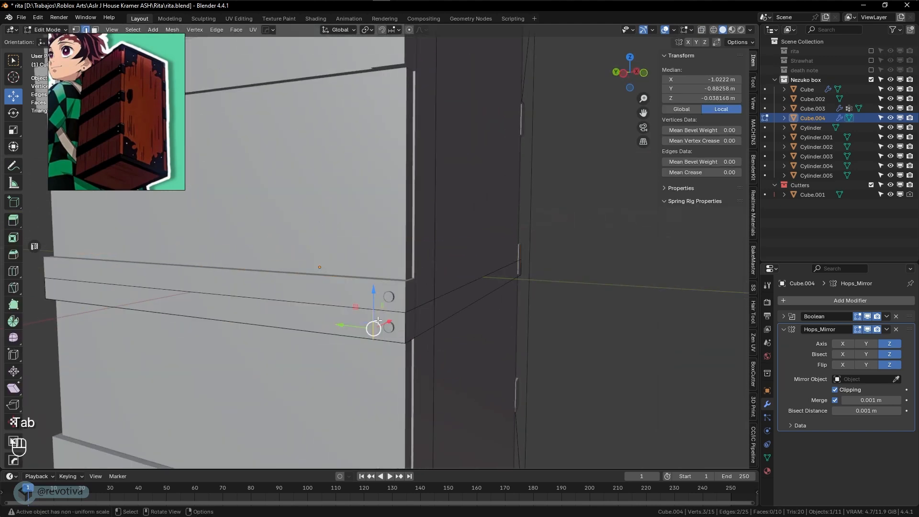
pyautogui.press('3')
pyautogui.click(392, 329)
pyautogui.moveTo(397, 331); pyautogui.dragTo(374, 331, button='middle')
pyautogui.press('e')
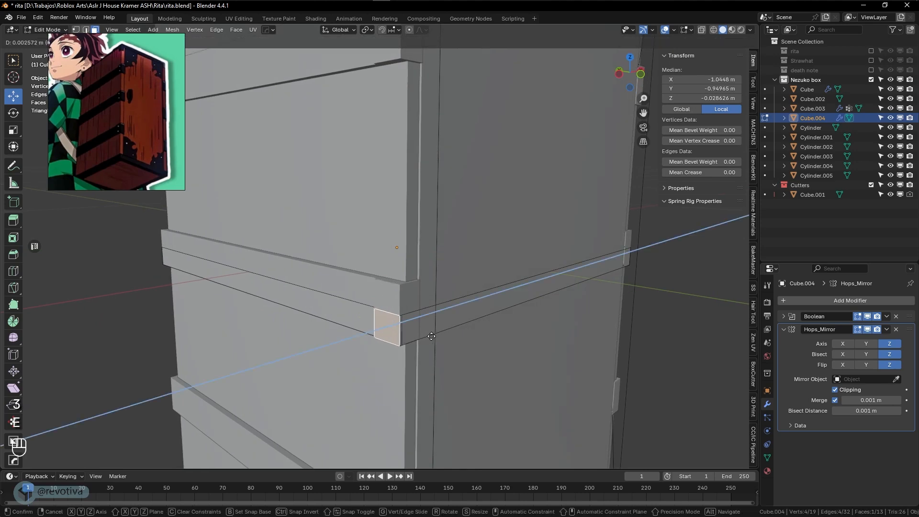
pyautogui.click(429, 338)
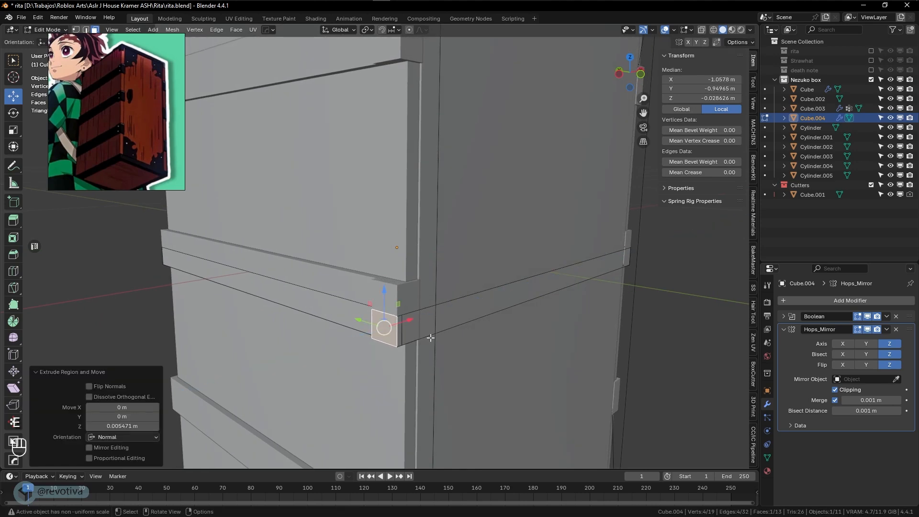
pyautogui.moveTo(422, 337); pyautogui.dragTo(385, 335, button='middle')
pyautogui.keyDown('shift'); pyautogui.moveTo(385, 335); pyautogui.dragTo(412, 244, button='middle'); pyautogui.keyUp('shift')
pyautogui.click(378, 212)
# Select the four nail cylinders in wireframe view
pyautogui.scroll(4, 471, 272)
pyautogui.press('Tab')
pyautogui.keyDown('shift'); pyautogui.moveTo(531, 287); pyautogui.dragTo(461, 277, button='middle'); pyautogui.keyUp('shift')
pyautogui.hotkey('shift', 'z')
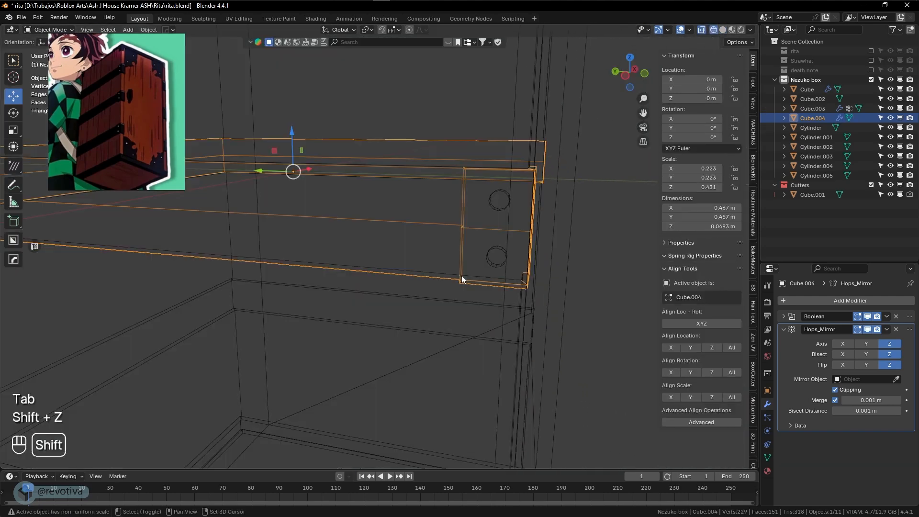
pyautogui.click(498, 252)
pyautogui.keyDown('shift'); pyautogui.click(494, 211); pyautogui.keyUp('shift')
pyautogui.scroll(-3, 489, 287)
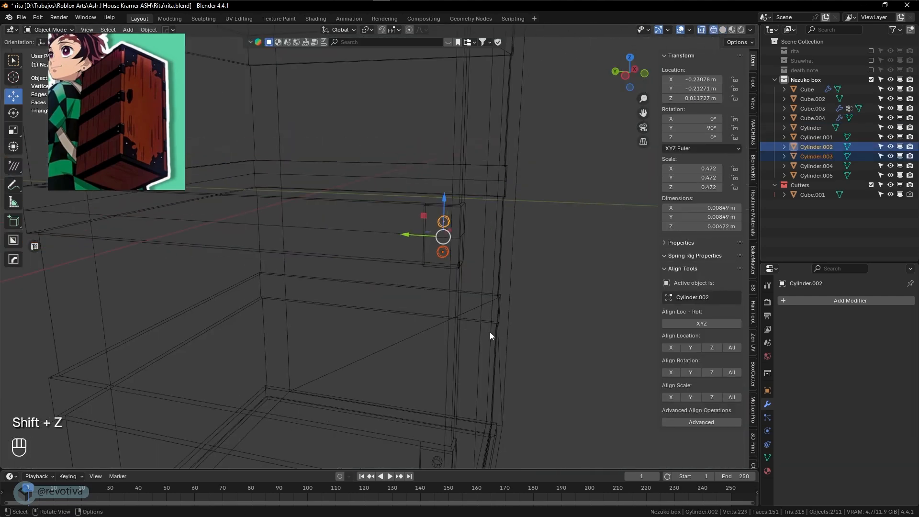
pyautogui.keyDown('shift'); pyautogui.moveTo(489, 332); pyautogui.dragTo(447, 285, button='middle'); pyautogui.keyUp('shift')
pyautogui.keyDown('shift'); pyautogui.click(404, 314); pyautogui.keyUp('shift')
pyautogui.keyDown('shift'); pyautogui.click(404, 314); pyautogui.keyUp('shift')
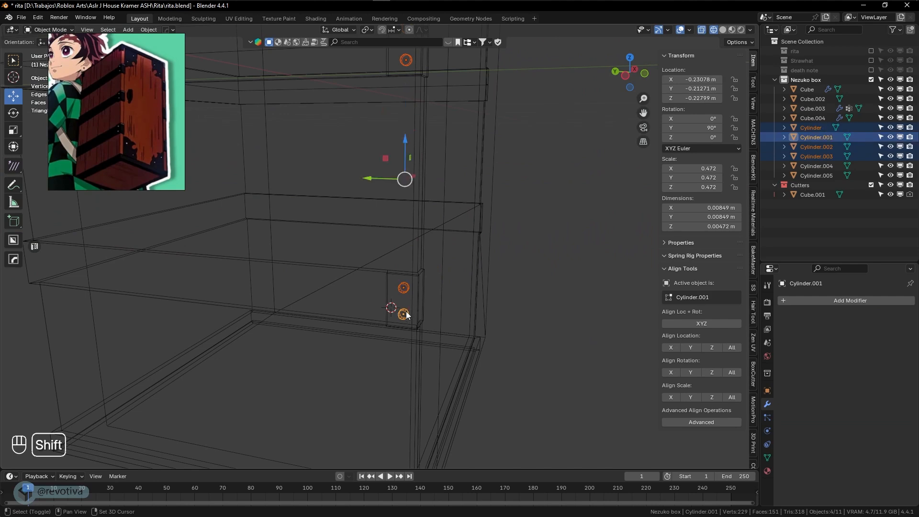
pyautogui.hotkey('shift', 'z')
# Move the selected nails -0.003678 m along X in front view
pyautogui.press('KP_1')
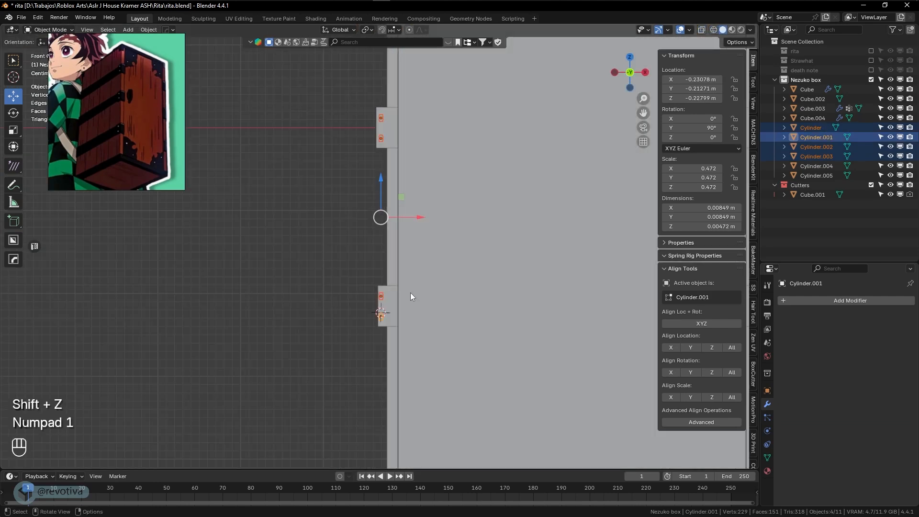
pyautogui.keyDown('shift'); pyautogui.moveTo(410, 227); pyautogui.dragTo(427, 242, button='middle'); pyautogui.keyUp('shift')
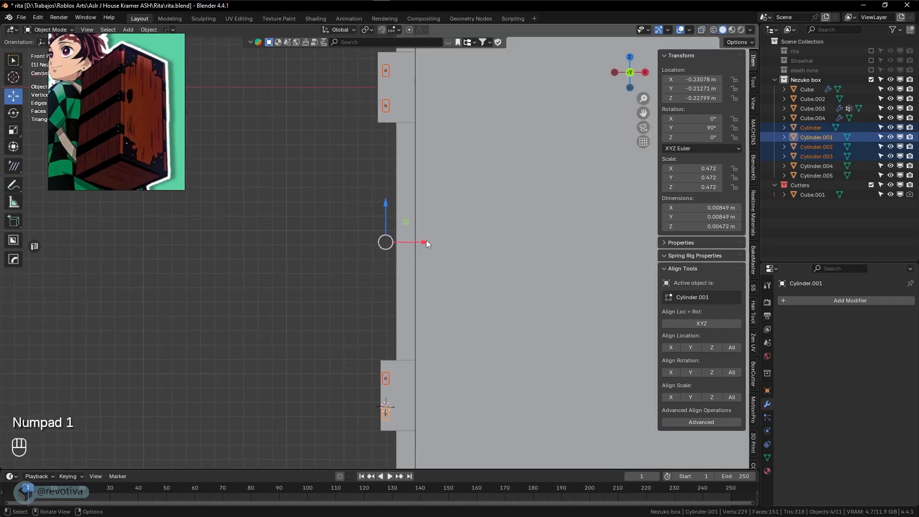
pyautogui.press('g')
pyautogui.press('x')
pyautogui.click(418, 242)
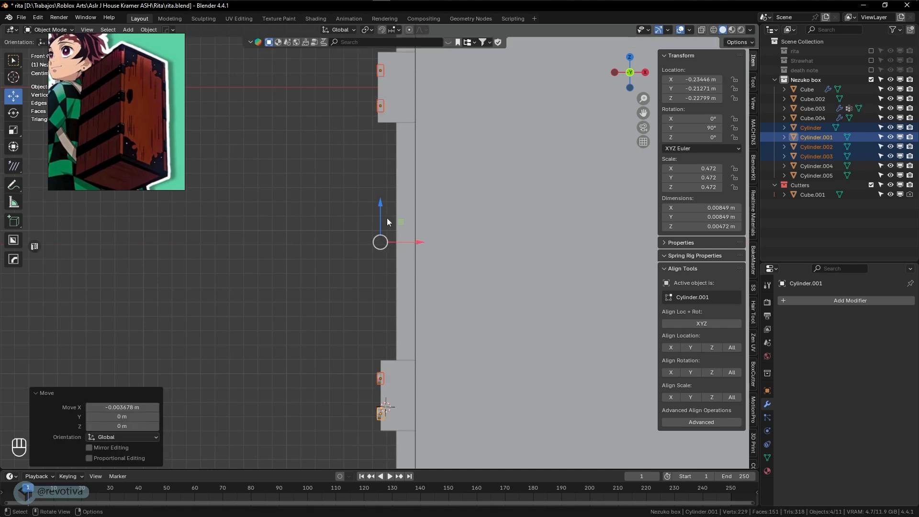
pyautogui.click(394, 119)
pyautogui.press('Tab')
# Box-select the end vertices of both plank bands in vertex mode with wireframe shown
pyautogui.press('Tab')
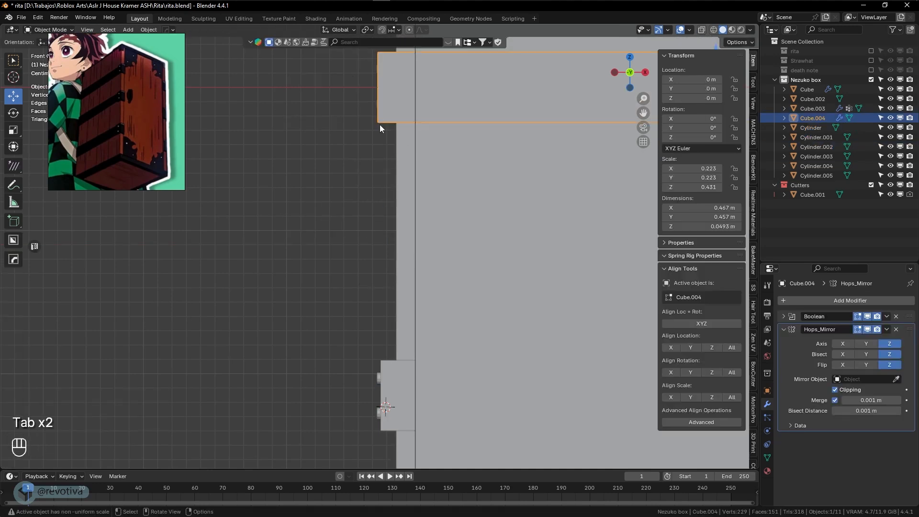
pyautogui.keyDown('shift'); pyautogui.click(387, 365); pyautogui.keyUp('shift')
pyautogui.press('Tab')
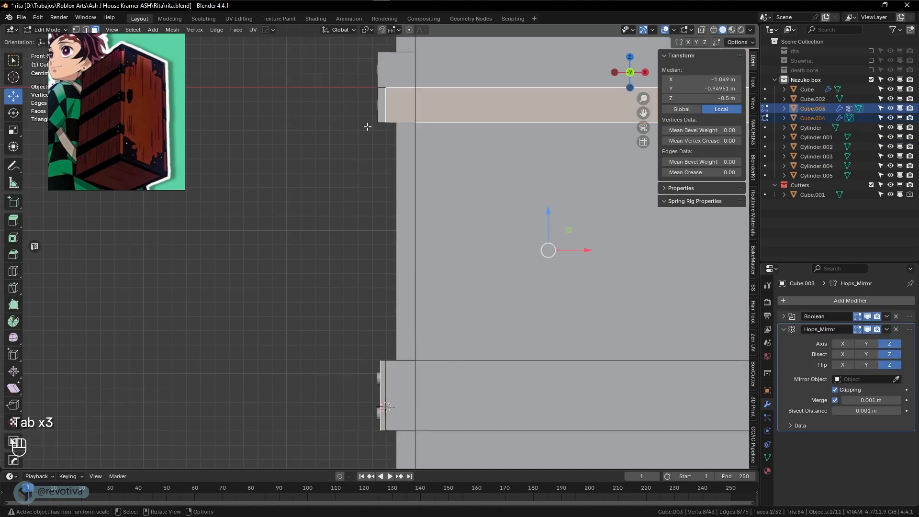
pyautogui.press('1')
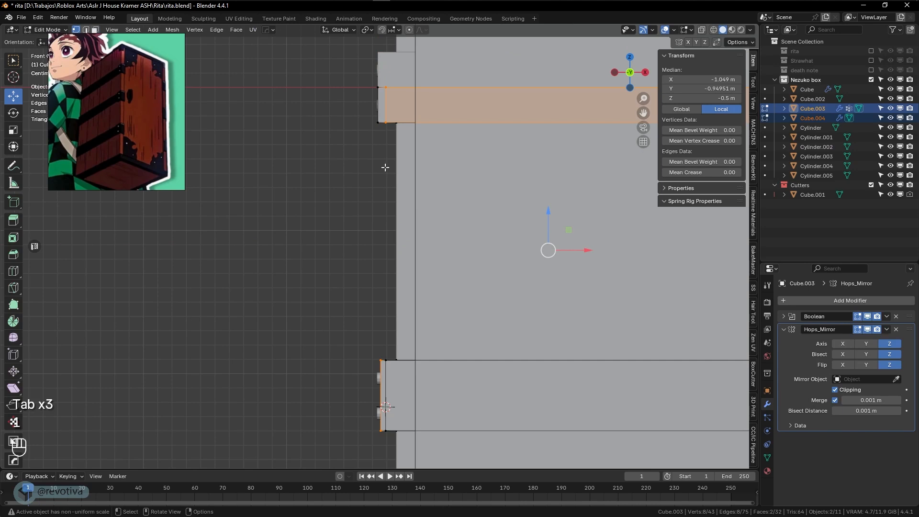
pyautogui.hotkey('shift', 'z')
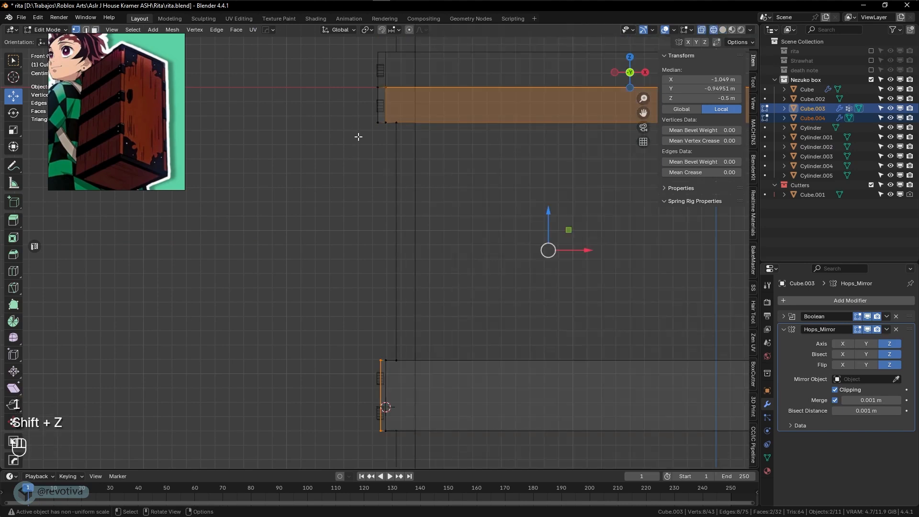
pyautogui.click(10, 66)
pyautogui.keyDown('shift'); pyautogui.moveTo(361, 286); pyautogui.dragTo(359, 285, button='middle'); pyautogui.keyUp('shift')
pyautogui.moveTo(353, 44); pyautogui.dragTo(382, 456)
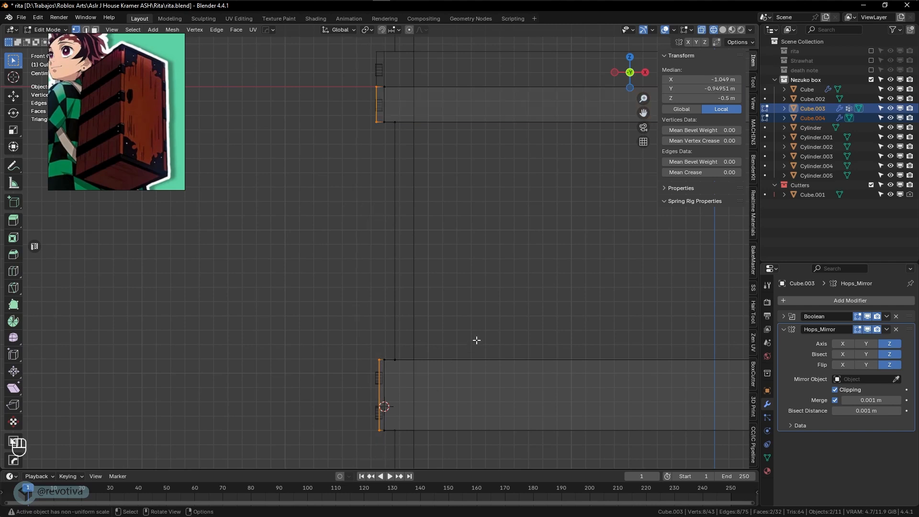
# Scale the selected end vertices to 0 along X to flatten them into one plane
pyautogui.press('s')
pyautogui.press('x')
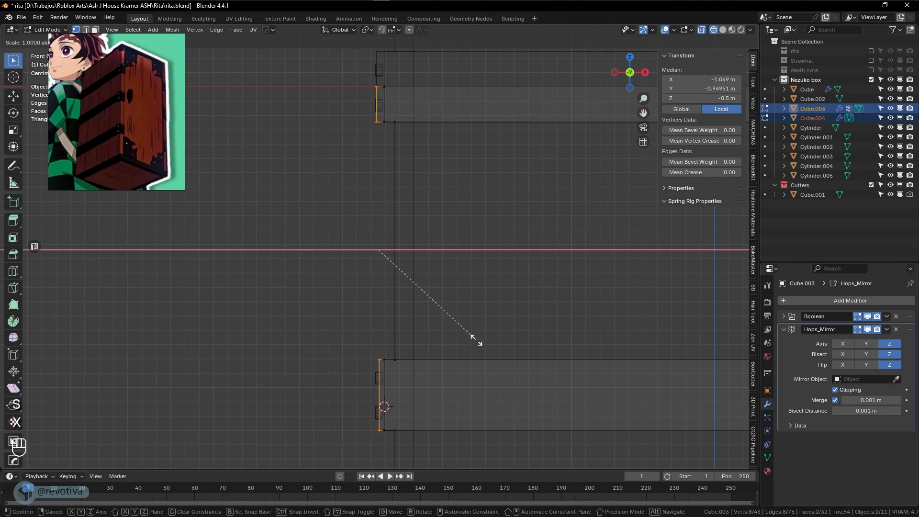
pyautogui.press('KP_0')
pyautogui.press('KP_Enter')
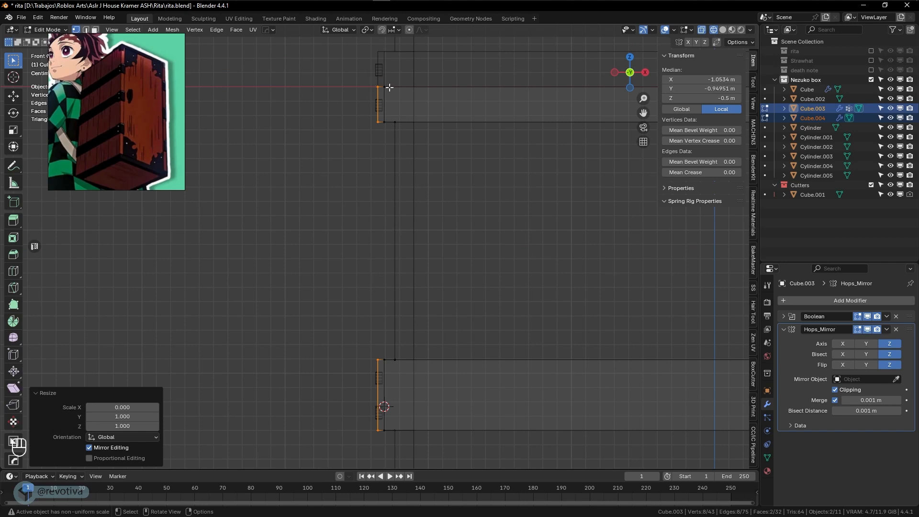
pyautogui.keyDown('alt'); pyautogui.click(381, 127); pyautogui.keyUp('alt')
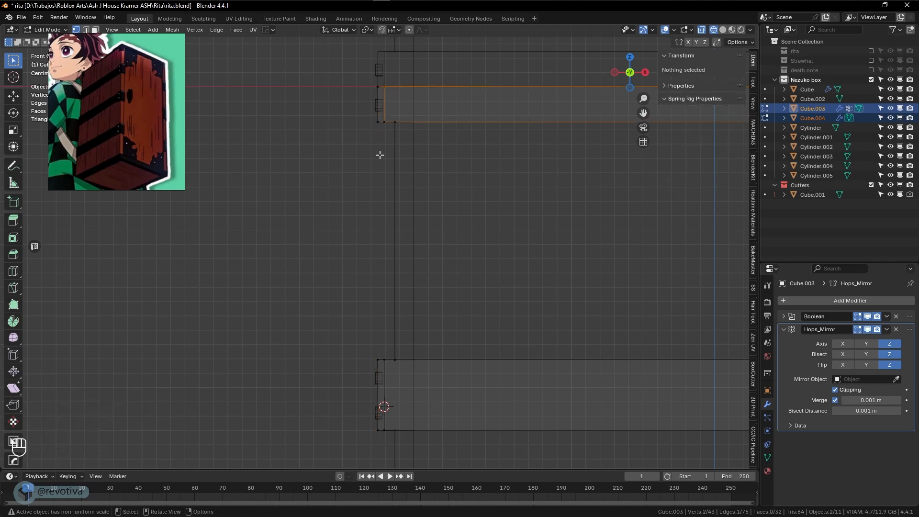
pyautogui.moveTo(354, 254)
pyautogui.mouseDown(button='middle')
pyautogui.moveTo(492, 277)
pyautogui.moveTo(451, 297)
pyautogui.mouseUp(button='middle')
# Return to Object Mode in solid shading and clear the selection of both bands
pyautogui.press('Tab')
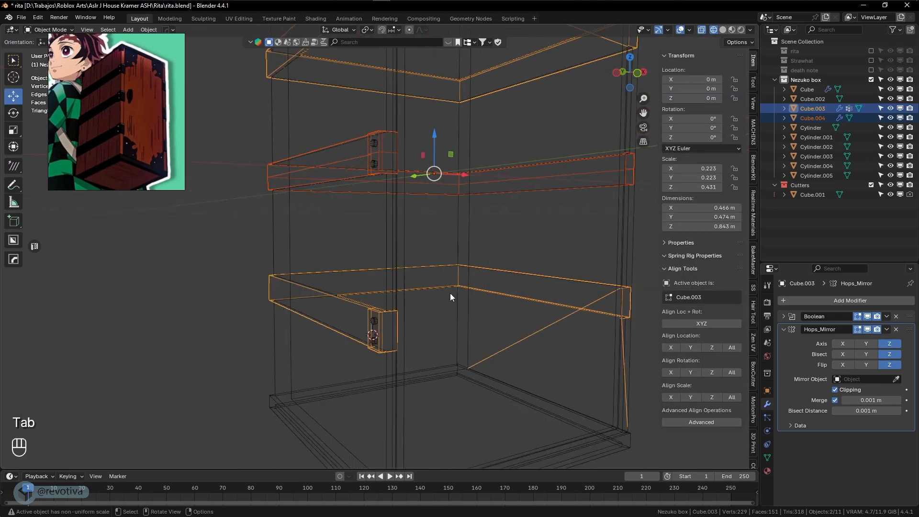
pyautogui.hotkey('shift', 'z')
pyautogui.scroll(-2, 450, 303)
pyautogui.click(611, 268)
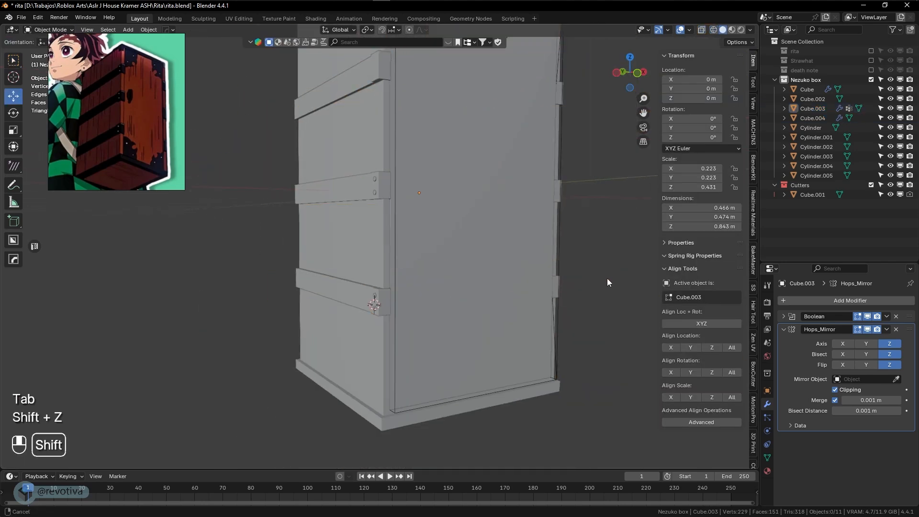
pyautogui.keyDown('shift'); pyautogui.moveTo(607, 277); pyautogui.dragTo(626, 305, button='middle'); pyautogui.keyUp('shift')
pyautogui.keyDown('shift'); pyautogui.moveTo(533, 310); pyautogui.dragTo(451, 360, button='middle'); pyautogui.keyUp('shift')
pyautogui.scroll(4, 539, 340)
pyautogui.scroll(1, 451, 361)
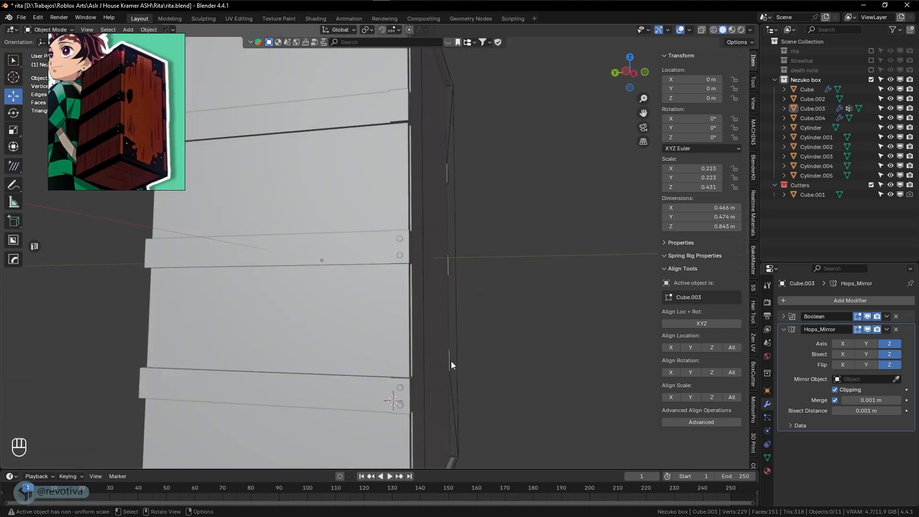
# Select the middle and upper band nails and nudge the upper nails slightly along X
pyautogui.click(399, 255)
pyautogui.keyDown('shift'); pyautogui.click(400, 238); pyautogui.keyUp('shift')
pyautogui.keyDown('shift'); pyautogui.moveTo(400, 238); pyautogui.dragTo(424, 335, button='middle'); pyautogui.keyUp('shift')
pyautogui.scroll(1, 411, 242)
pyautogui.hotkey('shift', 'z')
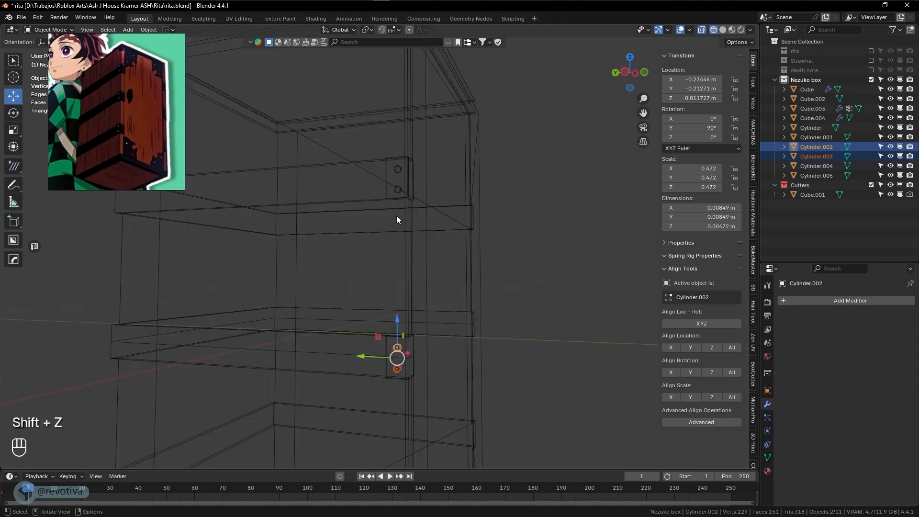
pyautogui.click(396, 171)
pyautogui.keyDown('shift'); pyautogui.click(398, 190); pyautogui.keyUp('shift')
pyautogui.press('KP_1')
pyautogui.hotkey('shift', 'z')
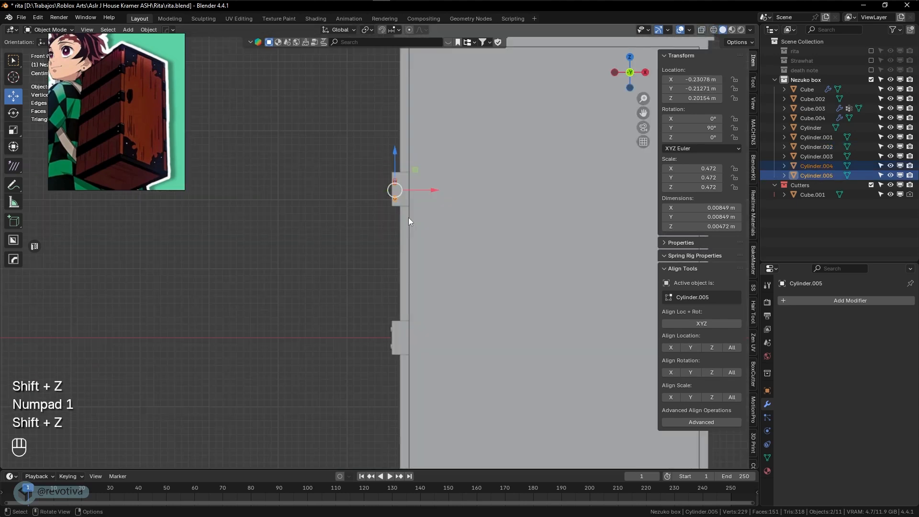
pyautogui.scroll(2, 410, 221)
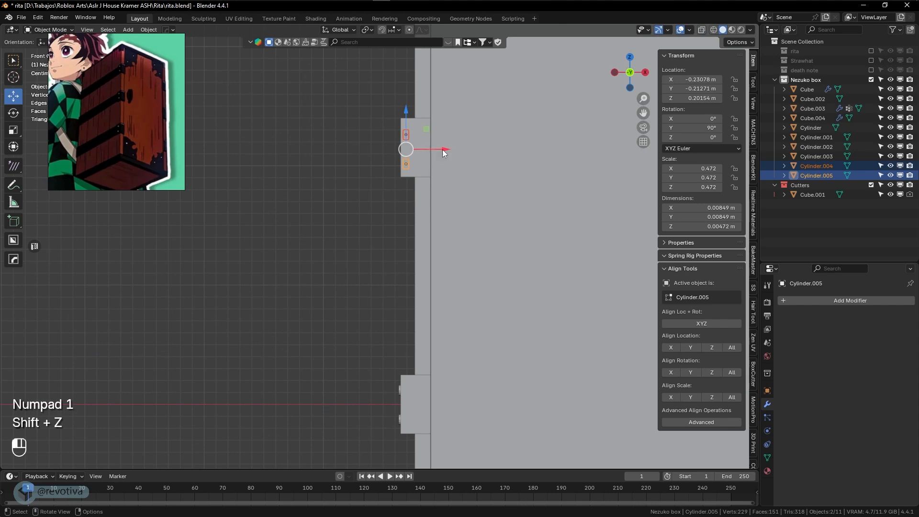
pyautogui.moveTo(444, 150); pyautogui.dragTo(434, 149)
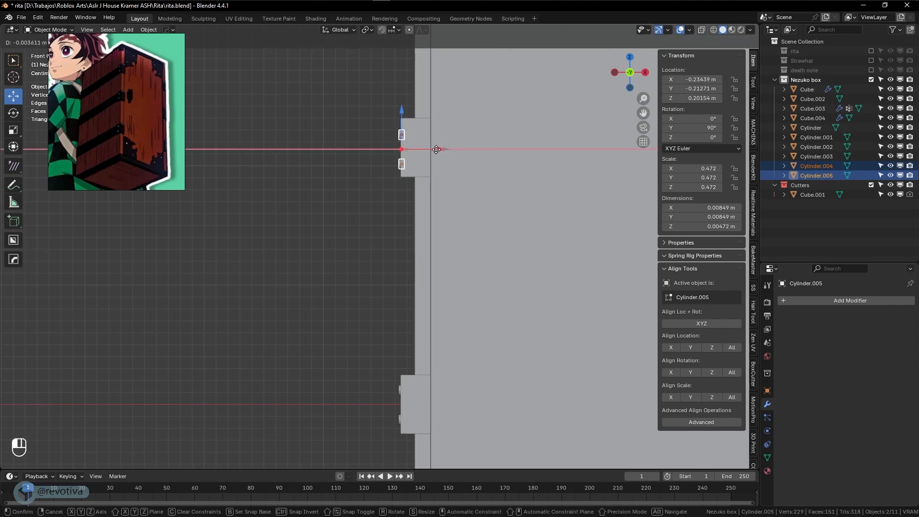
pyautogui.moveTo(436, 149); pyautogui.dragTo(435, 150)
# Deselect the nails and orbit around the box, briefly checking it in wireframe
pyautogui.click(361, 206)
pyautogui.scroll(-4, 361, 208)
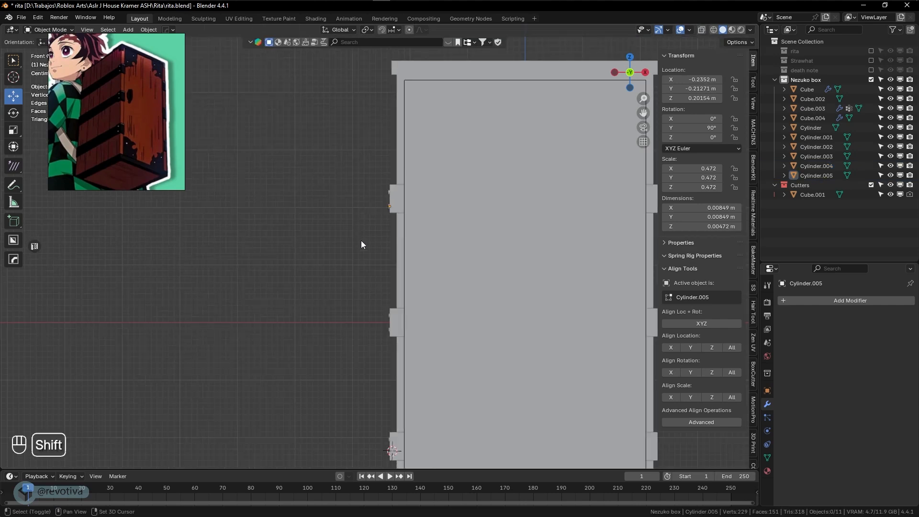
pyautogui.hotkey('shift', 'z')
pyautogui.moveTo(361, 240); pyautogui.dragTo(455, 253, button='middle')
pyautogui.scroll(-3, 455, 252)
pyautogui.hotkey('shift', 'z')
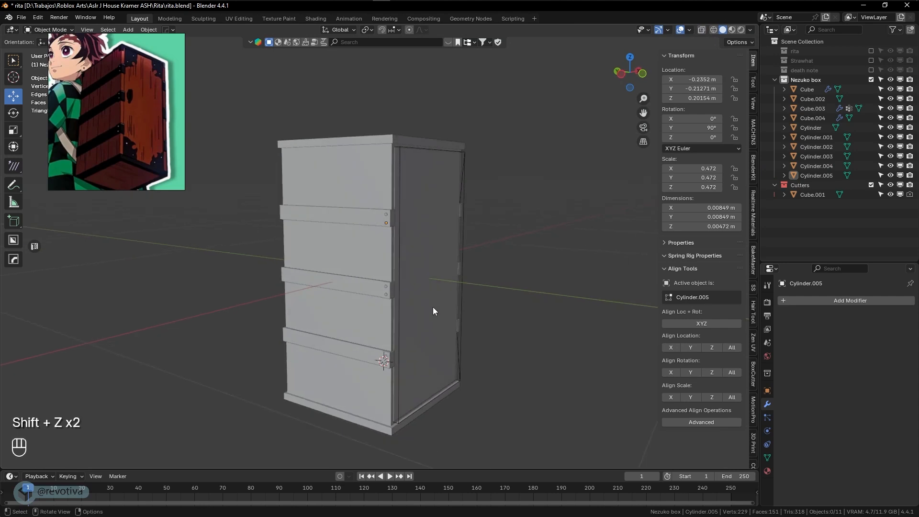
pyautogui.scroll(4, 436, 311)
pyautogui.keyDown('shift'); pyautogui.moveTo(437, 311); pyautogui.dragTo(430, 253, button='middle'); pyautogui.keyUp('shift')
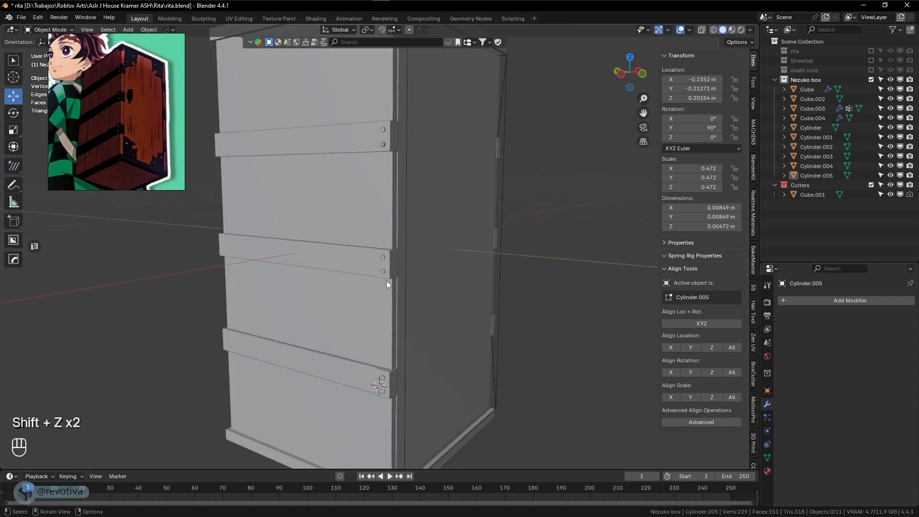
# Select the four nails on the middle and upper bands, then clear the selection
pyautogui.click(383, 272)
pyautogui.keyDown('shift'); pyautogui.click(383, 258); pyautogui.keyUp('shift')
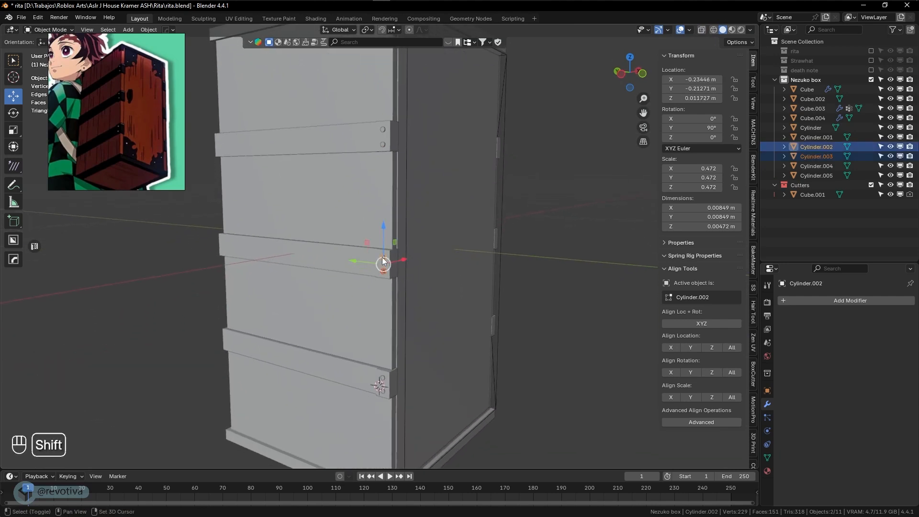
pyautogui.keyDown('shift'); pyautogui.click(381, 143); pyautogui.keyUp('shift')
pyautogui.keyDown('shift'); pyautogui.click(383, 129); pyautogui.keyUp('shift')
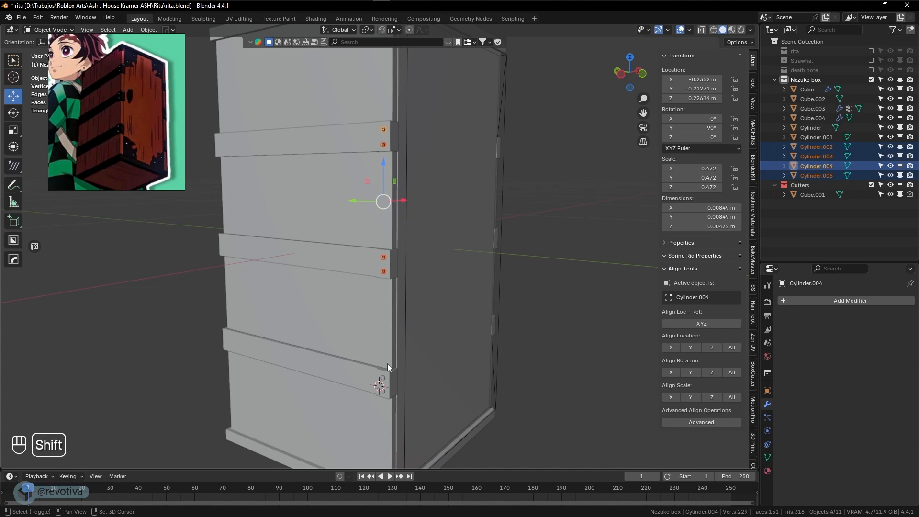
pyautogui.scroll(-1, 396, 384)
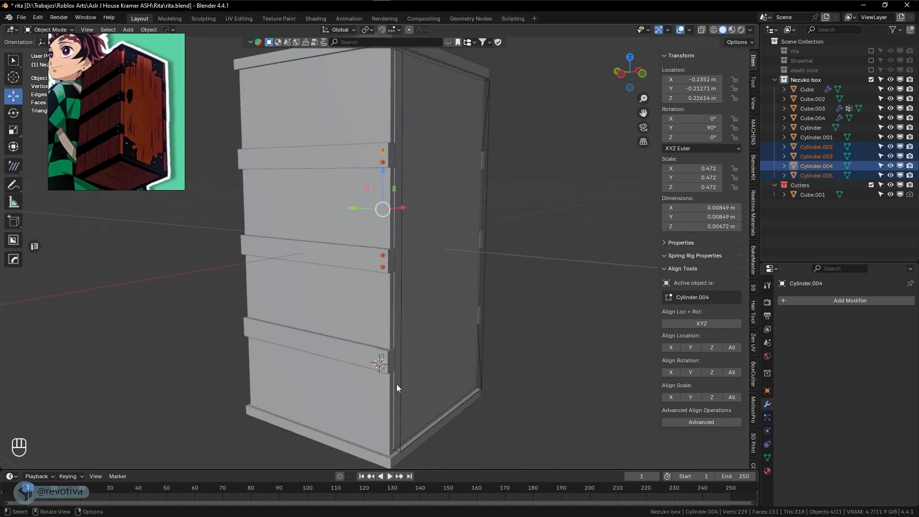
pyautogui.click(578, 387)
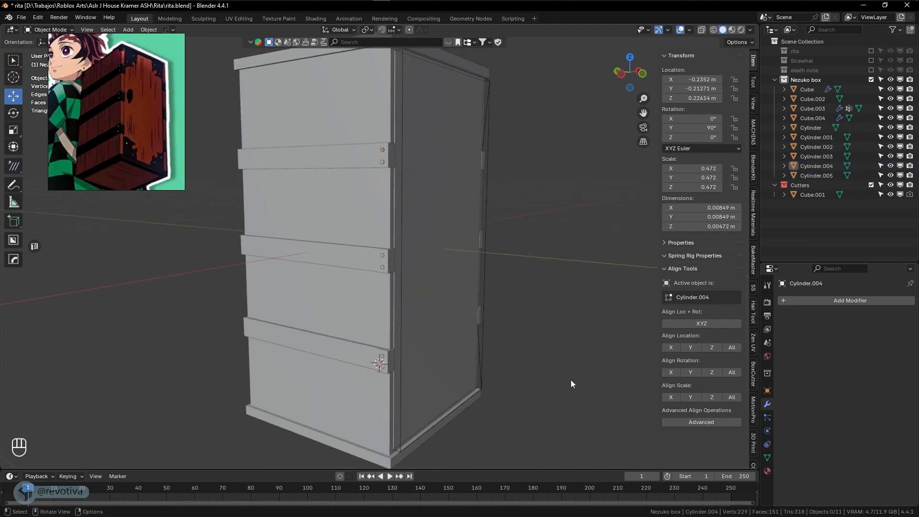
# Bring the top of the box into view and select the main box body
pyautogui.scroll(3, 93, 140)
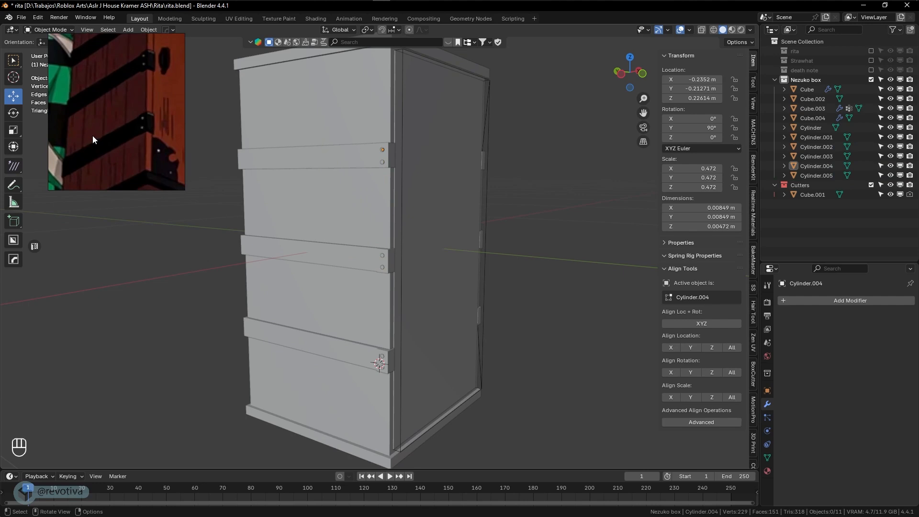
pyautogui.scroll(-4, 116, 123)
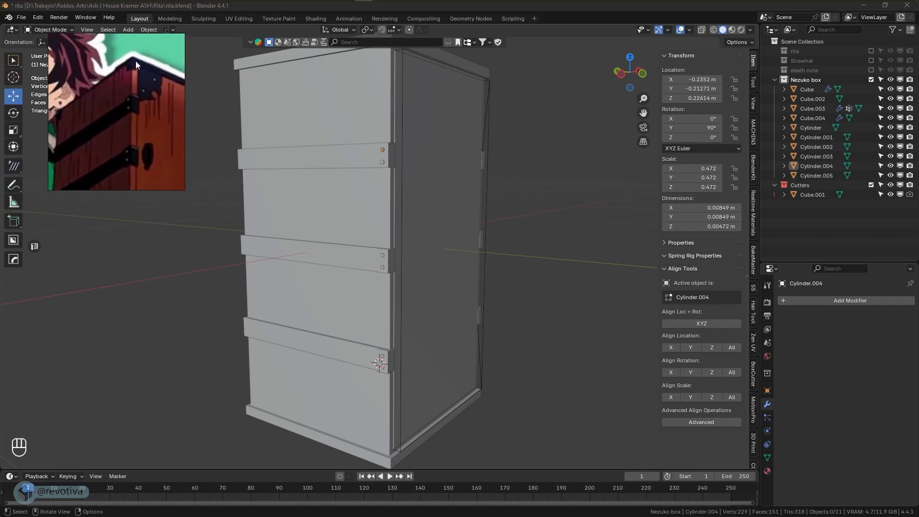
pyautogui.keyDown('shift'); pyautogui.moveTo(363, 183); pyautogui.dragTo(354, 292, button='middle'); pyautogui.keyUp('shift')
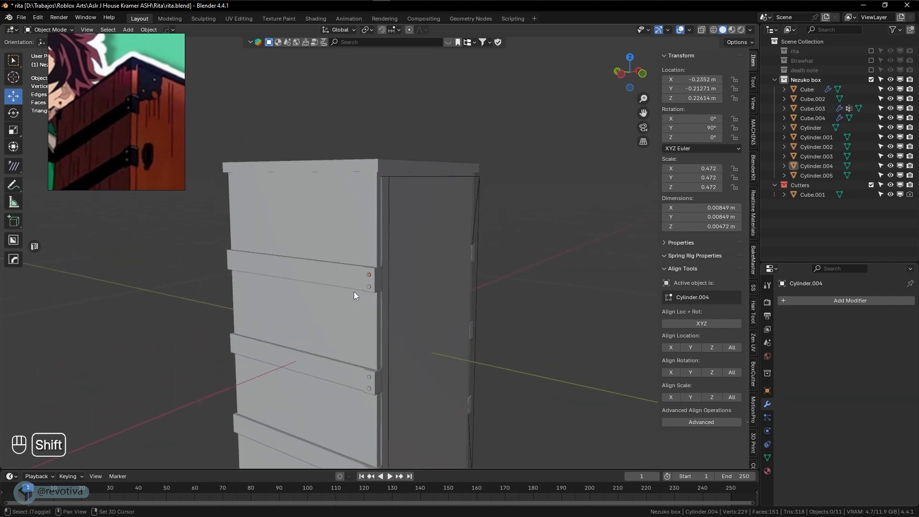
pyautogui.click(365, 169)
# Enter Edit Mode on the box body and orbit to face its underside
pyautogui.moveTo(366, 171); pyautogui.dragTo(341, 202, button='middle')
pyautogui.press('Tab')
pyautogui.scroll(4, 356, 233)
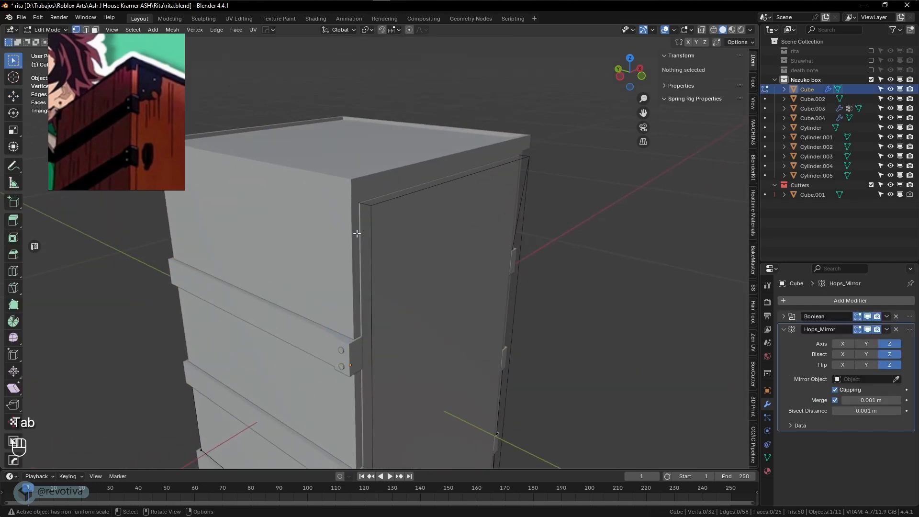
pyautogui.moveTo(356, 233); pyautogui.dragTo(356, 188, button='middle')
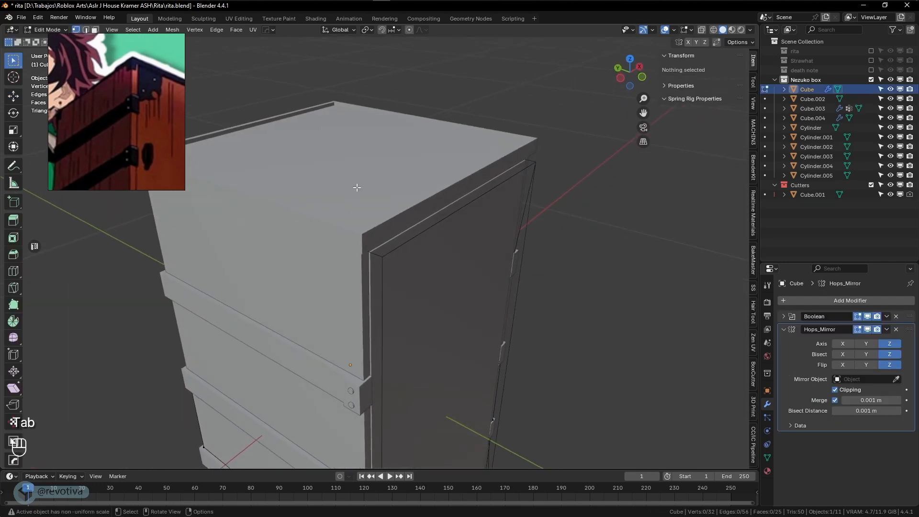
pyautogui.press('Tab')
pyautogui.press('Tab')
pyautogui.press('Tab')
pyautogui.click(309, 169)
pyautogui.press('Tab')
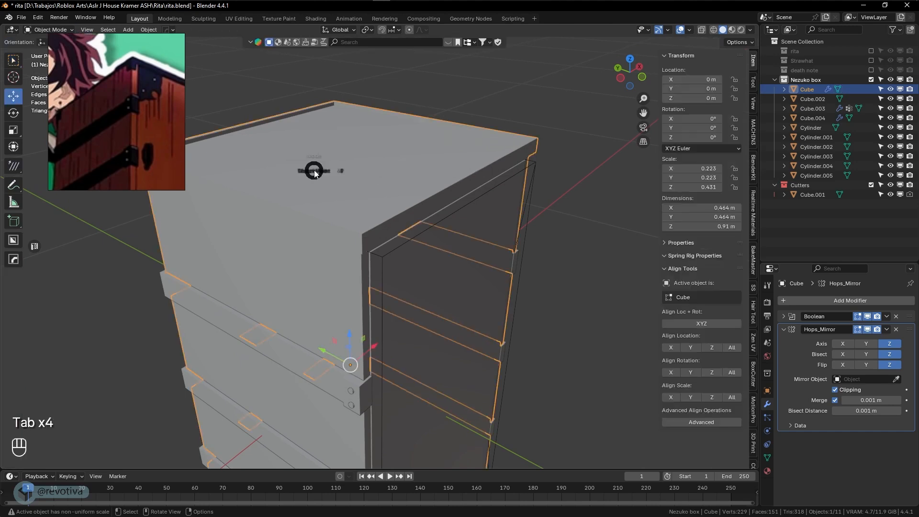
pyautogui.moveTo(369, 171); pyautogui.dragTo(320, 186, button='middle')
pyautogui.scroll(-3, 320, 188)
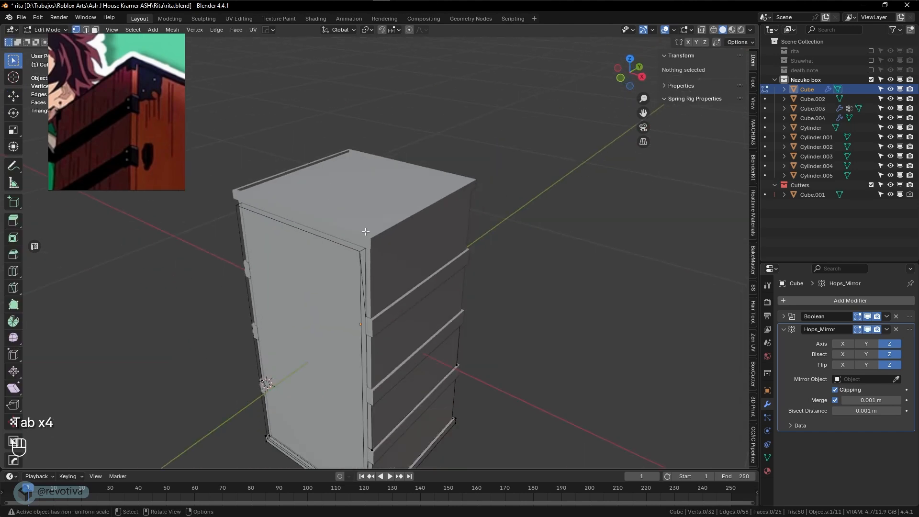
pyautogui.moveTo(343, 307); pyautogui.dragTo(372, 235, button='middle')
pyautogui.keyDown('shift'); pyautogui.moveTo(374, 335); pyautogui.dragTo(398, 283, button='middle'); pyautogui.keyUp('shift')
pyautogui.moveTo(401, 331); pyautogui.dragTo(407, 302, button='middle')
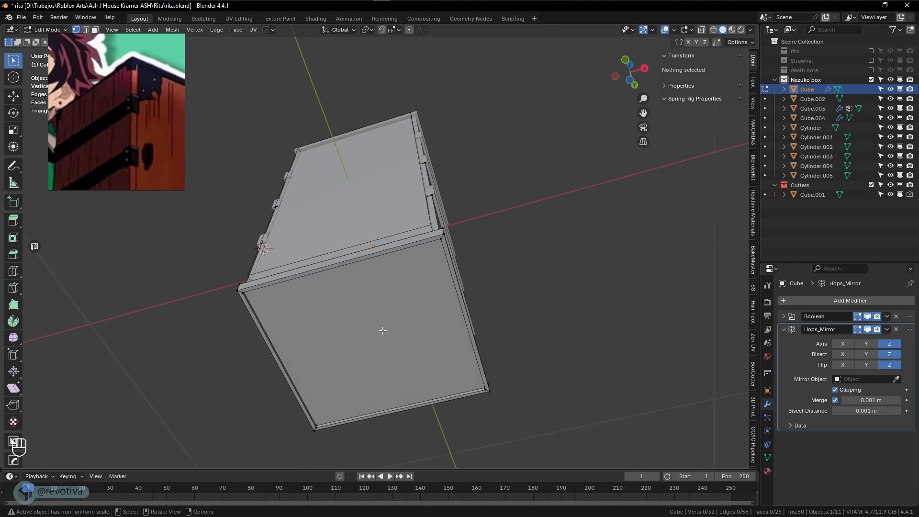
pyautogui.scroll(1, 380, 340)
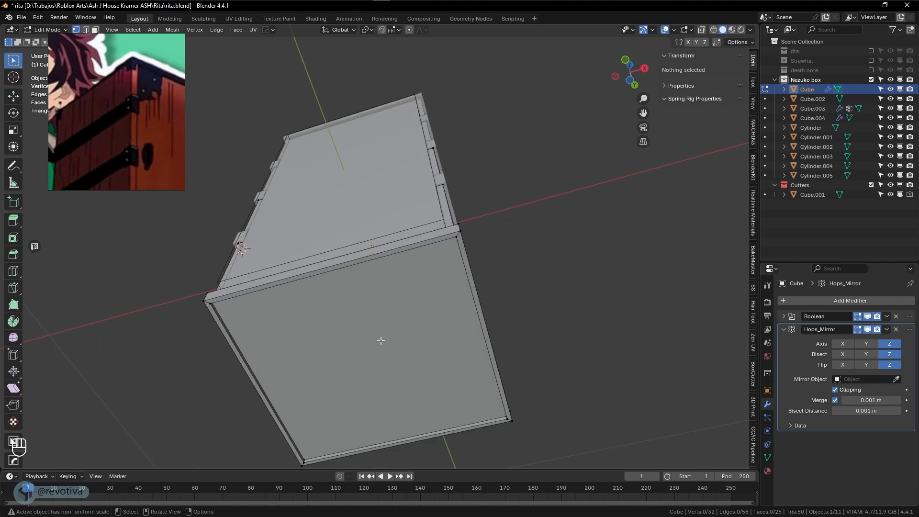
# Select the bottom face, dissolve it, and delete its vertices to open the bottom
pyautogui.press('3')
pyautogui.click(381, 341)
pyautogui.moveTo(379, 341); pyautogui.dragTo(413, 260, button='middle')
pyautogui.hotkey('ctrl', 'x')
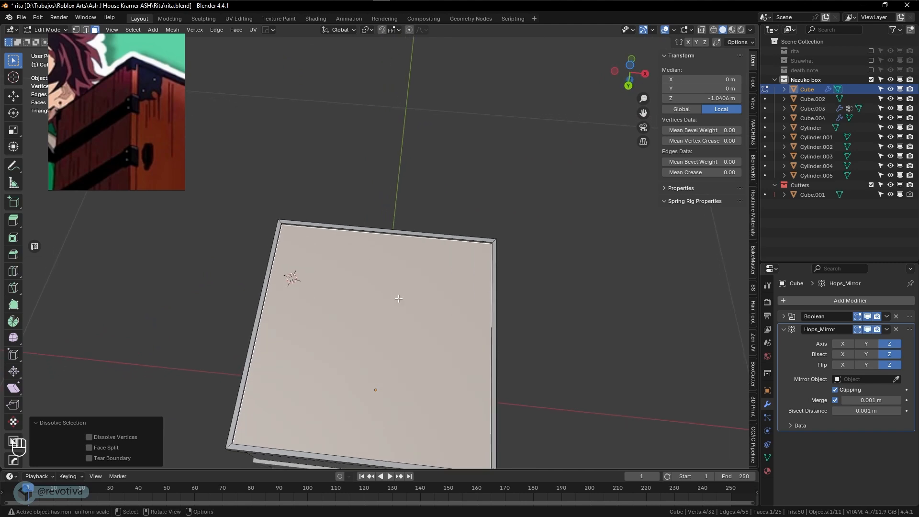
pyautogui.scroll(2, 399, 298)
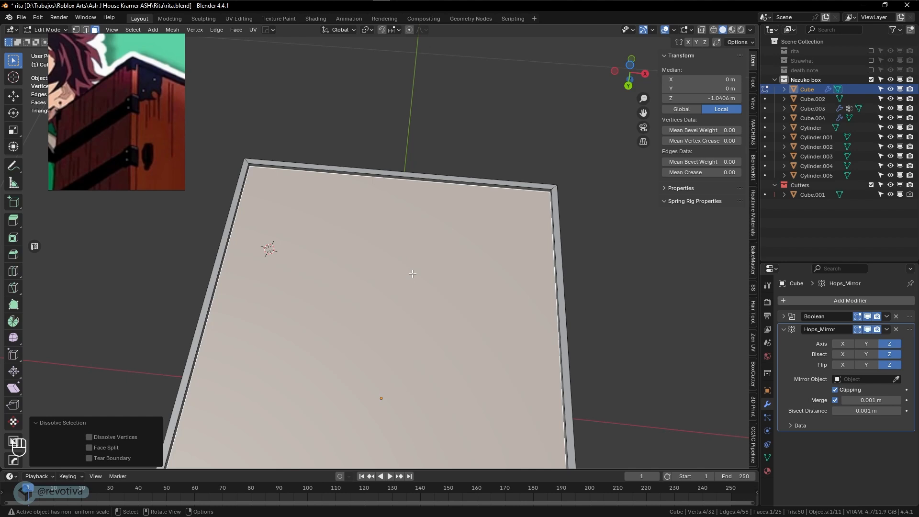
pyautogui.press('x')
pyautogui.click(378, 251)
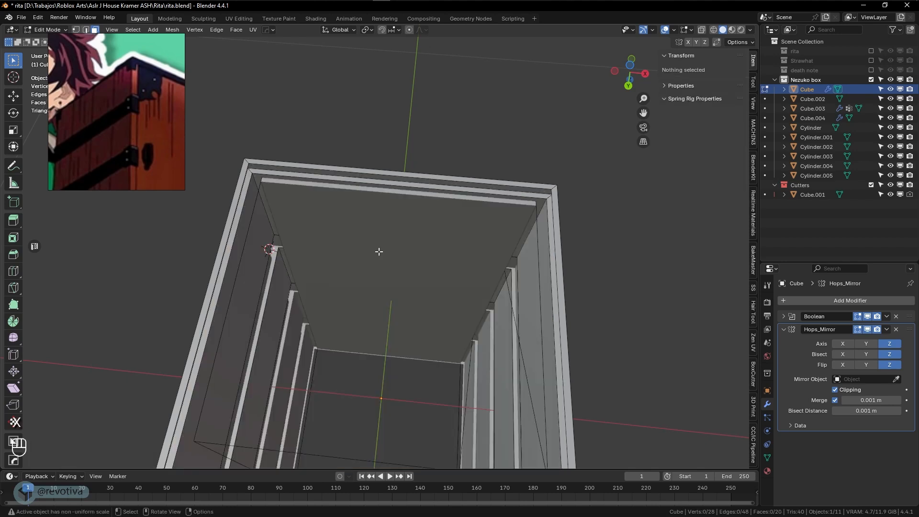
# Fill the open bottom rim with one new face and return to Object Mode
pyautogui.click(280, 172)
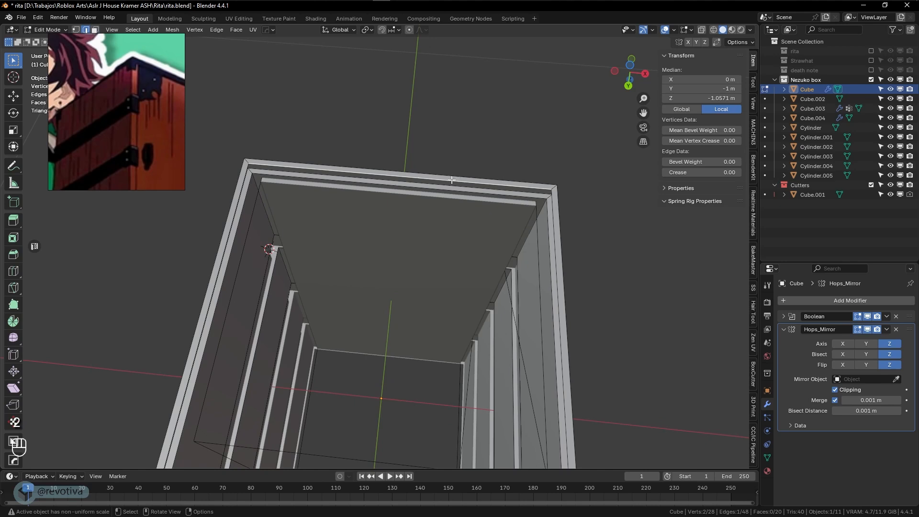
pyautogui.press('f')
pyautogui.moveTo(452, 180); pyautogui.dragTo(445, 286, button='middle')
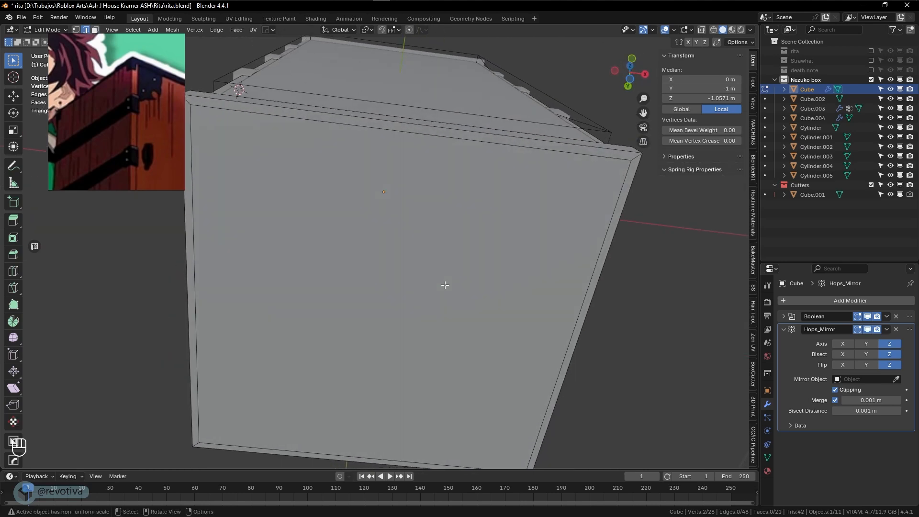
pyautogui.keyDown('shift'); pyautogui.moveTo(440, 285); pyautogui.dragTo(531, 330, button='middle'); pyautogui.keyUp('shift')
pyautogui.moveTo(479, 286); pyautogui.dragTo(497, 339, button='middle')
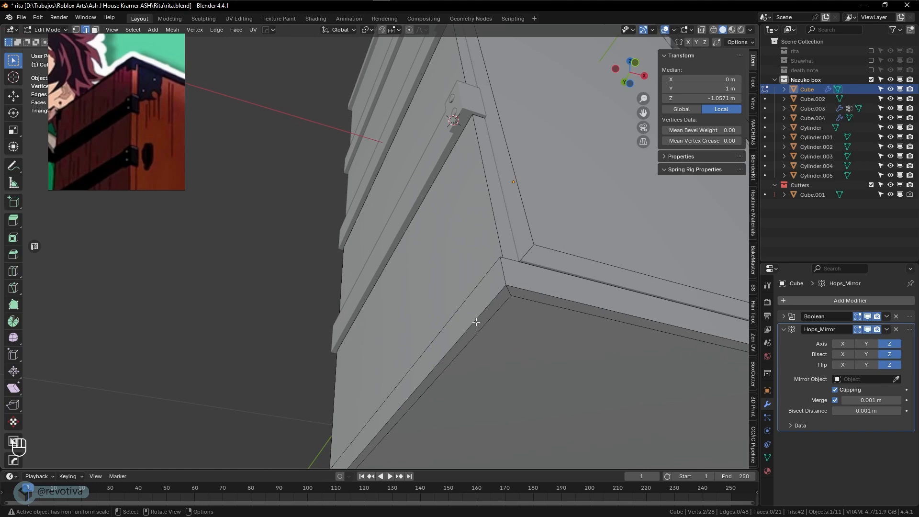
pyautogui.scroll(-4, 476, 322)
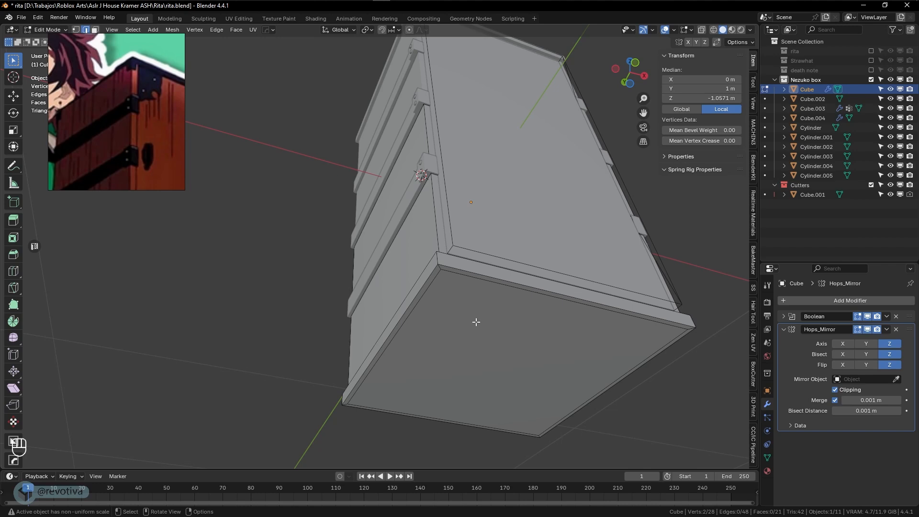
pyautogui.press('Tab')
# Add a new cube, scale it to 0.015 and lower it along Z to the box bottom
pyautogui.hotkey('shift', 'a')
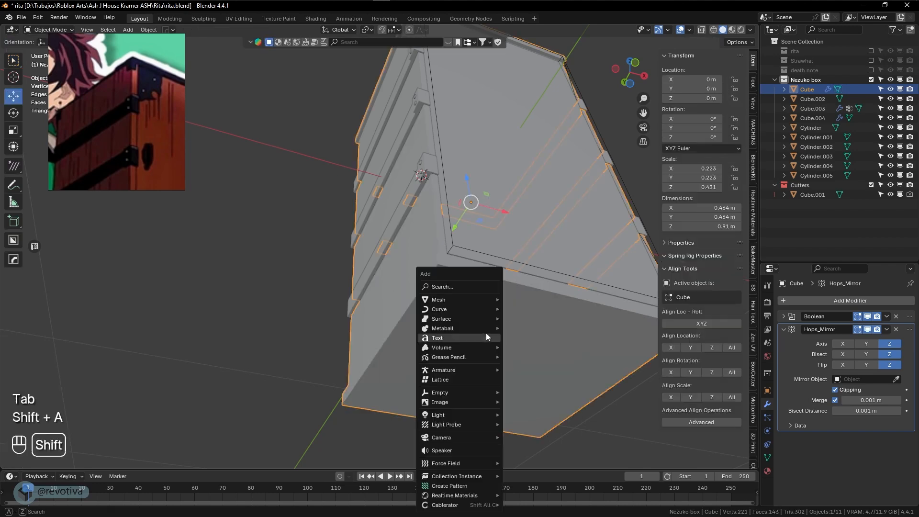
pyautogui.moveTo(468, 299)
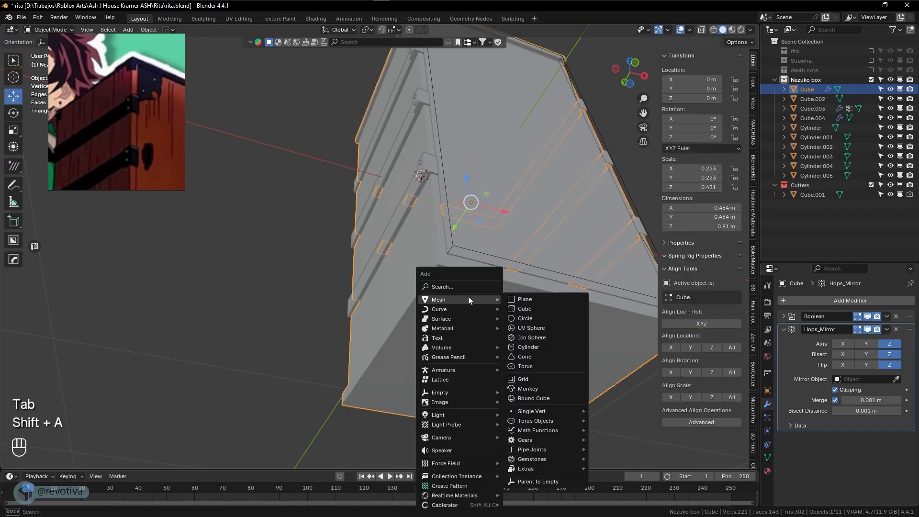
pyautogui.click(514, 309)
pyautogui.press('s')
pyautogui.click(424, 179)
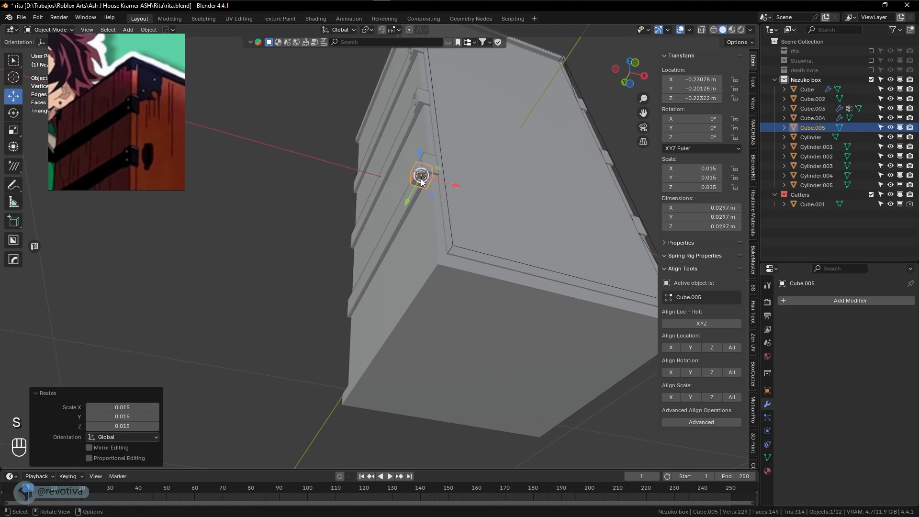
pyautogui.press('g')
pyautogui.press('z')
pyautogui.click(443, 277)
pyautogui.scroll(5, 443, 276)
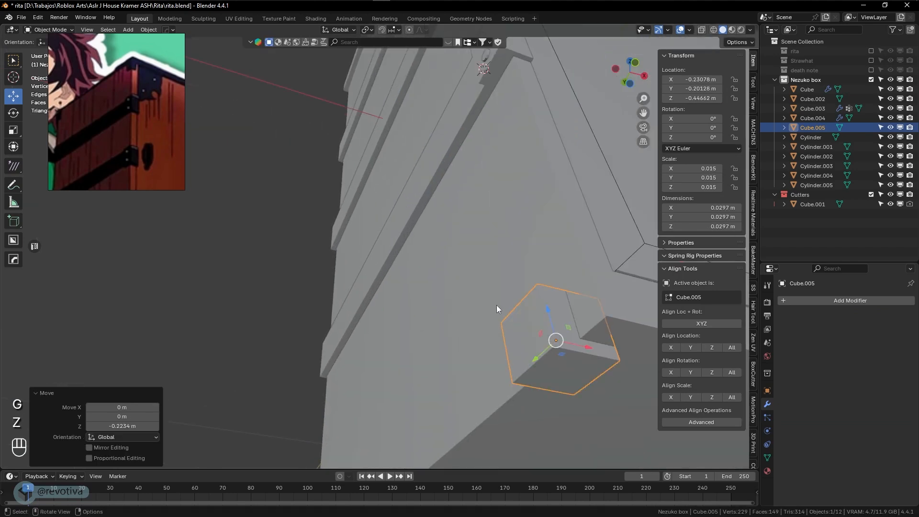
pyautogui.keyDown('shift'); pyautogui.moveTo(496, 305); pyautogui.dragTo(440, 272, button='middle'); pyautogui.keyUp('shift')
# Halve the cube's size, lower it slightly and slide it along Y toward the corner
pyautogui.press('s')
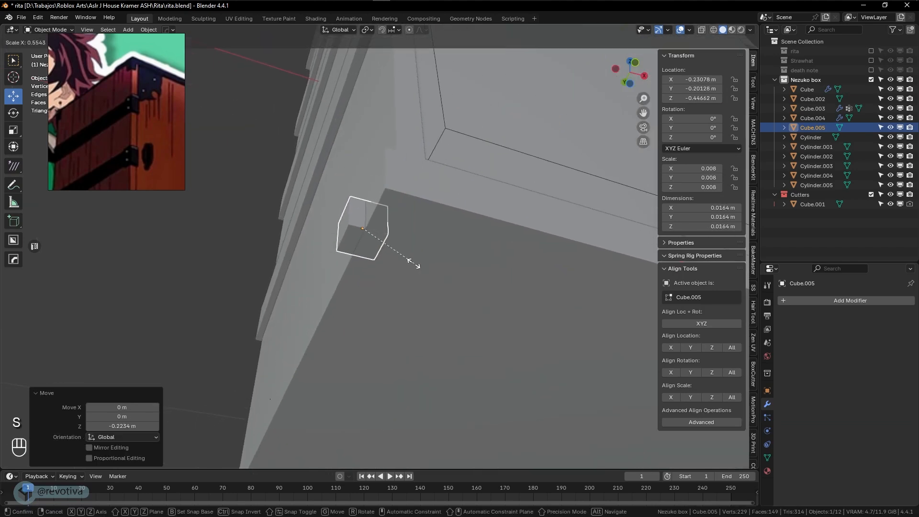
pyautogui.click(411, 267)
pyautogui.press('g')
pyautogui.press('z')
pyautogui.click(366, 218)
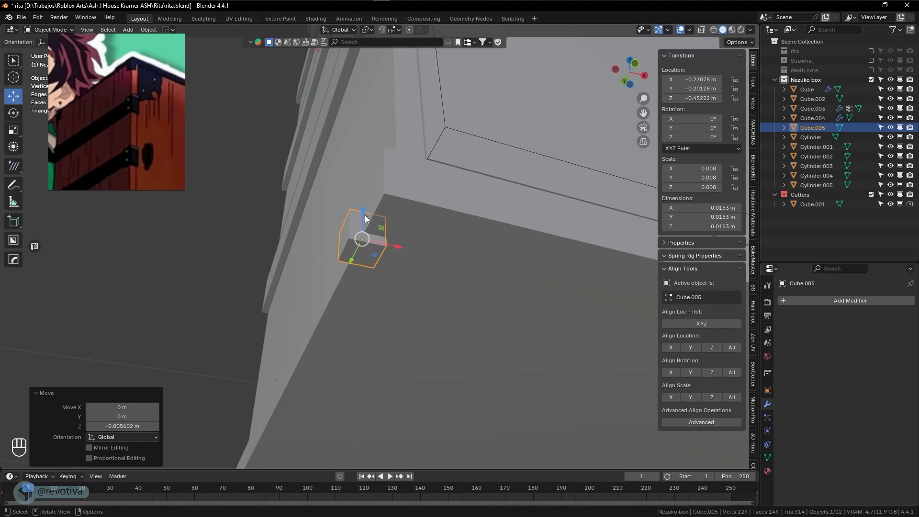
pyautogui.moveTo(351, 261); pyautogui.dragTo(377, 211)
pyautogui.moveTo(377, 212)
pyautogui.mouseDown(button='middle')
pyautogui.moveTo(421, 192)
pyautogui.moveTo(409, 309)
pyautogui.mouseUp(button='middle')
# In top wireframe view, align the cube directly under the box corner
pyautogui.press('KP_7')
pyautogui.hotkey('shift', 'z')
pyautogui.scroll(5, 416, 225)
pyautogui.press('g')
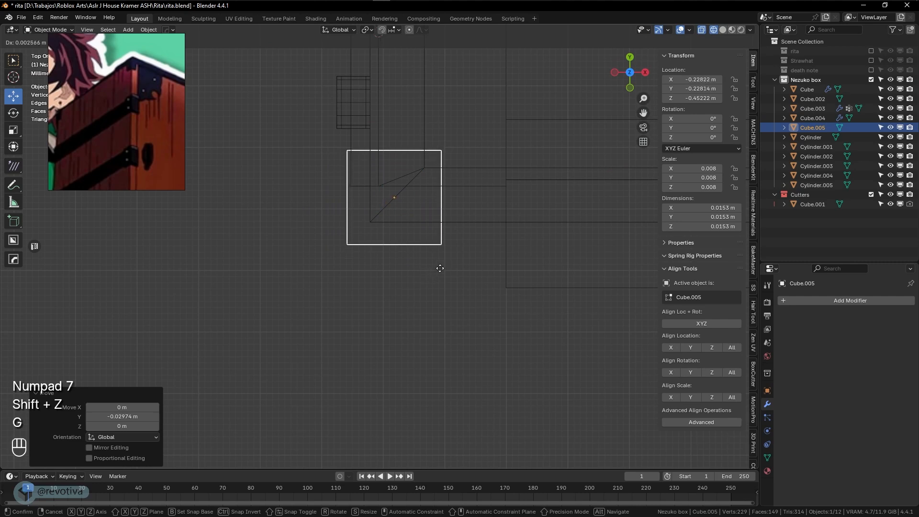
pyautogui.click(445, 265)
pyautogui.moveTo(438, 268)
pyautogui.mouseDown(button='middle')
pyautogui.moveTo(445, 184)
pyautogui.moveTo(435, 217)
pyautogui.moveTo(459, 219)
pyautogui.moveTo(513, 173)
pyautogui.moveTo(571, 206)
pyautogui.moveTo(476, 266)
pyautogui.moveTo(495, 275)
pyautogui.moveTo(480, 262)
pyautogui.mouseUp(button='middle')
pyautogui.hotkey('shift', 'z')
# Shrink the cube to 0.792 of its size and raise it slightly into the corner
pyautogui.press('s')
pyautogui.click(474, 262)
pyautogui.moveTo(392, 181); pyautogui.dragTo(399, 161)
pyautogui.moveTo(399, 161); pyautogui.dragTo(403, 205, button='middle')
pyautogui.scroll(1, 371, 227)
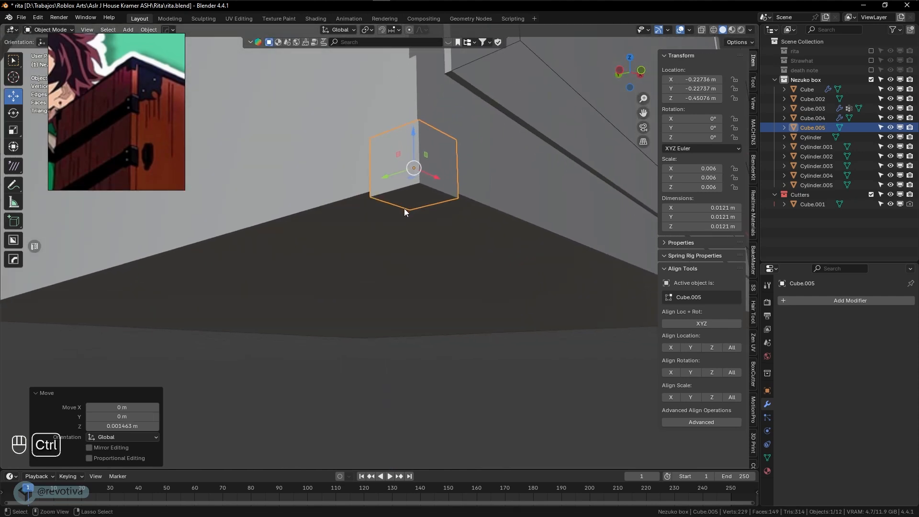
# Apply the small cube's scale so it reads 1.000 and enter Edit Mode
pyautogui.hotkey('ctrl', 'a')
pyautogui.click(382, 209)
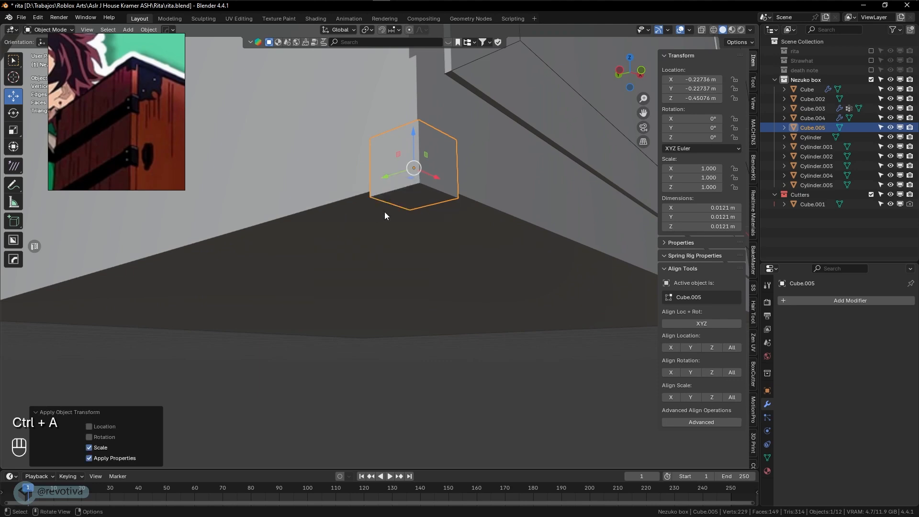
pyautogui.press('Tab')
pyautogui.click(415, 199)
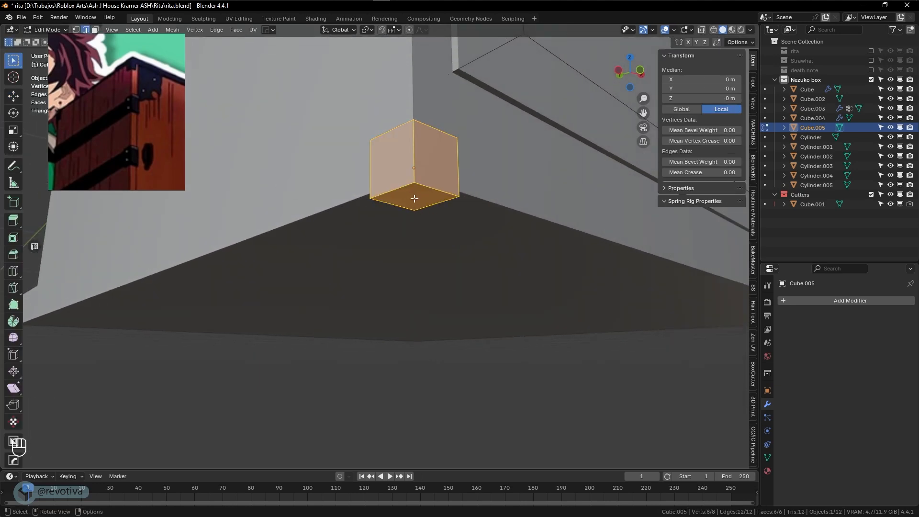
pyautogui.moveTo(411, 201); pyautogui.dragTo(435, 207, button='middle')
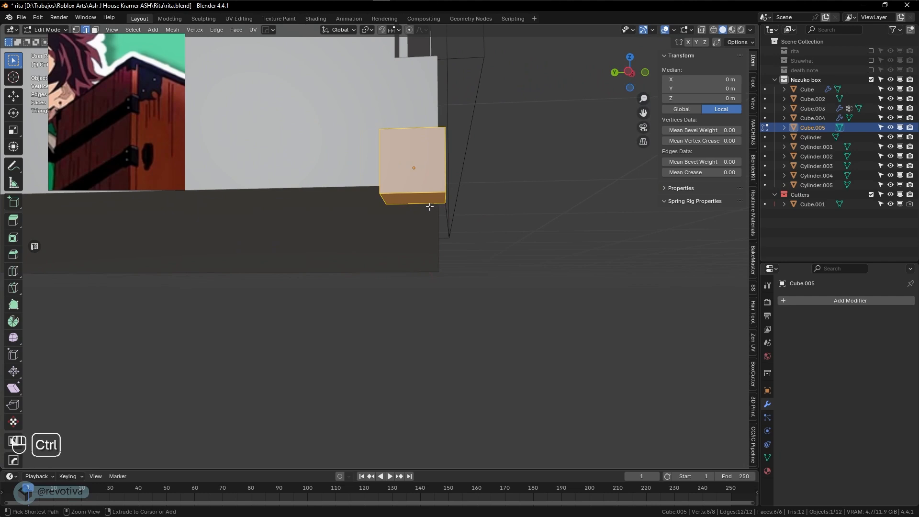
# Cut three edge loops into the cube: one horizontal and two vertical
pyautogui.hotkey('ctrl', 'r')
pyautogui.click(442, 171)
pyautogui.click(442, 172)
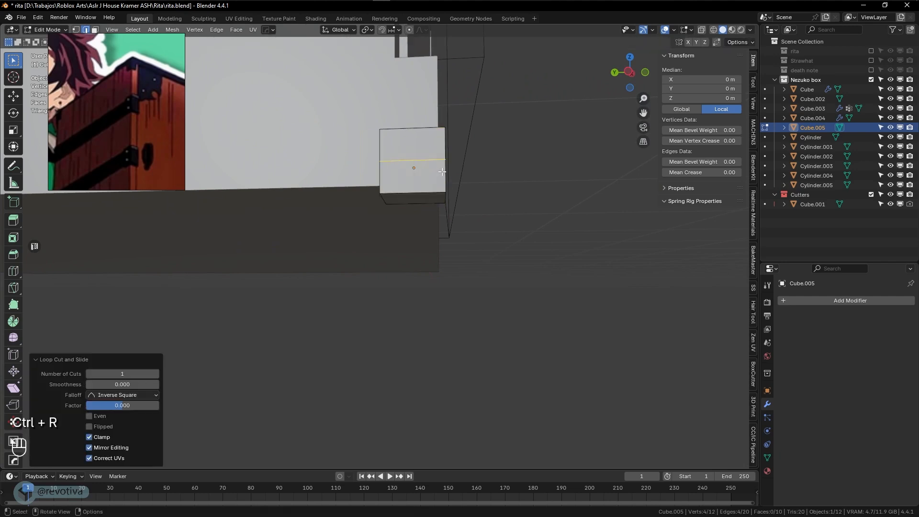
pyautogui.moveTo(445, 194); pyautogui.dragTo(437, 189, button='middle')
pyautogui.hotkey('ctrl', 'r')
pyautogui.click(437, 189)
pyautogui.click(437, 189)
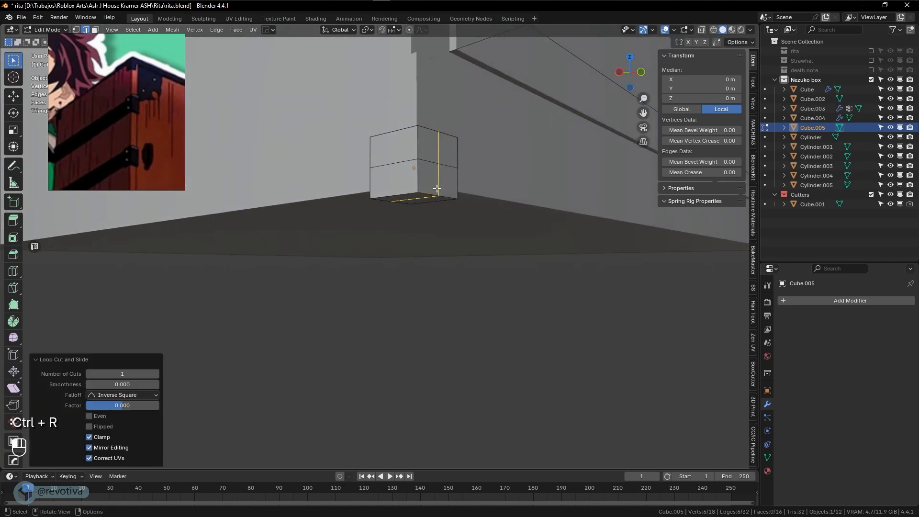
pyautogui.hotkey('ctrl', 'r')
pyautogui.click(397, 191)
pyautogui.click(397, 191)
pyautogui.moveTo(397, 191); pyautogui.dragTo(494, 185, button='middle')
# Extrude two pairs of lower side faces outward along the box walls
pyautogui.press('3')
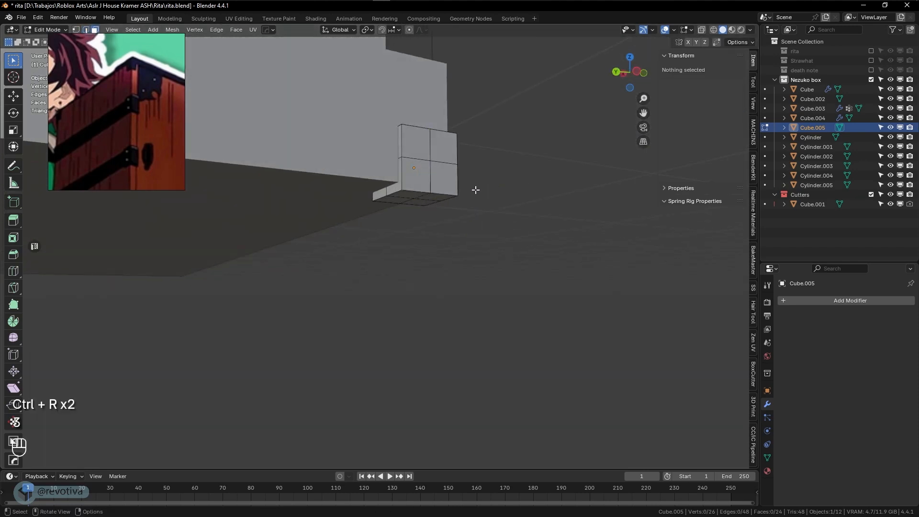
pyautogui.click(393, 192)
pyautogui.keyDown('shift'); pyautogui.click(382, 194); pyautogui.keyUp('shift')
pyautogui.moveTo(395, 198); pyautogui.dragTo(376, 134, button='middle')
pyautogui.press('e')
pyautogui.click(368, 197)
pyautogui.click(324, 171)
pyautogui.keyDown('shift'); pyautogui.click(340, 174); pyautogui.keyUp('shift')
pyautogui.press('e')
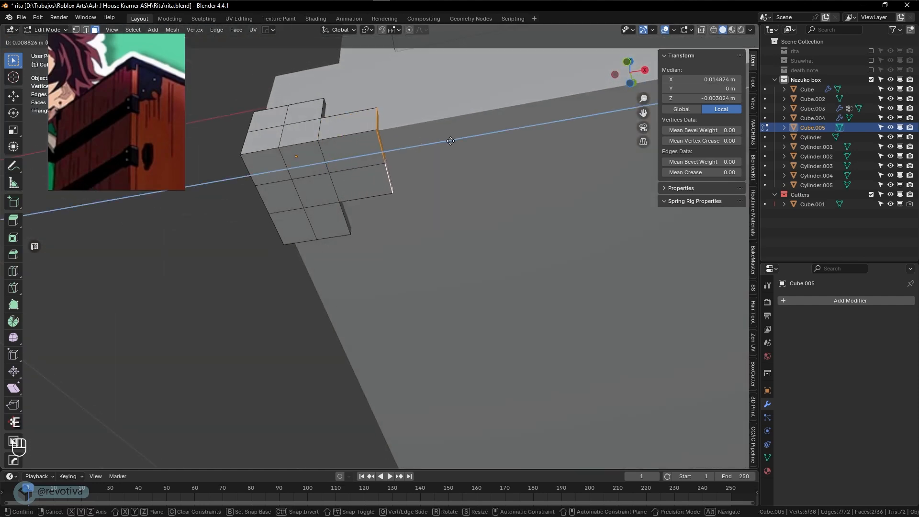
pyautogui.click(452, 141)
# Move two underside faces along Y to finish the L-shaped foot, then return to Object Mode
pyautogui.moveTo(451, 141); pyautogui.dragTo(376, 144, button='middle')
pyautogui.keyDown('shift'); pyautogui.click(375, 137); pyautogui.keyUp('shift')
pyautogui.keyDown('shift'); pyautogui.click(373, 138); pyautogui.keyUp('shift')
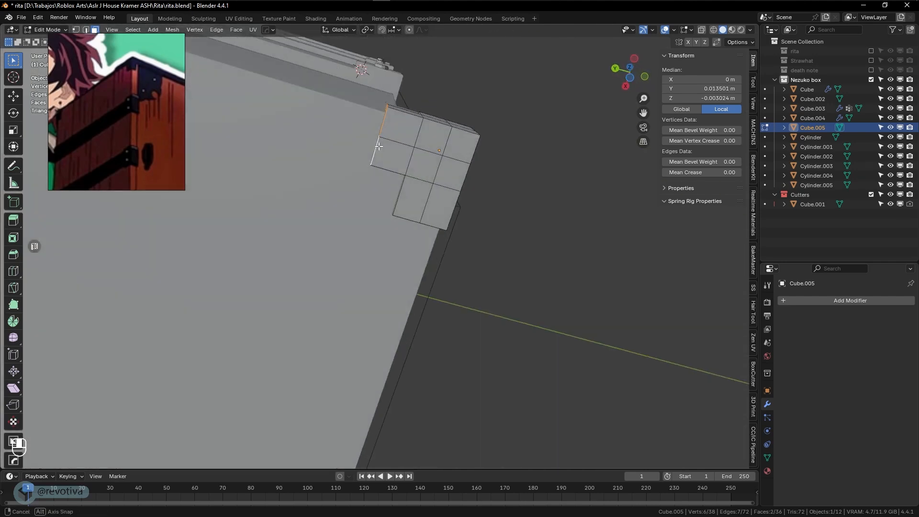
pyautogui.press('g')
pyautogui.press('x')
pyautogui.press('y')
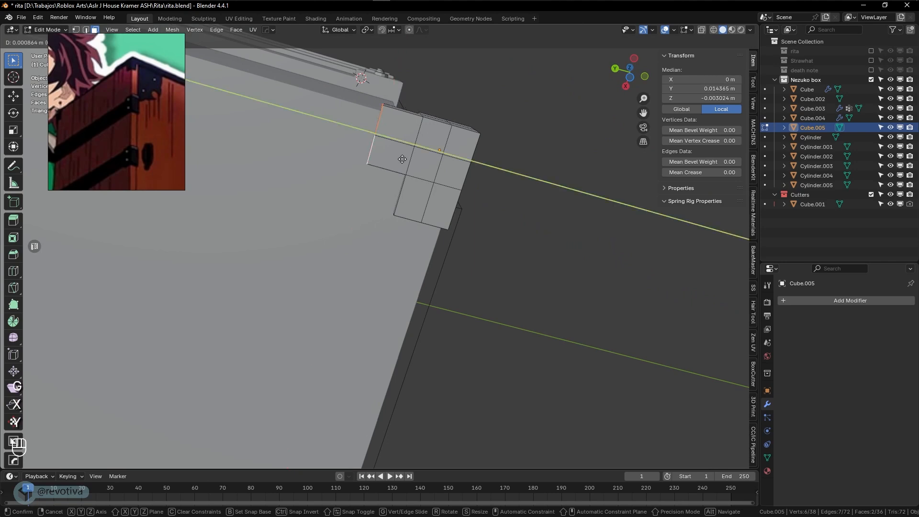
pyautogui.click(398, 158)
pyautogui.moveTo(398, 158); pyautogui.dragTo(403, 265, button='middle')
pyautogui.press('Tab')
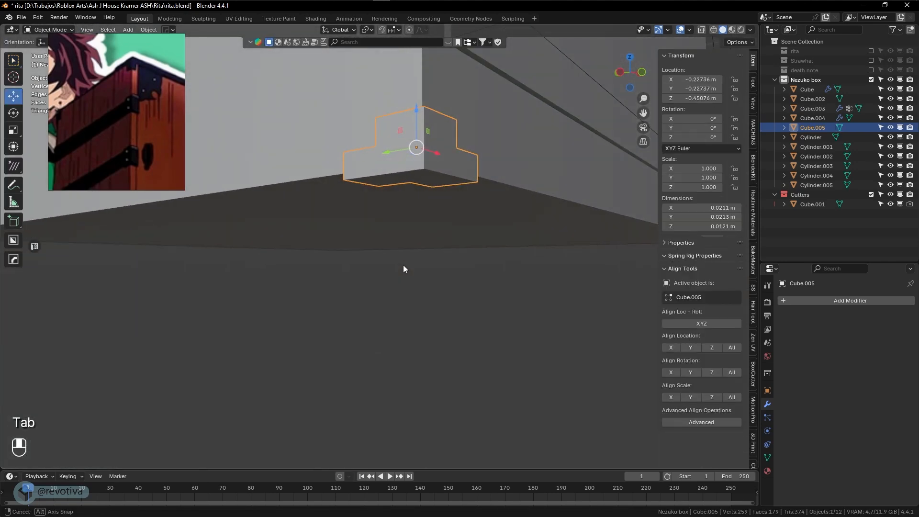
# Select the corner foot Cube.005 and add a HardOps Bevel to round its edges
pyautogui.click(418, 338)
pyautogui.scroll(-5, 418, 338)
pyautogui.scroll(5, 420, 340)
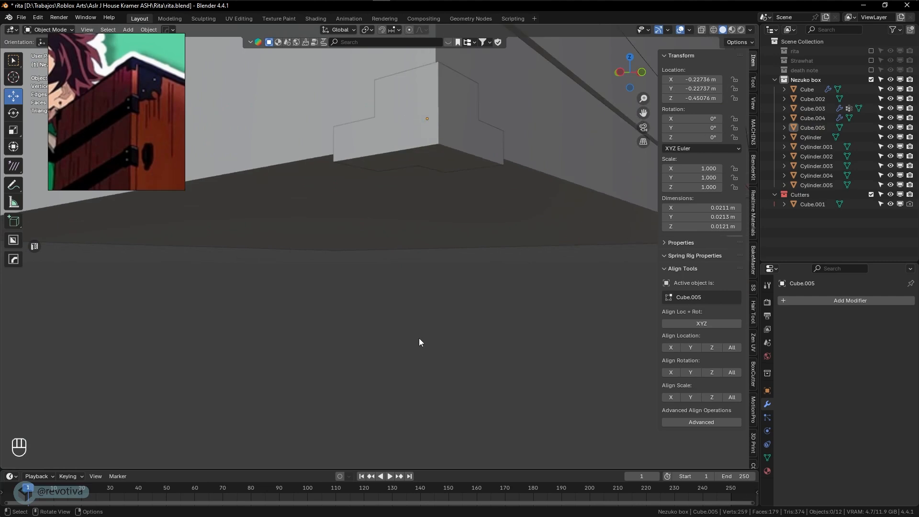
pyautogui.keyDown('shift'); pyautogui.scroll(2, 421, 335); pyautogui.keyUp('shift')
pyautogui.click(446, 203)
pyautogui.press('q')
pyautogui.click(435, 201)
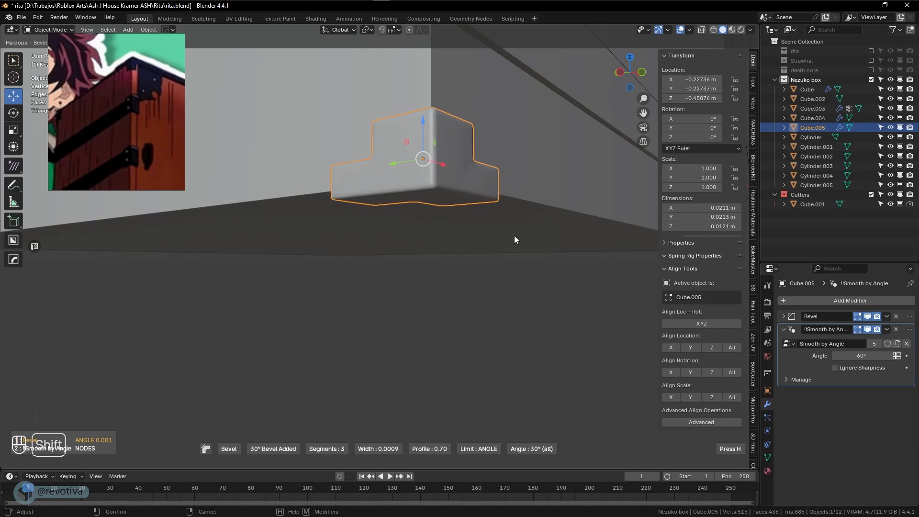
pyautogui.click(514, 235)
# Orbit around the beveled foot and frame the whole box with Shift+C
pyautogui.click(493, 282)
pyautogui.moveTo(493, 282); pyautogui.dragTo(409, 312, button='middle')
pyautogui.scroll(-6, 444, 294)
pyautogui.scroll(-5, 444, 294)
pyautogui.scroll(3, 409, 314)
pyautogui.click(315, 284)
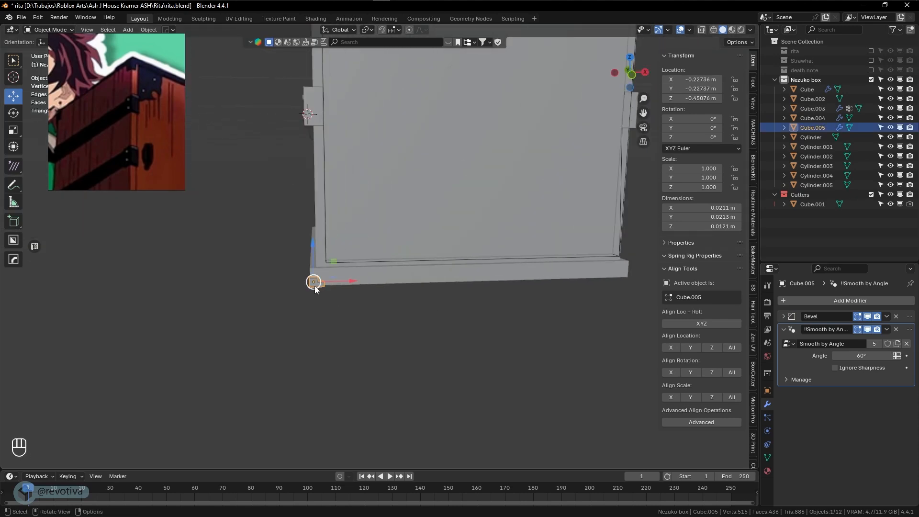
pyautogui.moveTo(314, 286); pyautogui.dragTo(369, 297, button='middle')
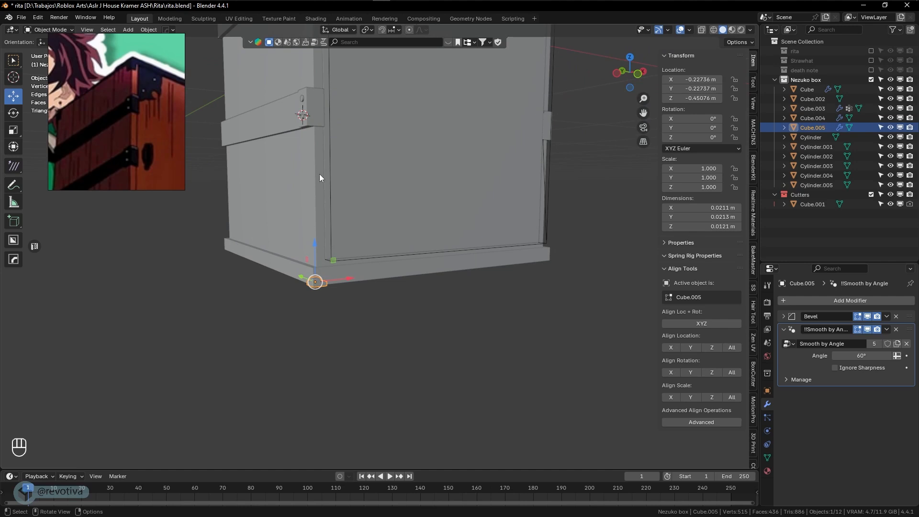
pyautogui.moveTo(313, 164); pyautogui.dragTo(380, 188, button='middle')
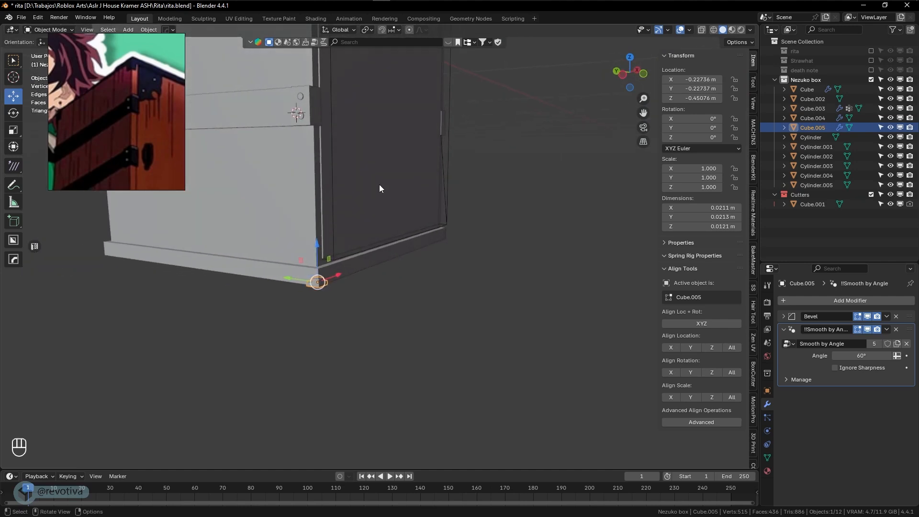
pyautogui.hotkey('shift', 'c')
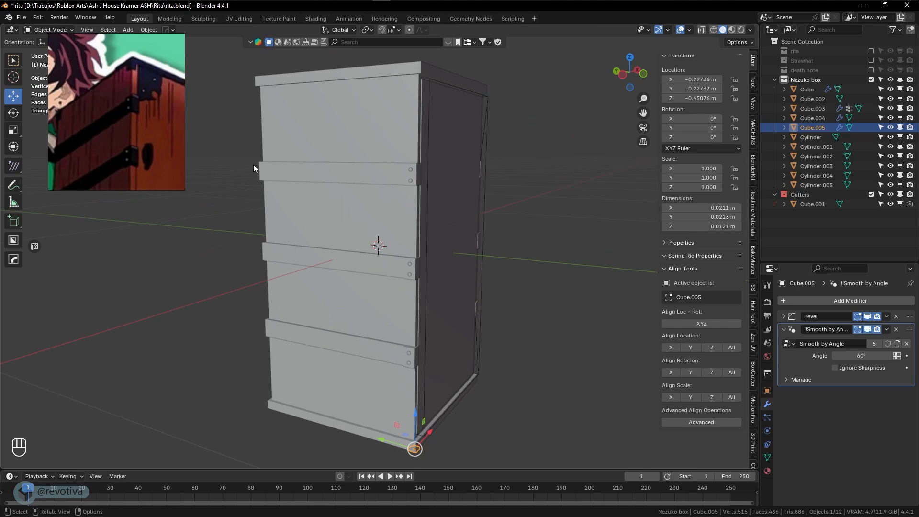
pyautogui.keyDown('shift'); pyautogui.moveTo(434, 442); pyautogui.dragTo(424, 398, button='middle'); pyautogui.keyUp('shift')
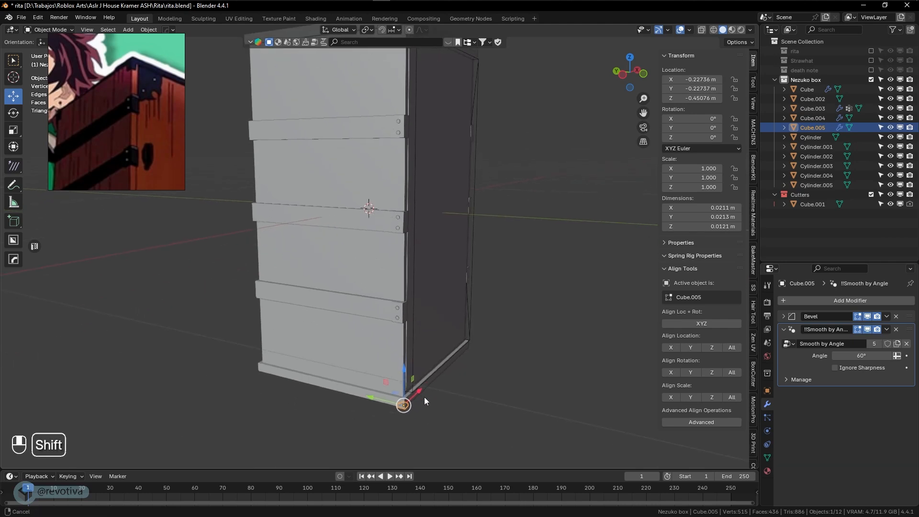
pyautogui.moveTo(514, 387); pyautogui.dragTo(462, 209, button='middle')
pyautogui.scroll(3, 484, 388)
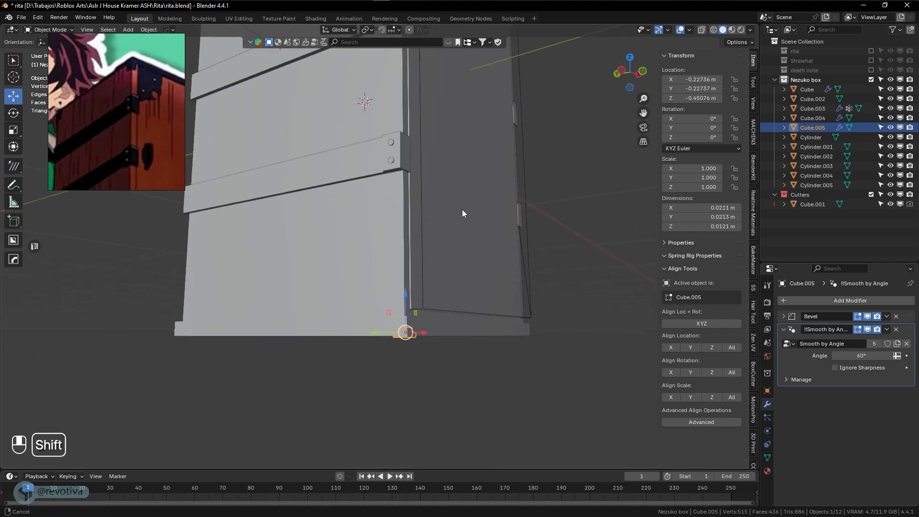
# Scale the corner foot to 1.885 and, in front view, nudge it along Z and X
pyautogui.moveTo(476, 339); pyautogui.dragTo(478, 365, button='middle')
pyautogui.press('s')
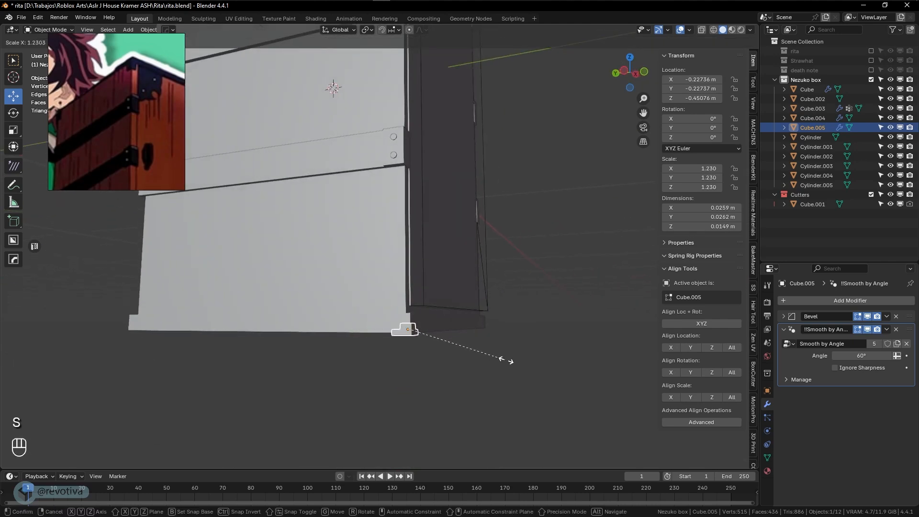
pyautogui.click(561, 360)
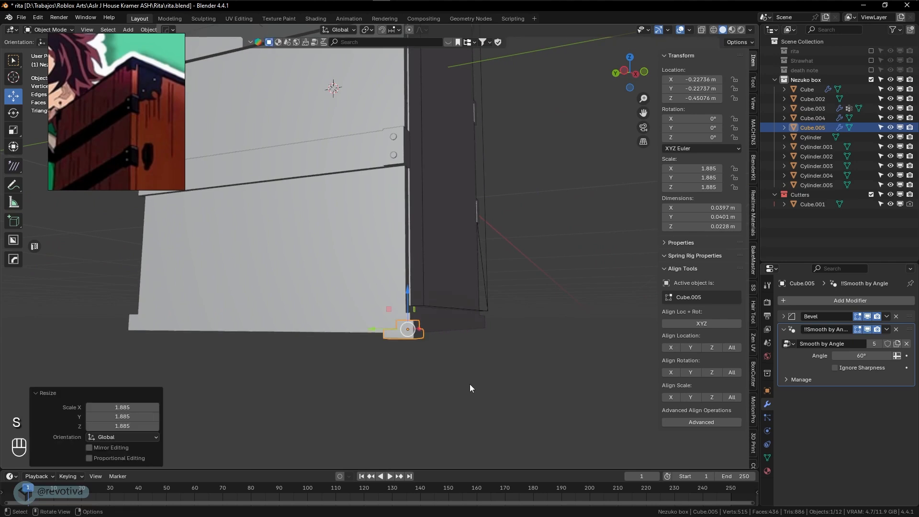
pyautogui.keyDown('shift'); pyautogui.scroll(3, 469, 384); pyautogui.keyUp('shift')
pyautogui.press('KP_1')
pyautogui.scroll(1, 459, 372)
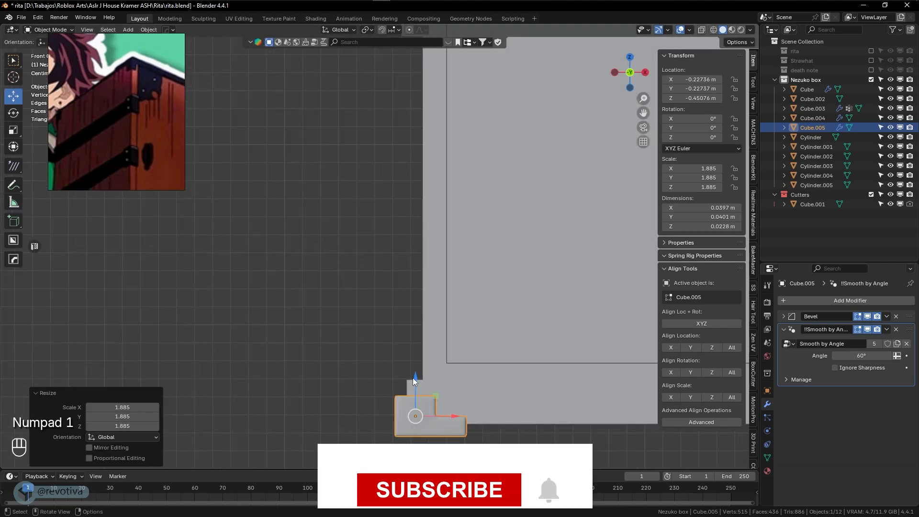
pyautogui.moveTo(414, 377); pyautogui.dragTo(415, 372)
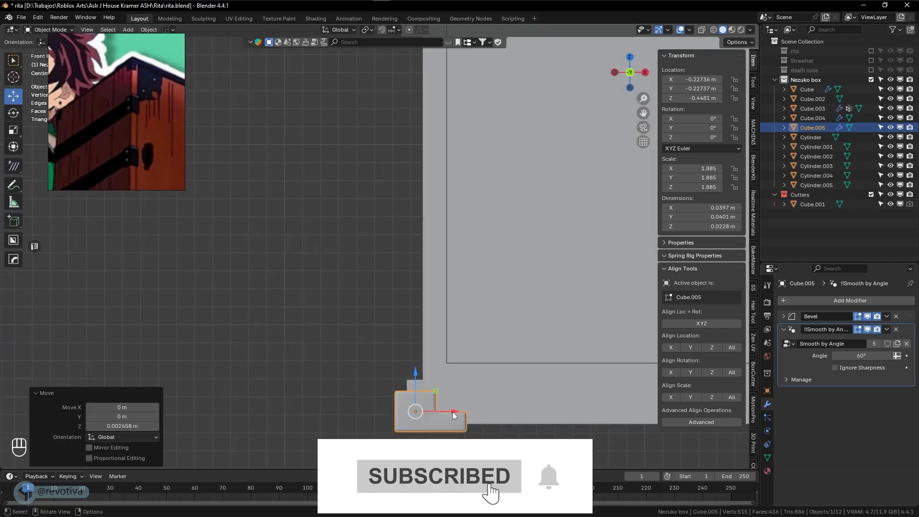
pyautogui.moveTo(452, 411); pyautogui.dragTo(462, 410)
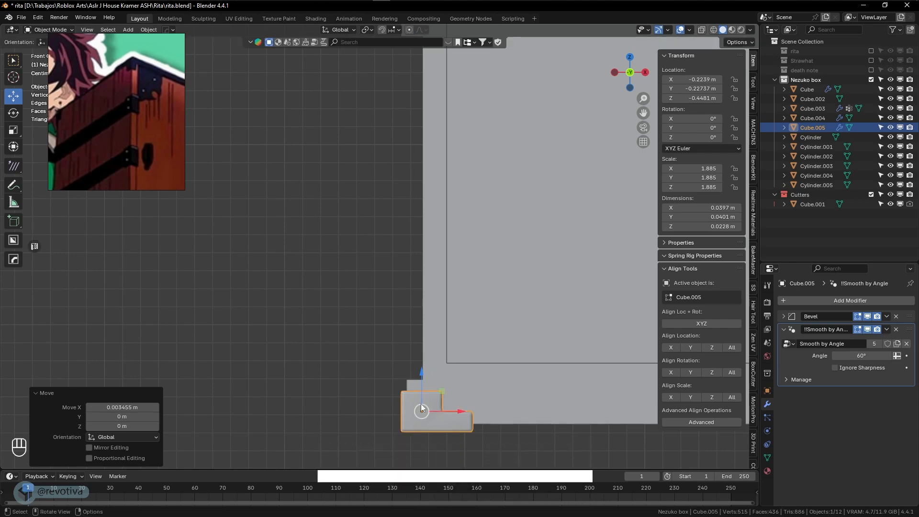
# Check the foot's fit and slide it across the floor plane into the box's bottom corner
pyautogui.moveTo(422, 408); pyautogui.dragTo(441, 384, button='middle')
pyautogui.scroll(-3, 441, 384)
pyautogui.click(481, 391)
pyautogui.scroll(-2, 481, 392)
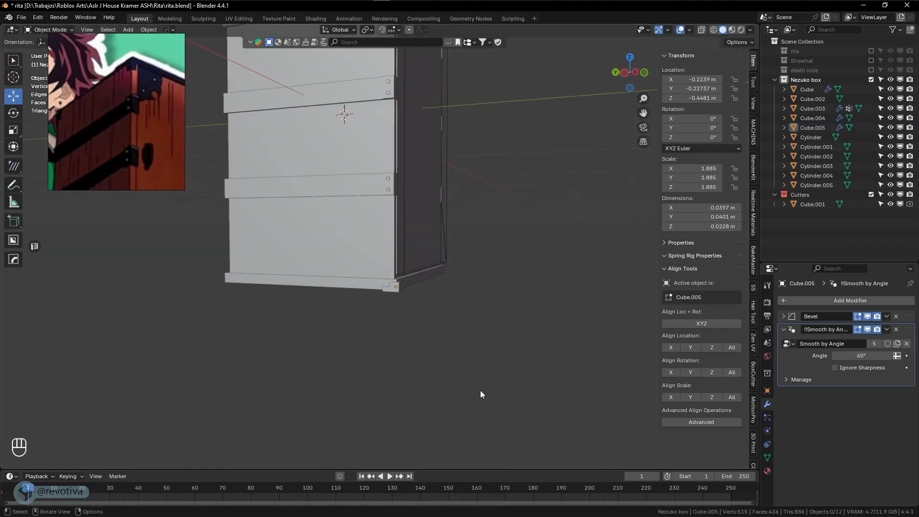
pyautogui.scroll(4, 481, 392)
pyautogui.click(450, 404)
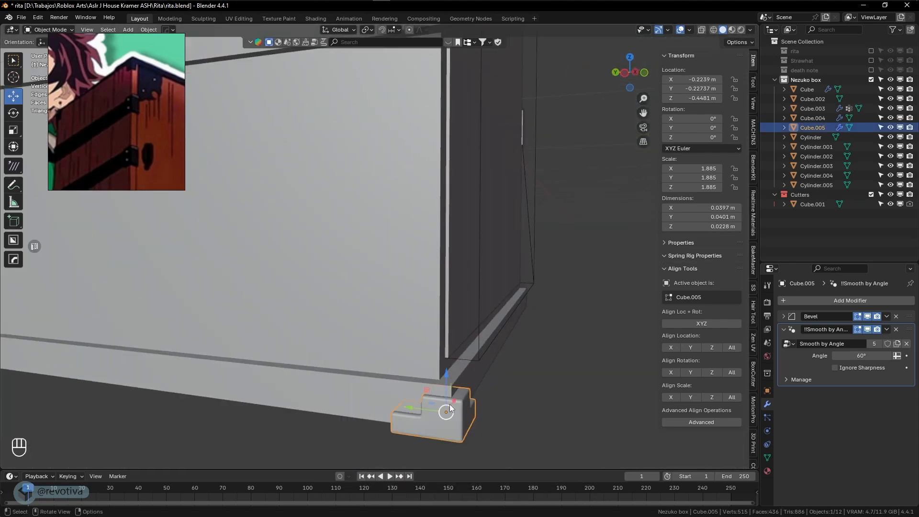
pyautogui.moveTo(449, 404); pyautogui.dragTo(441, 435, button='middle')
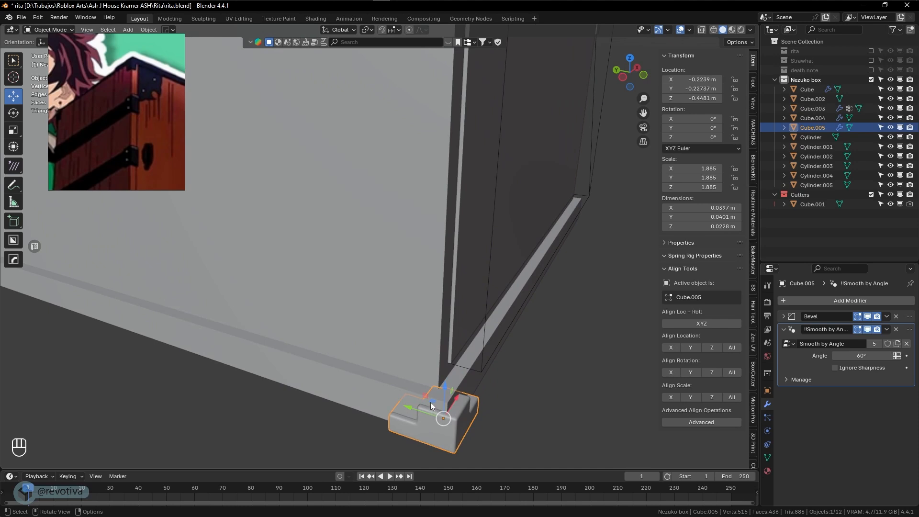
pyautogui.moveTo(430, 402); pyautogui.dragTo(425, 398)
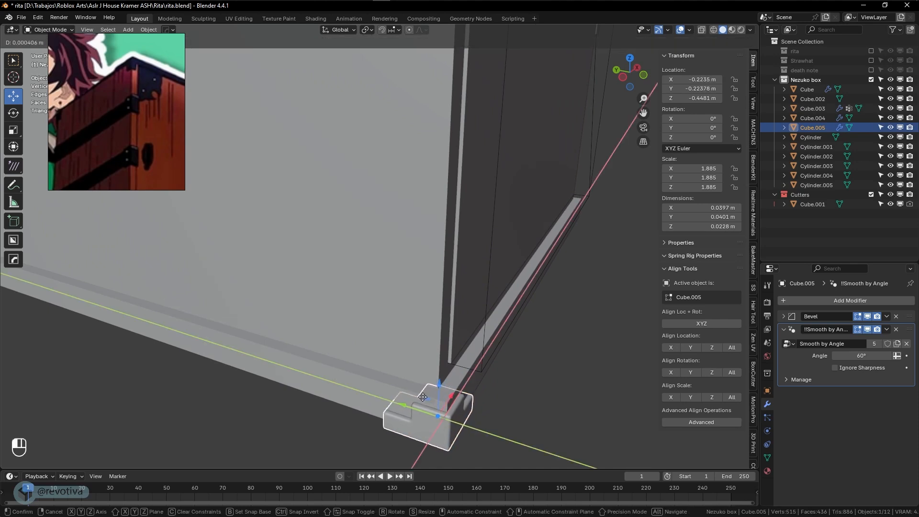
pyautogui.click(470, 404)
# View the seated foot from the box's other side and reselect it
pyautogui.click(524, 410)
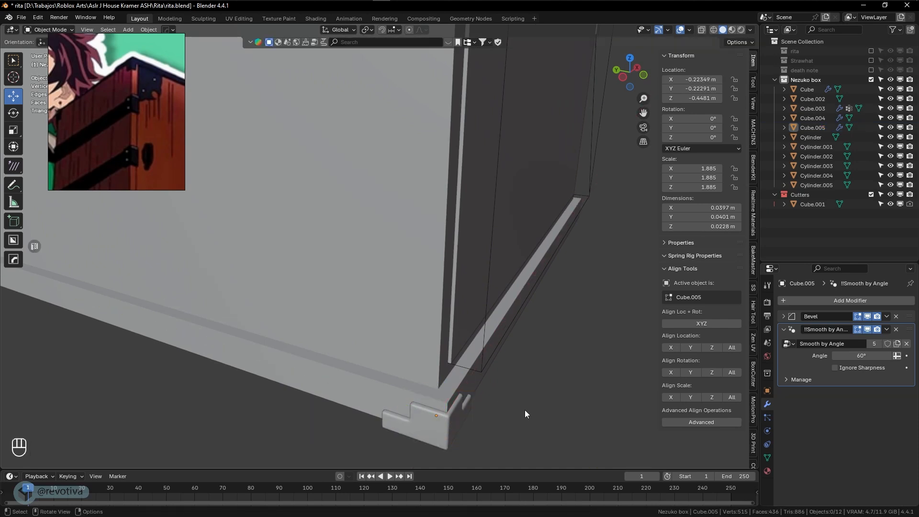
pyautogui.moveTo(525, 410); pyautogui.dragTo(483, 378, button='middle')
pyautogui.scroll(-4, 483, 379)
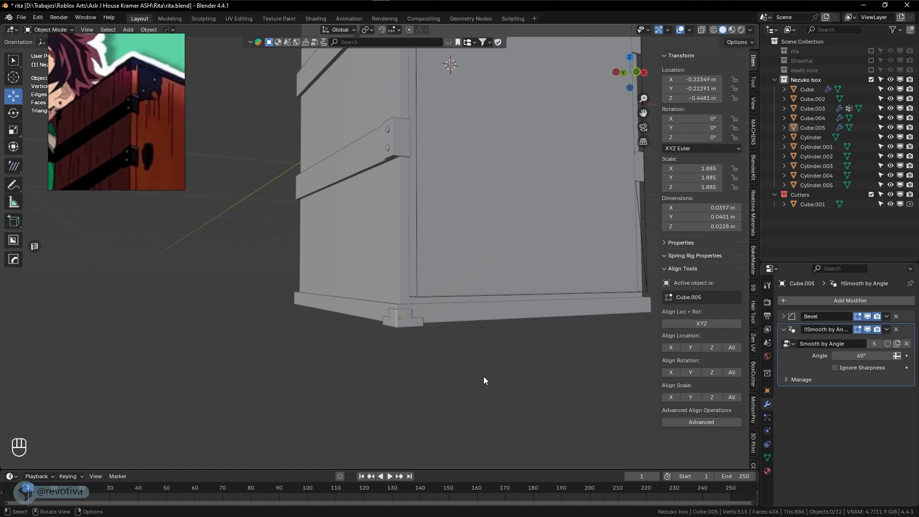
pyautogui.scroll(3, 482, 374)
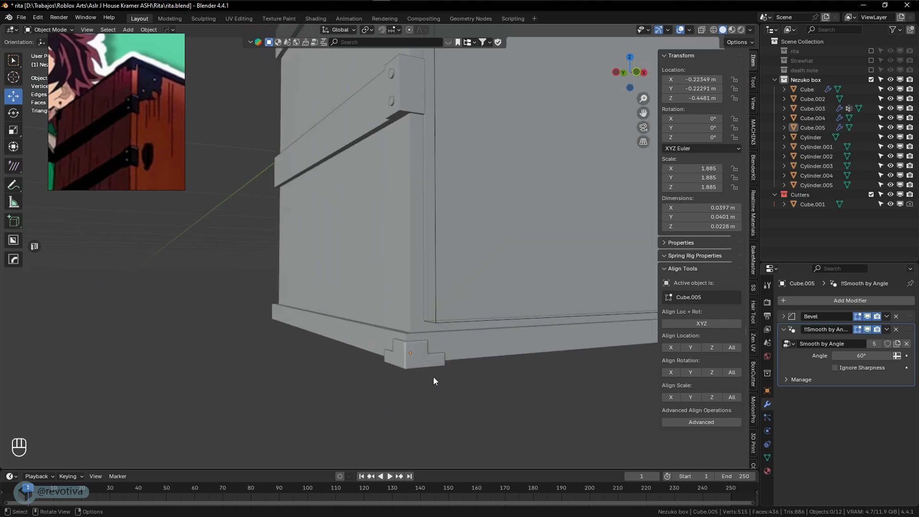
pyautogui.keyDown('shift'); pyautogui.moveTo(433, 381); pyautogui.dragTo(394, 374, button='middle'); pyautogui.keyUp('shift')
pyautogui.click(384, 372)
pyautogui.scroll(2, 383, 372)
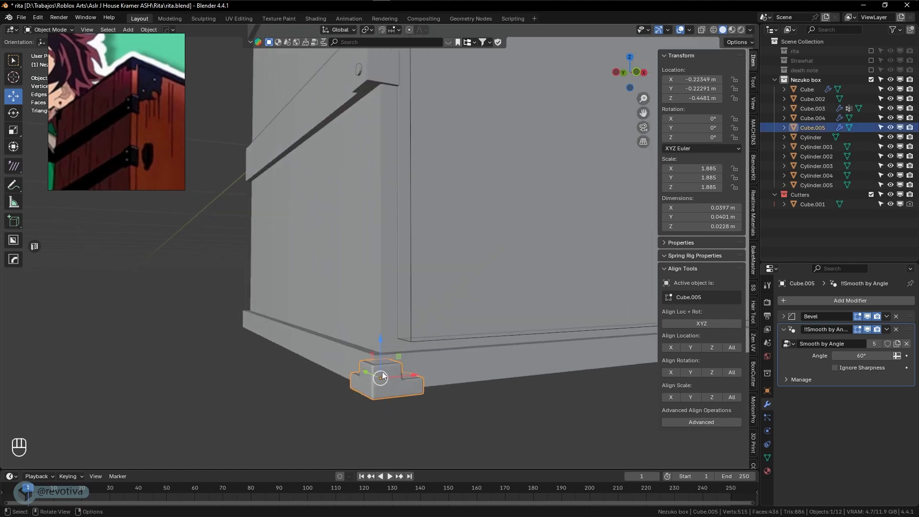
pyautogui.scroll(-2, 382, 373)
pyautogui.keyDown('shift'); pyautogui.moveTo(383, 342); pyautogui.dragTo(374, 364, button='middle'); pyautogui.keyUp('shift')
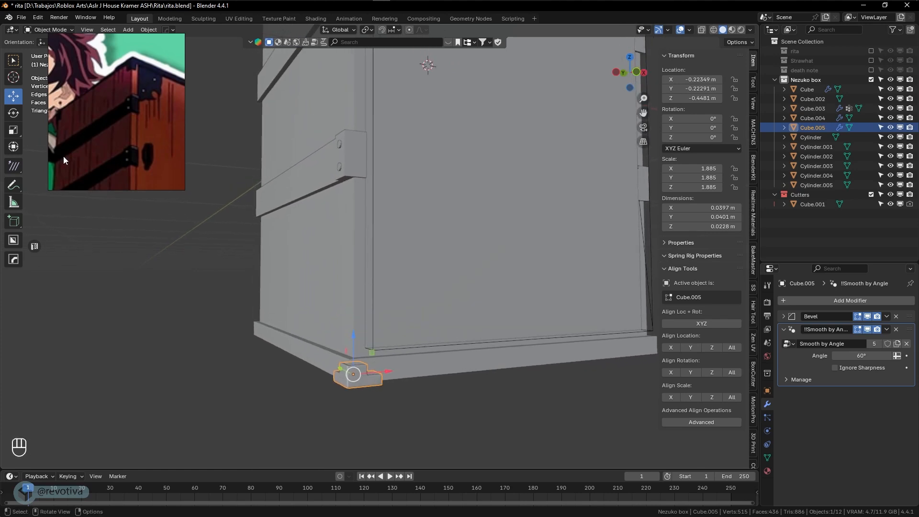
pyautogui.click(150, 30)
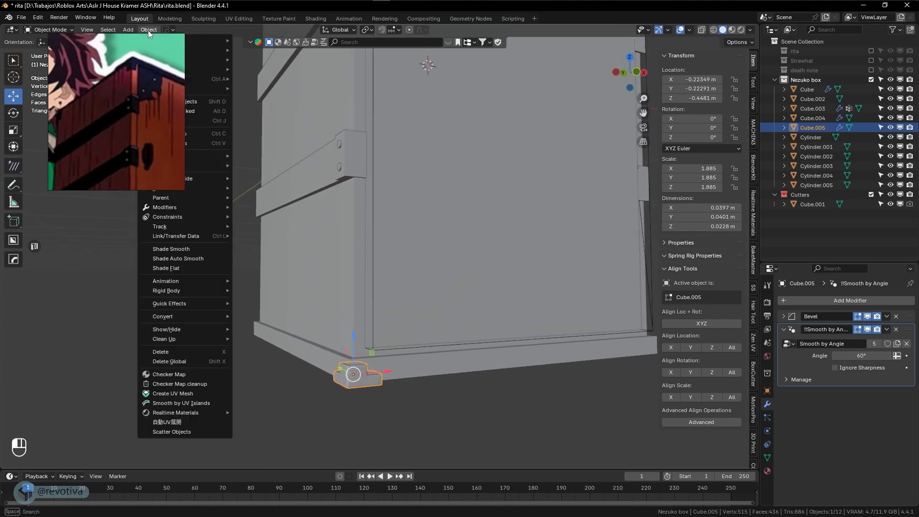
# Move the reference picture aside and set the foot's origin to the 3D cursor at world centre
pyautogui.moveTo(113, 43); pyautogui.dragTo(606, 144)
pyautogui.click(150, 30)
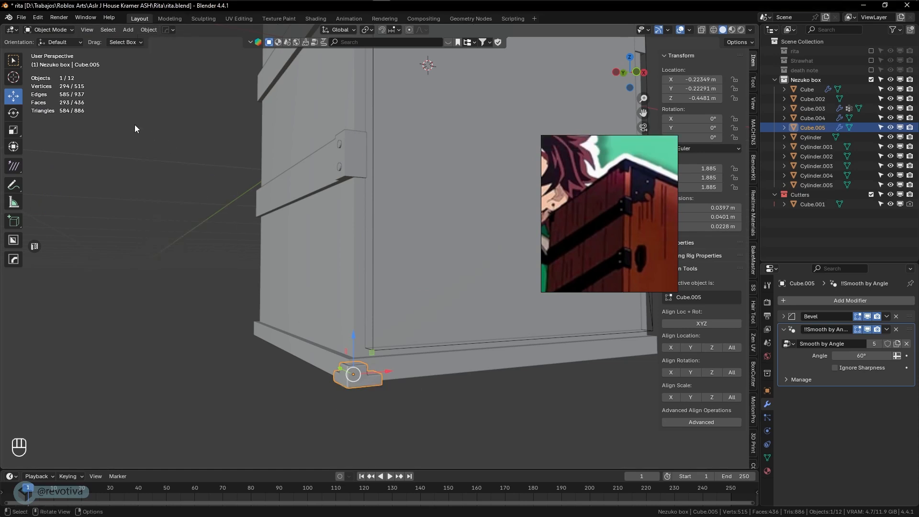
pyautogui.click(153, 32)
pyautogui.moveTo(191, 50)
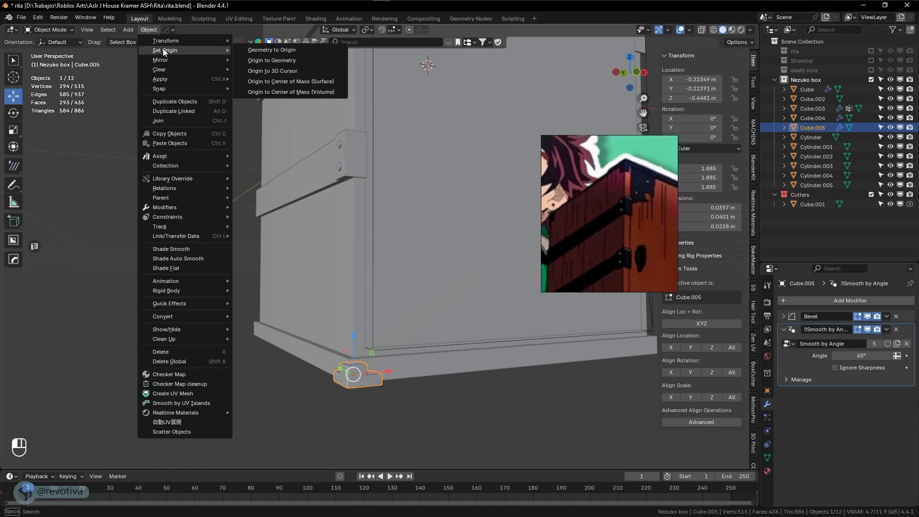
pyautogui.click(274, 72)
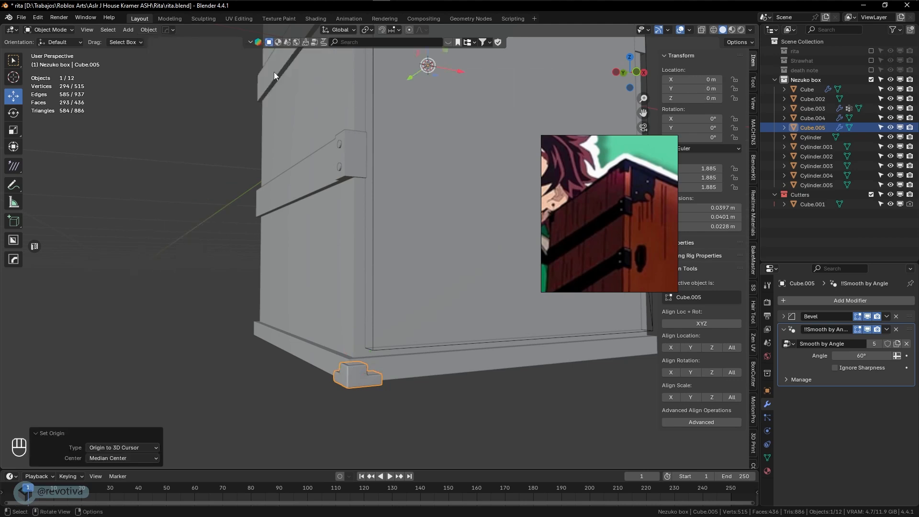
# Add a HardOps mirror on X and Y so feet appear at all four bottom corners
pyautogui.moveTo(274, 71); pyautogui.dragTo(432, 360, button='middle')
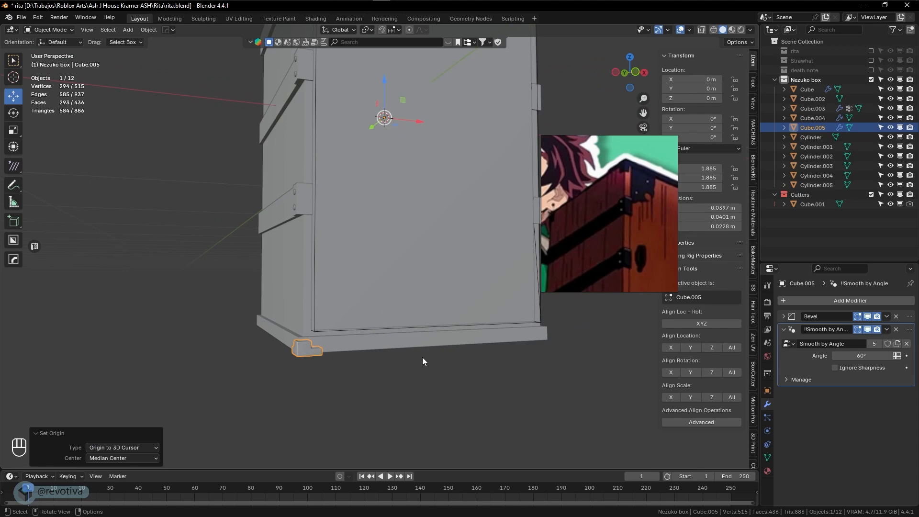
pyautogui.hotkey('alt', 'x')
pyautogui.click(312, 113)
pyautogui.moveTo(312, 114); pyautogui.dragTo(396, 316, button='middle')
pyautogui.hotkey('alt', 'x')
pyautogui.click(391, 95)
# Add a Z-axis Hops_Mirror to Cube.005, redoing it once after an undo, so brackets cap the top corners
pyautogui.click(331, 395)
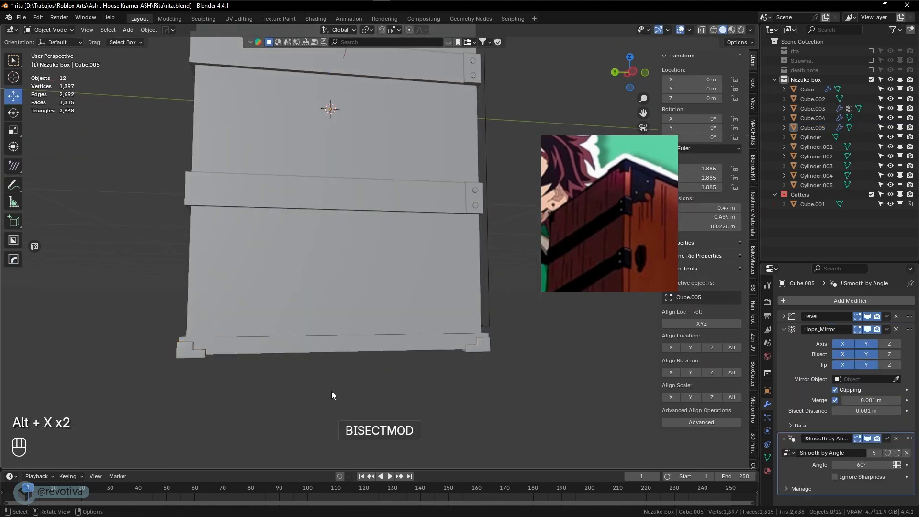
pyautogui.moveTo(334, 395); pyautogui.dragTo(359, 341, button='middle')
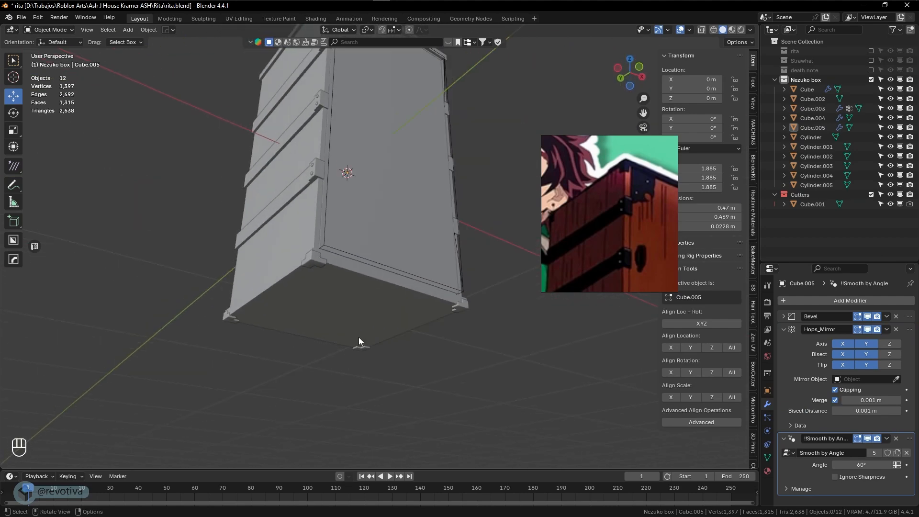
pyautogui.click(316, 261)
pyautogui.moveTo(316, 258); pyautogui.dragTo(375, 215, button='middle')
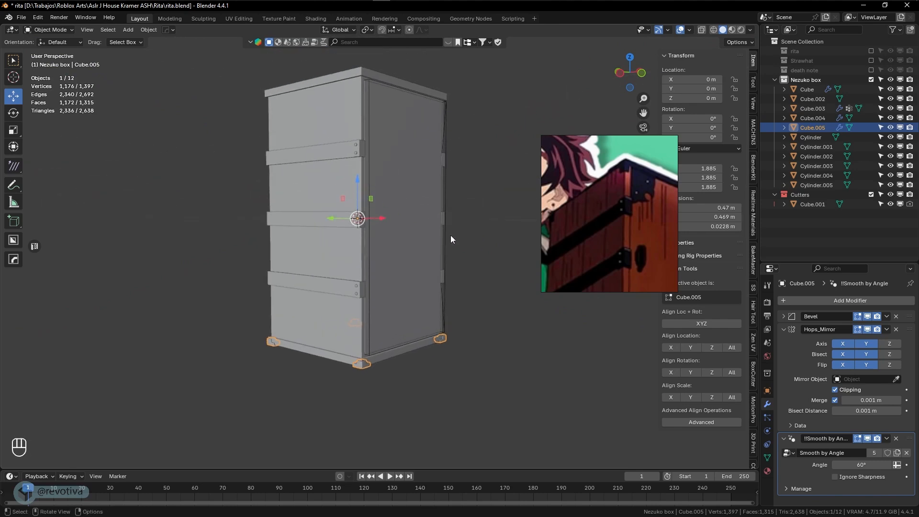
pyautogui.hotkey('alt', 'x')
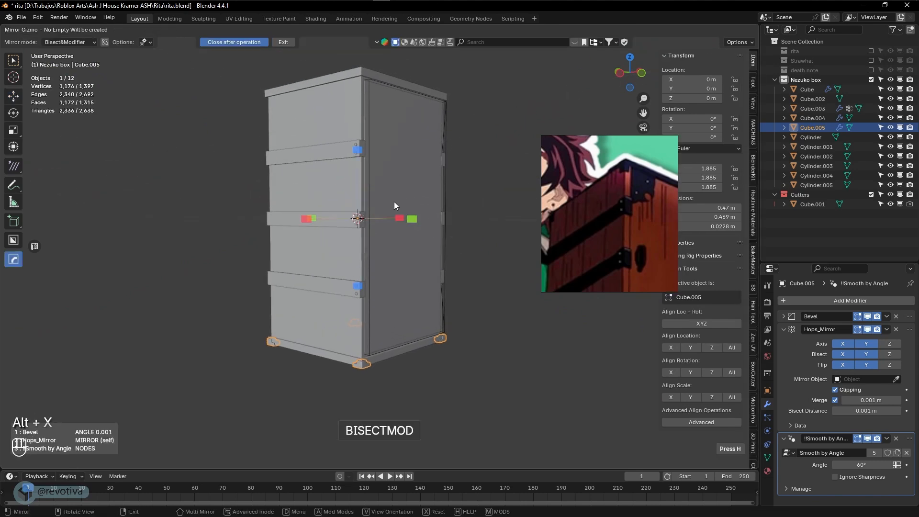
pyautogui.click(360, 154)
pyautogui.hotkey('ctrl', 'z')
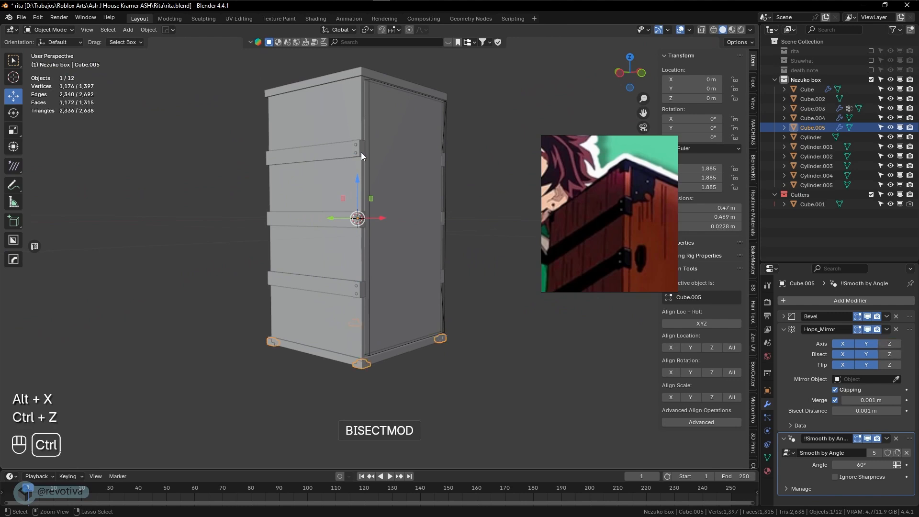
pyautogui.hotkey('alt', 'x')
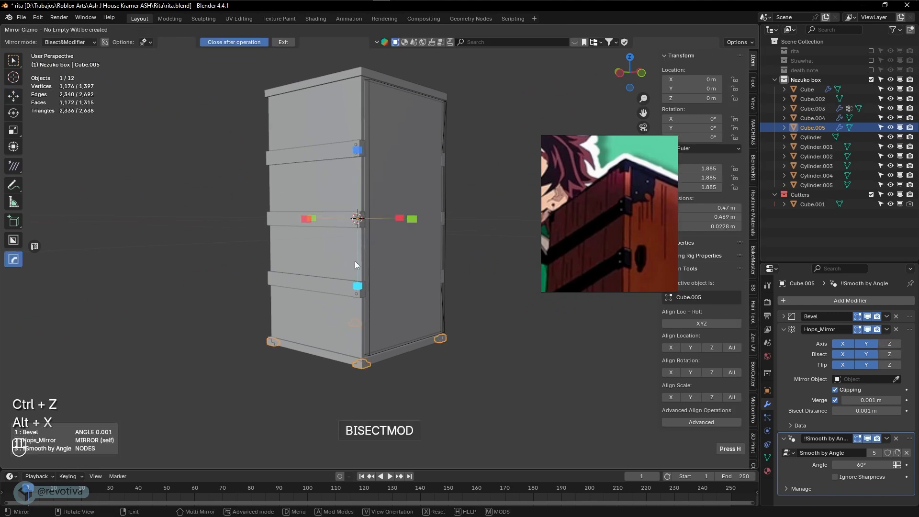
pyautogui.click(357, 285)
pyautogui.moveTo(472, 199)
pyautogui.mouseDown(button='middle')
pyautogui.moveTo(349, 204)
pyautogui.moveTo(499, 199)
pyautogui.moveTo(475, 203)
pyautogui.mouseUp(button='middle')
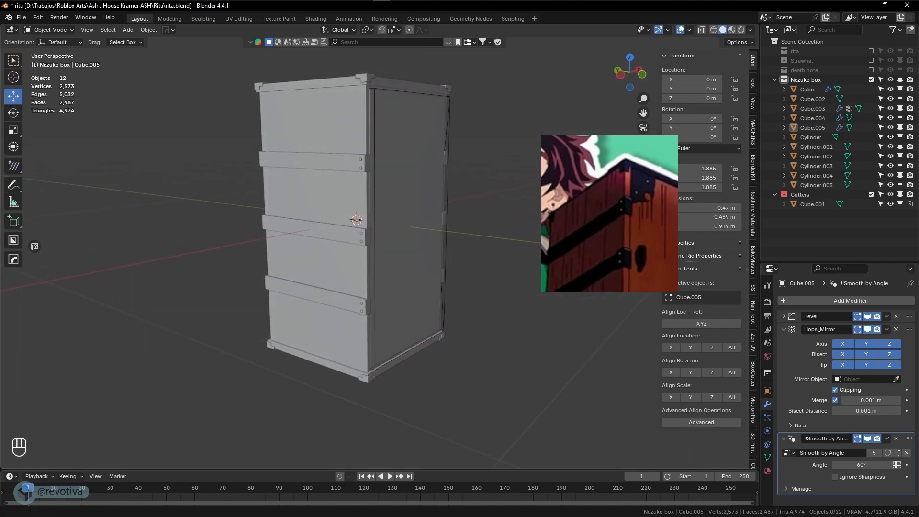
# Zoom and pan the reference image onto the chest's top corner bracket
pyautogui.scroll(-3, 634, 216)
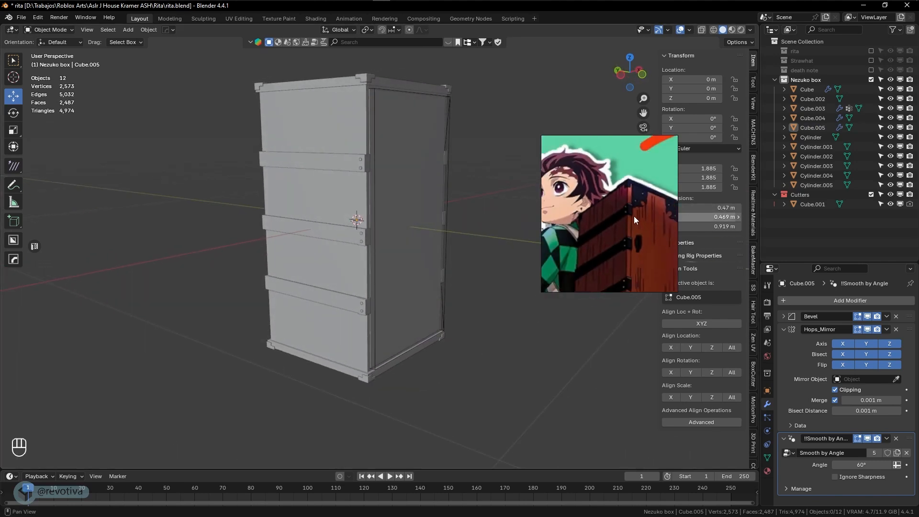
pyautogui.moveTo(634, 216); pyautogui.dragTo(592, 259, button='middle')
pyautogui.scroll(5, 576, 186)
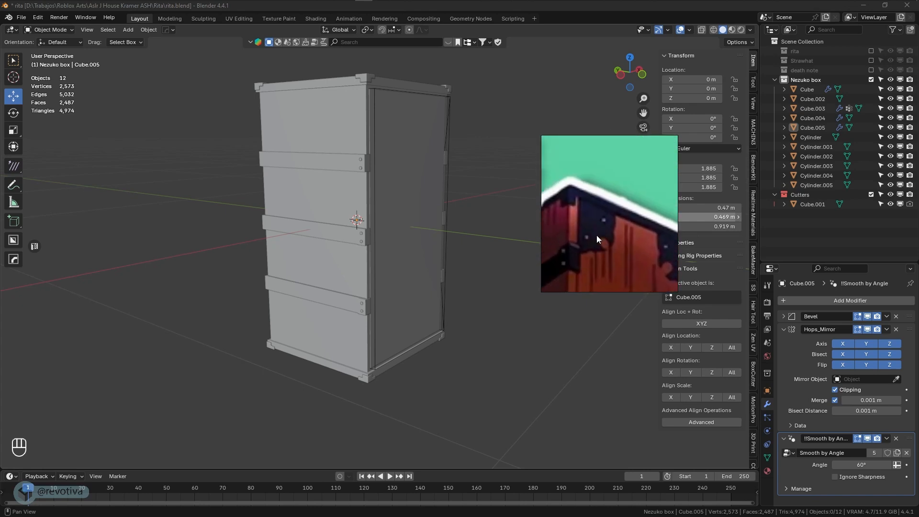
pyautogui.scroll(2, 597, 235)
pyautogui.moveTo(596, 234); pyautogui.dragTo(622, 222, button='middle')
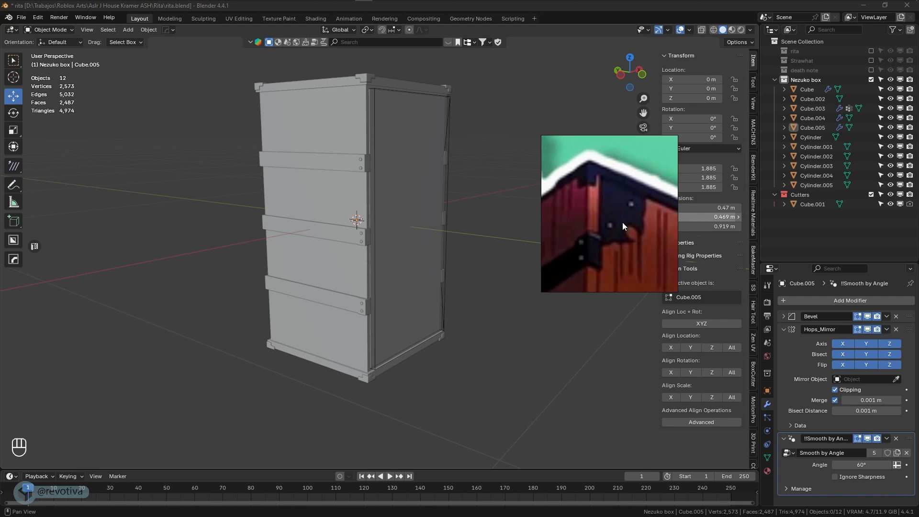
# Select the door panel and zoom into a straight-on front view of the box
pyautogui.click(435, 176)
pyautogui.moveTo(434, 174); pyautogui.dragTo(395, 361, button='middle')
pyautogui.press('KP_1')
pyautogui.scroll(3, 375, 172)
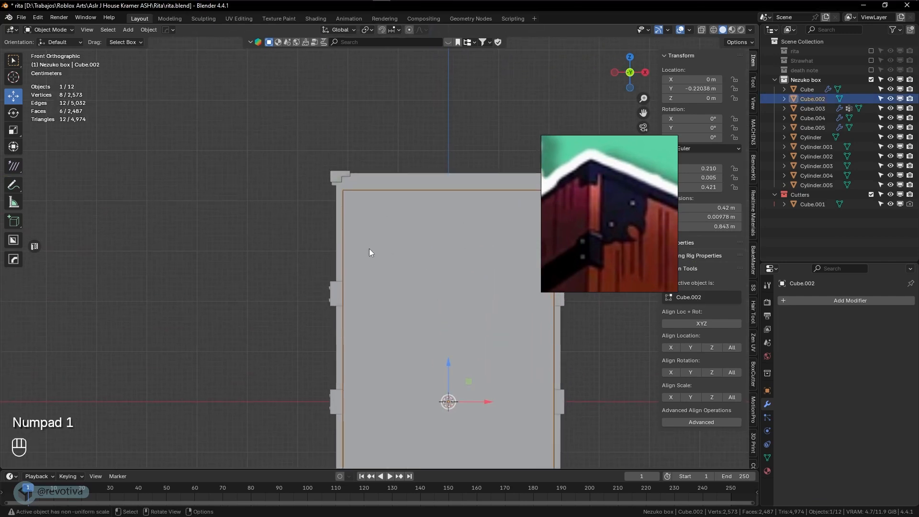
# Add a plane, rotate it 90° on X to stand upright, and shrink it
pyautogui.scroll(1, 369, 249)
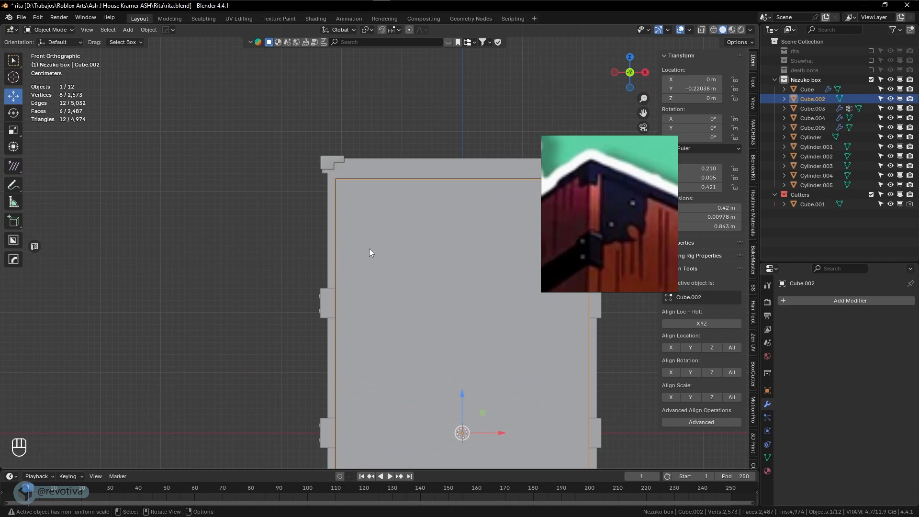
pyautogui.hotkey('shift', 'a')
pyautogui.moveTo(374, 250)
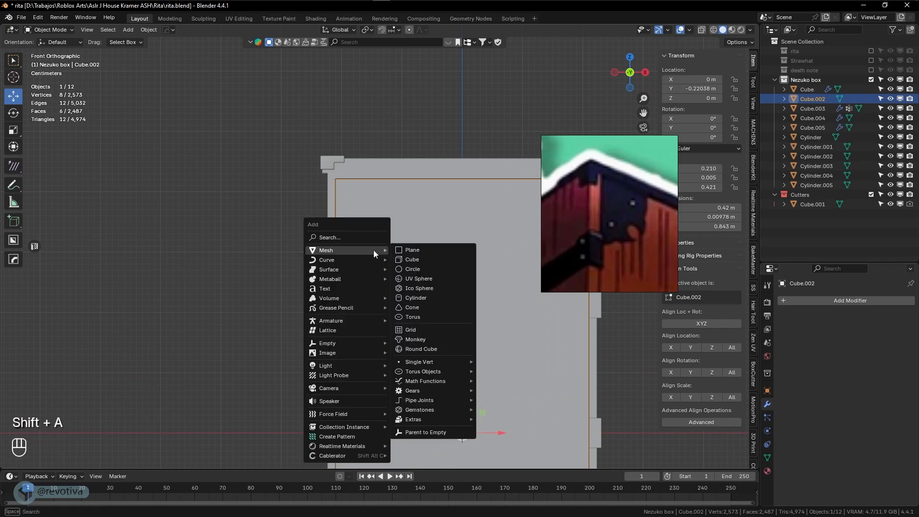
pyautogui.click(409, 251)
pyautogui.write('rx')
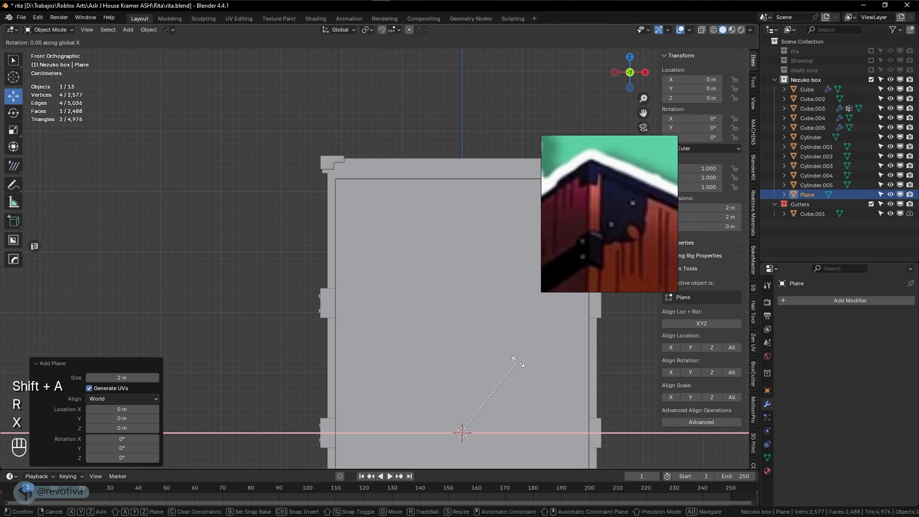
pyautogui.write('90')
pyautogui.press('KP_Enter')
pyautogui.press('s')
pyautogui.press('s')
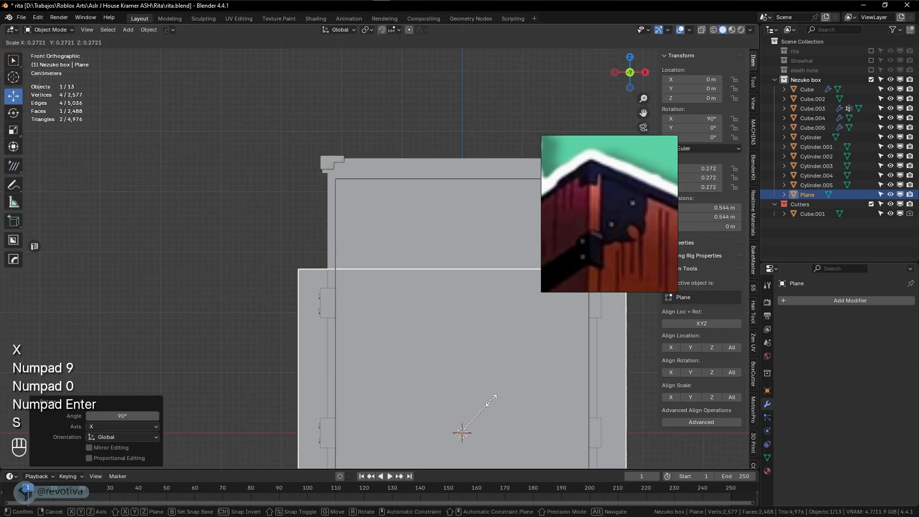
pyautogui.click(508, 429)
# Shrink the plane to a 0.0794 m square at the front's top-left corner and isolate it in local view
pyautogui.press('g')
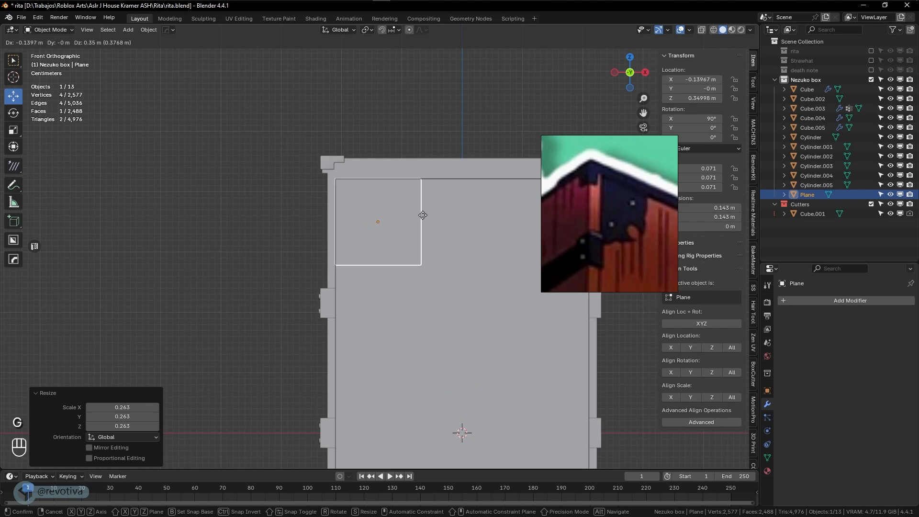
pyautogui.click(424, 217)
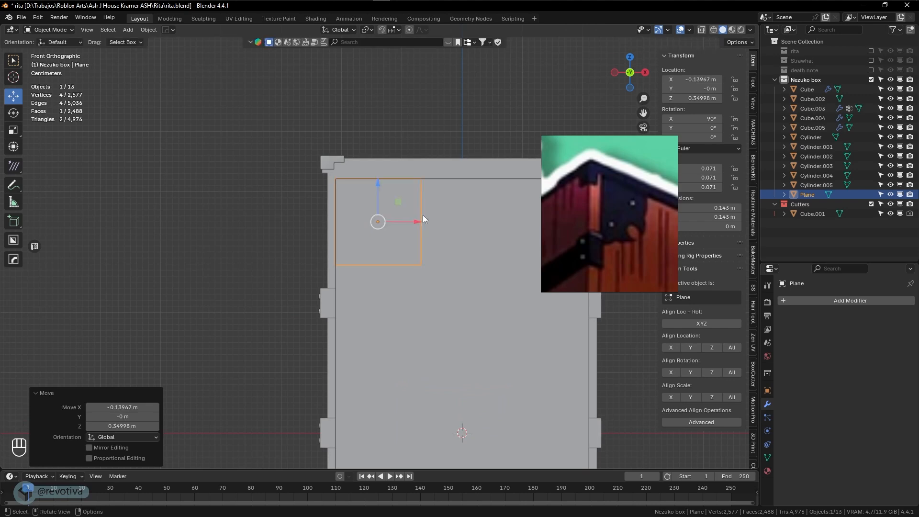
pyautogui.press('s')
pyautogui.click(404, 257)
pyautogui.press('g')
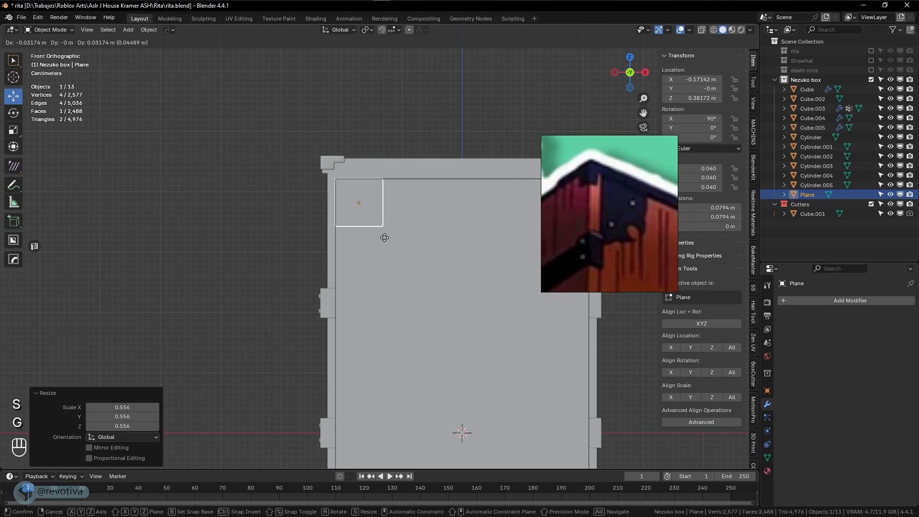
pyautogui.click(386, 241)
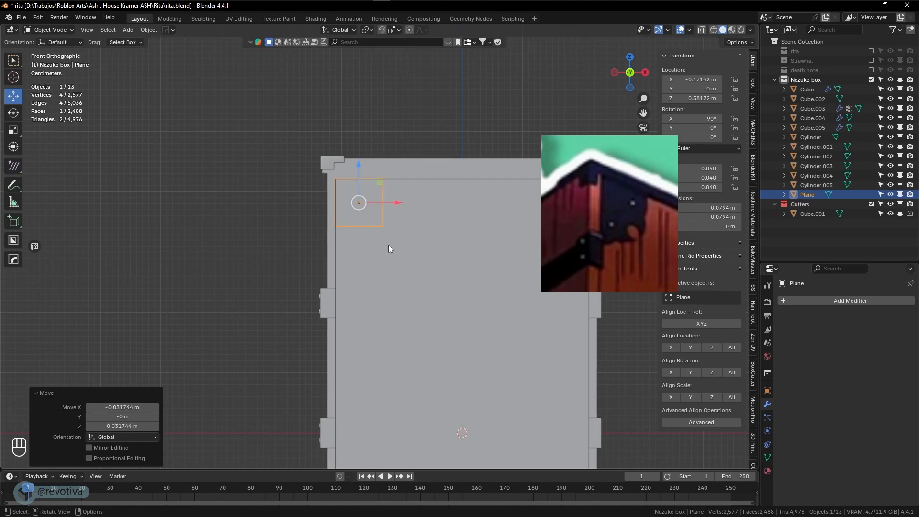
pyautogui.press('KP_Divide')
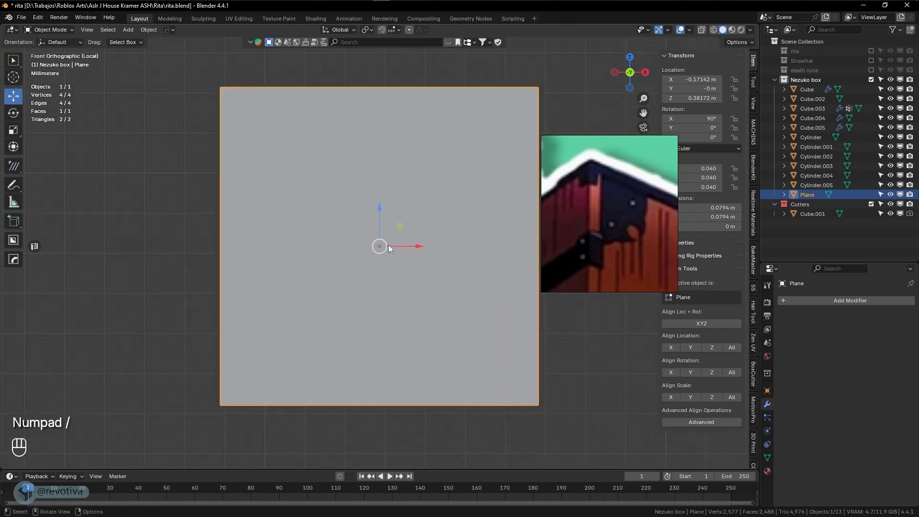
# In front view and vertex mode, select the plane's top-right vertex and extend a new vertex down the right edge
pyautogui.moveTo(331, 340); pyautogui.dragTo(306, 283, button='middle')
pyautogui.press('KP_1')
pyautogui.press('KP_1')
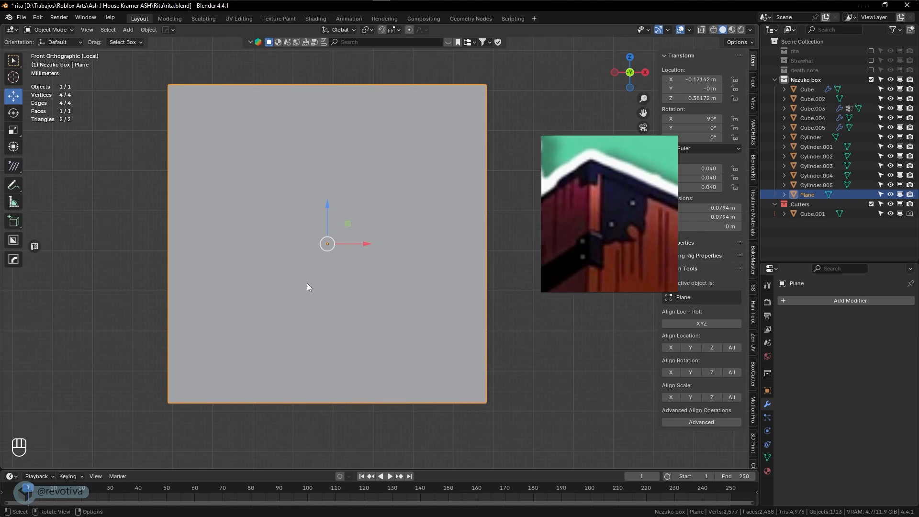
pyautogui.press('Tab')
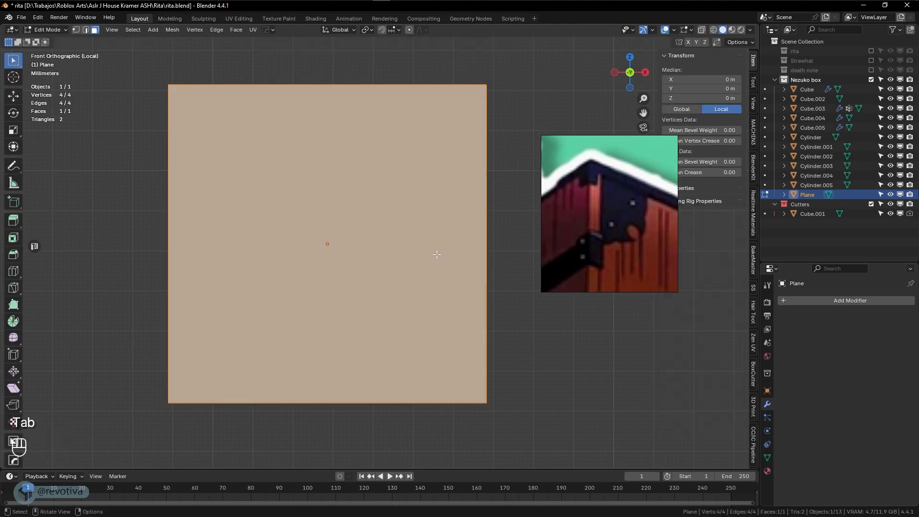
pyautogui.press('1')
pyautogui.click(486, 93)
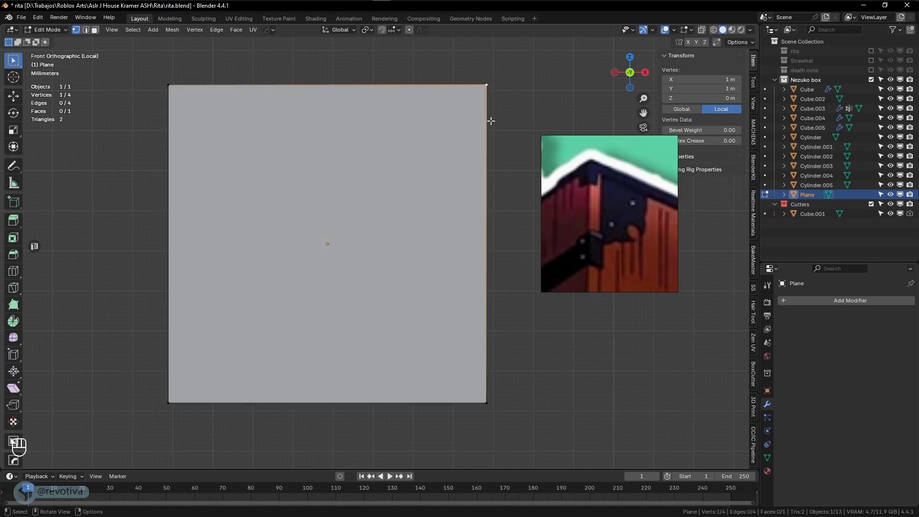
pyautogui.press('alt')
pyautogui.hotkey('alt', 'd')
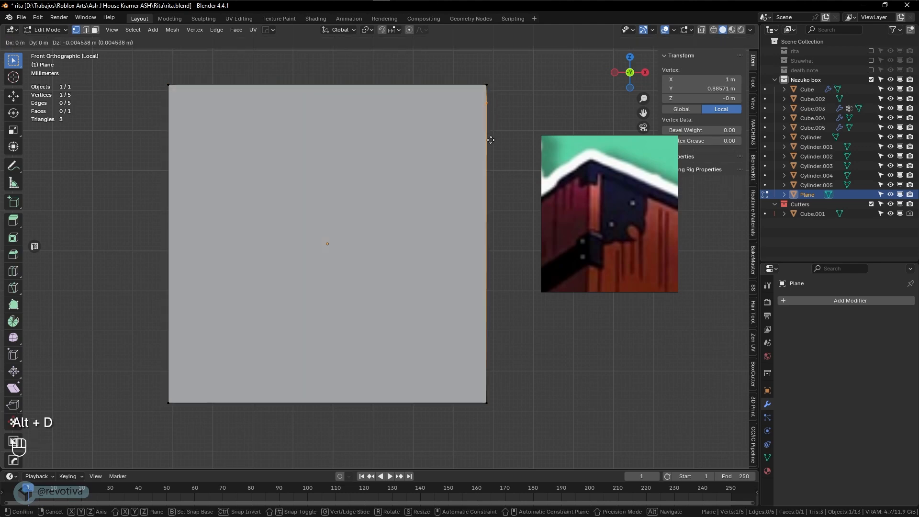
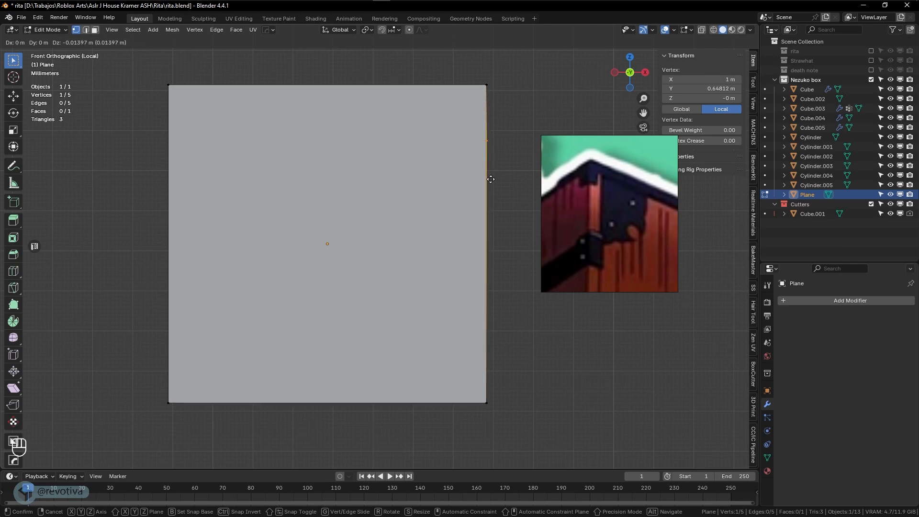
# Trace the notched right edge downward with Alt+D vertices, ending where it angles inward
pyautogui.click(490, 197)
pyautogui.hotkey('alt', 'd')
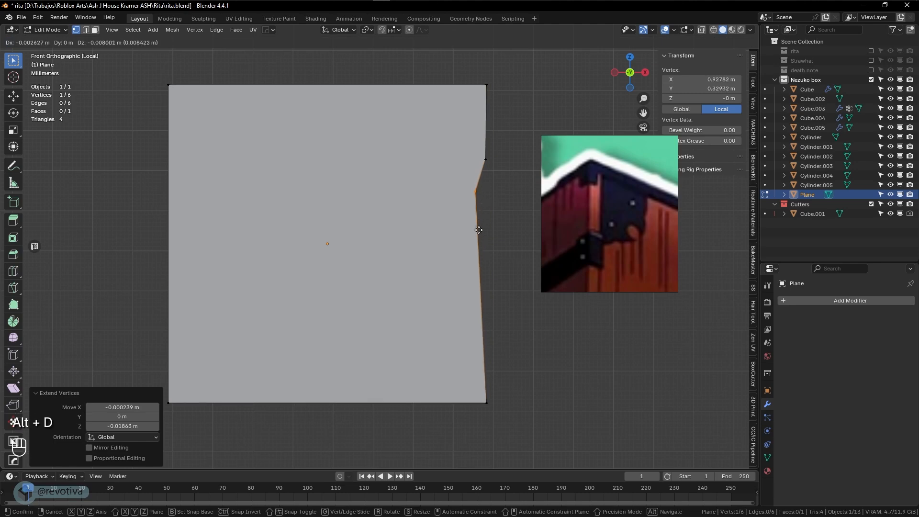
pyautogui.click(478, 232)
pyautogui.hotkey('alt', 'd')
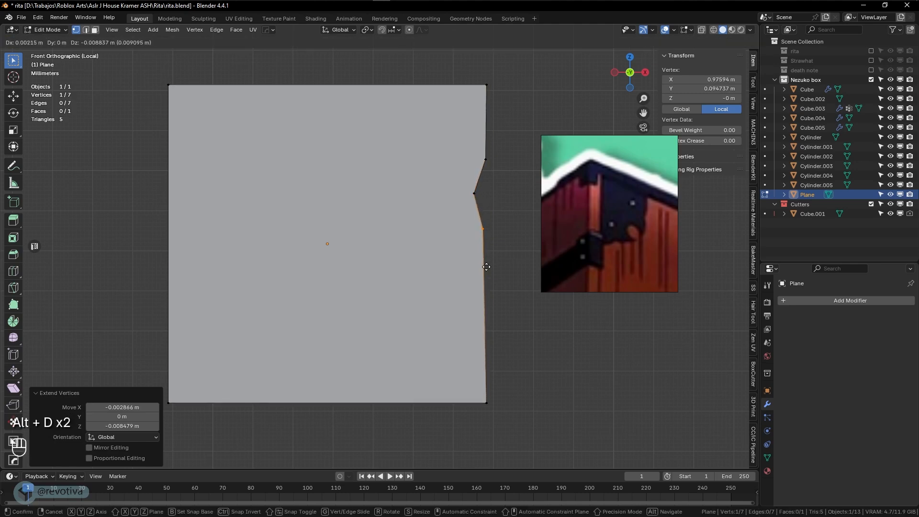
pyautogui.click(482, 250)
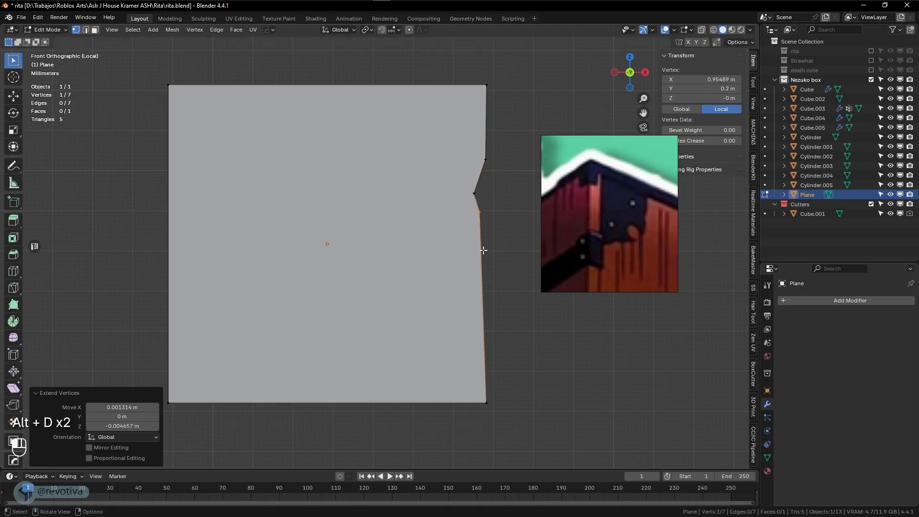
pyautogui.hotkey('alt', 'd')
pyautogui.click(486, 274)
pyautogui.hotkey('alt', 'd')
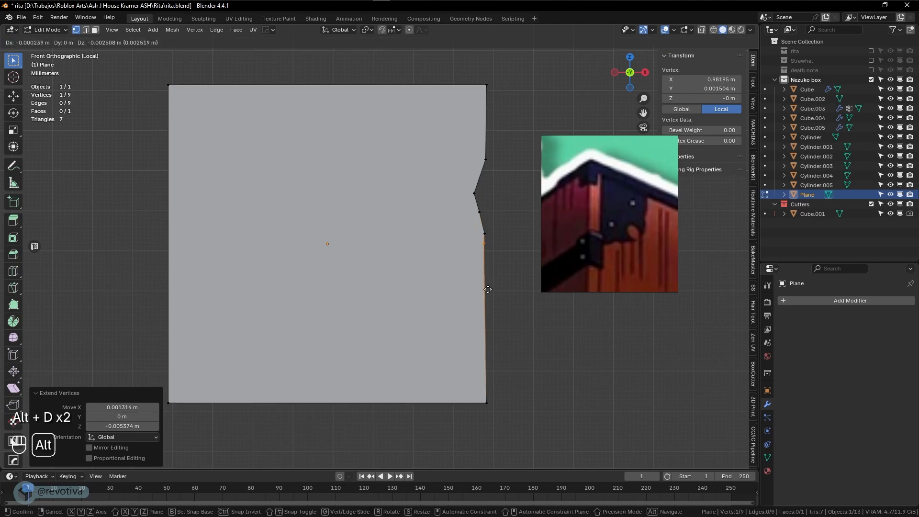
pyautogui.click(484, 304)
pyautogui.hotkey('alt', 'd')
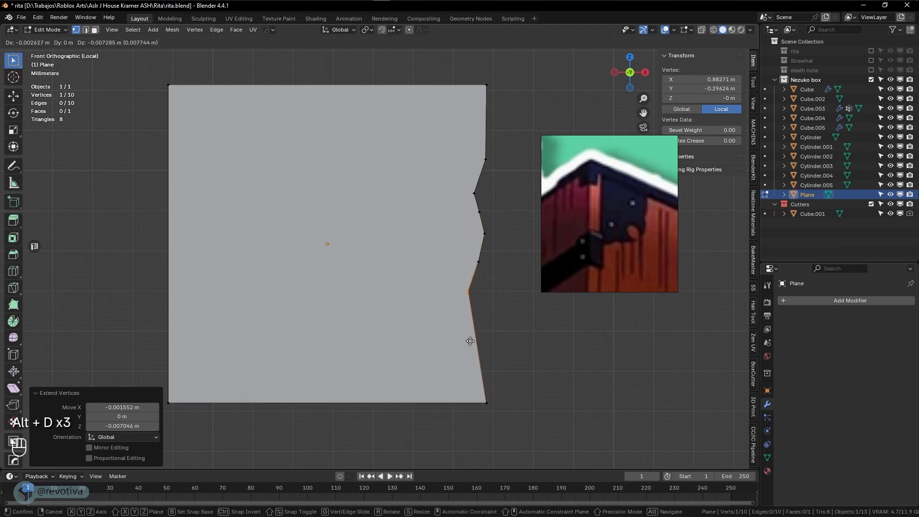
pyautogui.click(469, 340)
pyautogui.hotkey('alt', 'd')
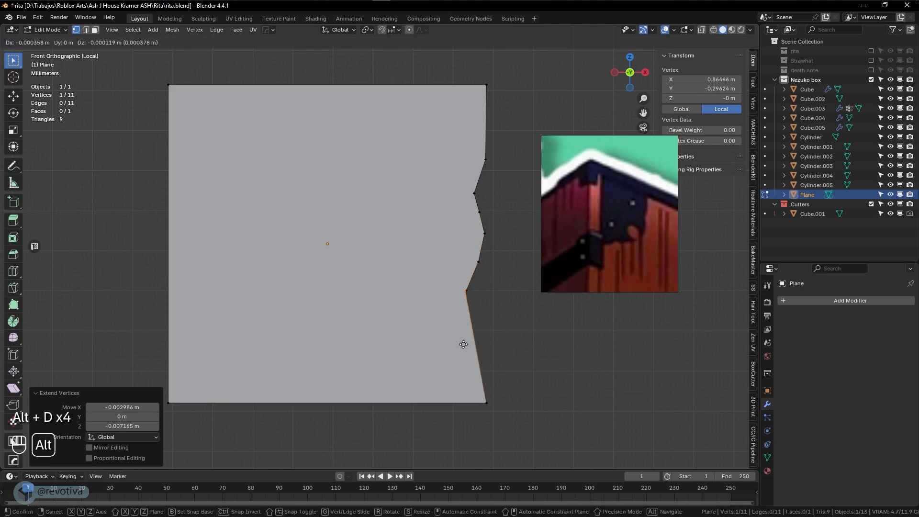
pyautogui.click(447, 358)
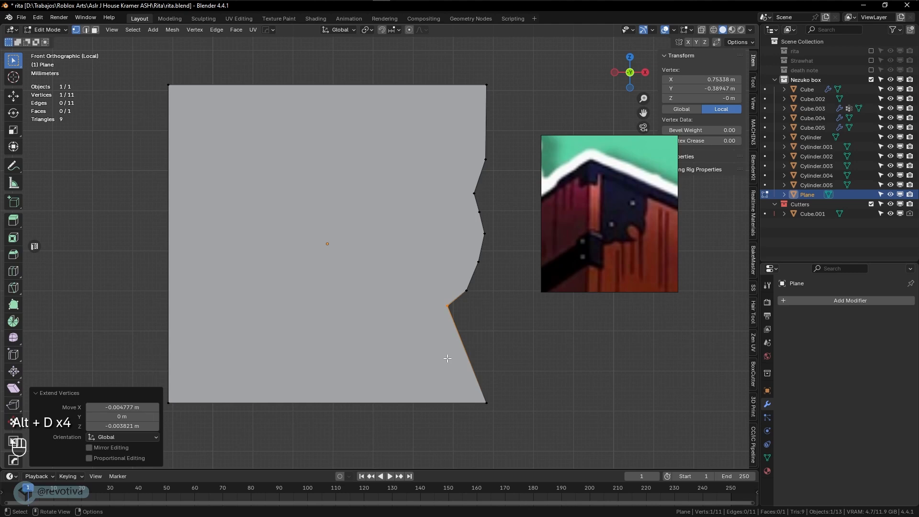
# Continue the vertex chain up and around a curled loop, exiting just below it
pyautogui.hotkey('alt', 'd')
pyautogui.click(454, 325)
pyautogui.hotkey('alt', 'd')
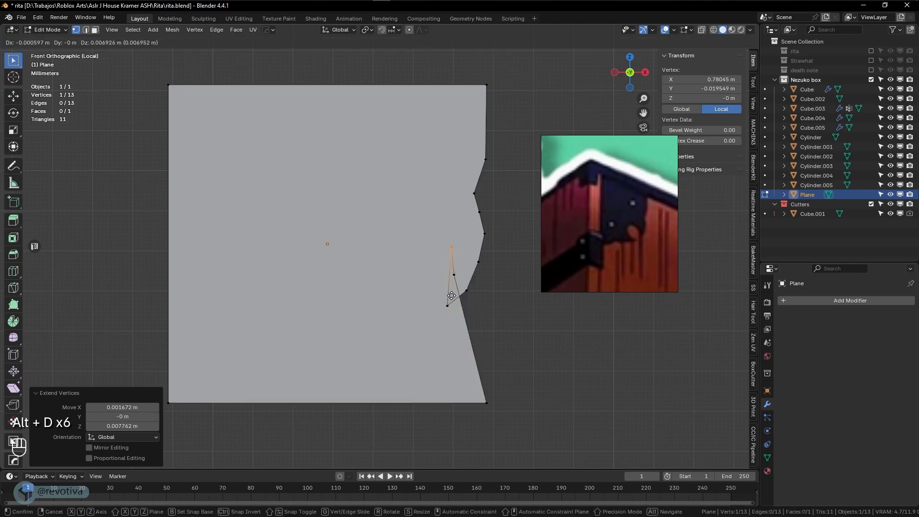
pyautogui.click(449, 293)
pyautogui.hotkey('alt', 'd')
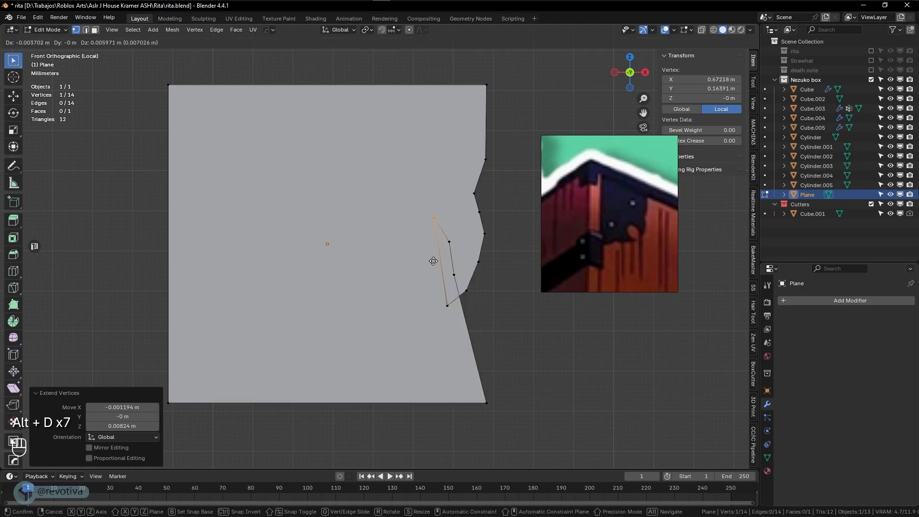
pyautogui.click(433, 267)
pyautogui.hotkey('alt', 'd')
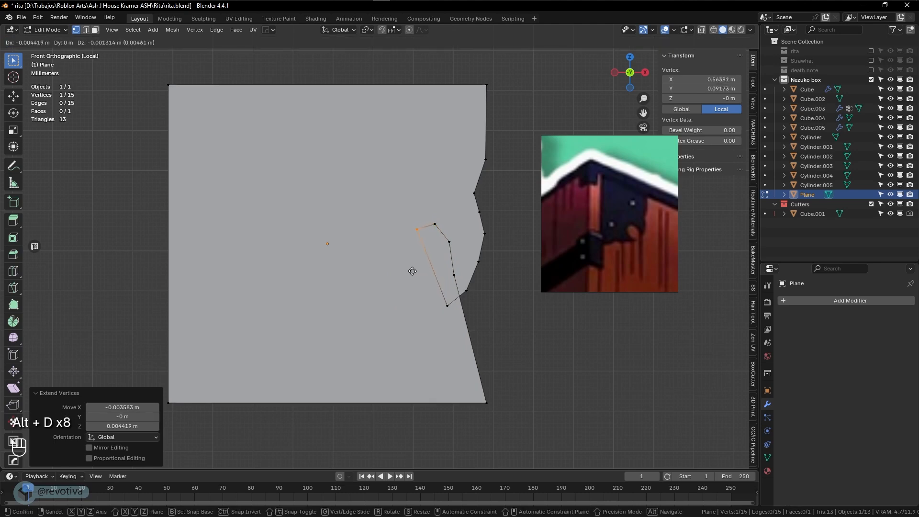
pyautogui.click(401, 262)
pyautogui.hotkey('alt', 'd')
pyautogui.click(373, 285)
pyautogui.hotkey('alt', 'd')
pyautogui.click(363, 328)
pyautogui.hotkey('alt', 'd')
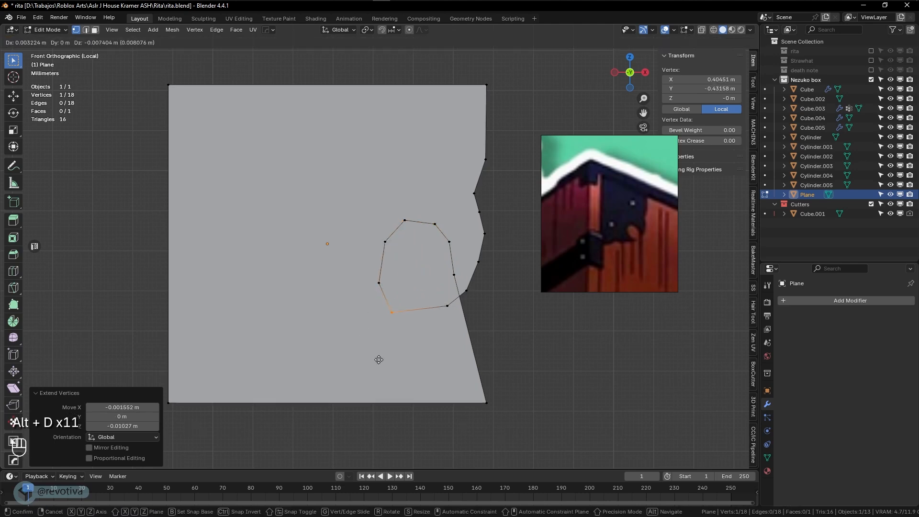
pyautogui.click(381, 361)
pyautogui.hotkey('alt', 'd')
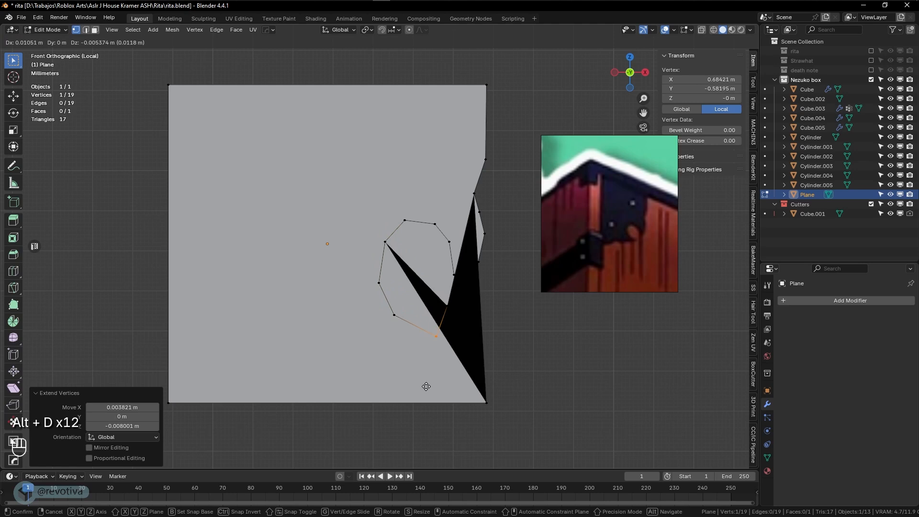
pyautogui.click(426, 387)
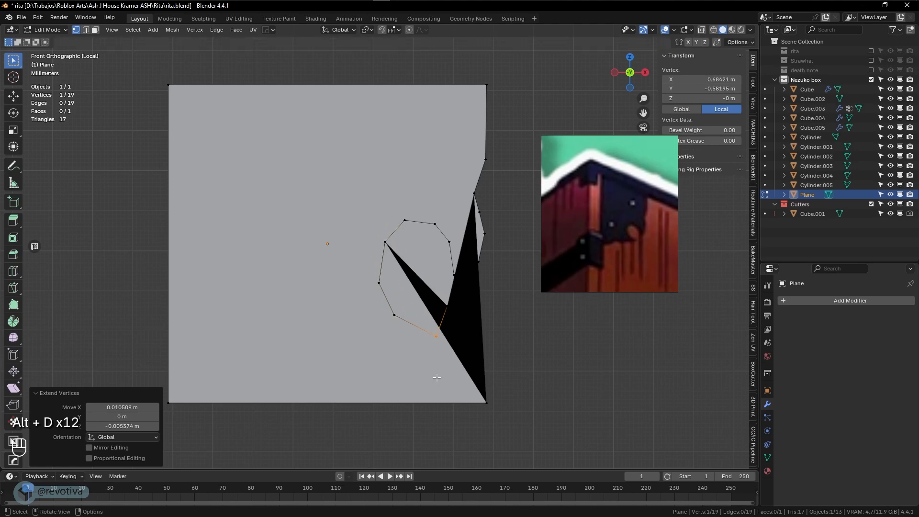
# Sweep the chain along the bottom edge to the left side, then grab the bottom-right corner vertex
pyautogui.hotkey('alt', 'd')
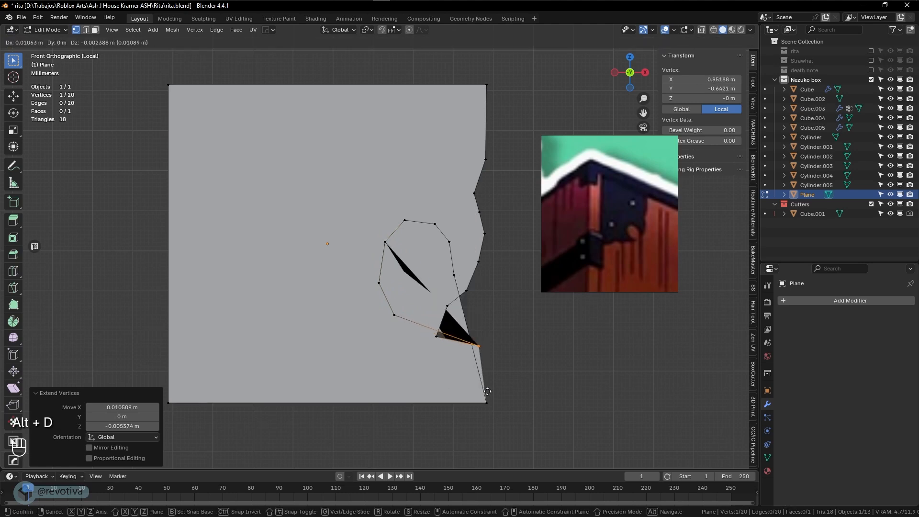
pyautogui.click(487, 391)
pyautogui.hotkey('alt', 'd')
pyautogui.click(459, 417)
pyautogui.hotkey('alt', 'd')
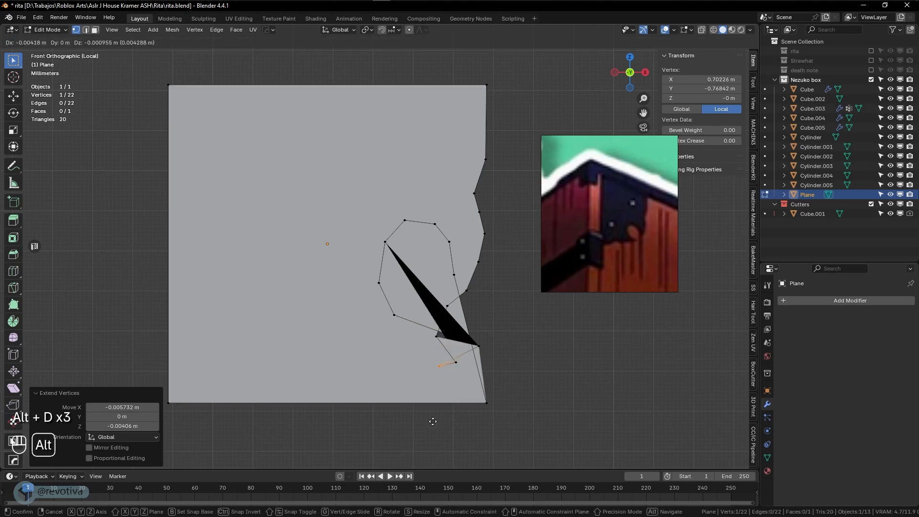
pyautogui.click(413, 428)
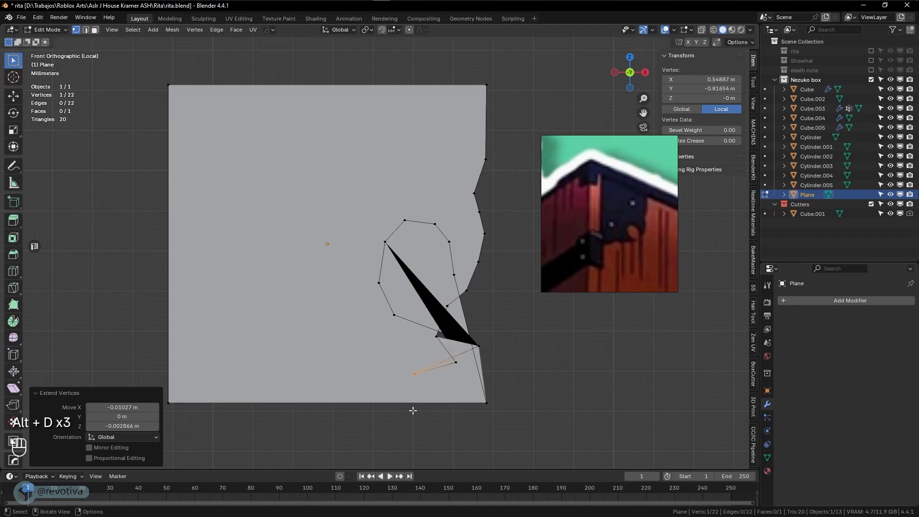
pyautogui.hotkey('alt', 'd')
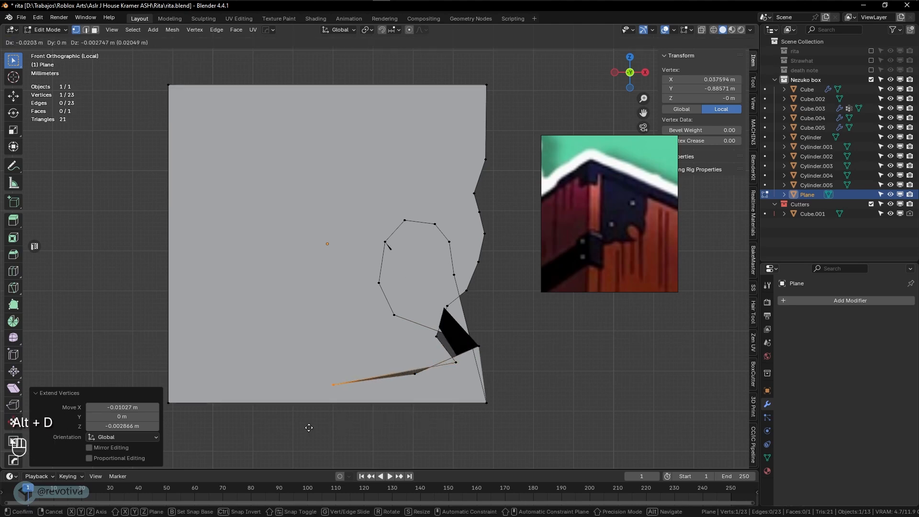
pyautogui.click(329, 429)
pyautogui.hotkey('alt', 'd')
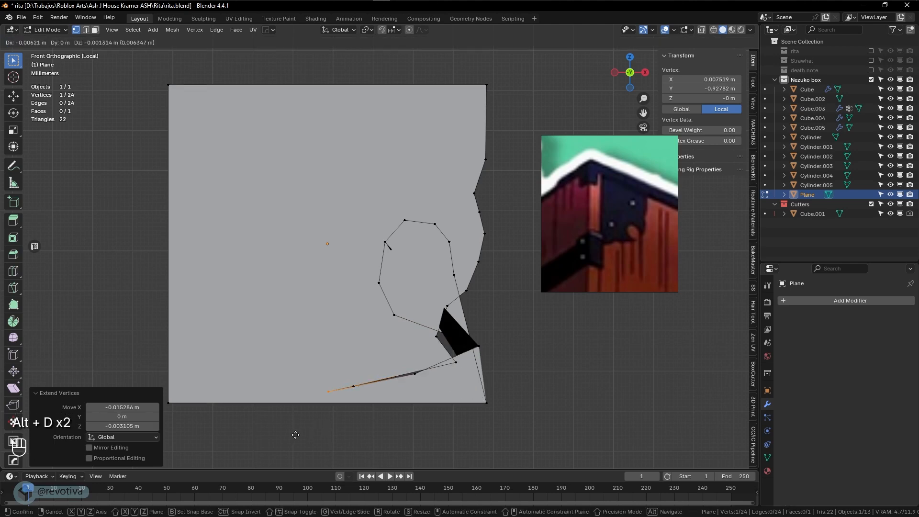
pyautogui.click(248, 436)
pyautogui.hotkey('alt', 'd')
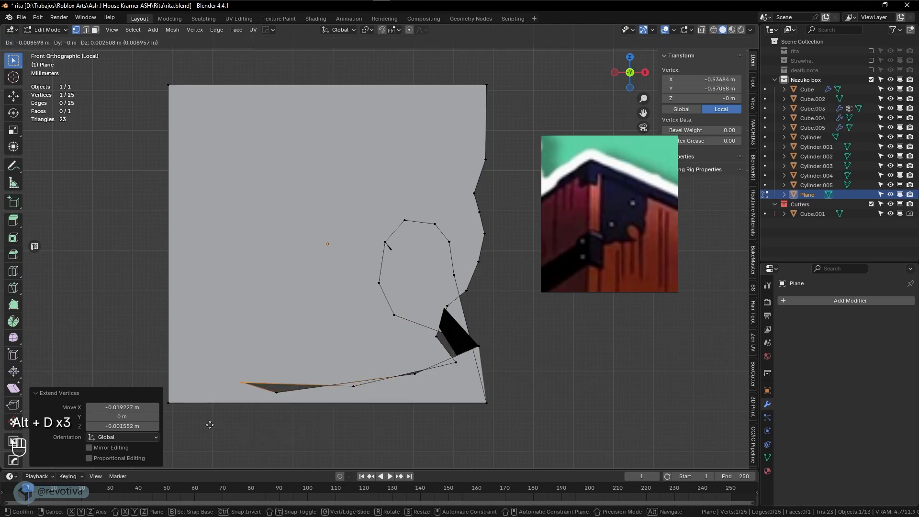
pyautogui.click(199, 425)
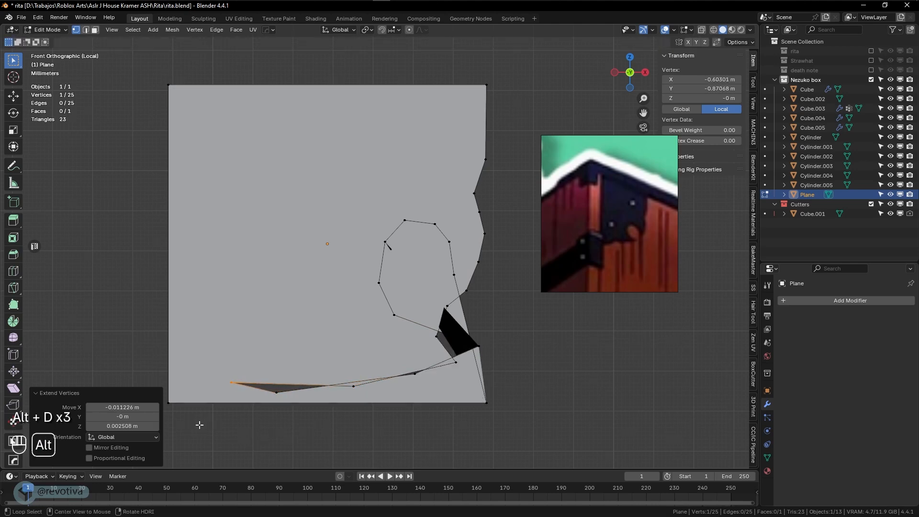
pyautogui.hotkey('alt', 'd')
pyautogui.click(145, 388)
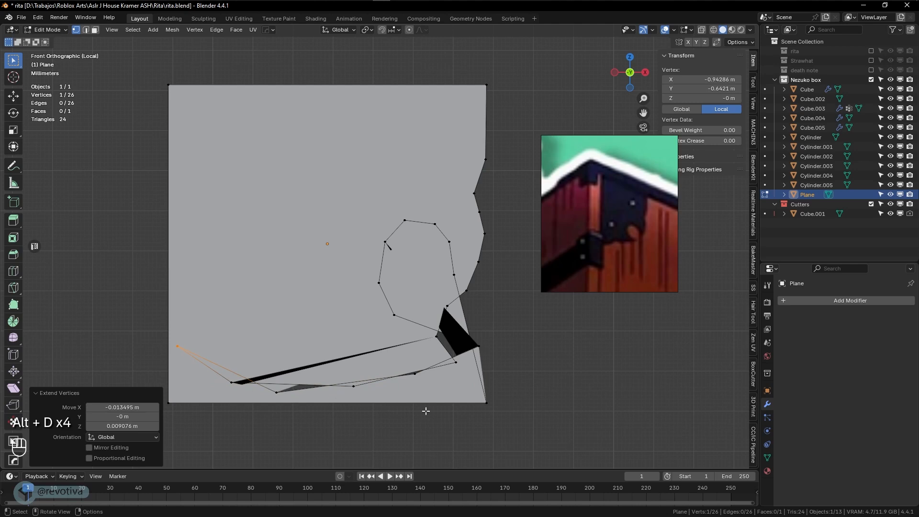
pyautogui.click(495, 404)
pyautogui.press('g')
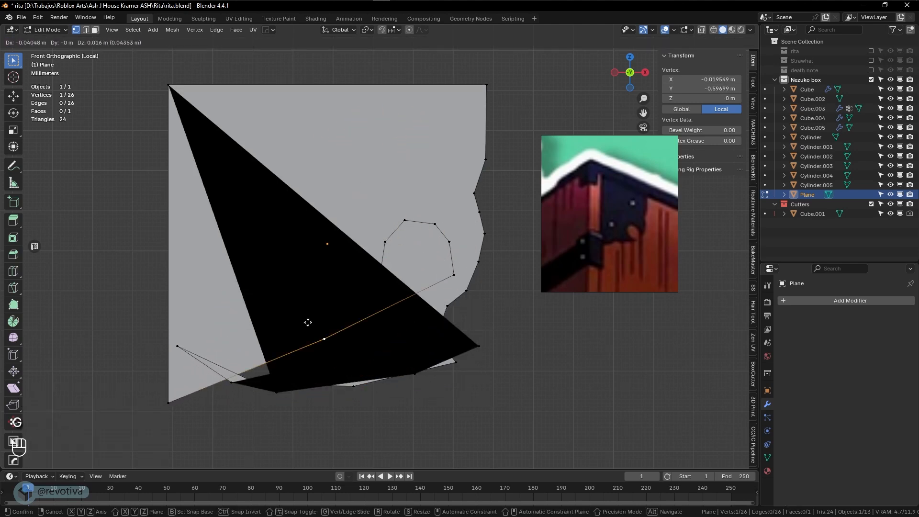
# Drop the bottom-right corner lower and right, and nudge a lower-notch vertex up
pyautogui.click(533, 412)
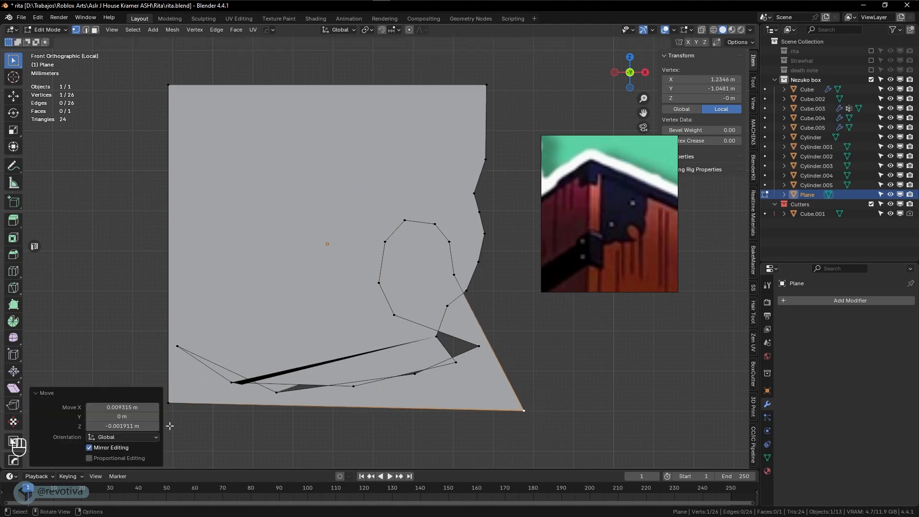
pyautogui.click(481, 348)
pyautogui.press('g')
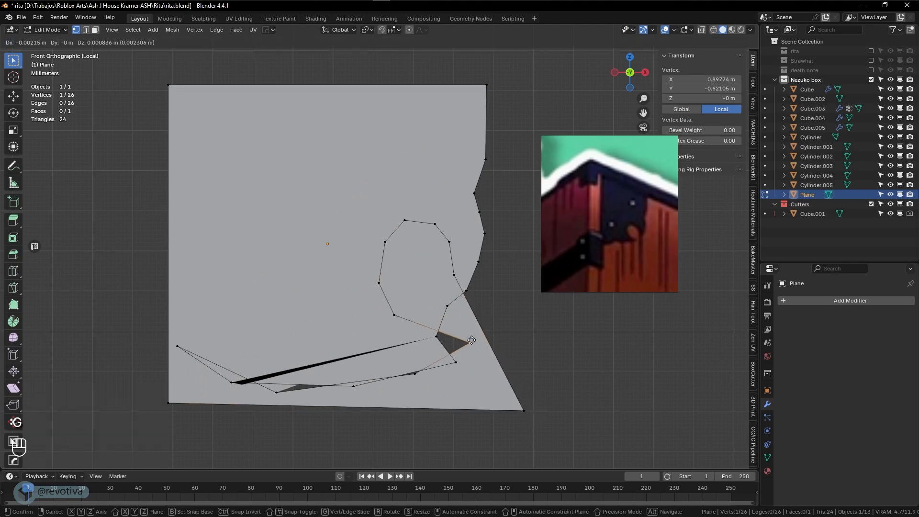
pyautogui.click(480, 340)
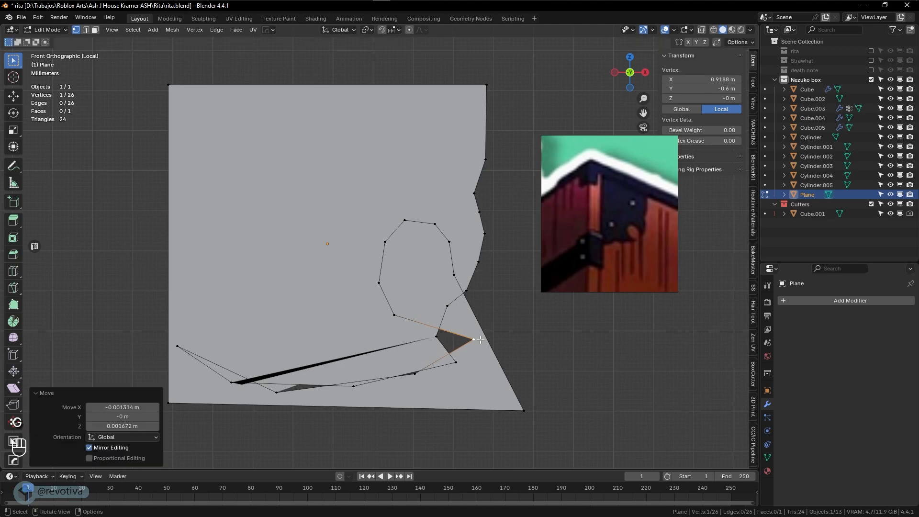
pyautogui.press('x')
pyautogui.click(446, 307)
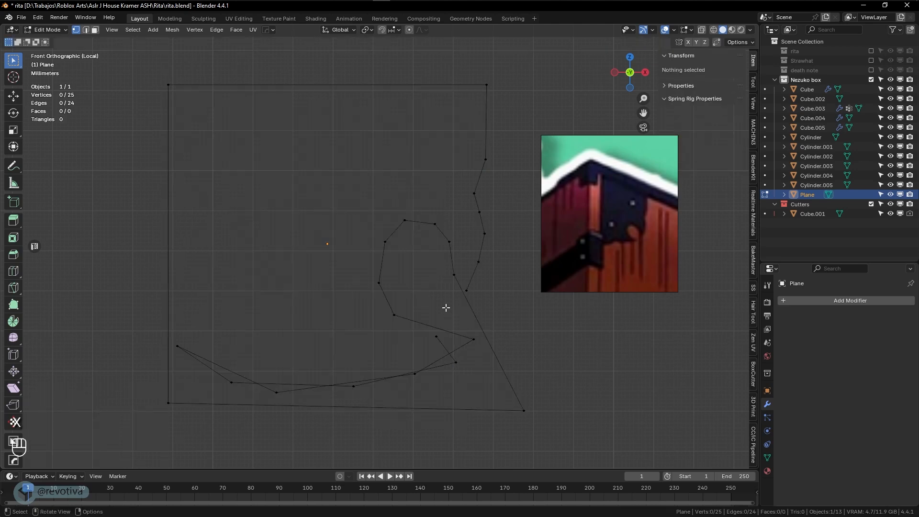
pyautogui.hotkey('ctrl', 'z')
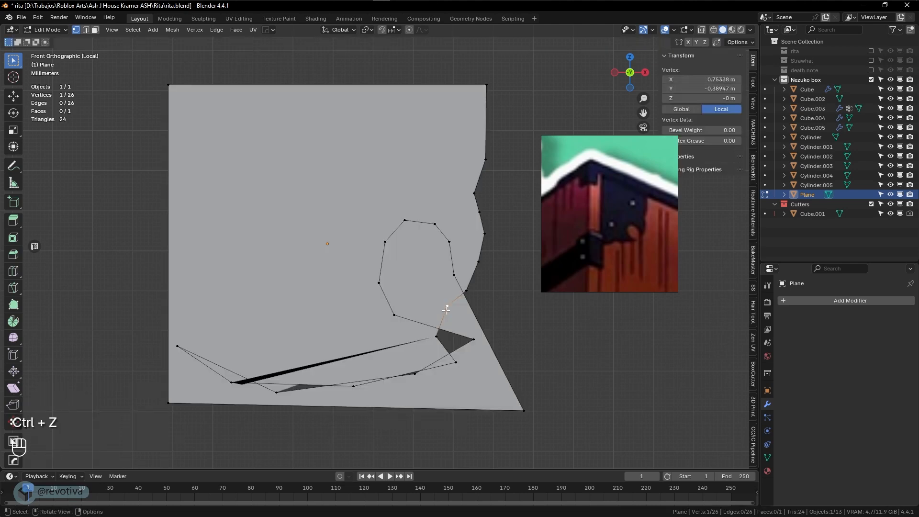
# Raise three vertices of the bottom sweep upward into line
pyautogui.click(231, 384)
pyautogui.press('g')
pyautogui.click(259, 335)
pyautogui.click(354, 386)
pyautogui.press('g')
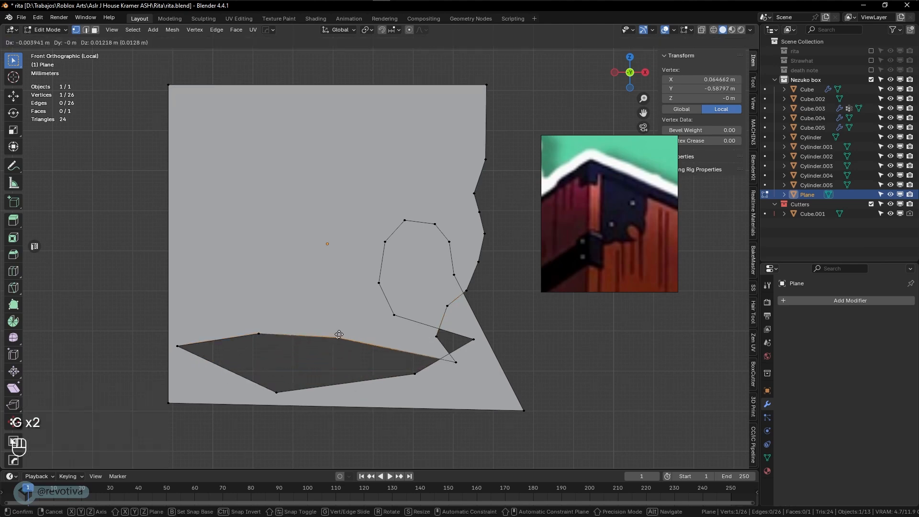
pyautogui.click(337, 333)
pyautogui.click(456, 362)
pyautogui.press('g')
pyautogui.click(385, 343)
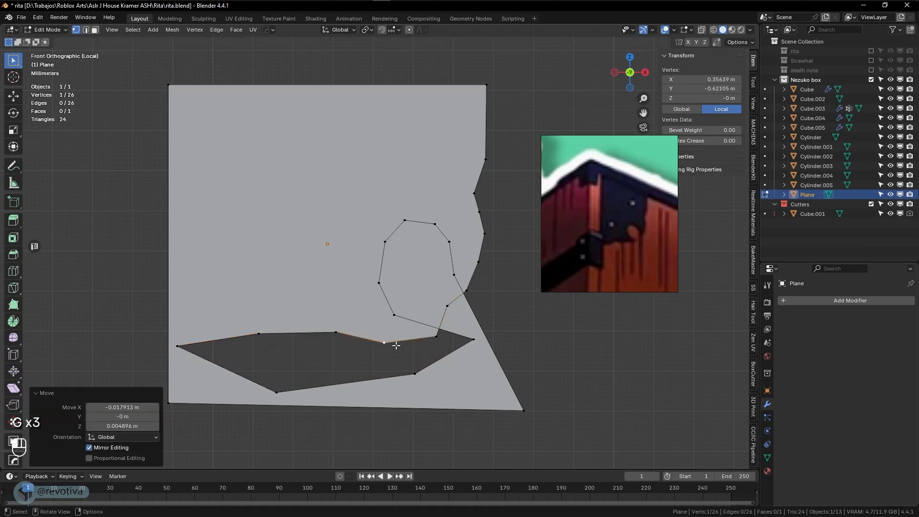
# Lift the vertex at the loop's base and push its neighbour toward the right edge
pyautogui.click(435, 337)
pyautogui.press('g')
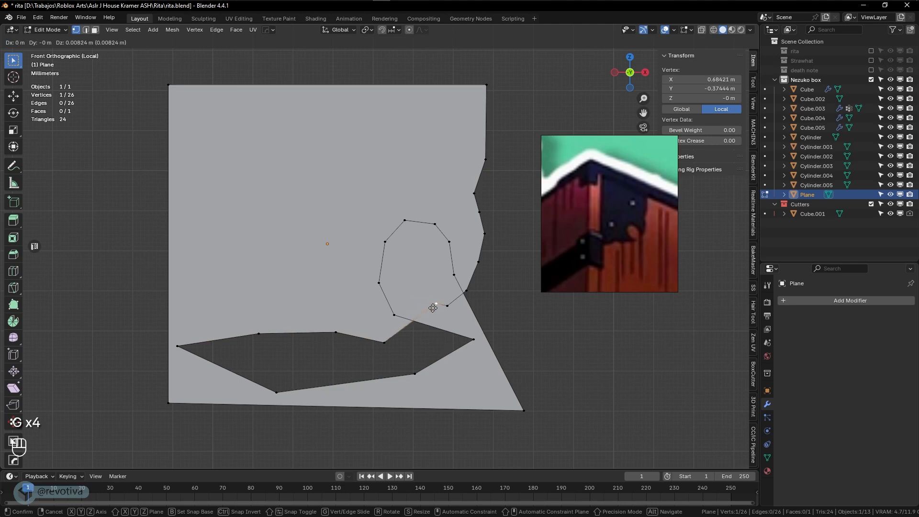
pyautogui.click(461, 271)
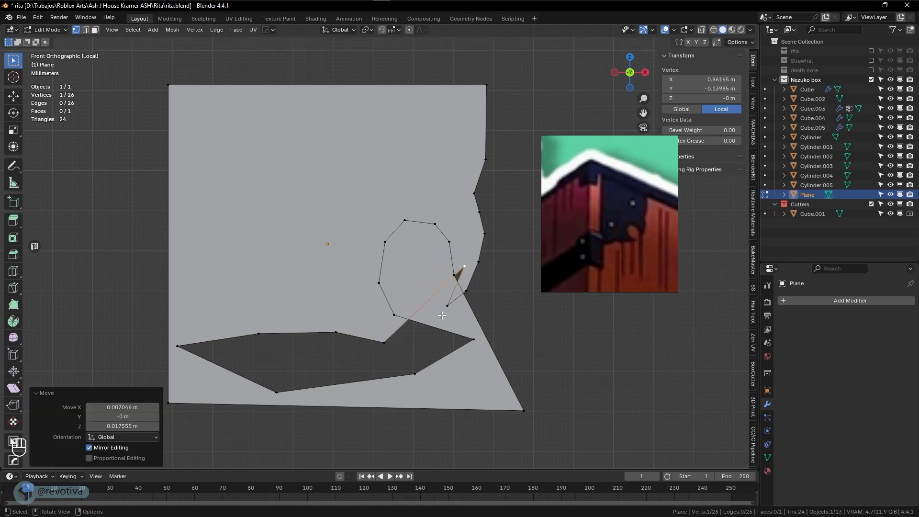
pyautogui.click(447, 305)
pyautogui.press('g')
pyautogui.click(479, 306)
# Reposition the remaining sliver vertices to narrow the notch into a point
pyautogui.click(474, 294)
pyautogui.press('g')
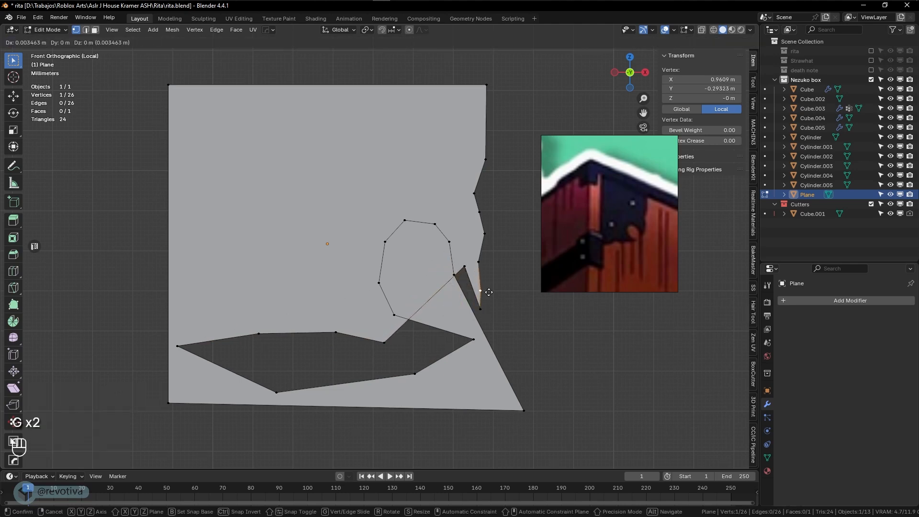
pyautogui.click(490, 292)
pyautogui.press('g')
pyautogui.click(506, 271)
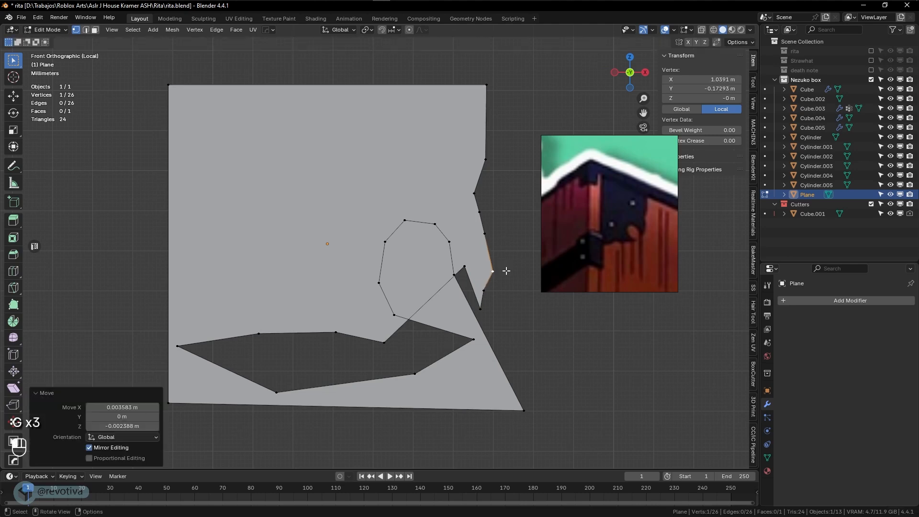
pyautogui.click(481, 309)
pyautogui.press('g')
pyautogui.click(476, 303)
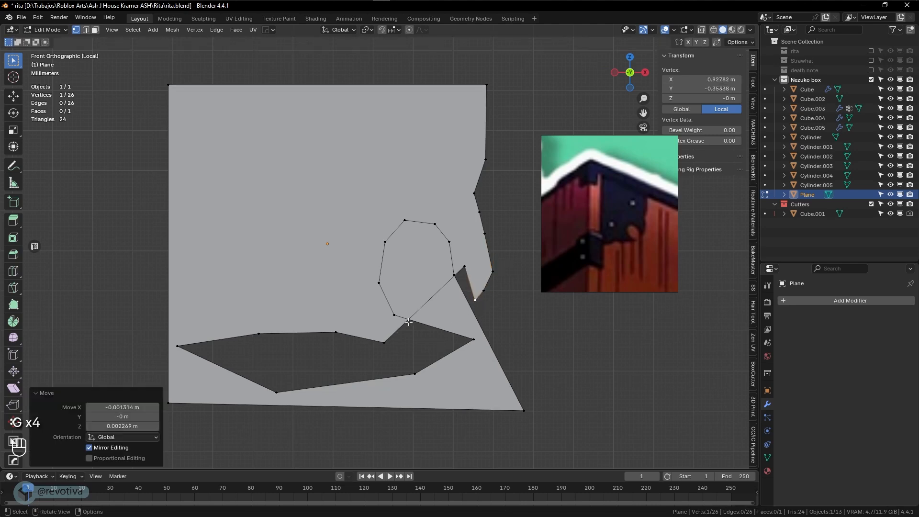
pyautogui.click(452, 283)
pyautogui.press('g')
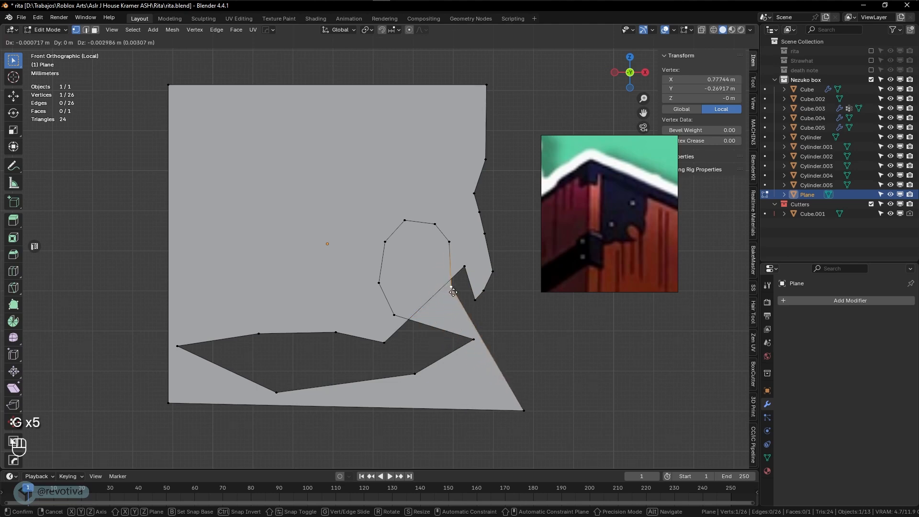
pyautogui.click(461, 297)
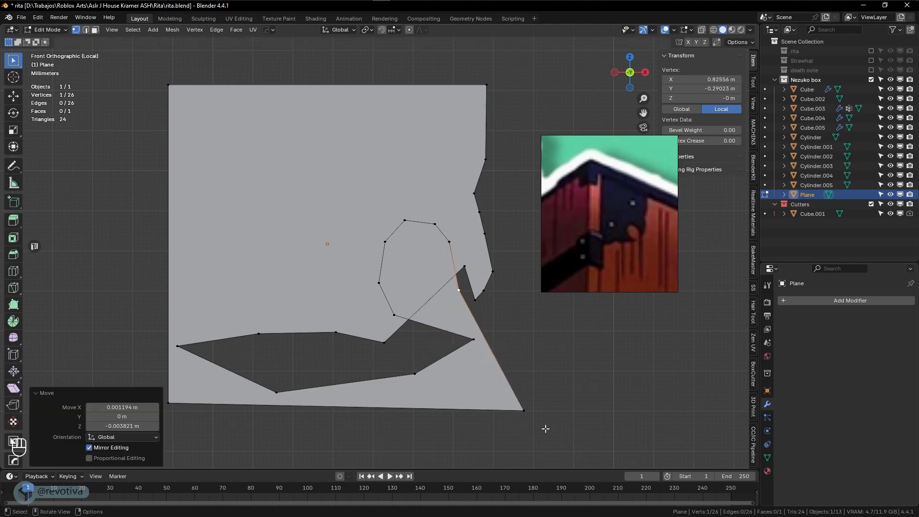
# Delete the bottom-right corner vertex and the stray vertex beside the cut-out
pyautogui.press('x')
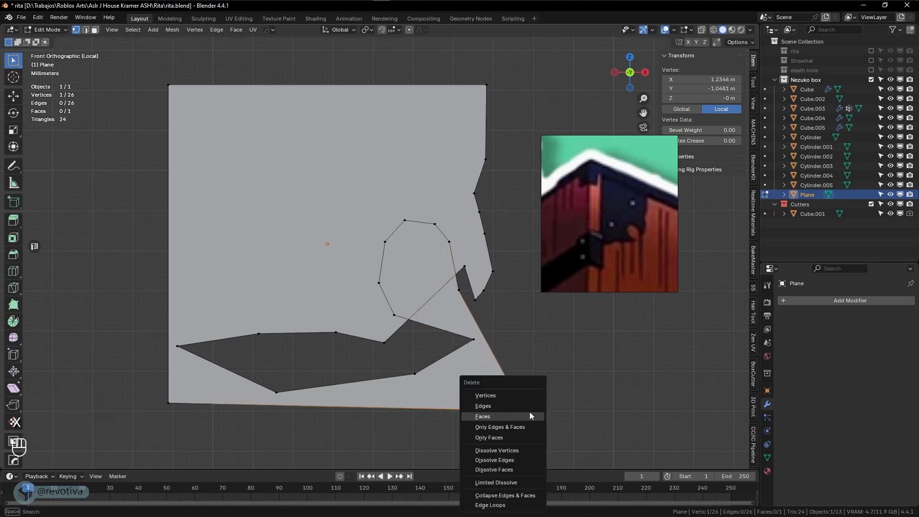
pyautogui.click(510, 394)
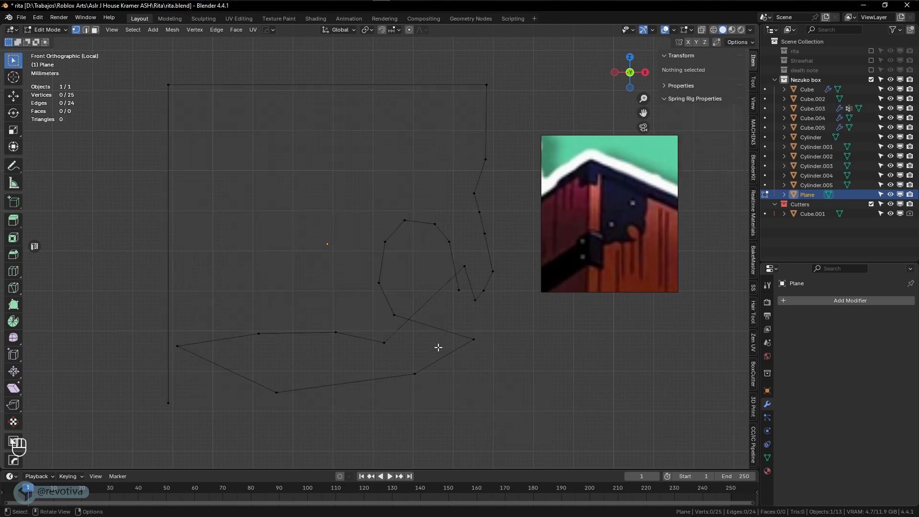
pyautogui.click(466, 267)
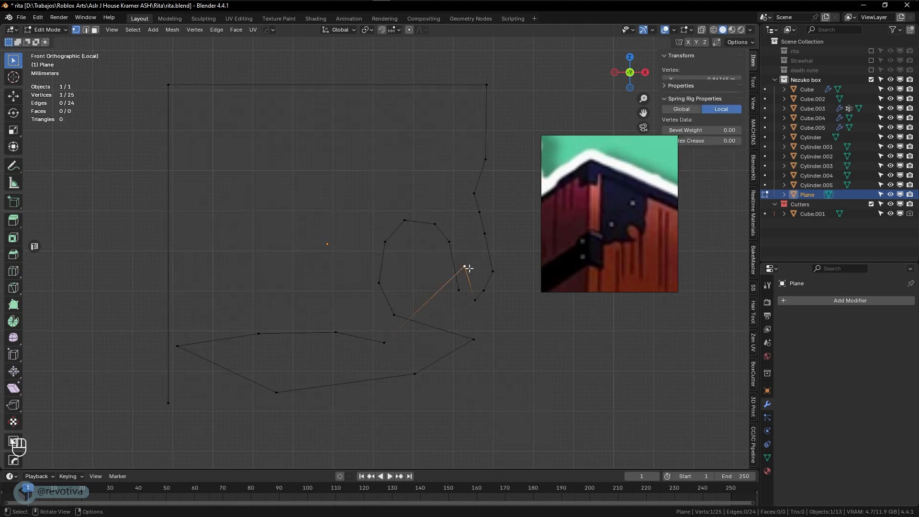
pyautogui.press('x')
pyautogui.click(468, 267)
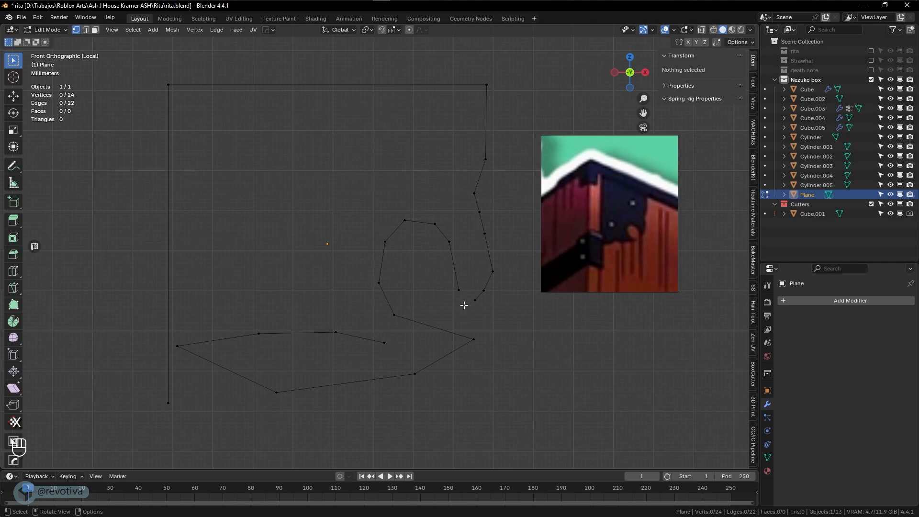
# Merge two cut-out vertices At Last at the notch tip
pyautogui.moveTo(447, 253); pyautogui.dragTo(463, 265)
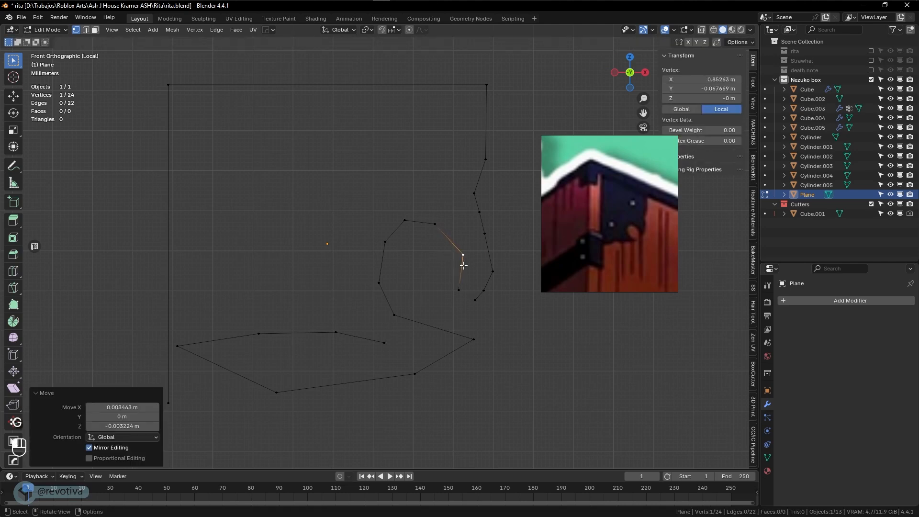
pyautogui.keyDown('shift'); pyautogui.click(464, 293); pyautogui.keyUp('shift')
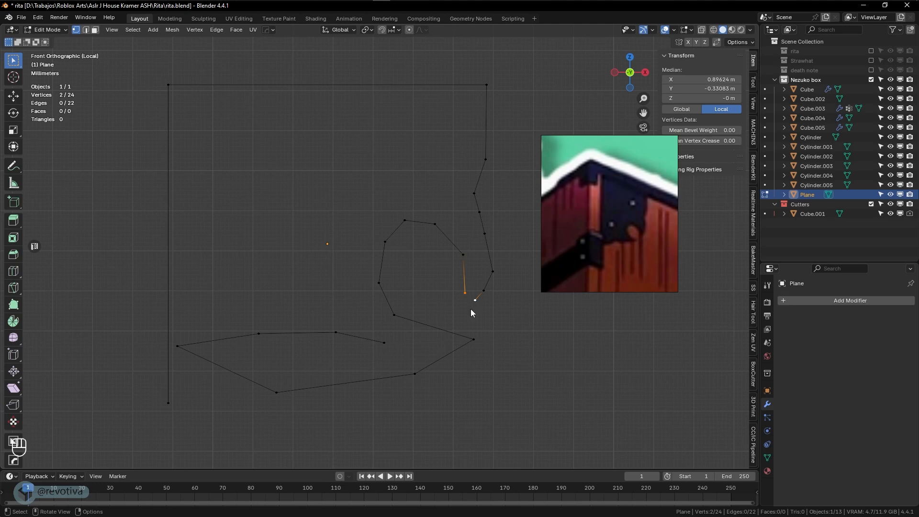
pyautogui.press('m')
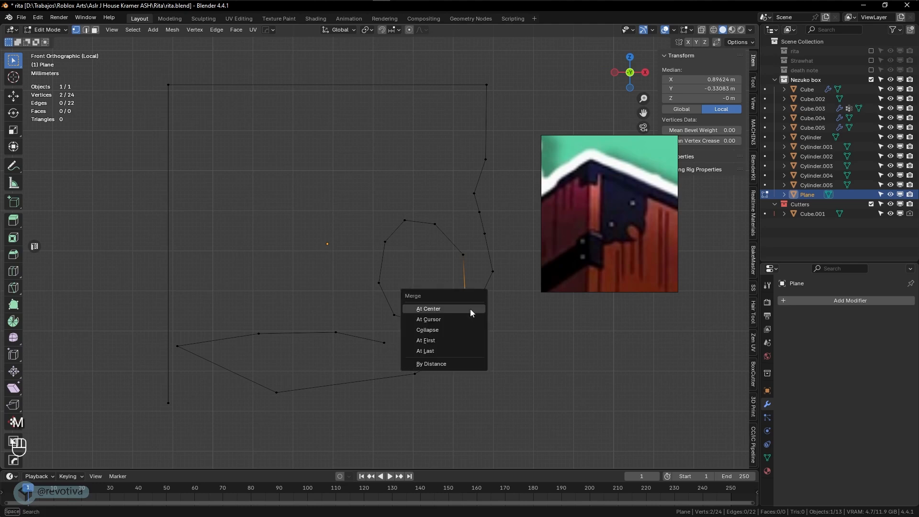
pyautogui.click(438, 352)
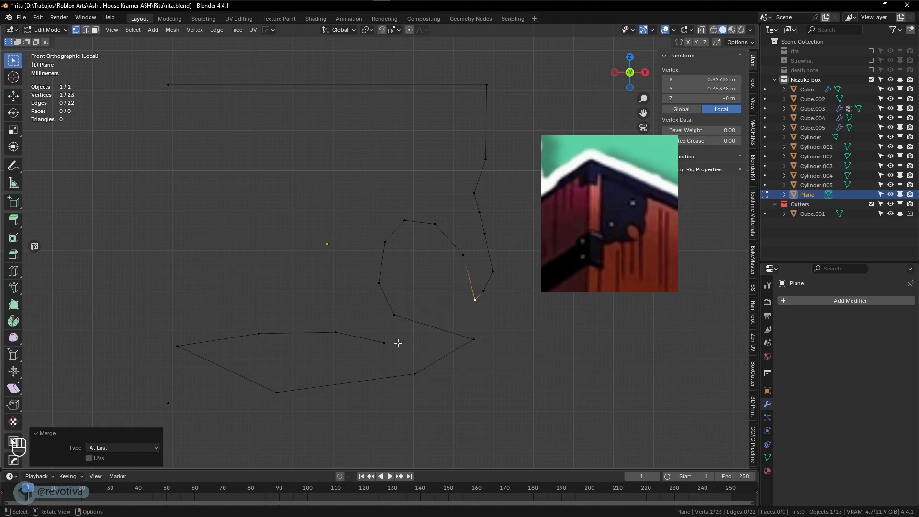
# Reshape the cut-out's lower curve by moving the merged vertex and two curve vertices
pyautogui.press('g')
pyautogui.click(374, 285)
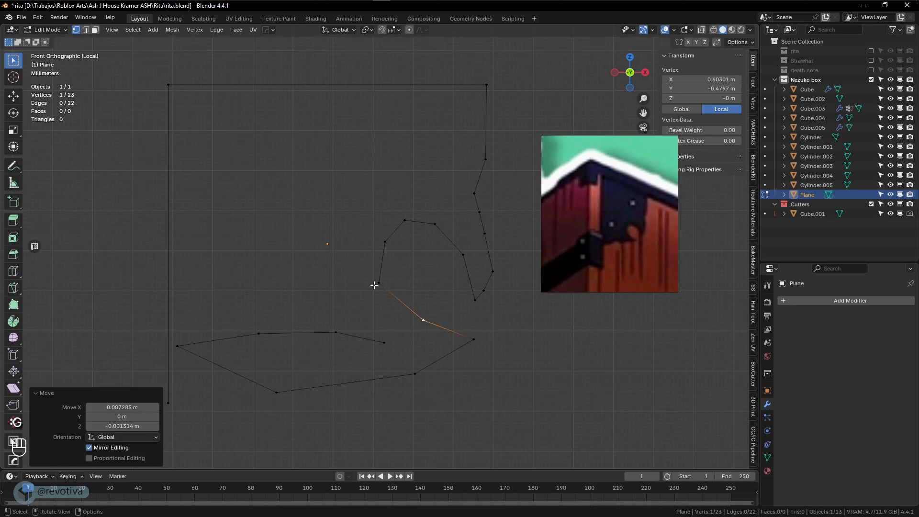
pyautogui.press('g')
pyautogui.click(373, 308)
pyautogui.press('g')
pyautogui.click(423, 344)
pyautogui.click(388, 345)
pyautogui.press('g')
pyautogui.click(362, 361)
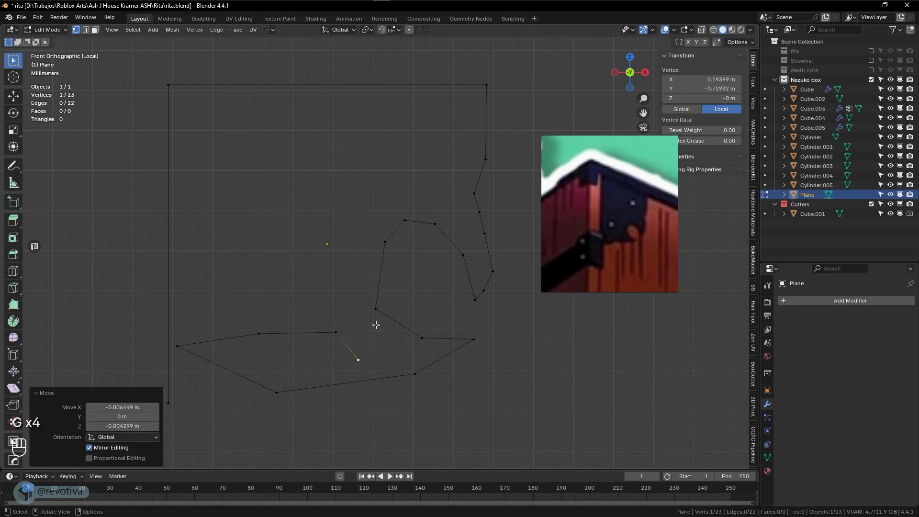
pyautogui.click(379, 313)
pyautogui.press('g')
pyautogui.click(399, 352)
# Pull the cut-out's lower and left-side vertices up and to the left
pyautogui.press('g')
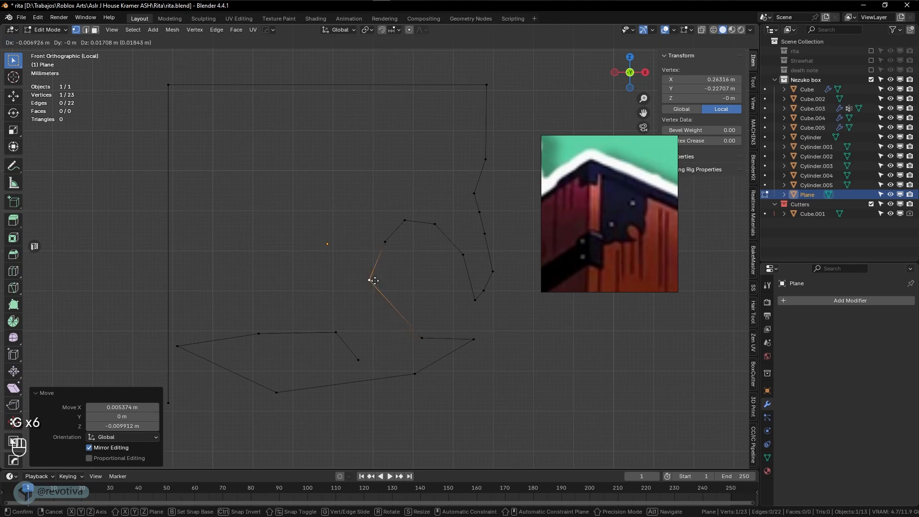
pyautogui.click(376, 290)
pyautogui.click(422, 339)
pyautogui.press('g')
pyautogui.click(376, 322)
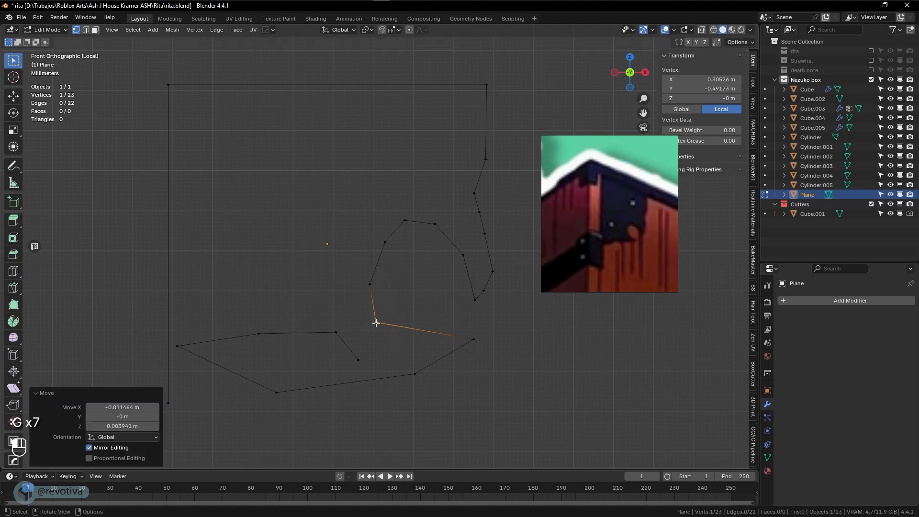
pyautogui.press('g')
pyautogui.click(370, 286)
pyautogui.press('g')
pyautogui.click(359, 270)
# Shift the lower-edge vertices left and raise the lowest point to the right tip
pyautogui.click(379, 319)
pyautogui.press('g')
pyautogui.click(372, 320)
pyautogui.click(473, 339)
pyautogui.press('g')
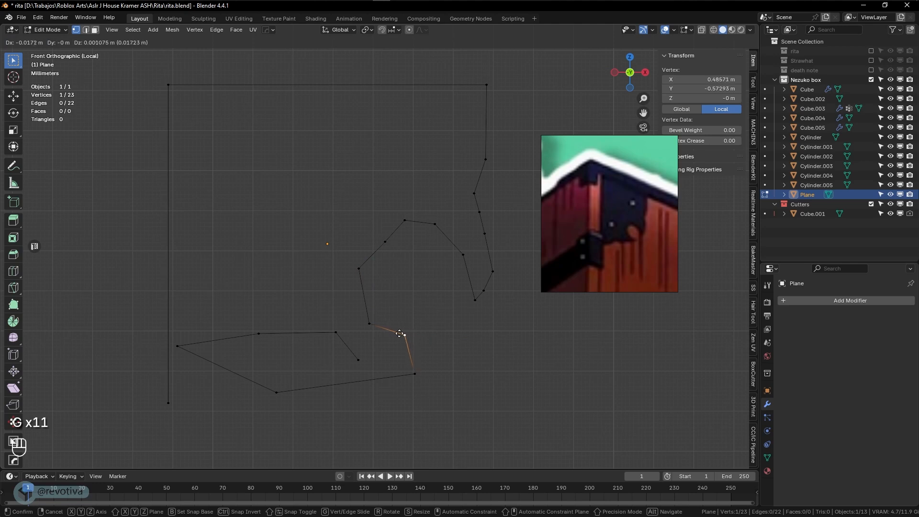
pyautogui.click(397, 336)
pyautogui.click(412, 370)
pyautogui.press('g')
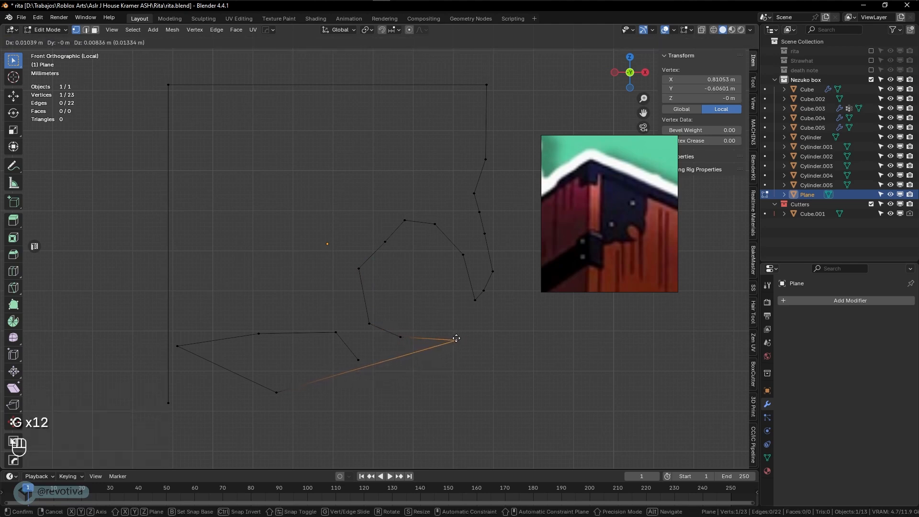
pyautogui.click(455, 339)
# Rearrange the lower outline's vertices into a smooth downward sweep
pyautogui.click(277, 393)
pyautogui.press('g')
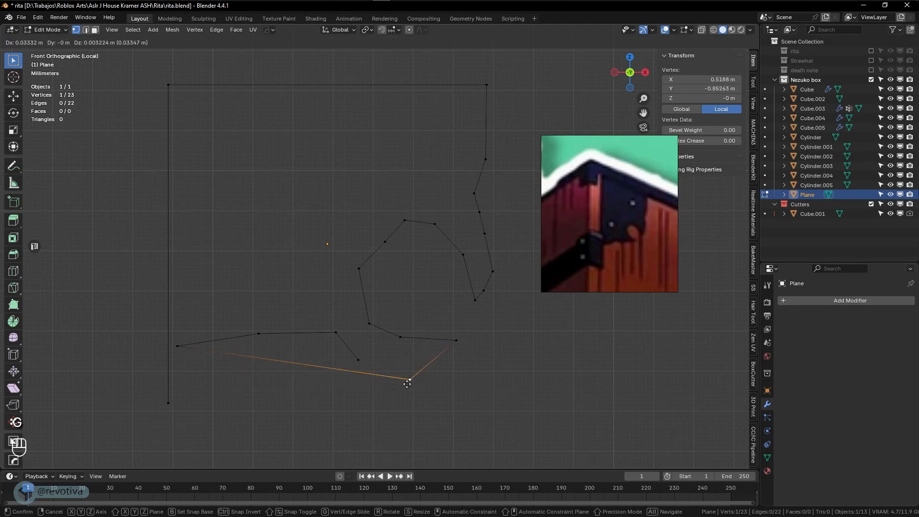
pyautogui.click(404, 361)
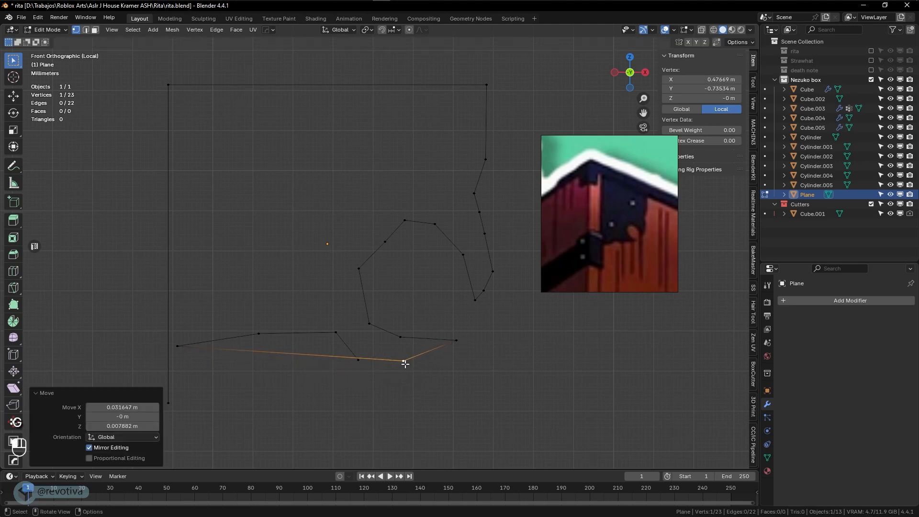
pyautogui.click(184, 352)
pyautogui.press('g')
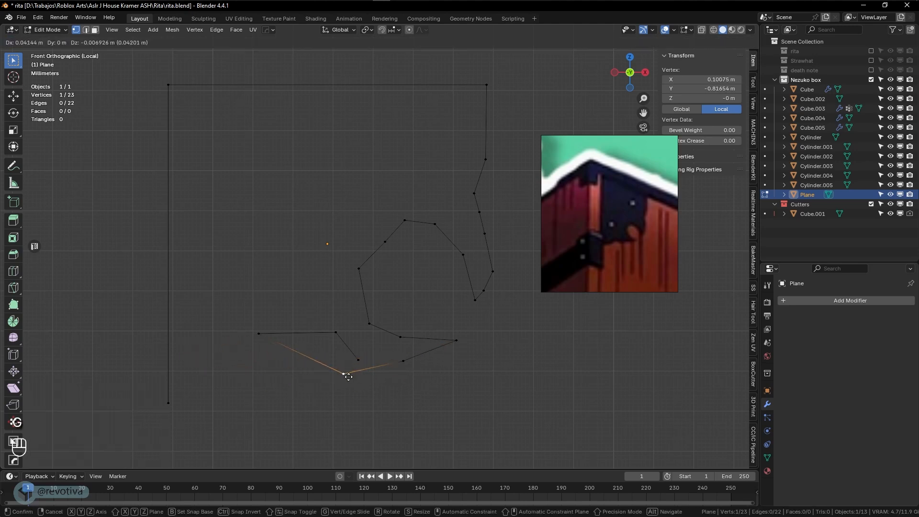
pyautogui.click(354, 376)
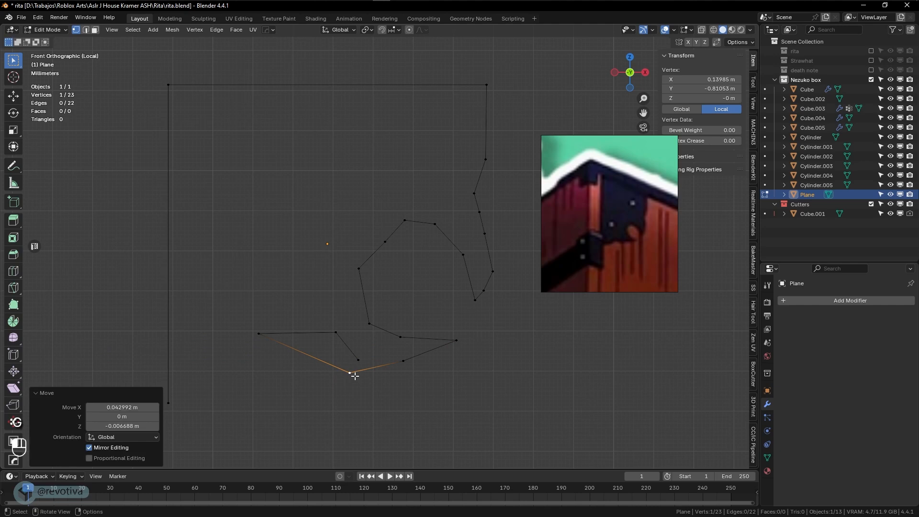
pyautogui.click(258, 336)
pyautogui.press('g')
pyautogui.click(312, 376)
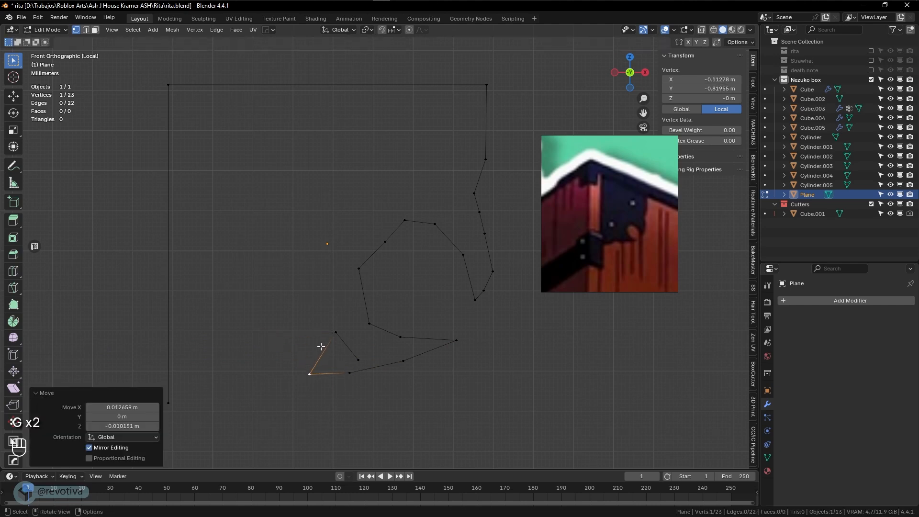
pyautogui.click(335, 333)
pyautogui.press('g')
pyautogui.click(257, 382)
# Extend the lower line with two extruded points to the bottom-left corner and select the corner
pyautogui.click(355, 362)
pyautogui.press('g')
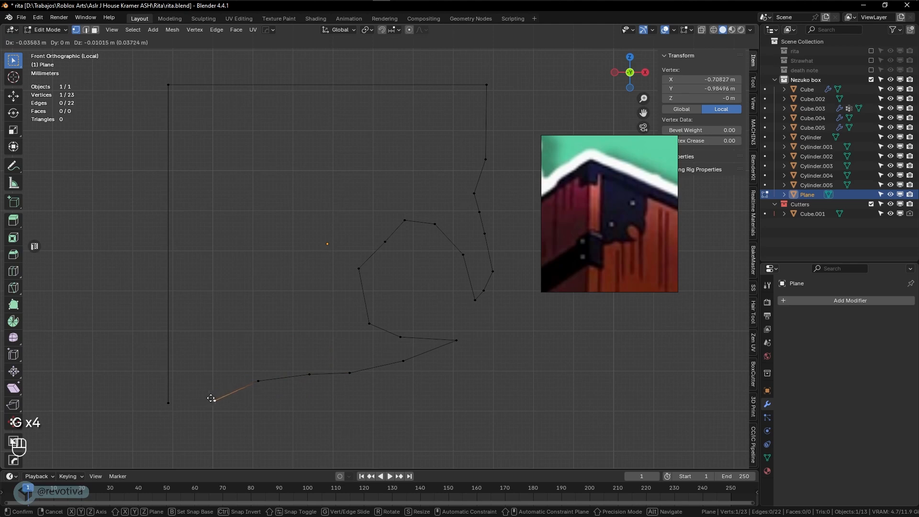
pyautogui.click(230, 390)
pyautogui.press('e')
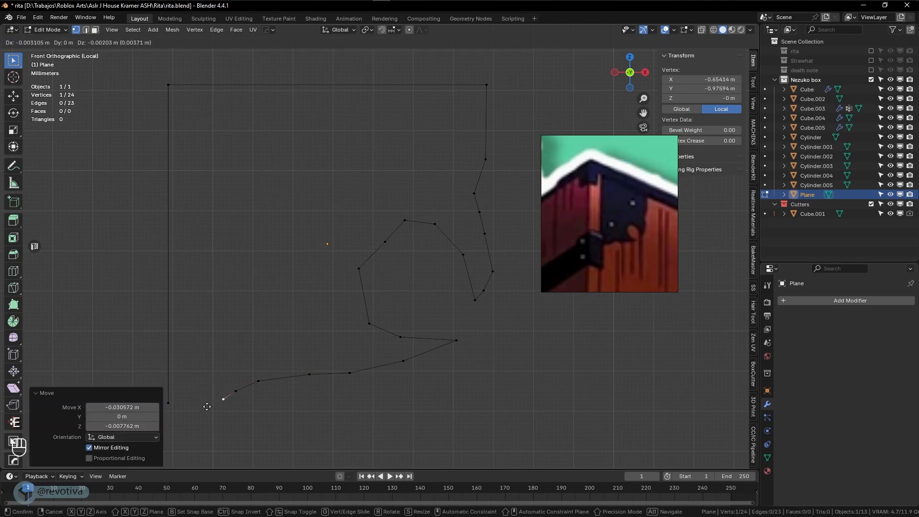
pyautogui.click(194, 407)
pyautogui.press('e')
pyautogui.click(168, 405)
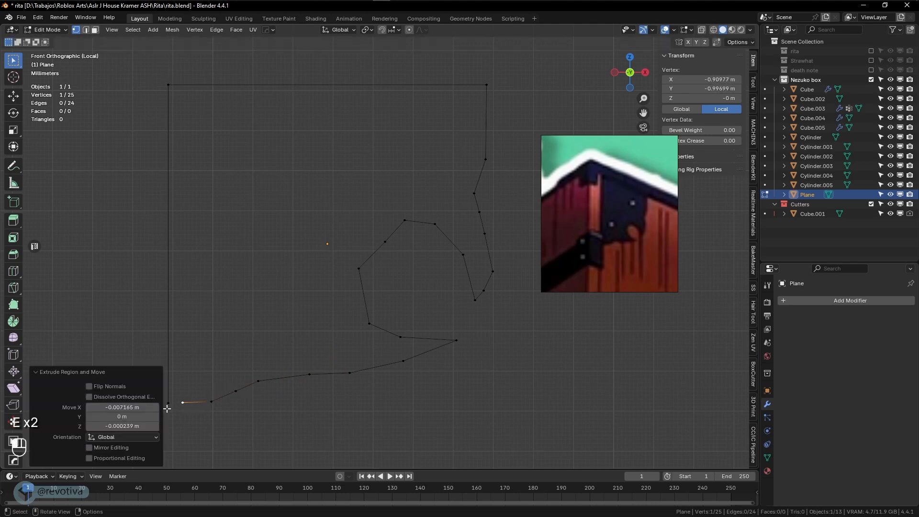
pyautogui.keyDown('shift'); pyautogui.click(170, 404); pyautogui.keyUp('shift')
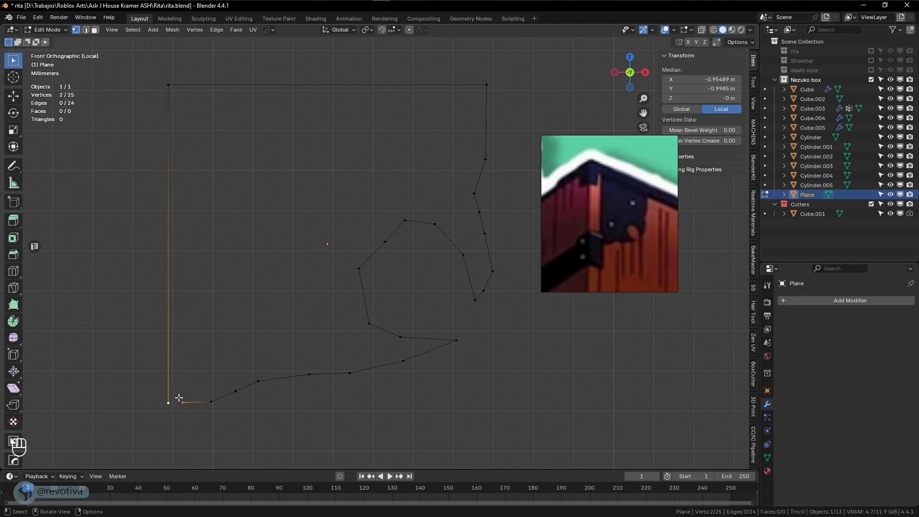
# Close the bracket outline with a final edge and fill it with a face
pyautogui.press('f')
pyautogui.press('a')
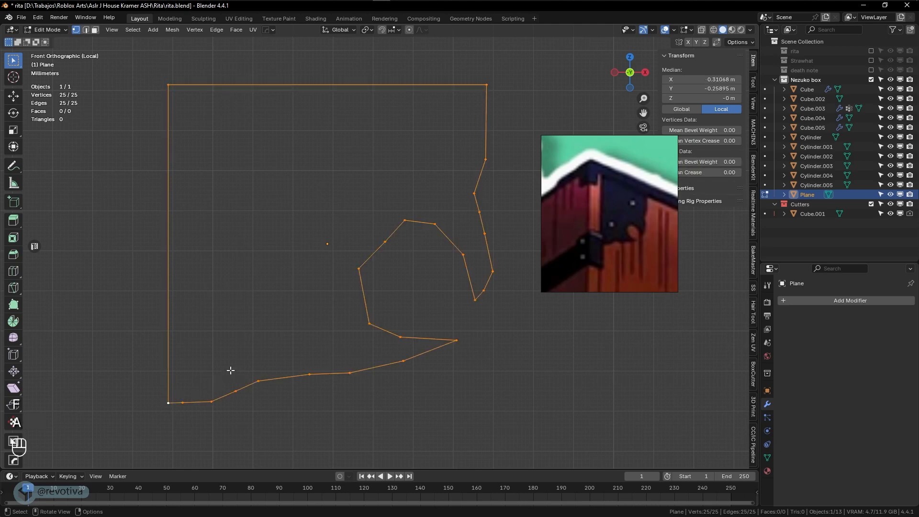
pyautogui.press('f')
# Nudge the bottom-edge and bottom-curve vertices to smooth the outline's lower edge
pyautogui.click(354, 289)
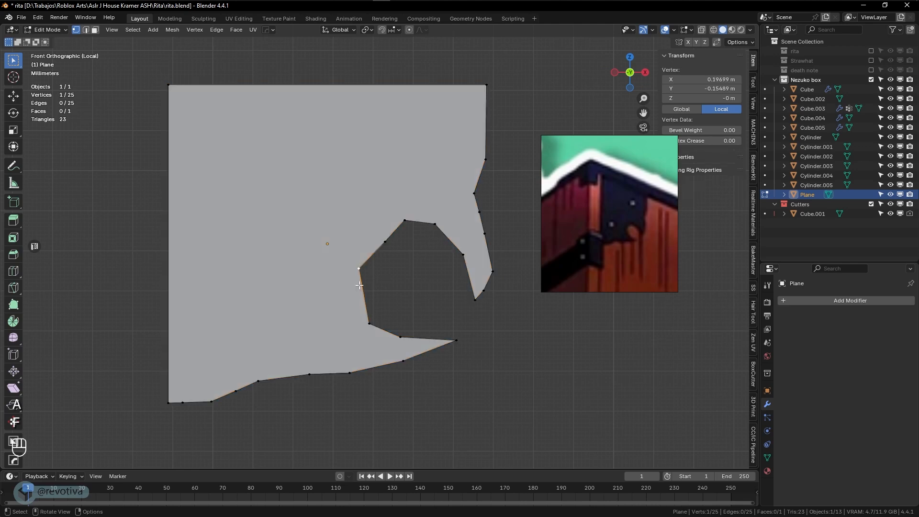
pyautogui.click(258, 380)
pyautogui.press('g')
pyautogui.click(260, 368)
pyautogui.click(309, 374)
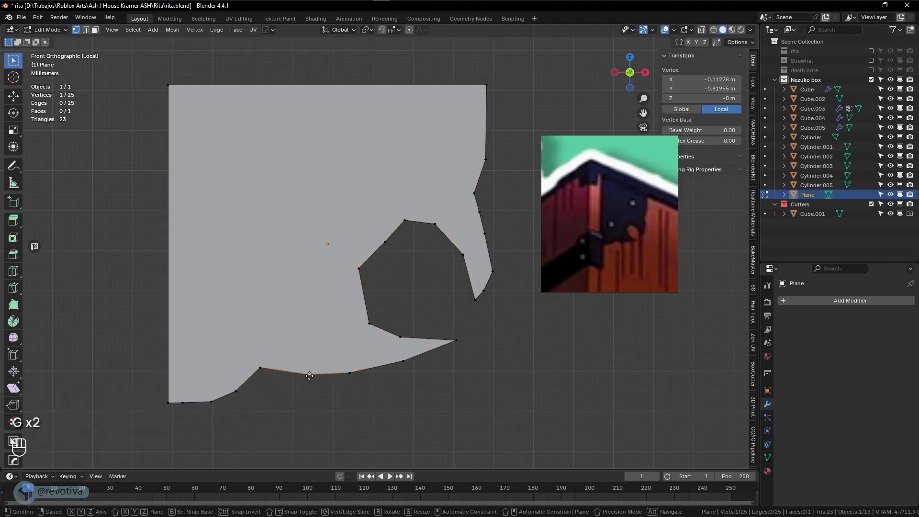
pyautogui.press('g')
pyautogui.click(334, 378)
pyautogui.click(352, 373)
pyautogui.press('g')
pyautogui.click(387, 377)
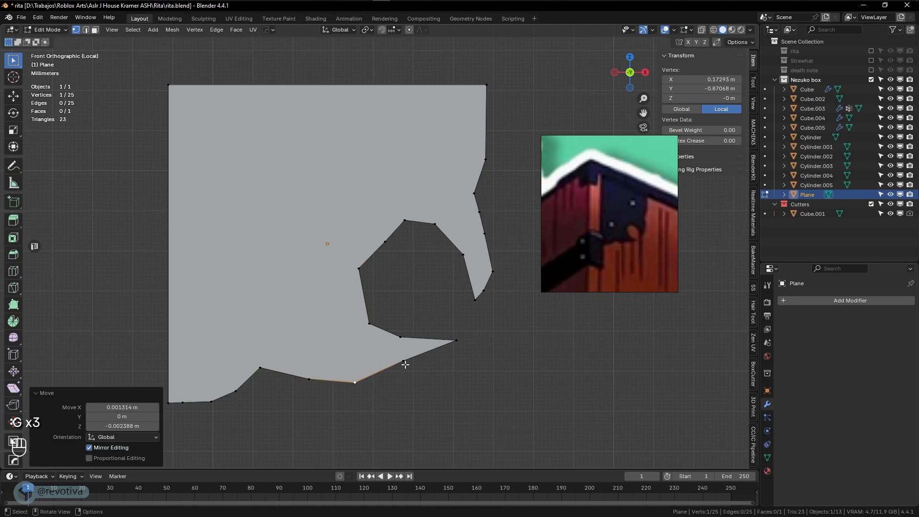
pyautogui.click(404, 363)
pyautogui.press('g')
pyautogui.click(410, 371)
# Subdivide the cut-out's lower-left edge and move the new vertex to round it
pyautogui.click(373, 324)
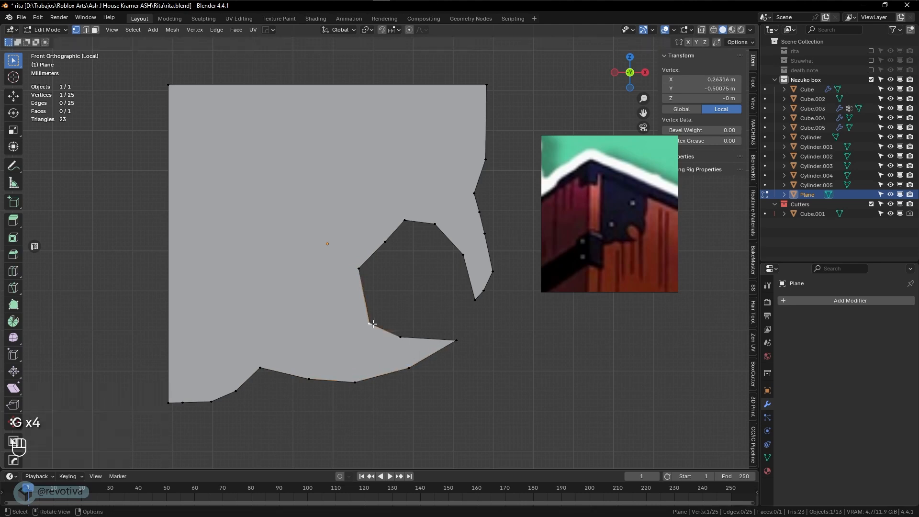
pyautogui.rightClick(363, 284)
pyautogui.click(329, 275)
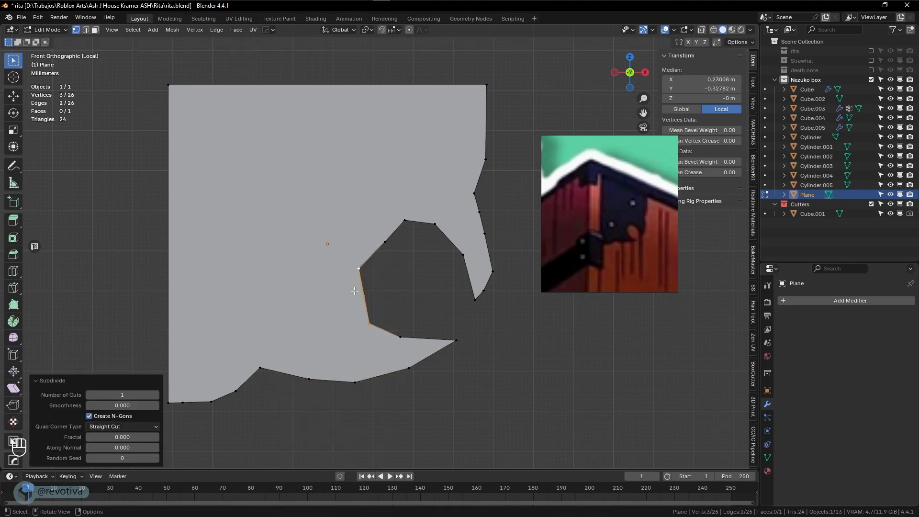
pyautogui.press('g')
pyautogui.click(347, 303)
# Subdivide the inner curve's upper-left edge and move the new midpoint vertex into place
pyautogui.click(359, 269)
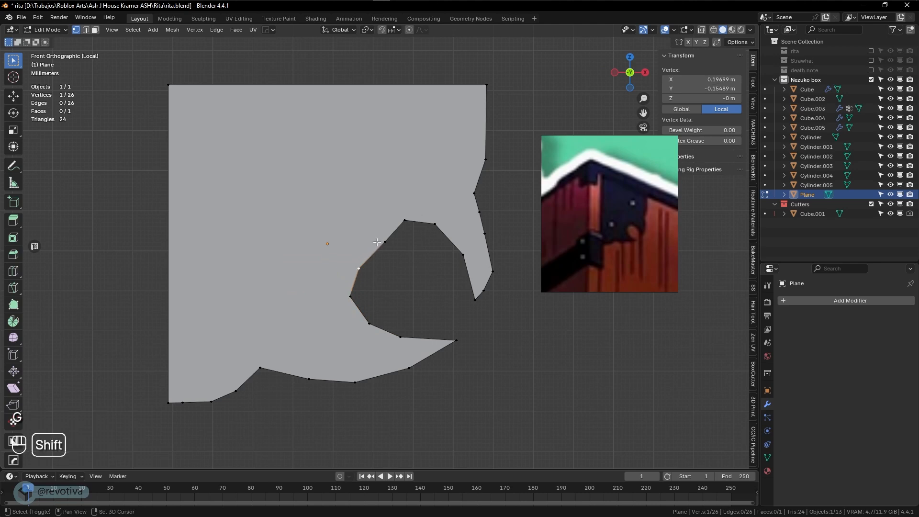
pyautogui.keyDown('shift'); pyautogui.click(382, 243); pyautogui.keyUp('shift')
pyautogui.rightClick(373, 252)
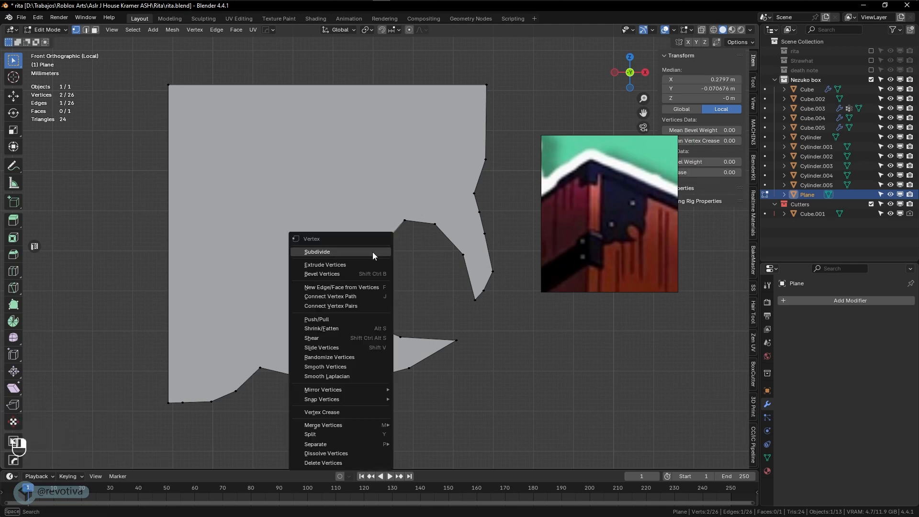
pyautogui.click(333, 253)
pyautogui.click(370, 256)
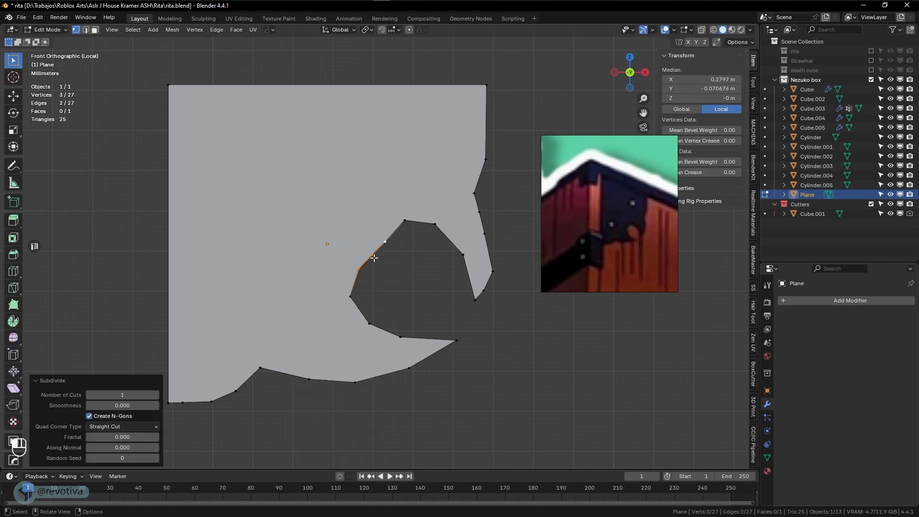
pyautogui.press('g')
pyautogui.click(366, 248)
# Reposition the neighbouring inner-curve vertices so the curl reads as a smooth round curve
pyautogui.click(358, 267)
pyautogui.press('g')
pyautogui.click(345, 266)
pyautogui.click(385, 240)
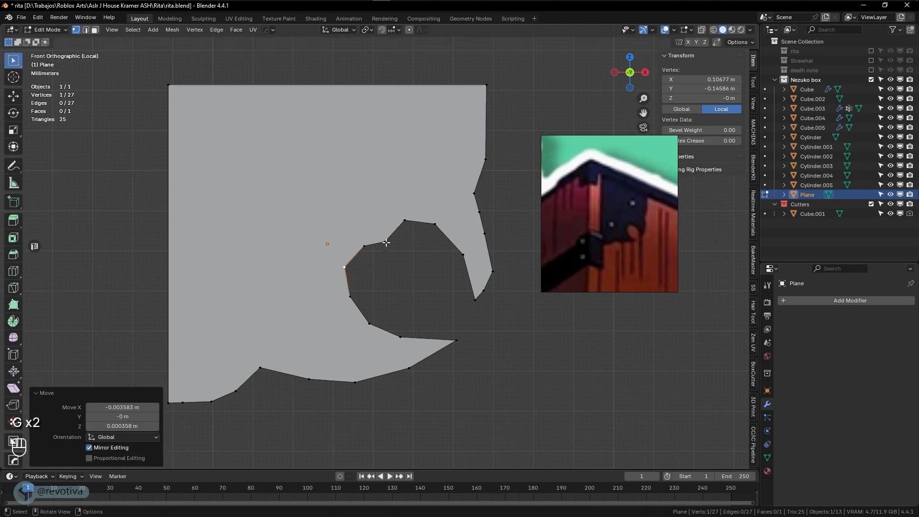
pyautogui.press('g')
pyautogui.click(375, 224)
pyautogui.click(365, 246)
pyautogui.press('g')
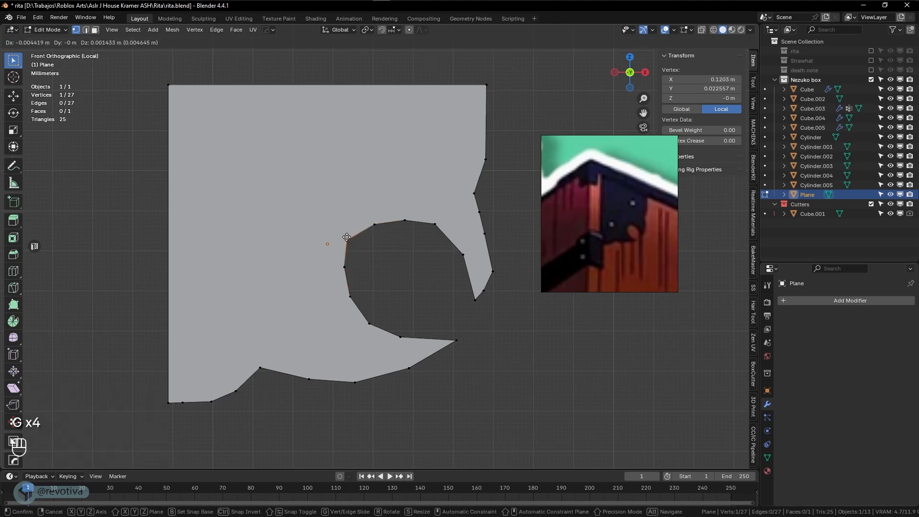
pyautogui.click(347, 237)
pyautogui.moveTo(355, 259)
pyautogui.mouseDown(button='middle')
pyautogui.moveTo(404, 270)
pyautogui.moveTo(359, 273)
pyautogui.mouseUp(button='middle')
# Subdivide the bracket's right edge and move the new vertex to shape that side
pyautogui.click(469, 180)
pyautogui.keyDown('shift'); pyautogui.click(470, 105); pyautogui.keyUp('shift')
pyautogui.rightClick(471, 110)
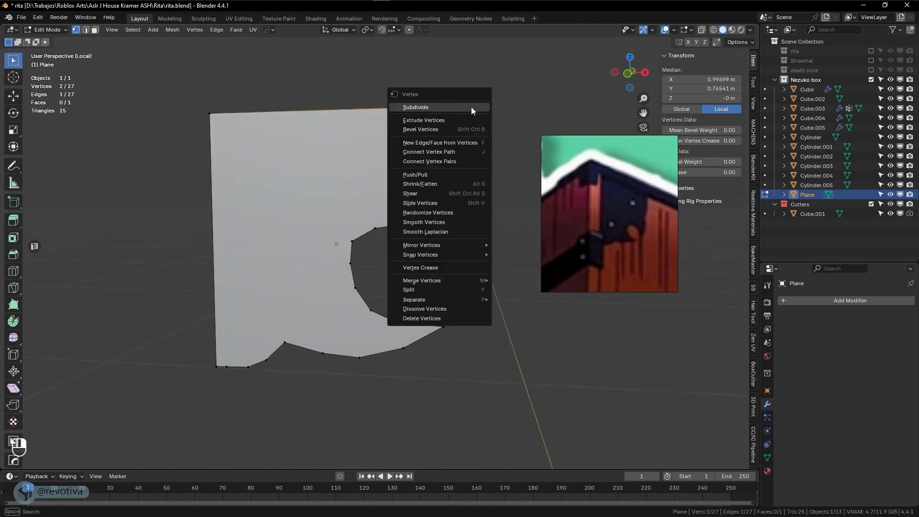
pyautogui.click(472, 107)
pyautogui.click(471, 142)
pyautogui.press('g')
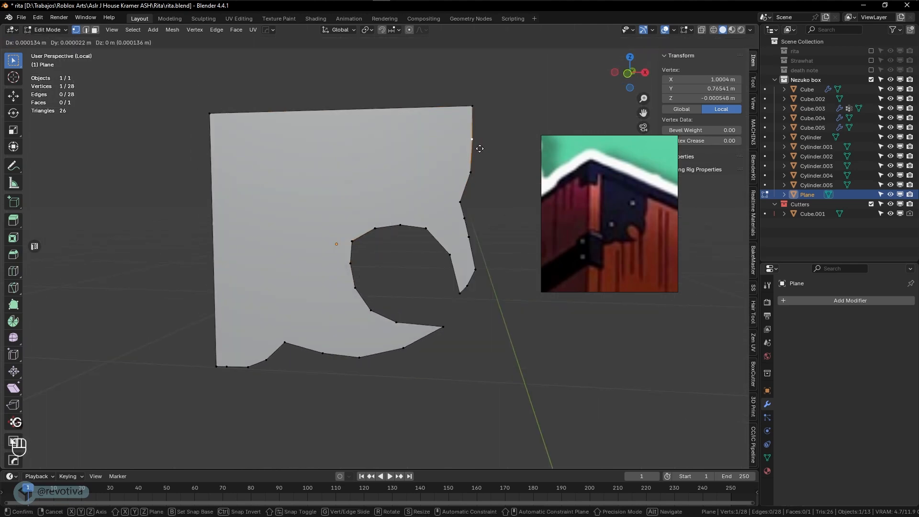
pyautogui.click(482, 149)
pyautogui.press('g')
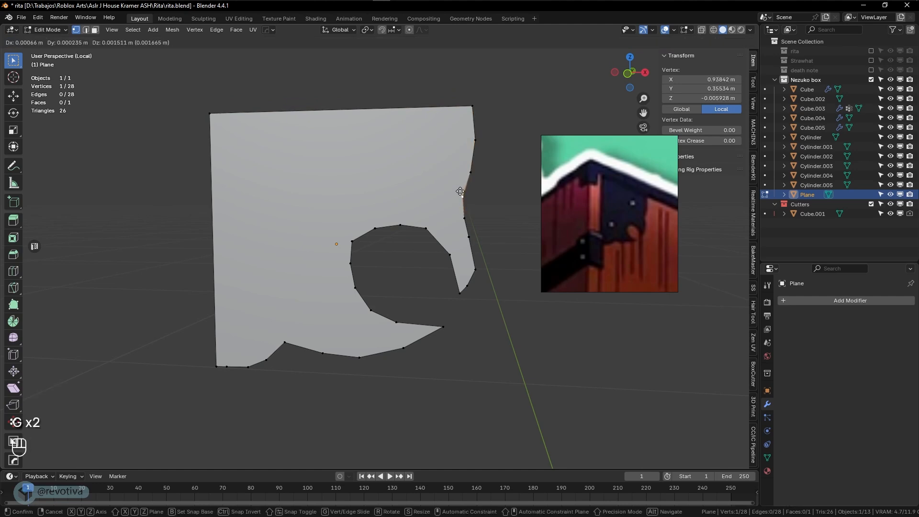
pyautogui.click(461, 190)
pyautogui.press('g')
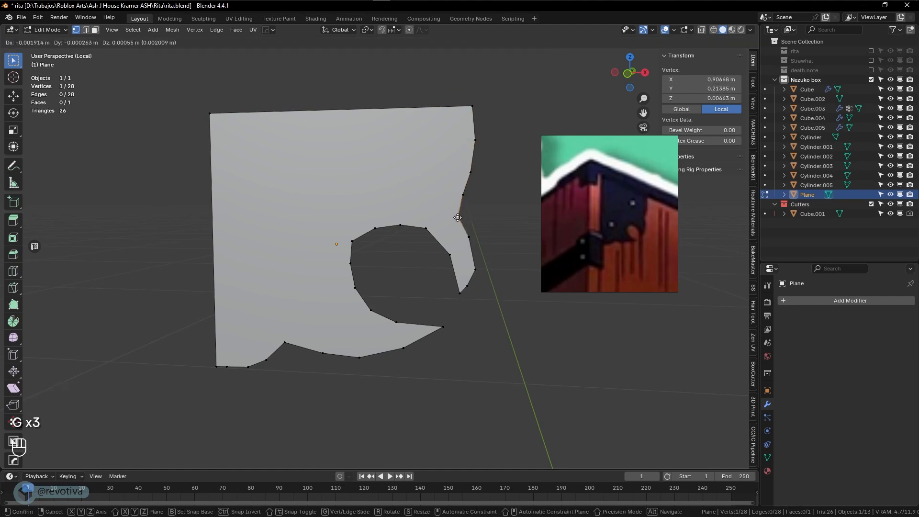
pyautogui.click(458, 217)
# Adjust a lower right-edge vertex, then subdivide the hook edge and nudge its new vertex right
pyautogui.click(468, 234)
pyautogui.press('g')
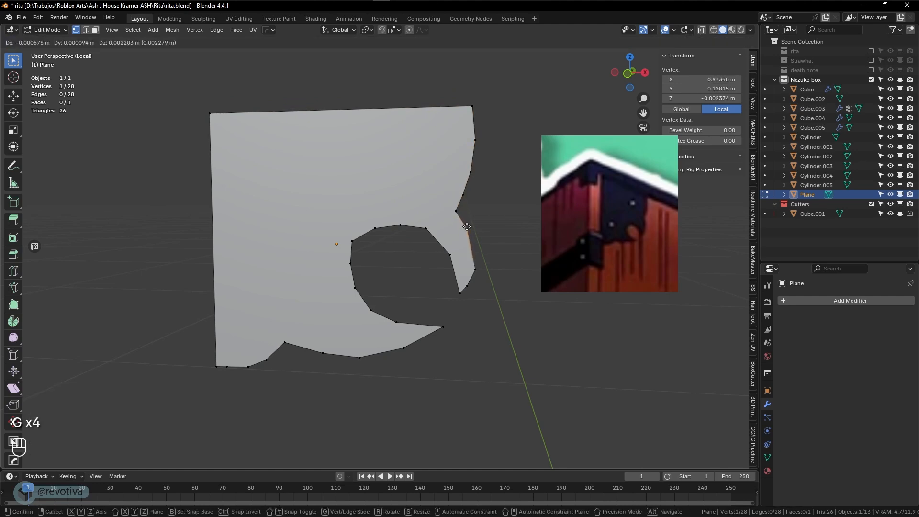
pyautogui.click(468, 226)
pyautogui.keyDown('shift'); pyautogui.click(472, 269); pyautogui.keyUp('shift')
pyautogui.rightClick(472, 269)
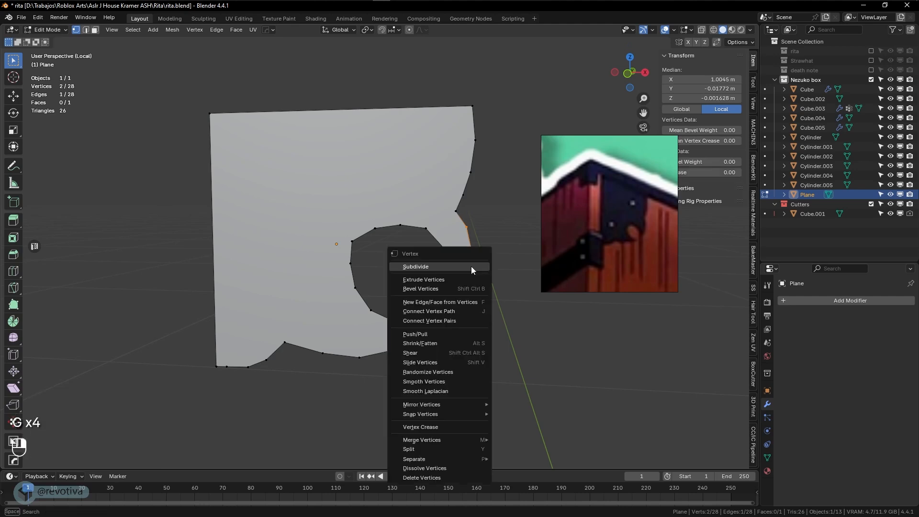
pyautogui.click(472, 269)
pyautogui.click(470, 252)
pyautogui.press('g')
pyautogui.click(473, 251)
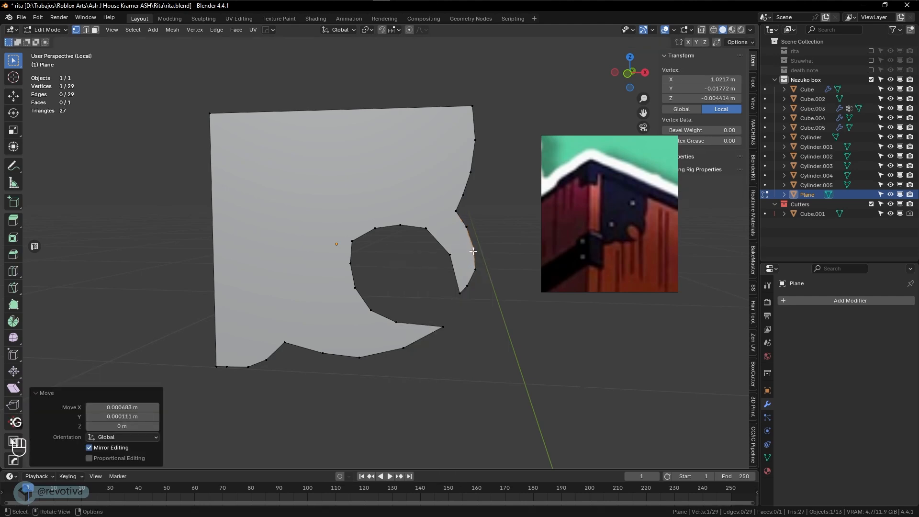
# Subdivide the hook's inner edge and move its tip and middle vertices for a smoother curve
pyautogui.click(460, 292)
pyautogui.keyDown('shift'); pyautogui.click(450, 256); pyautogui.keyUp('shift')
pyautogui.rightClick(455, 260)
pyautogui.click(455, 259)
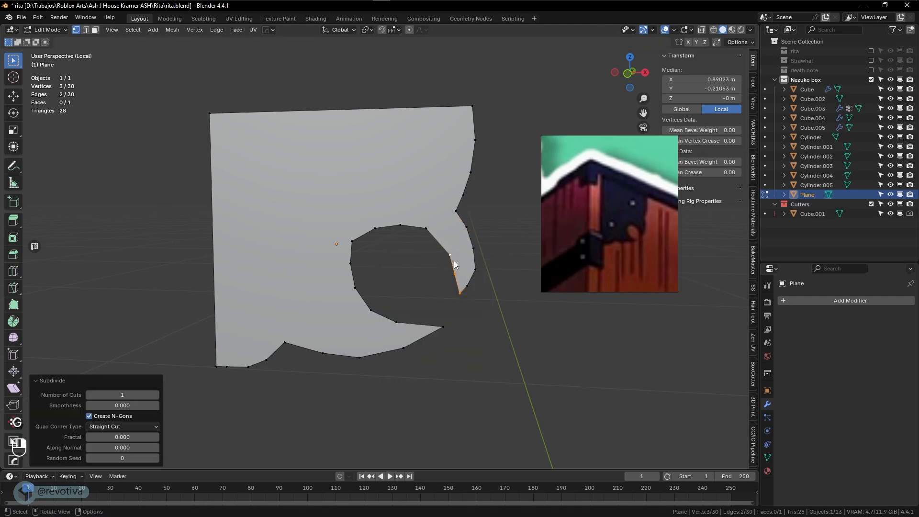
pyautogui.click(453, 272)
pyautogui.click(450, 256)
pyautogui.press('g')
pyautogui.click(447, 242)
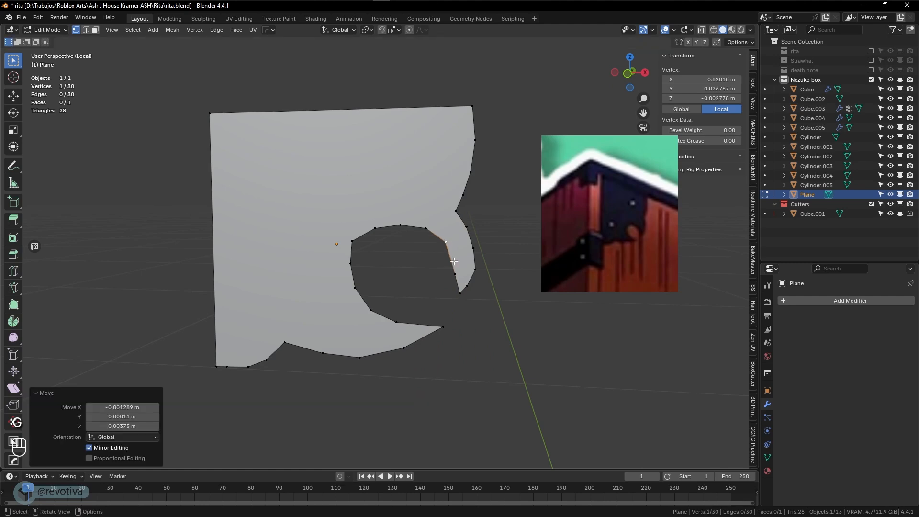
pyautogui.click(453, 271)
pyautogui.press('g')
pyautogui.press('g')
pyautogui.click(463, 274)
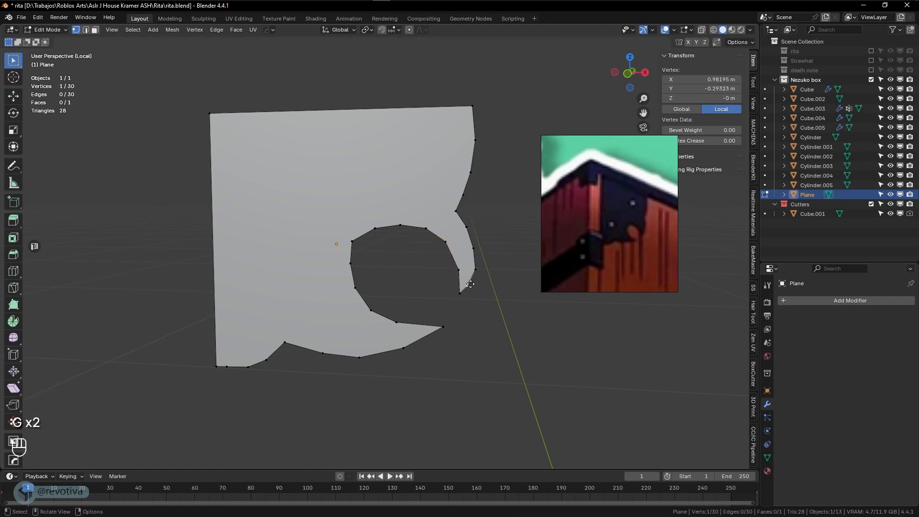
pyautogui.press('g')
pyautogui.click(474, 282)
pyautogui.press('KP_1')
pyautogui.moveTo(459, 301); pyautogui.dragTo(386, 312, button='middle')
# Scale all 30 outline vertices to 0 along Y so the bracket lies on one plane
pyautogui.press('KP_3')
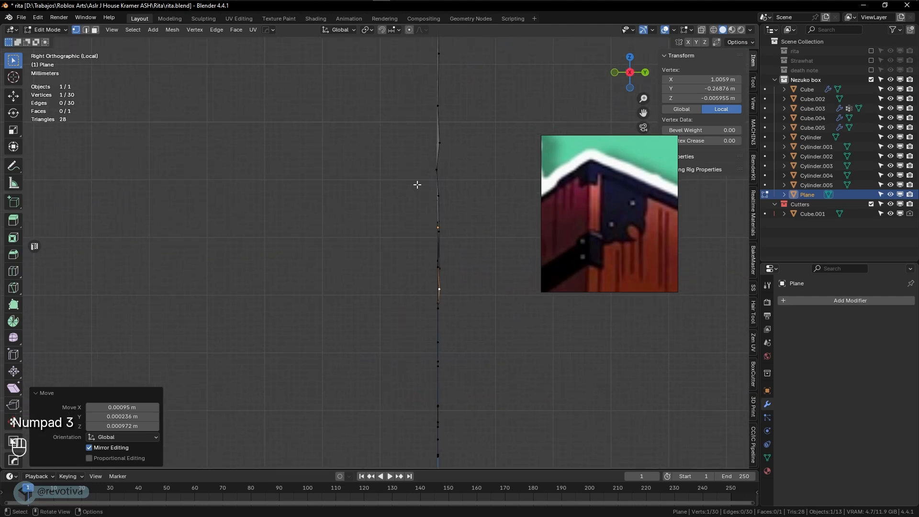
pyautogui.scroll(-1, 434, 184)
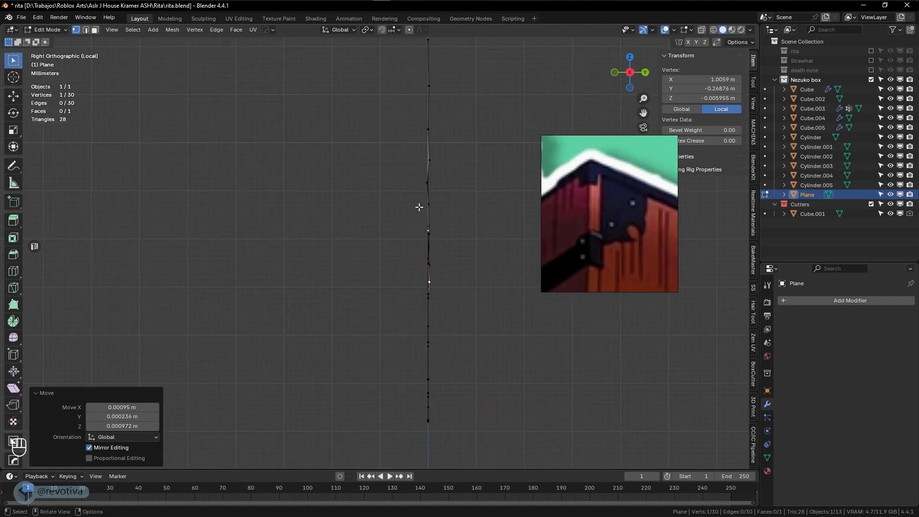
pyautogui.scroll(-2, 387, 194)
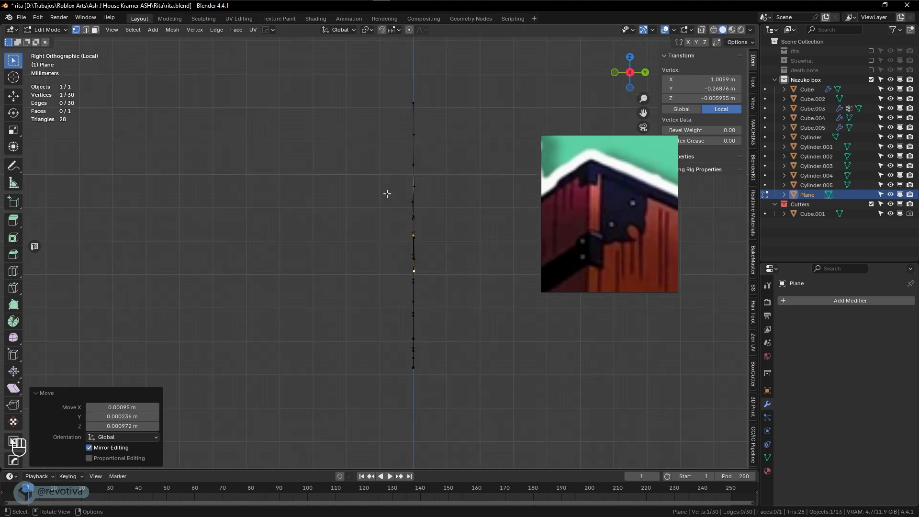
pyautogui.press('a')
pyautogui.press('s')
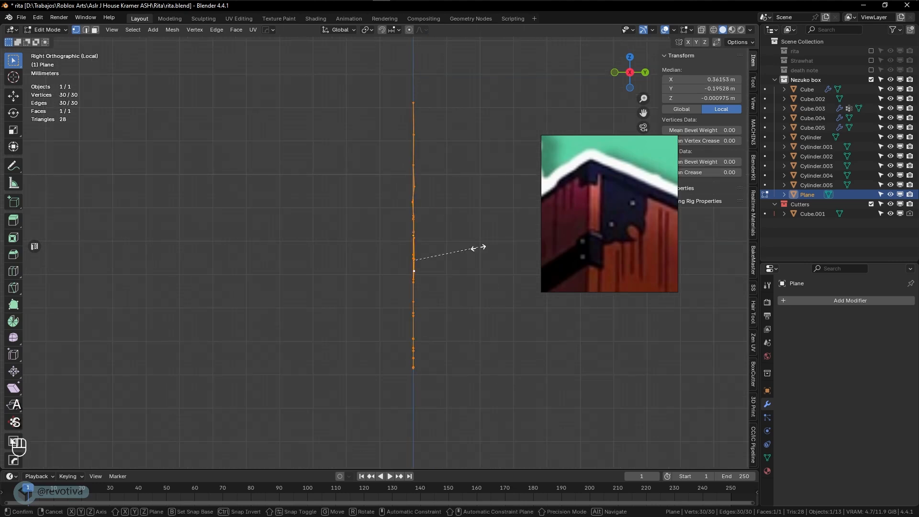
pyautogui.press('y')
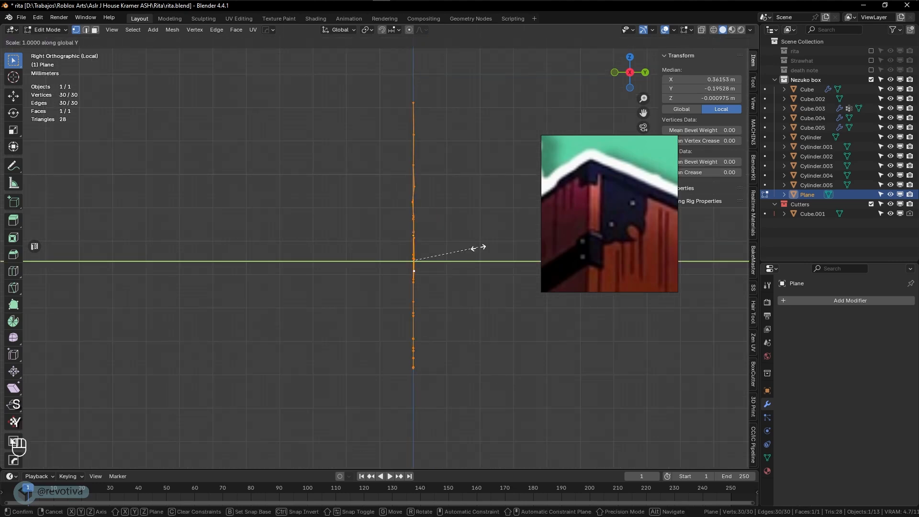
pyautogui.press('KP_0')
pyautogui.press('KP_Enter')
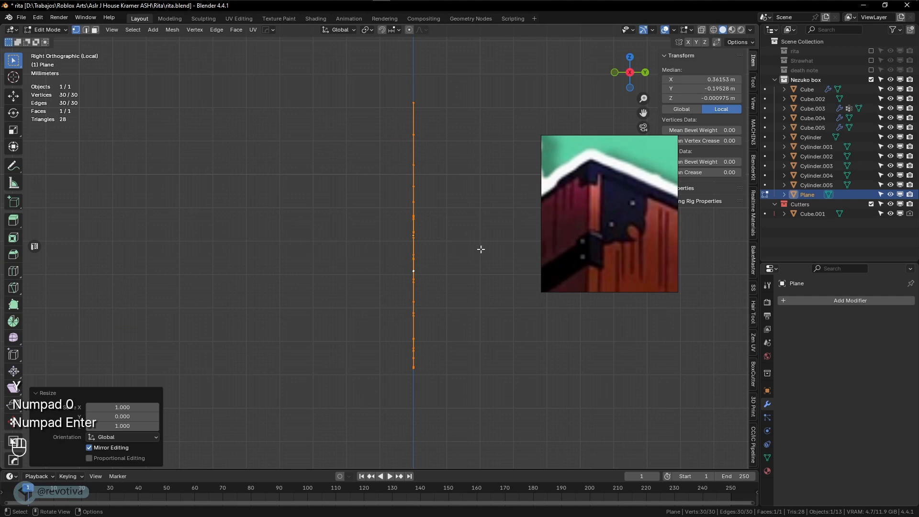
pyautogui.scroll(5, 481, 249)
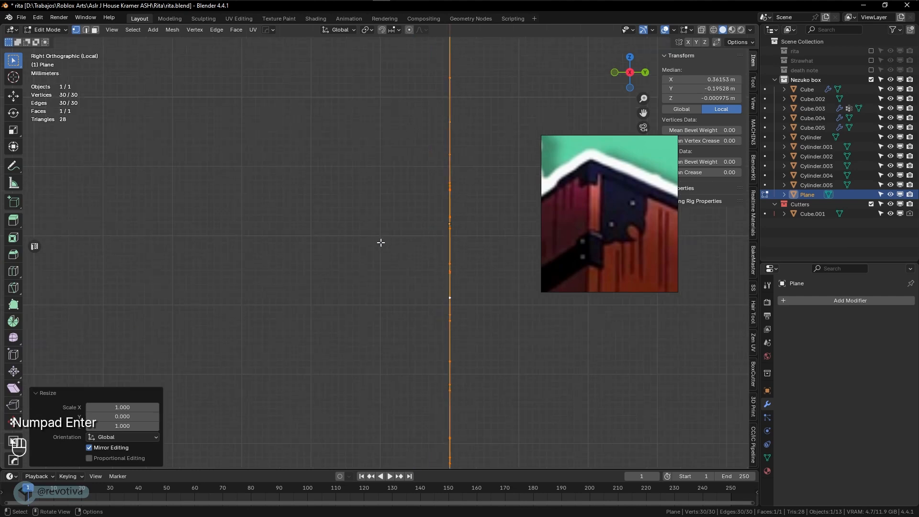
pyautogui.moveTo(382, 243); pyautogui.dragTo(431, 242, button='middle')
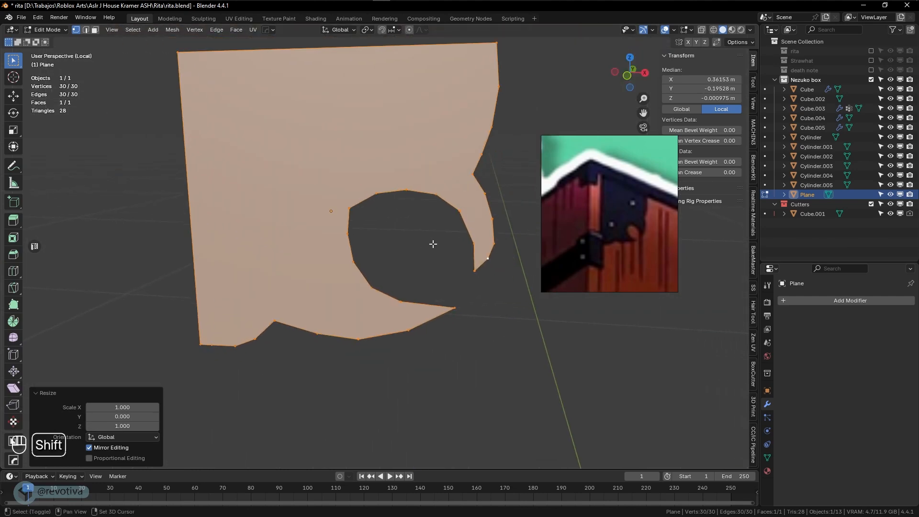
# Return to Object Mode, show the whole box, and slide the bracket along Y onto it
pyautogui.press('Tab')
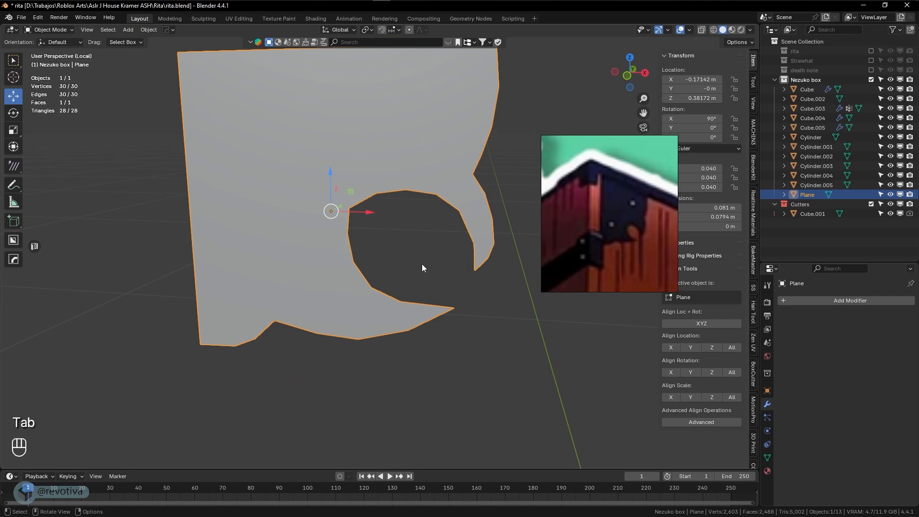
pyautogui.press('KP_Divide')
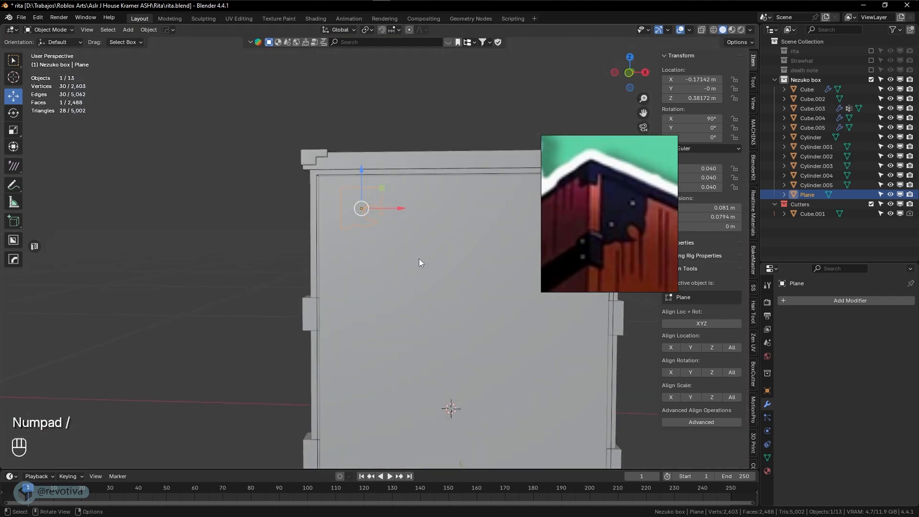
pyautogui.press('KP_1')
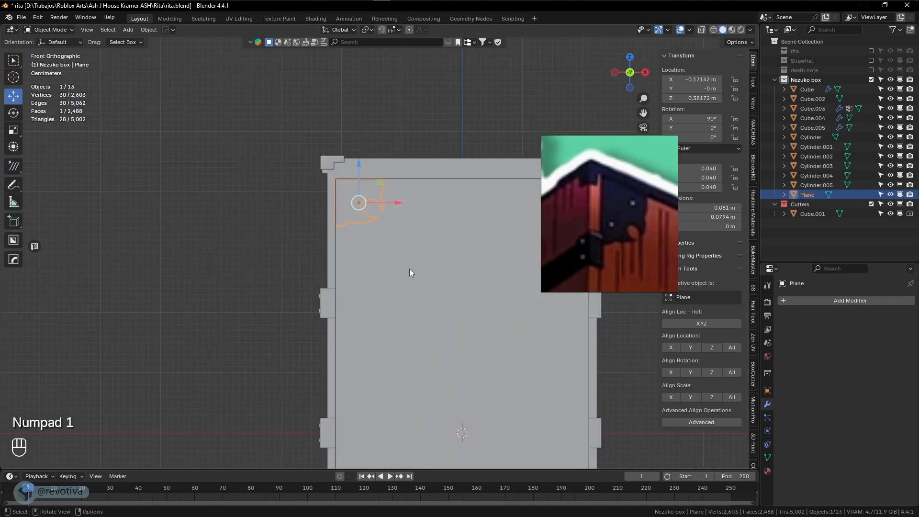
pyautogui.press('KP_3')
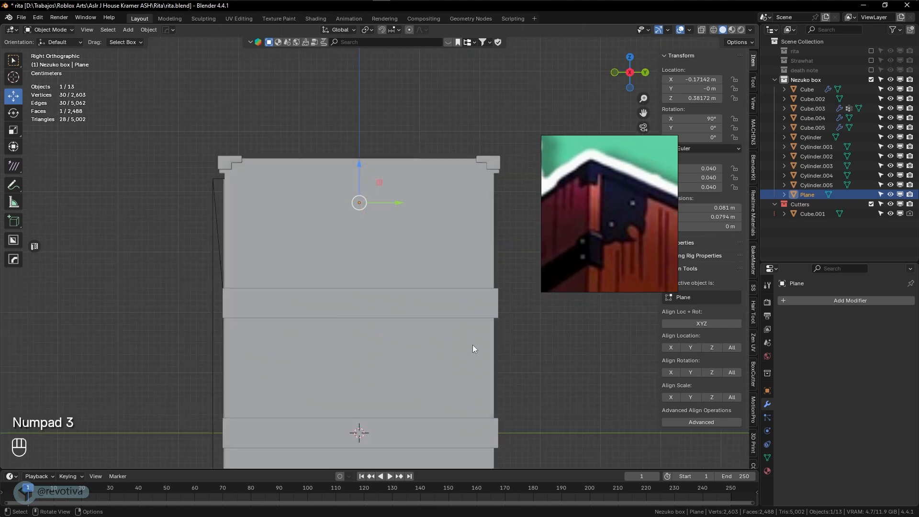
pyautogui.moveTo(400, 204); pyautogui.dragTo(260, 202)
pyautogui.moveTo(242, 218); pyautogui.dragTo(389, 257, button='middle')
pyautogui.scroll(4, 338, 225)
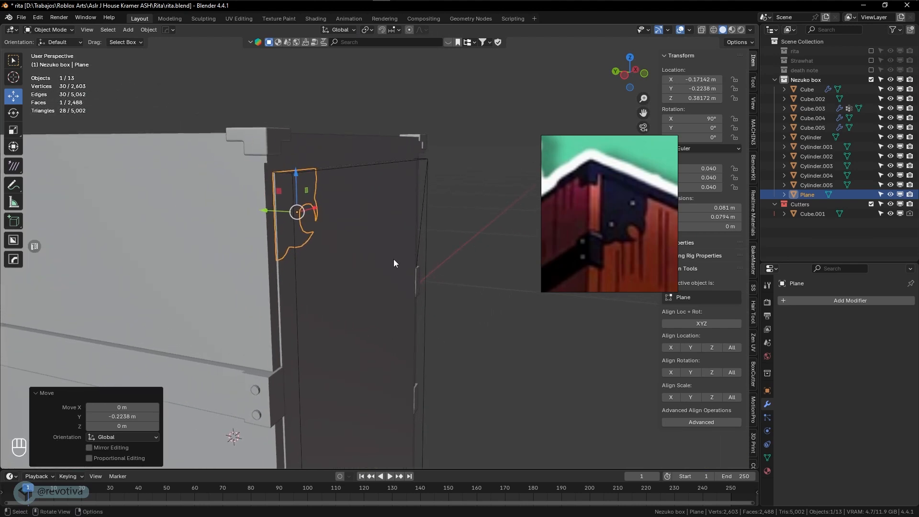
# Add a Solidify modifier to the ornament plane through the HOps Q menu
pyautogui.click(807, 301)
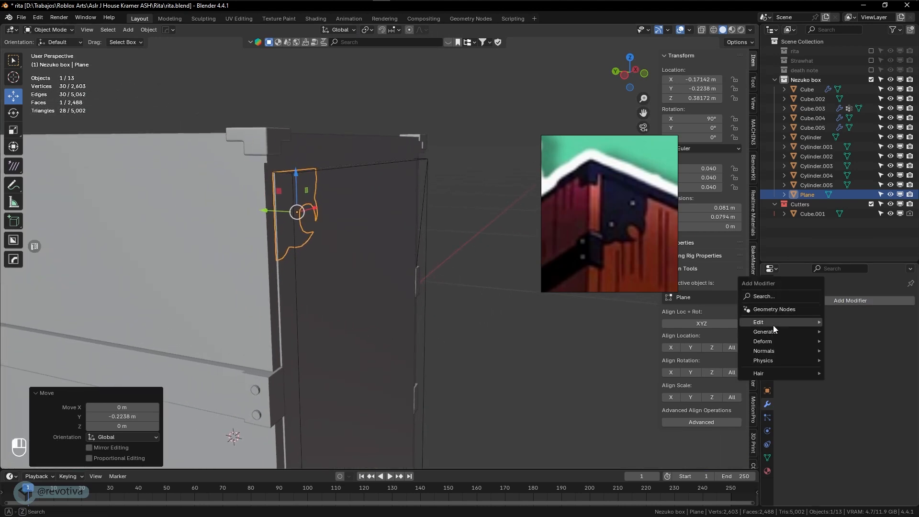
pyautogui.moveTo(776, 331)
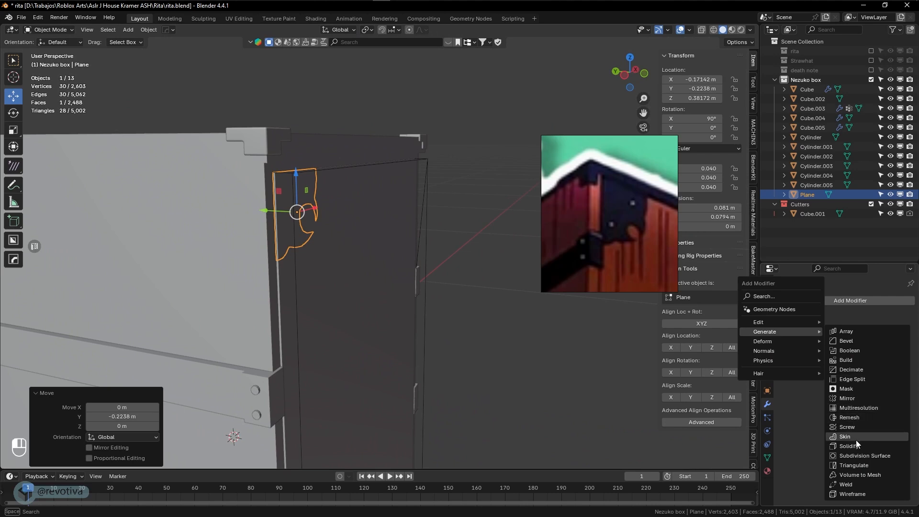
pyautogui.press('q')
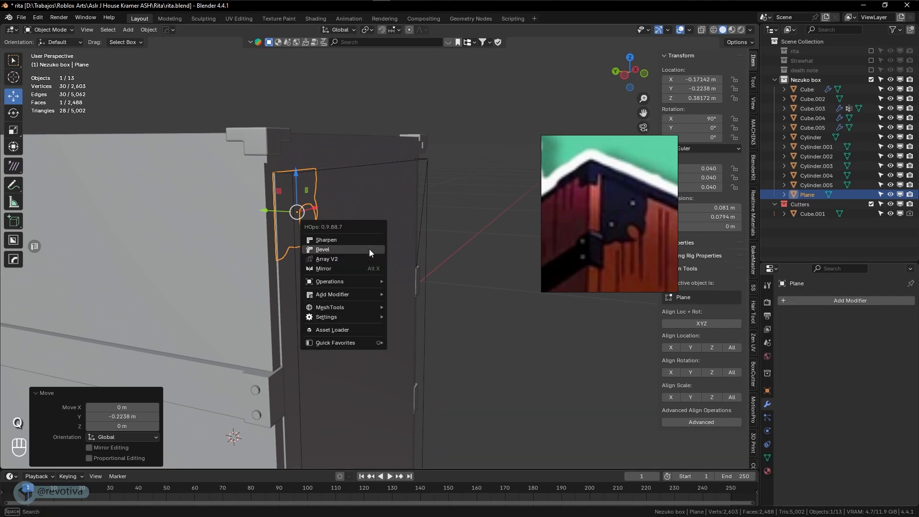
pyautogui.moveTo(370, 295)
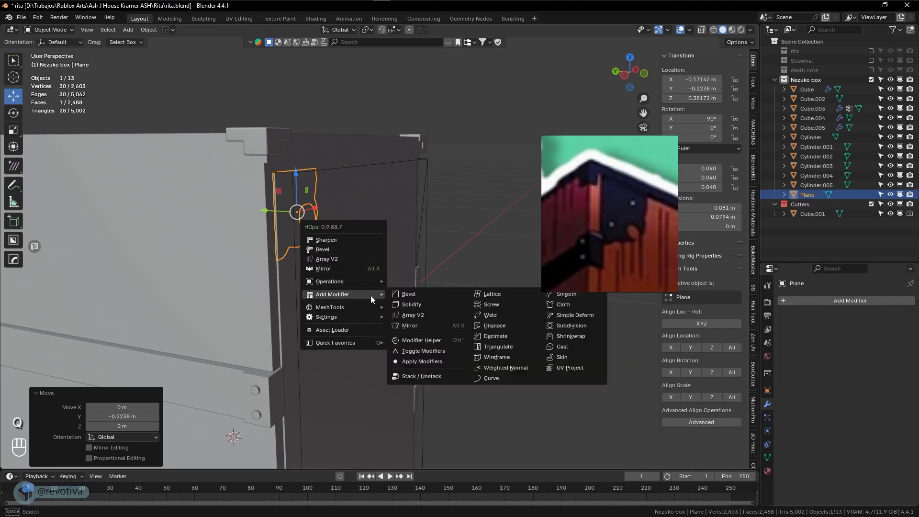
pyautogui.click(415, 305)
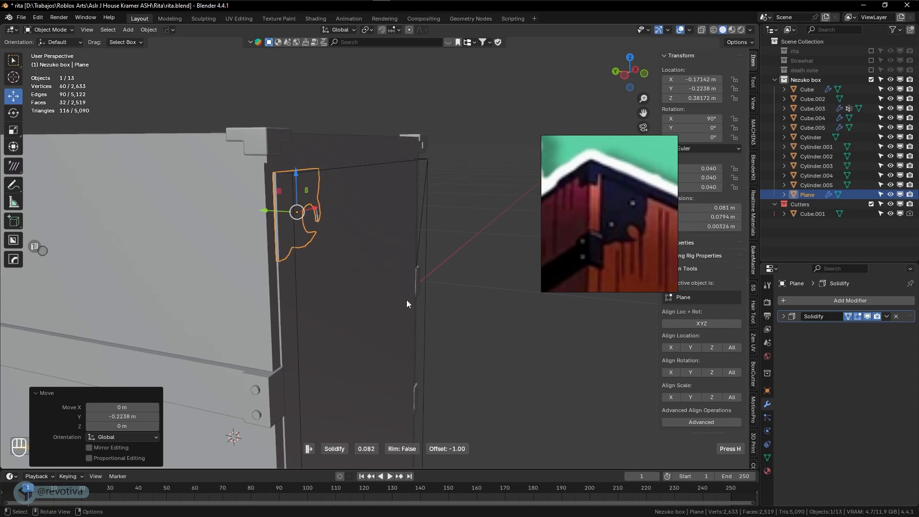
pyautogui.click(409, 300)
# In front orthographic view, enlarge the ornament and move it into the panel's top-left corner
pyautogui.click(478, 313)
pyautogui.scroll(-3, 481, 315)
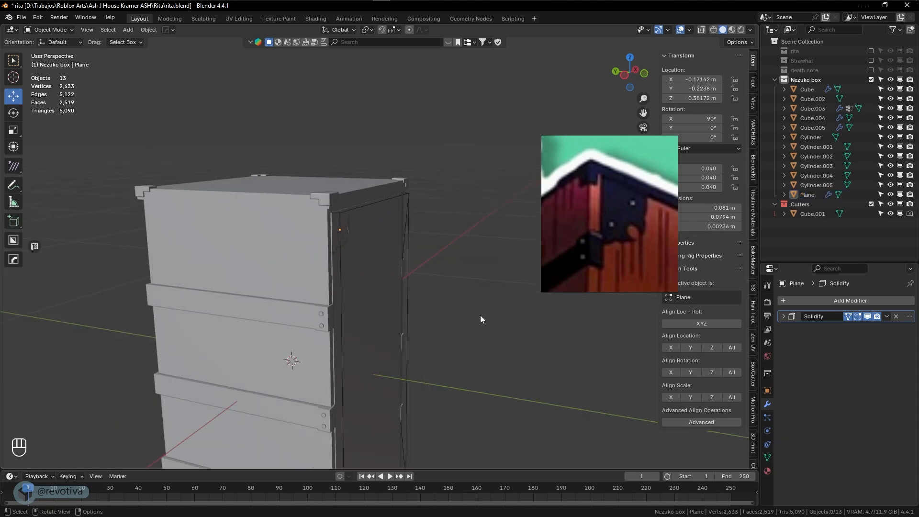
pyautogui.moveTo(481, 315); pyautogui.dragTo(371, 209, button='middle')
pyautogui.scroll(-1, 429, 206)
pyautogui.click(327, 146)
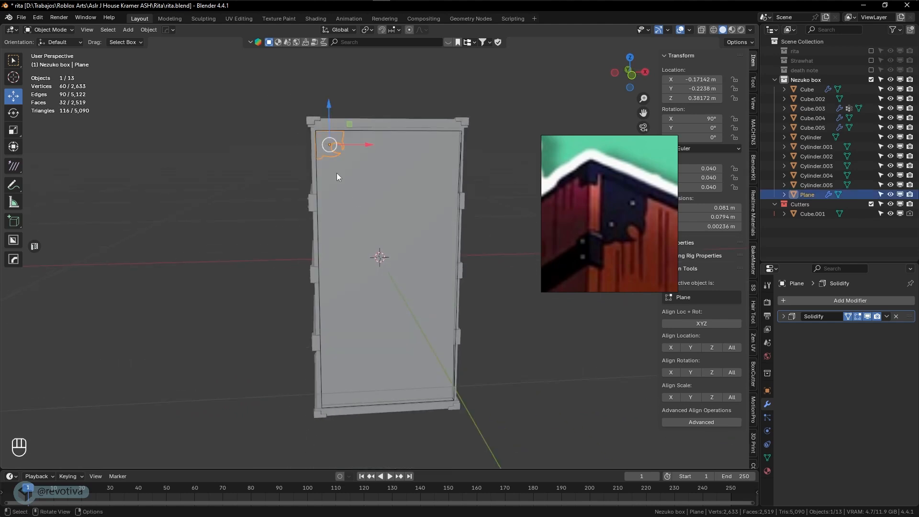
pyautogui.press('KP_7')
pyautogui.press('KP_1')
pyautogui.scroll(2, 360, 184)
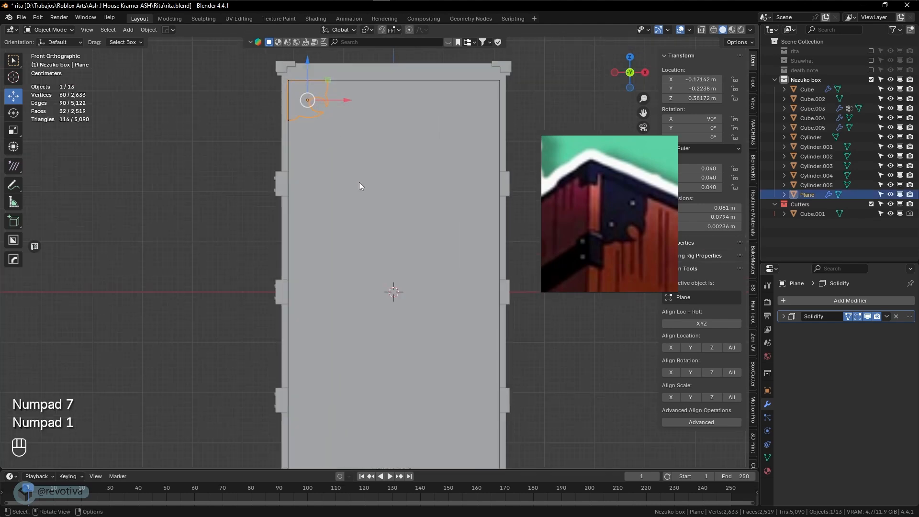
pyautogui.press('s')
pyautogui.click(391, 208)
pyautogui.press('g')
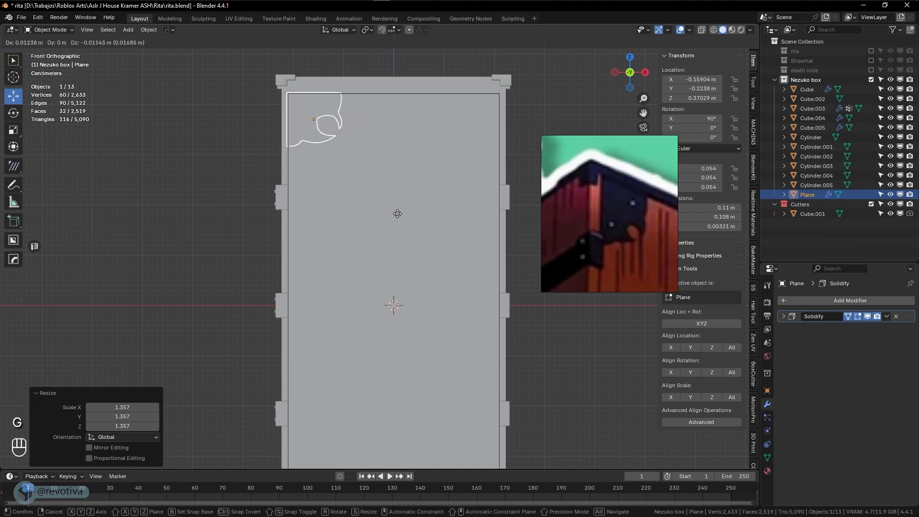
pyautogui.click(397, 214)
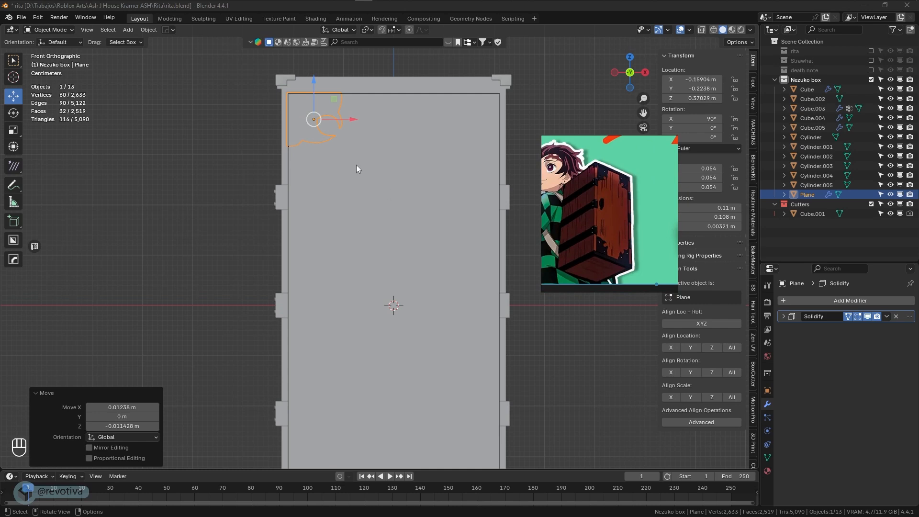
# Rescale the ornament and seat it snugly in the top-left corner of the front panel
pyautogui.press('s')
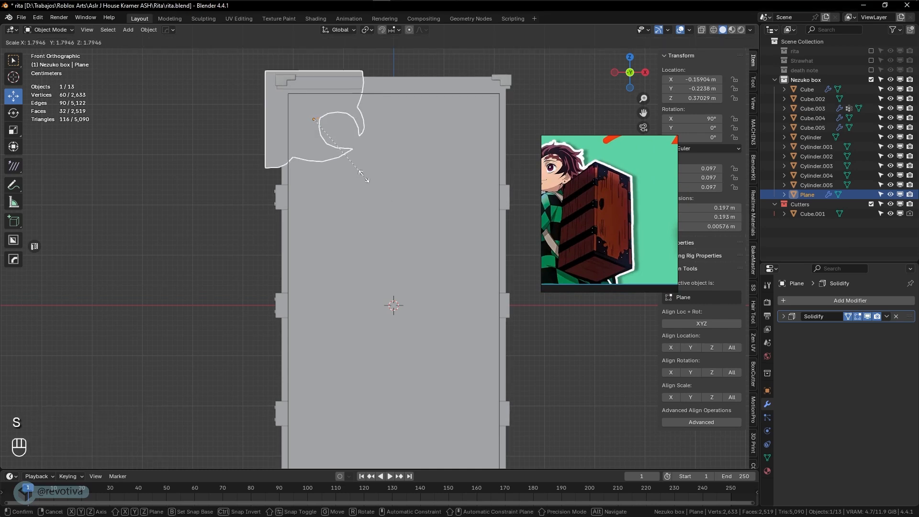
pyautogui.click(341, 157)
pyautogui.press('g')
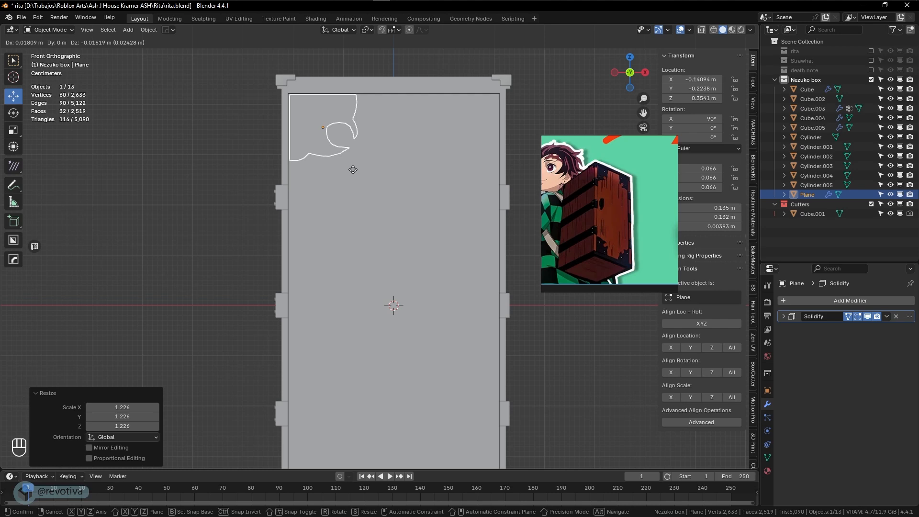
pyautogui.click(353, 170)
pyautogui.scroll(-2, 410, 233)
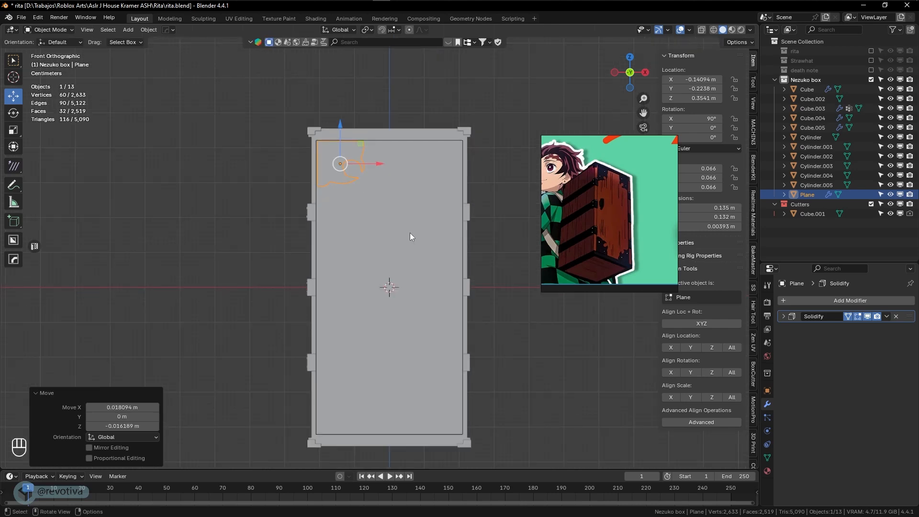
pyautogui.scroll(2, 409, 237)
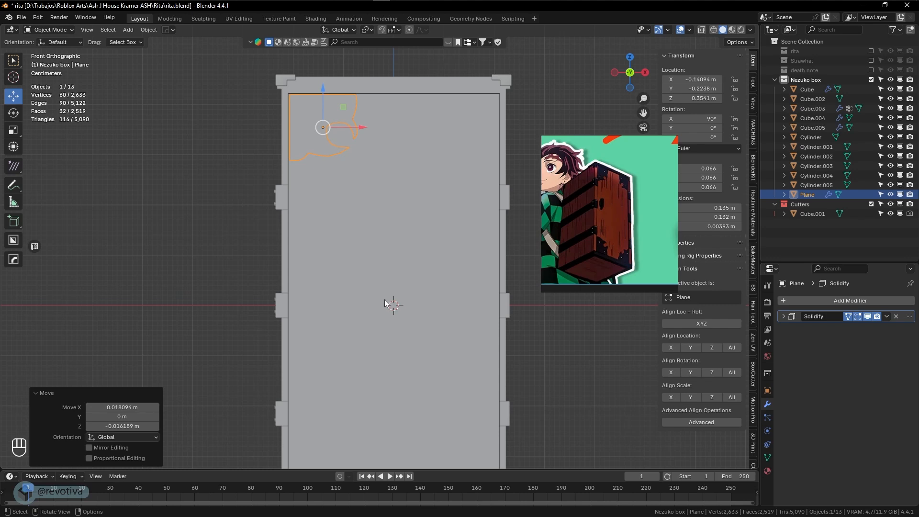
pyautogui.keyDown('shift'); pyautogui.moveTo(396, 313); pyautogui.dragTo(374, 297, button='middle'); pyautogui.keyUp('shift')
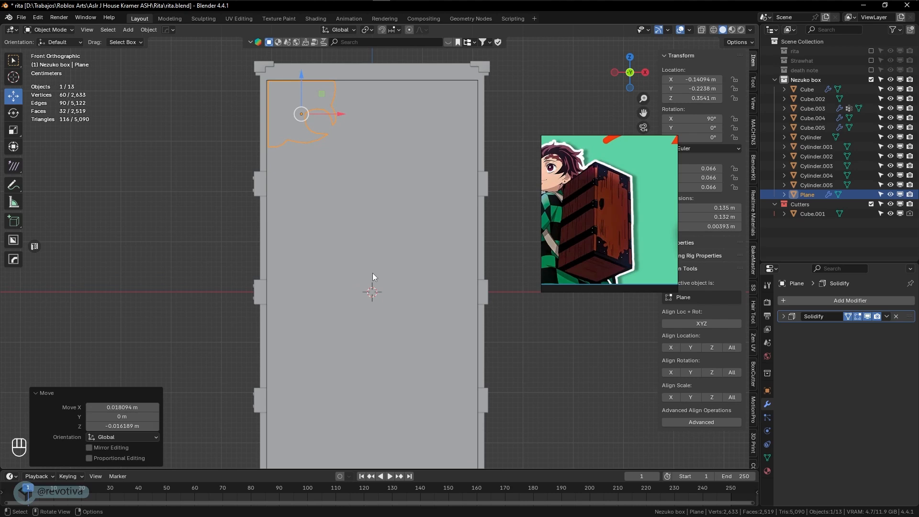
pyautogui.moveTo(372, 273)
pyautogui.keyDown('shift'); pyautogui.mouseDown(button='middle')
pyautogui.moveTo(367, 262)
pyautogui.moveTo(361, 268)
pyautogui.mouseUp(button='middle'); pyautogui.keyUp('shift')
pyautogui.scroll(-1, 367, 268)
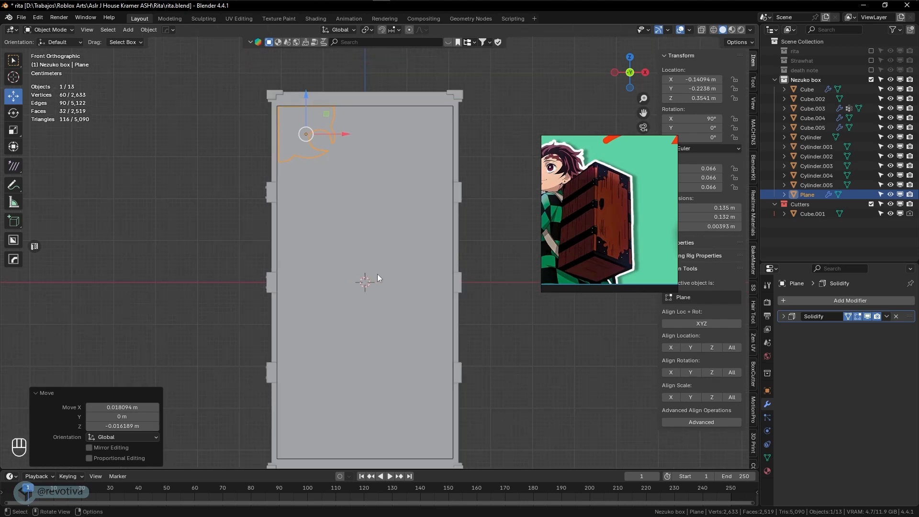
pyautogui.scroll(-1, 376, 254)
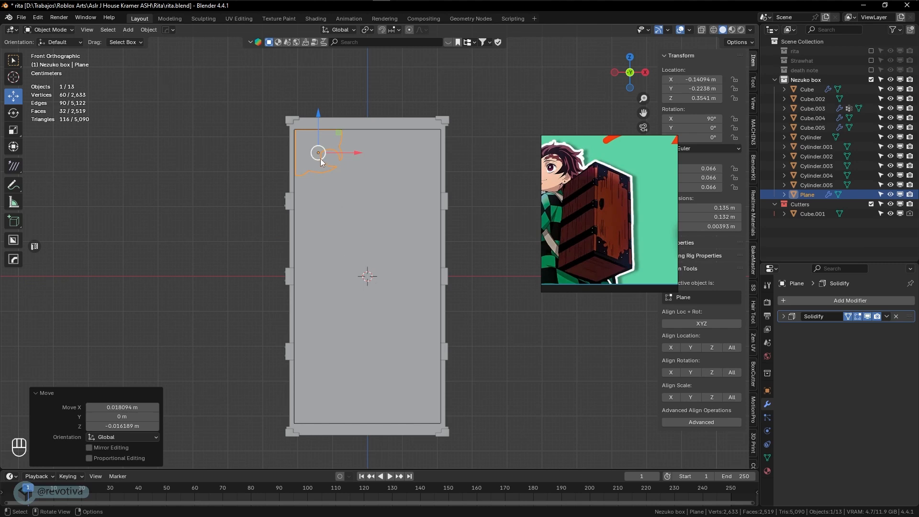
# Set the ornament's origin to the 3D cursor and mirror it across X and Y with HOps
pyautogui.click(152, 30)
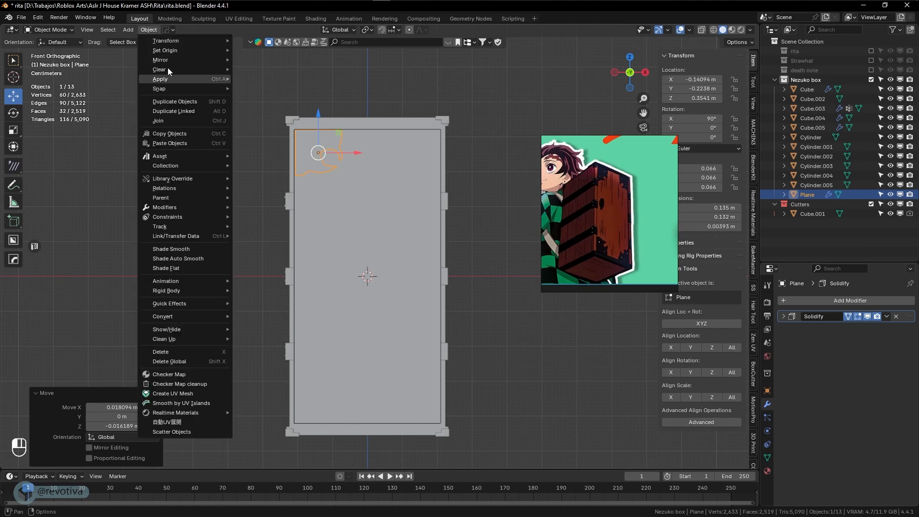
pyautogui.moveTo(174, 53)
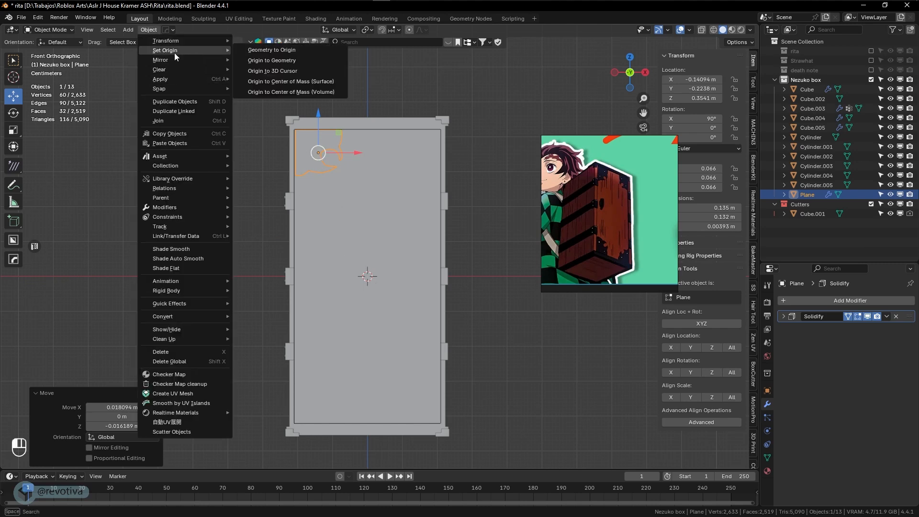
pyautogui.click(280, 72)
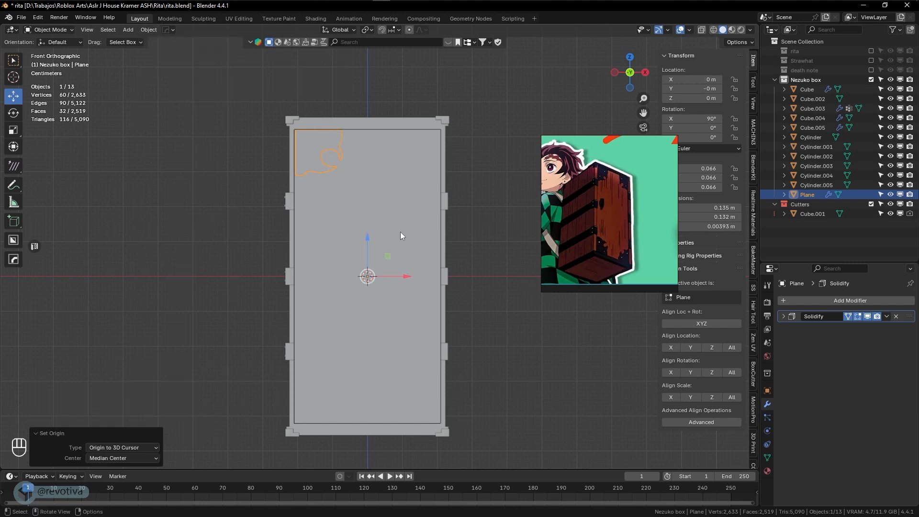
pyautogui.hotkey('alt', 'x')
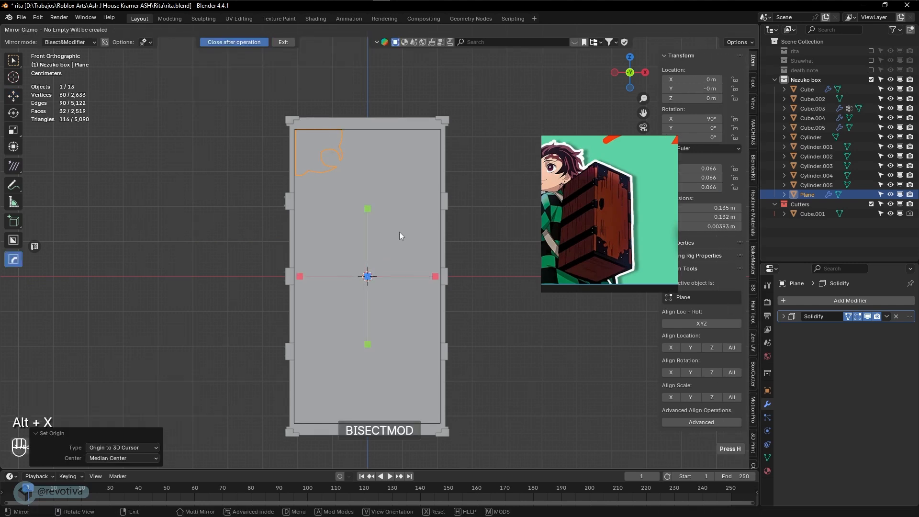
pyautogui.click(302, 276)
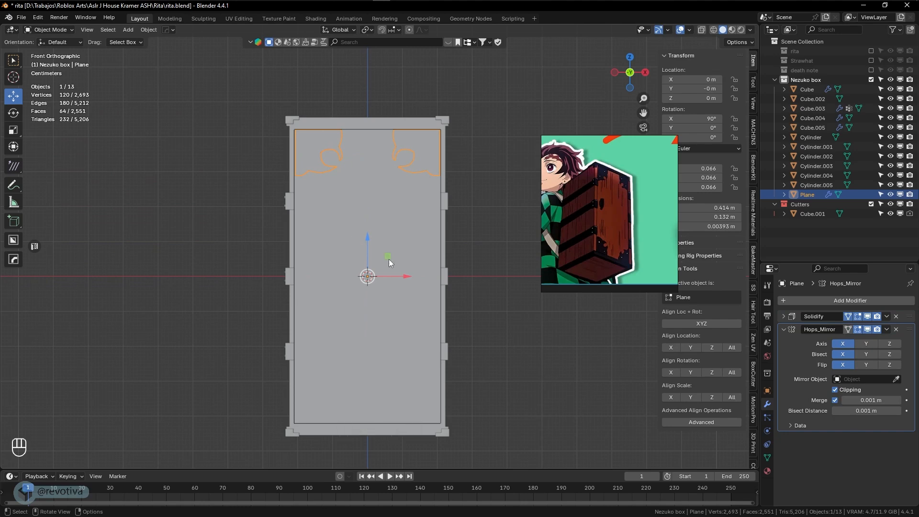
pyautogui.hotkey('alt', 'x')
pyautogui.click(367, 208)
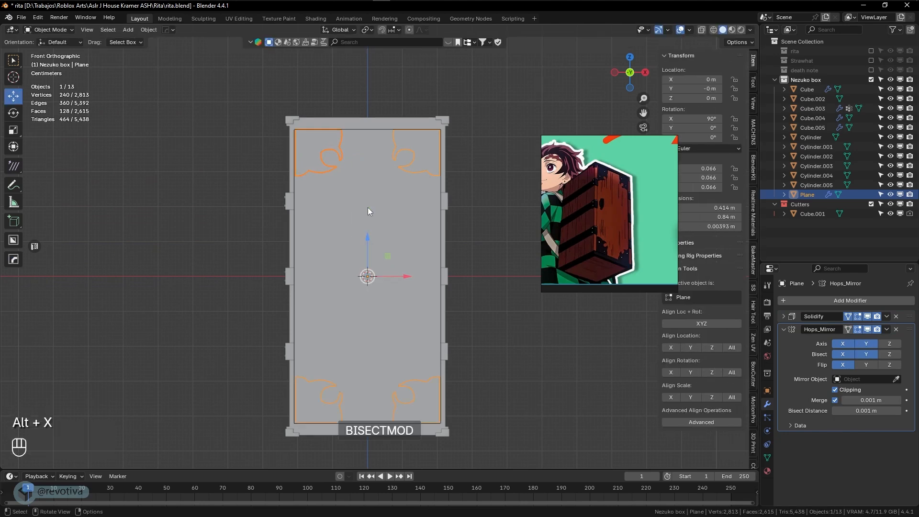
# Check the four mirrored ornaments in wireframe from the front view, then reselect the ornament plane
pyautogui.click(467, 293)
pyautogui.hotkey('shift', 'z')
pyautogui.hotkey('shift', 'z')
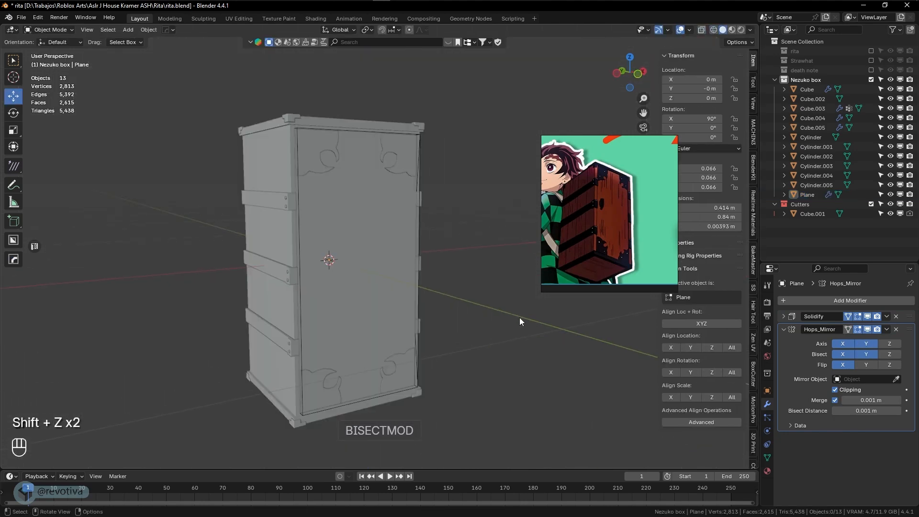
pyautogui.moveTo(519, 318)
pyautogui.mouseDown(button='middle')
pyautogui.moveTo(510, 317)
pyautogui.moveTo(519, 320)
pyautogui.mouseUp(button='middle')
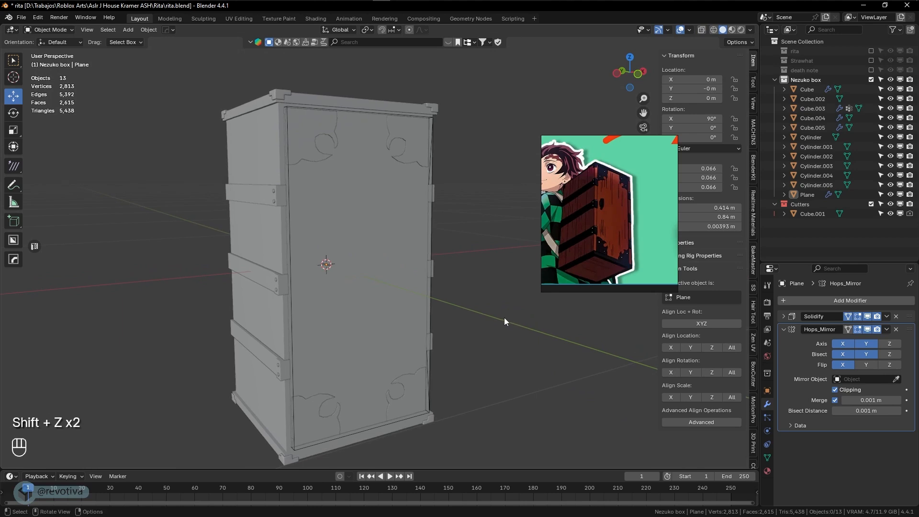
pyautogui.press('KP_1')
pyautogui.click(327, 122)
pyautogui.scroll(3, 326, 141)
pyautogui.keyDown('shift'); pyautogui.moveTo(326, 140); pyautogui.dragTo(336, 211, button='middle'); pyautogui.keyUp('shift')
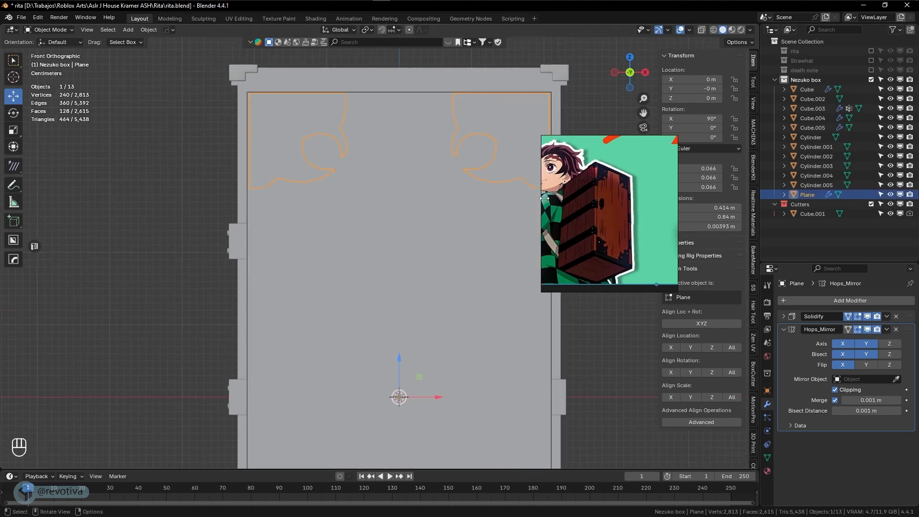
pyautogui.scroll(1, 268, 160)
pyautogui.keyDown('shift'); pyautogui.moveTo(269, 160); pyautogui.dragTo(325, 211, button='middle'); pyautogui.keyUp('shift')
pyautogui.scroll(-1, 283, 257)
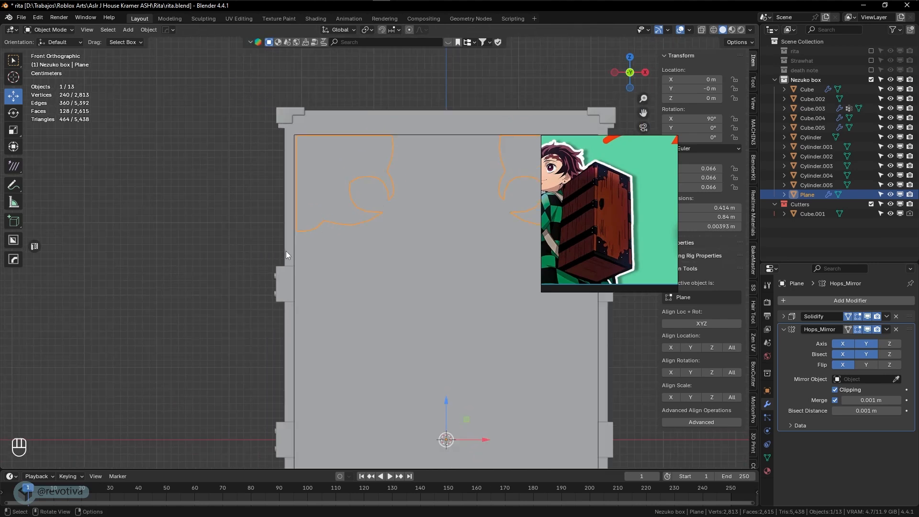
pyautogui.scroll(2, 331, 175)
# Enter Edit Mode on the bracket ornament and add a small cylinder at the 3D cursor
pyautogui.press('Tab')
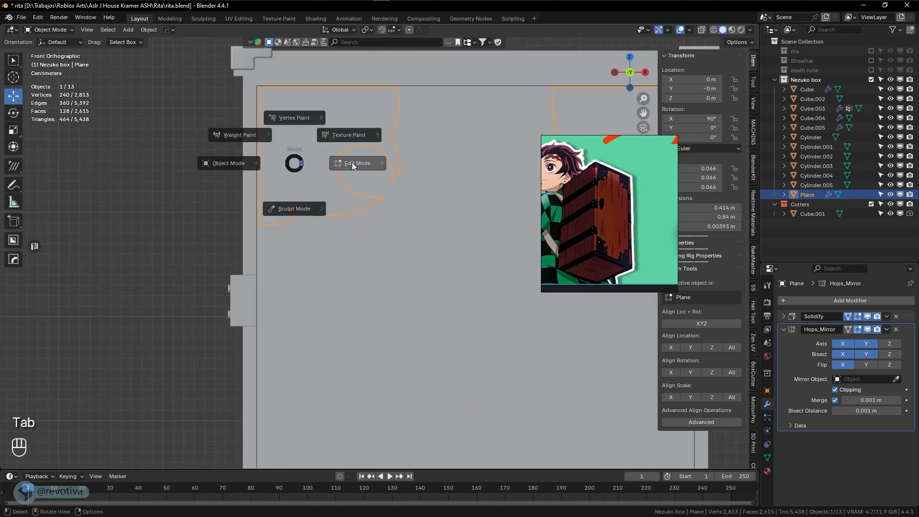
pyautogui.click(352, 162)
pyautogui.scroll(1, 314, 148)
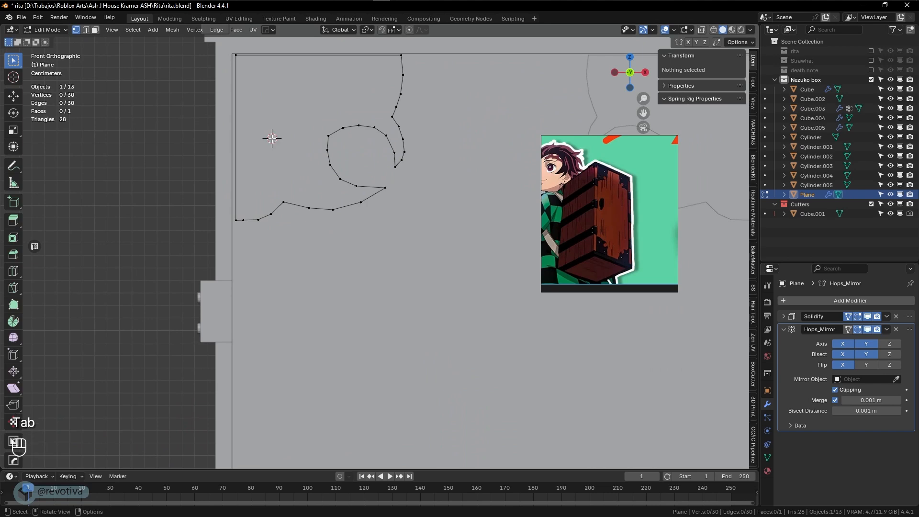
pyautogui.hotkey('shift', 'a')
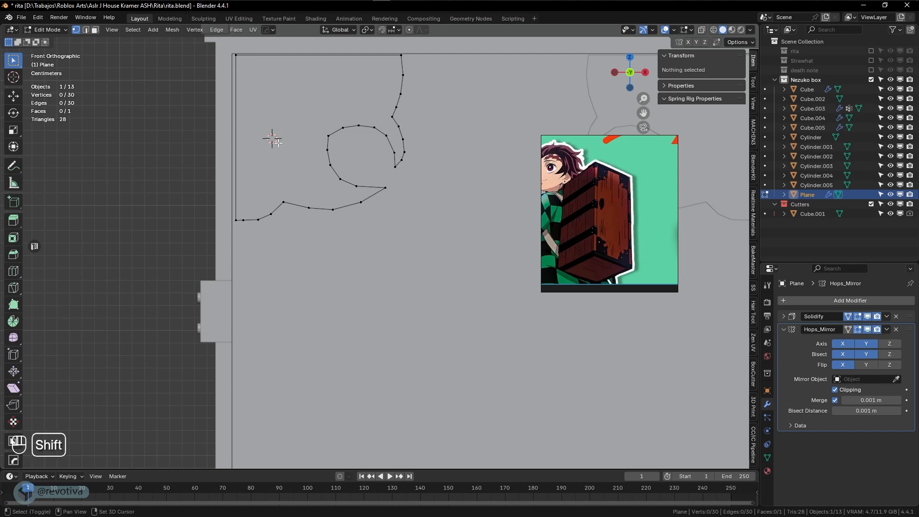
pyautogui.hotkey('shift', 'a')
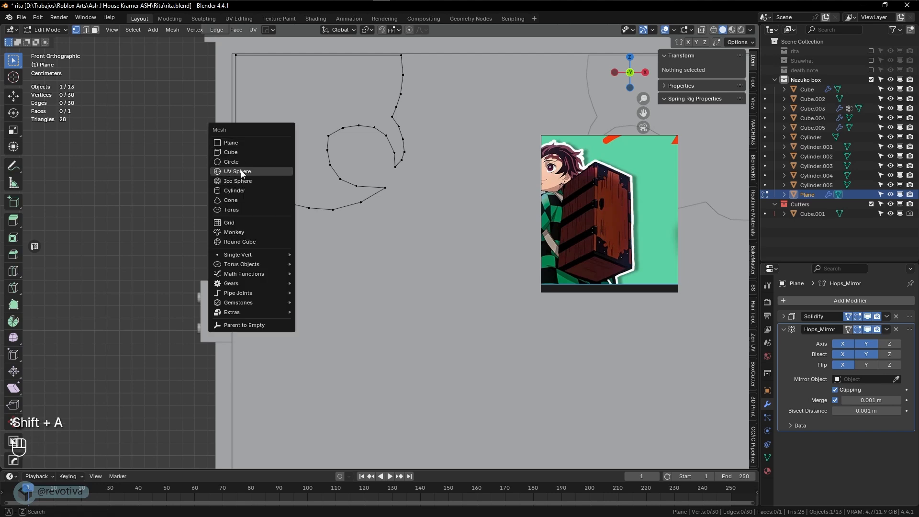
pyautogui.click(239, 190)
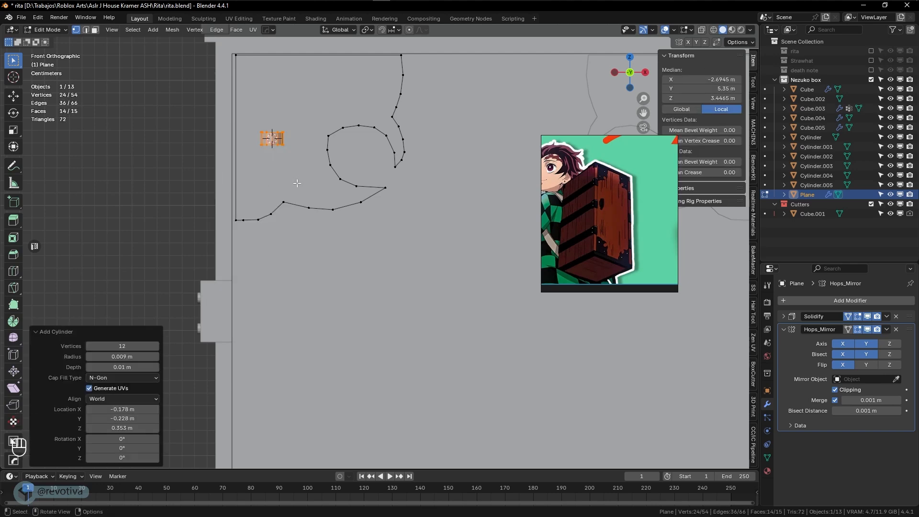
# Rotate the cylinder 90° about X, shrink it to about half size, and move it beside the ornament
pyautogui.press('r')
pyautogui.press('x')
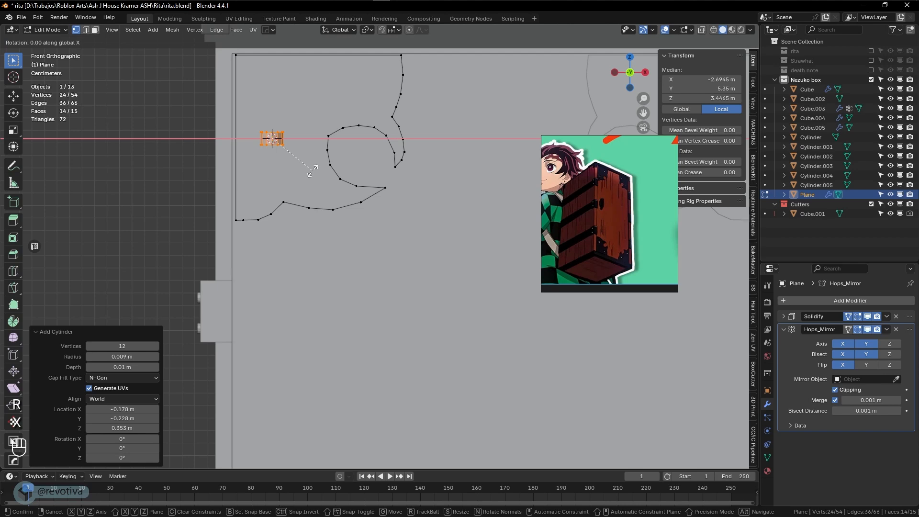
pyautogui.press('KP_9')
pyautogui.press('KP_0')
pyautogui.press('KP_Enter')
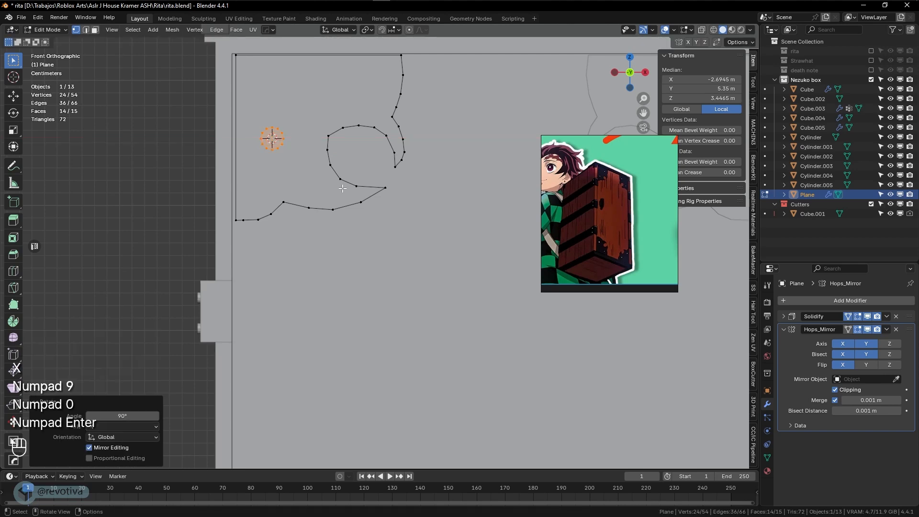
pyautogui.press('s')
pyautogui.click(309, 167)
pyautogui.press('g')
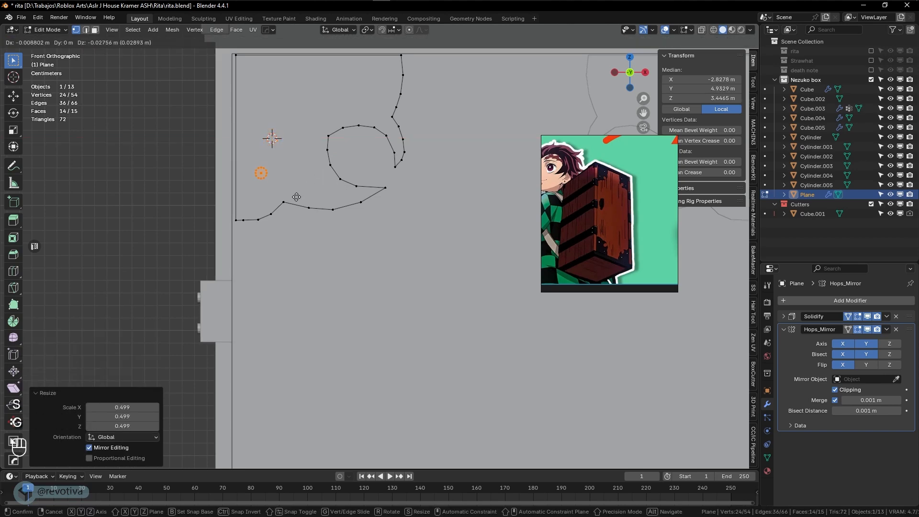
pyautogui.click(296, 202)
# Move the small round hole up and right, then place a duplicate near the bracket's top
pyautogui.press('KP_3')
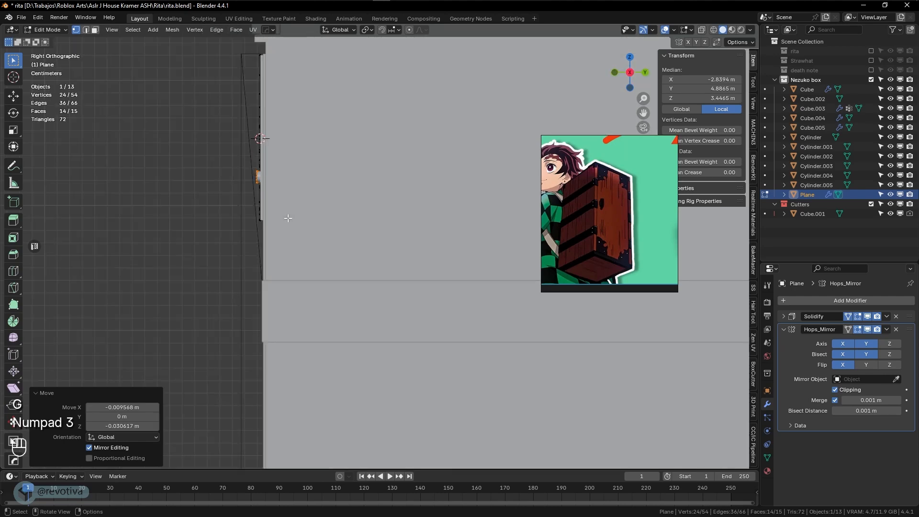
pyautogui.hotkey('shift', 'z')
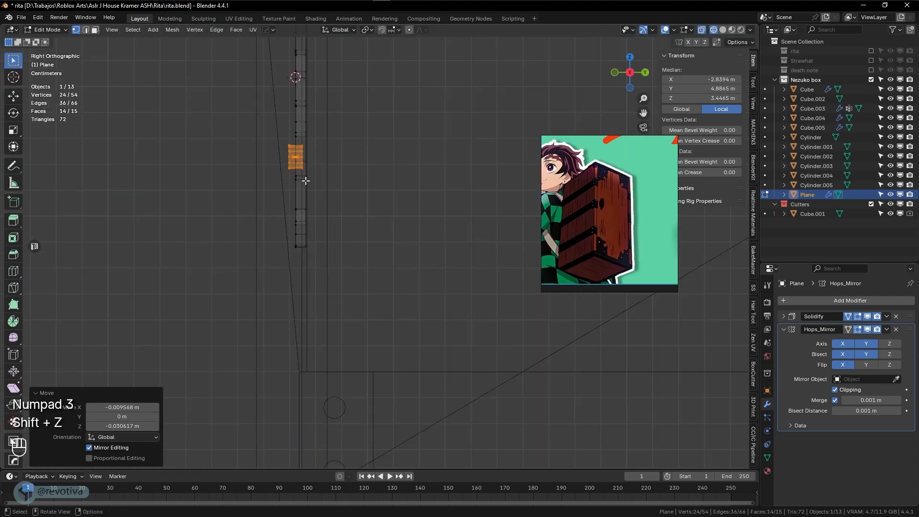
pyautogui.keyDown('shift'); pyautogui.moveTo(337, 203); pyautogui.dragTo(381, 268, button='middle'); pyautogui.keyUp('shift')
pyautogui.hotkey('shift', 'z')
pyautogui.press('KP_7')
pyautogui.press('KP_1')
pyautogui.press('g')
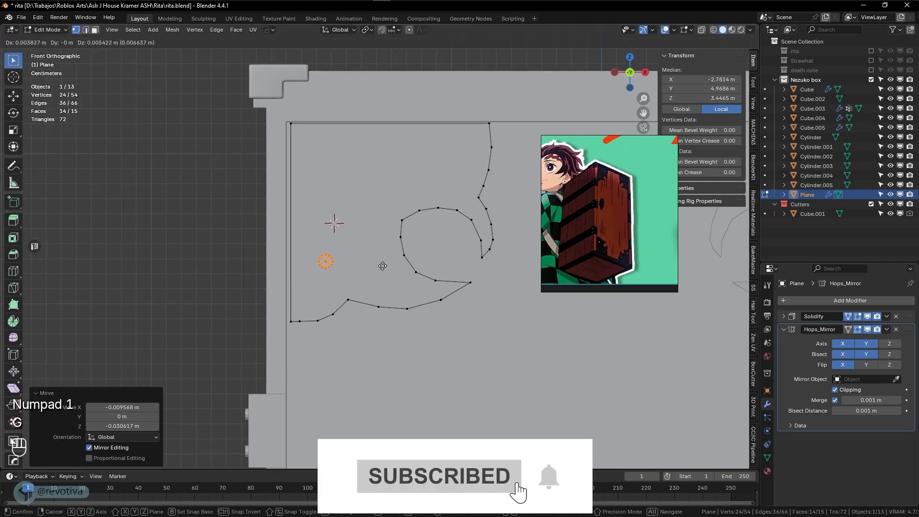
pyautogui.click(388, 267)
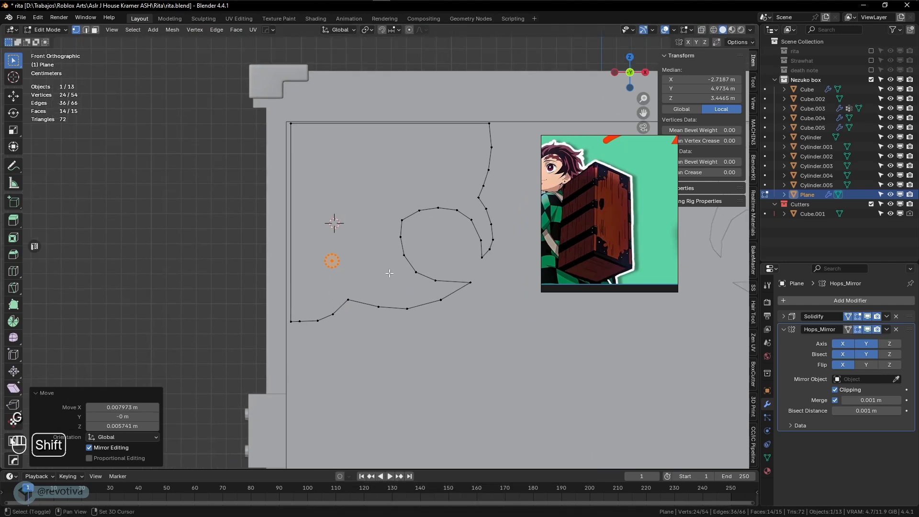
pyautogui.hotkey('shift', 'd')
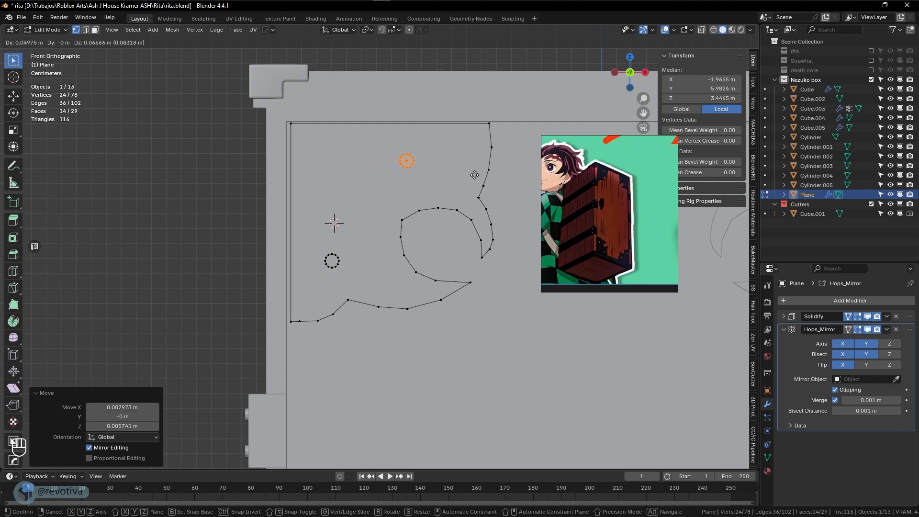
pyautogui.click(462, 193)
# Return to Object Mode, look over the whole box, and deselect the bracket
pyautogui.press('Tab')
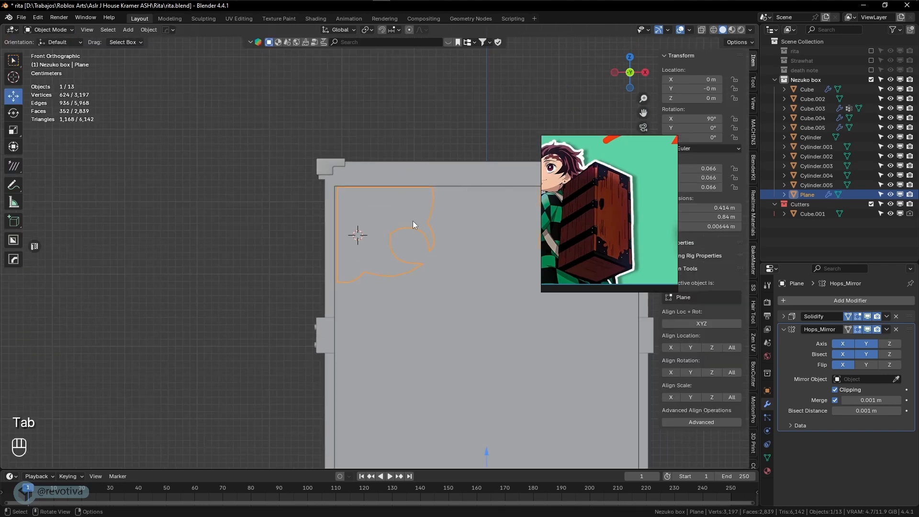
pyautogui.moveTo(413, 220); pyautogui.dragTo(495, 220, button='middle')
pyautogui.hotkey('shift', 'z')
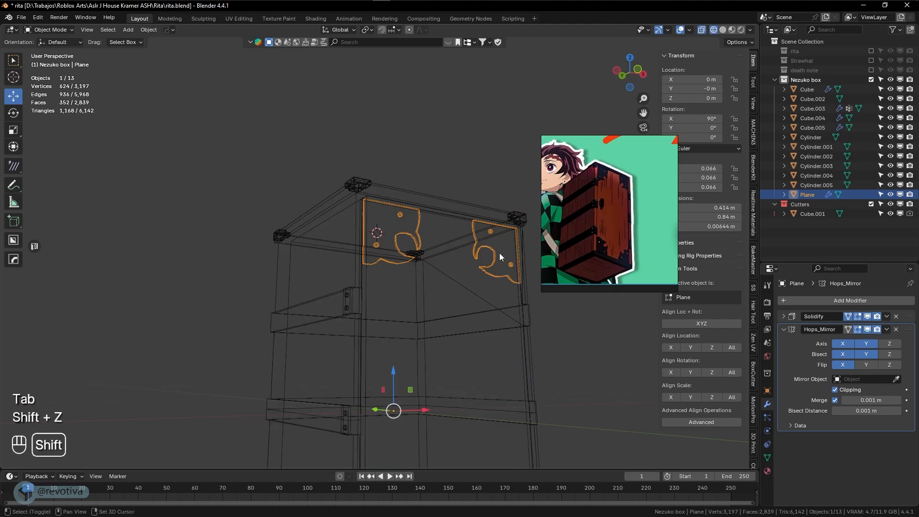
pyautogui.hotkey('shift', 'z')
pyautogui.moveTo(475, 255); pyautogui.dragTo(479, 191, button='middle')
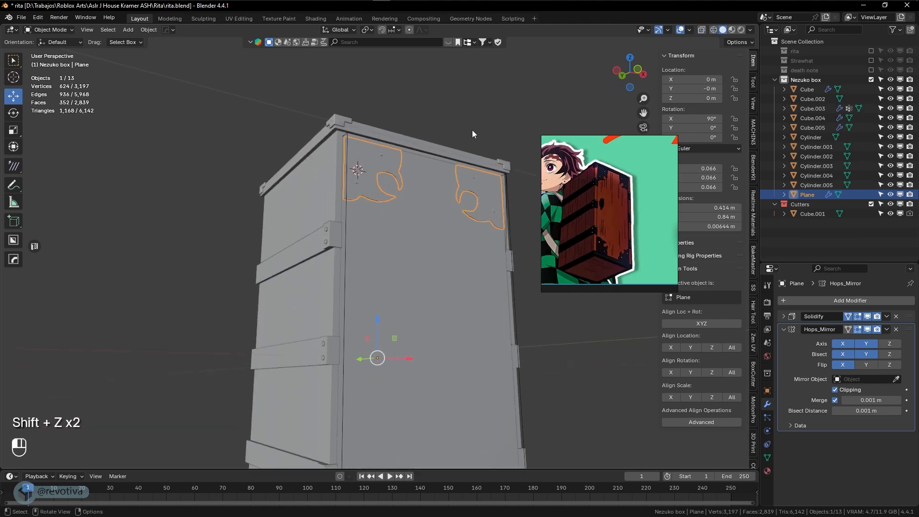
pyautogui.hotkey('alt', 'x')
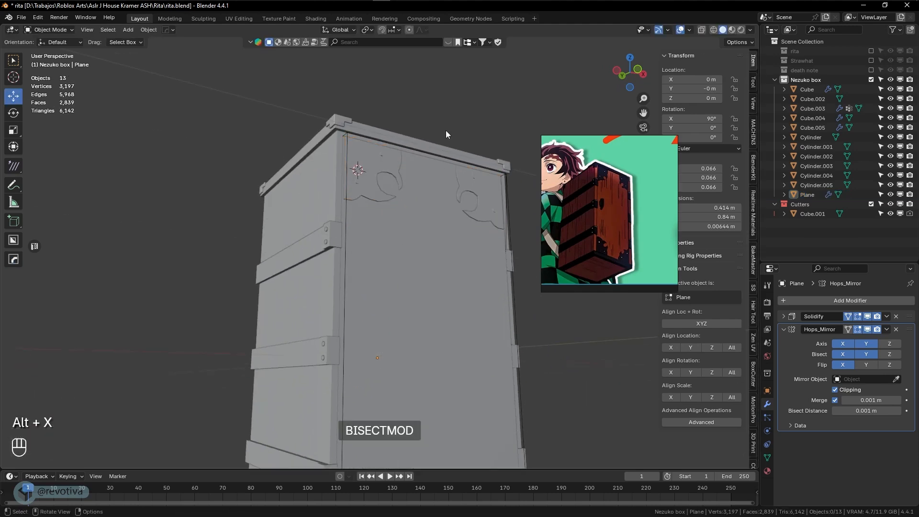
# Switch the viewport to Eevee HQ shading with cavity and view the box from the front
pyautogui.hotkey('alt', 'v')
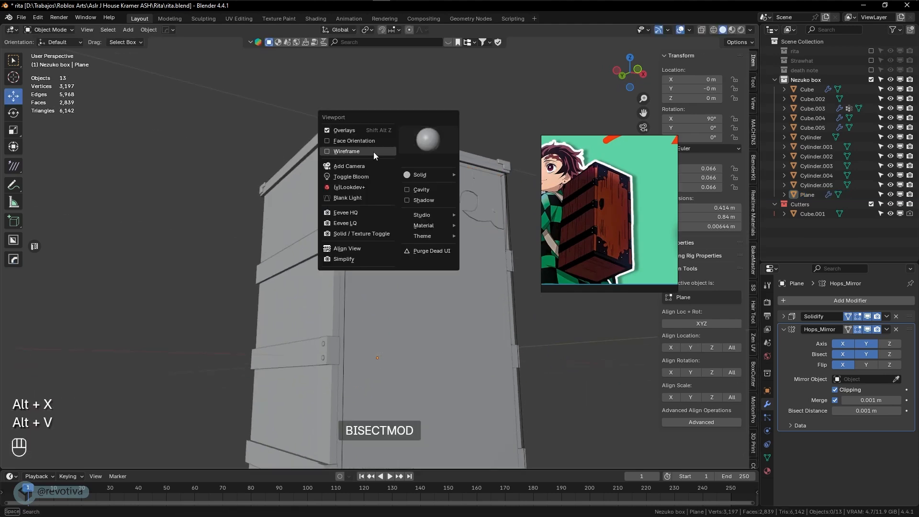
pyautogui.click(349, 213)
pyautogui.moveTo(471, 170); pyautogui.dragTo(414, 188, button='middle')
pyautogui.scroll(2, 399, 182)
pyautogui.scroll(6, 606, 208)
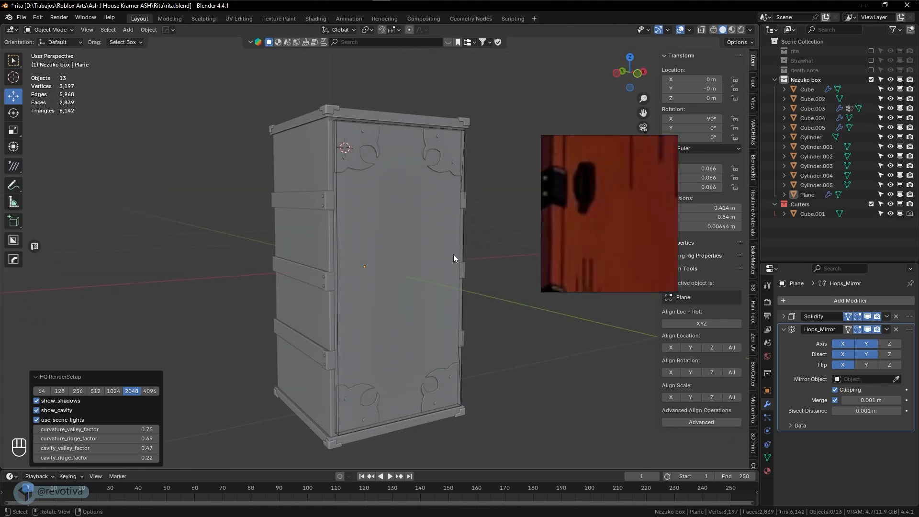
pyautogui.moveTo(453, 254); pyautogui.dragTo(406, 255, button='middle')
pyautogui.press('KP_1')
pyautogui.scroll(3, 359, 266)
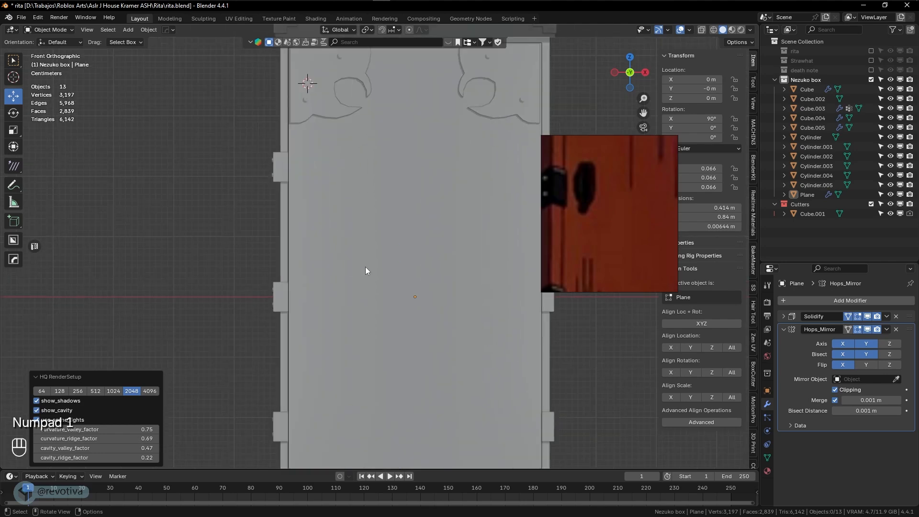
# Add a new cube mesh at the 3D cursor
pyautogui.hotkey('shift', 'a')
pyautogui.moveTo(344, 266)
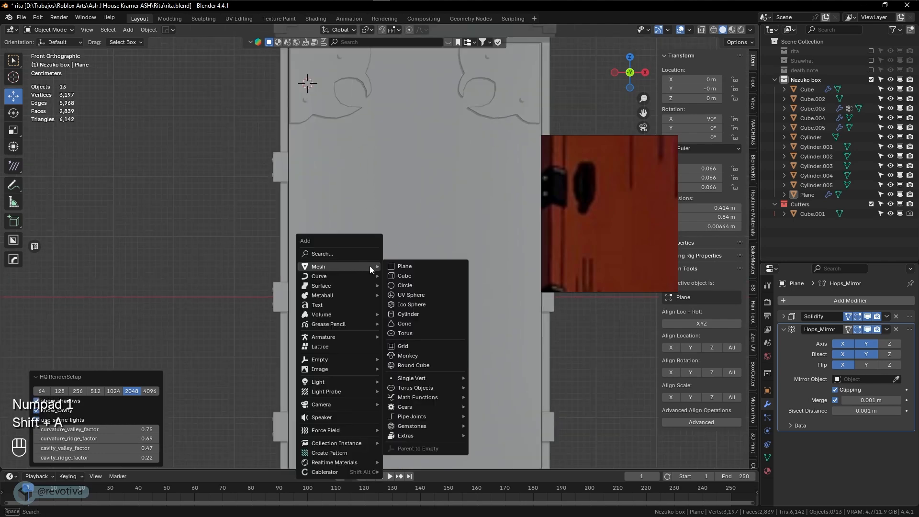
pyautogui.click(405, 276)
# Scale the new cube down to a small block and move it down and right
pyautogui.press('s')
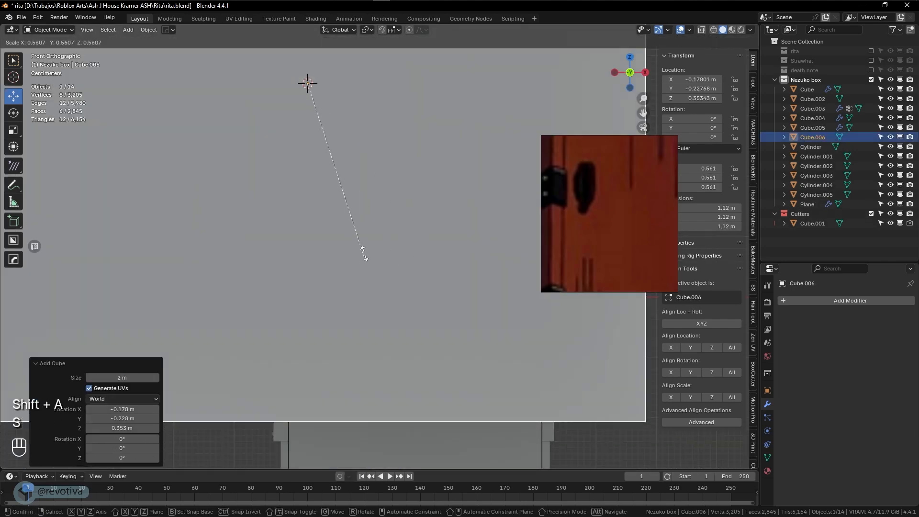
pyautogui.click(334, 124)
pyautogui.press('g')
pyautogui.click(369, 261)
pyautogui.press('s')
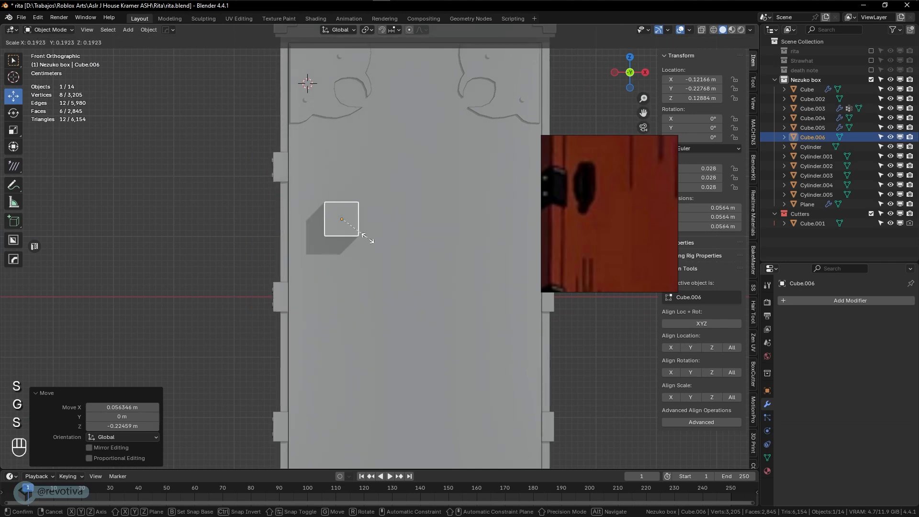
pyautogui.click(369, 241)
# Set the cube's Location Z to 0 in the N panel
pyautogui.scroll(-1, 368, 241)
pyautogui.click(700, 90)
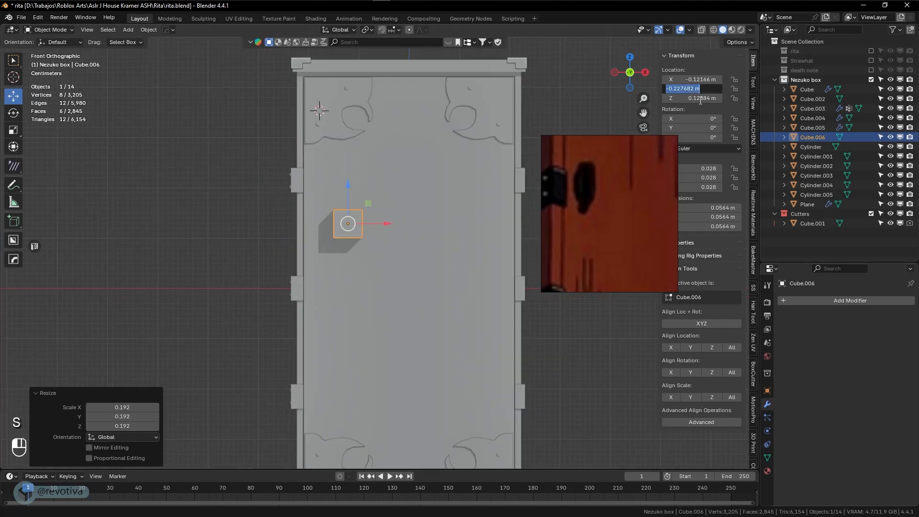
pyautogui.click(701, 98)
pyautogui.click(700, 98)
pyautogui.write('0')
pyautogui.press('Return')
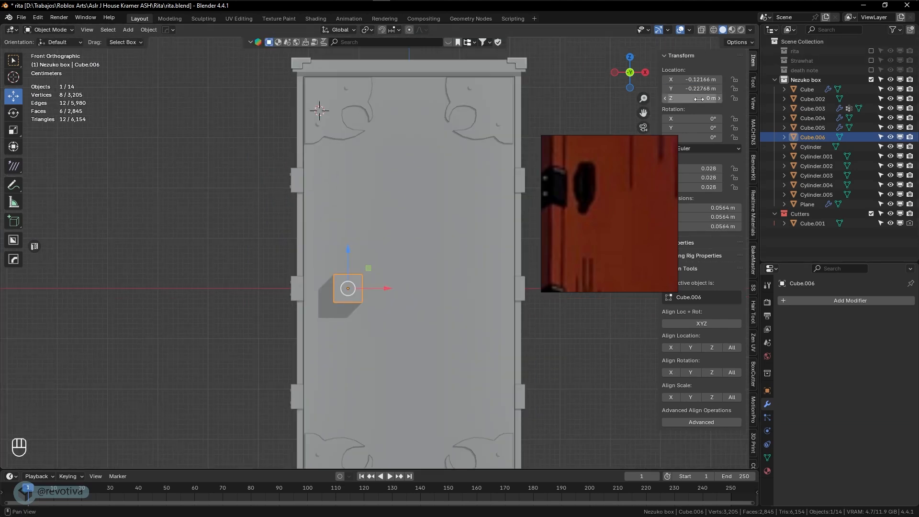
pyautogui.scroll(2, 424, 356)
# Narrow the cube on X and Y into a thin slab on the door's edge, then isolate it in Edit Mode
pyautogui.press('s')
pyautogui.press('x')
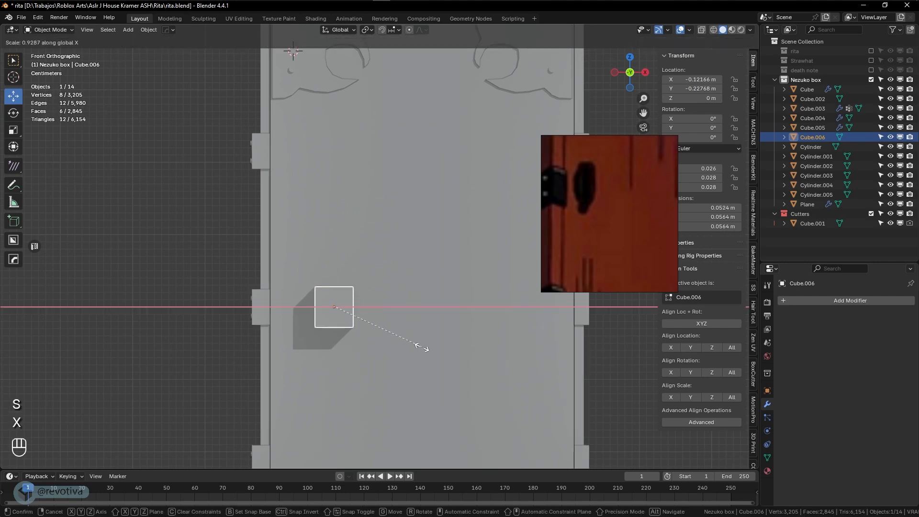
pyautogui.click(376, 319)
pyautogui.moveTo(377, 310); pyautogui.dragTo(349, 313)
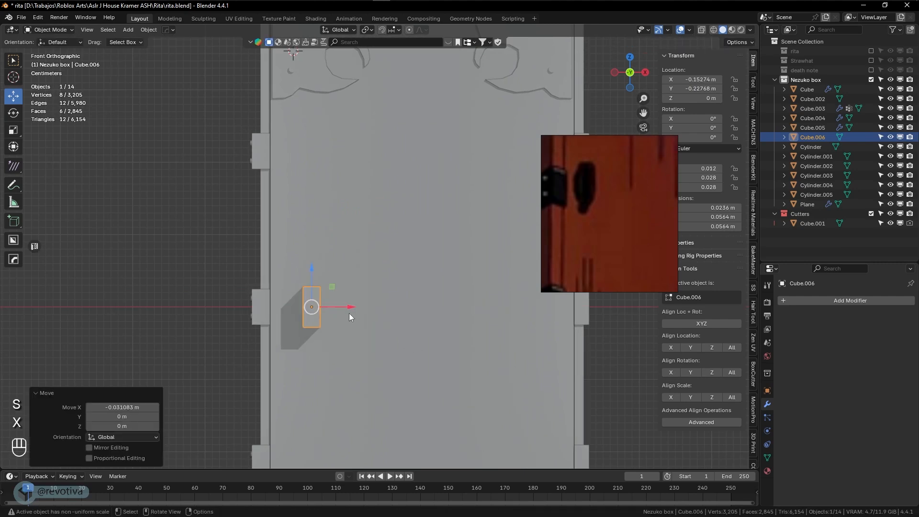
pyautogui.press('KP_3')
pyautogui.press('s')
pyautogui.press('y')
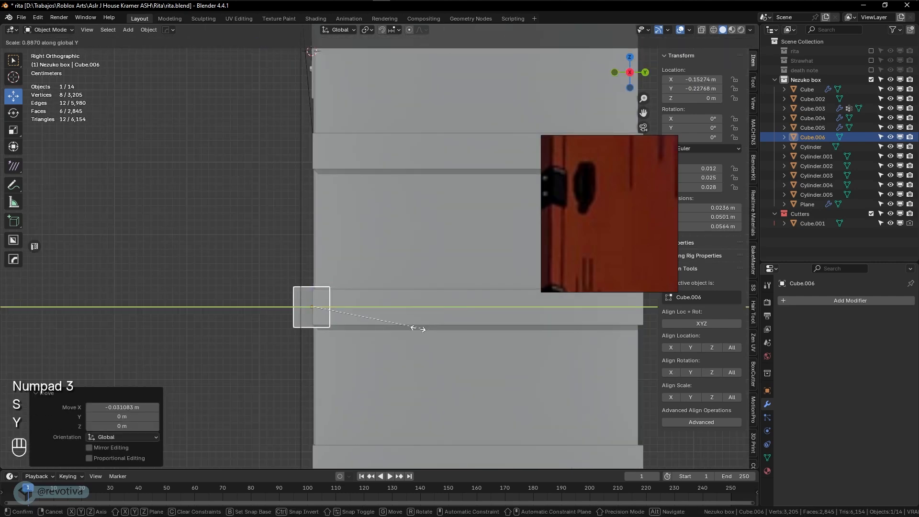
pyautogui.click(337, 306)
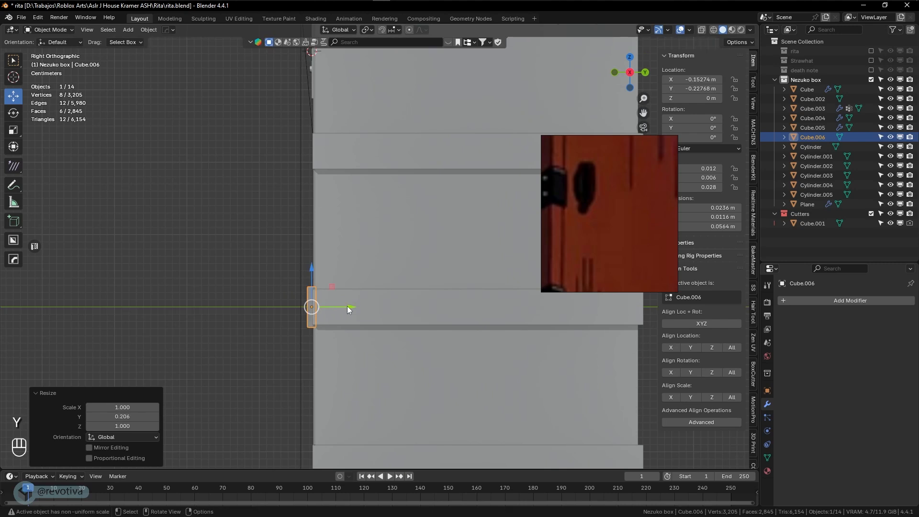
pyautogui.press('KP_Divide')
pyautogui.press('Tab')
pyautogui.moveTo(347, 306); pyautogui.dragTo(372, 283, button='middle')
# Delete only the block's front face, then return to Object Mode with all objects visible
pyautogui.click(371, 282)
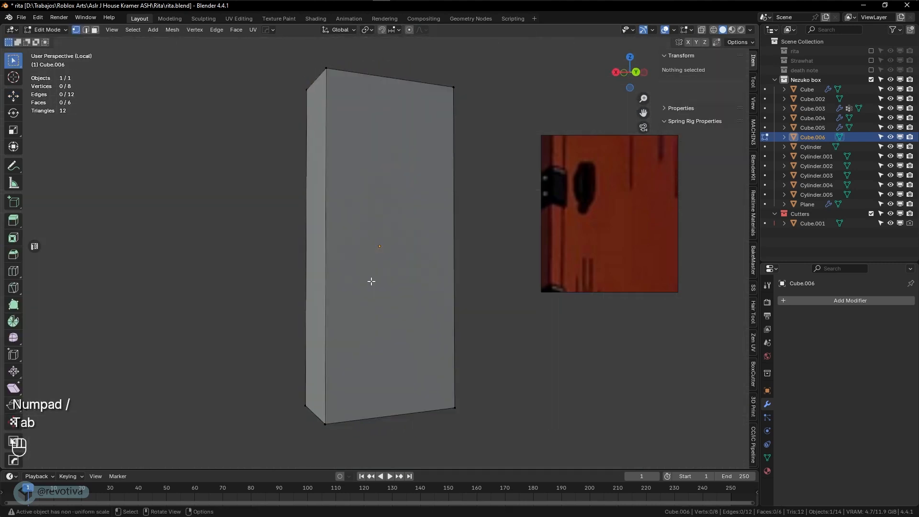
pyautogui.press('3')
pyautogui.click(377, 272)
pyautogui.press('x')
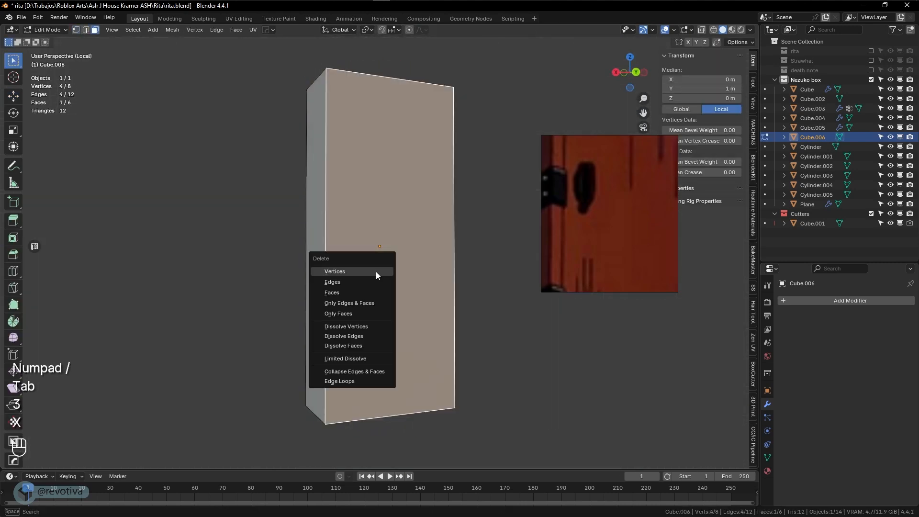
pyautogui.click(361, 293)
pyautogui.press('Tab')
pyautogui.press('KP_Divide')
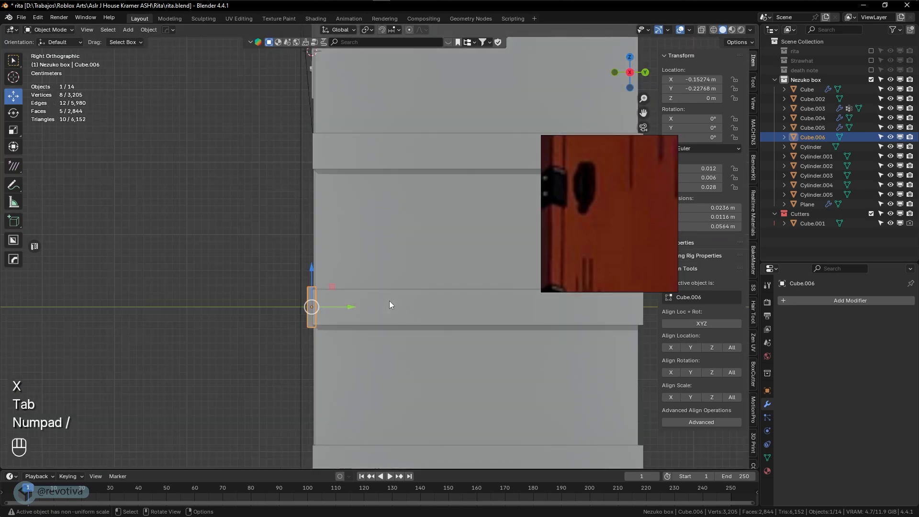
pyautogui.keyDown('shift'); pyautogui.moveTo(389, 301); pyautogui.dragTo(489, 260, button='middle'); pyautogui.keyUp('shift')
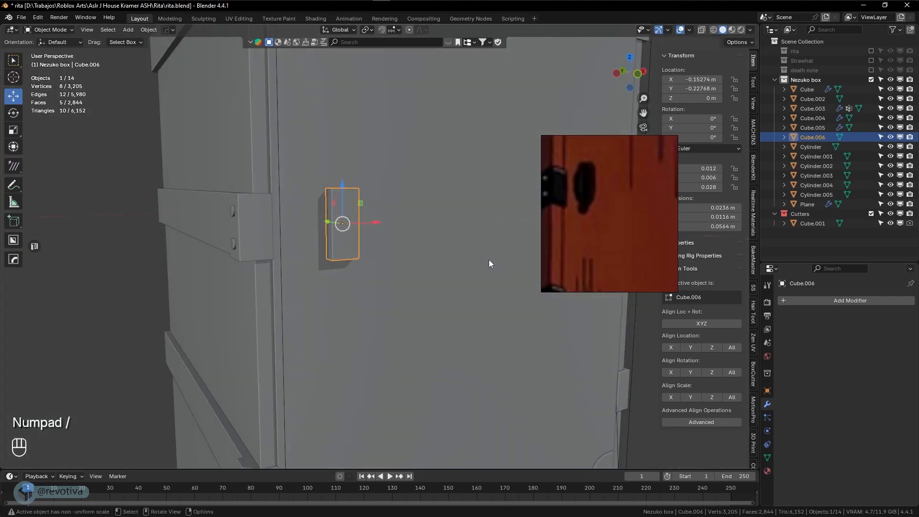
pyautogui.press('KP_1')
pyautogui.scroll(-7, 477, 263)
# Enlarge the latch block about 1.8×, thin it along Y, and apply its scale
pyautogui.press('s')
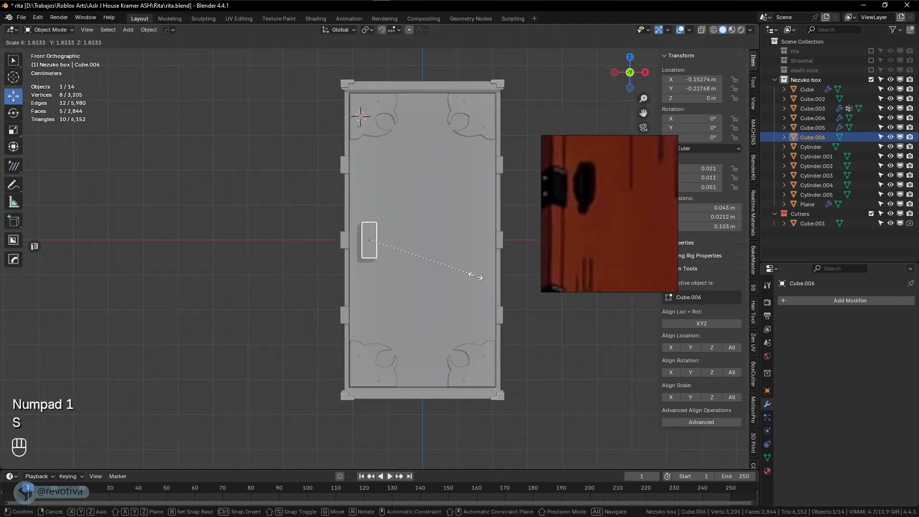
pyautogui.click(476, 276)
pyautogui.moveTo(477, 276); pyautogui.dragTo(430, 285, button='middle')
pyautogui.scroll(6, 403, 277)
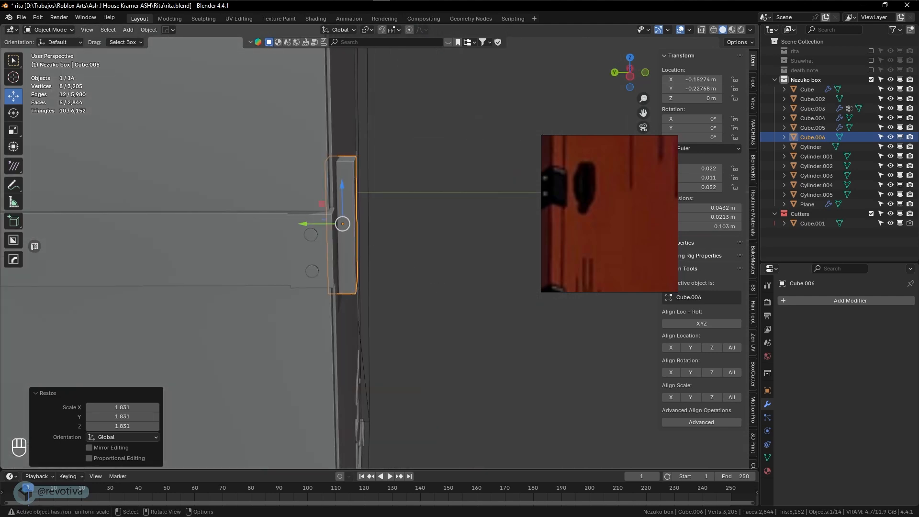
pyautogui.press('s')
pyautogui.press('y')
pyautogui.click(391, 263)
pyautogui.moveTo(392, 263); pyautogui.dragTo(373, 261, button='middle')
pyautogui.hotkey('ctrl', 'a')
pyautogui.click(363, 260)
# In edge select mode, select the block's two top edges
pyautogui.press('Tab')
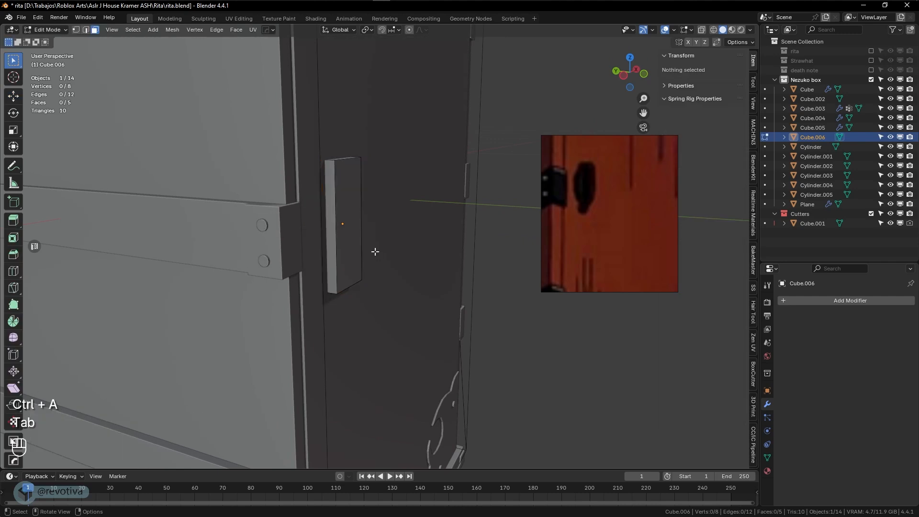
pyautogui.press('2')
pyautogui.click(330, 163)
pyautogui.moveTo(330, 163); pyautogui.dragTo(423, 254, button='middle')
pyautogui.keyDown('shift'); pyautogui.click(363, 151); pyautogui.keyUp('shift')
# Bevel the two selected edges into a rounded profile and return to Object Mode
pyautogui.hotkey('ctrl', 'b')
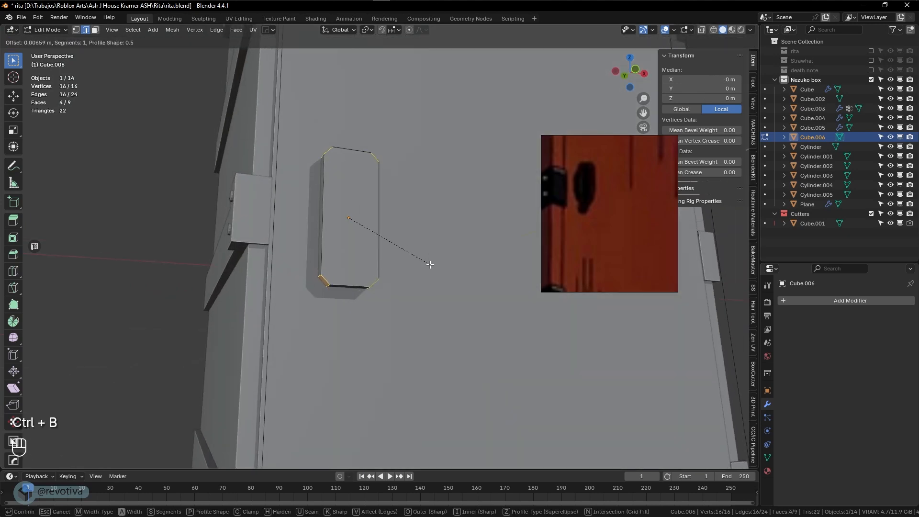
pyautogui.scroll(2, 432, 264)
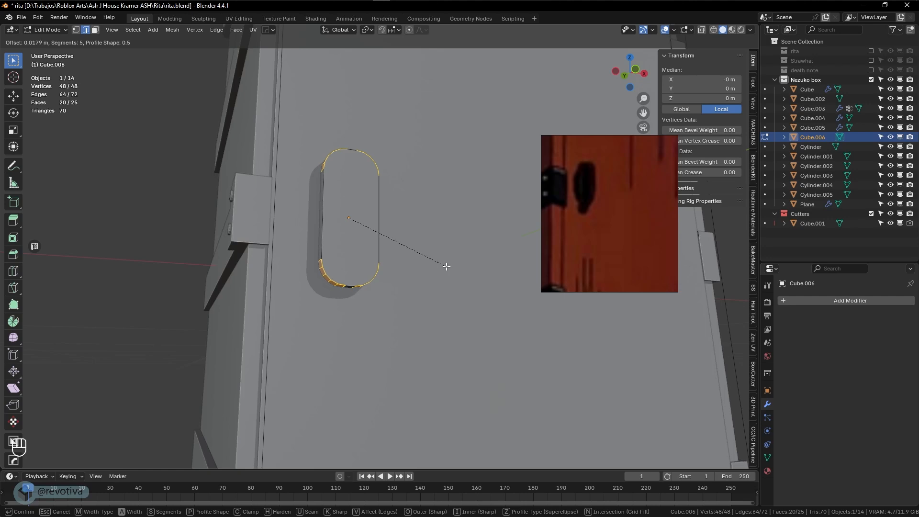
pyautogui.click(448, 267)
pyautogui.moveTo(448, 267)
pyautogui.mouseDown(button='middle')
pyautogui.moveTo(437, 277)
pyautogui.moveTo(456, 291)
pyautogui.moveTo(442, 282)
pyautogui.mouseUp(button='middle')
pyautogui.press('Tab')
# Apply Smooth by Angle shading to the latch, inspect it edge-on, and deselect it
pyautogui.scroll(1, 448, 280)
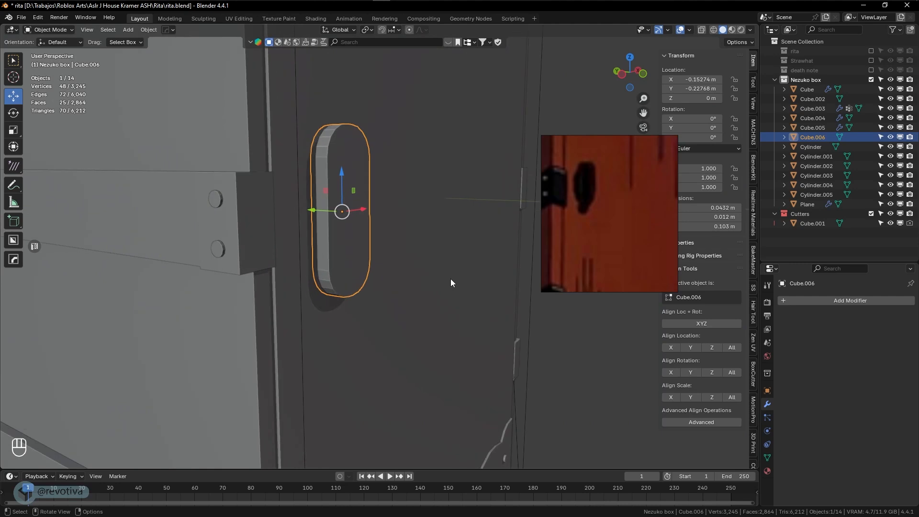
pyautogui.moveTo(451, 282)
pyautogui.mouseDown(button='middle')
pyautogui.moveTo(474, 275)
pyautogui.moveTo(446, 269)
pyautogui.mouseUp(button='middle')
pyautogui.rightClick(333, 233)
pyautogui.click(297, 256)
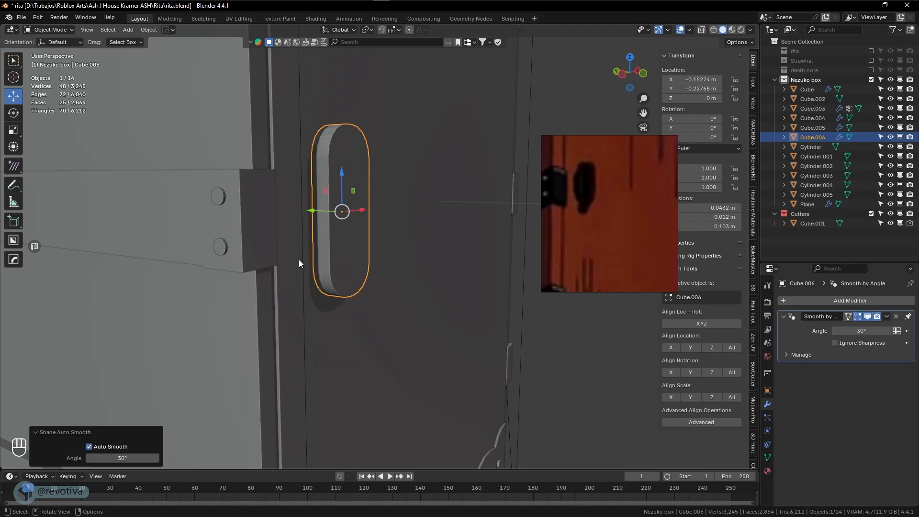
pyautogui.moveTo(348, 248); pyautogui.dragTo(369, 262, button='middle')
pyautogui.scroll(-8, 380, 265)
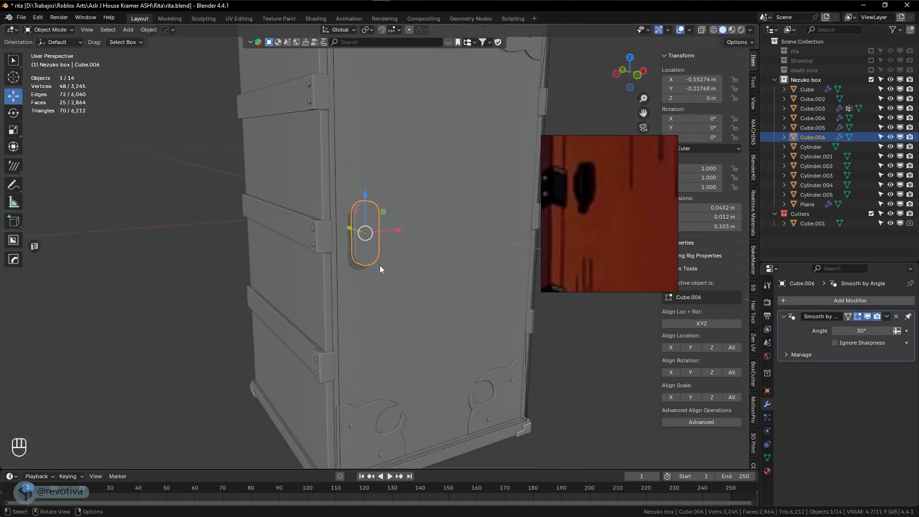
pyautogui.scroll(7, 385, 268)
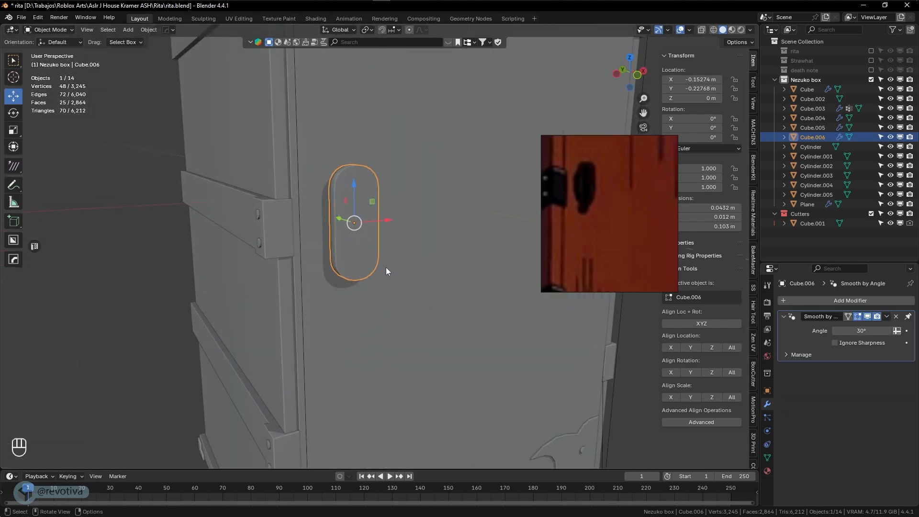
pyautogui.moveTo(386, 267); pyautogui.dragTo(447, 272, button='middle')
pyautogui.click(463, 275)
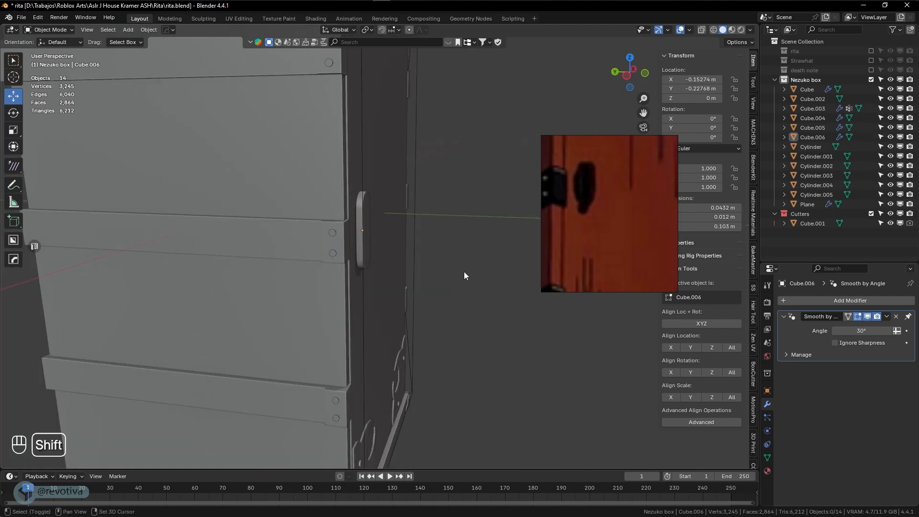
# Add a Bézier curve and rotate it 90° about Z
pyautogui.hotkey('shift', 'a')
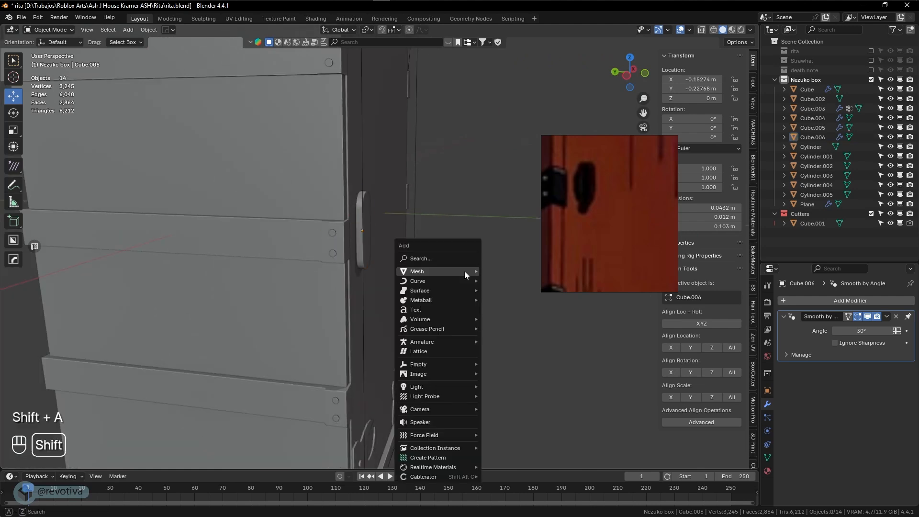
pyautogui.moveTo(451, 282)
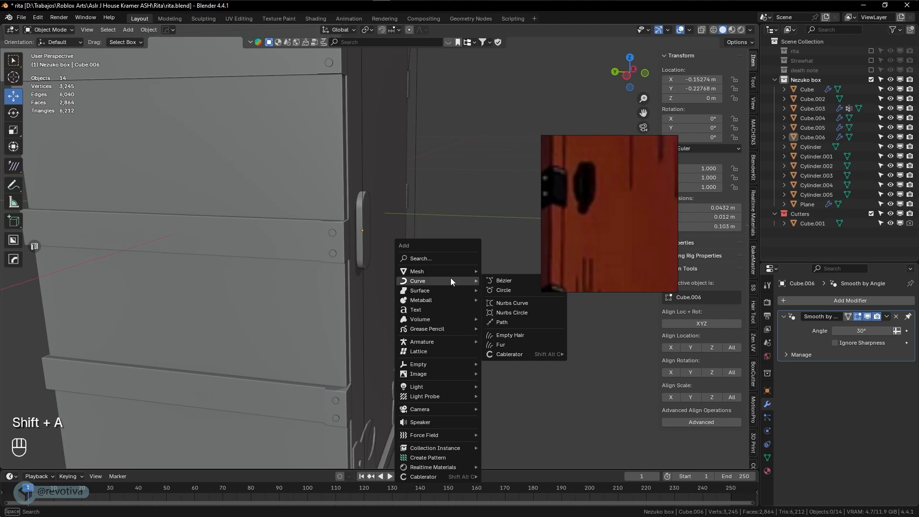
pyautogui.click(504, 281)
pyautogui.scroll(-6, 488, 293)
pyautogui.press('r')
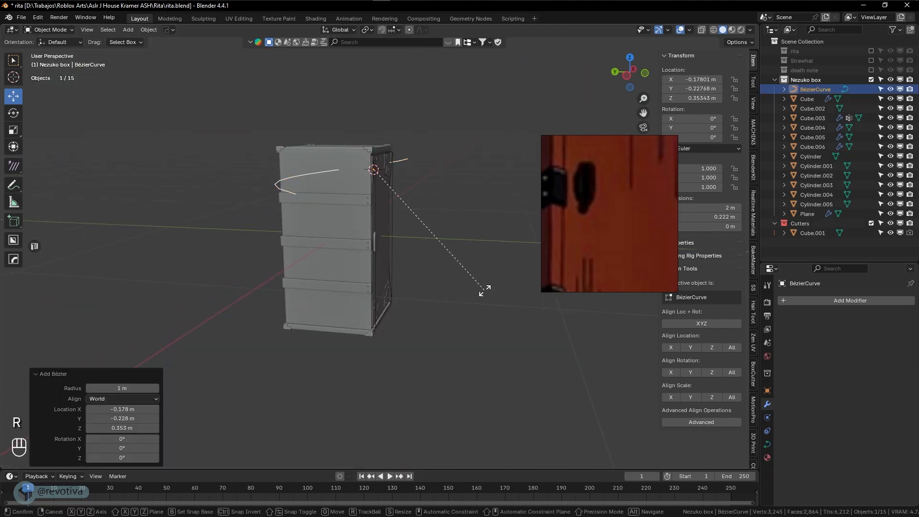
pyautogui.press('z')
pyautogui.press('KP_9')
pyautogui.press('KP_0')
pyautogui.press('KP_Enter')
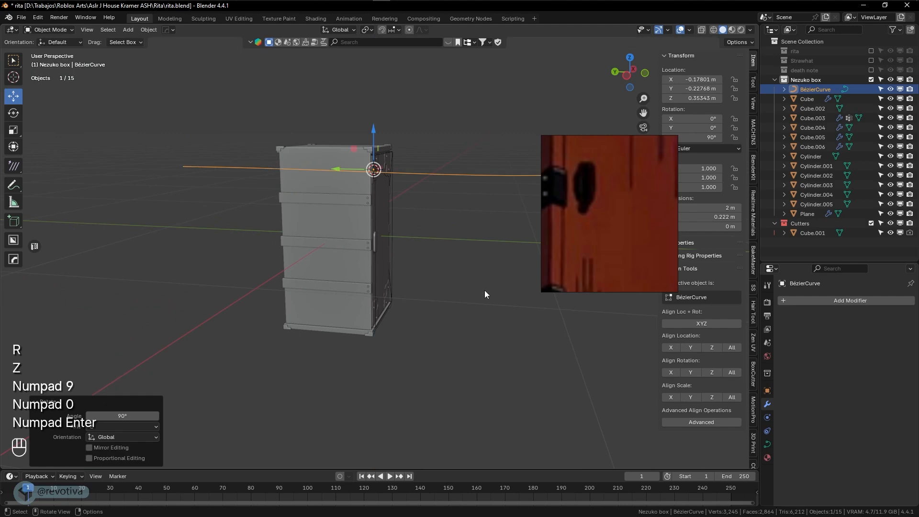
# Stand the curve upright with a 90° rotation about X
pyautogui.keyDown('shift'); pyautogui.moveTo(455, 281); pyautogui.dragTo(438, 320, button='middle'); pyautogui.keyUp('shift')
pyautogui.press('r')
pyautogui.press('x')
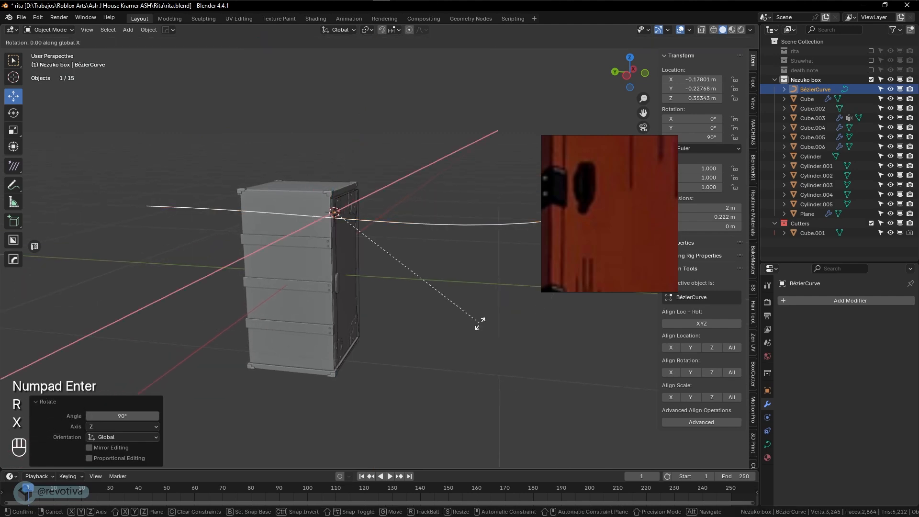
pyautogui.press('KP_9')
pyautogui.press('KP_0')
pyautogui.press('KP_Enter')
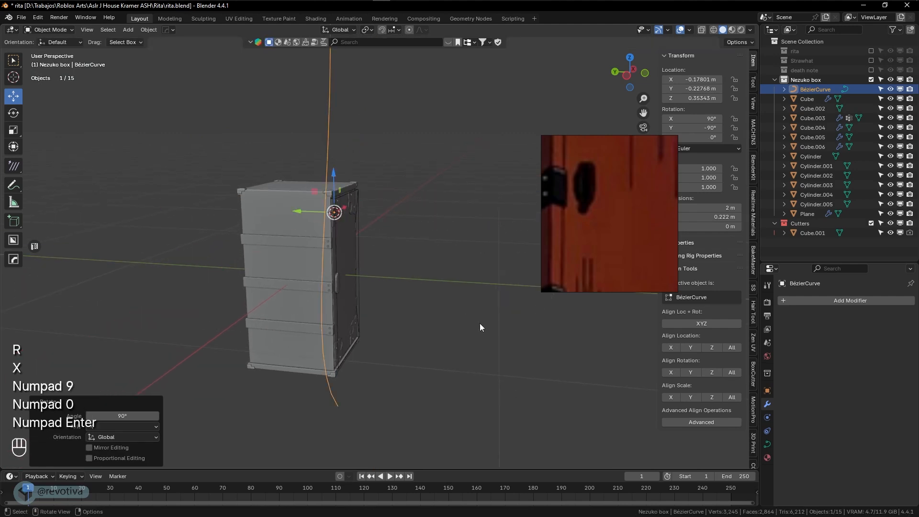
# In front view, scale the curve to about 0.43 and move it into the box
pyautogui.press('KP_1')
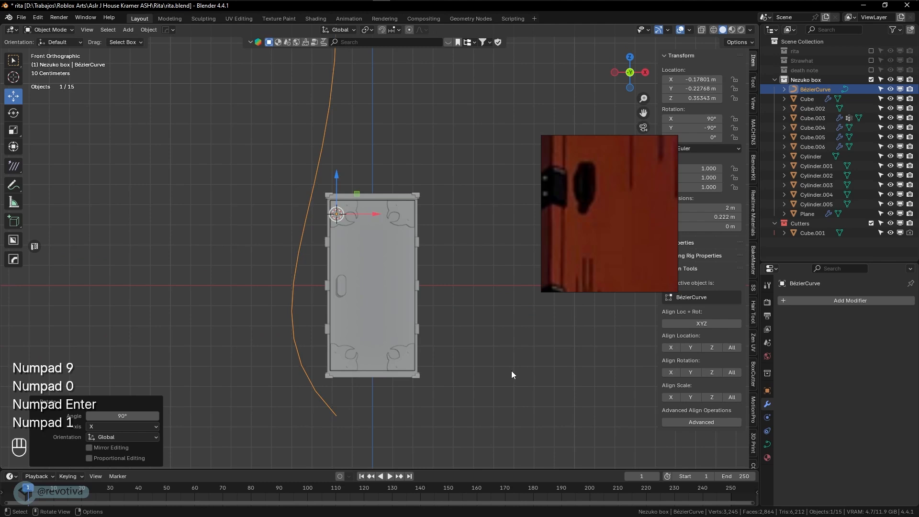
pyautogui.keyDown('shift'); pyautogui.moveTo(512, 371); pyautogui.dragTo(508, 379, button='middle'); pyautogui.keyUp('shift')
pyautogui.press('s')
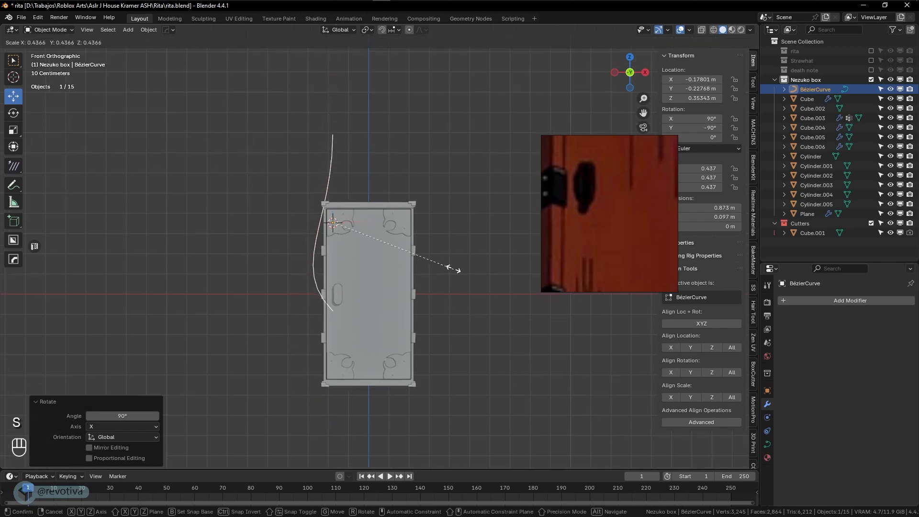
pyautogui.click(422, 249)
pyautogui.press('g')
pyautogui.click(467, 346)
pyautogui.scroll(3, 418, 353)
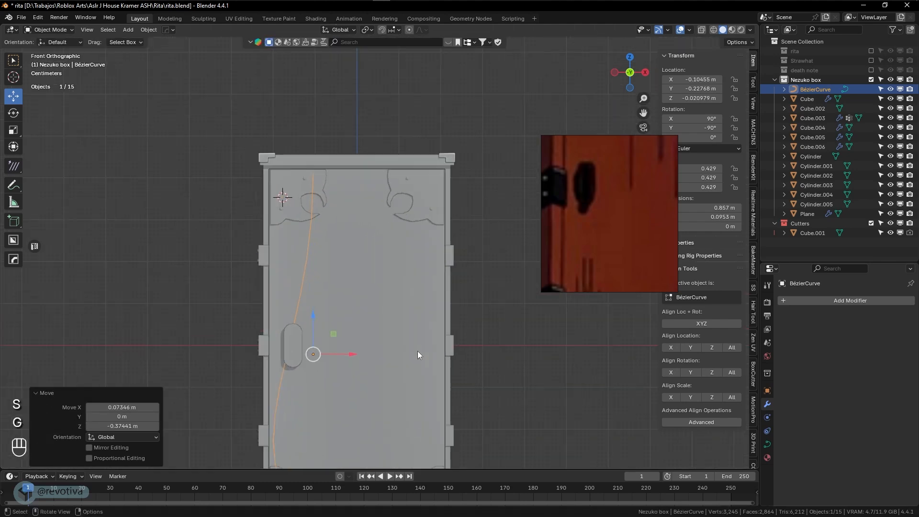
pyautogui.keyDown('shift'); pyautogui.moveTo(418, 353); pyautogui.dragTo(450, 230, button='middle'); pyautogui.keyUp('shift')
# Turn the curve 90° about Z to edge-on and place it on the oval latch
pyautogui.press('r')
pyautogui.press('z')
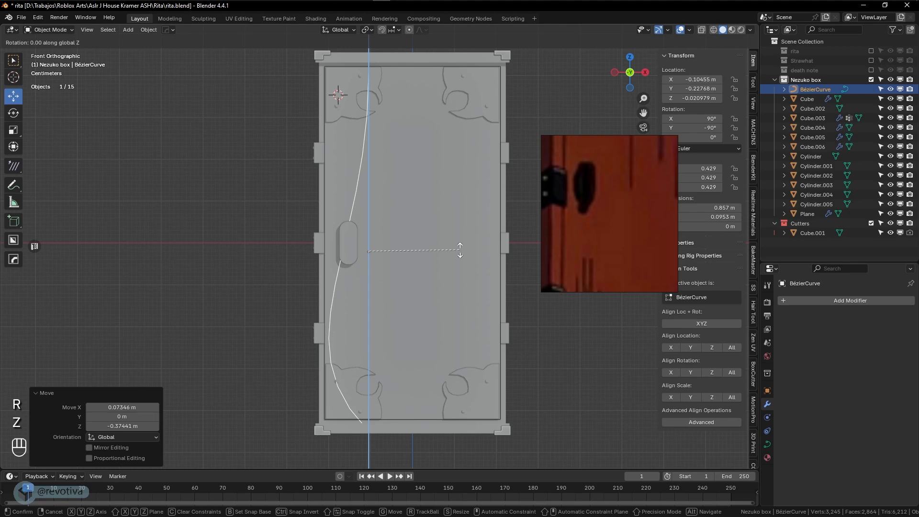
pyautogui.press('KP_9')
pyautogui.press('KP_0')
pyautogui.press('KP_Enter')
pyautogui.scroll(-3, 423, 262)
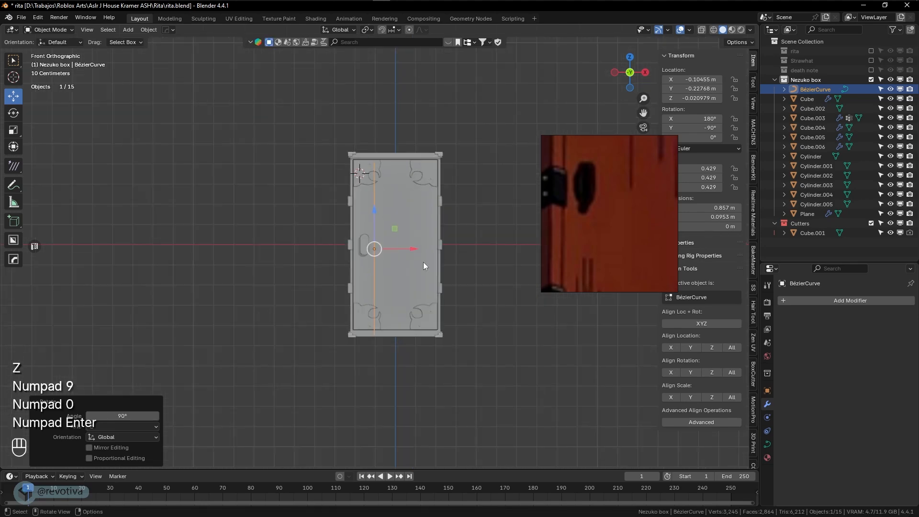
pyautogui.scroll(5, 420, 263)
pyautogui.press('g')
pyautogui.click(406, 252)
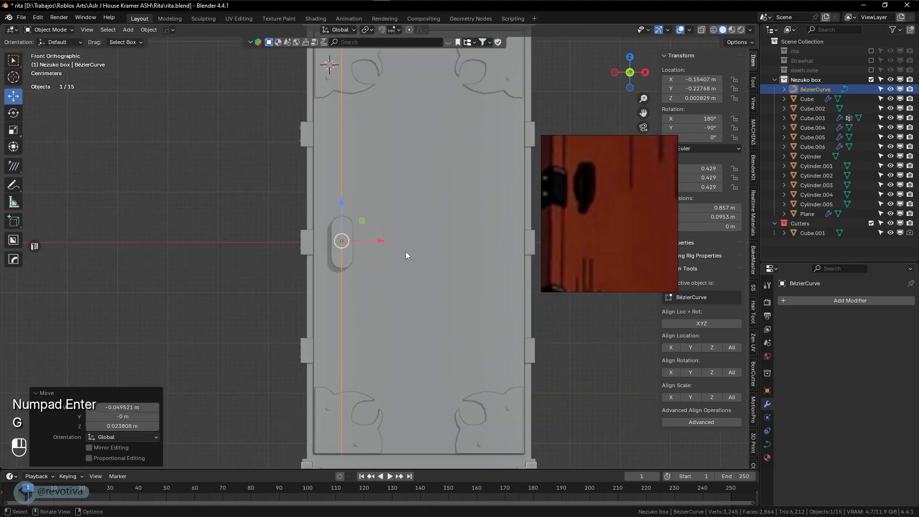
# Shrink the curve to 0.15 and shift it slightly off the box face, viewed from the right
pyautogui.press('s')
pyautogui.click(364, 247)
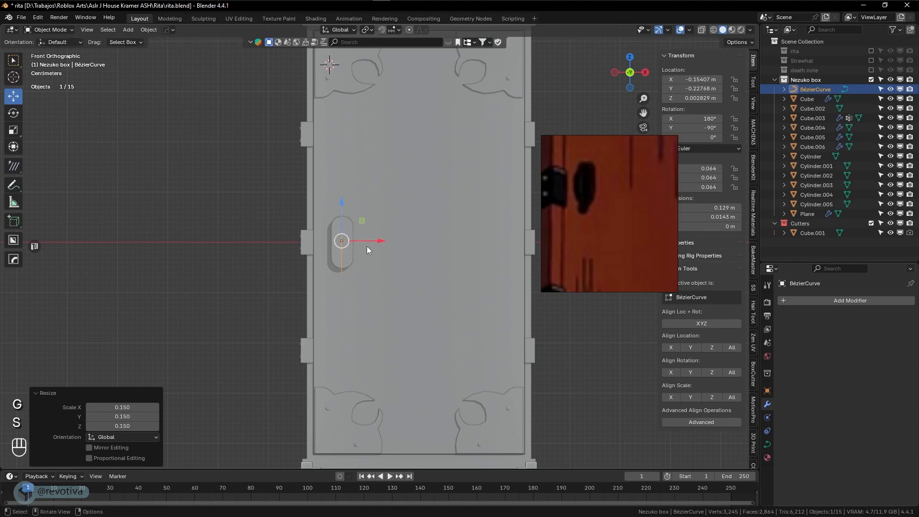
pyautogui.moveTo(367, 247)
pyautogui.mouseDown(button='middle')
pyautogui.moveTo(472, 253)
pyautogui.moveTo(373, 253)
pyautogui.mouseUp(button='middle')
pyautogui.moveTo(272, 236); pyautogui.dragTo(354, 251)
pyautogui.press('KP_3')
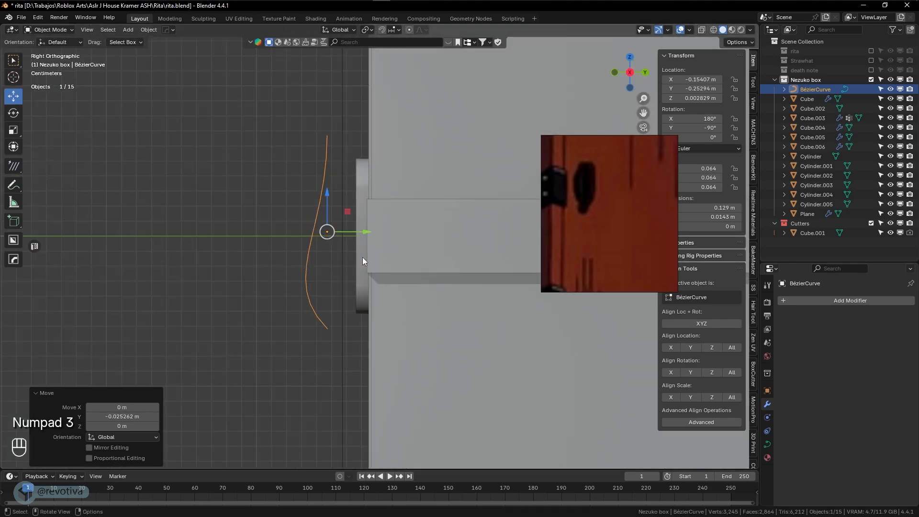
pyautogui.scroll(1, 363, 260)
# In Edit Mode, place the curve's top and bottom ends against the box and rotate their handles
pyautogui.press('Tab')
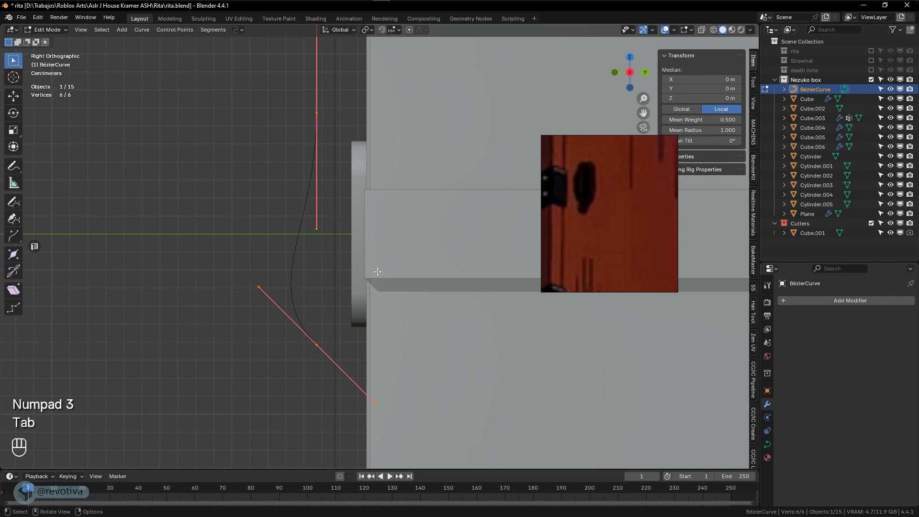
pyautogui.click(312, 137)
pyautogui.press('r')
pyautogui.click(296, 174)
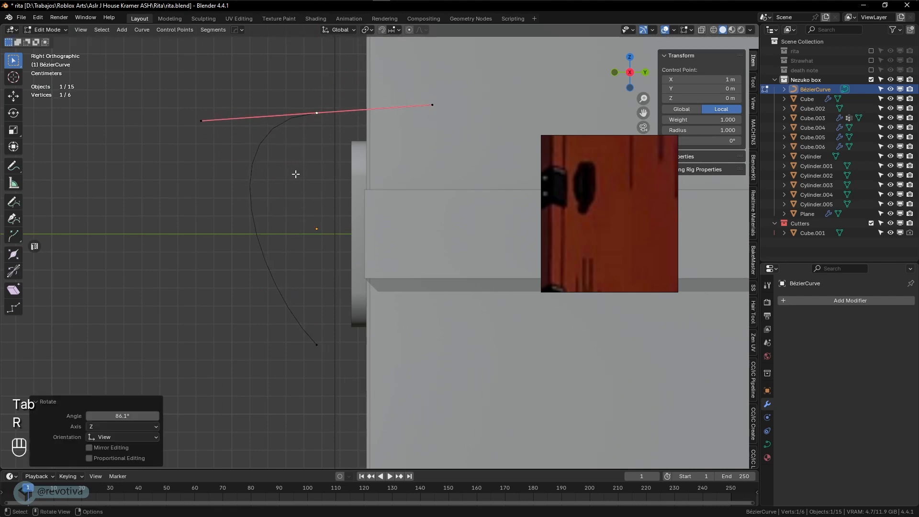
pyautogui.press('g')
pyautogui.click(389, 210)
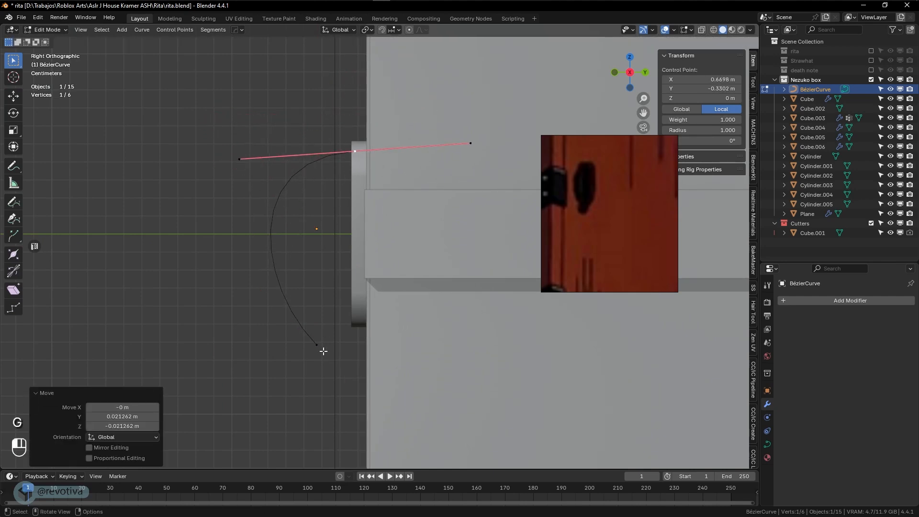
pyautogui.press('g')
pyautogui.click(424, 316)
pyautogui.press('r')
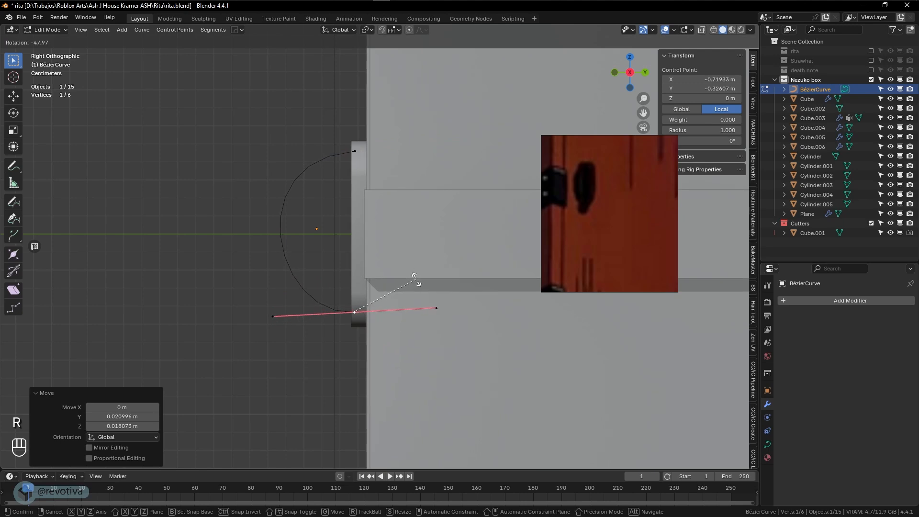
pyautogui.click(414, 280)
# Level the top point's handle and lengthen the bottom point's handle
pyautogui.keyDown('shift'); pyautogui.click(354, 151); pyautogui.keyUp('shift')
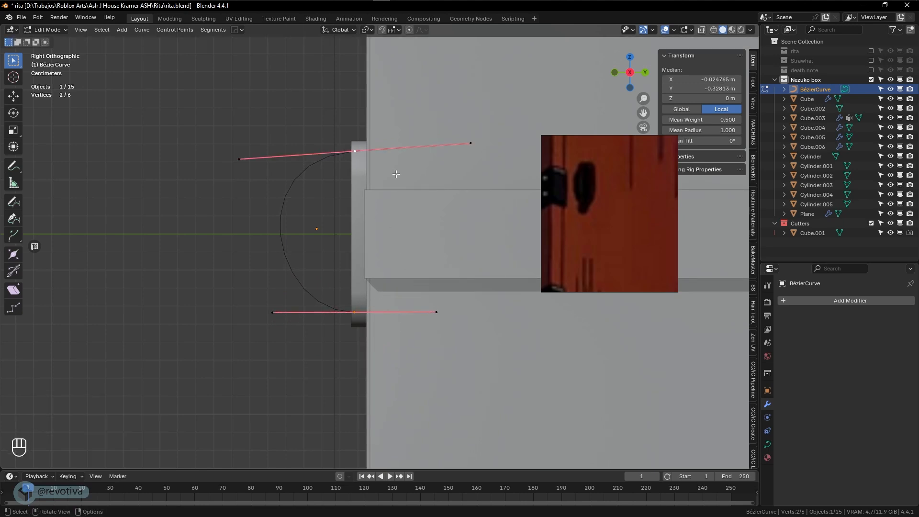
pyautogui.click(354, 152)
pyautogui.press('r')
pyautogui.click(420, 167)
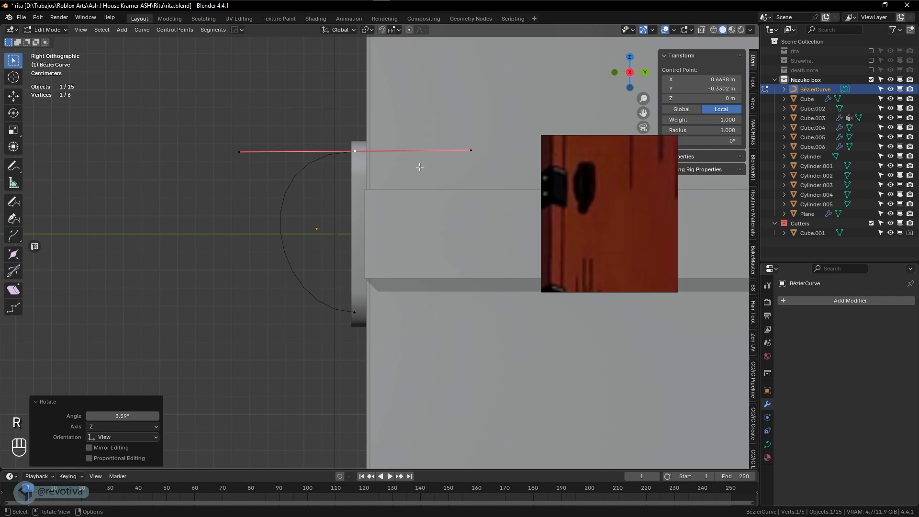
pyautogui.keyDown('shift'); pyautogui.click(367, 309); pyautogui.keyUp('shift')
pyautogui.click(369, 311)
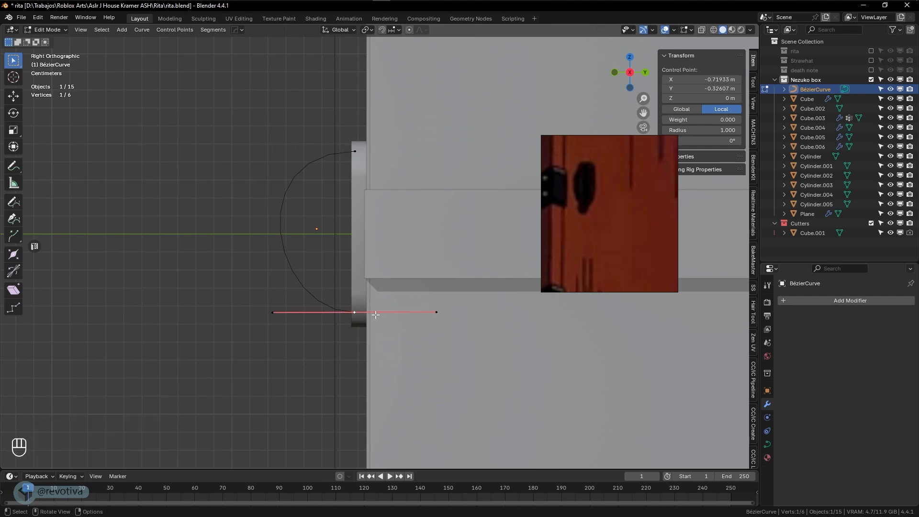
pyautogui.press('s')
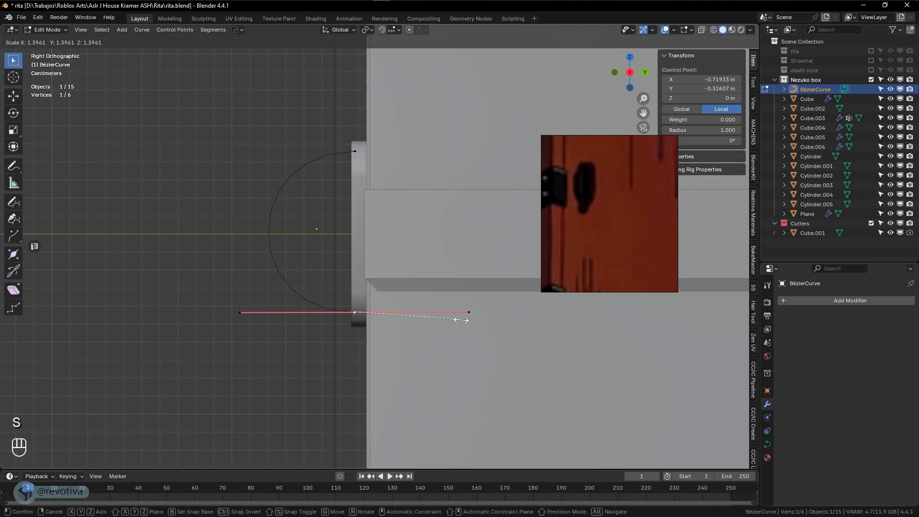
pyautogui.click(461, 320)
# Shorten both end points' handles along Y to 0.519
pyautogui.keyDown('shift'); pyautogui.click(355, 152); pyautogui.keyUp('shift')
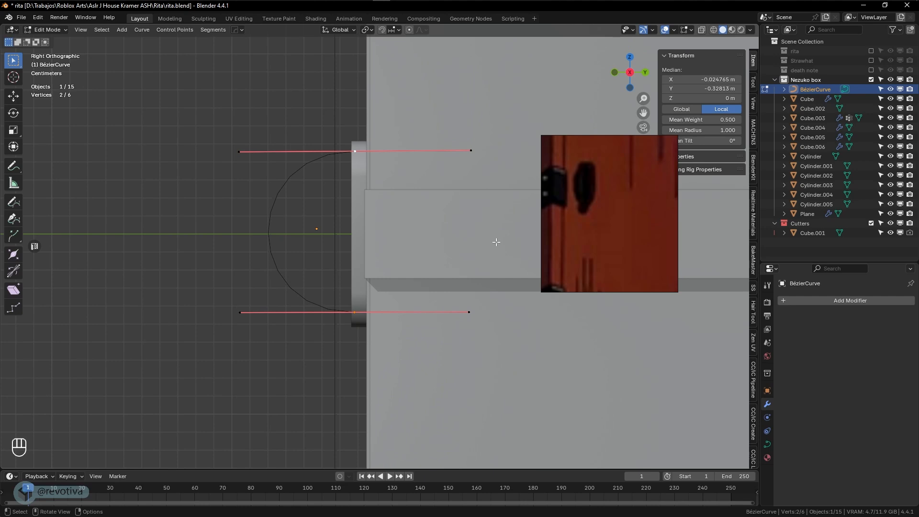
pyautogui.press('s')
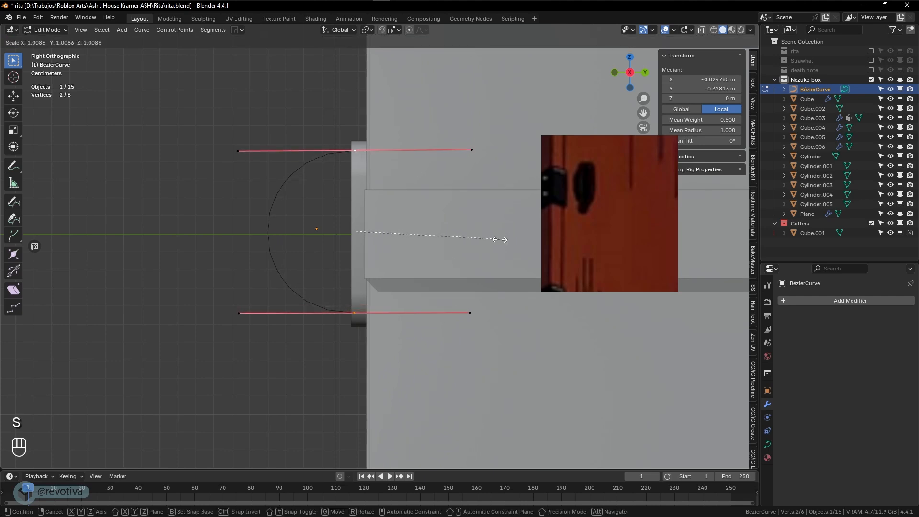
pyautogui.press('x')
pyautogui.press('y')
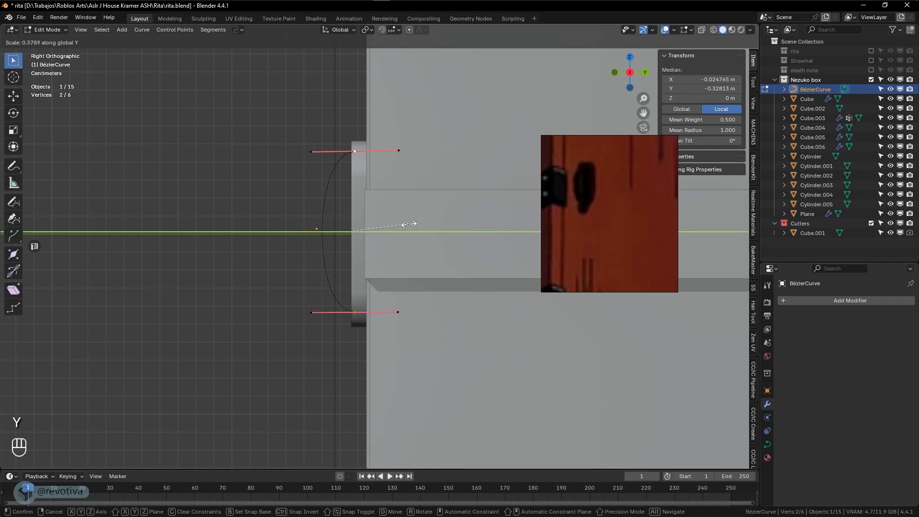
pyautogui.click(426, 228)
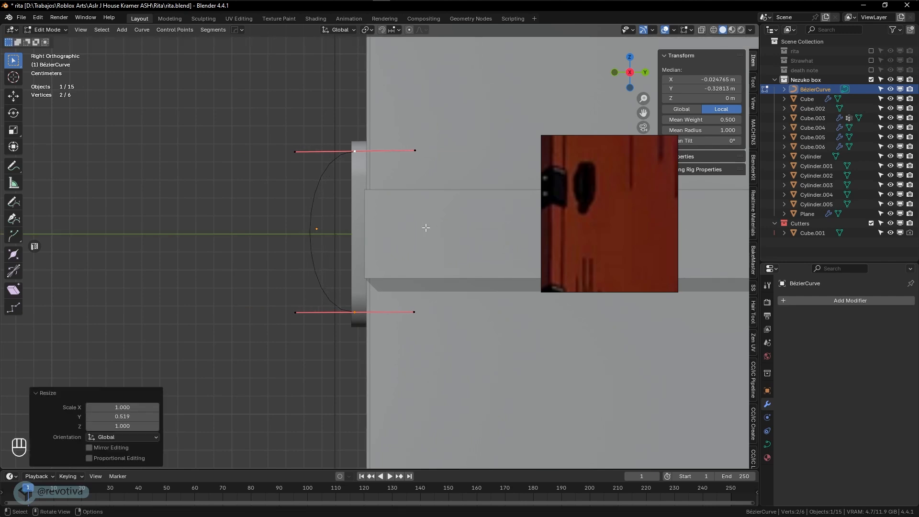
# Move the two left handle tips along X into place
pyautogui.keyDown('shift'); pyautogui.click(304, 305); pyautogui.keyUp('shift')
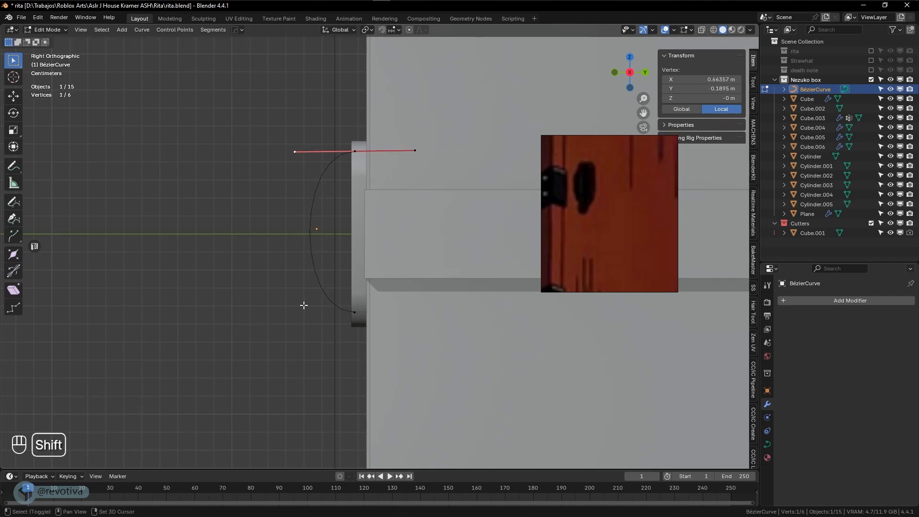
pyautogui.click(355, 313)
pyautogui.press('a')
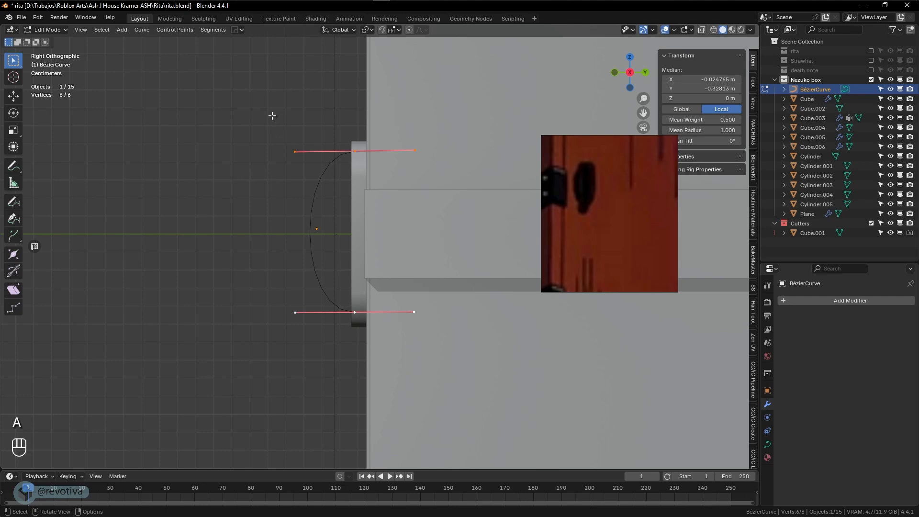
pyautogui.moveTo(272, 116); pyautogui.dragTo(317, 347)
pyautogui.press('g')
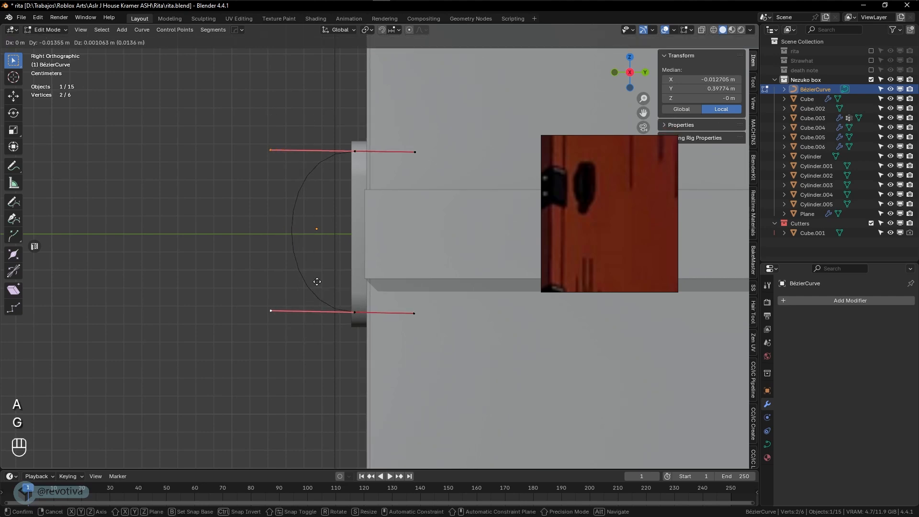
pyautogui.press('x')
pyautogui.click(327, 282)
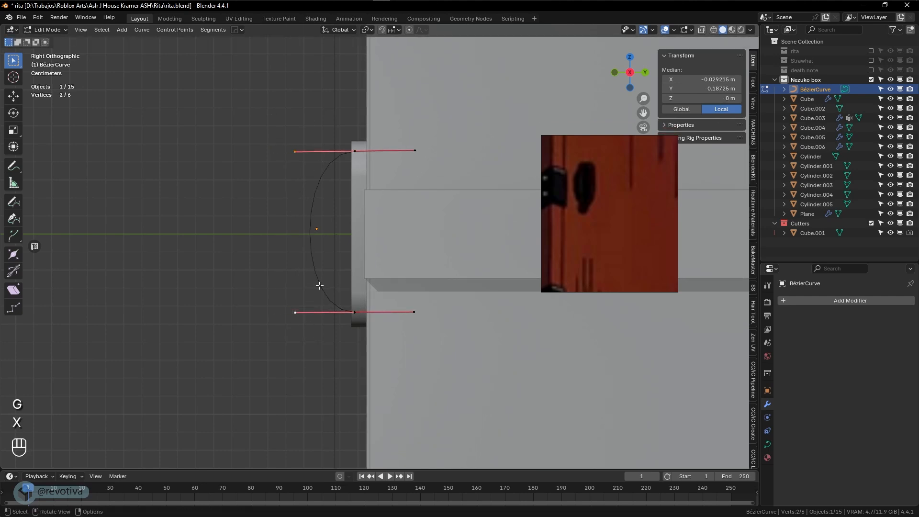
# Subdivide the curve, stretch the new middle point's handles into an arc, and return to Object Mode
pyautogui.rightClick(308, 228)
pyautogui.click(274, 236)
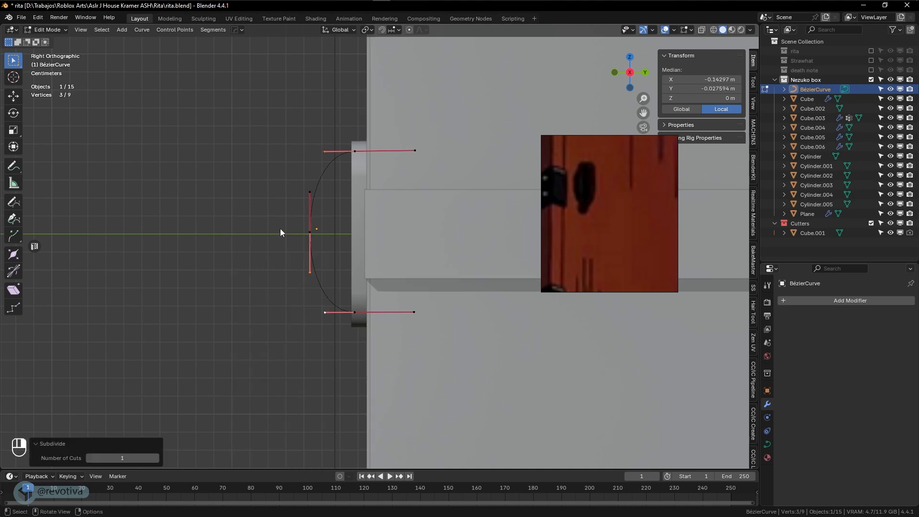
pyautogui.click(310, 233)
pyautogui.press('s')
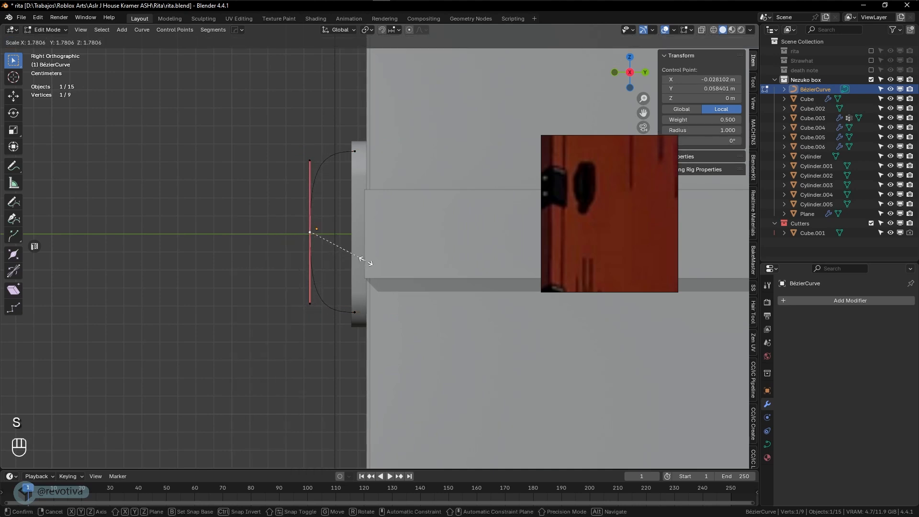
pyautogui.click(368, 262)
pyautogui.press('s')
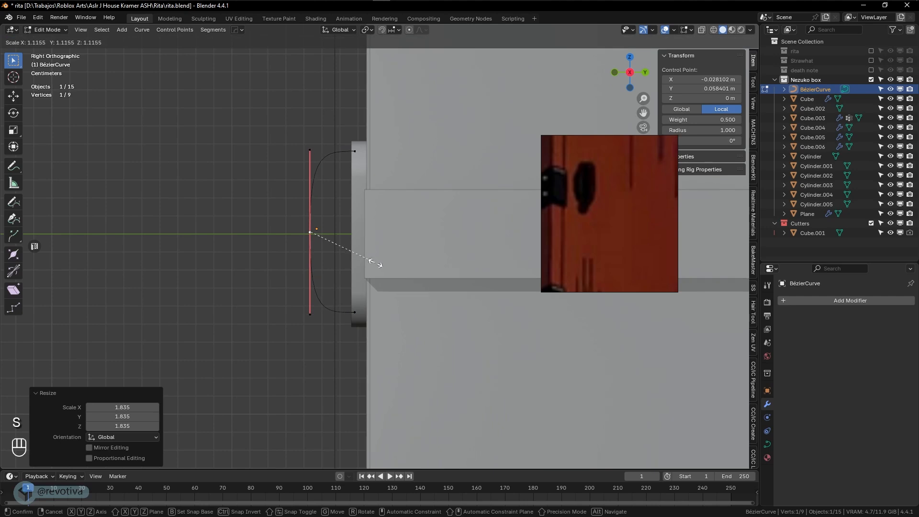
pyautogui.click(370, 261)
pyautogui.moveTo(335, 268); pyautogui.dragTo(462, 270, button='middle')
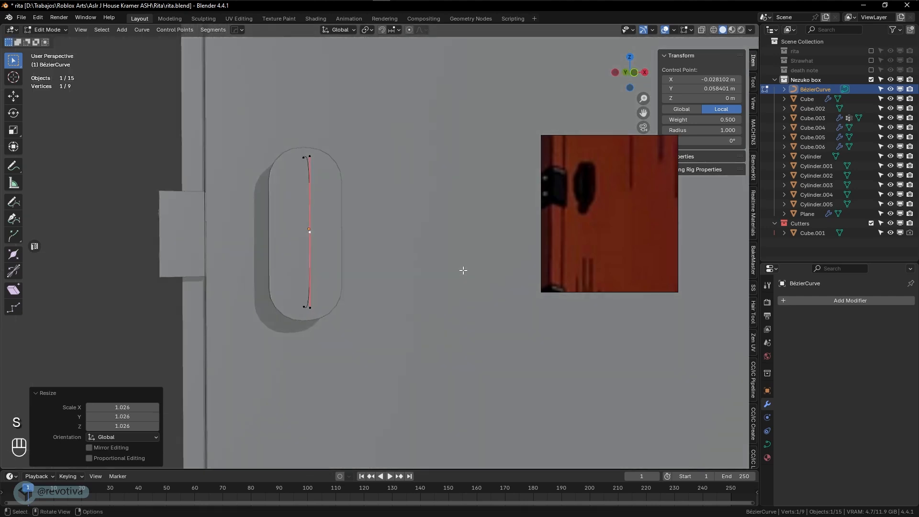
pyautogui.press('Tab')
pyautogui.moveTo(377, 275); pyautogui.dragTo(425, 276, button='middle')
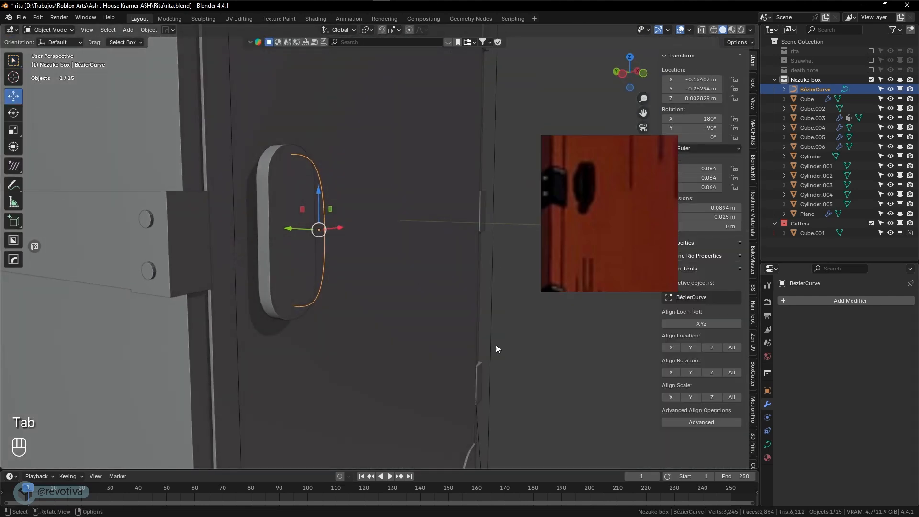
# Give the handle curve a bevel depth in its geometry settings
pyautogui.click(768, 444)
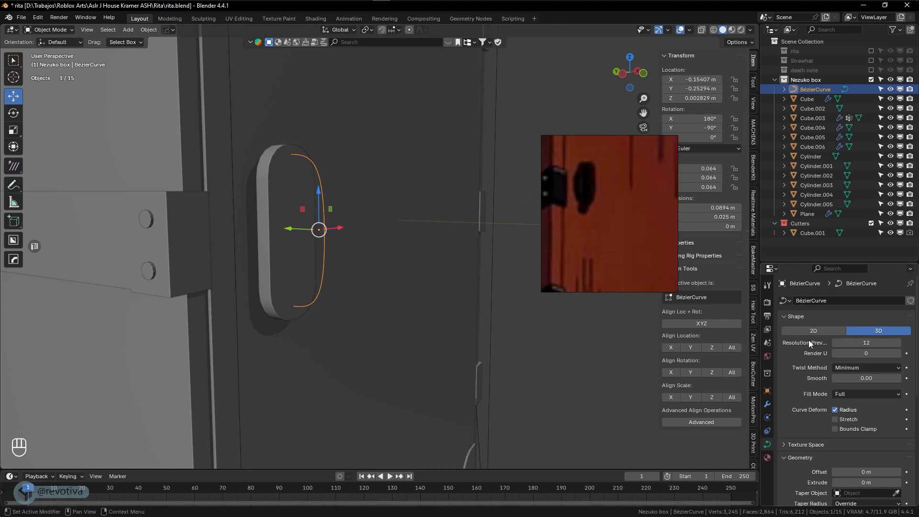
pyautogui.scroll(-8, 809, 344)
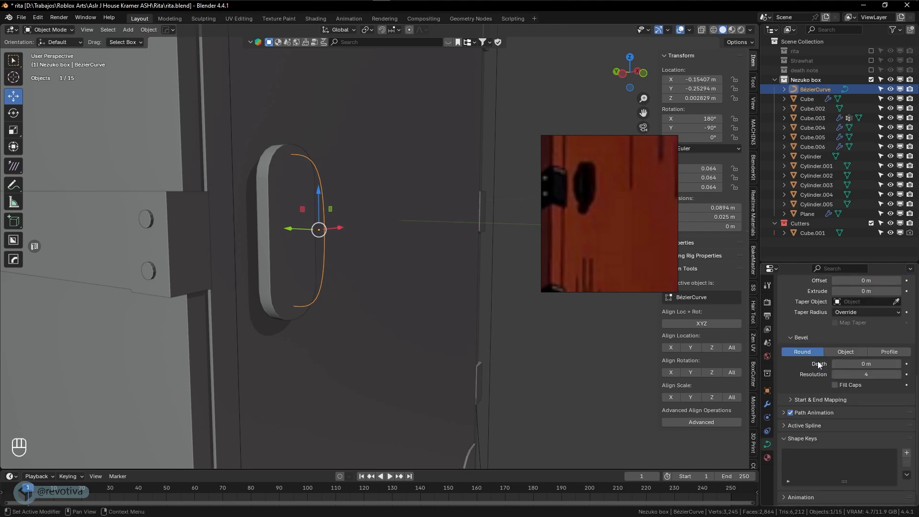
pyautogui.scroll(2, 810, 413)
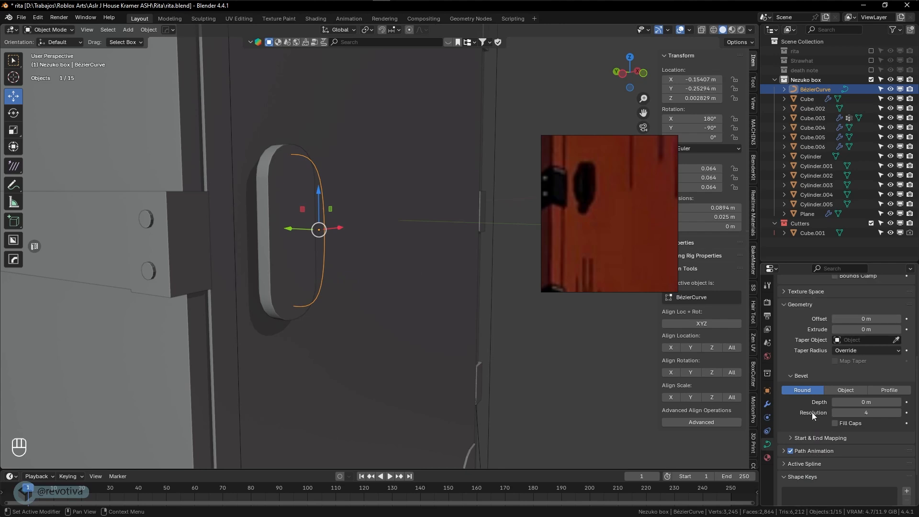
pyautogui.scroll(-2, 812, 412)
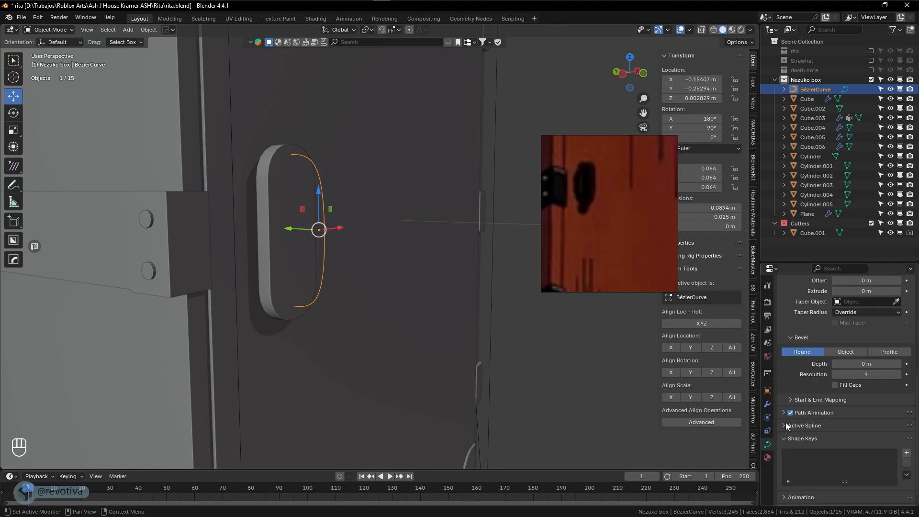
pyautogui.scroll(3, 786, 425)
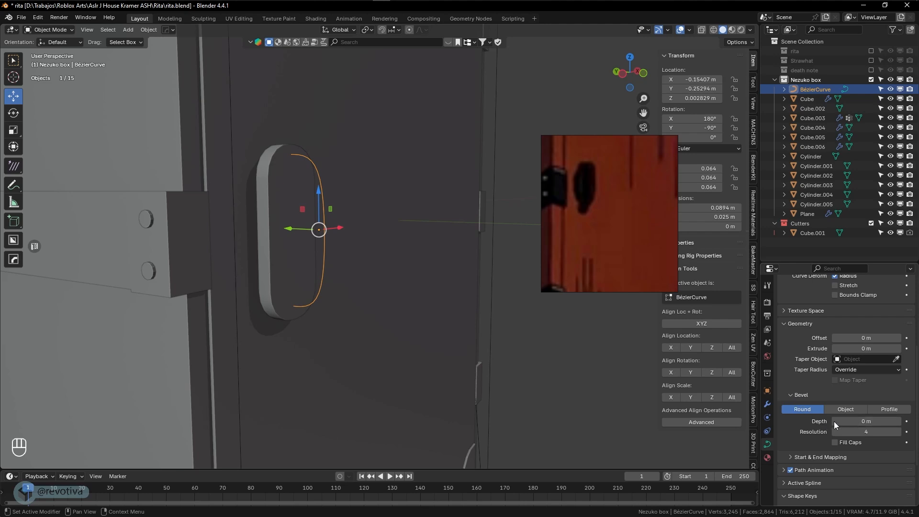
pyautogui.moveTo(862, 422)
pyautogui.mouseDown()
pyautogui.moveTo(883, 422)
pyautogui.moveTo(869, 423)
pyautogui.mouseUp()
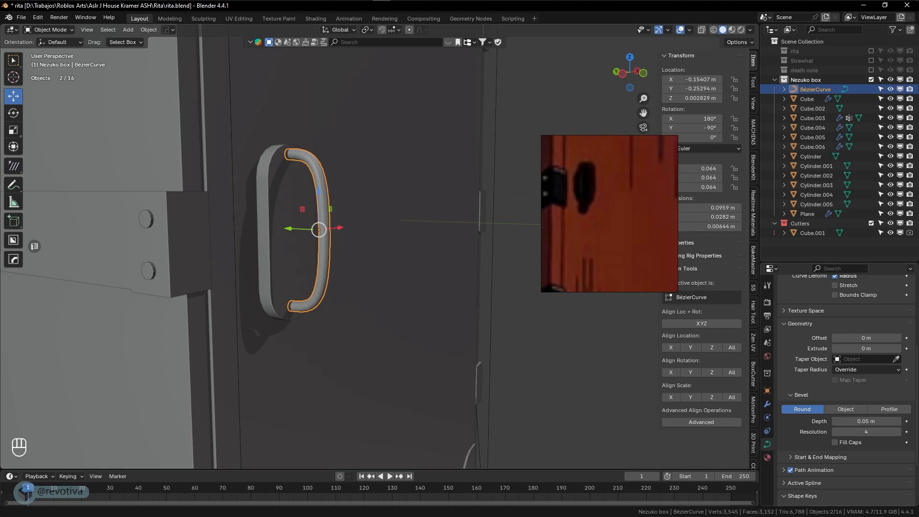
# Lengthen the back plate Cube.006 vertically
pyautogui.moveTo(287, 251)
pyautogui.mouseDown(button='middle')
pyautogui.moveTo(300, 255)
pyautogui.moveTo(286, 257)
pyautogui.mouseUp(button='middle')
pyautogui.click(291, 256)
pyautogui.press('s')
pyautogui.press('z')
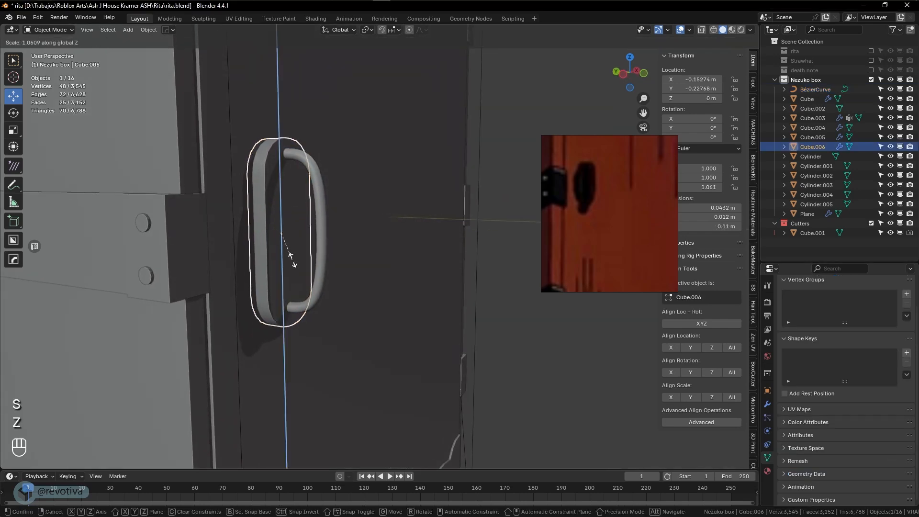
pyautogui.click(293, 262)
# Reselect the handle curve and thicken the tube to a 0.06 m bevel depth
pyautogui.click(318, 255)
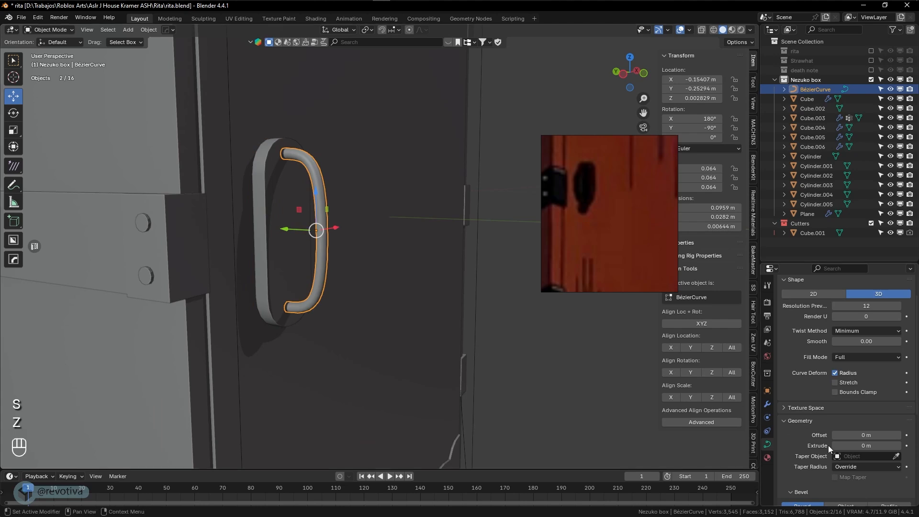
pyautogui.scroll(-3, 825, 446)
pyautogui.moveTo(867, 442)
pyautogui.mouseDown()
pyautogui.moveTo(884, 441)
pyautogui.moveTo(872, 441)
pyautogui.mouseUp()
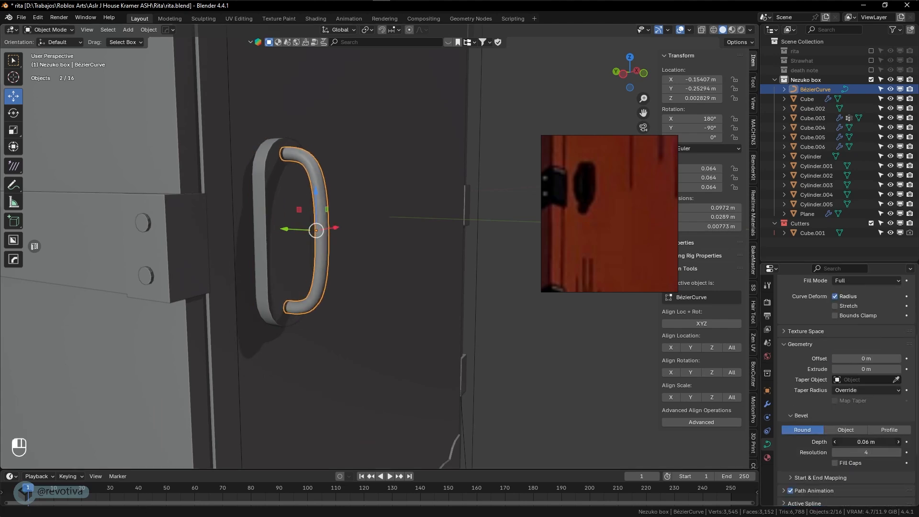
pyautogui.hotkey('shift', 'z')
pyautogui.keyDown('shift'); pyautogui.moveTo(308, 249); pyautogui.dragTo(363, 267, button='middle'); pyautogui.keyUp('shift')
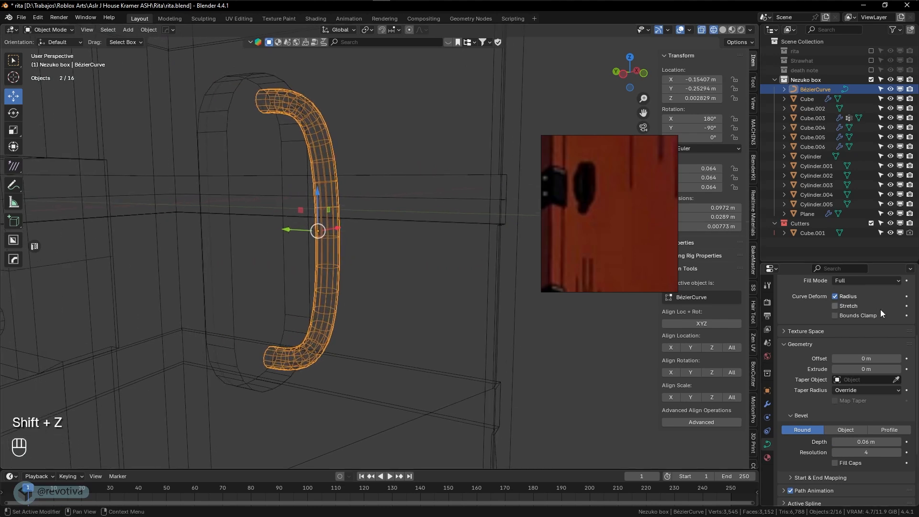
# Set the bevel resolution to 1, checking the tube's density in wireframe
pyautogui.click(838, 453)
pyautogui.write('0')
pyautogui.press('Return')
pyautogui.hotkey('shift', 'z')
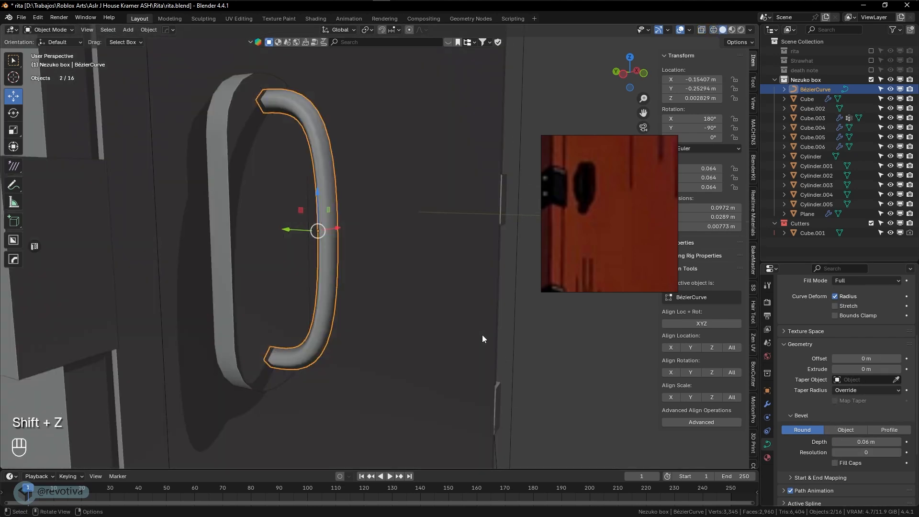
pyautogui.click(897, 452)
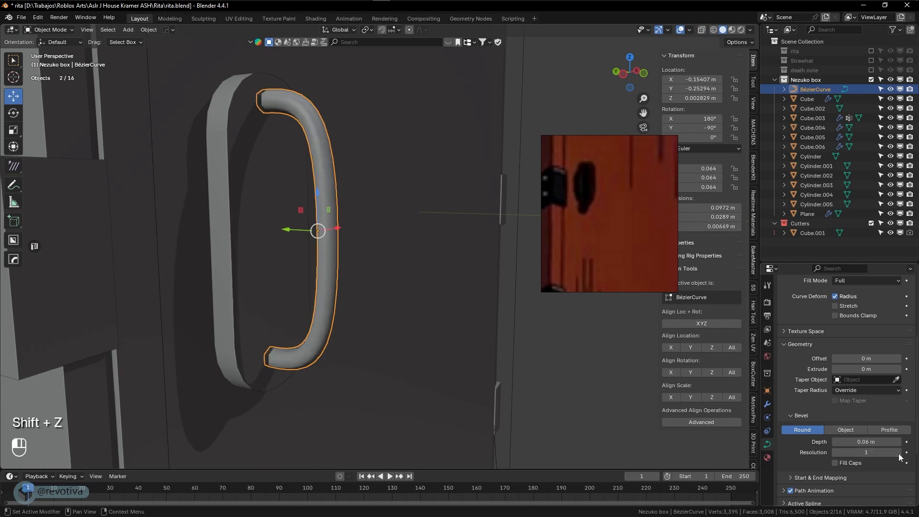
pyautogui.scroll(5, 884, 396)
pyautogui.scroll(1, 883, 396)
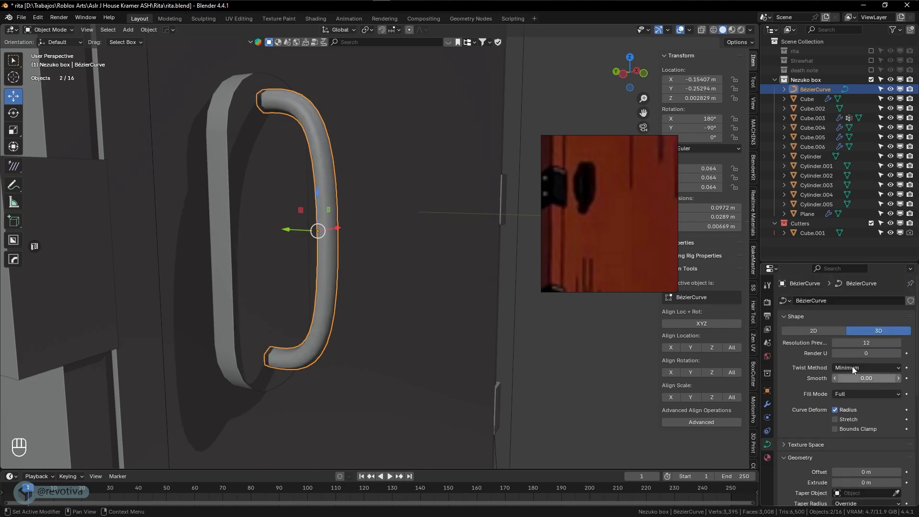
# Set the curve's preview resolution to 7 and inspect the finished tube
pyautogui.click(840, 342)
pyautogui.write('5')
pyautogui.press('Return')
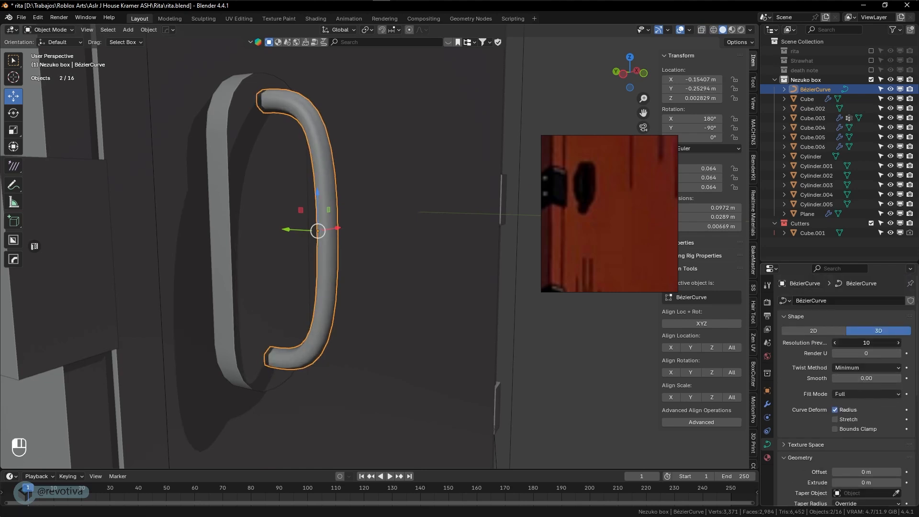
pyautogui.click(899, 343)
pyautogui.click(898, 343)
pyautogui.hotkey('shift', 'z')
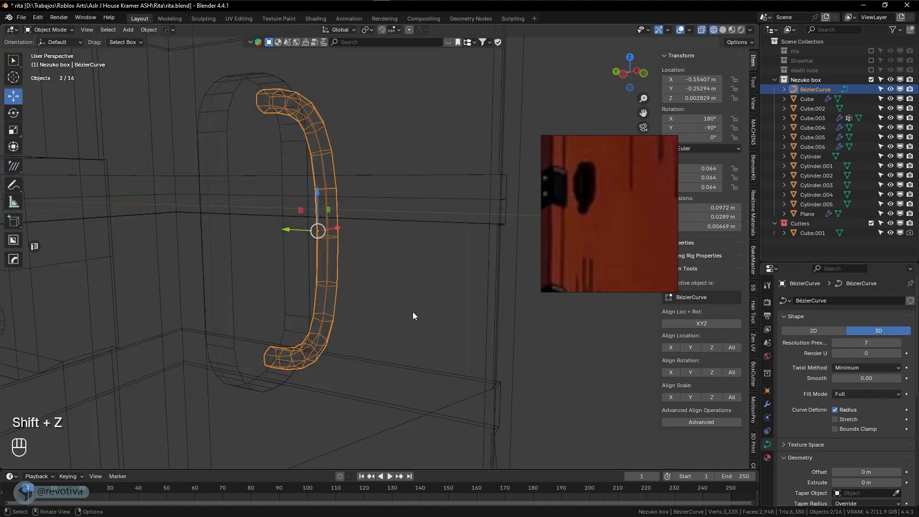
pyautogui.hotkey('shift', 'z')
pyautogui.scroll(-6, 413, 311)
pyautogui.click(509, 334)
pyautogui.moveTo(518, 335)
pyautogui.mouseDown(button='middle')
pyautogui.moveTo(438, 338)
pyautogui.moveTo(515, 338)
pyautogui.mouseUp(button='middle')
pyautogui.scroll(5, 389, 296)
# Shorten the handle along Z and set its bevel depth to 0.084 m
pyautogui.click(369, 245)
pyautogui.press('s')
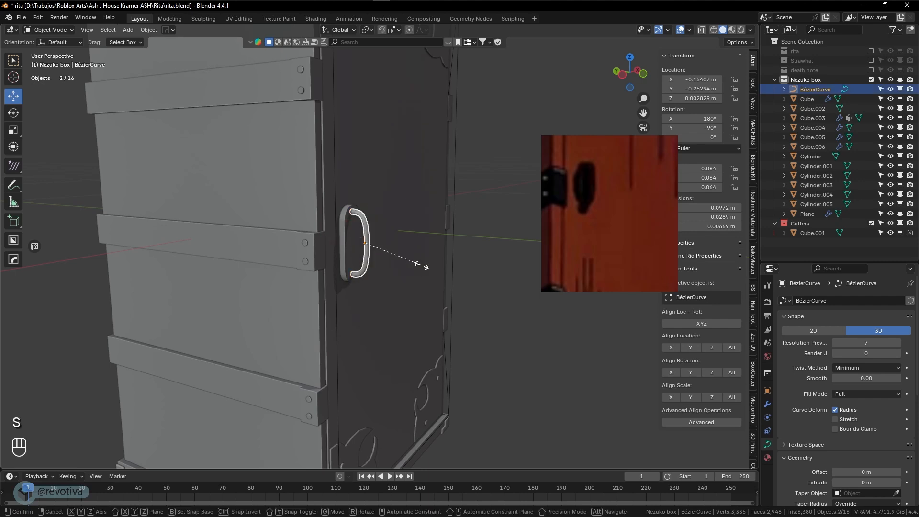
pyautogui.press('z')
pyautogui.click(418, 263)
pyautogui.scroll(-8, 814, 412)
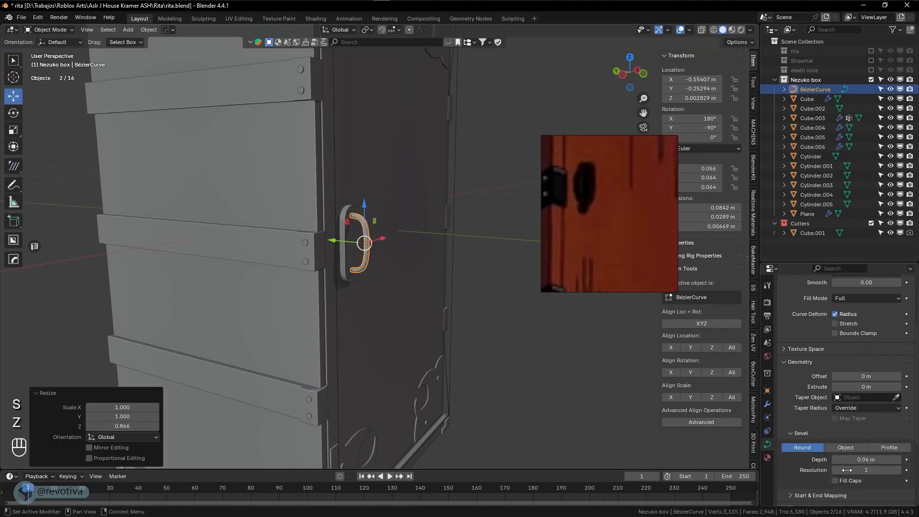
pyautogui.keyDown('shift'); pyautogui.moveTo(861, 405); pyautogui.dragTo(861, 402); pyautogui.keyUp('shift')
# Orbit around the whole box to review it from the door side and below
pyautogui.click(508, 381)
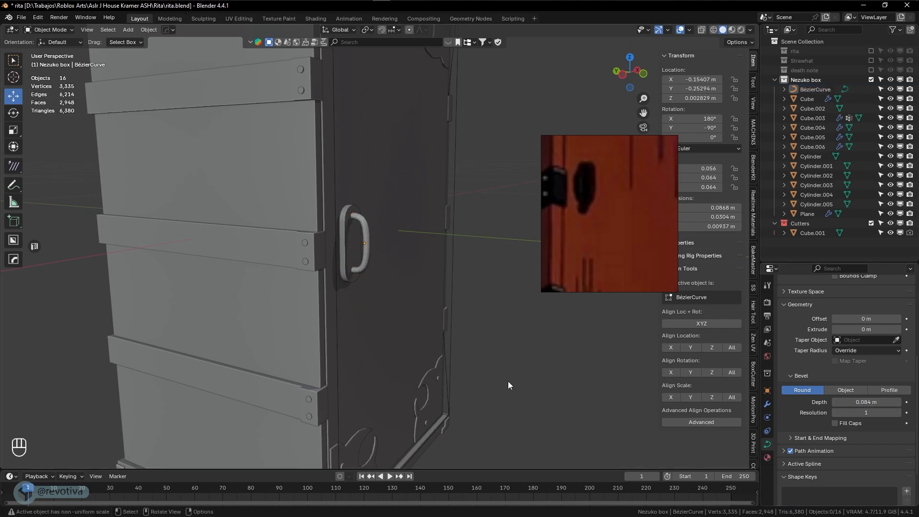
pyautogui.scroll(-5, 516, 383)
pyautogui.moveTo(517, 383); pyautogui.dragTo(503, 353, button='middle')
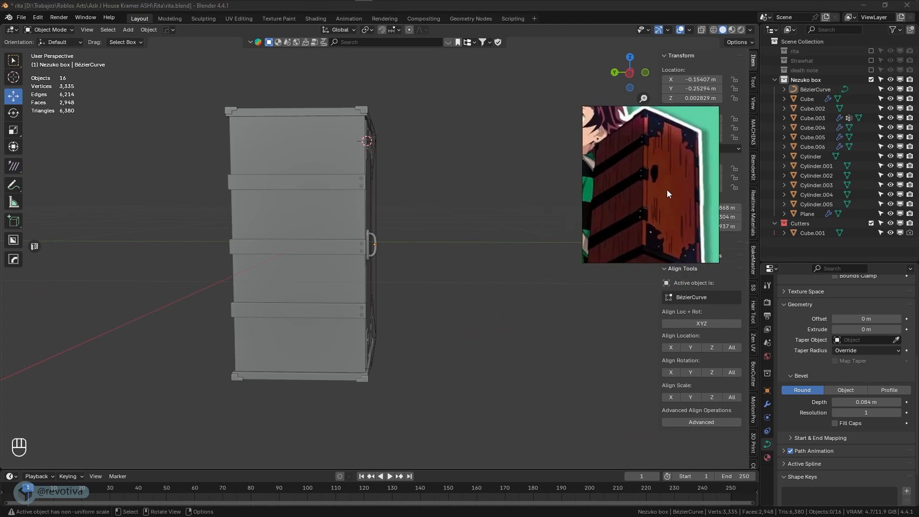
pyautogui.moveTo(668, 190); pyautogui.dragTo(381, 270, button='middle')
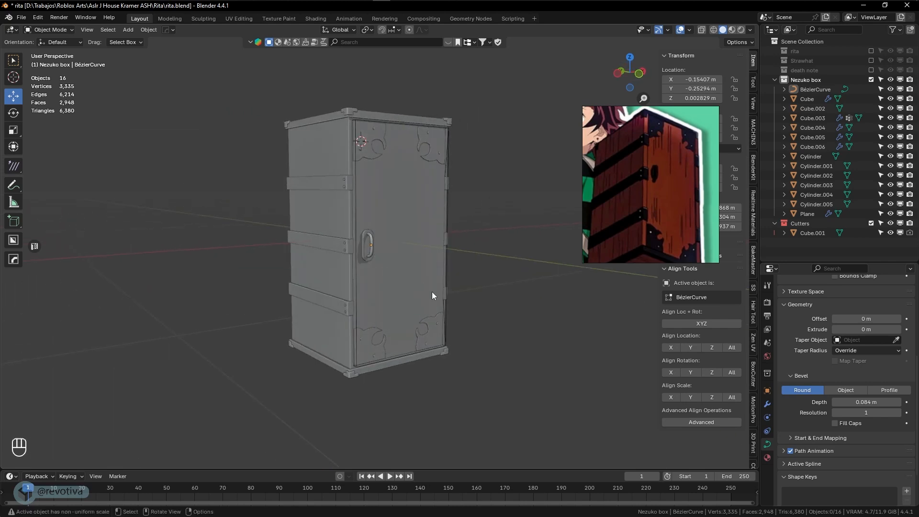
pyautogui.press('shift')
pyautogui.moveTo(499, 312); pyautogui.dragTo(526, 262, button='middle')
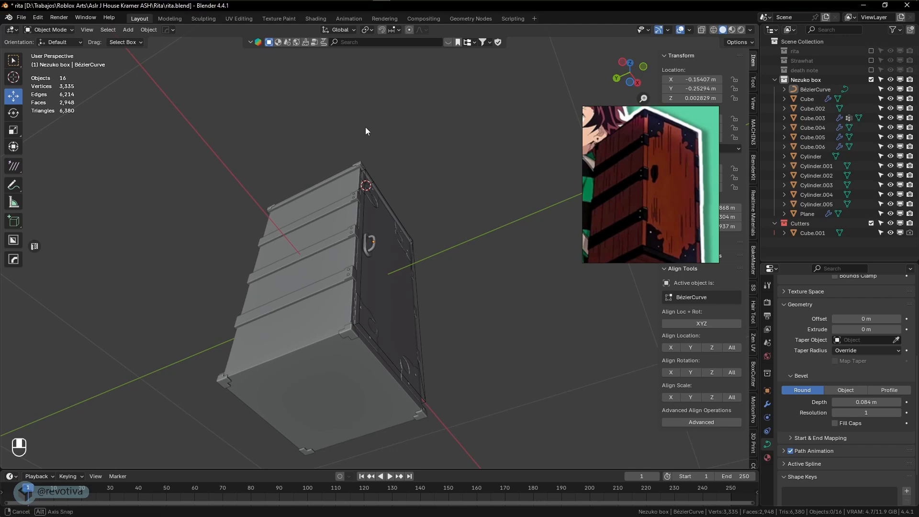
# Switch to the UV Editing workspace and frame the handle
pyautogui.click(239, 18)
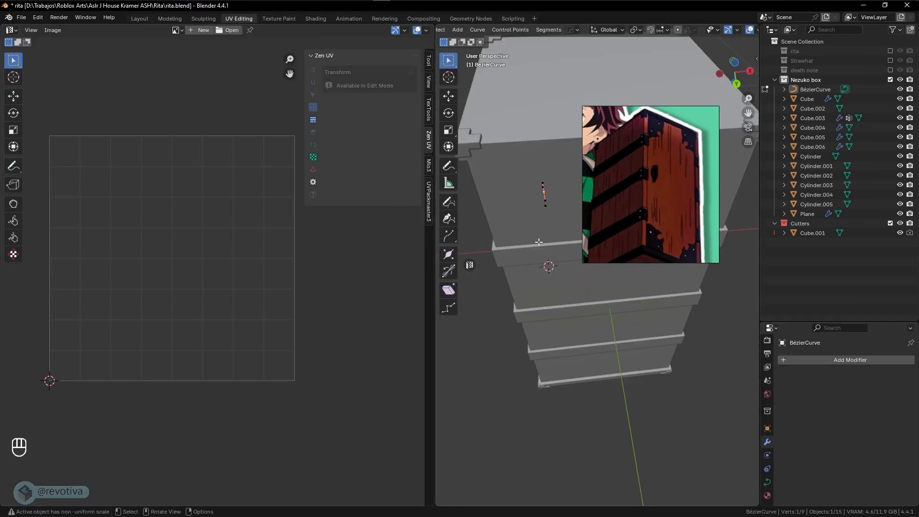
pyautogui.moveTo(435, 306); pyautogui.dragTo(369, 287)
pyautogui.moveTo(536, 273); pyautogui.dragTo(426, 273, button='middle')
pyautogui.moveTo(482, 220); pyautogui.dragTo(473, 238, button='middle')
pyautogui.moveTo(503, 224)
pyautogui.keyDown('shift'); pyautogui.mouseDown(button='middle')
pyautogui.moveTo(523, 282)
pyautogui.moveTo(531, 254)
pyautogui.moveTo(504, 213)
pyautogui.mouseUp(button='middle'); pyautogui.keyUp('shift')
pyautogui.scroll(4, 523, 255)
# Convert the handle curve to a mesh
pyautogui.press('Tab')
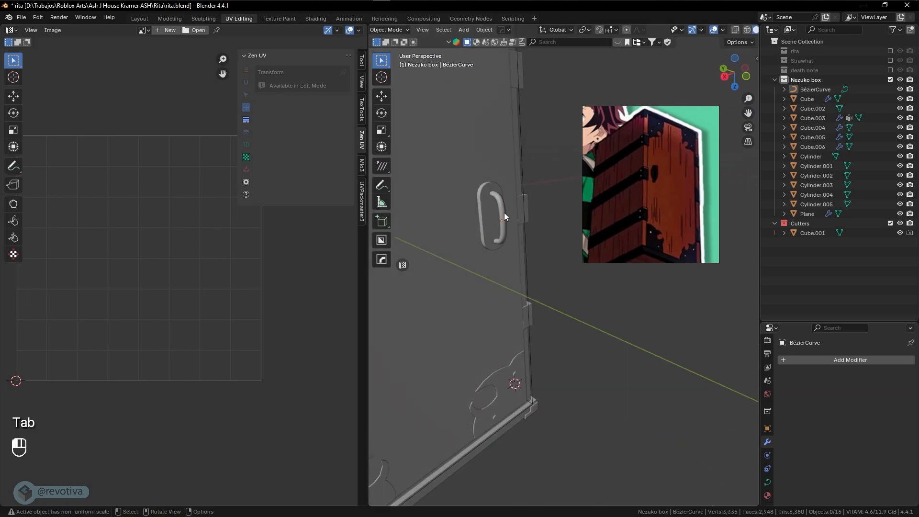
pyautogui.click(503, 214)
pyautogui.rightClick(503, 214)
pyautogui.moveTo(503, 213)
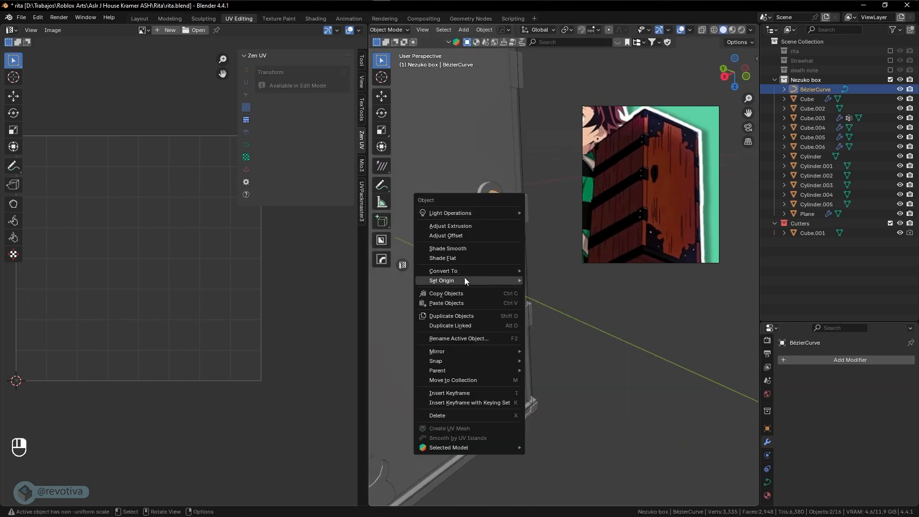
pyautogui.moveTo(459, 272)
pyautogui.click(553, 274)
pyautogui.moveTo(549, 280); pyautogui.dragTo(498, 172, button='middle')
# In Edit Mode with edge select, select a lengthwise edge loop on the handle
pyautogui.press('Tab')
pyautogui.press('2')
pyautogui.keyDown('alt'); pyautogui.click(476, 185); pyautogui.keyUp('alt')
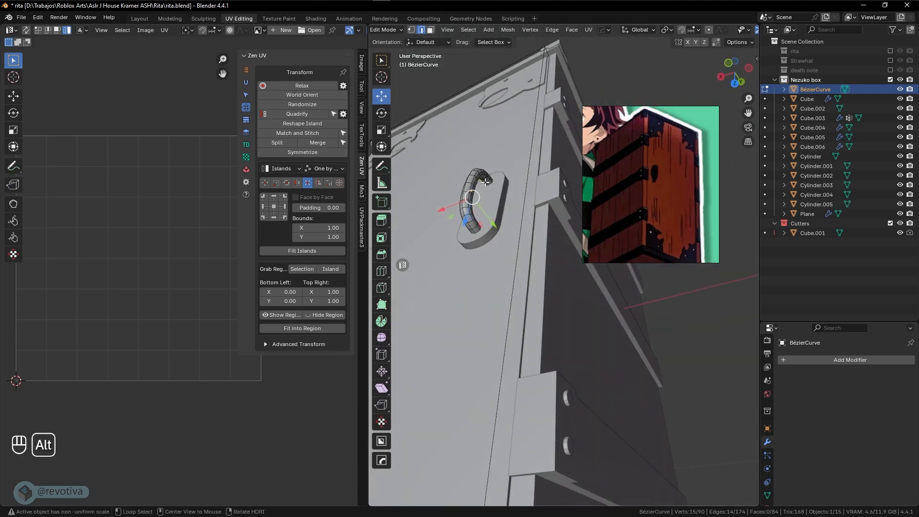
# Mark a seam along another handle edge loop and unwrap the grip angle-based
pyautogui.keyDown('alt'); pyautogui.click(485, 181); pyautogui.keyUp('alt')
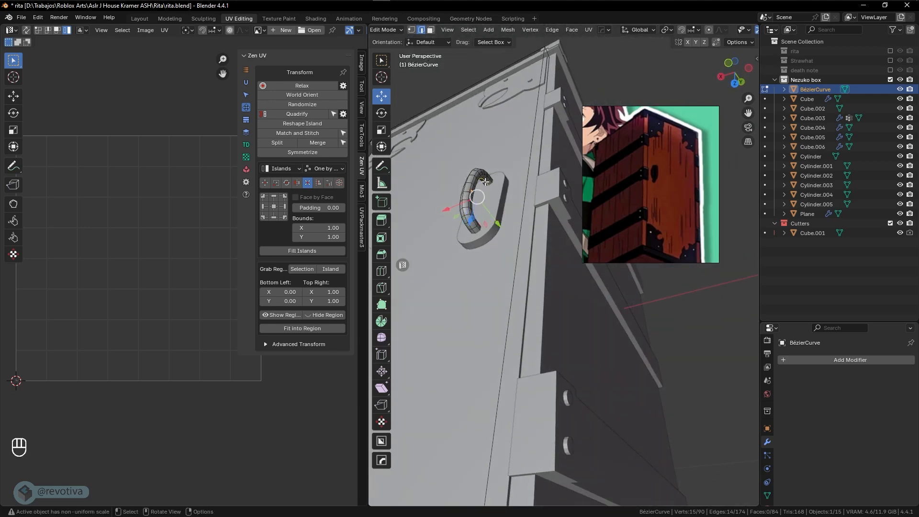
pyautogui.hotkey('ctrl', 'e')
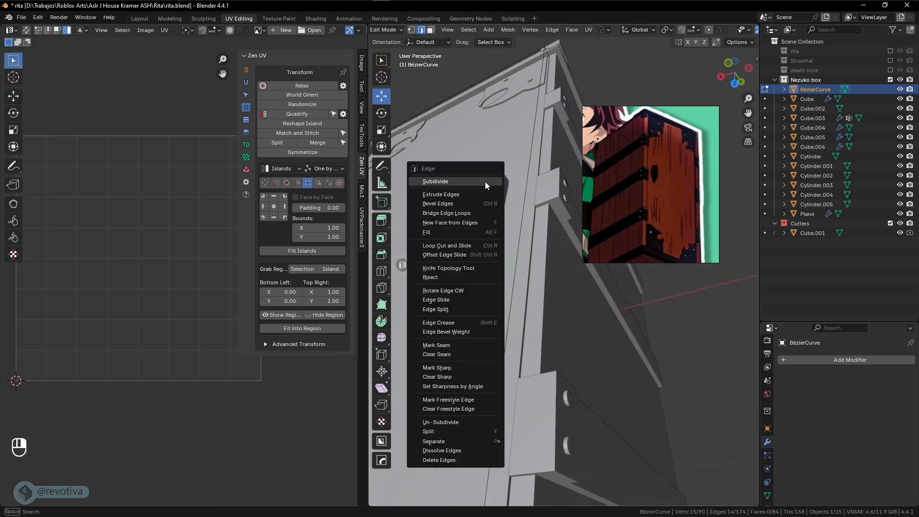
pyautogui.click(447, 346)
pyautogui.moveTo(483, 274); pyautogui.dragTo(488, 239, button='middle')
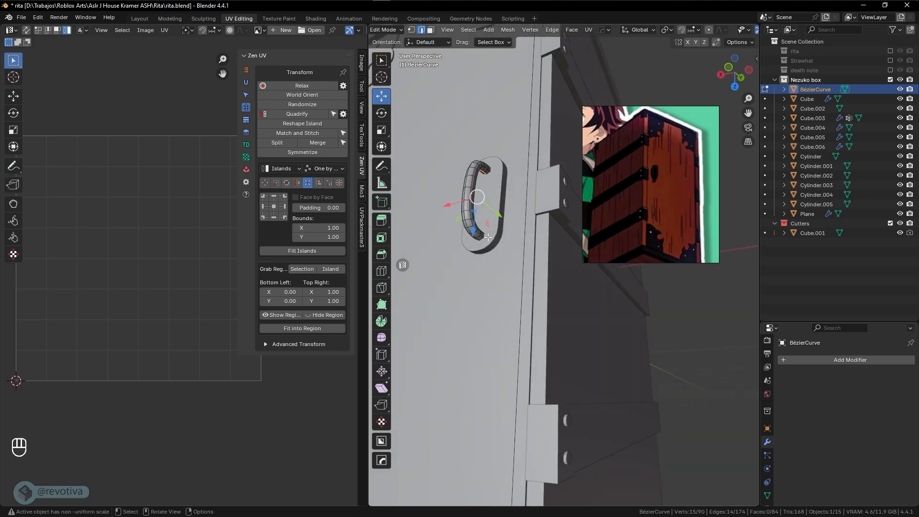
pyautogui.press('a')
pyautogui.press('u')
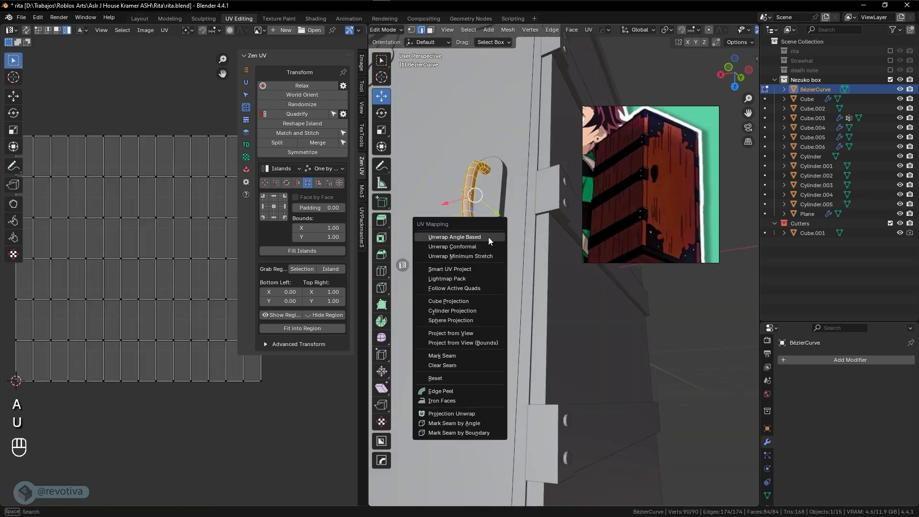
pyautogui.click(454, 237)
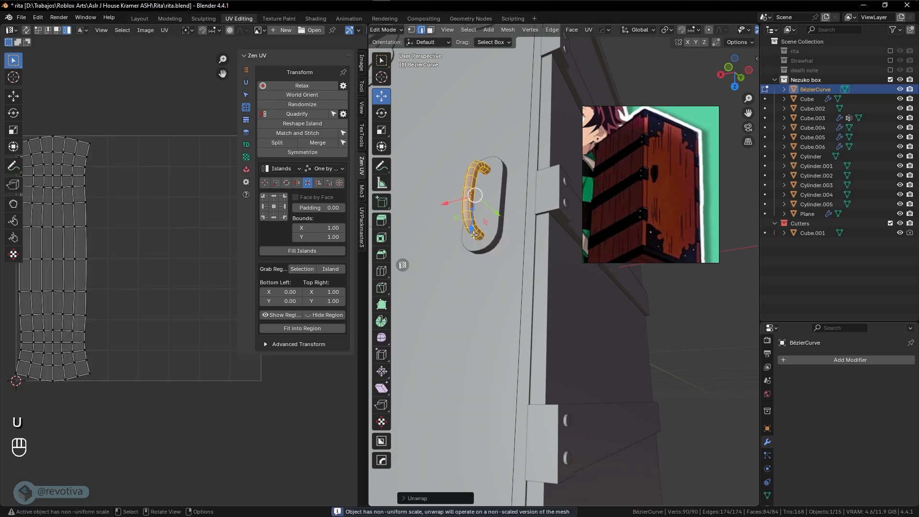
# Rectify the grip's UV island into a grid with Mio3 UV, then shrink and move it aside
pyautogui.press('a')
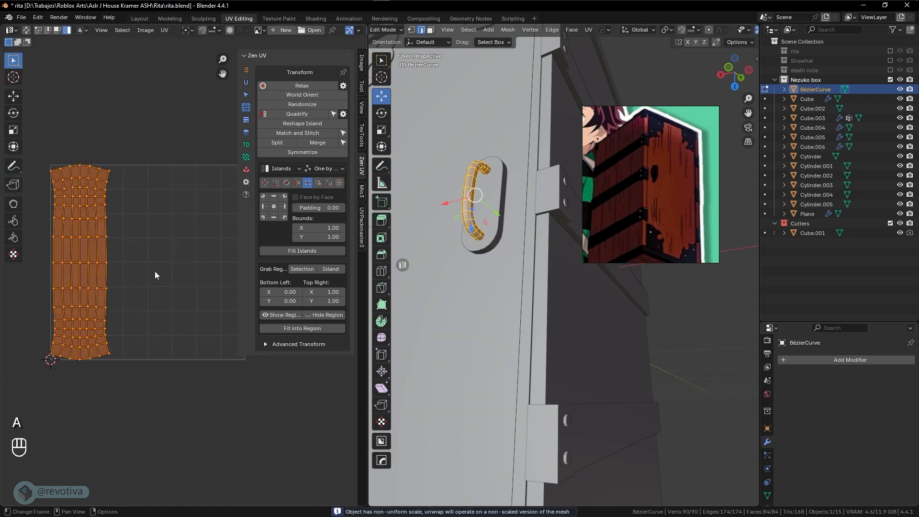
pyautogui.click(362, 194)
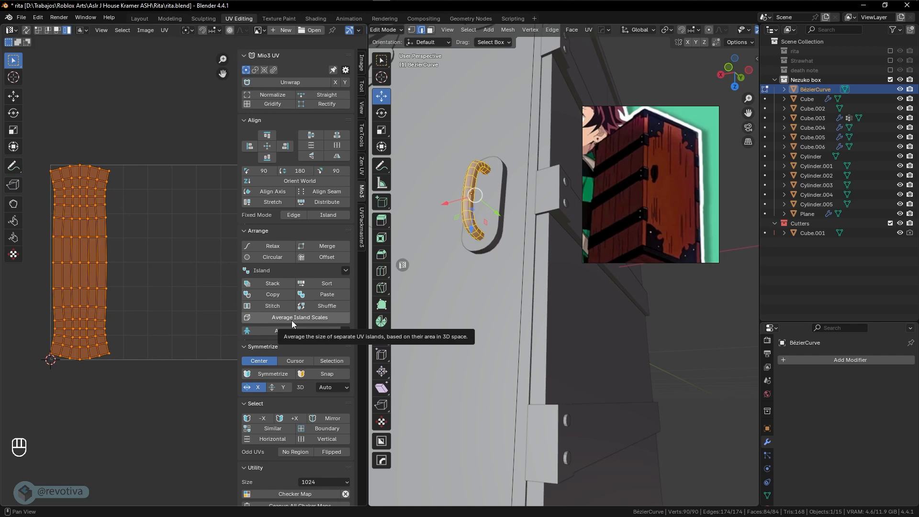
pyautogui.click(324, 107)
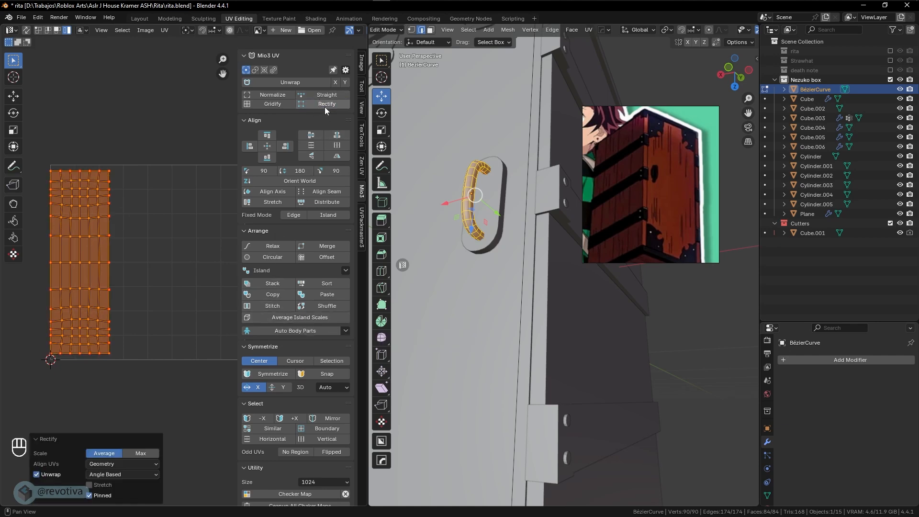
pyautogui.press('s')
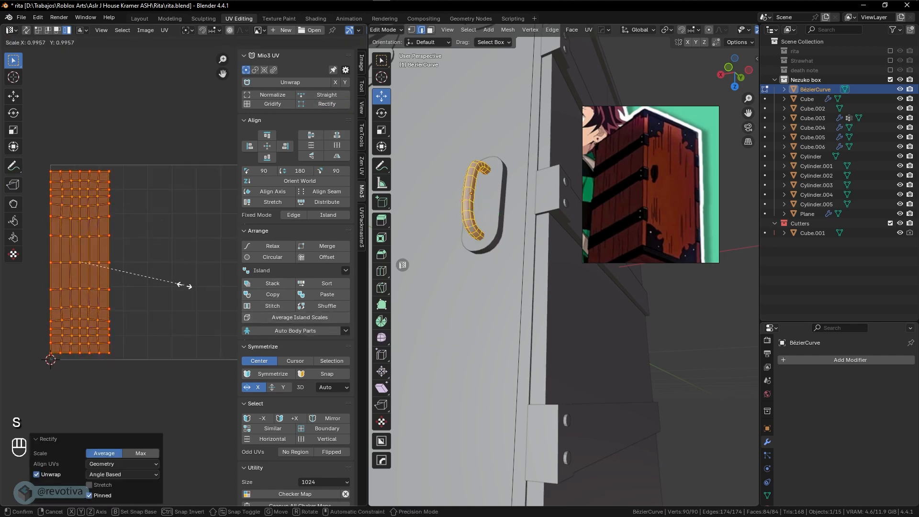
pyautogui.click(110, 266)
pyautogui.press('g')
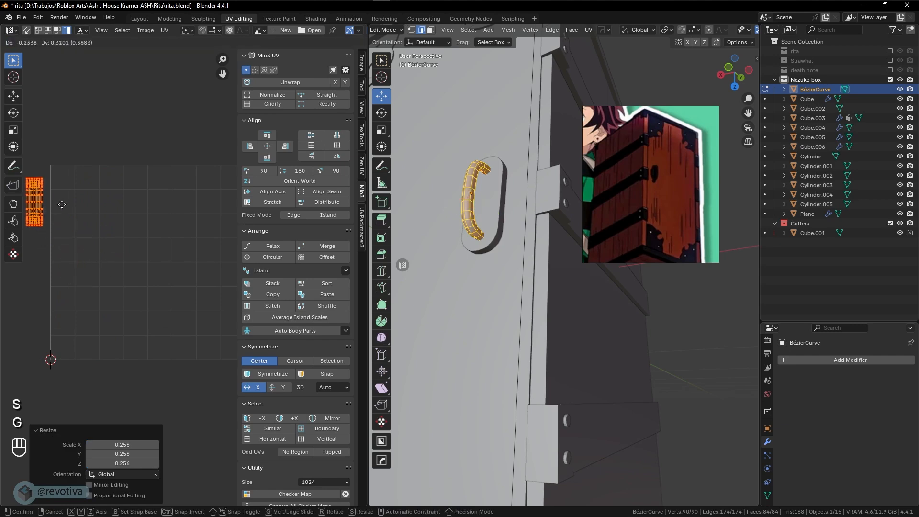
pyautogui.click(67, 192)
pyautogui.press('Tab')
# Isolate the backplate Cube.006 in Edit Mode and unwrap its whole mesh
pyautogui.click(484, 206)
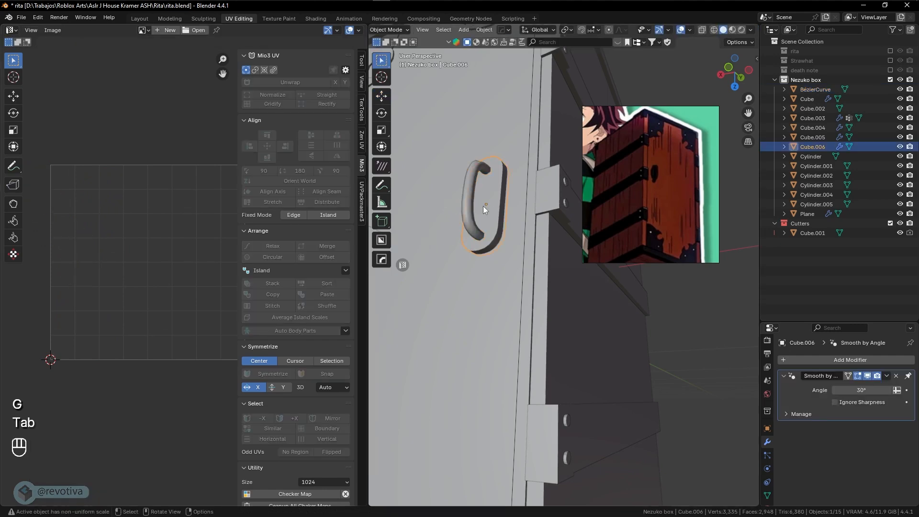
pyautogui.press('Tab')
pyautogui.press('KP_Divide')
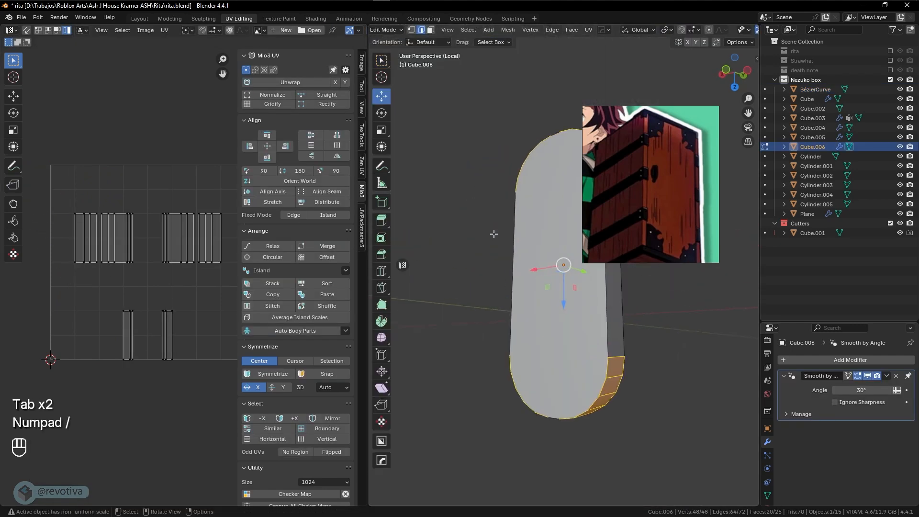
pyautogui.moveTo(495, 234); pyautogui.dragTo(672, 390, button='middle')
pyautogui.press('a')
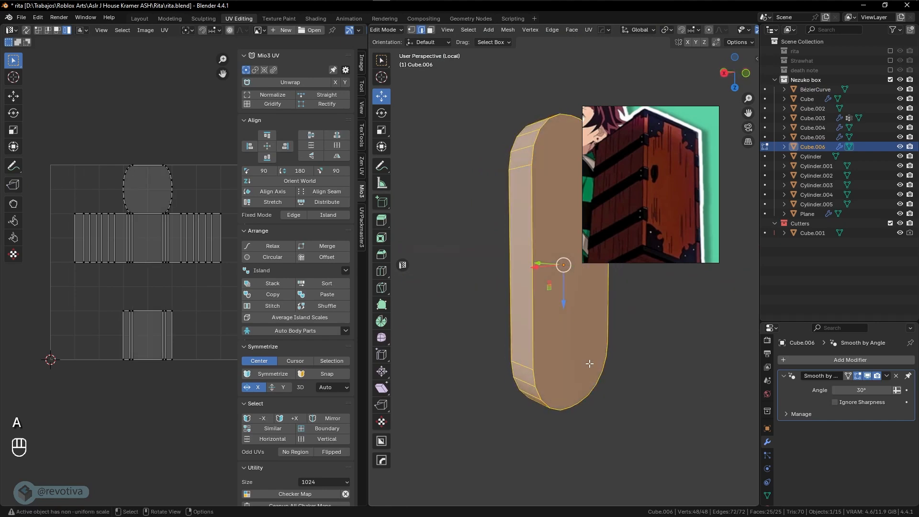
pyautogui.press('u')
pyautogui.click(535, 327)
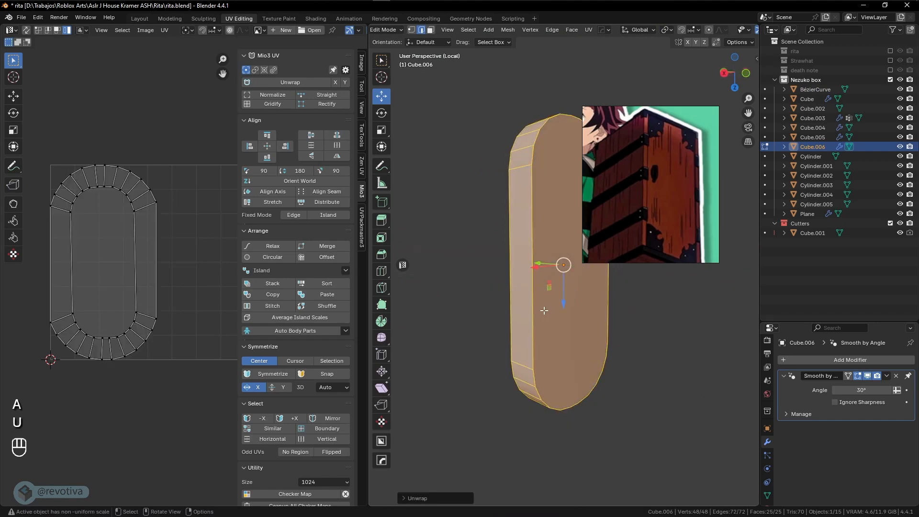
# Shrink the backplate's UV island to 0.462, move it toward the left edge, and return to Object Mode
pyautogui.press('s')
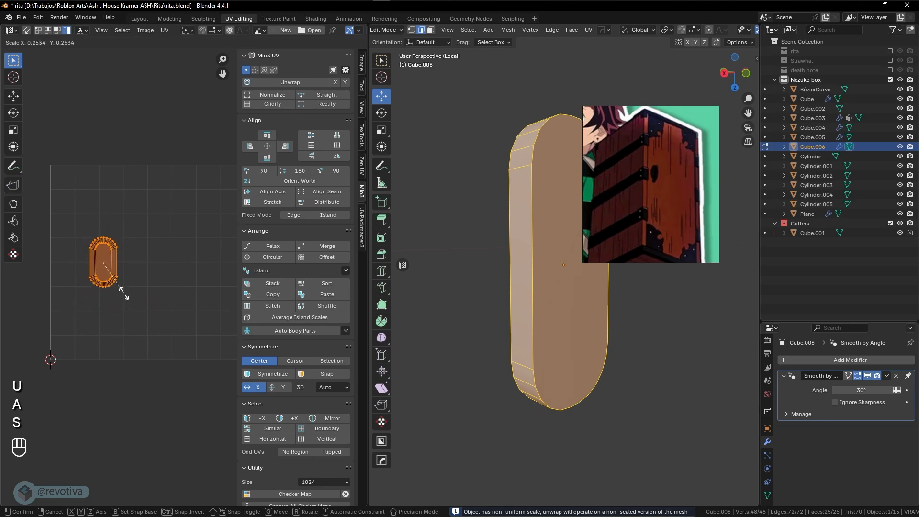
pyautogui.click(122, 293)
pyautogui.press('g')
pyautogui.click(65, 286)
pyautogui.press('s')
pyautogui.click(77, 274)
pyautogui.press('g')
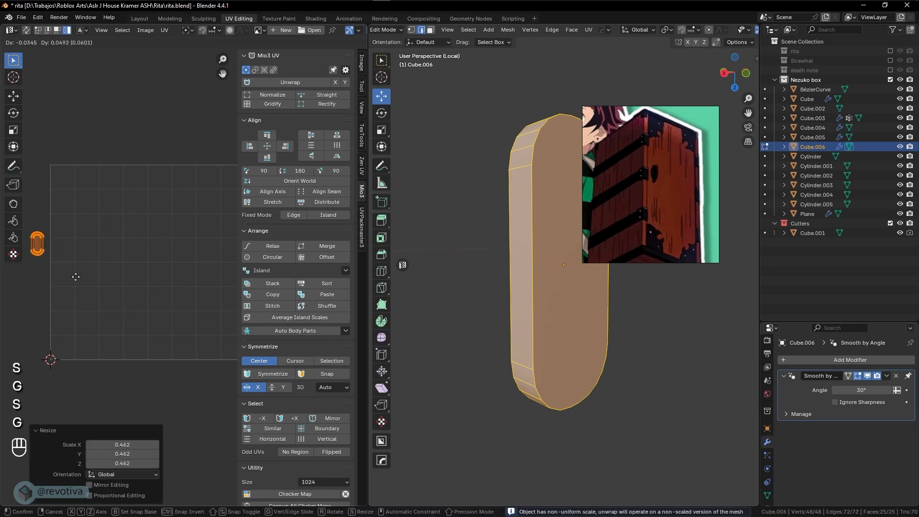
pyautogui.click(96, 272)
pyautogui.press('Tab')
# Select the curved grip with the backplate and join them with Ctrl+J
pyautogui.press('KP_Divide')
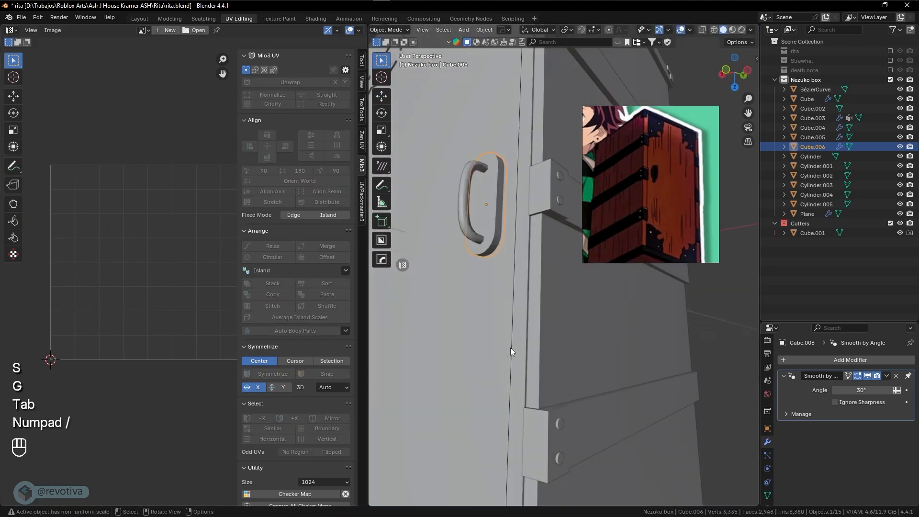
pyautogui.moveTo(508, 287); pyautogui.dragTo(458, 322, button='middle')
pyautogui.scroll(-5, 544, 314)
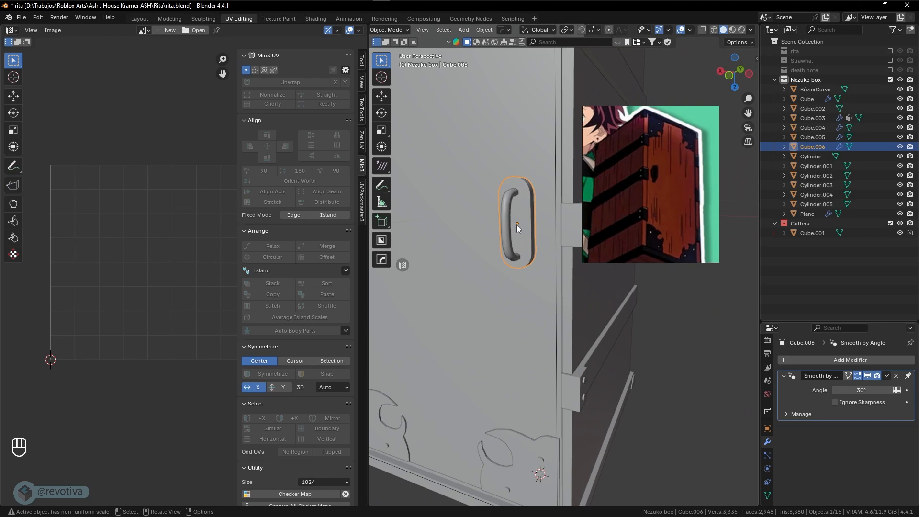
pyautogui.keyDown('shift'); pyautogui.click(507, 215); pyautogui.keyUp('shift')
pyautogui.hotkey('ctrl', 'j')
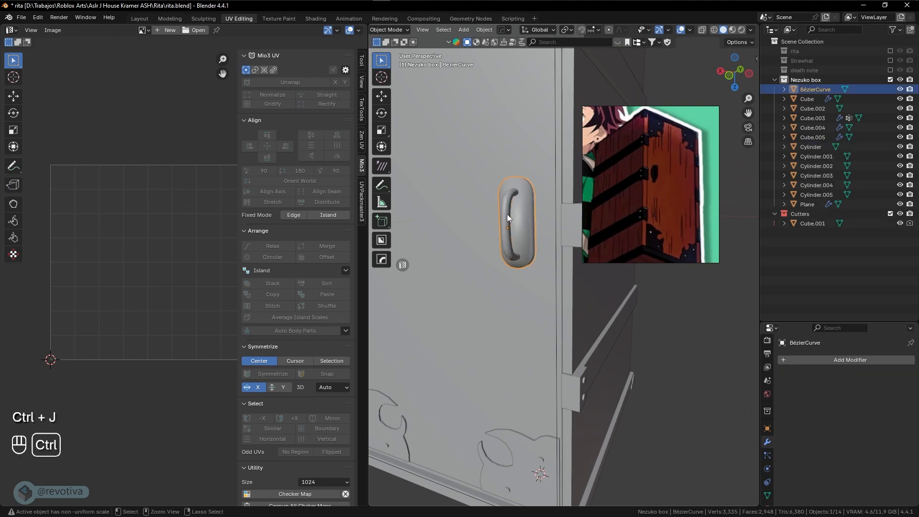
# Apply Shade Auto Smooth at 30° and rename the joined object 'handle'
pyautogui.rightClick(507, 214)
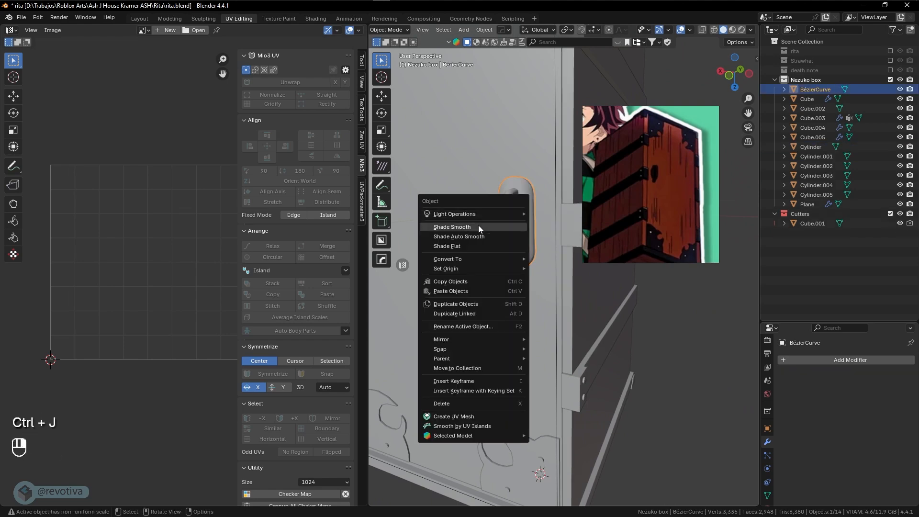
pyautogui.click(457, 236)
pyautogui.doubleClick(821, 90)
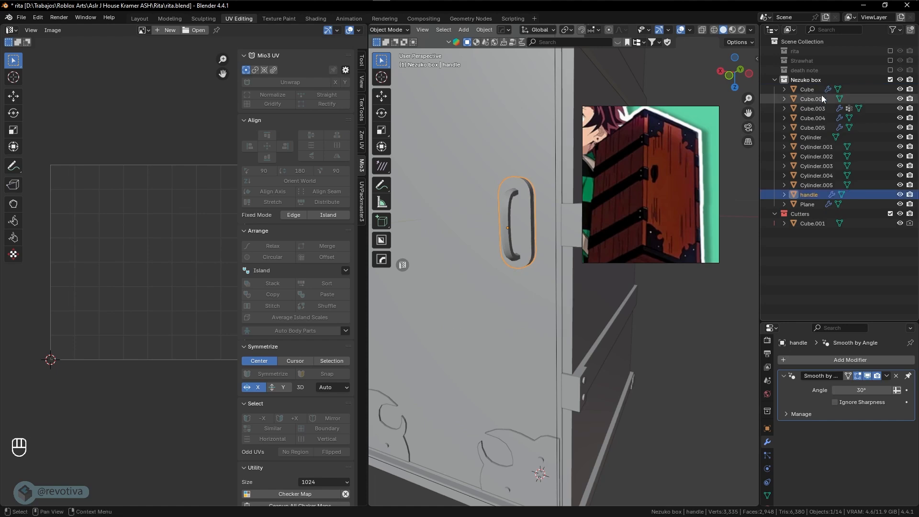
# Frame the box from the front view and select the door panel Cube.002
pyautogui.moveTo(537, 269); pyautogui.dragTo(435, 239, button='middle')
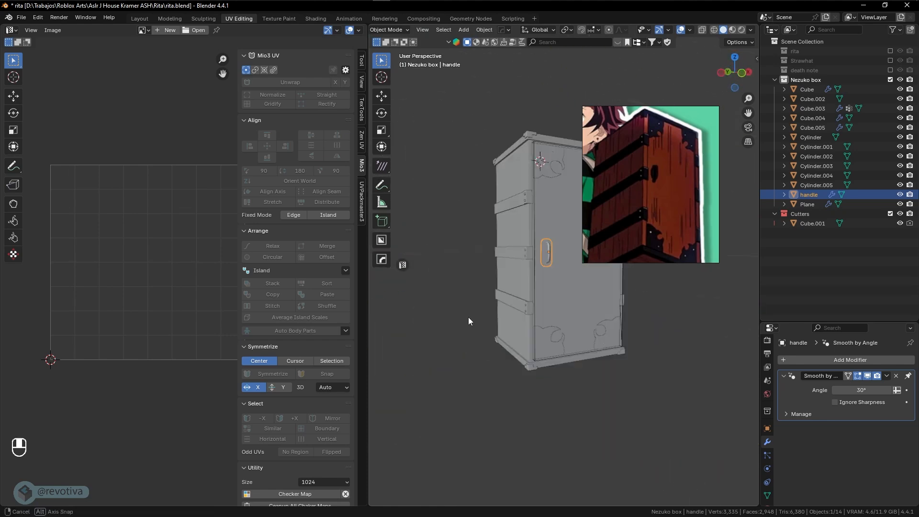
pyautogui.scroll(2, 536, 306)
pyautogui.moveTo(537, 307); pyautogui.dragTo(503, 310, button='middle')
pyautogui.keyDown('shift'); pyautogui.moveTo(503, 310); pyautogui.dragTo(620, 369, button='middle'); pyautogui.keyUp('shift')
pyautogui.press('KP_1')
pyautogui.scroll(2, 492, 326)
pyautogui.scroll(-2, 621, 369)
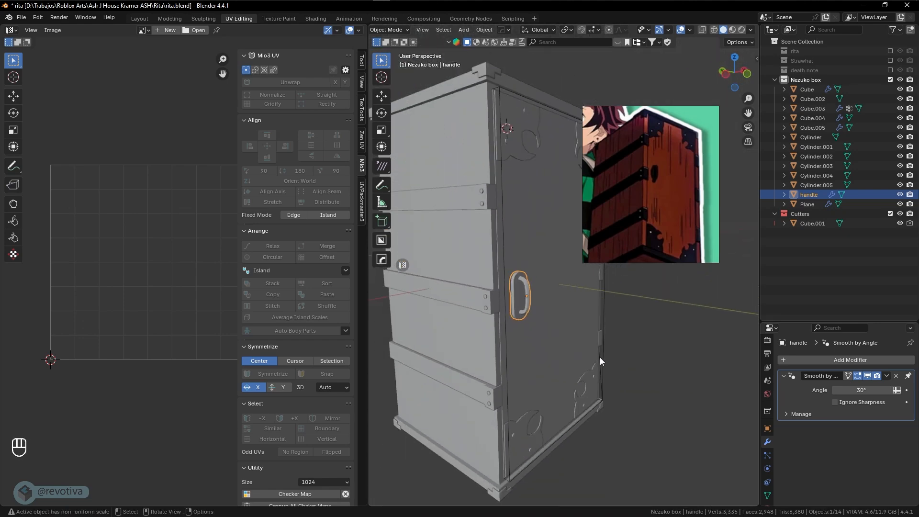
pyautogui.keyDown('shift'); pyautogui.moveTo(600, 326); pyautogui.dragTo(582, 343, button='middle'); pyautogui.keyUp('shift')
pyautogui.click(553, 294)
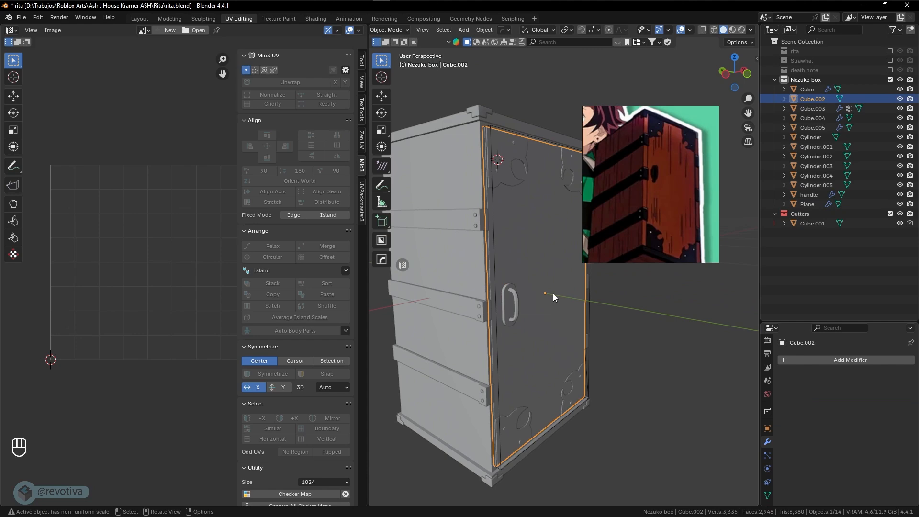
# Isolate Cube.002, apply its scale, and do a first full unwrap
pyautogui.press('KP_Divide')
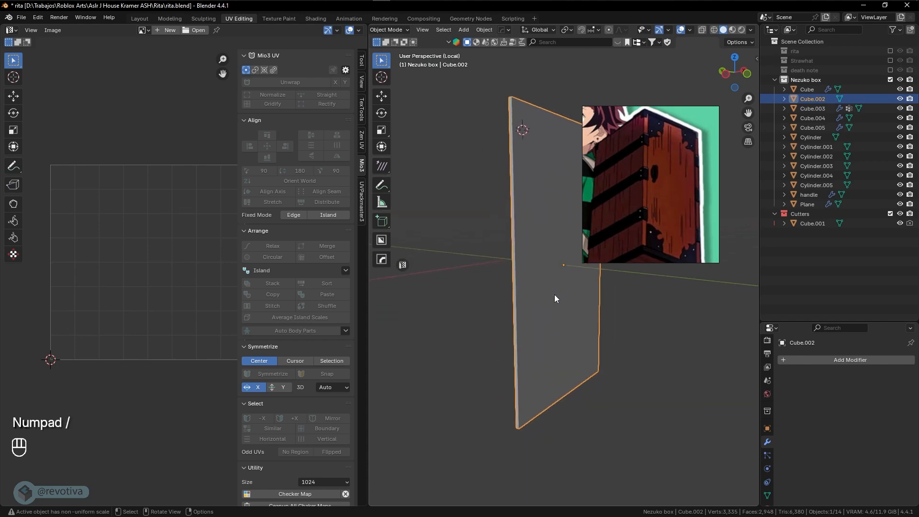
pyautogui.hotkey('ctrl', 'a')
pyautogui.click(553, 296)
pyautogui.press('Tab')
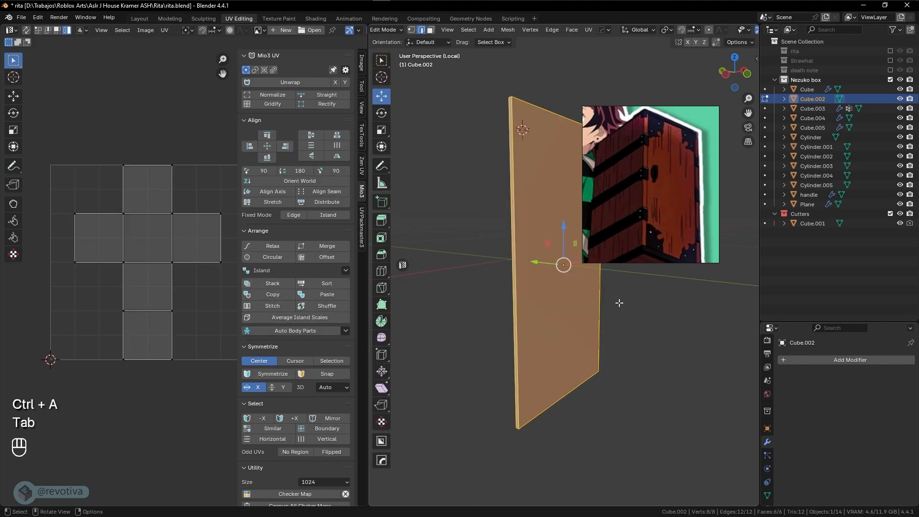
pyautogui.moveTo(619, 302); pyautogui.dragTo(409, 270, button='middle')
pyautogui.press('a')
pyautogui.press('u')
pyautogui.click(581, 310)
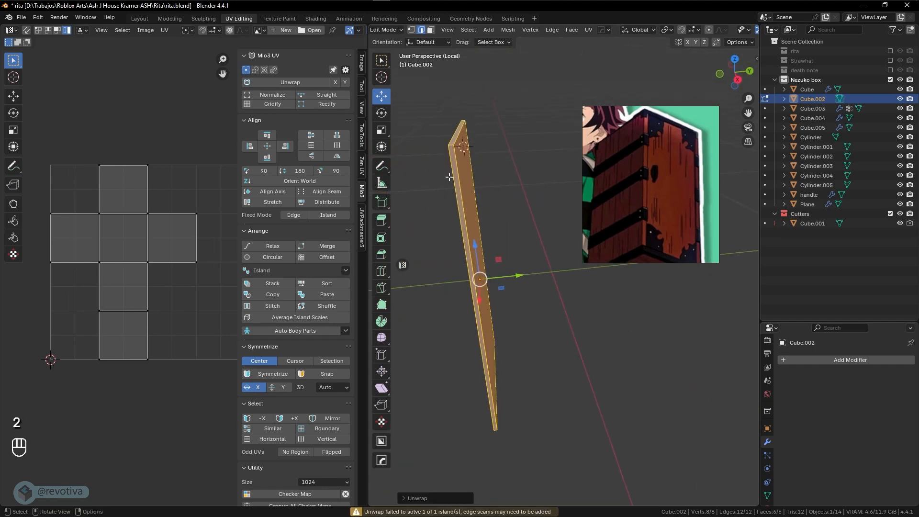
# Mark seams on the panel's top and lower edges and unwrap it along them
pyautogui.click(450, 145)
pyautogui.keyDown('shift'); pyautogui.click(450, 152); pyautogui.keyUp('shift')
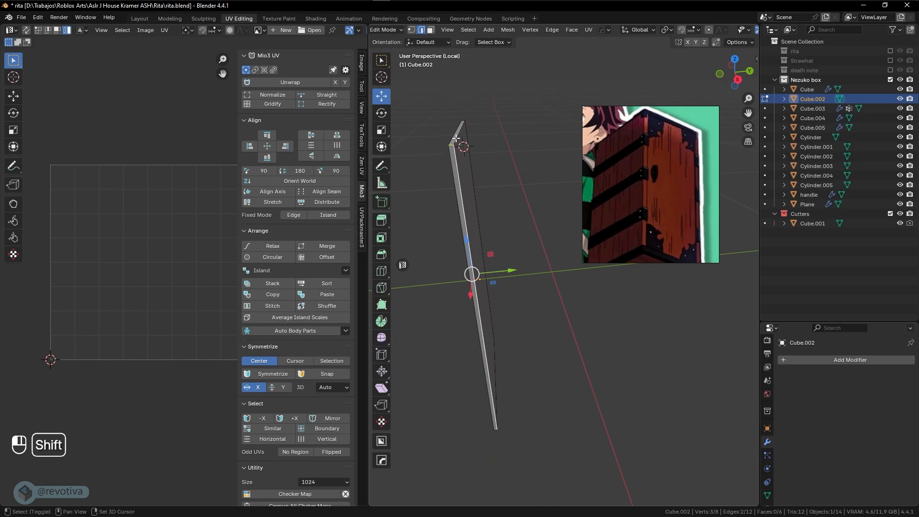
pyautogui.keyDown('shift'); pyautogui.click(456, 139); pyautogui.keyUp('shift')
pyautogui.moveTo(457, 140)
pyautogui.mouseDown(button='middle')
pyautogui.moveTo(459, 171)
pyautogui.moveTo(462, 136)
pyautogui.mouseUp(button='middle')
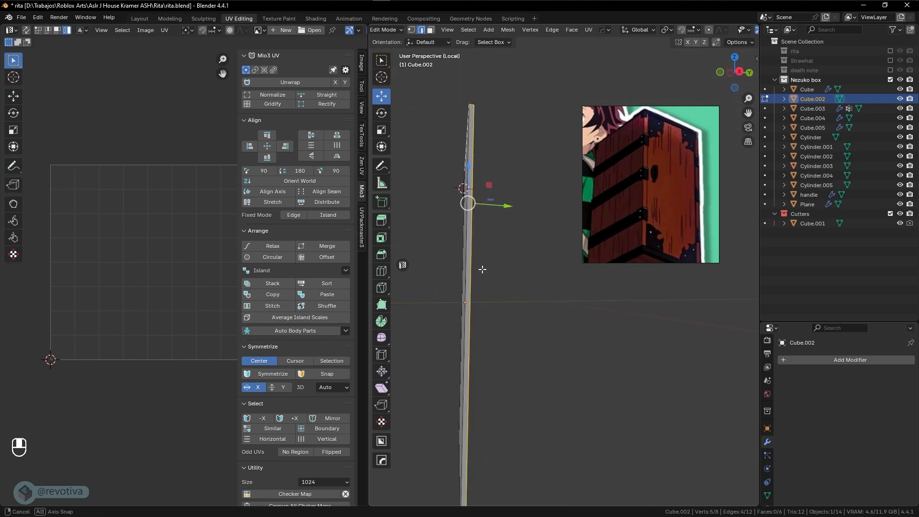
pyautogui.moveTo(482, 311); pyautogui.dragTo(485, 283, button='middle')
pyautogui.keyDown('shift'); pyautogui.moveTo(484, 283); pyautogui.dragTo(537, 131, button='middle'); pyautogui.keyUp('shift')
pyautogui.keyDown('shift'); pyautogui.click(508, 219); pyautogui.keyUp('shift')
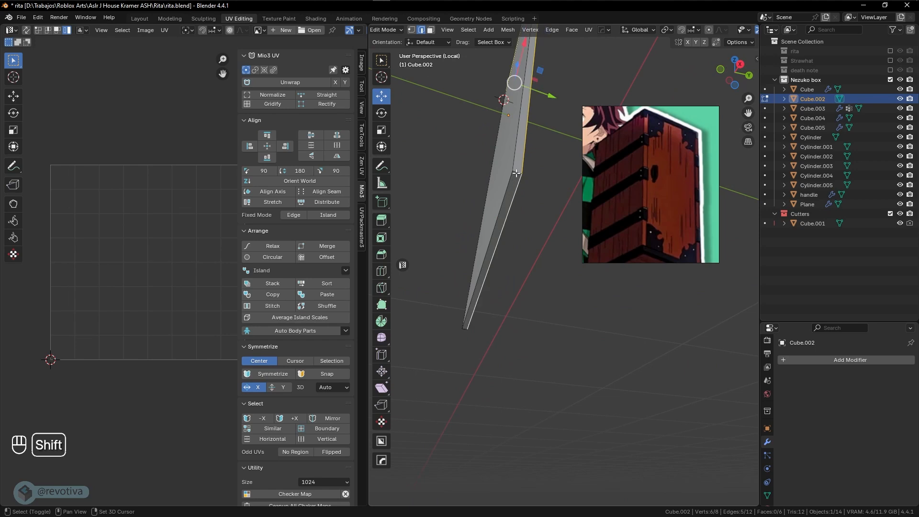
pyautogui.moveTo(517, 174); pyautogui.dragTo(534, 201, button='middle')
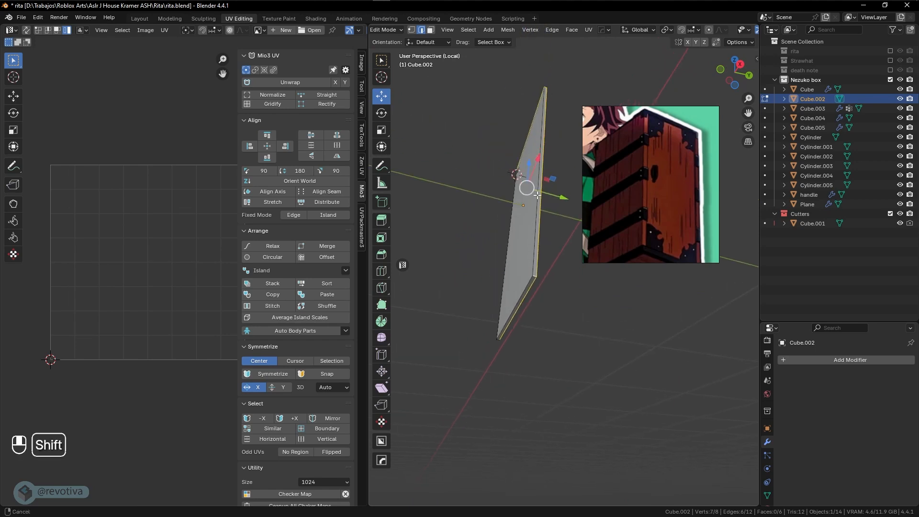
pyautogui.moveTo(536, 260)
pyautogui.mouseDown(button='middle')
pyautogui.moveTo(499, 250)
pyautogui.moveTo(523, 252)
pyautogui.mouseUp(button='middle')
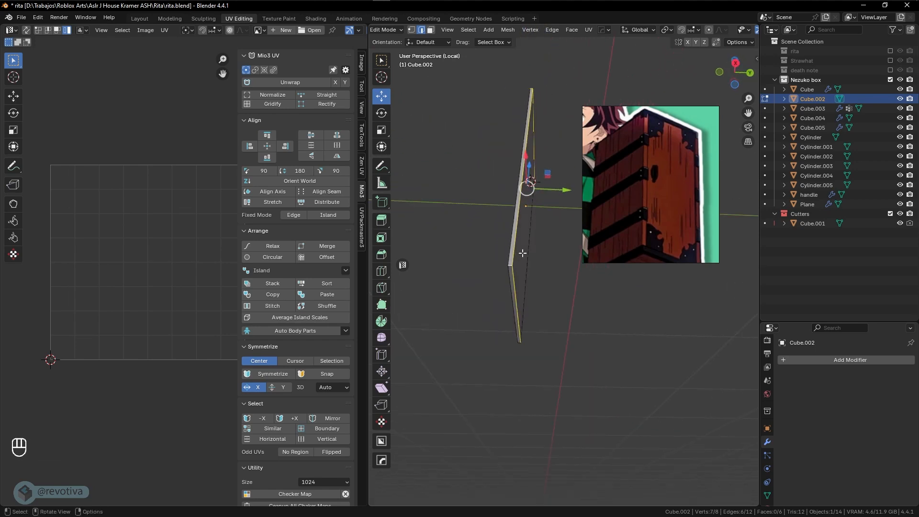
pyautogui.rightClick(520, 237)
pyautogui.click(520, 238)
pyautogui.press('a')
pyautogui.press('u')
pyautogui.click(520, 238)
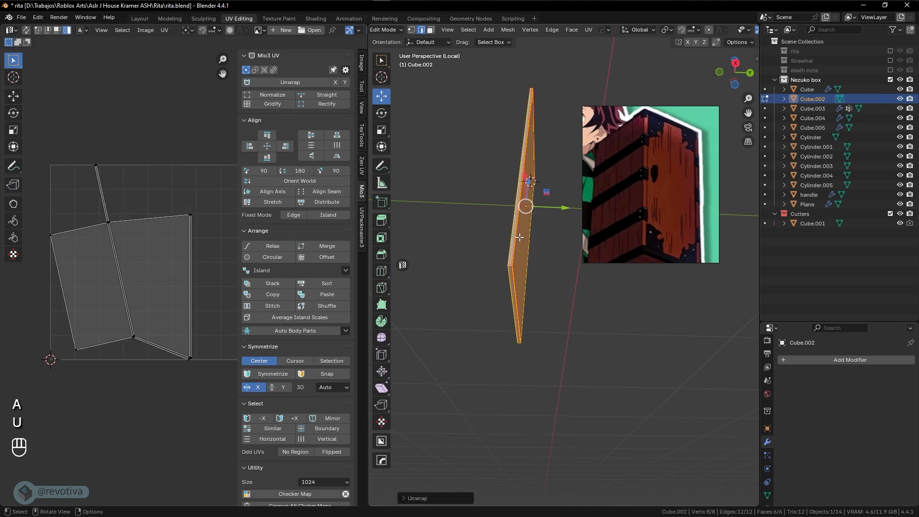
# Mark additional seams on the board's lower-end and long vertical edges
pyautogui.moveTo(531, 251); pyautogui.dragTo(523, 286, button='middle')
pyautogui.click(519, 317)
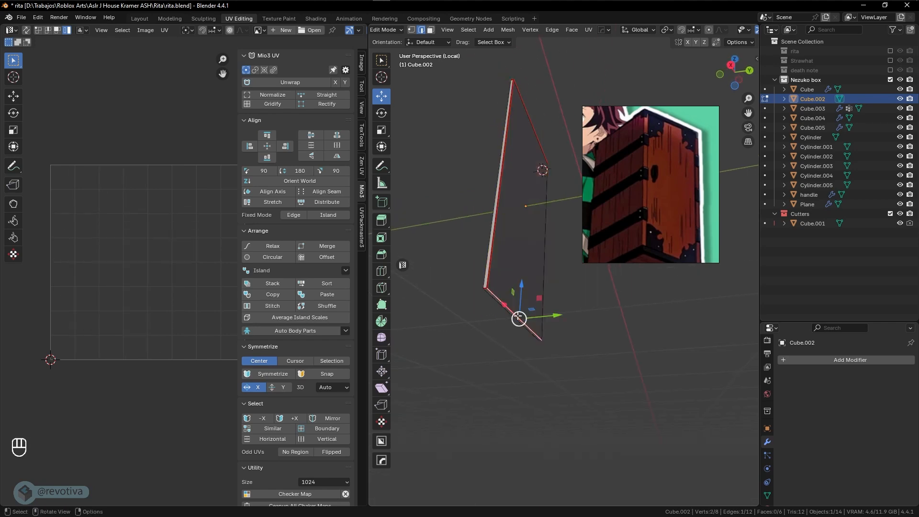
pyautogui.moveTo(519, 317); pyautogui.dragTo(560, 225, button='middle')
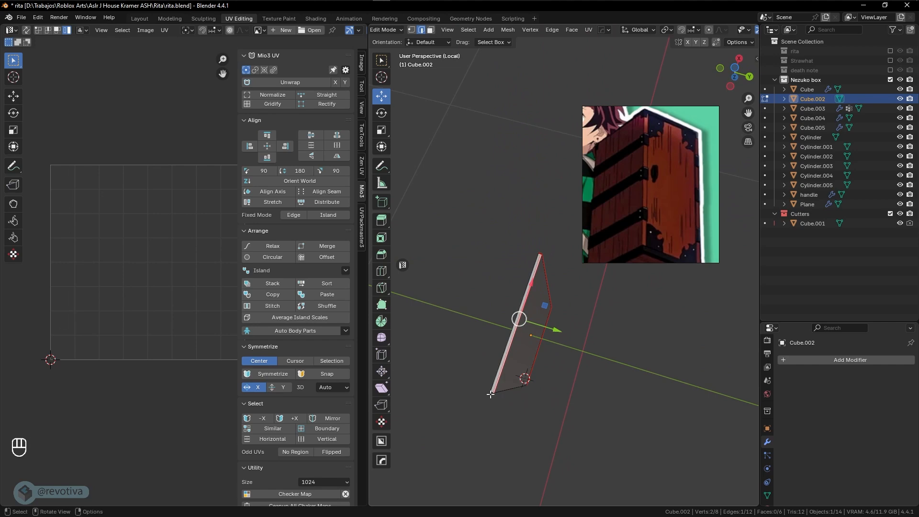
pyautogui.scroll(4, 490, 394)
pyautogui.keyDown('shift'); pyautogui.moveTo(470, 408); pyautogui.dragTo(534, 281, button='middle'); pyautogui.keyUp('shift')
pyautogui.click(490, 335)
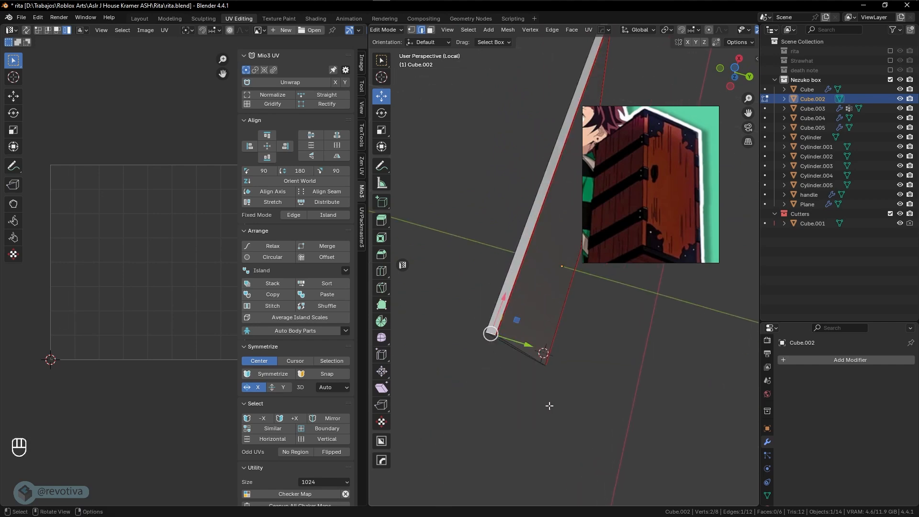
pyautogui.moveTo(549, 406); pyautogui.dragTo(564, 300, button='middle')
pyautogui.scroll(4, 507, 377)
pyautogui.keyDown('shift'); pyautogui.moveTo(507, 378); pyautogui.dragTo(507, 311, button='middle'); pyautogui.keyUp('shift')
pyautogui.scroll(-2, 521, 277)
pyautogui.moveTo(508, 351)
pyautogui.keyDown('shift'); pyautogui.mouseDown(button='middle')
pyautogui.moveTo(513, 335)
pyautogui.moveTo(524, 352)
pyautogui.mouseUp(button='middle'); pyautogui.keyUp('shift')
pyautogui.keyDown('shift'); pyautogui.click(523, 358); pyautogui.keyUp('shift')
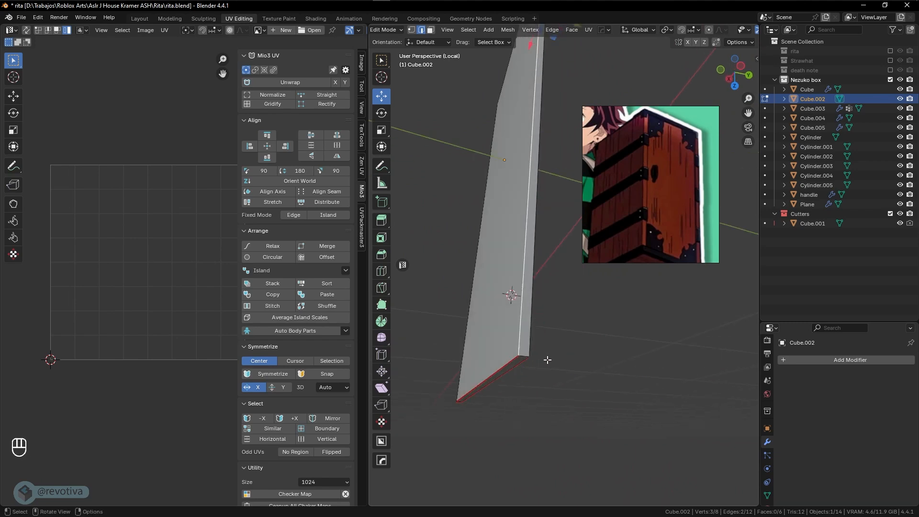
pyautogui.keyDown('shift'); pyautogui.click(511, 355); pyautogui.keyUp('shift')
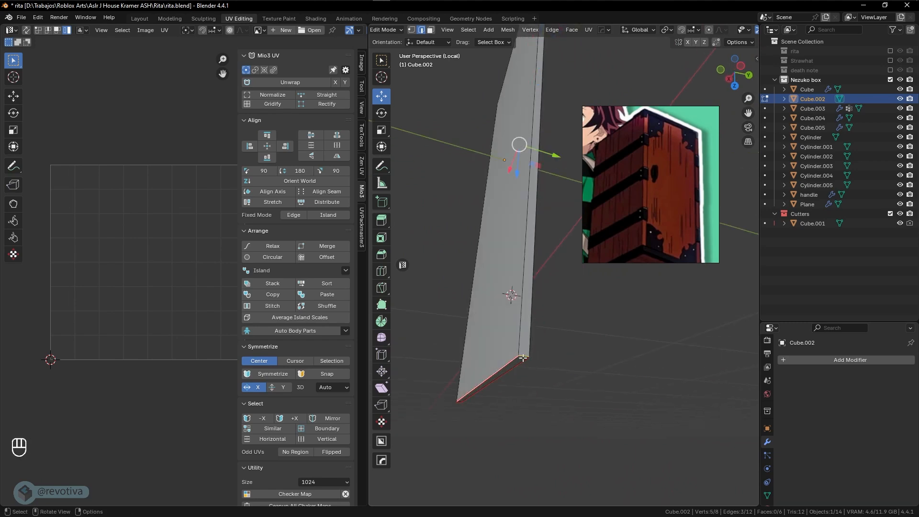
pyautogui.hotkey('ctrl', 'e')
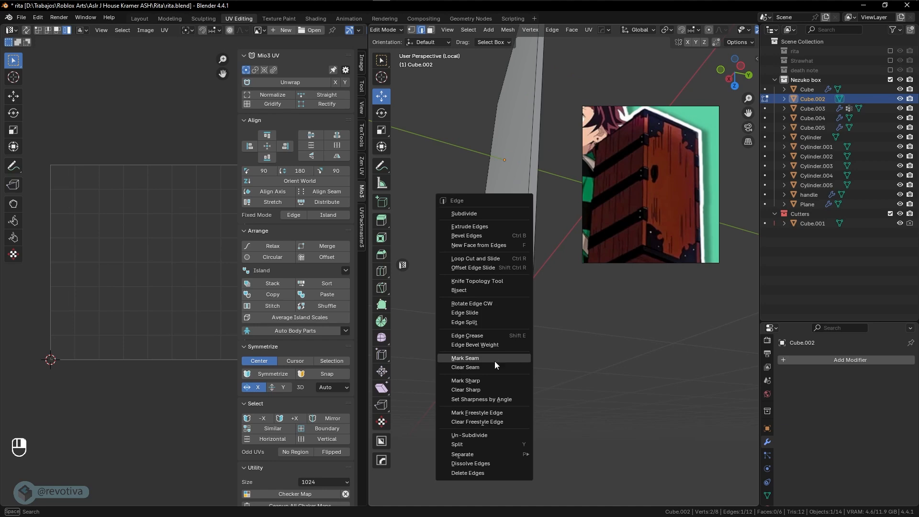
pyautogui.click(495, 364)
pyautogui.click(519, 355)
pyautogui.rightClick(519, 355)
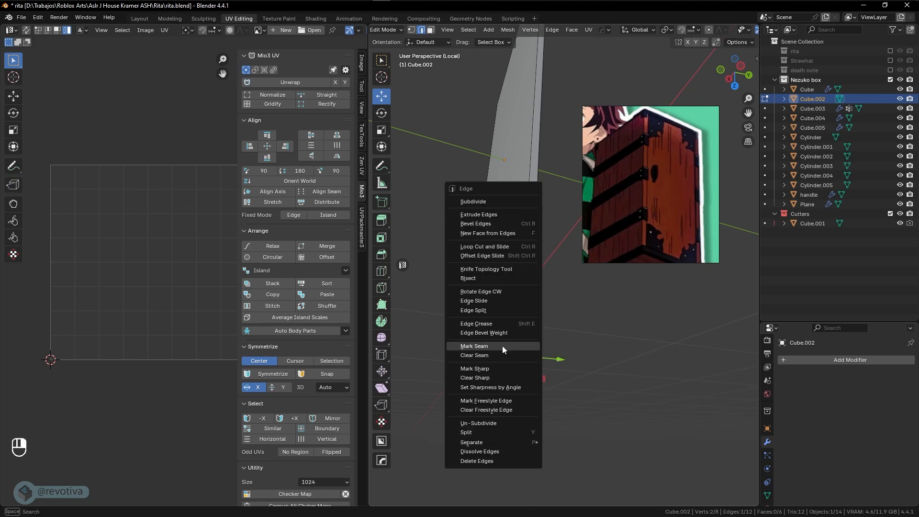
pyautogui.click(502, 346)
# Unwrap the whole board again into two UV islands
pyautogui.moveTo(503, 347); pyautogui.dragTo(529, 351, button='middle')
pyautogui.press('a')
pyautogui.press('u')
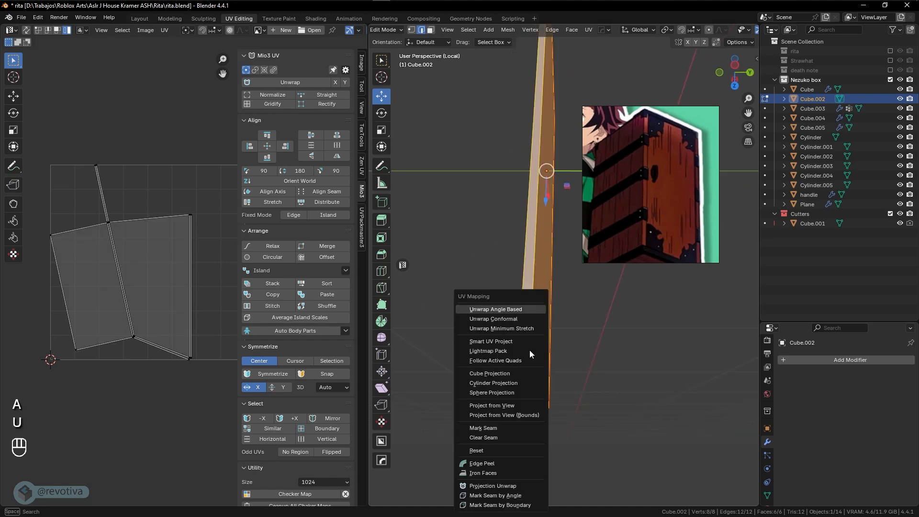
pyautogui.click(488, 310)
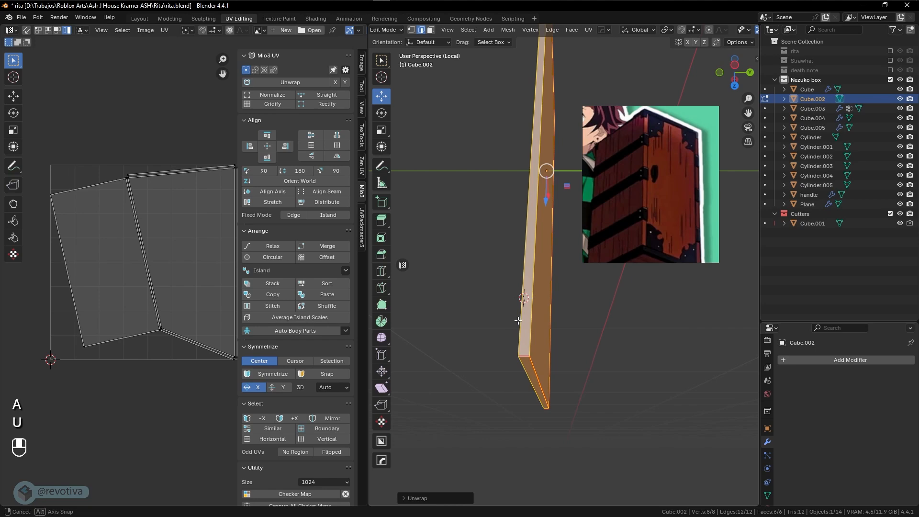
pyautogui.keyDown('shift'); pyautogui.moveTo(518, 320); pyautogui.dragTo(483, 336, button='middle'); pyautogui.keyUp('shift')
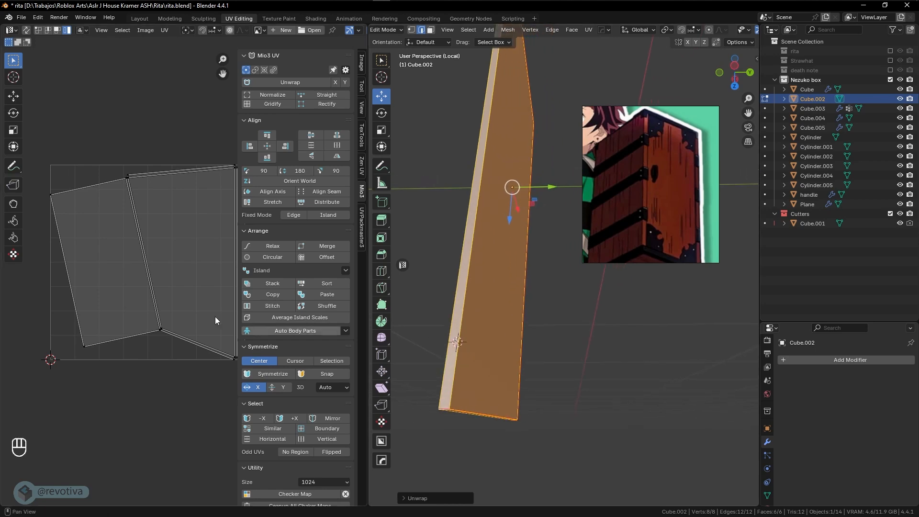
pyautogui.scroll(-1, 191, 306)
# Rectify all of the board's UV islands with Mio3 UV and inspect their corners
pyautogui.press('a')
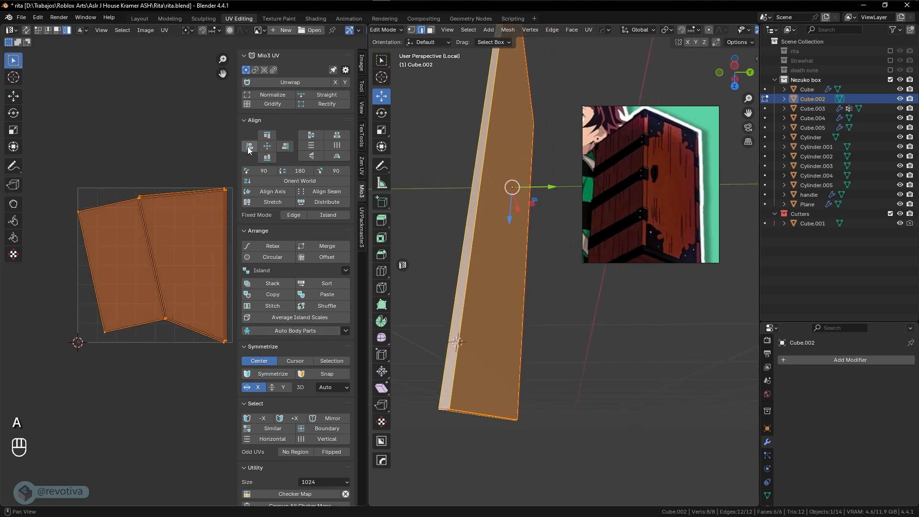
pyautogui.click(330, 104)
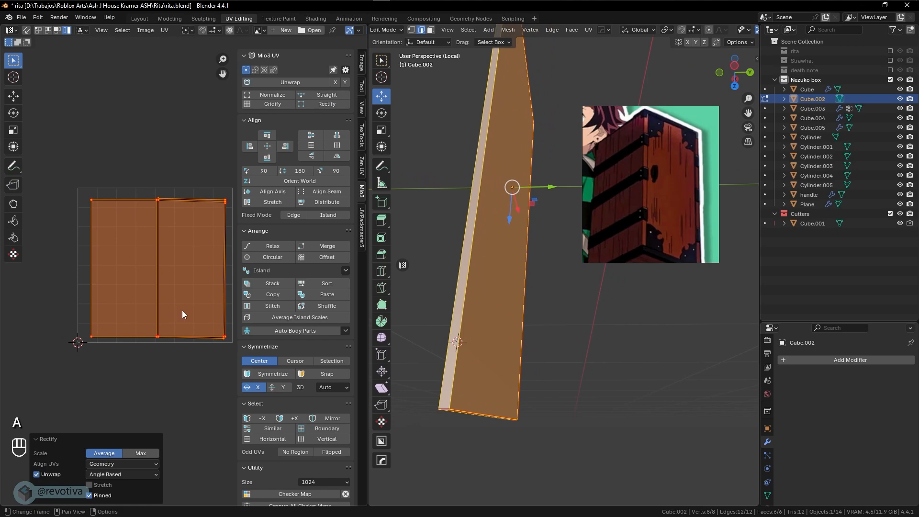
pyautogui.scroll(3, 185, 337)
pyautogui.keyDown('shift'); pyautogui.moveTo(170, 351); pyautogui.dragTo(131, 205, button='middle'); pyautogui.keyUp('shift')
pyautogui.scroll(4, 131, 296)
pyautogui.keyDown('shift'); pyautogui.moveTo(127, 280); pyautogui.dragTo(14, 325, button='middle'); pyautogui.keyUp('shift')
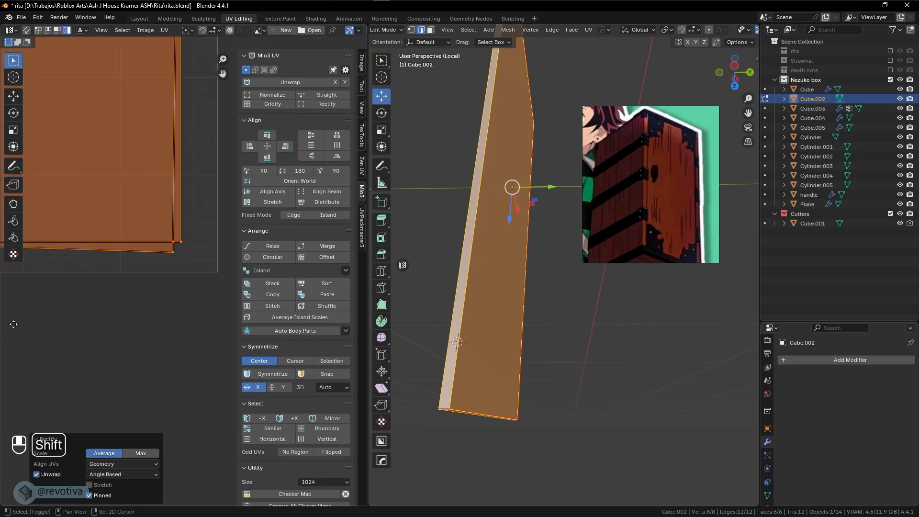
pyautogui.keyDown('shift'); pyautogui.moveTo(119, 295); pyautogui.dragTo(213, 300, button='middle'); pyautogui.keyUp('shift')
pyautogui.keyDown('shift'); pyautogui.moveTo(39, 300); pyautogui.dragTo(124, 300, button='middle'); pyautogui.keyUp('shift')
pyautogui.scroll(1, 77, 263)
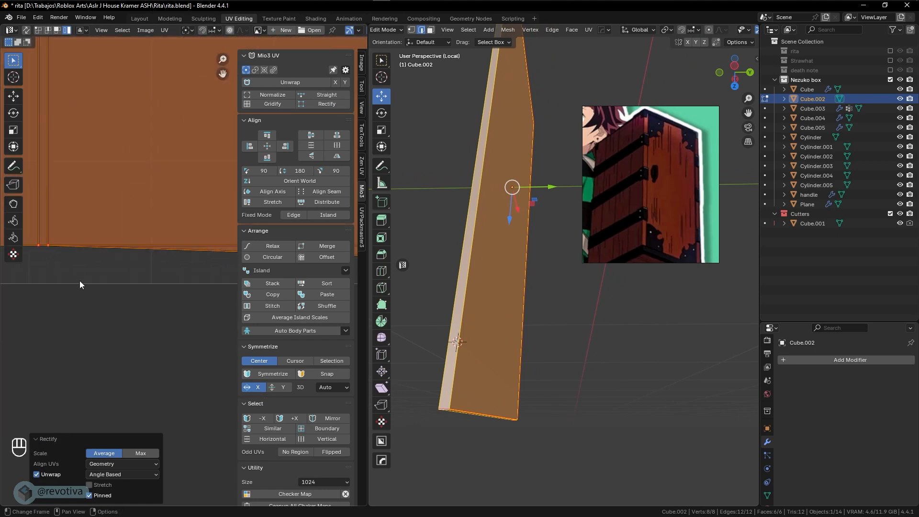
pyautogui.scroll(-3, 80, 281)
pyautogui.moveTo(79, 281); pyautogui.dragTo(131, 279, button='middle')
# Re-unwrap the board, Rectify again, and Normalize the islands to fill the UV space
pyautogui.moveTo(467, 373); pyautogui.dragTo(554, 309, button='middle')
pyautogui.click(512, 373)
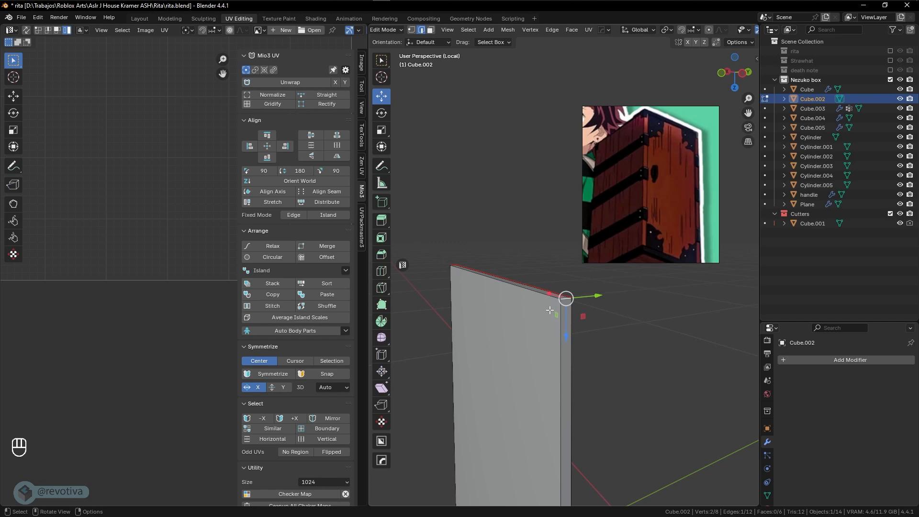
pyautogui.press('a')
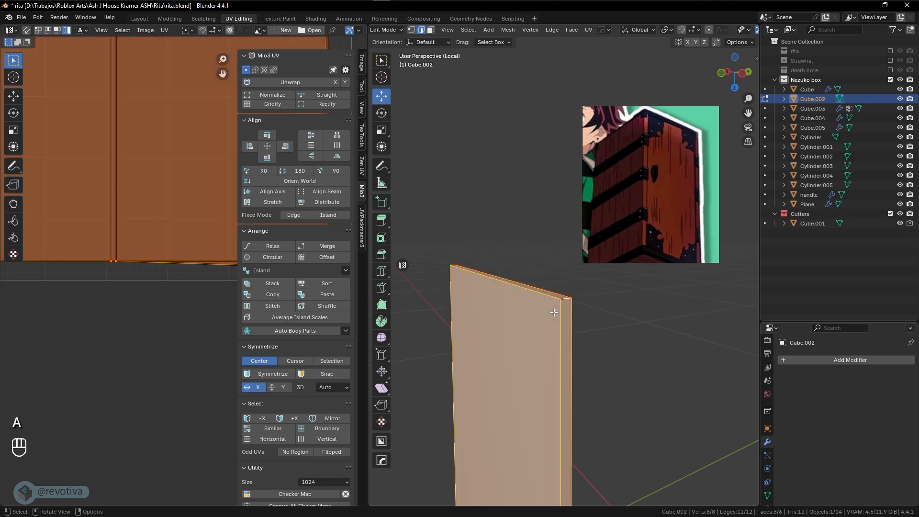
pyautogui.press('u')
pyautogui.click(554, 312)
pyautogui.moveTo(554, 312); pyautogui.dragTo(489, 294, button='middle')
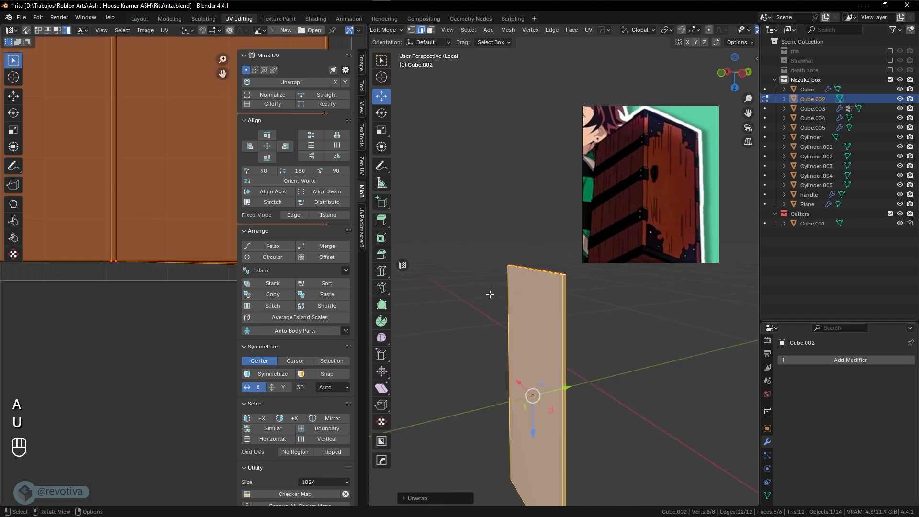
pyautogui.click(328, 103)
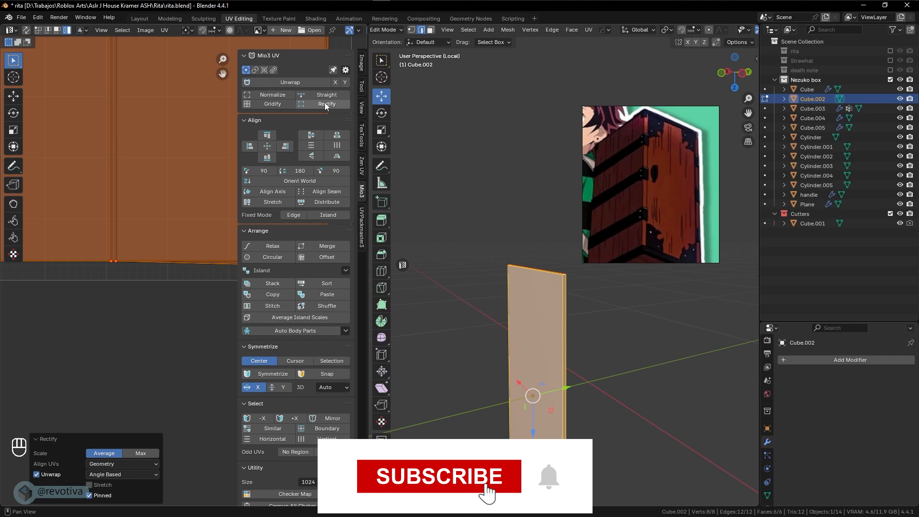
pyautogui.click(277, 100)
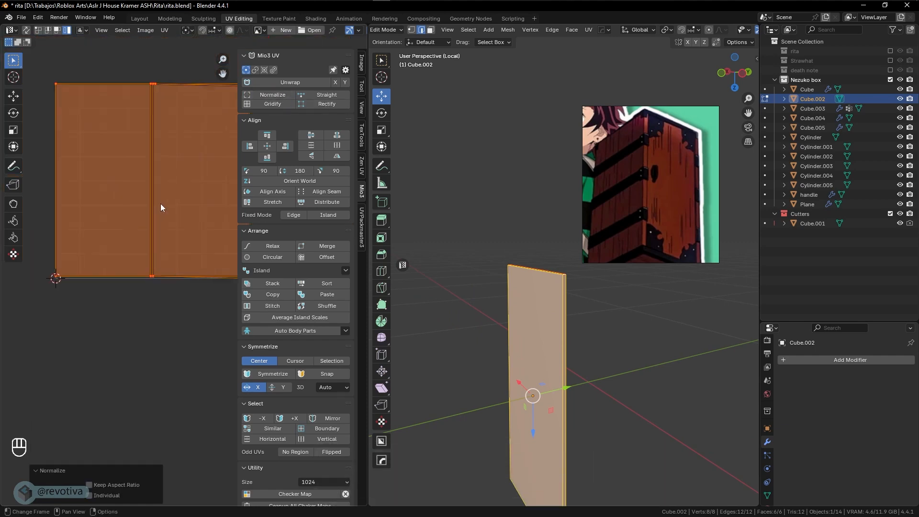
pyautogui.moveTo(425, 300); pyautogui.dragTo(552, 353, button='middle')
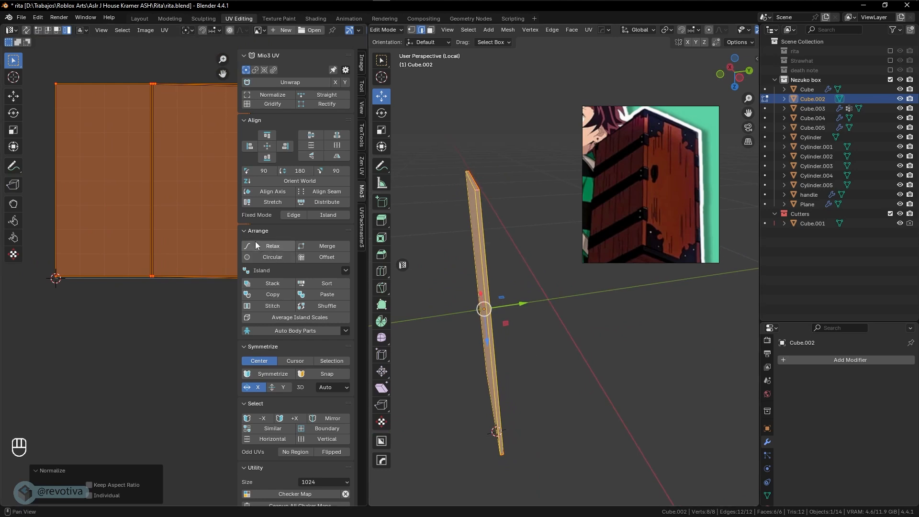
# Relax the board's UV islands into an even layout with Mio3 Relax
pyautogui.click(282, 248)
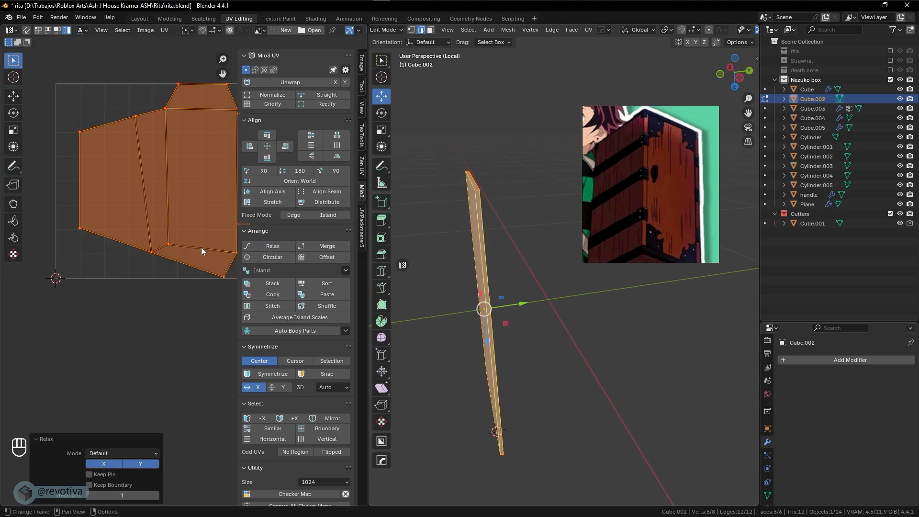
pyautogui.moveTo(201, 247); pyautogui.dragTo(171, 273, button='middle')
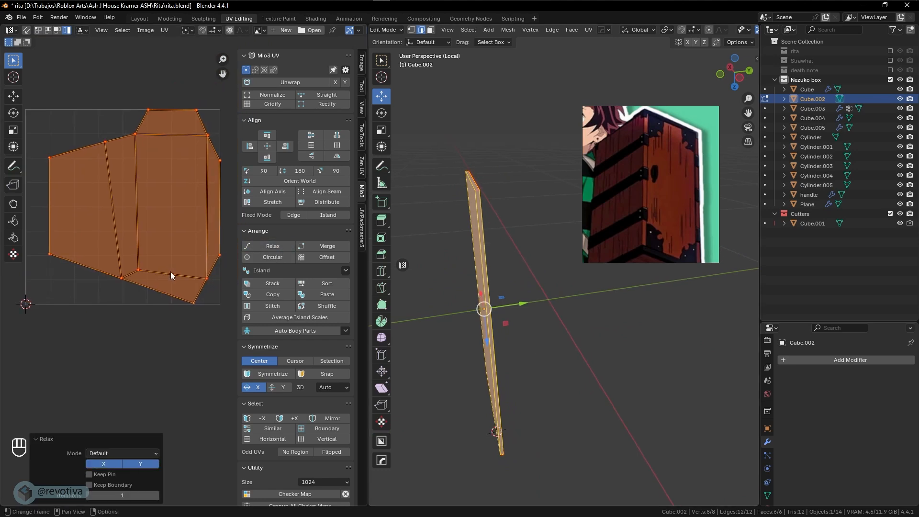
pyautogui.moveTo(403, 246); pyautogui.dragTo(495, 346, button='middle')
pyautogui.press('Tab')
pyautogui.press('Tab')
# Mark a seam on one more board edge and re-unwrap angle-based into one island
pyautogui.click(514, 357)
pyautogui.moveTo(529, 436); pyautogui.dragTo(533, 316, button='middle')
pyautogui.hotkey('ctrl', 'e')
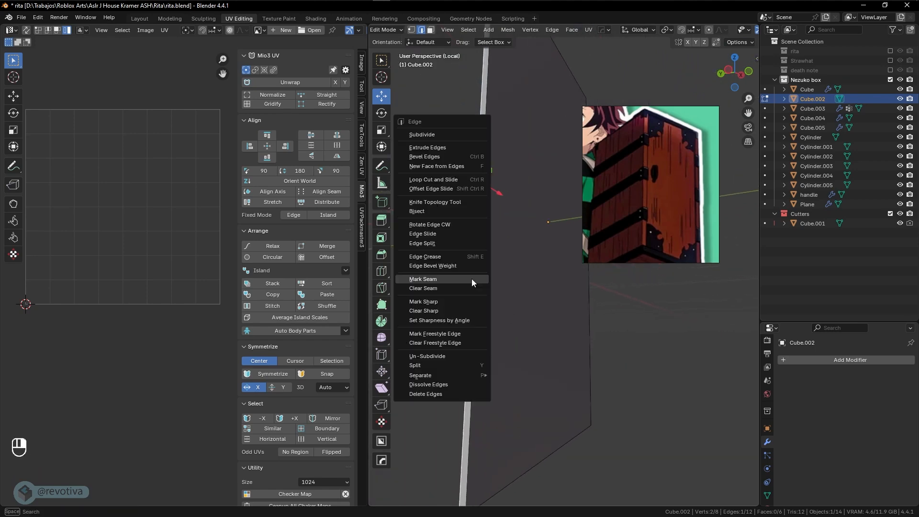
pyautogui.click(423, 279)
pyautogui.press('a')
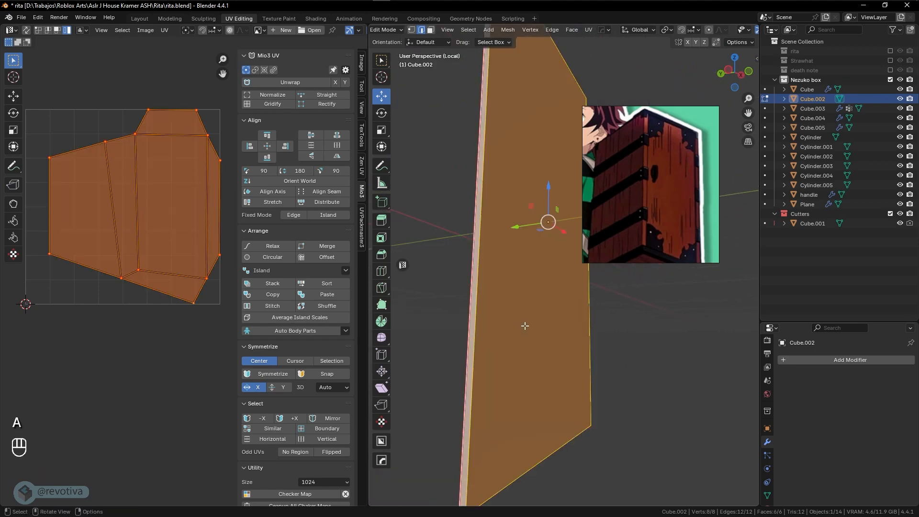
pyautogui.press('u')
pyautogui.click(497, 309)
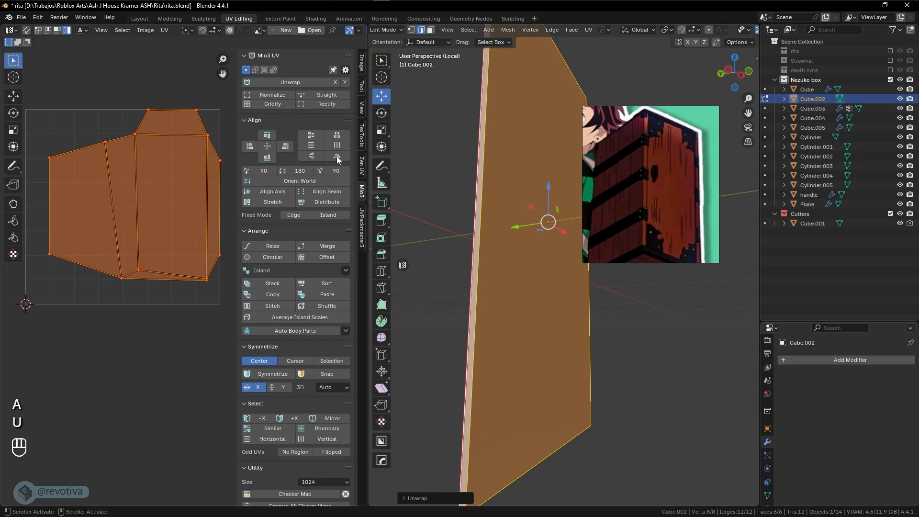
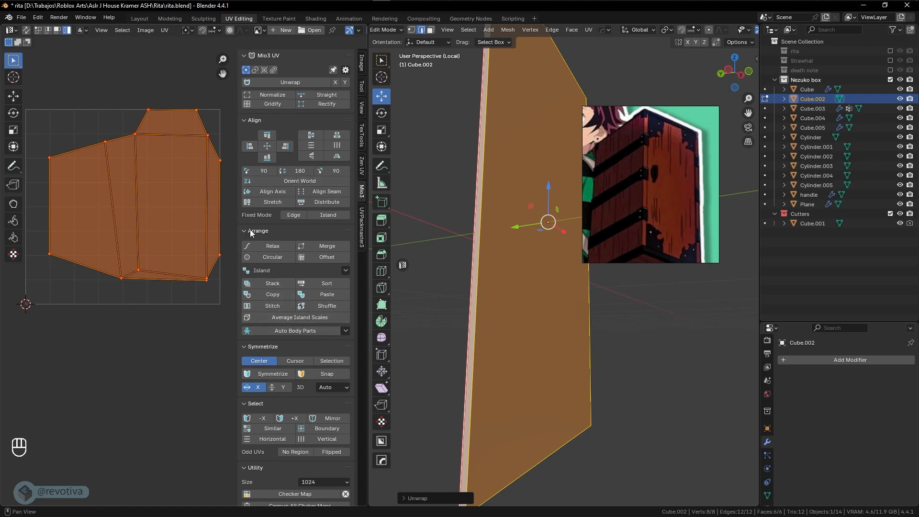
# Unpin Cube.002's UVs and re-unwrap them into two rectangular islands
pyautogui.press('u')
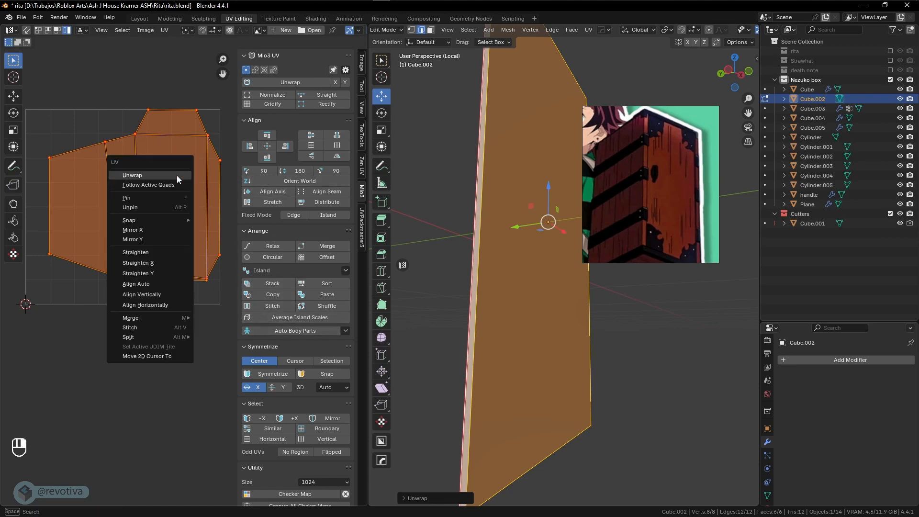
pyautogui.click(141, 206)
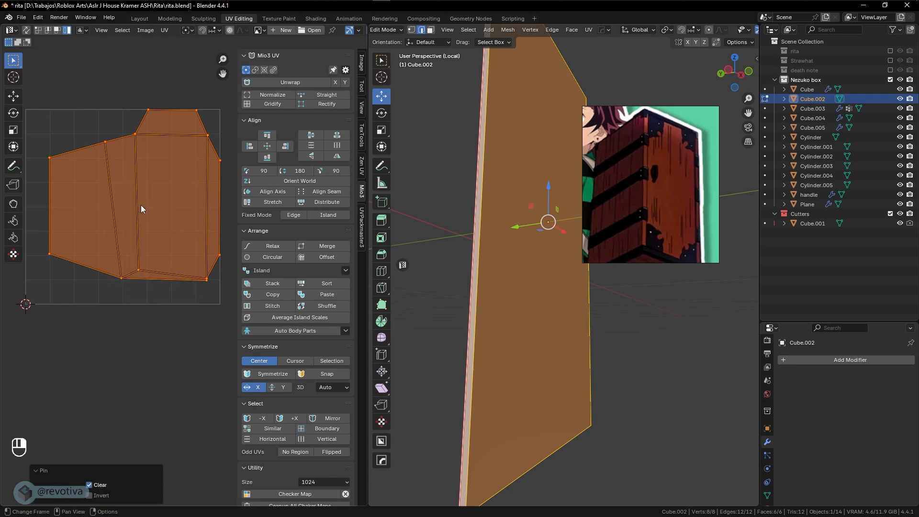
pyautogui.press('u')
pyautogui.click(549, 225)
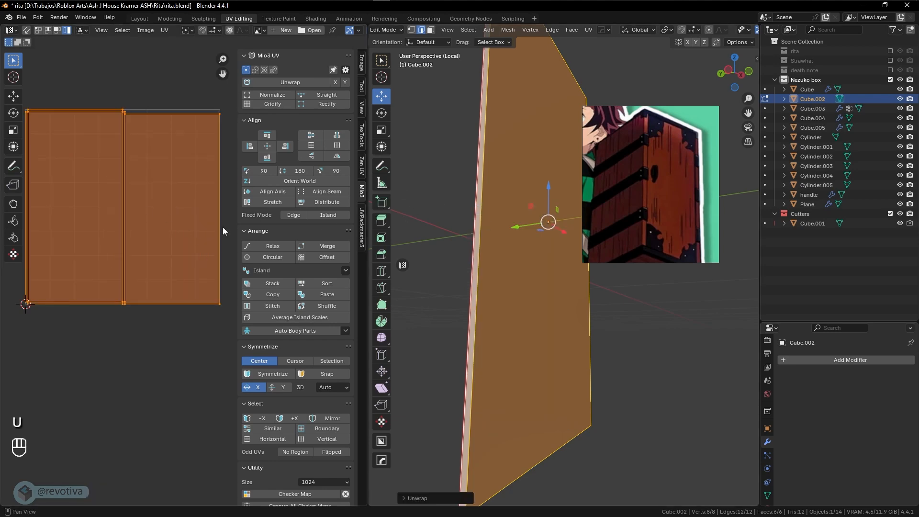
pyautogui.scroll(-1, 165, 257)
# Scale the UV islands to 0.538 and shift them to the right
pyautogui.press('s')
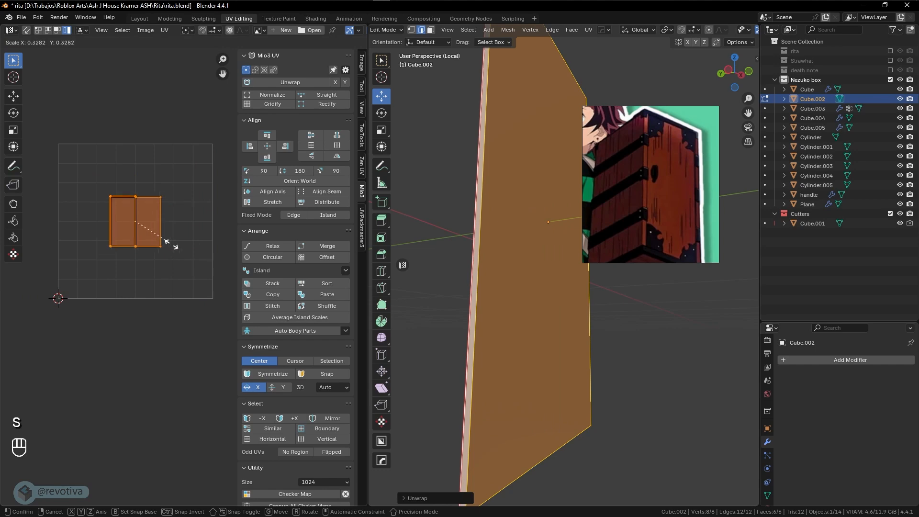
pyautogui.click(185, 264)
pyautogui.keyDown('shift'); pyautogui.moveTo(184, 264); pyautogui.dragTo(146, 261, button='middle'); pyautogui.keyUp('shift')
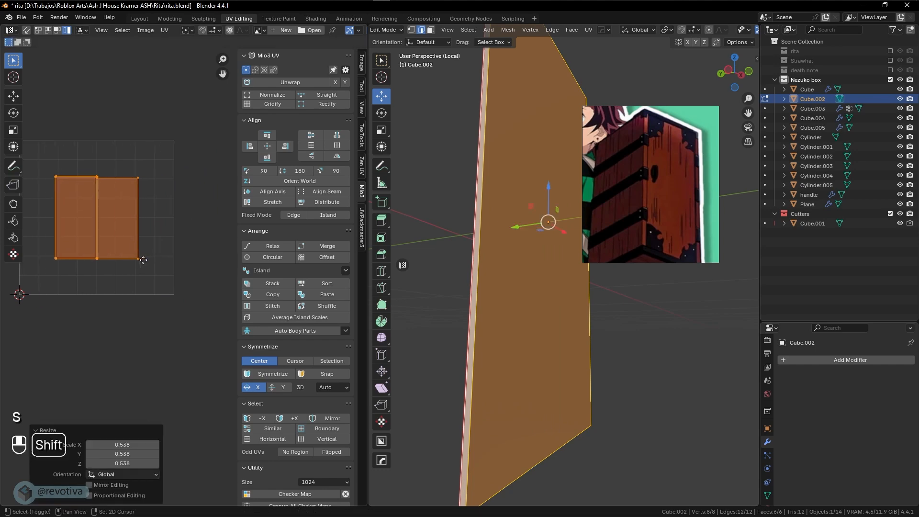
pyautogui.press('s')
pyautogui.rightClick(191, 273)
pyautogui.press('g')
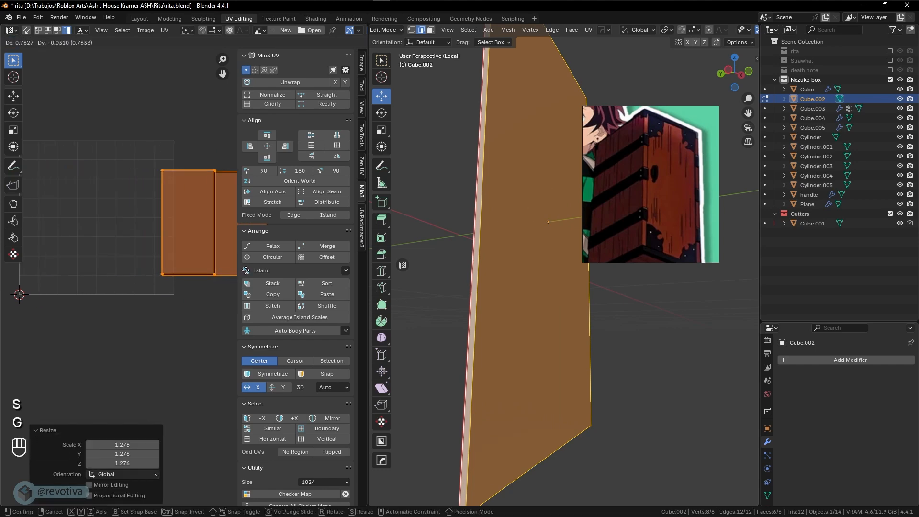
pyautogui.click(329, 272)
pyautogui.scroll(-5, 577, 282)
# Return to object mode, exit local view and select the box body Cube
pyautogui.press('Tab')
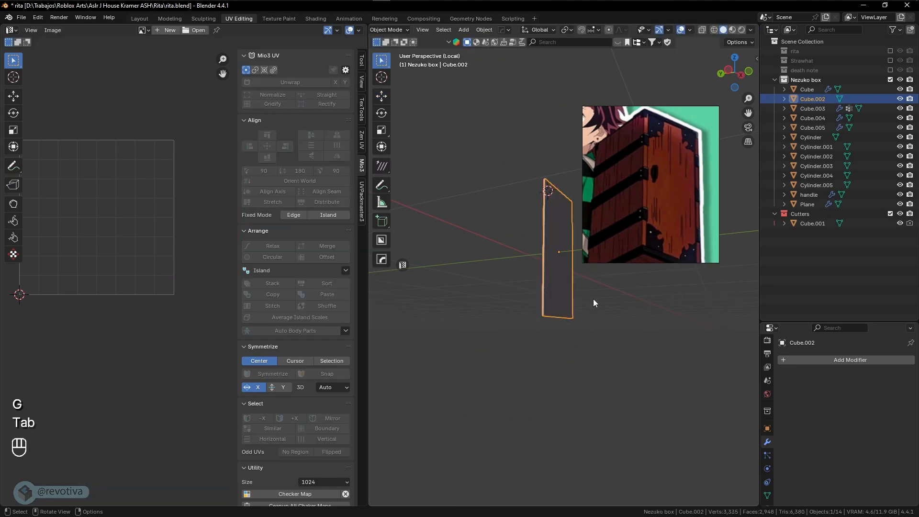
pyautogui.moveTo(593, 299); pyautogui.dragTo(512, 249, button='middle')
pyautogui.press('KP_Divide')
pyautogui.click(467, 196)
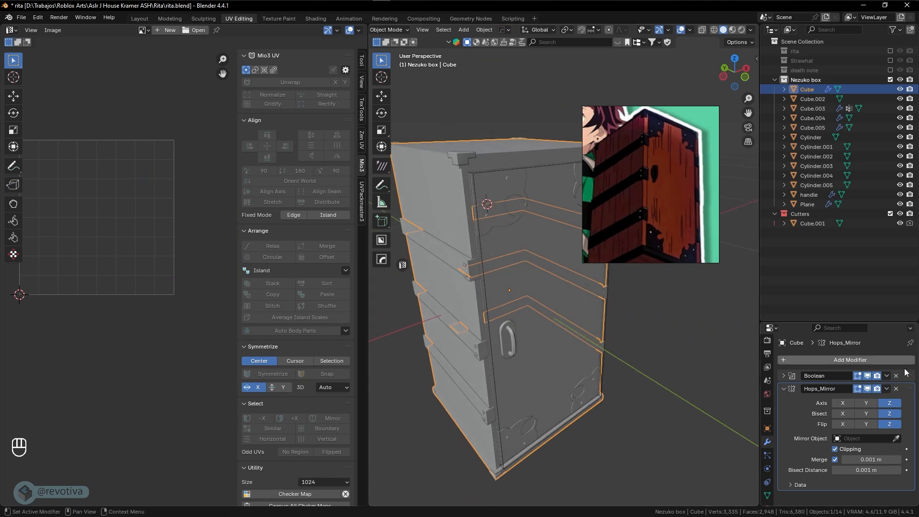
pyautogui.moveTo(812, 319); pyautogui.dragTo(811, 257)
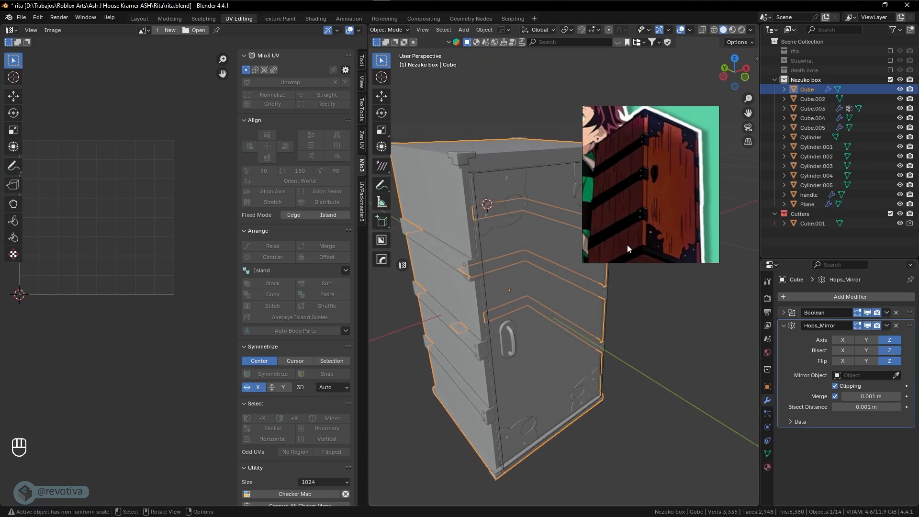
# Apply the Cube's Boolean modifier, restoring it after an accidental removal
pyautogui.click(895, 313)
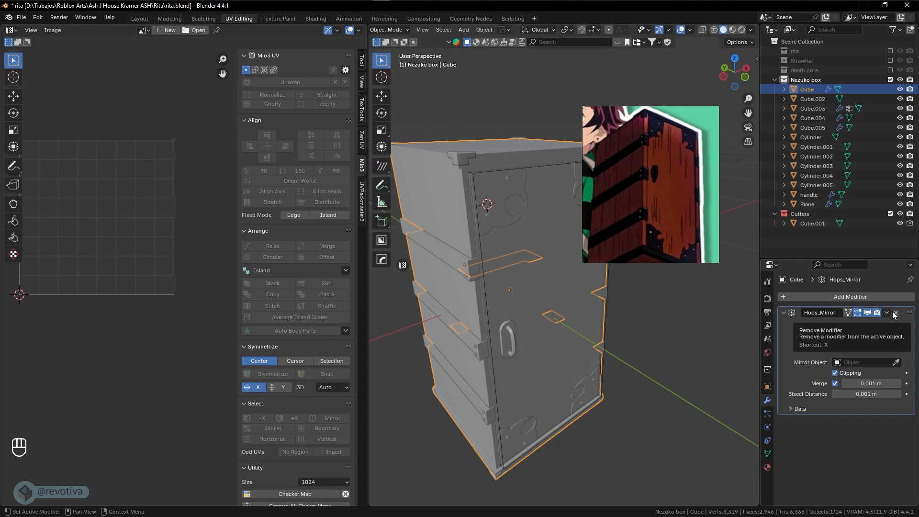
pyautogui.hotkey('ctrl', 'z')
pyautogui.click(887, 312)
pyautogui.click(875, 322)
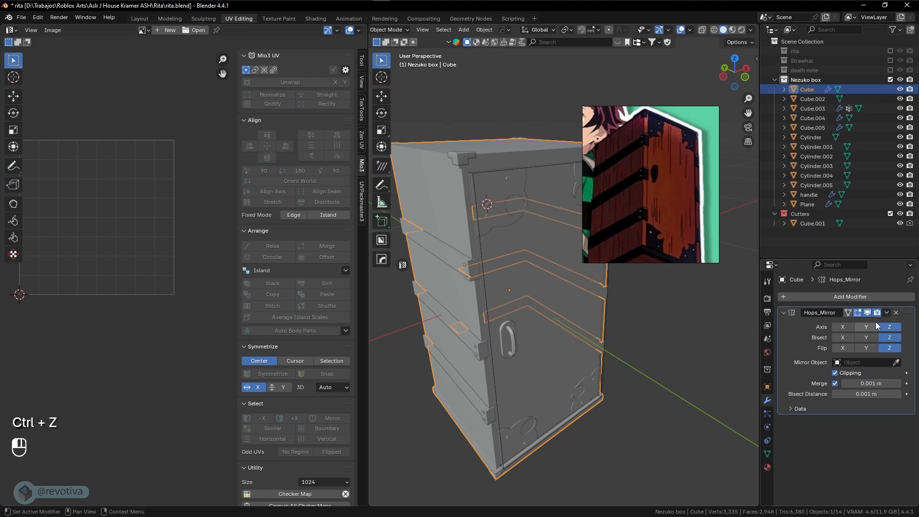
# Preview the box without its mirror, then apply the Hops_Mirror modifier
pyautogui.click(888, 313)
pyautogui.click(868, 312)
pyautogui.moveTo(488, 331)
pyautogui.mouseDown(button='middle')
pyautogui.moveTo(565, 332)
pyautogui.moveTo(503, 332)
pyautogui.mouseUp(button='middle')
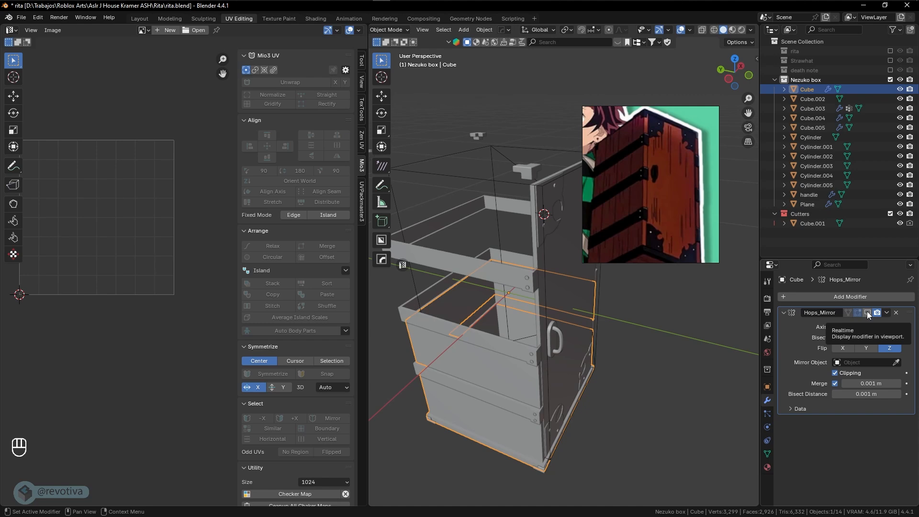
pyautogui.click(868, 313)
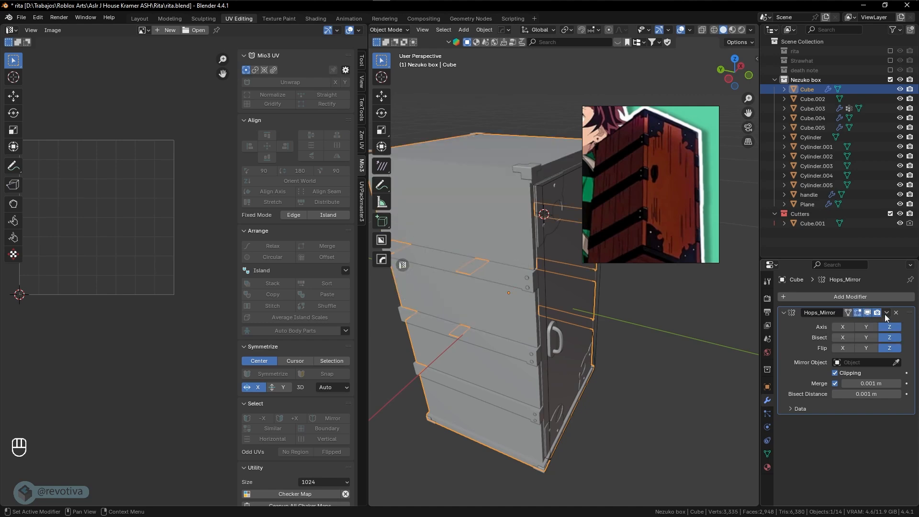
pyautogui.click(887, 313)
pyautogui.click(848, 325)
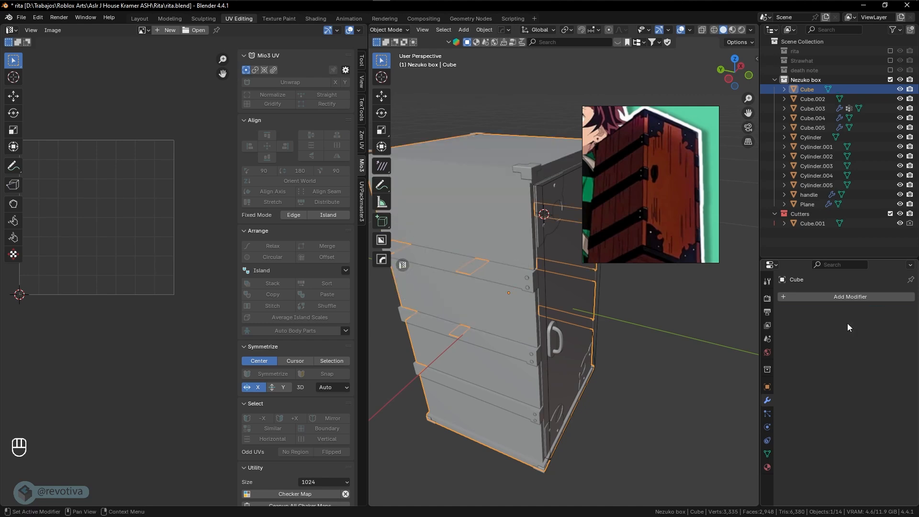
pyautogui.moveTo(526, 322); pyautogui.dragTo(555, 327, button='middle')
# Unwrap the whole box body Cube angle-based
pyautogui.press('Tab')
pyautogui.press('a')
pyautogui.press('u')
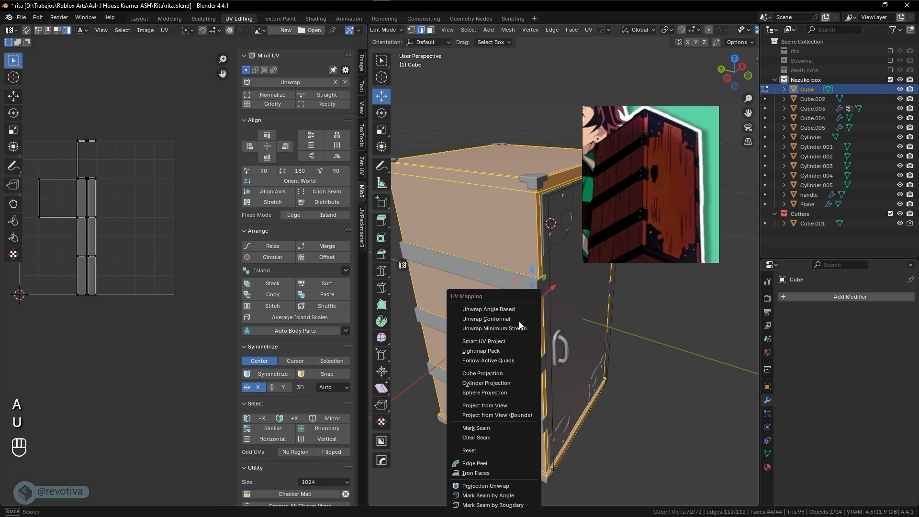
pyautogui.click(509, 309)
pyautogui.scroll(2, 160, 263)
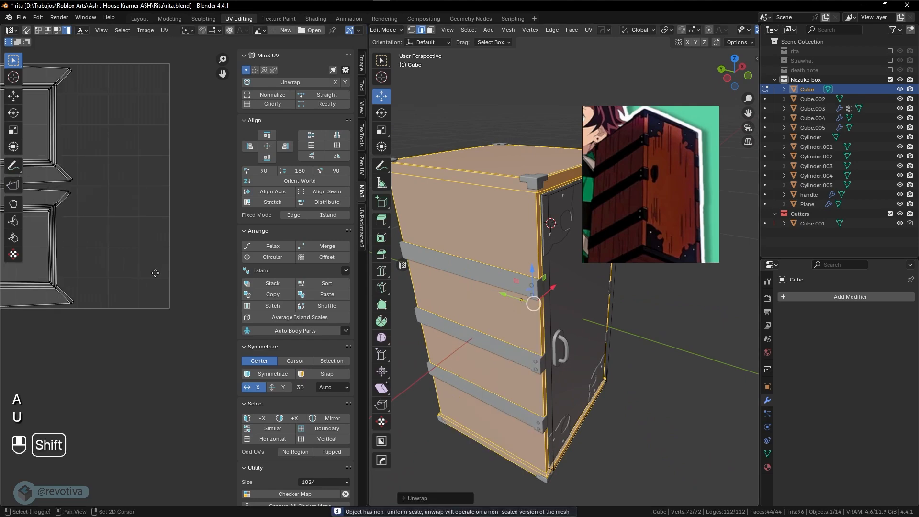
pyautogui.keyDown('shift'); pyautogui.moveTo(156, 271); pyautogui.dragTo(287, 334, button='middle'); pyautogui.keyUp('shift')
# Straighten all the box body's UV islands into rectangles with Mio3 Rectify
pyautogui.press('a')
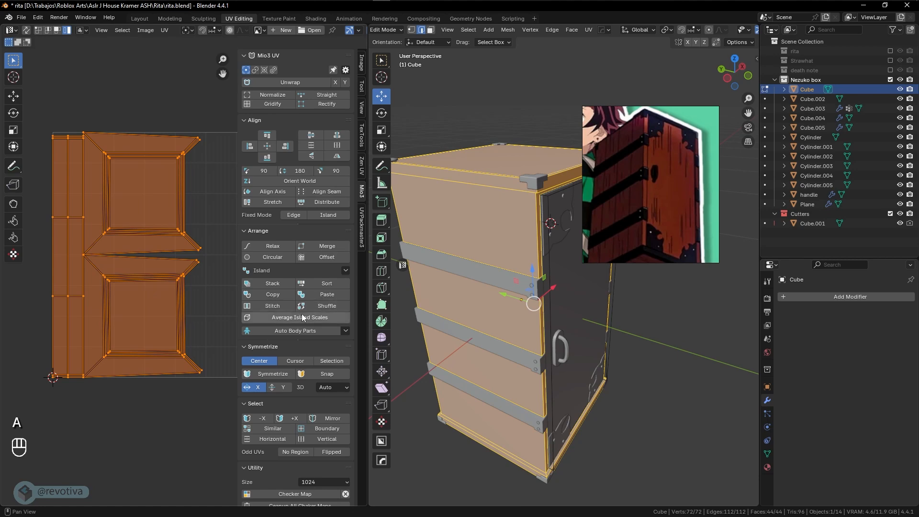
pyautogui.click(328, 105)
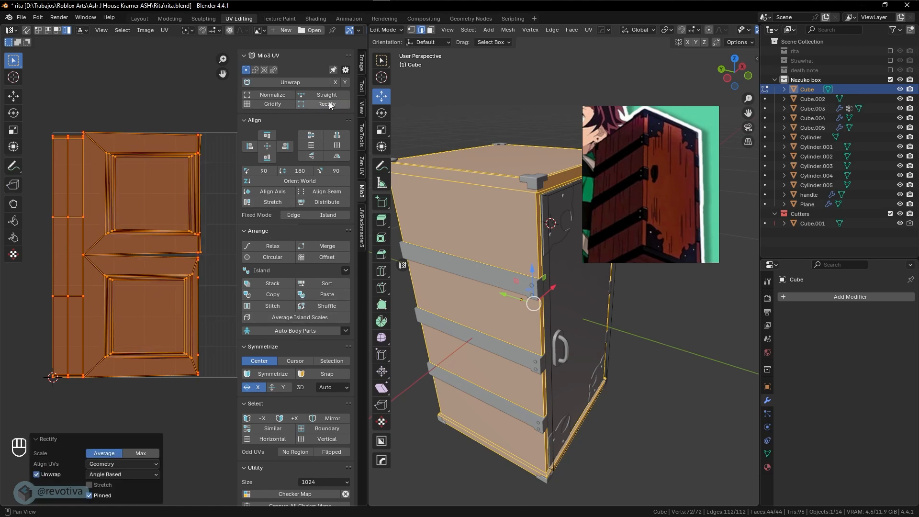
pyautogui.scroll(2, 189, 237)
pyautogui.keyDown('shift'); pyautogui.moveTo(195, 87); pyautogui.dragTo(168, 226, button='middle'); pyautogui.keyUp('shift')
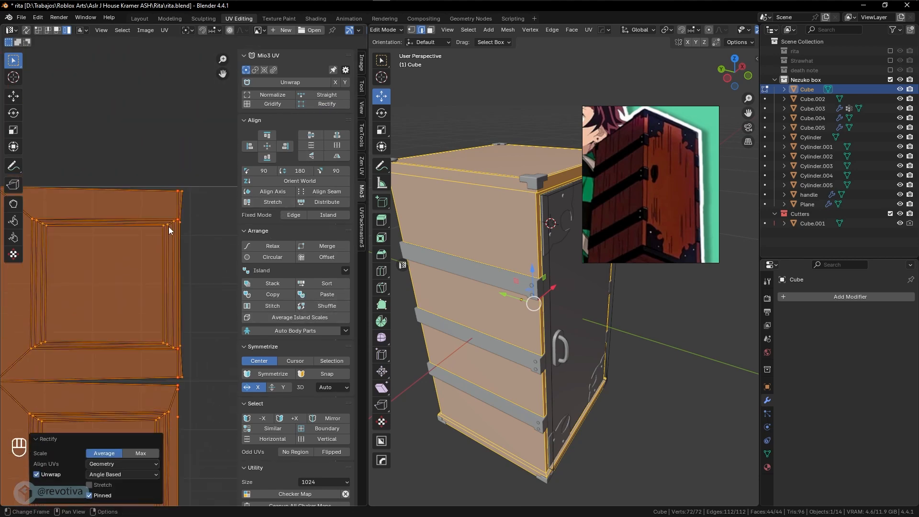
pyautogui.scroll(4, 168, 226)
pyautogui.scroll(-5, 169, 227)
pyautogui.keyDown('shift'); pyautogui.scroll(-5, 165, 291); pyautogui.keyUp('shift')
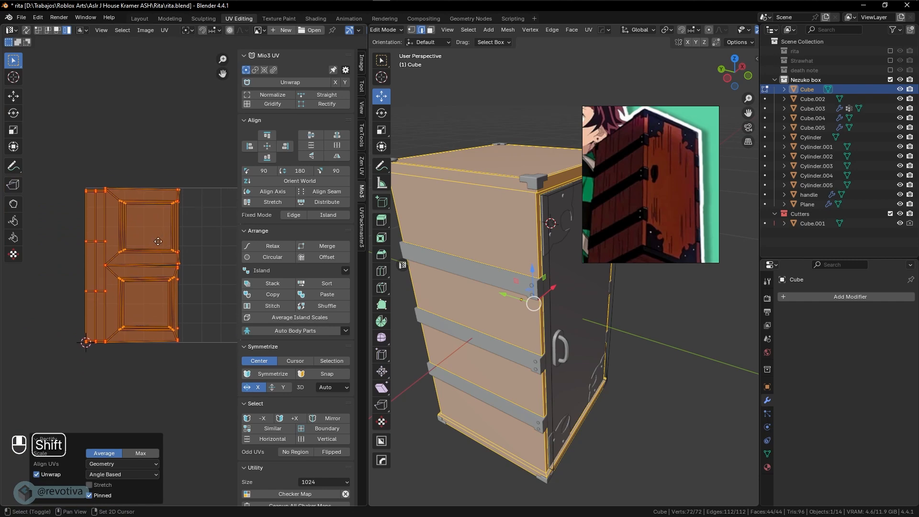
# Move the UV layout −0.66 along X and return to object mode
pyautogui.press('g')
pyautogui.press('x')
pyautogui.click(90, 294)
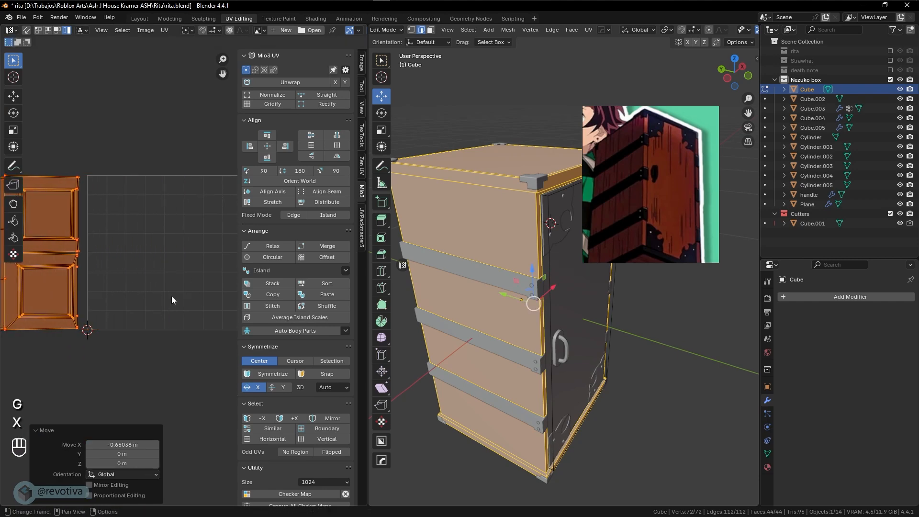
pyautogui.press('Tab')
pyautogui.click(515, 322)
# Select strips Cube.003 and Cube.004 and unwrap them angle-based
pyautogui.click(498, 267)
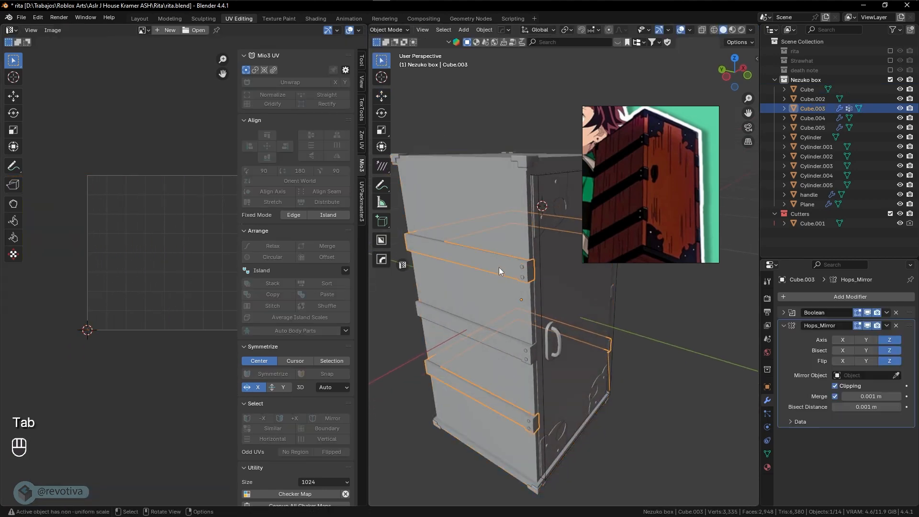
pyautogui.keyDown('shift'); pyautogui.click(483, 329); pyautogui.keyUp('shift')
pyautogui.keyDown('shift'); pyautogui.moveTo(483, 329); pyautogui.dragTo(487, 317, button='middle'); pyautogui.keyUp('shift')
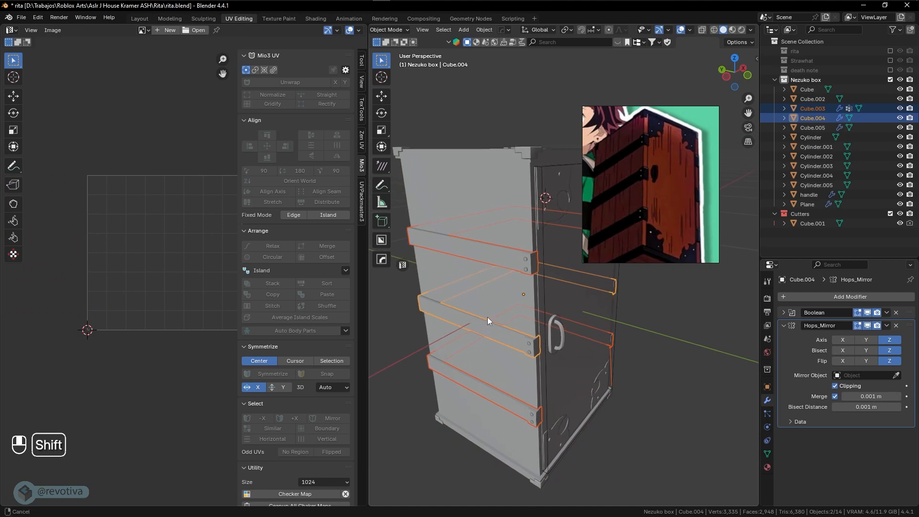
pyautogui.press('Tab')
pyautogui.press('a')
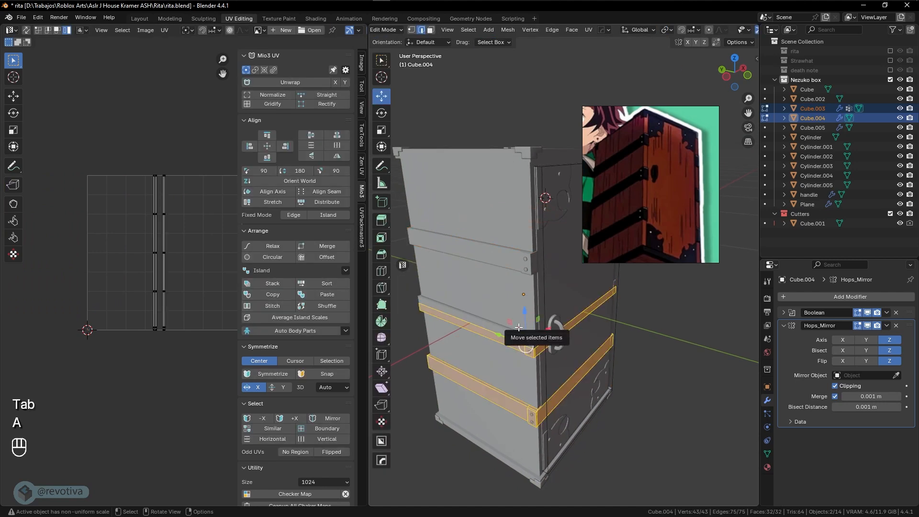
pyautogui.press('u')
pyautogui.click(481, 306)
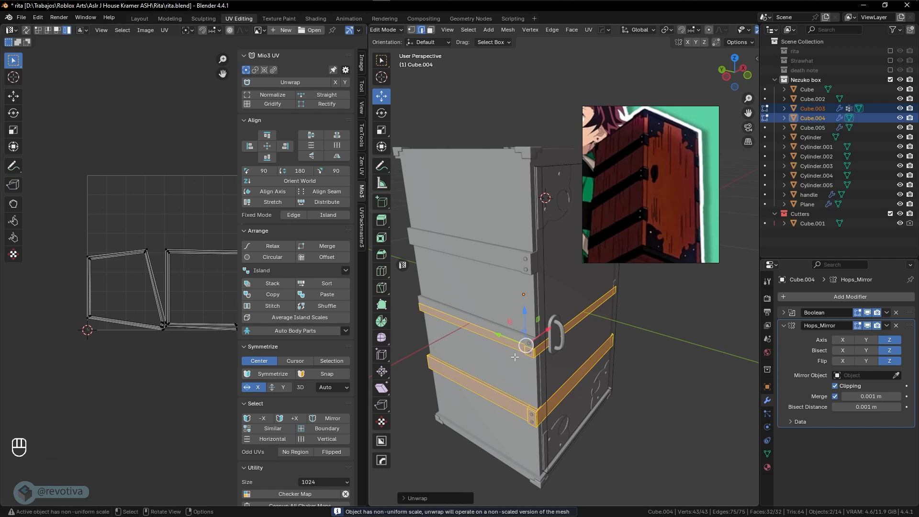
# Smart UV Project the two strips, then isolate them in local view
pyautogui.press('u')
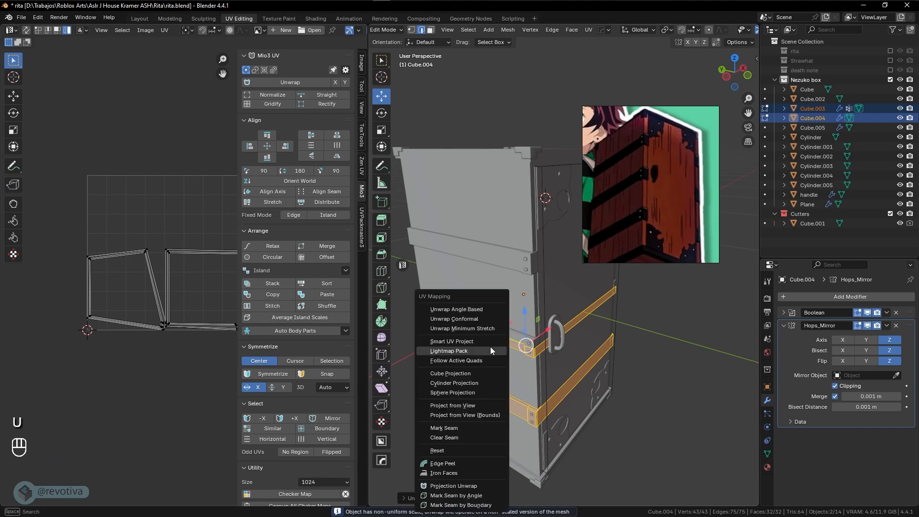
pyautogui.click(468, 343)
pyautogui.click(453, 434)
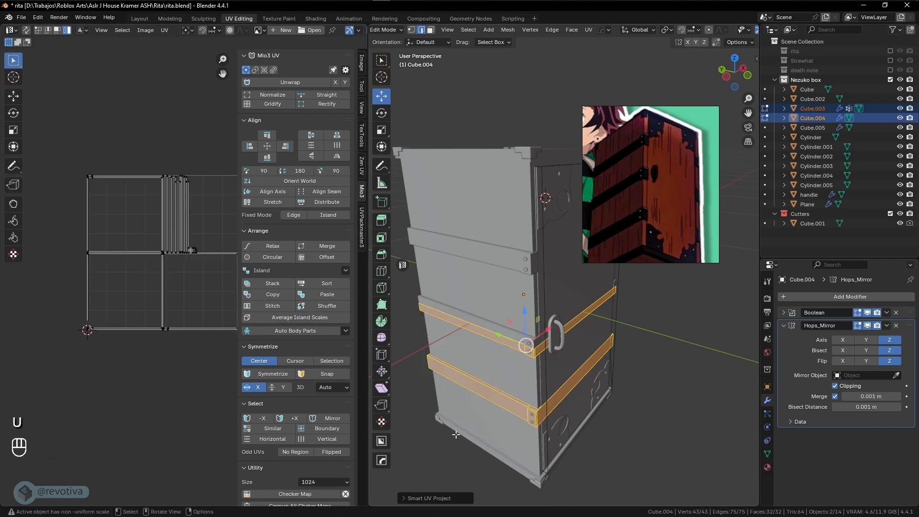
pyautogui.scroll(3, 204, 326)
pyautogui.scroll(-2, 204, 330)
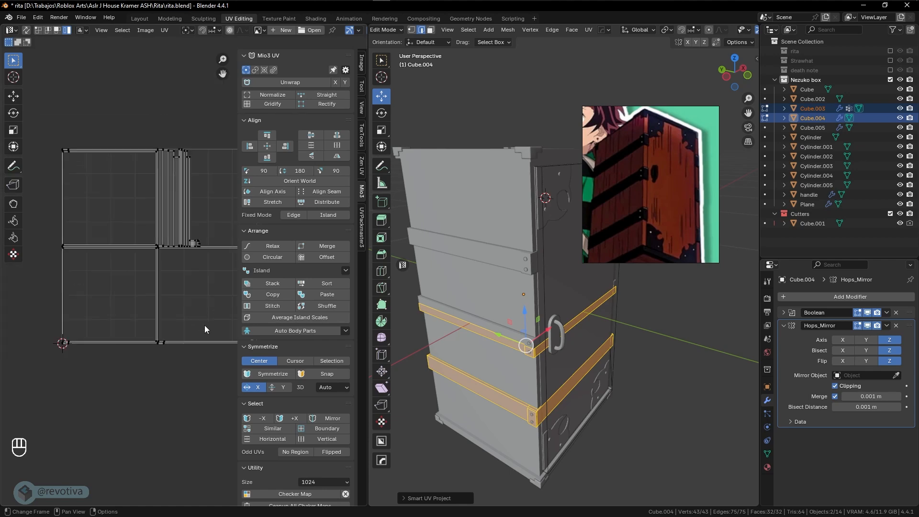
pyautogui.scroll(2, 200, 333)
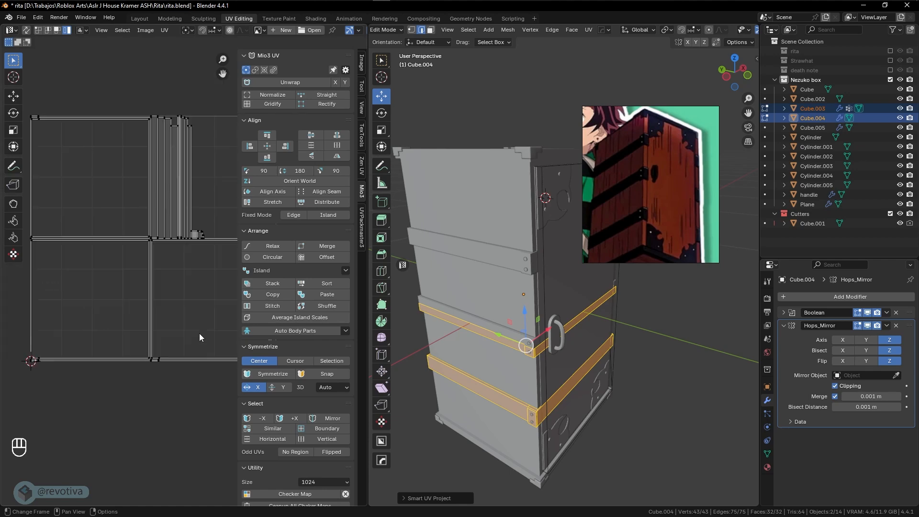
pyautogui.scroll(-2, 200, 333)
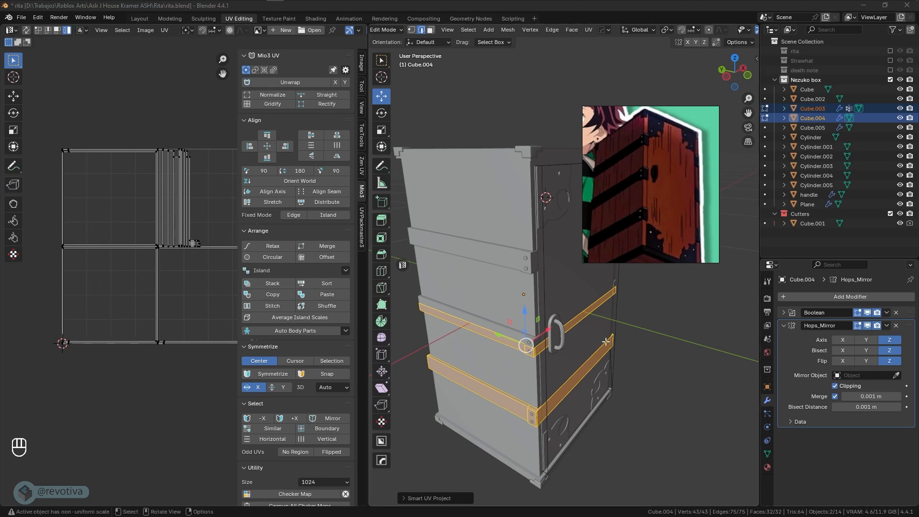
pyautogui.moveTo(556, 339); pyautogui.dragTo(438, 372, button='middle')
pyautogui.press('KP_Divide')
# Inspect the lower strip's mesh from a low side view in vertex mode
pyautogui.click(464, 339)
pyautogui.scroll(3, 463, 339)
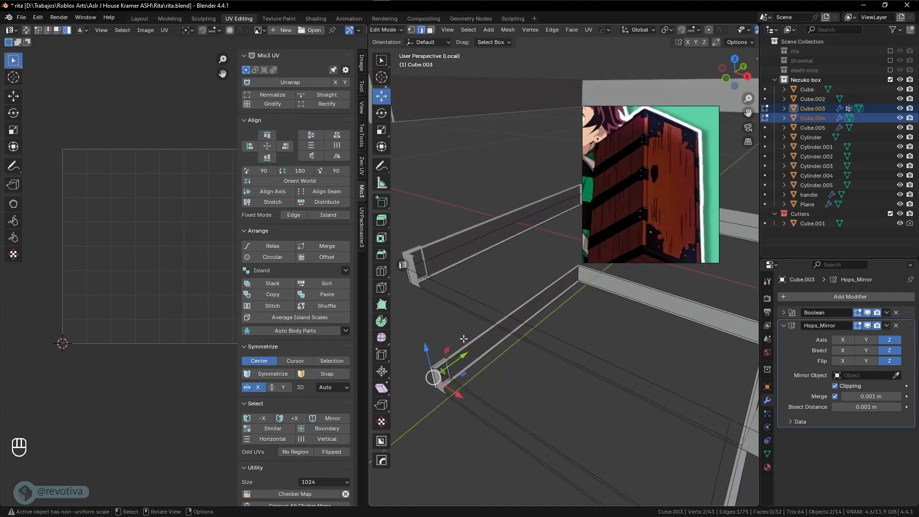
pyautogui.moveTo(464, 339); pyautogui.dragTo(571, 318, button='middle')
pyautogui.press('Tab')
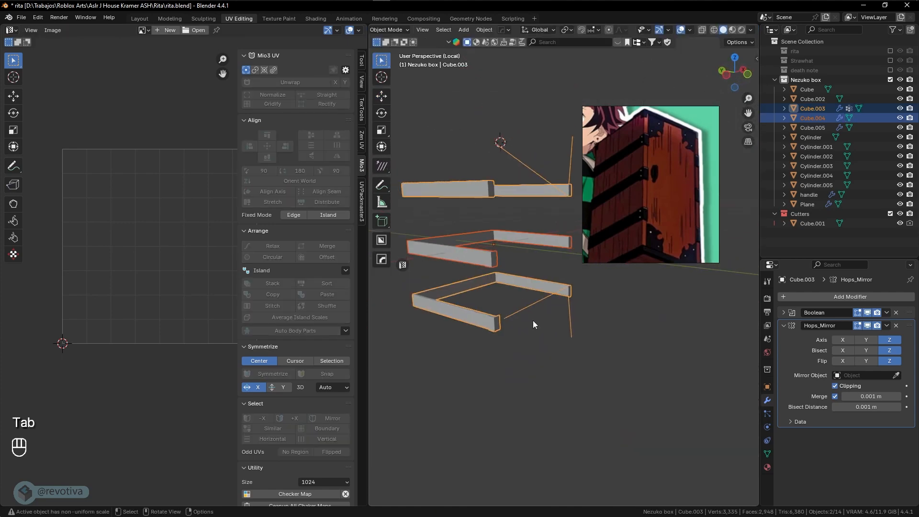
pyautogui.press('Tab')
pyautogui.press('1')
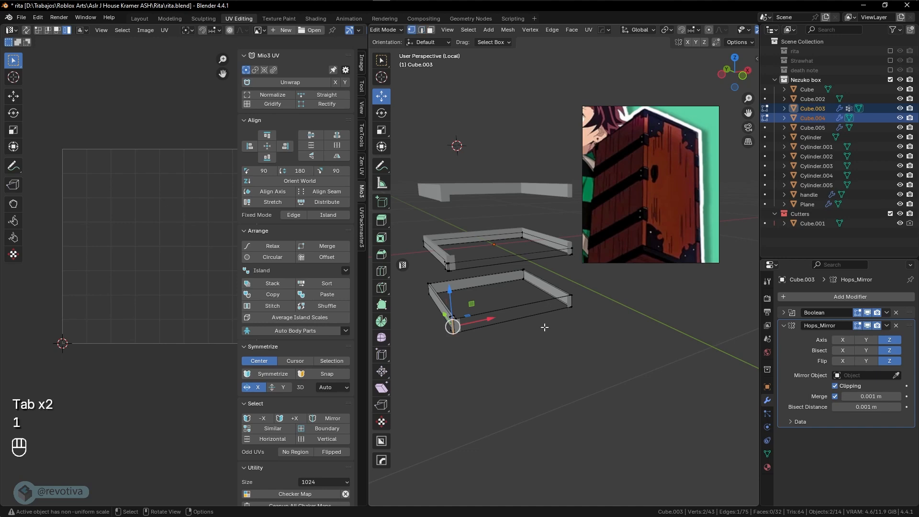
pyautogui.press('Tab')
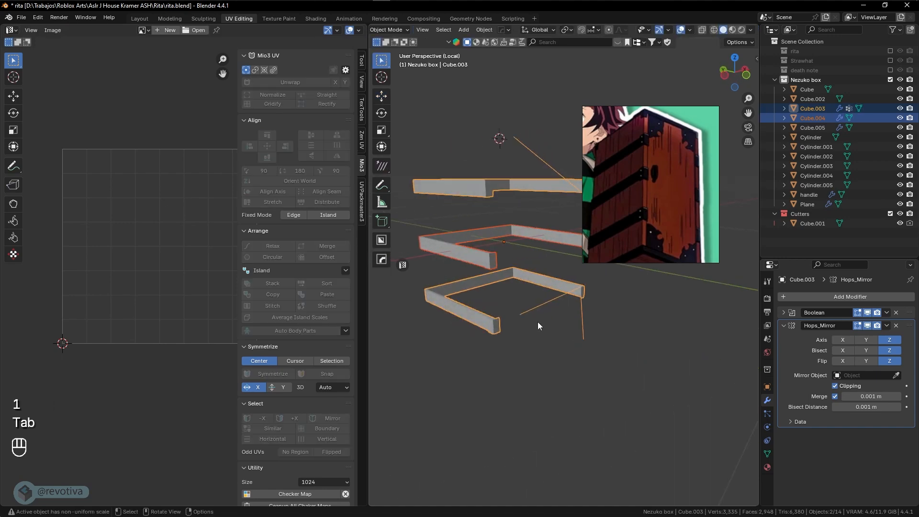
# Apply the Boolean and Hops_Mirror modifiers on Cube.003
pyautogui.click(887, 313)
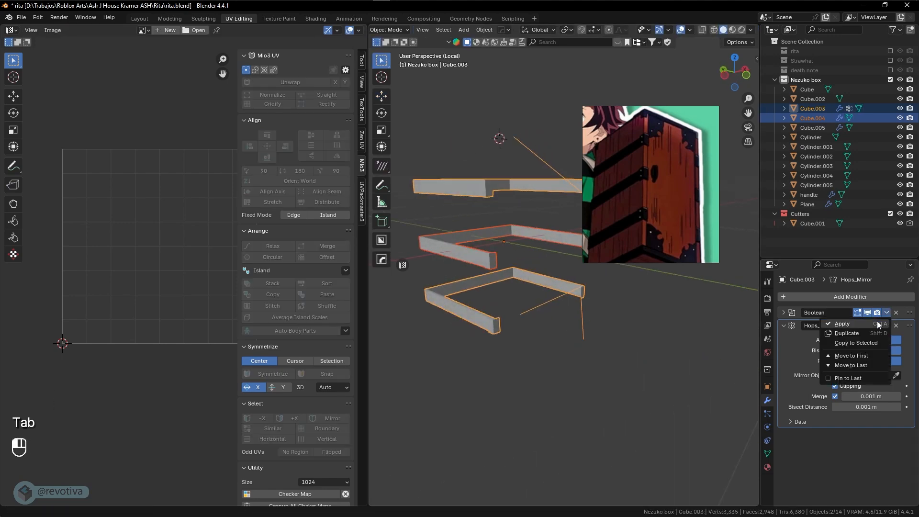
pyautogui.click(842, 326)
pyautogui.click(562, 314)
pyautogui.click(481, 312)
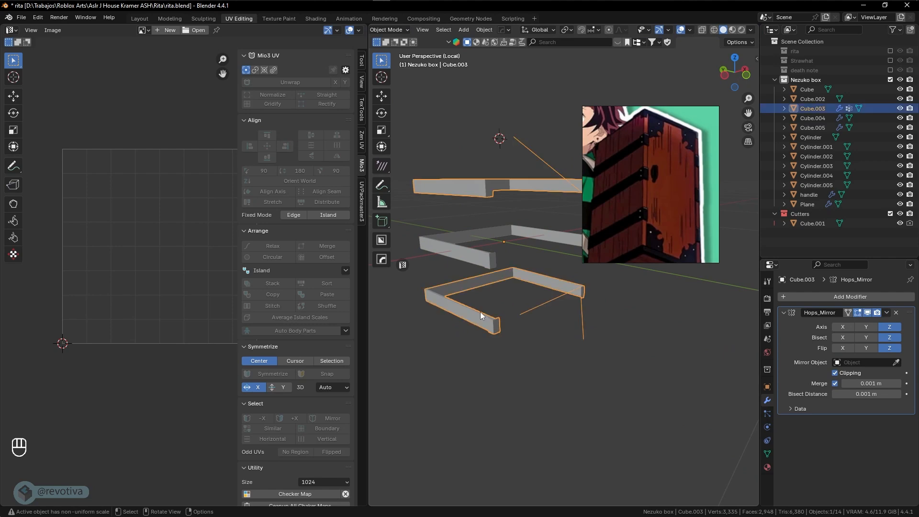
pyautogui.keyDown('shift'); pyautogui.moveTo(572, 310); pyautogui.dragTo(568, 320, button='middle'); pyautogui.keyUp('shift')
pyautogui.click(888, 314)
pyautogui.click(872, 324)
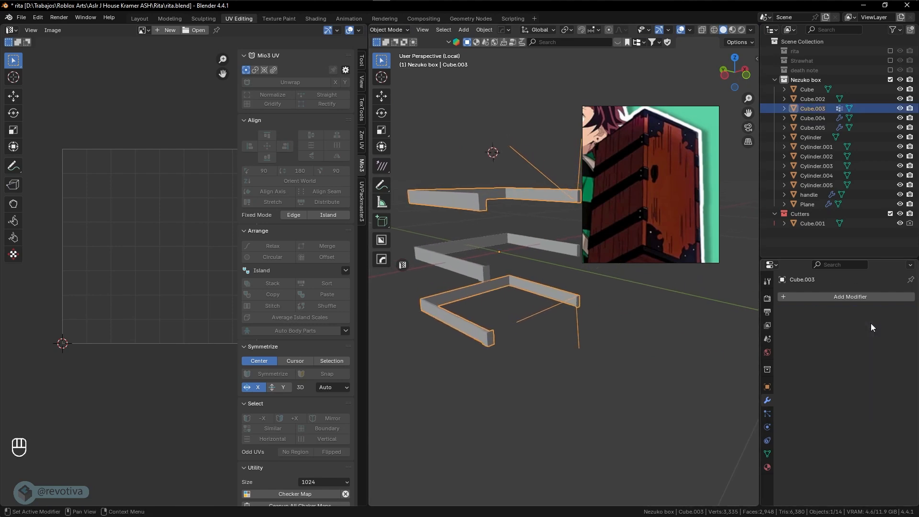
# Apply Boolean and Hops_Mirror on Cube.004, then open Cube.003 in edit mode
pyautogui.click(467, 263)
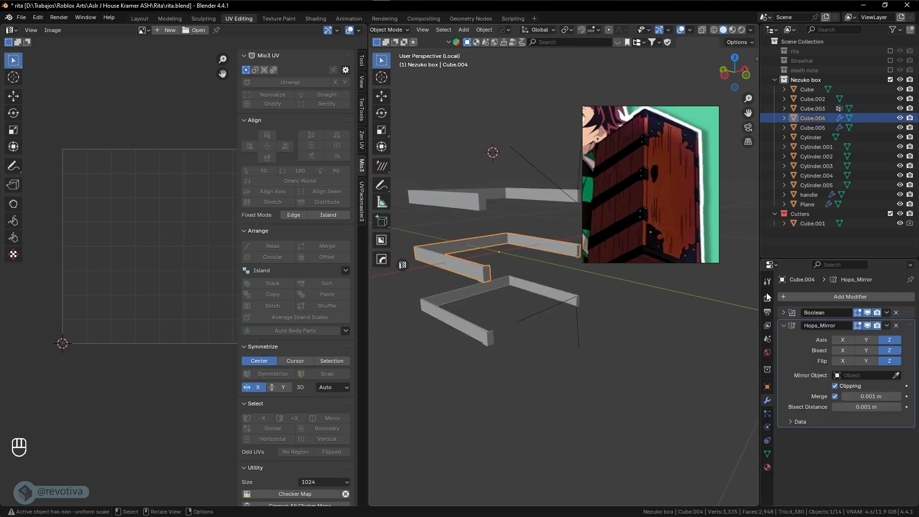
pyautogui.click(887, 312)
pyautogui.click(872, 323)
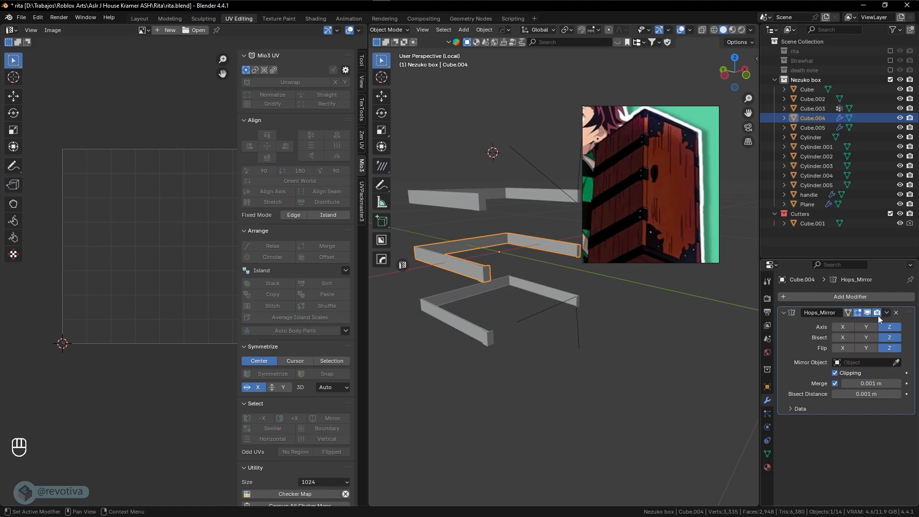
pyautogui.click(886, 313)
pyautogui.click(862, 324)
pyautogui.click(520, 311)
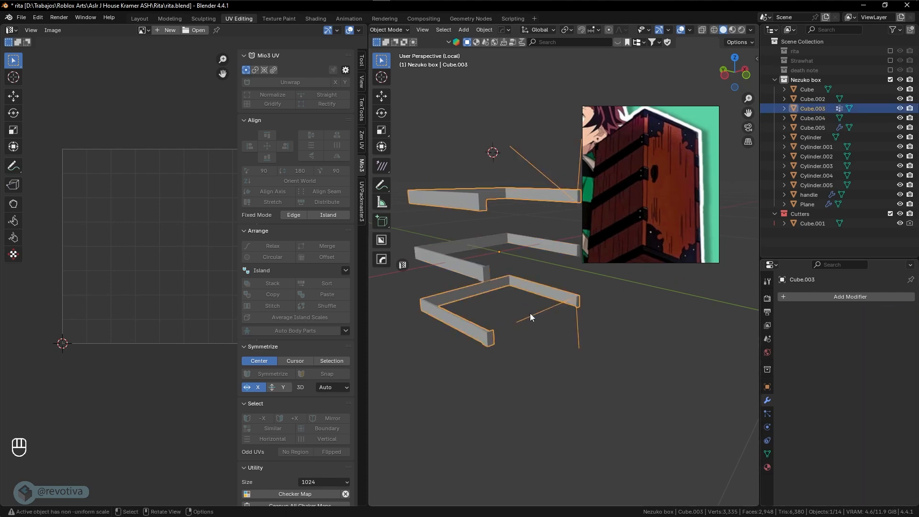
pyautogui.press('Tab')
# Delete the three stray loose vertices from the lower strip Cube.003
pyautogui.press('1')
pyautogui.keyDown('shift'); pyautogui.click(579, 348); pyautogui.keyUp('shift')
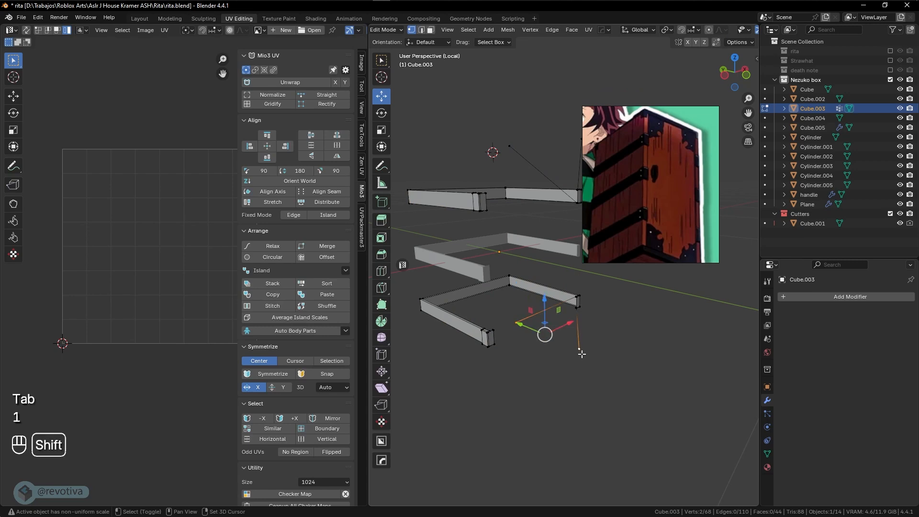
pyautogui.moveTo(581, 349); pyautogui.dragTo(517, 295, button='middle')
pyautogui.keyDown('shift'); pyautogui.click(495, 166); pyautogui.keyUp('shift')
pyautogui.keyDown('shift'); pyautogui.click(566, 163); pyautogui.keyUp('shift')
pyautogui.press('x')
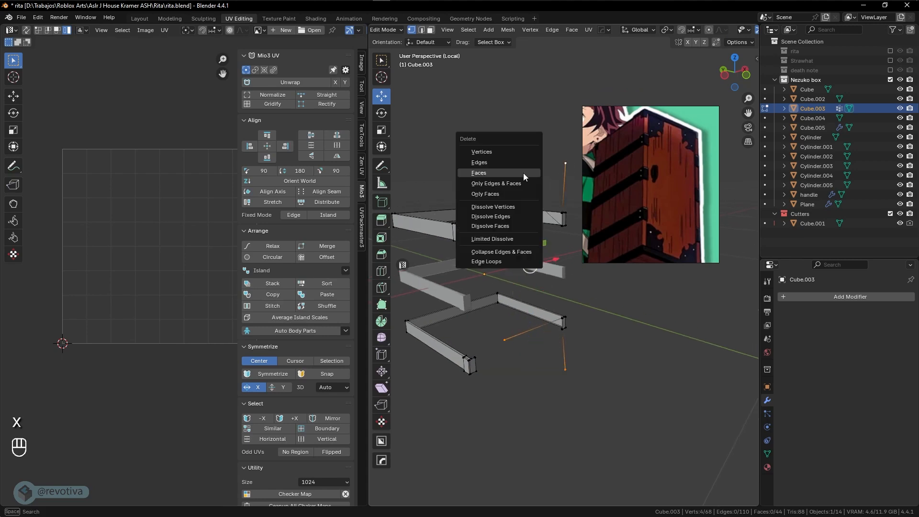
pyautogui.click(487, 154)
pyautogui.press('Tab')
pyautogui.press('Tab')
pyautogui.press('Tab')
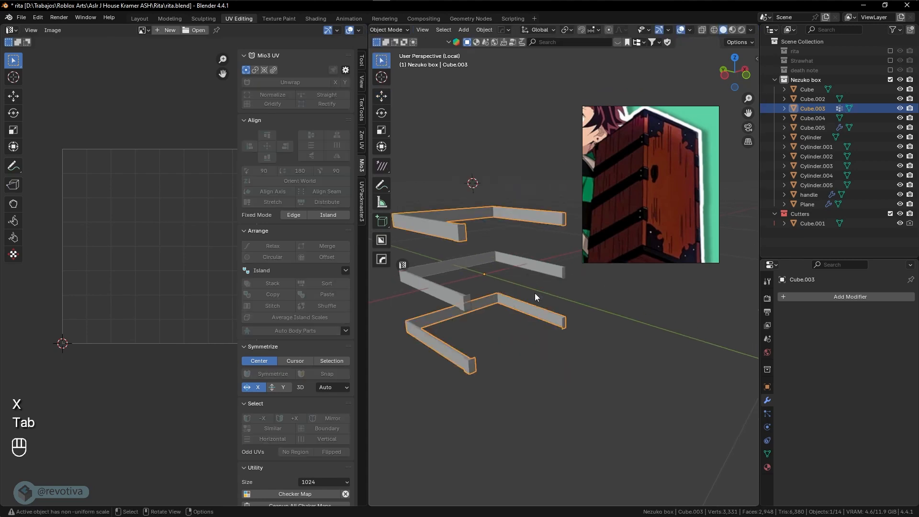
pyautogui.press('Tab')
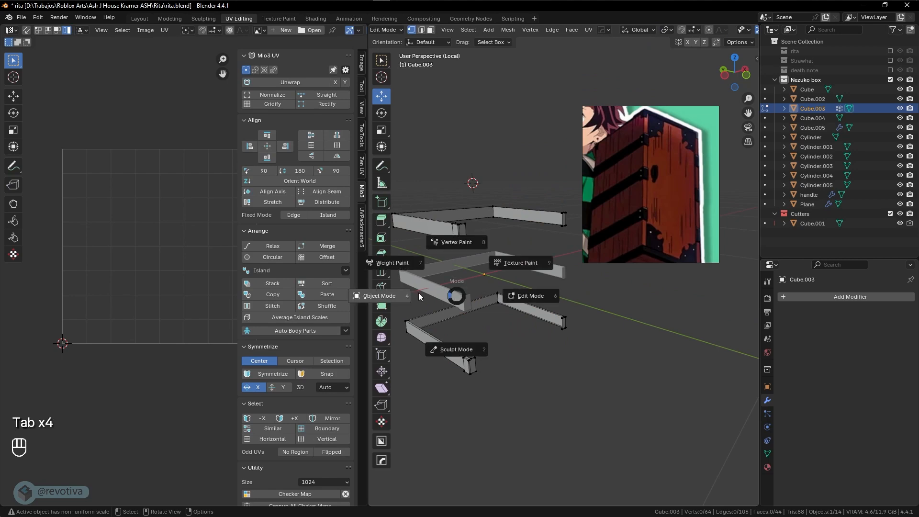
# Unwrap both strips Cube.003 and Cube.004 together
pyautogui.keyDown('shift'); pyautogui.click(448, 291); pyautogui.keyUp('shift')
pyautogui.press('Tab')
pyautogui.press('a')
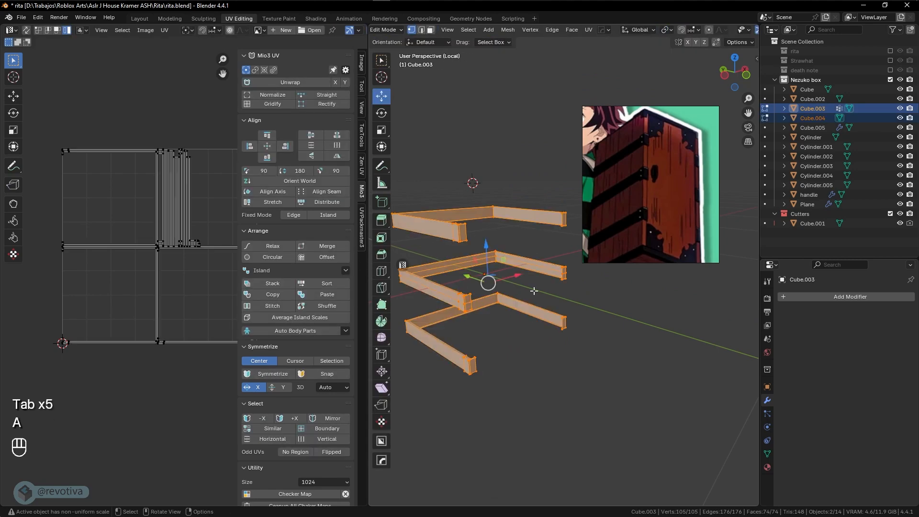
pyautogui.press('u')
pyautogui.click(524, 285)
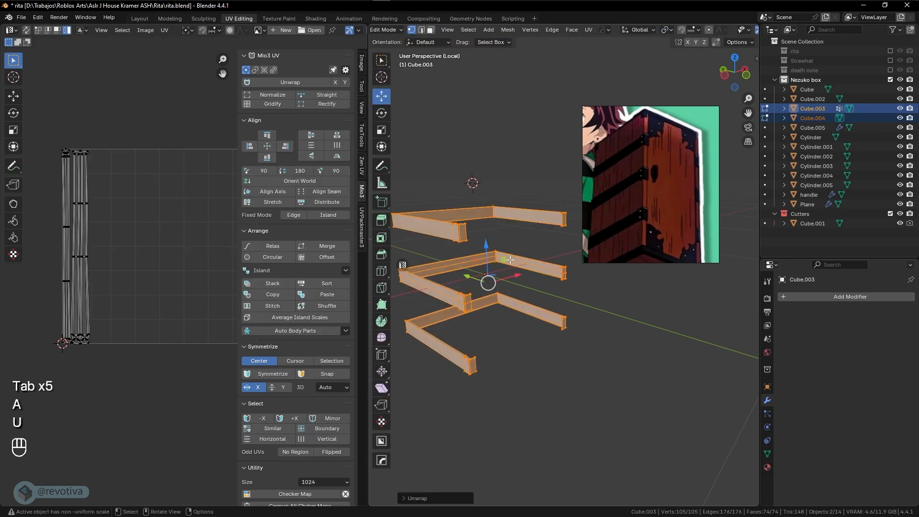
pyautogui.scroll(1, 105, 288)
pyautogui.keyDown('shift'); pyautogui.moveTo(104, 287); pyautogui.dragTo(146, 308); pyautogui.keyUp('shift')
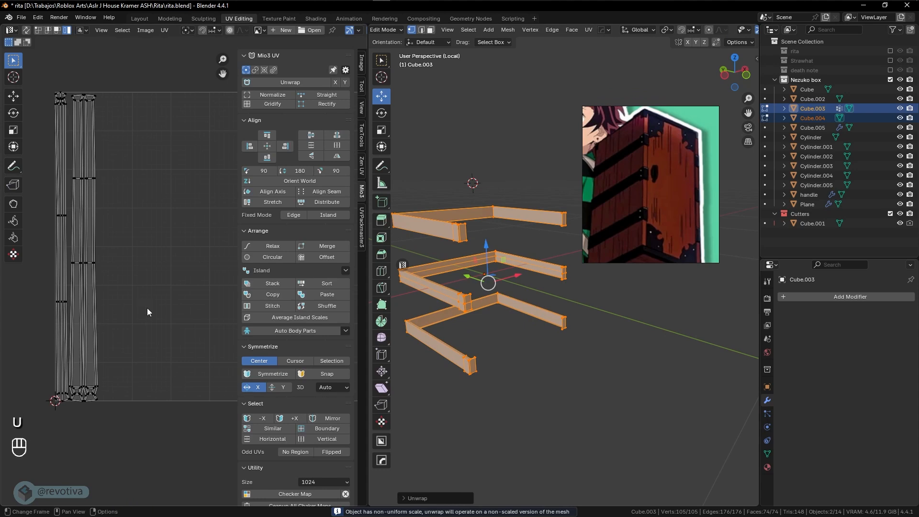
# Move the strips' UV islands −1.0391 along Y, below the texture square
pyautogui.press('a')
pyautogui.scroll(-4, 134, 295)
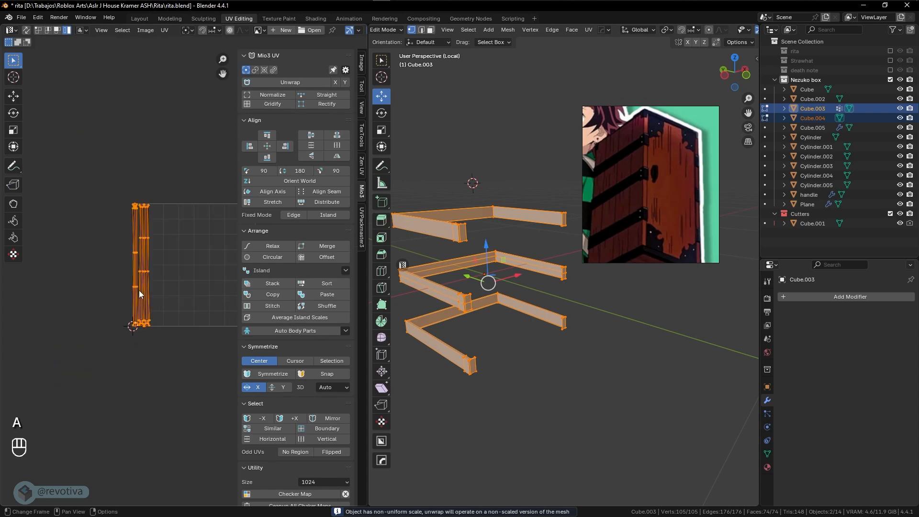
pyautogui.press('g')
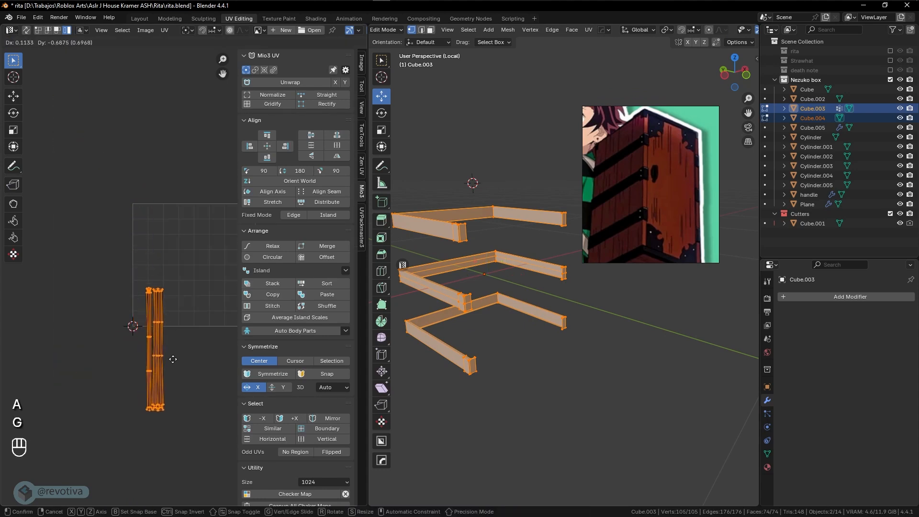
pyautogui.press('y')
pyautogui.click(197, 395)
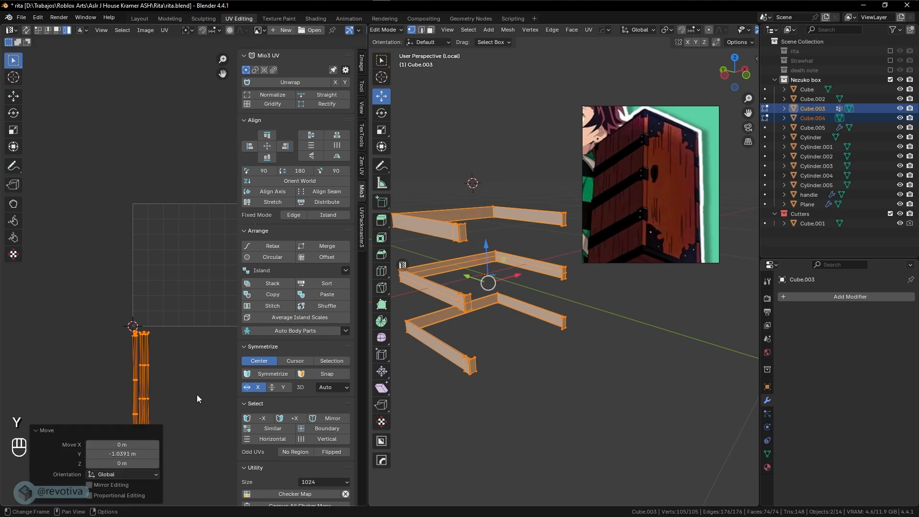
pyautogui.press('Tab')
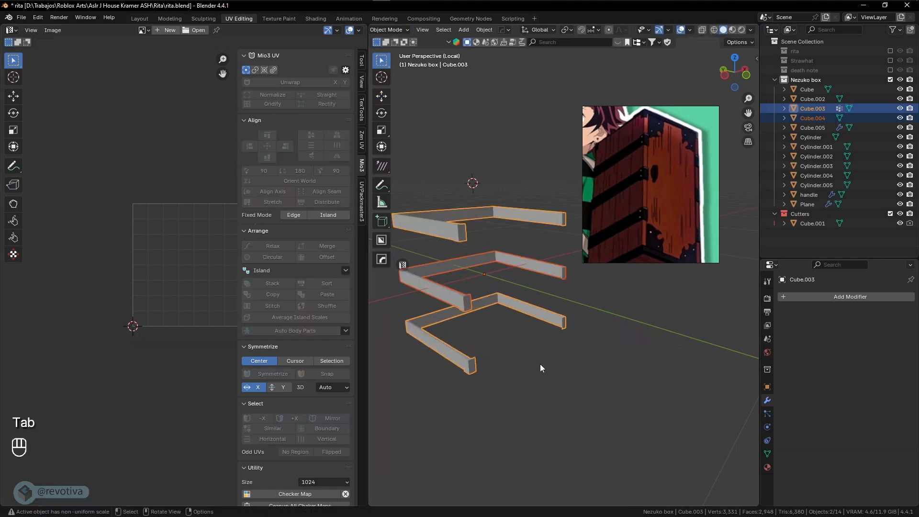
# Unwrap the screw Cylinder.002 into a circular UV layout
pyautogui.press('KP_Divide')
pyautogui.moveTo(540, 364); pyautogui.dragTo(542, 406, button='middle')
pyautogui.click(540, 334)
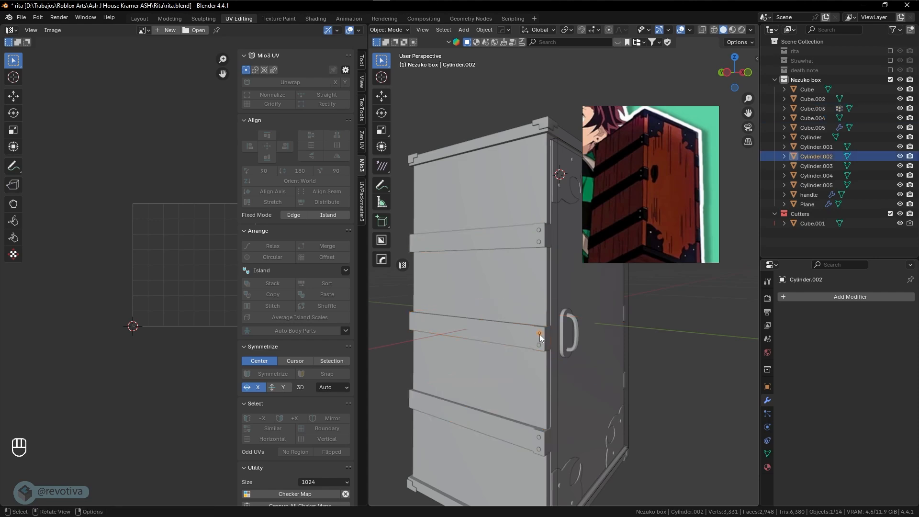
pyautogui.press('Tab')
pyautogui.press('a')
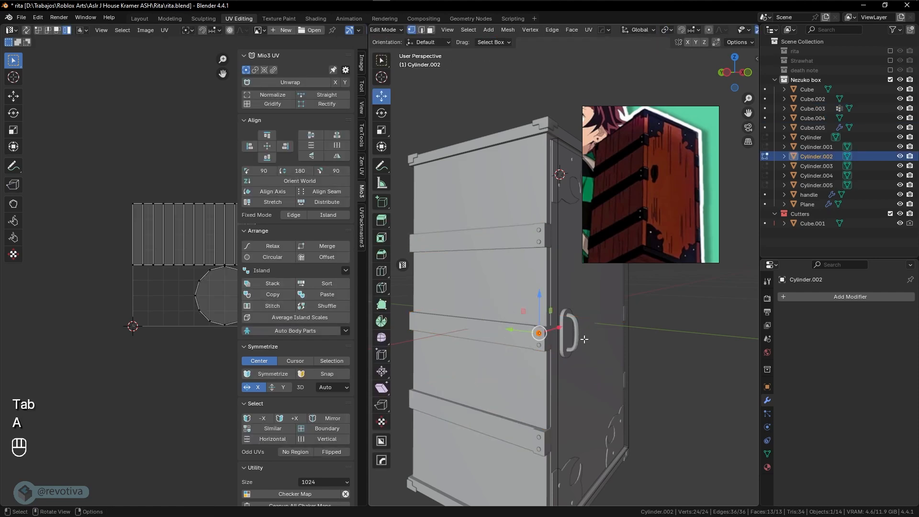
pyautogui.press('u')
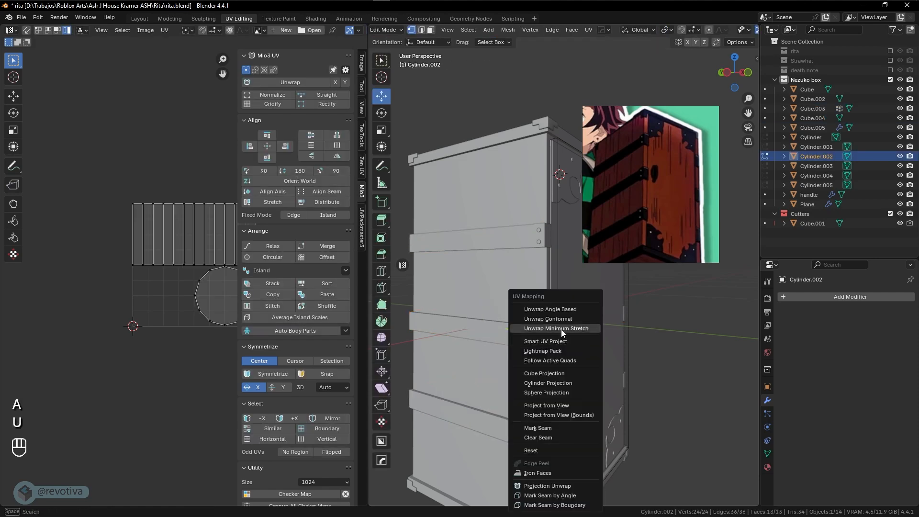
pyautogui.click(558, 310)
pyautogui.scroll(2, 547, 343)
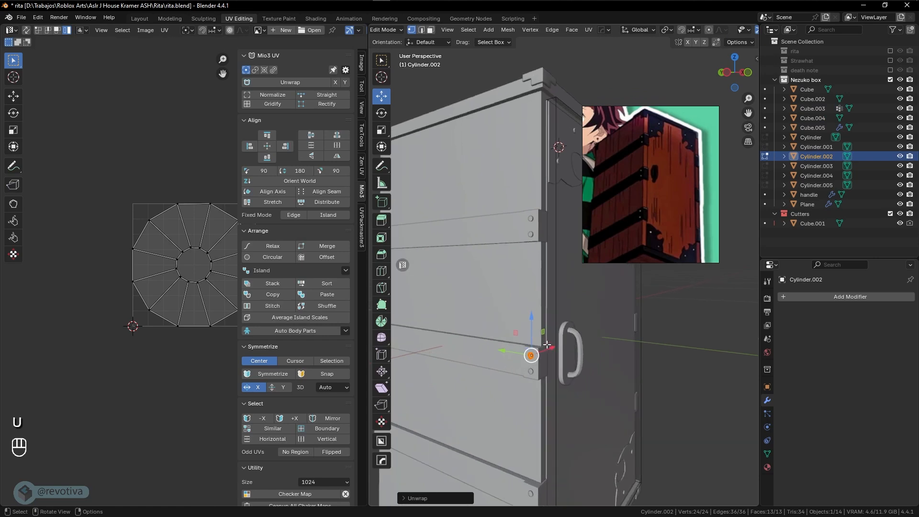
pyautogui.scroll(-3, 551, 346)
pyautogui.press('Tab')
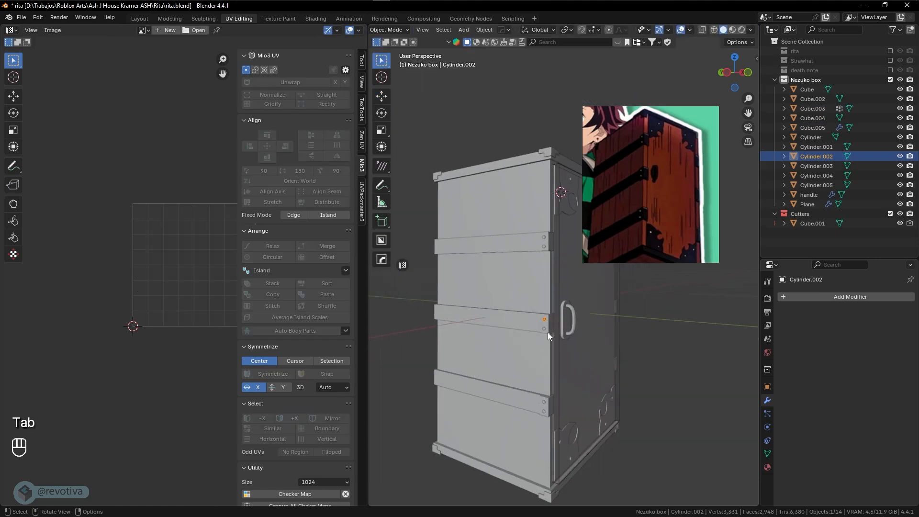
# Inspect the UVs of screws Cylinder.003, Cylinder.005 and Cylinder.004 in Edit Mode
pyautogui.click(545, 328)
pyautogui.press('Tab')
pyautogui.click(545, 328)
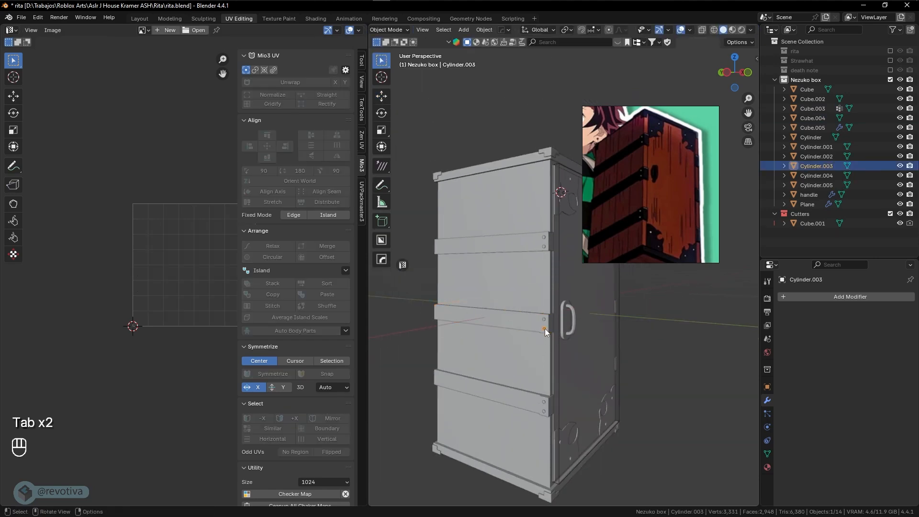
pyautogui.press('Tab')
pyautogui.press('Tab')
pyautogui.click(541, 335)
pyautogui.click(545, 246)
pyautogui.press('Tab')
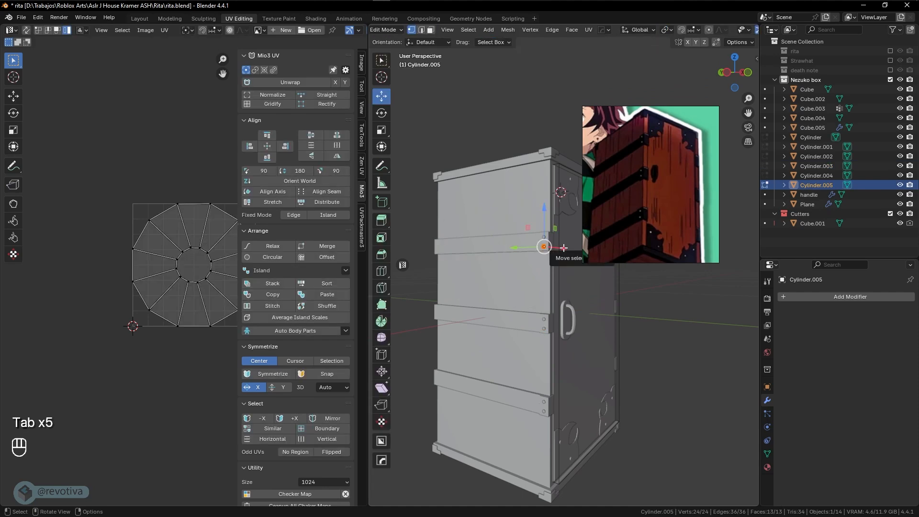
pyautogui.press('Tab')
pyautogui.click(543, 237)
pyautogui.press('Tab')
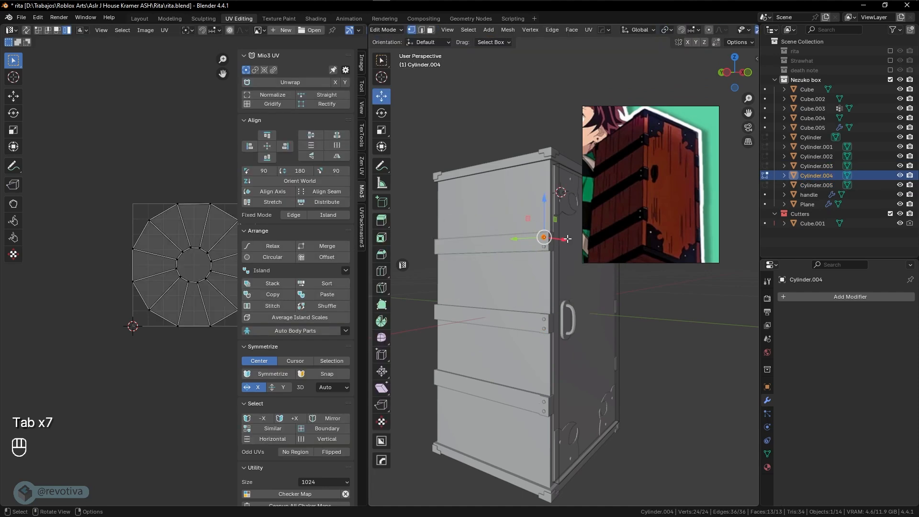
pyautogui.press('Tab')
pyautogui.scroll(3, 541, 244)
# Select all six screws, Cylinder through Cylinder.005, and edit them together
pyautogui.click(539, 244)
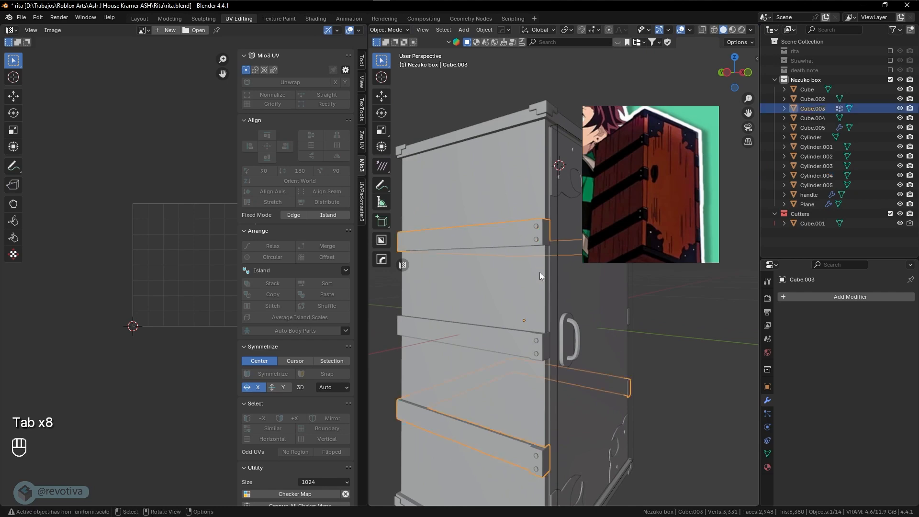
pyautogui.click(535, 239)
pyautogui.keyDown('shift'); pyautogui.click(538, 228); pyautogui.keyUp('shift')
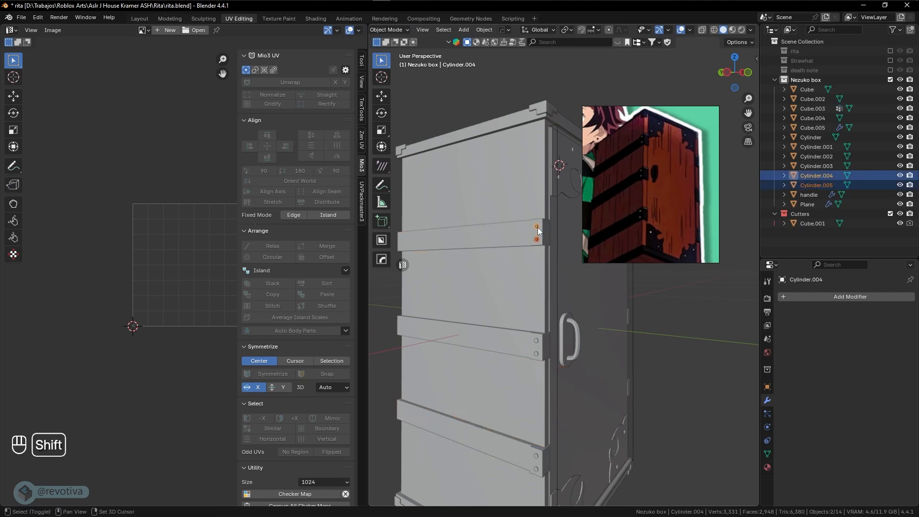
pyautogui.keyDown('shift'); pyautogui.click(536, 340); pyautogui.keyUp('shift')
pyautogui.keyDown('shift'); pyautogui.click(536, 354); pyautogui.keyUp('shift')
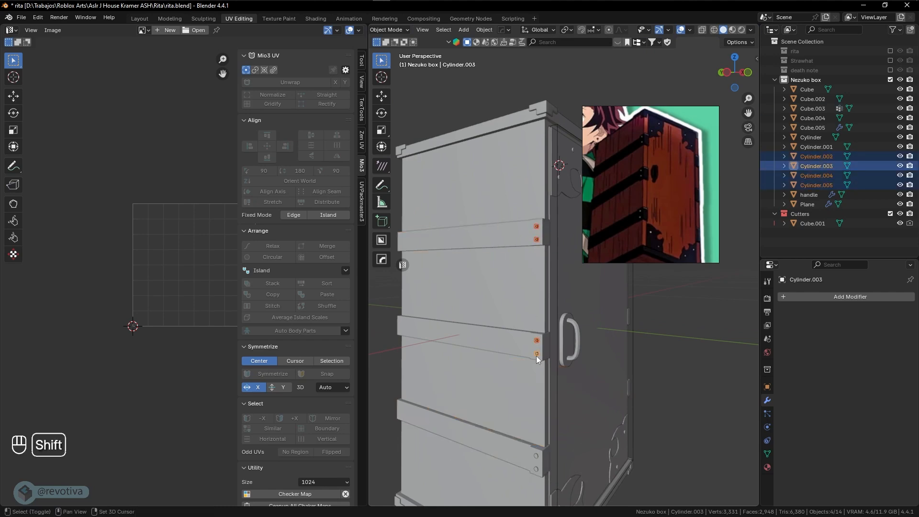
pyautogui.keyDown('shift'); pyautogui.scroll(-2, 554, 357); pyautogui.keyUp('shift')
pyautogui.keyDown('shift'); pyautogui.click(536, 437); pyautogui.keyUp('shift')
pyautogui.keyDown('shift'); pyautogui.click(536, 446); pyautogui.keyUp('shift')
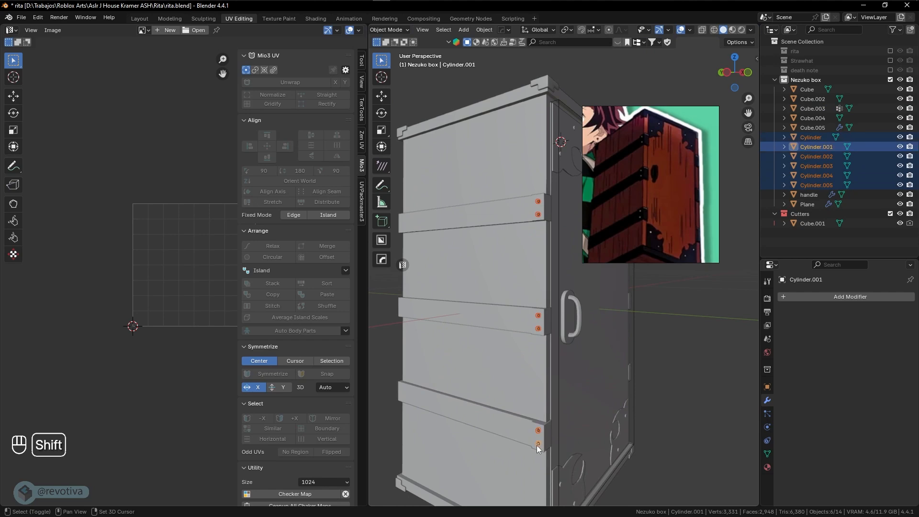
pyautogui.press('Tab')
pyautogui.click(616, 426)
# Shrink the screws' shared UV island and park it at the UV square's right edge, back in Object Mode
pyautogui.press('a')
pyautogui.press('a')
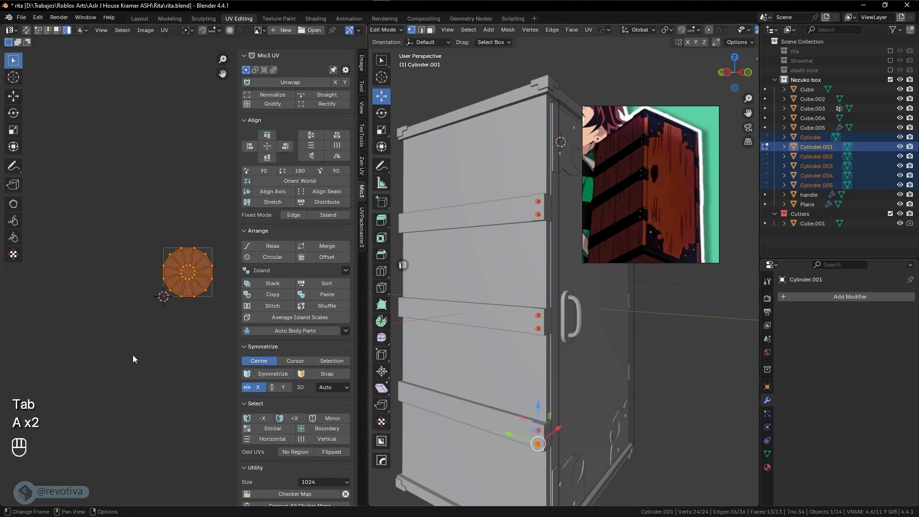
pyautogui.press('s')
pyautogui.click(190, 311)
pyautogui.press('g')
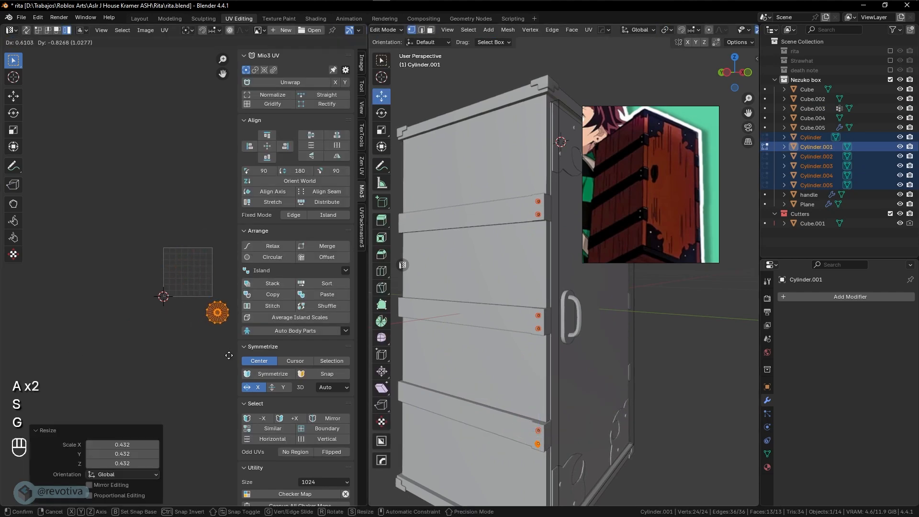
pyautogui.click(228, 369)
pyautogui.press('s')
pyautogui.click(224, 331)
pyautogui.press('g')
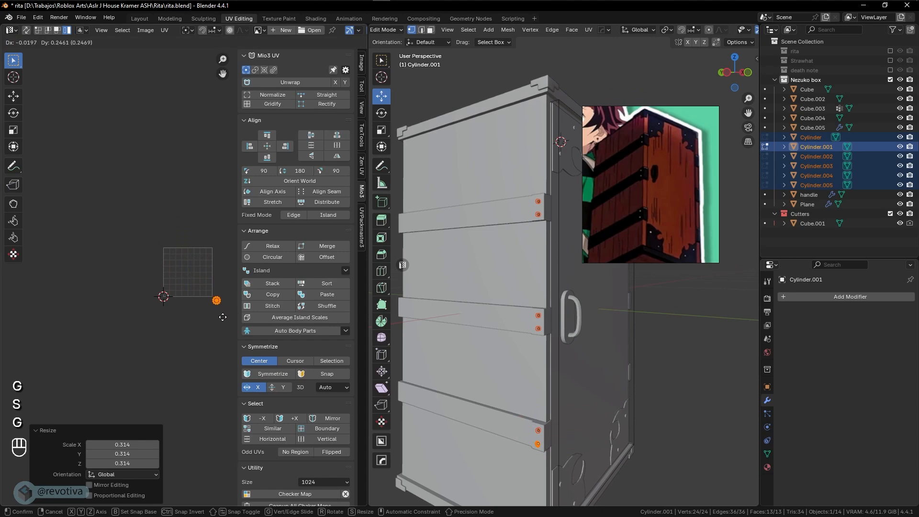
pyautogui.click(223, 317)
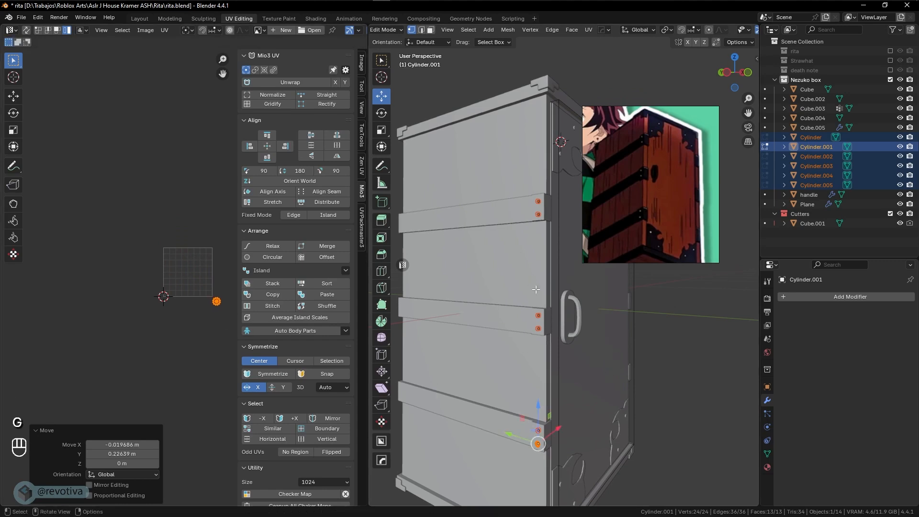
pyautogui.keyDown('shift'); pyautogui.moveTo(555, 298); pyautogui.dragTo(553, 295, button='middle'); pyautogui.keyUp('shift')
pyautogui.press('Tab')
pyautogui.moveTo(496, 318); pyautogui.dragTo(541, 329, button='middle')
pyautogui.scroll(-2, 542, 329)
pyautogui.keyDown('shift'); pyautogui.moveTo(519, 193); pyautogui.dragTo(512, 241, button='middle'); pyautogui.keyUp('shift')
# Smart UV Project all of the Cube.005 corner caps with default settings
pyautogui.click(538, 169)
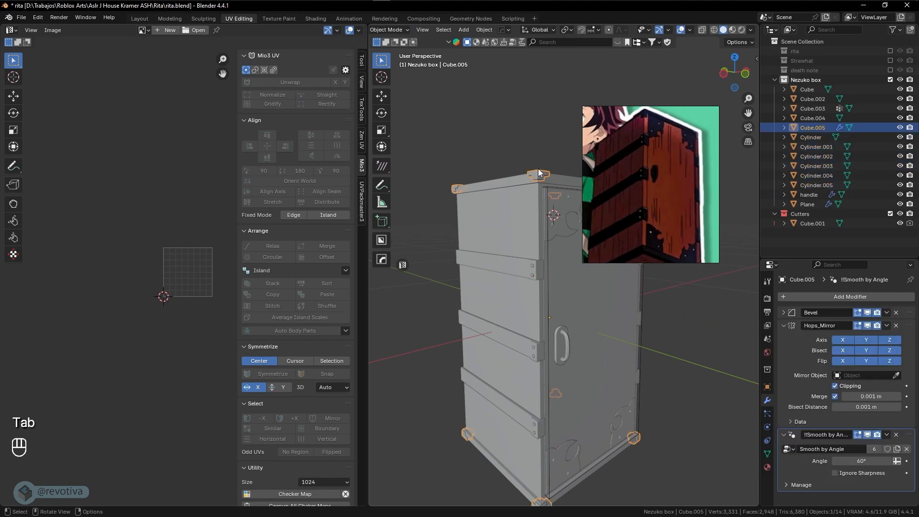
pyautogui.press('Tab')
pyautogui.press('a')
pyautogui.moveTo(573, 402); pyautogui.dragTo(559, 349, button='middle')
pyautogui.scroll(2, 558, 359)
pyautogui.keyDown('shift'); pyautogui.moveTo(556, 429); pyautogui.dragTo(537, 384, button='middle'); pyautogui.keyUp('shift')
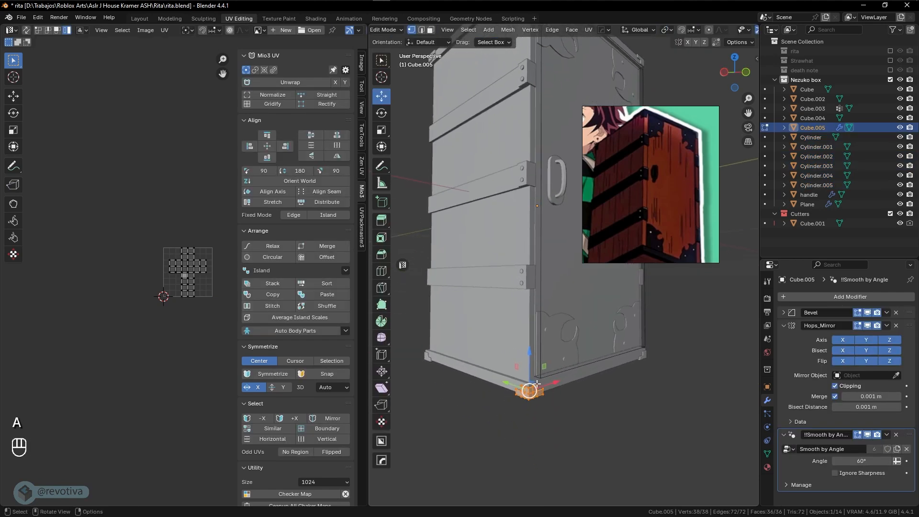
pyautogui.press('u')
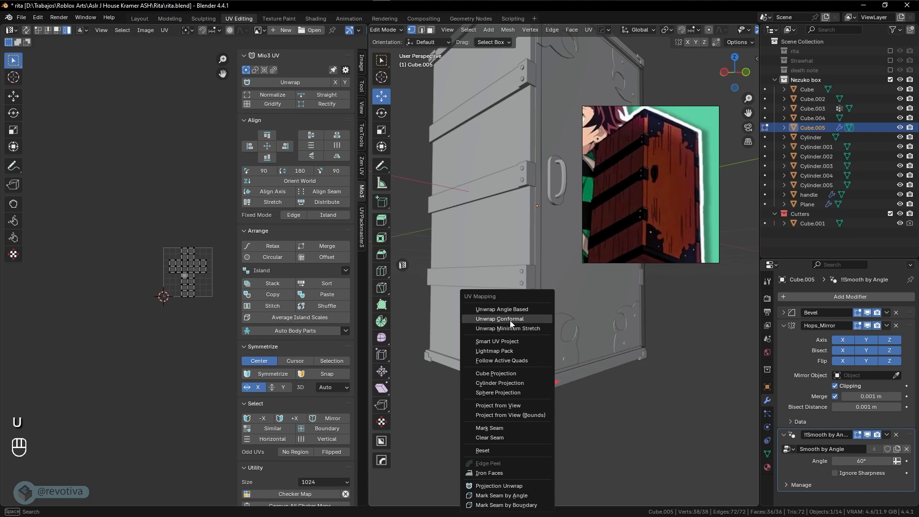
pyautogui.click(505, 342)
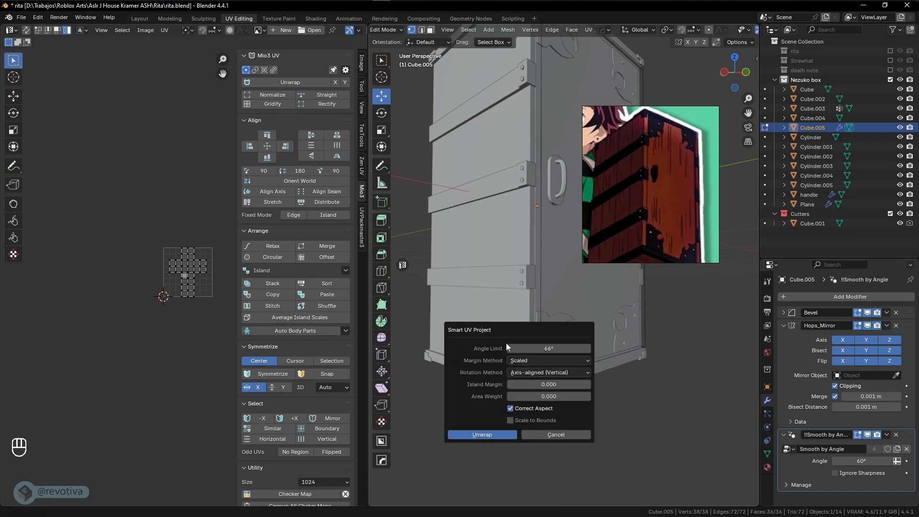
pyautogui.click(482, 434)
# Shrink the caps' UV islands into a small cluster below the UV square, then exit Edit Mode
pyautogui.press('a')
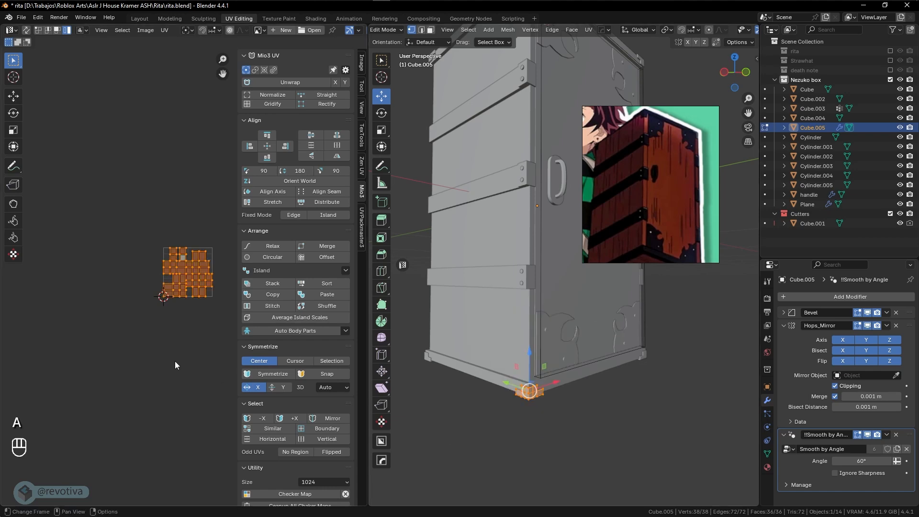
pyautogui.press('s')
pyautogui.click(210, 335)
pyautogui.press('g')
pyautogui.click(206, 355)
pyautogui.press('s')
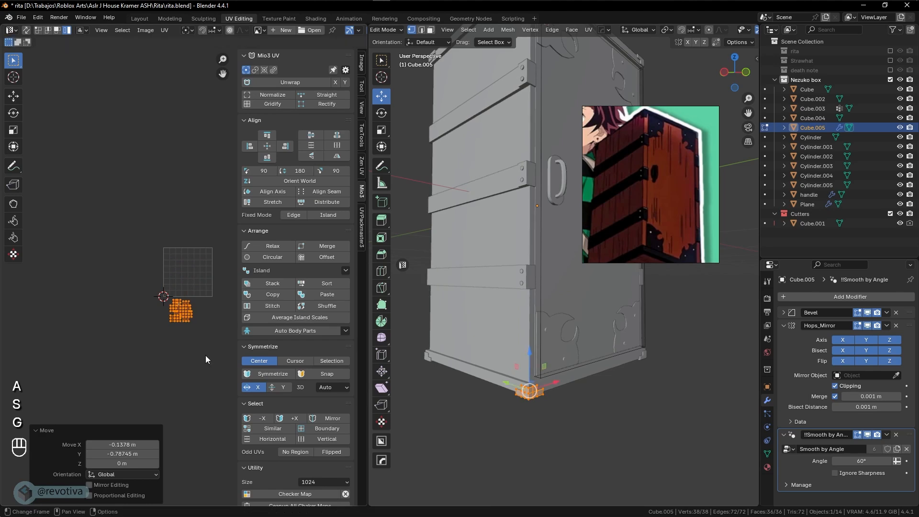
pyautogui.click(191, 327)
pyautogui.press('g')
pyautogui.click(181, 320)
pyautogui.press('Tab')
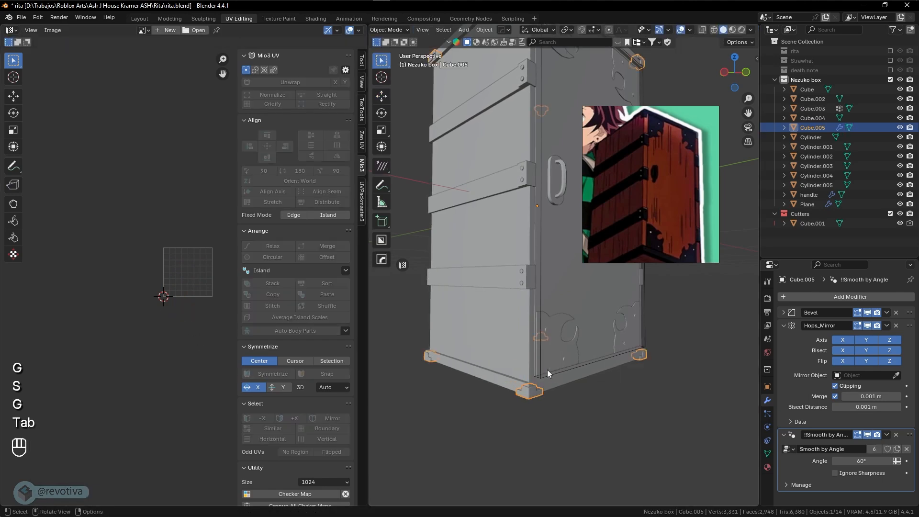
# Project the ornament Plane's UVs from the front view
pyautogui.click(559, 349)
pyautogui.press('KP_7')
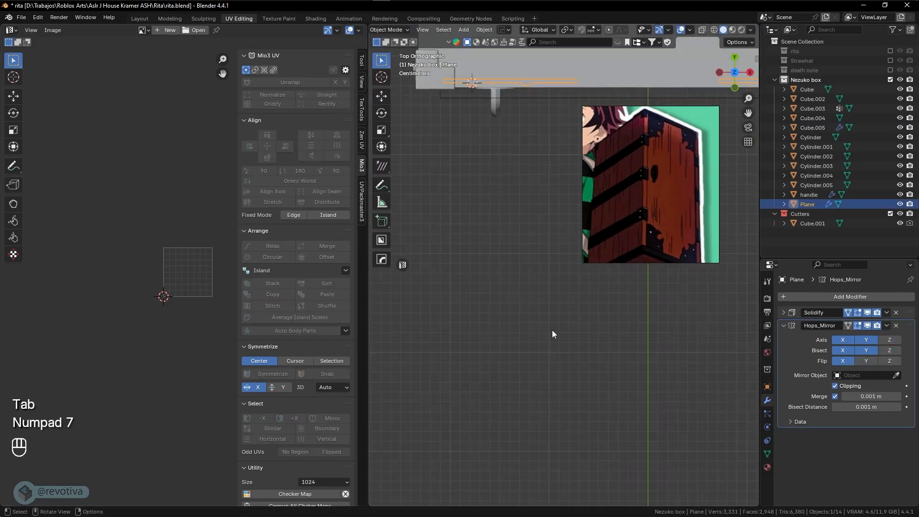
pyautogui.press('KP_1')
pyautogui.scroll(-6, 571, 333)
pyautogui.keyDown('shift'); pyautogui.moveTo(571, 332); pyautogui.dragTo(500, 334, button='middle'); pyautogui.keyUp('shift')
pyautogui.press('Tab')
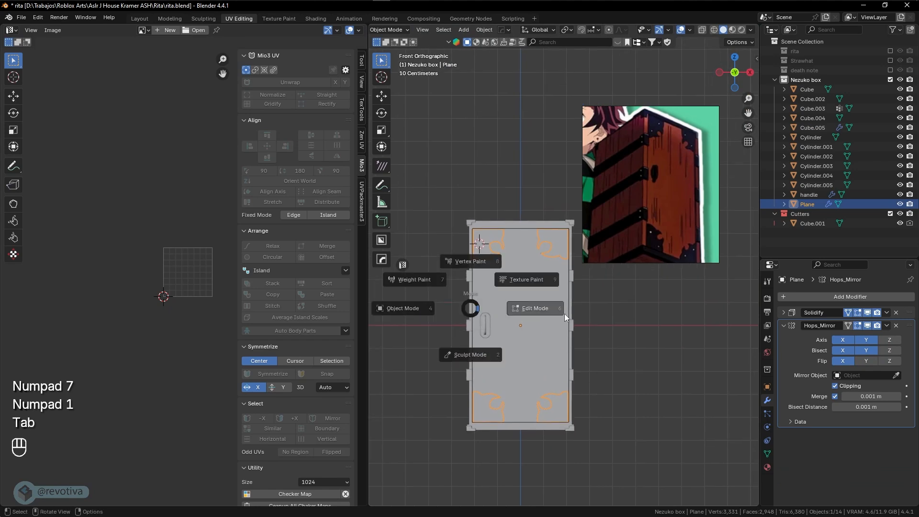
pyautogui.scroll(4, 488, 303)
pyautogui.scroll(4, 488, 303)
pyautogui.keyDown('shift'); pyautogui.moveTo(476, 274); pyautogui.dragTo(517, 302, button='middle'); pyautogui.keyUp('shift')
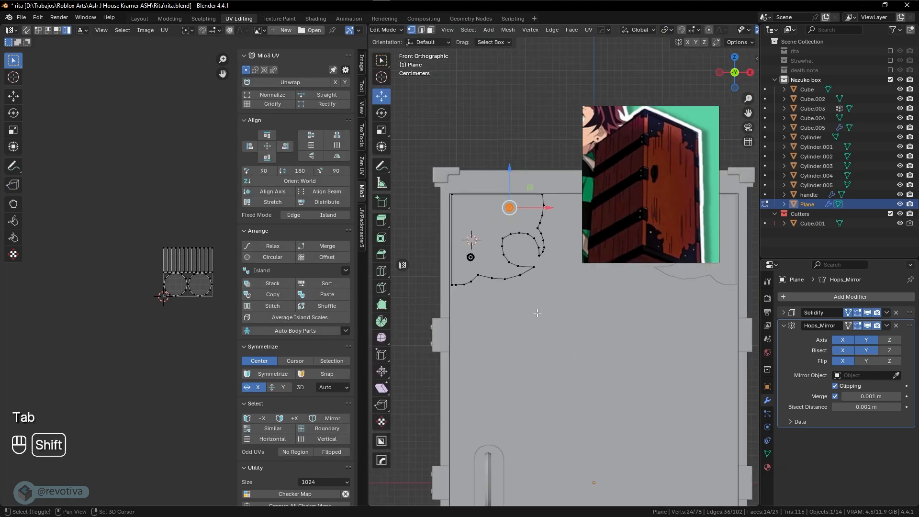
pyautogui.press('a')
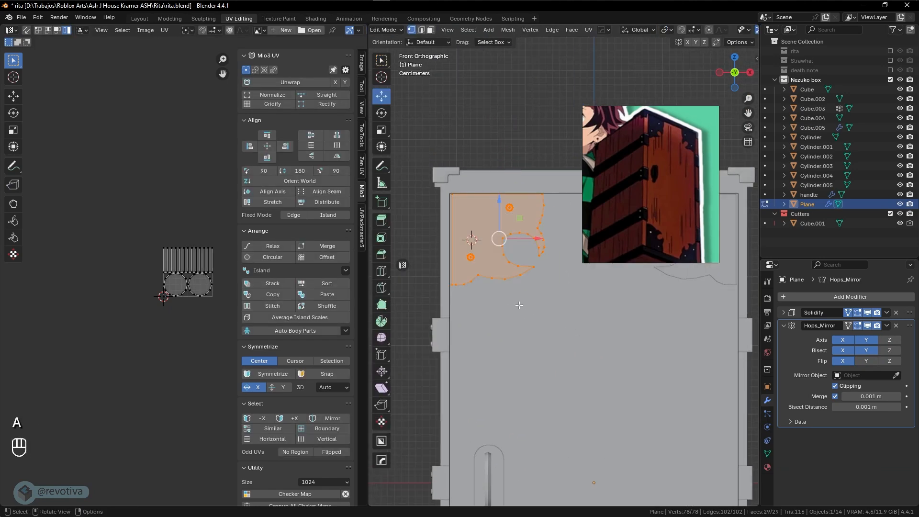
pyautogui.press('u')
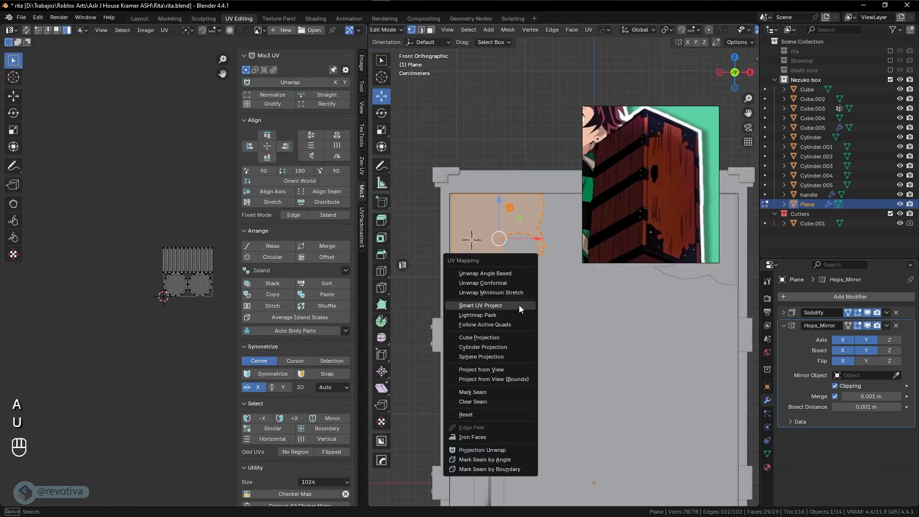
pyautogui.click(482, 370)
# Scale the Plane's UV island to 1.329 and move it above the UV square
pyautogui.press('a')
pyautogui.press('s')
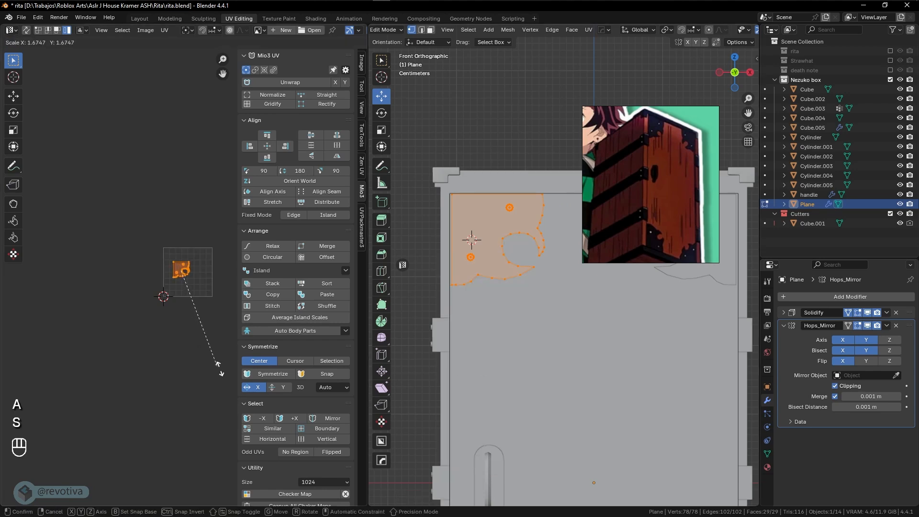
pyautogui.click(201, 349)
pyautogui.press('g')
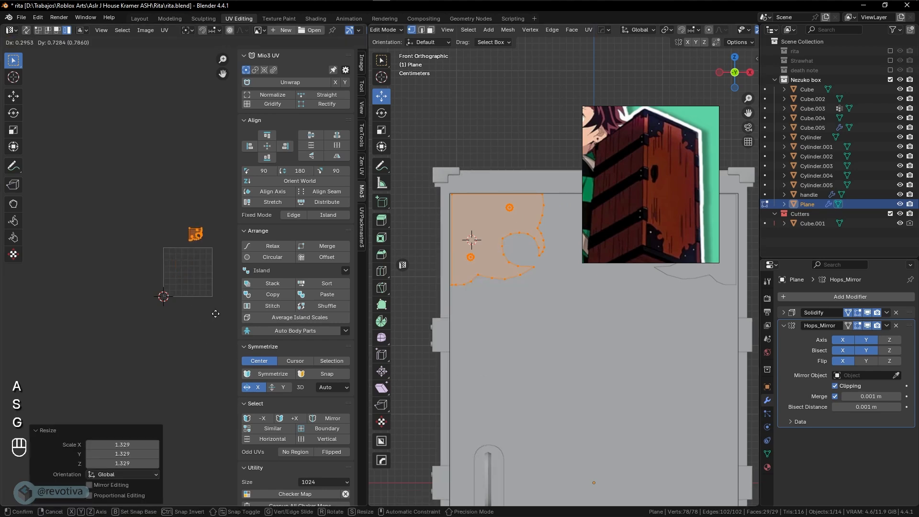
pyautogui.click(215, 314)
pyautogui.press('Tab')
pyautogui.moveTo(556, 344); pyautogui.dragTo(588, 349, button='middle')
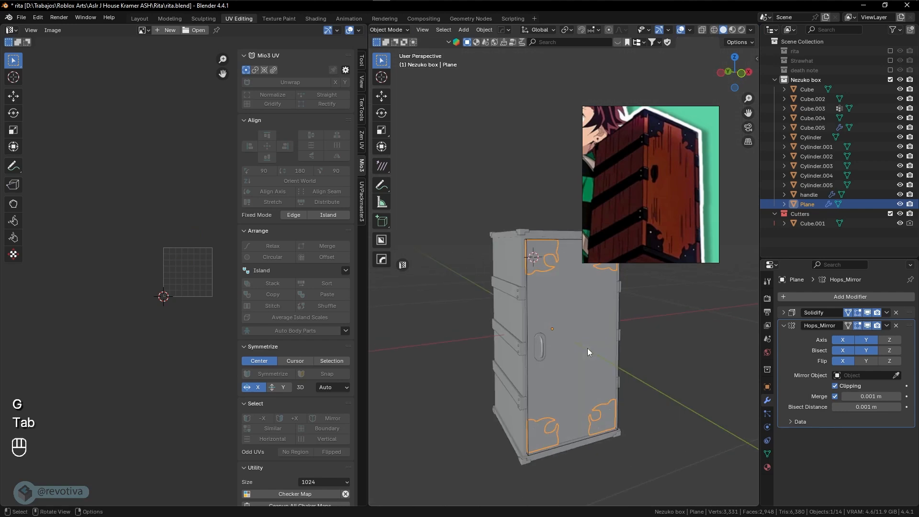
# Select the door panel Cube.002 and check its faces in Edit Mode
pyautogui.press('KP_Divide')
pyautogui.press('KP_Divide')
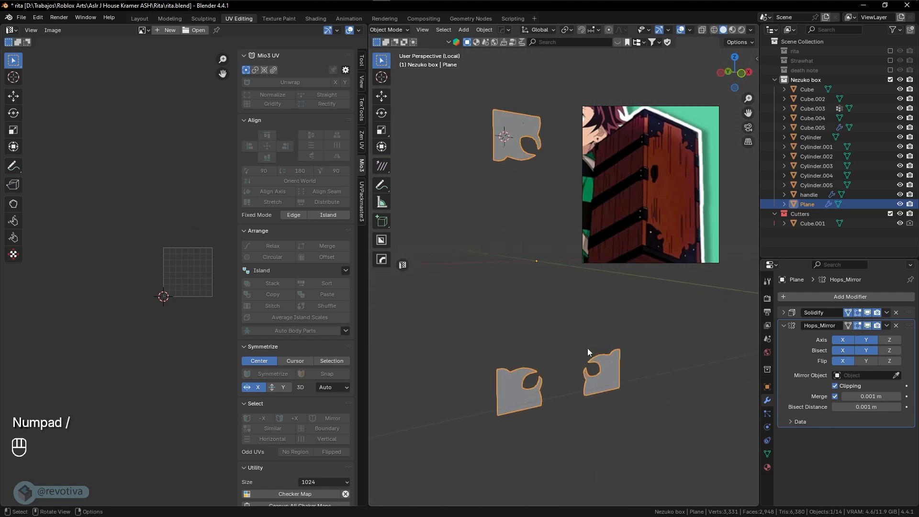
pyautogui.click(566, 382)
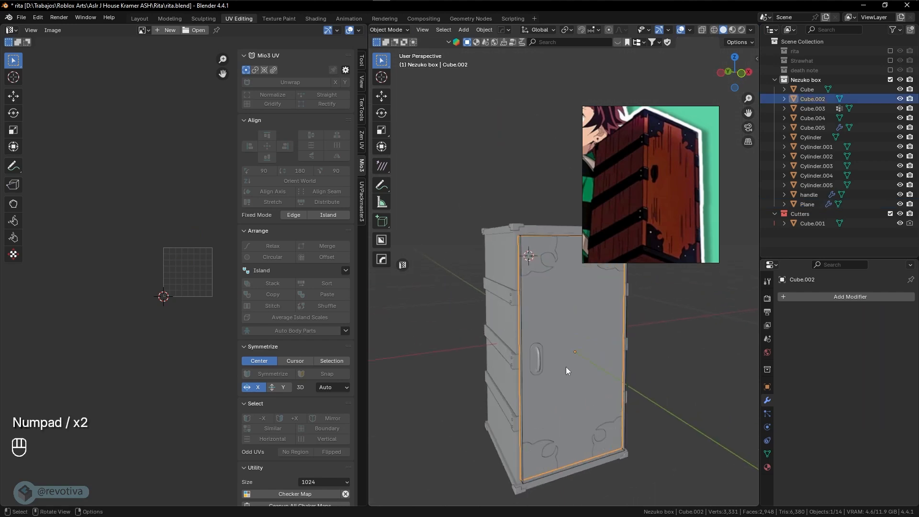
pyautogui.press('Tab')
pyautogui.press('a')
pyautogui.press('Tab')
# Select the outer shell Cube and view its whole-mesh UVs in Edit Mode
pyautogui.click(499, 281)
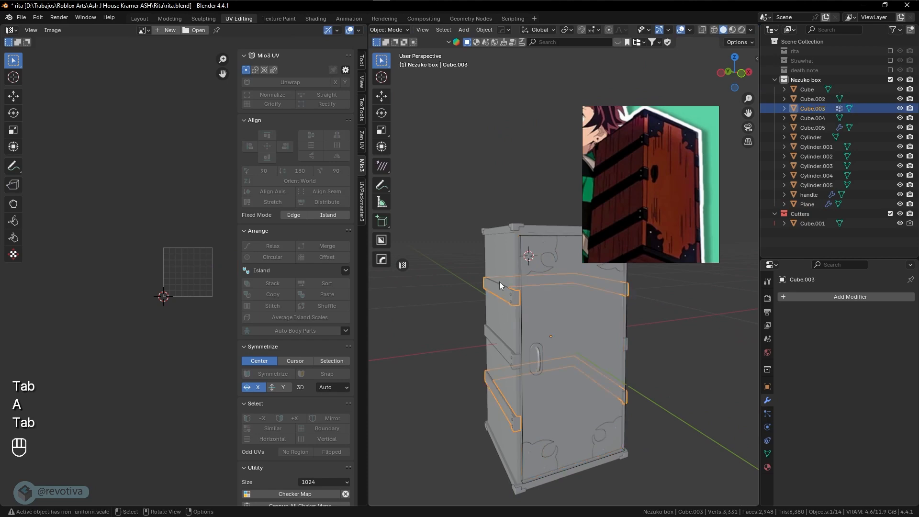
pyautogui.click(501, 278)
pyautogui.press('g')
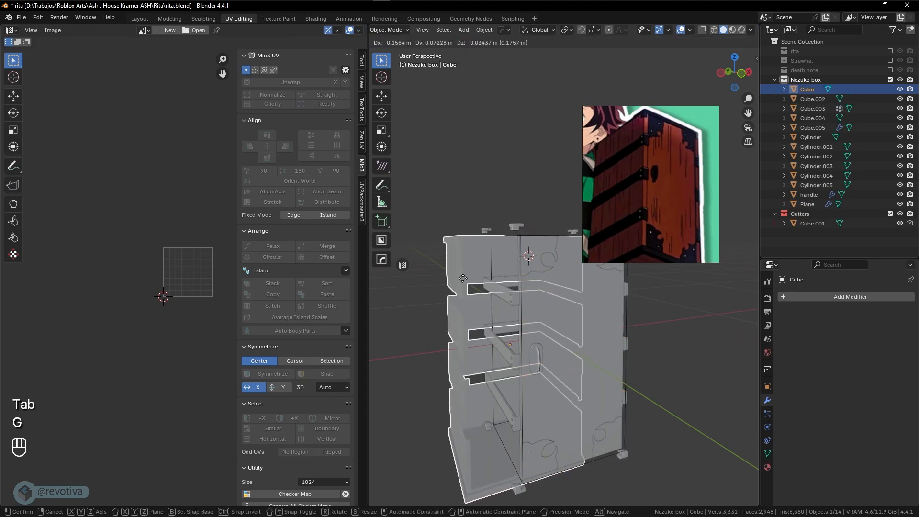
pyautogui.rightClick(454, 272)
pyautogui.press('Tab')
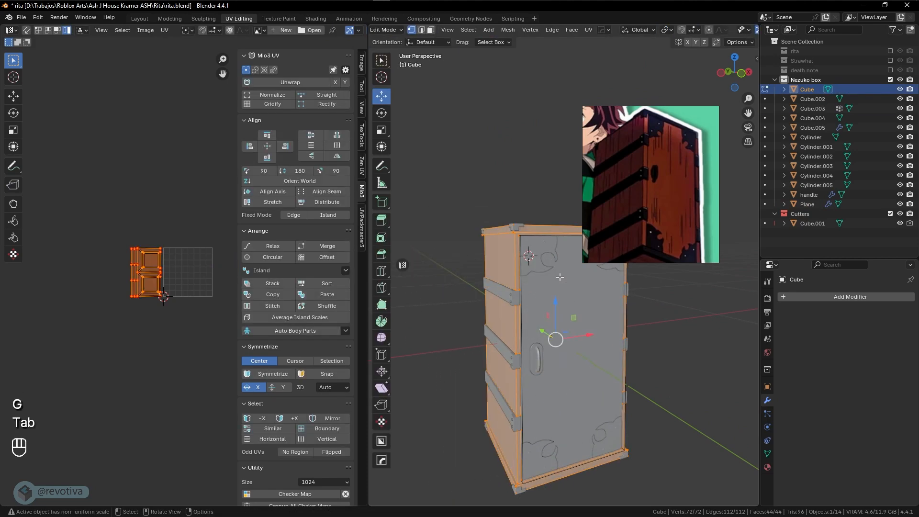
pyautogui.press('a')
pyautogui.scroll(5, 146, 294)
pyautogui.scroll(-3, 148, 294)
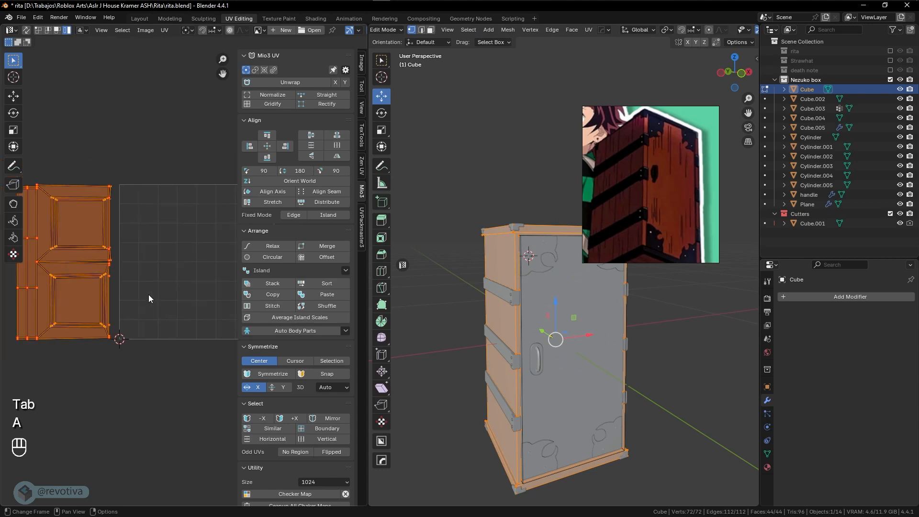
pyautogui.press('Tab')
# Move the cutter Cube.001 away from the box and delete it
pyautogui.moveTo(528, 347); pyautogui.dragTo(546, 361, button='middle')
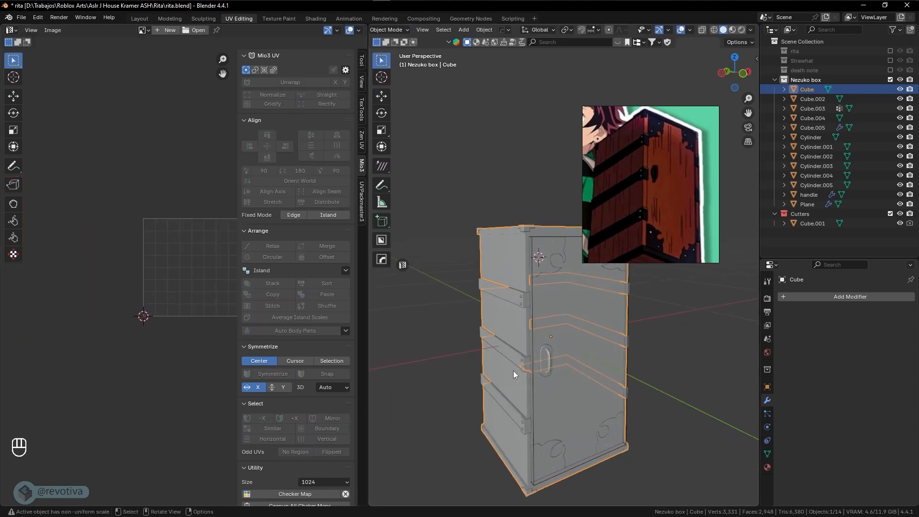
pyautogui.click(551, 366)
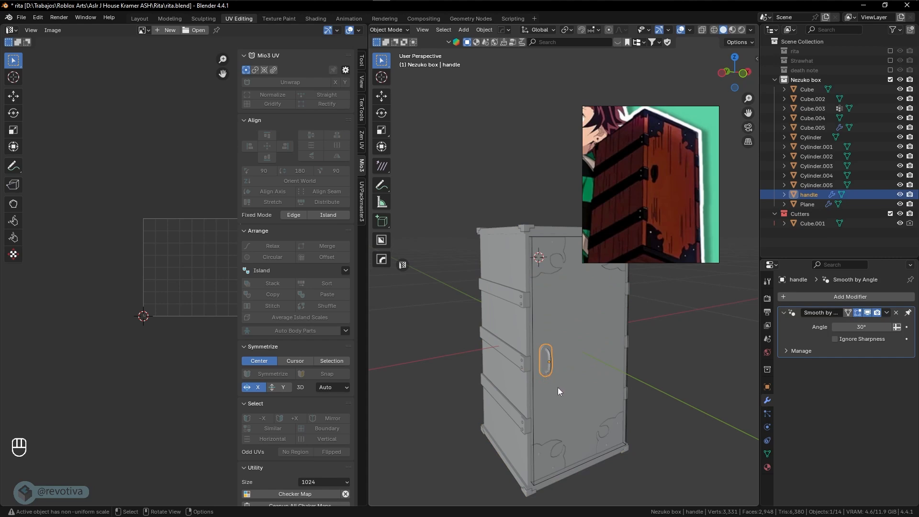
pyautogui.moveTo(558, 403); pyautogui.dragTo(558, 356, button='middle')
pyautogui.click(533, 311)
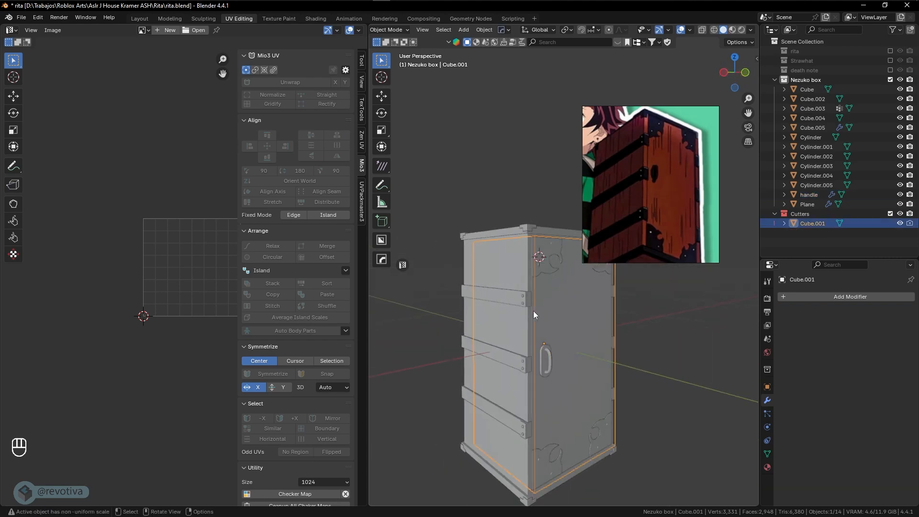
pyautogui.press('g')
pyautogui.click(651, 366)
pyautogui.press('x')
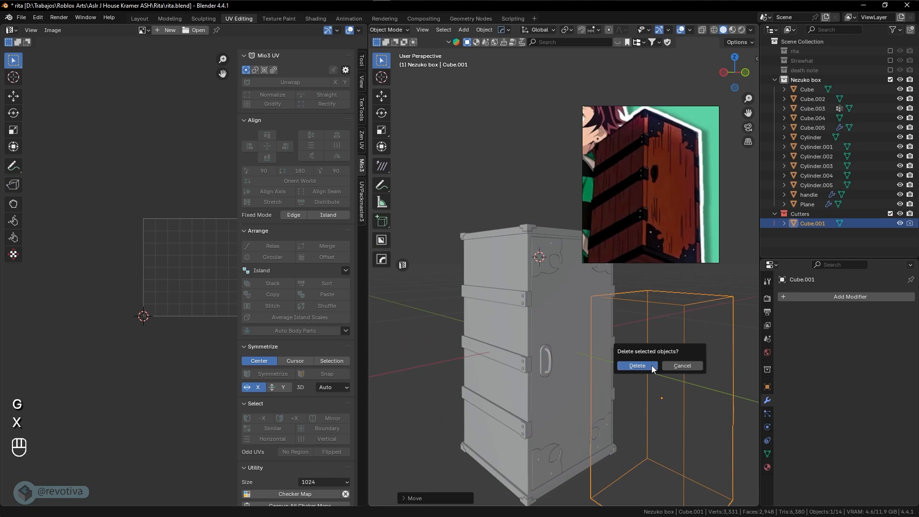
pyautogui.click(651, 366)
# Try moving the door Cube.002 off the box, cancelling each move
pyautogui.click(583, 334)
pyautogui.press('g')
pyautogui.rightClick(661, 392)
pyautogui.press('g')
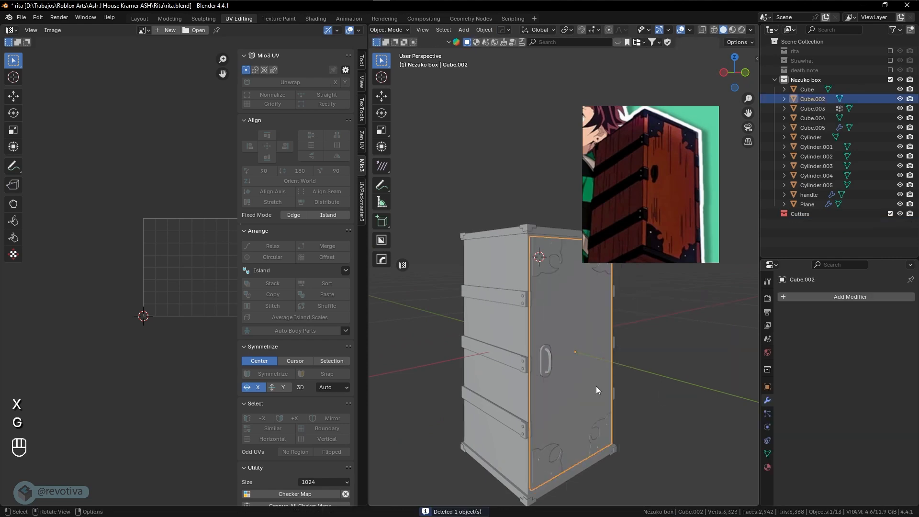
pyautogui.rightClick(750, 394)
# Edit all box parts together and run UV > Pack Islands with 0.001 margin
pyautogui.moveTo(661, 380); pyautogui.dragTo(631, 382, button='middle')
pyautogui.press('a')
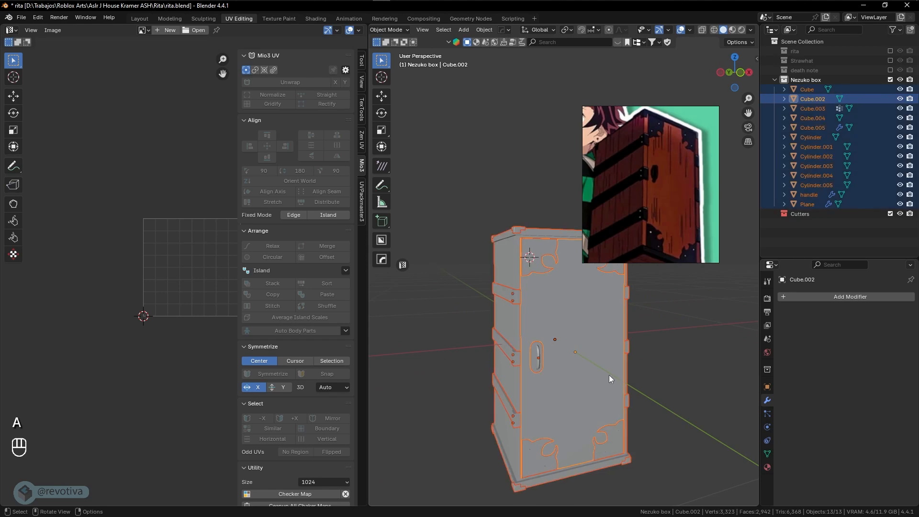
pyautogui.press('Tab')
pyautogui.press('a')
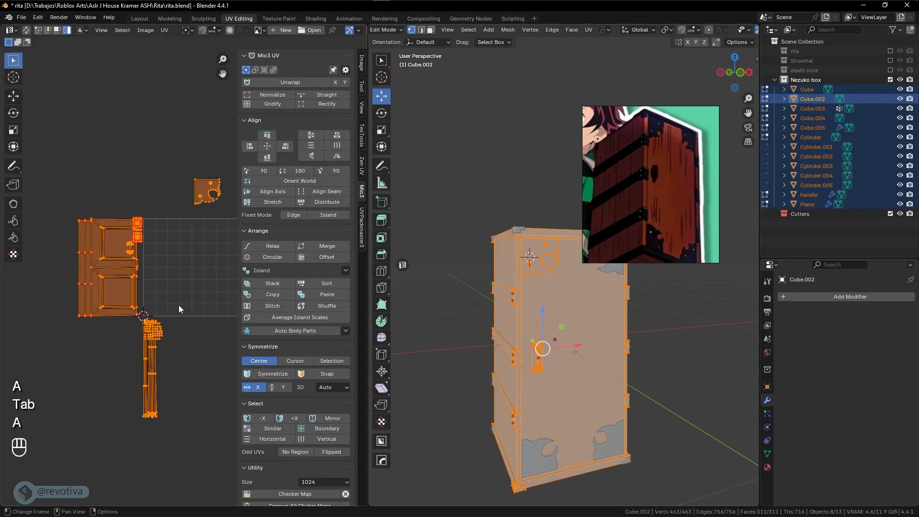
pyautogui.scroll(-1, 172, 312)
pyautogui.keyDown('shift'); pyautogui.moveTo(166, 316); pyautogui.dragTo(99, 322, button='middle'); pyautogui.keyUp('shift')
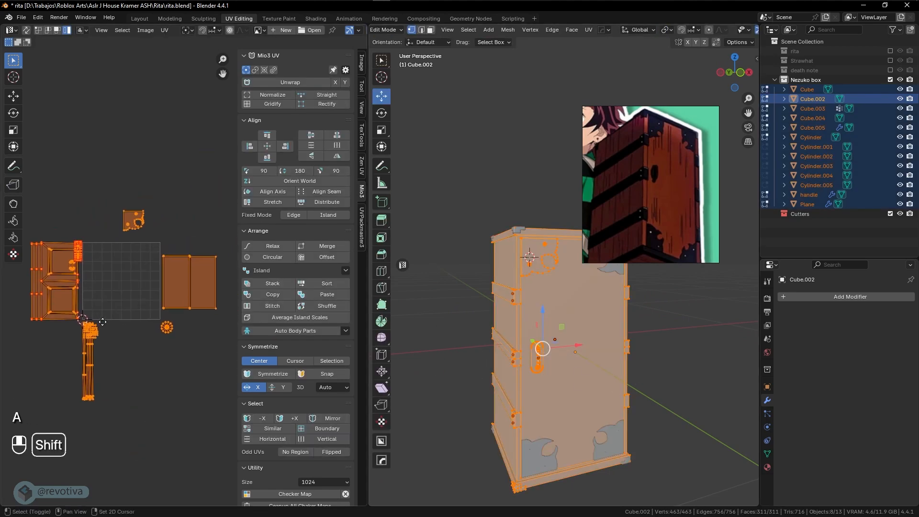
pyautogui.click(166, 30)
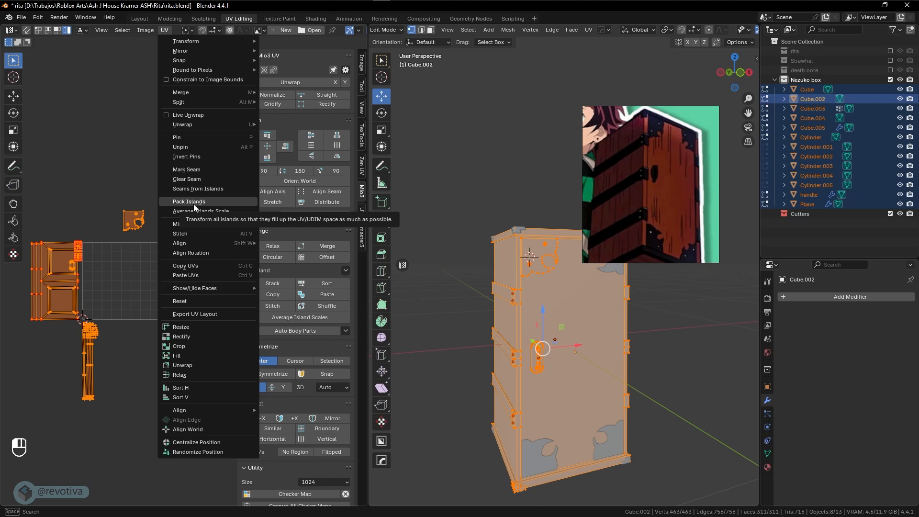
pyautogui.moveTo(189, 127)
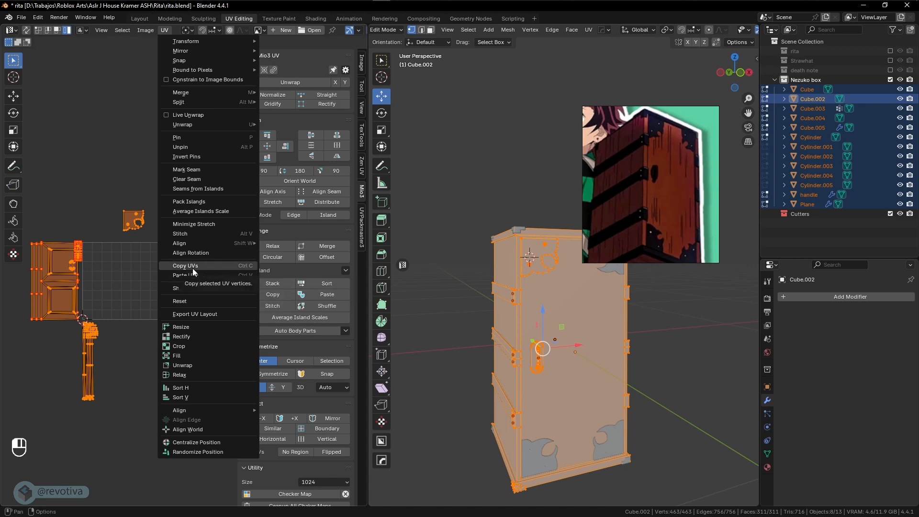
pyautogui.click(204, 203)
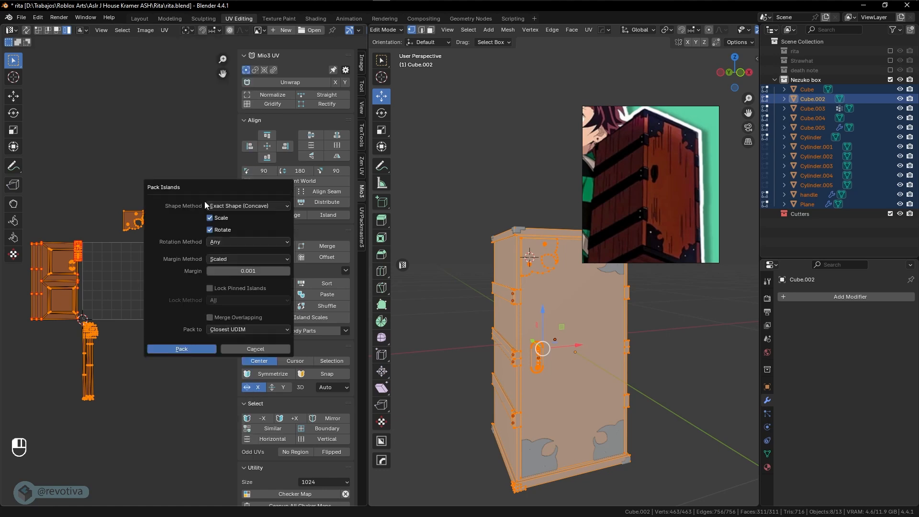
pyautogui.click(187, 349)
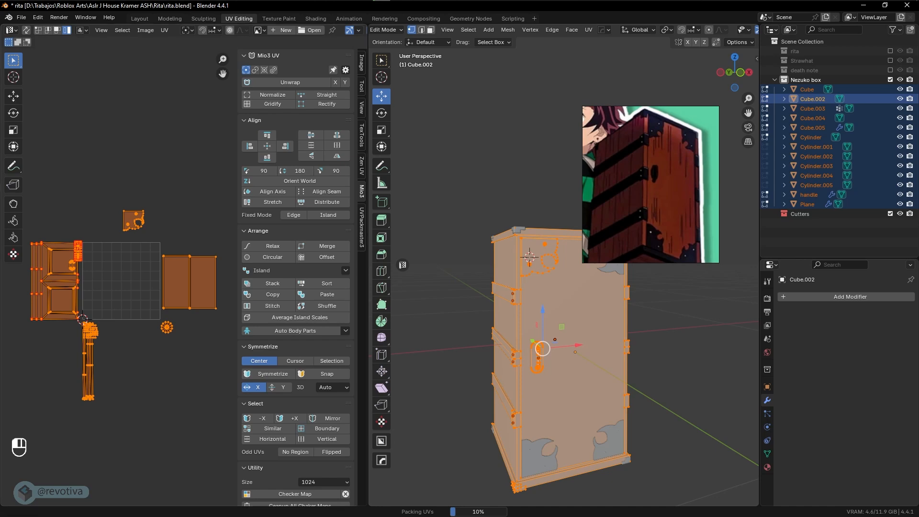
pyautogui.scroll(5, 137, 288)
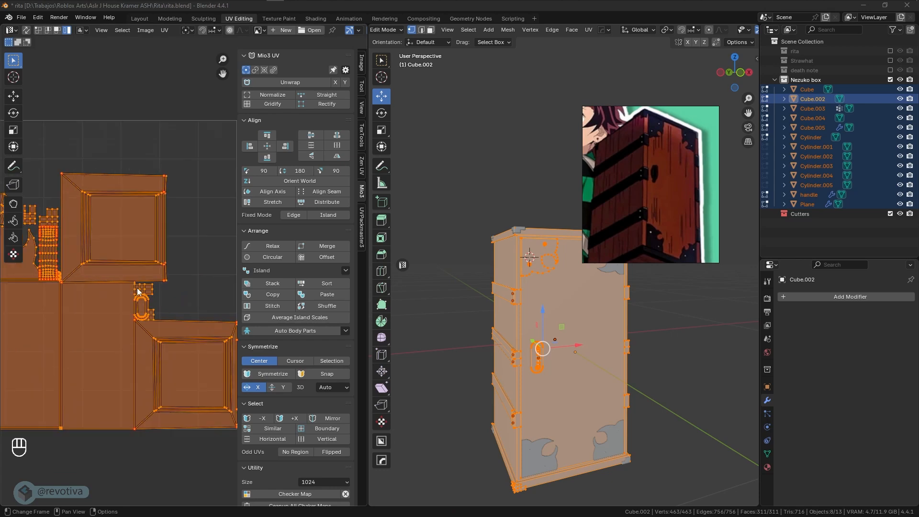
# Select every UV island in the packed layout and apply UV > Unpin
pyautogui.scroll(-1, 137, 288)
pyautogui.keyDown('shift'); pyautogui.moveTo(137, 289); pyautogui.dragTo(199, 294, button='middle'); pyautogui.keyUp('shift')
pyautogui.scroll(2, 121, 283)
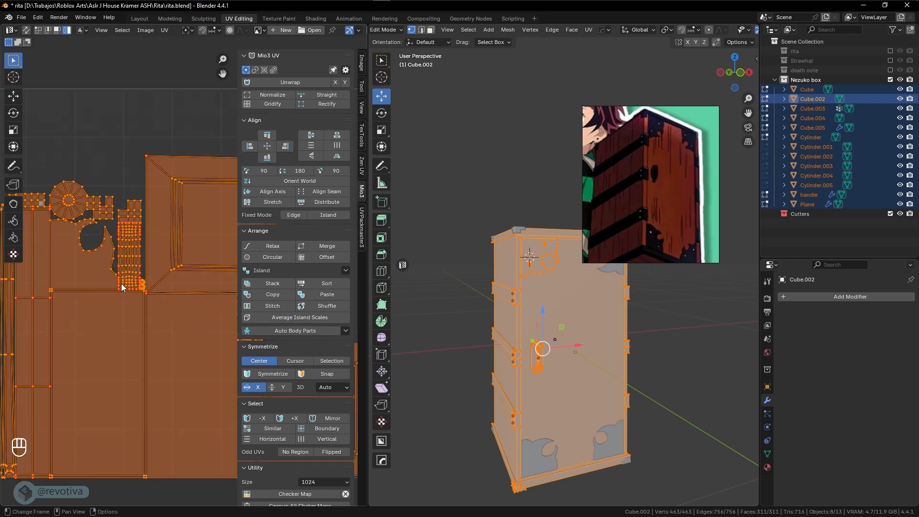
pyautogui.scroll(-3, 122, 284)
pyautogui.keyDown('shift'); pyautogui.moveTo(122, 284); pyautogui.dragTo(102, 292, button='middle'); pyautogui.keyUp('shift')
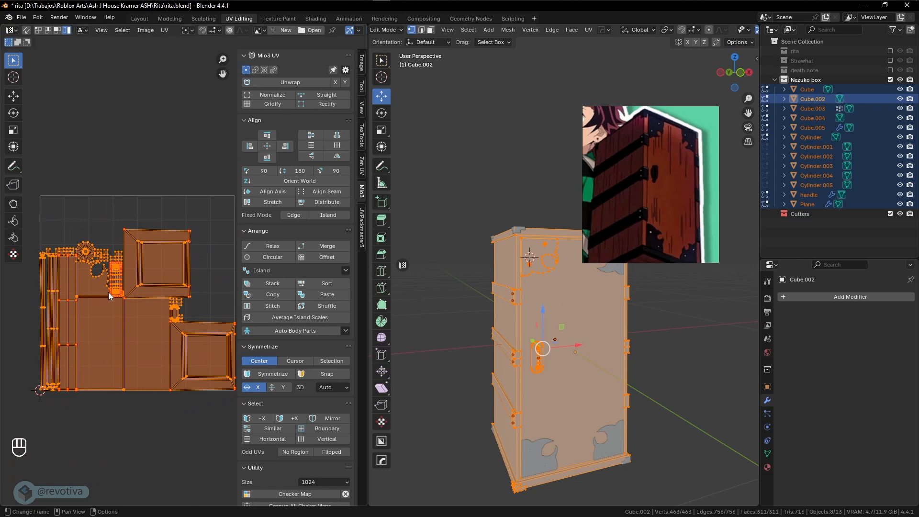
pyautogui.click(145, 306)
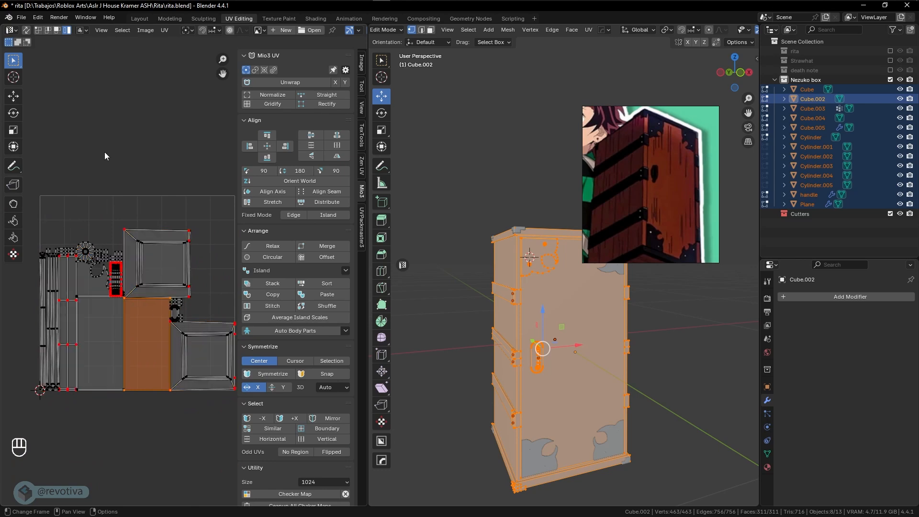
pyautogui.press('a')
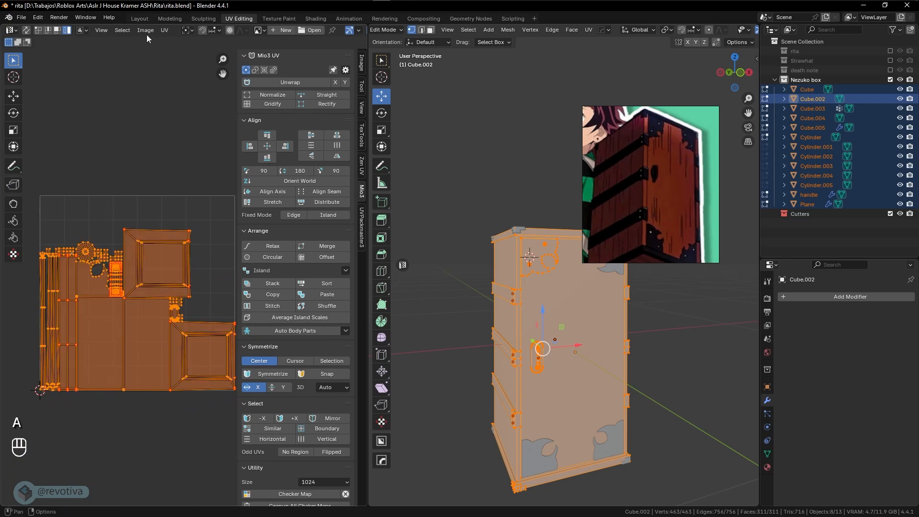
pyautogui.click(164, 32)
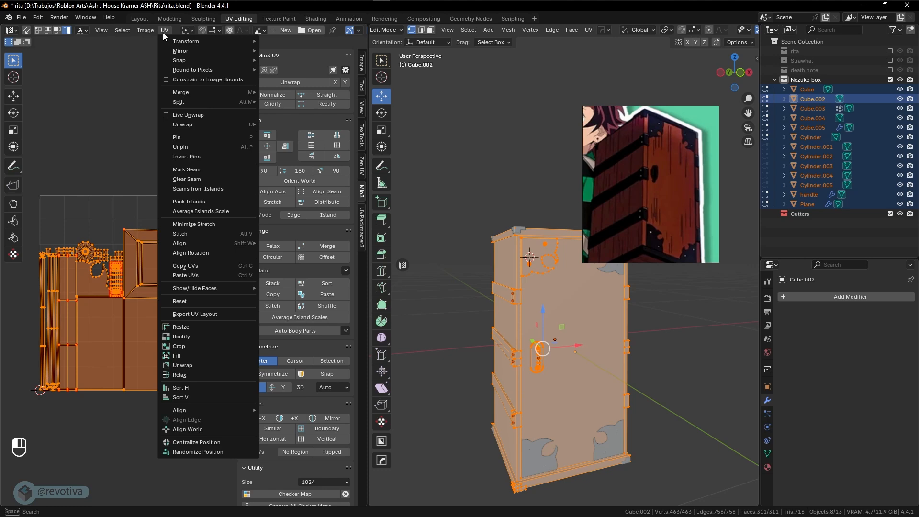
pyautogui.click(179, 147)
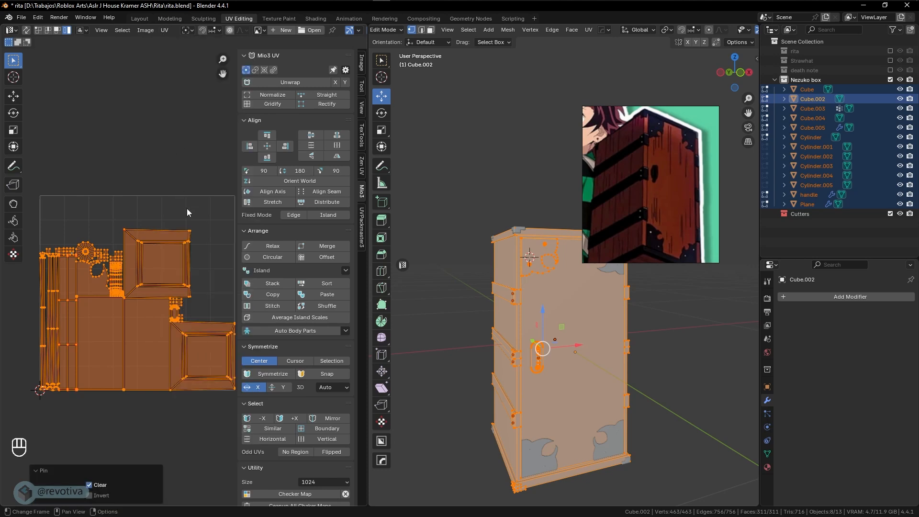
pyautogui.click(200, 356)
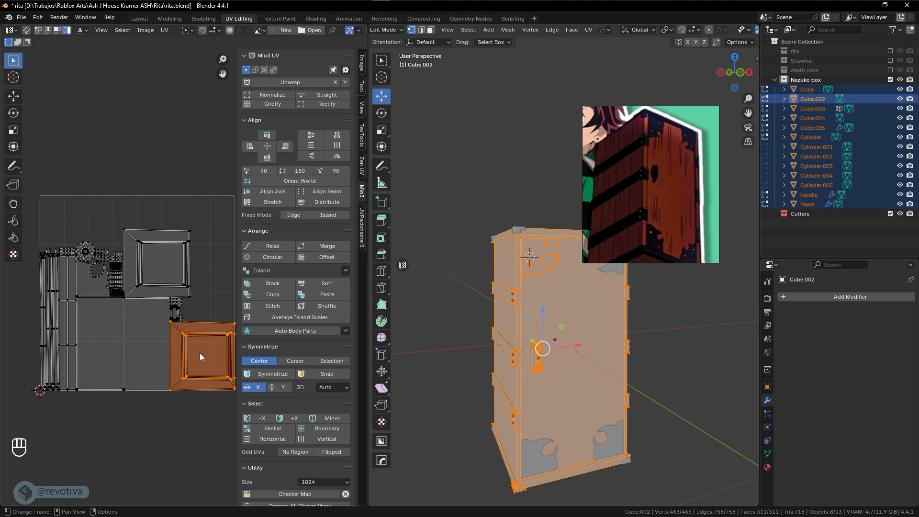
pyautogui.keyDown('shift'); pyautogui.moveTo(199, 352); pyautogui.dragTo(188, 322, button='middle'); pyautogui.keyUp('shift')
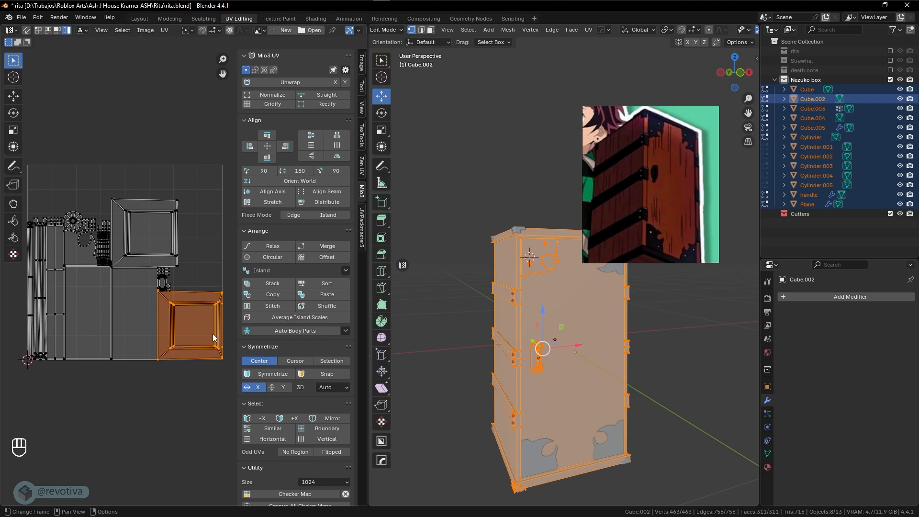
pyautogui.scroll(-1, 213, 334)
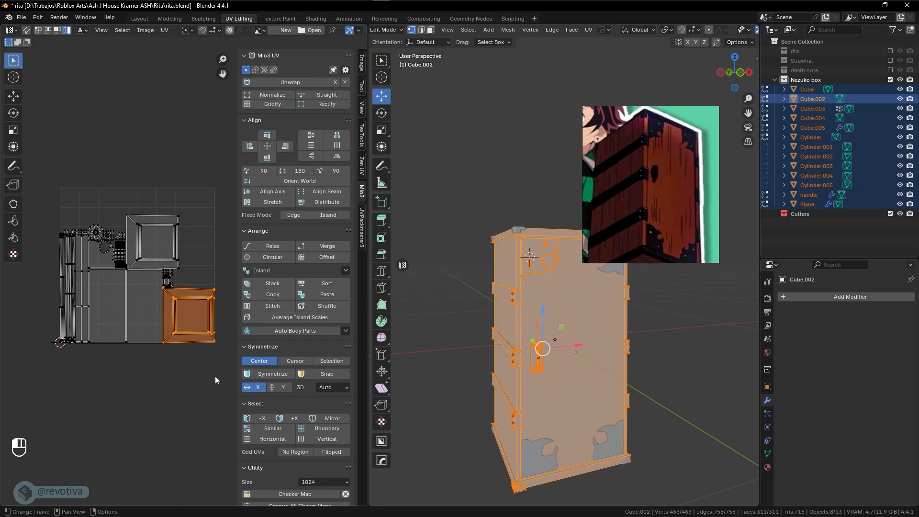
# Scale up all the UV islands and move the square island below the layout
pyautogui.press('a')
pyautogui.keyDown('shift'); pyautogui.hscroll(1, 122, 241); pyautogui.keyUp('shift')
pyautogui.press('s')
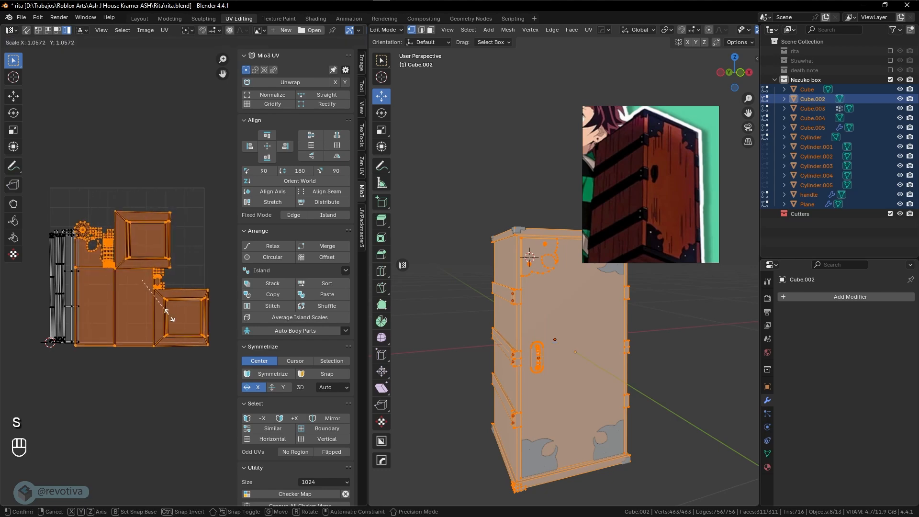
pyautogui.click(169, 315)
pyautogui.click(179, 317)
pyautogui.press('g')
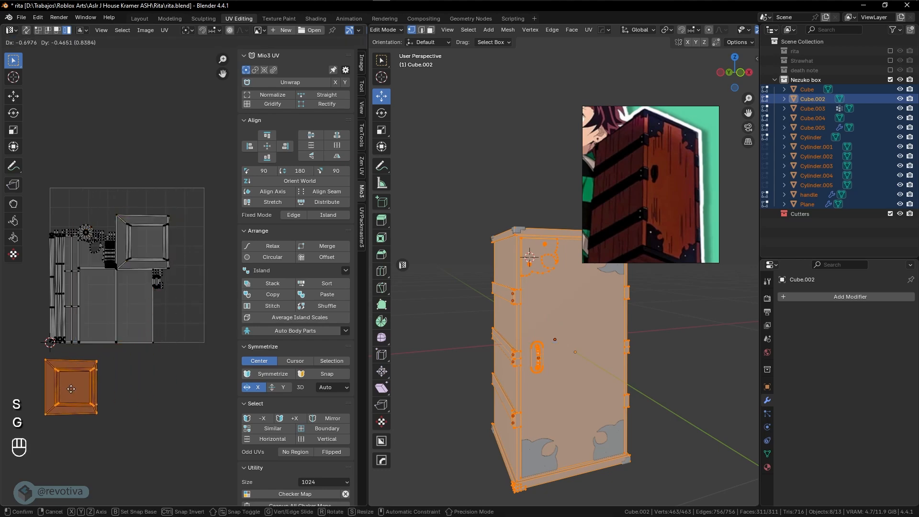
pyautogui.click(89, 389)
# Scale most of the islands up, then cancel and undo that scaling and placement
pyautogui.press('a')
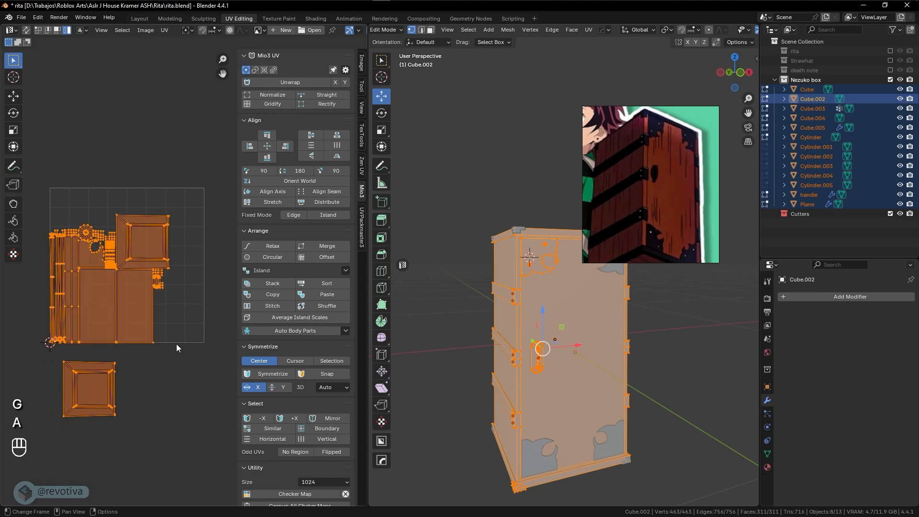
pyautogui.click(176, 344)
pyautogui.moveTo(182, 198); pyautogui.dragTo(81, 413)
pyautogui.press('s')
pyautogui.click(151, 372)
pyautogui.press('g')
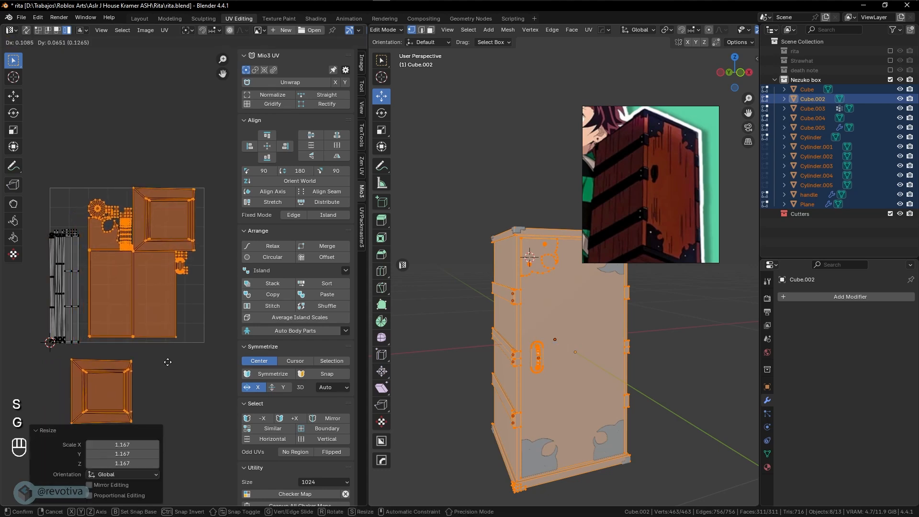
pyautogui.rightClick(171, 366)
pyautogui.hotkey('ctrl', 'z')
pyautogui.hotkey('ctrl', 'z')
pyautogui.hotkey('ctrl', 'z')
pyautogui.hotkey('ctrl', 'z')
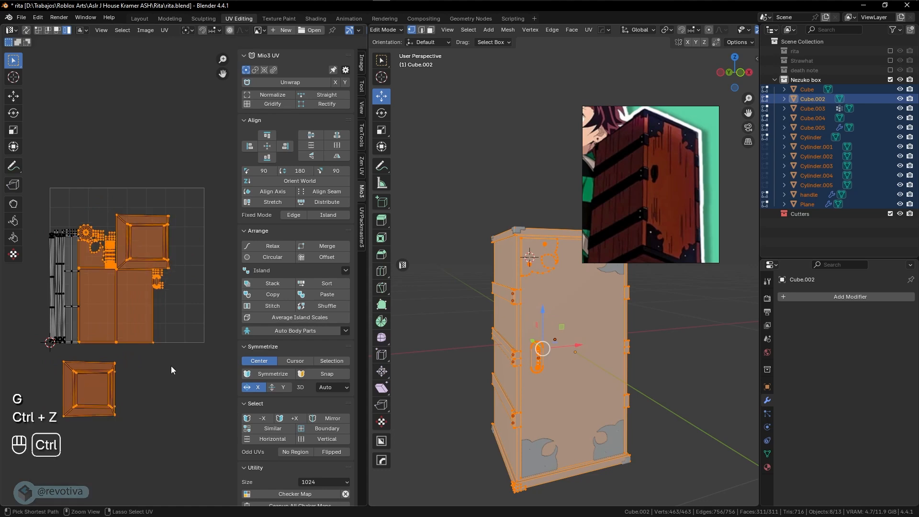
pyautogui.hotkey('ctrl', 'z')
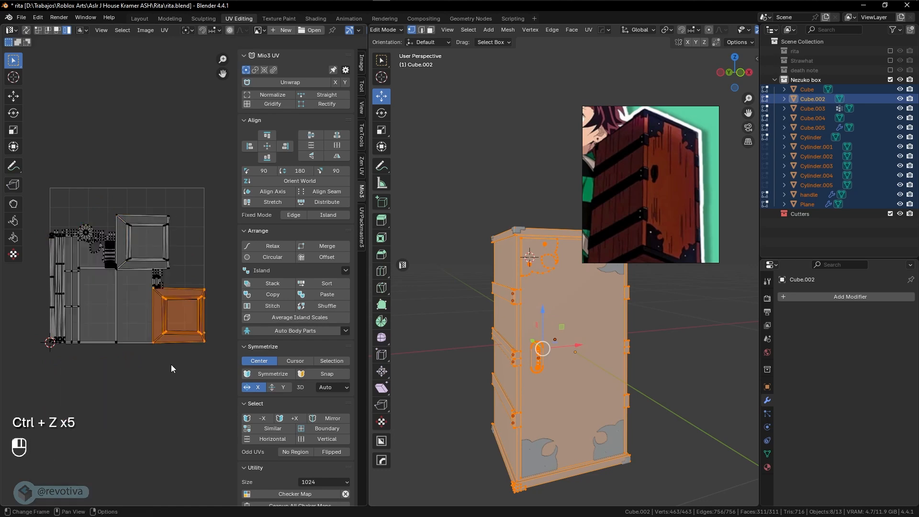
# Resize the corner-piece island and move it to the right of the layout
pyautogui.click(89, 230)
pyautogui.scroll(1, 86, 237)
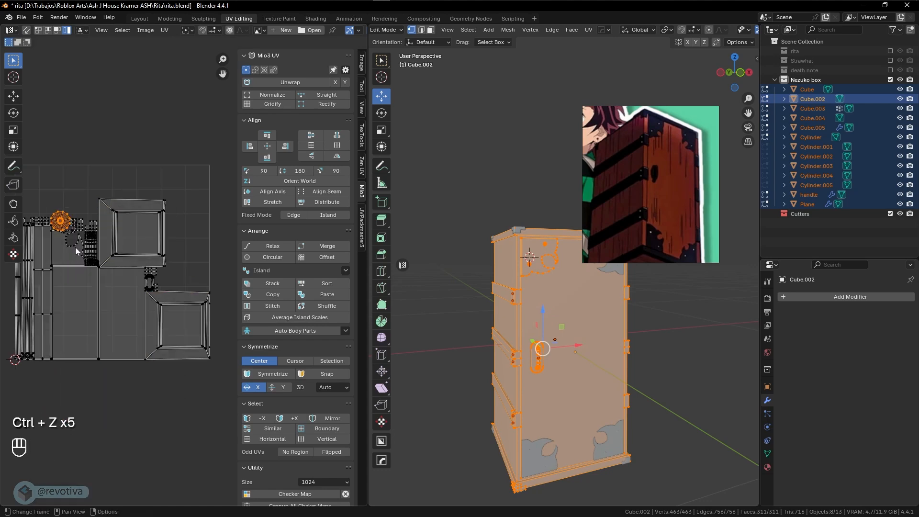
pyautogui.click(76, 248)
pyautogui.keyDown('shift'); pyautogui.moveTo(77, 248); pyautogui.dragTo(108, 263, button='middle'); pyautogui.keyUp('shift')
pyautogui.press('s')
pyautogui.click(142, 275)
pyautogui.press('g')
pyautogui.click(226, 264)
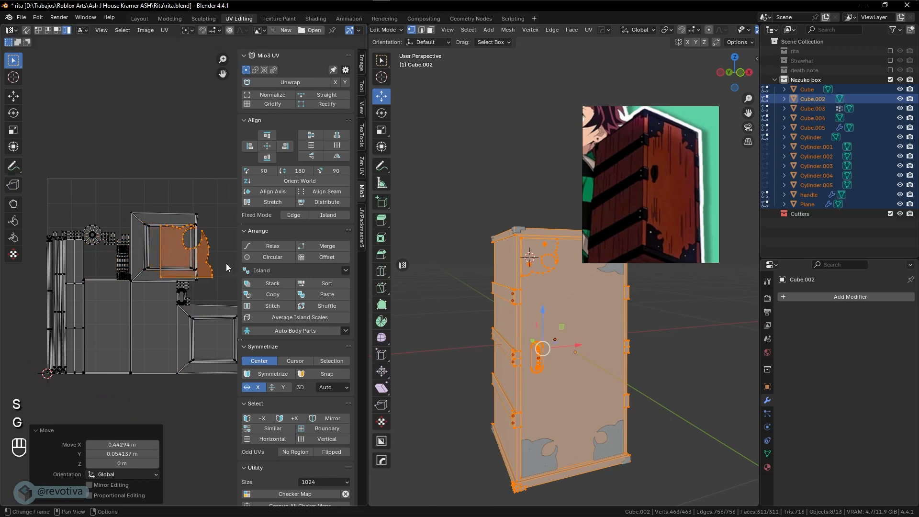
# Shrink the corner-piece island slightly and set it beside the square frame islands
pyautogui.keyDown('shift'); pyautogui.moveTo(226, 263); pyautogui.dragTo(153, 269, button='middle'); pyautogui.keyUp('shift')
pyautogui.press('g')
pyautogui.click(173, 272)
pyautogui.press('s')
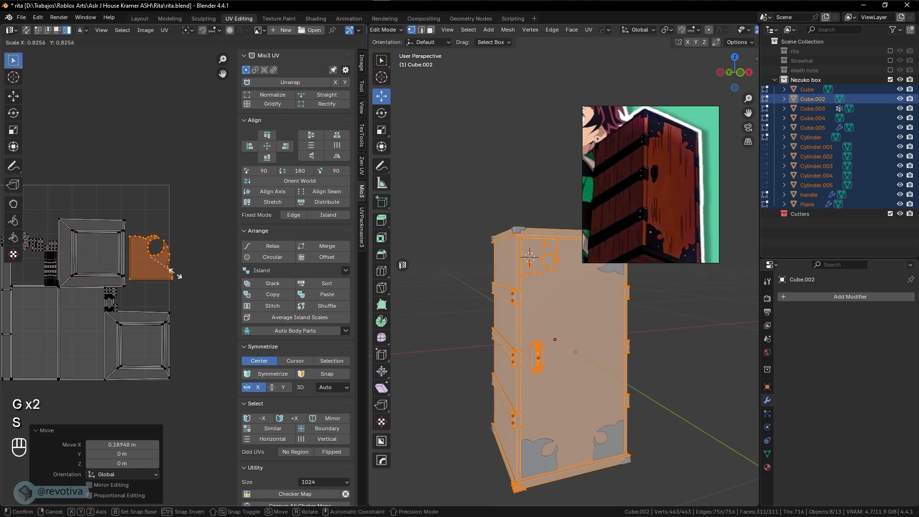
pyautogui.click(175, 275)
pyautogui.press('g')
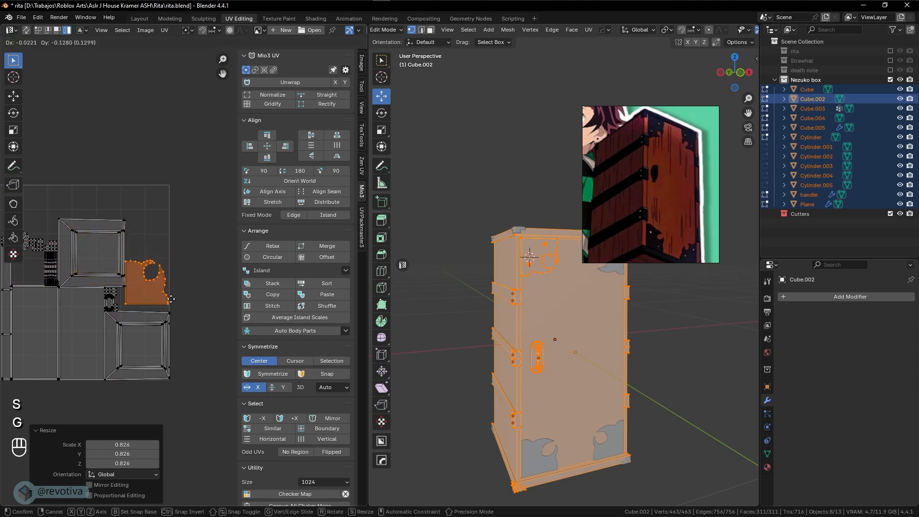
pyautogui.click(170, 304)
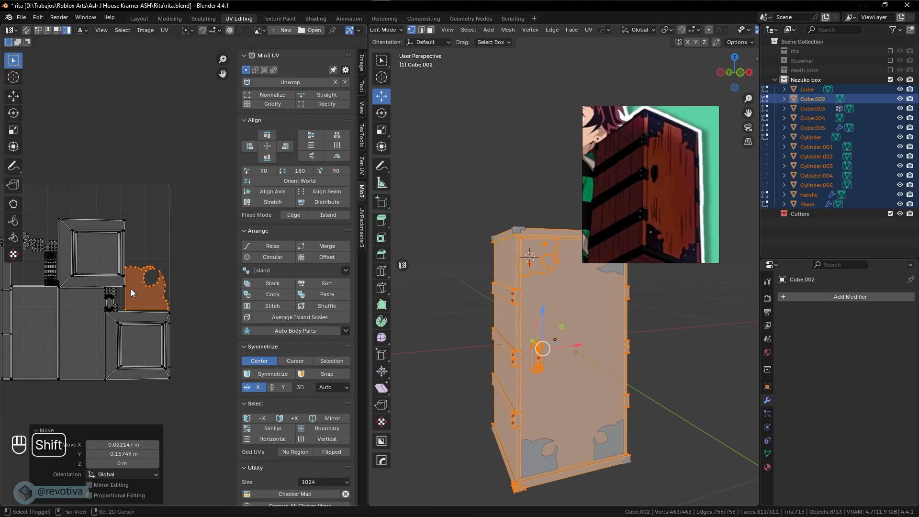
# Enlarge the circular island 2.18 into the top right, and the narrow strip 1.793
pyautogui.keyDown('shift'); pyautogui.moveTo(30, 244); pyautogui.dragTo(76, 275, button='middle'); pyautogui.keyUp('shift')
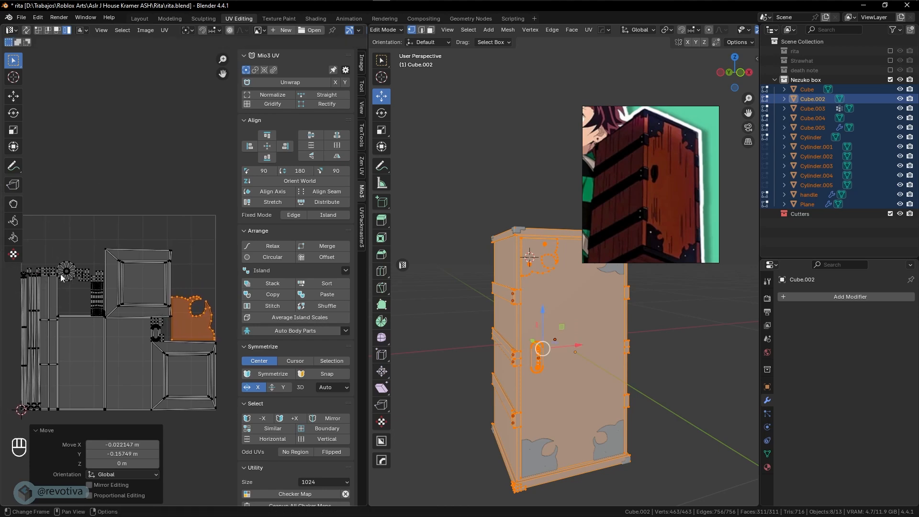
pyautogui.click(72, 277)
pyautogui.press('s')
pyautogui.click(122, 302)
pyautogui.press('g')
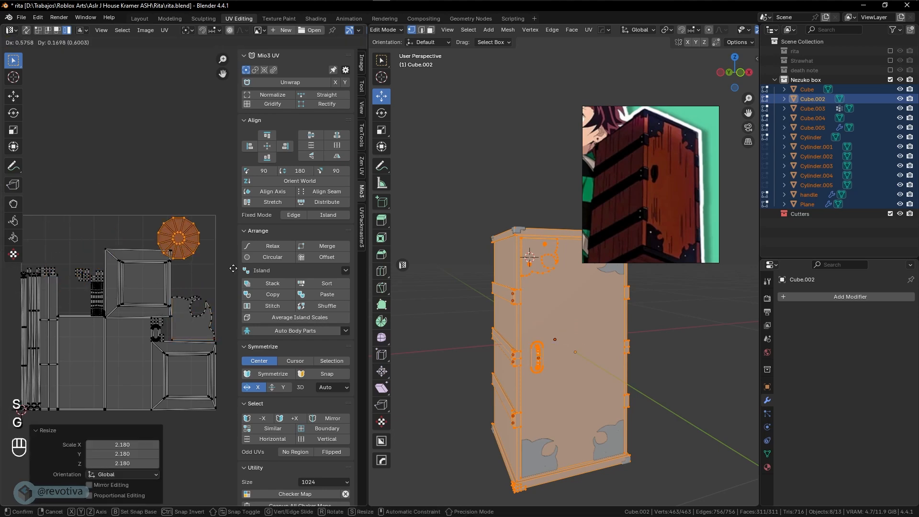
pyautogui.click(140, 298)
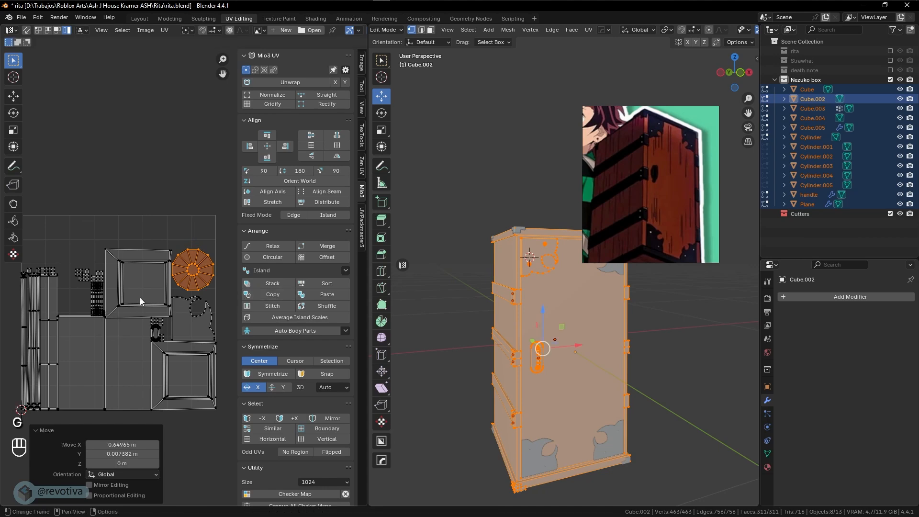
pyautogui.click(99, 298)
pyautogui.press('s')
pyautogui.click(143, 294)
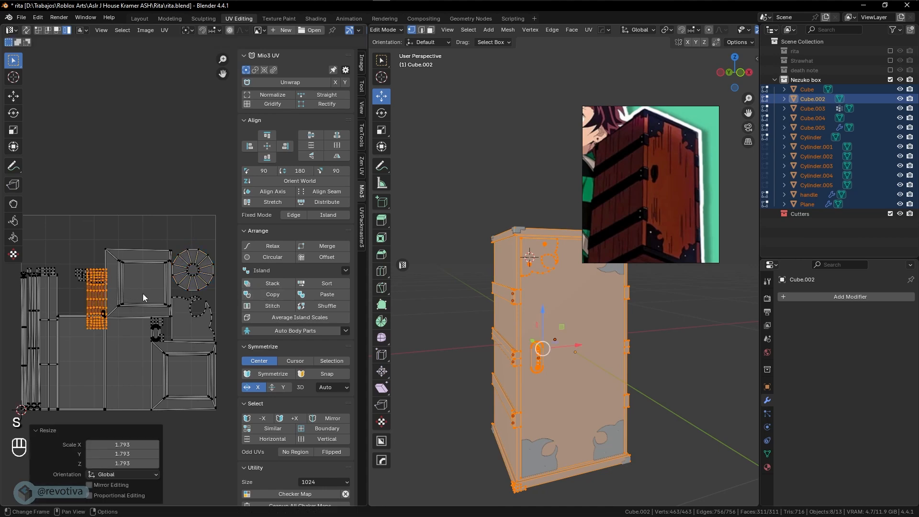
# Rotate the long strip 90°, enlarge it, and place it in the top-right gap
pyautogui.press('r')
pyautogui.press('KP_9')
pyautogui.press('KP_0')
pyautogui.press('KP_Enter')
pyautogui.scroll(1, 143, 294)
pyautogui.press('g')
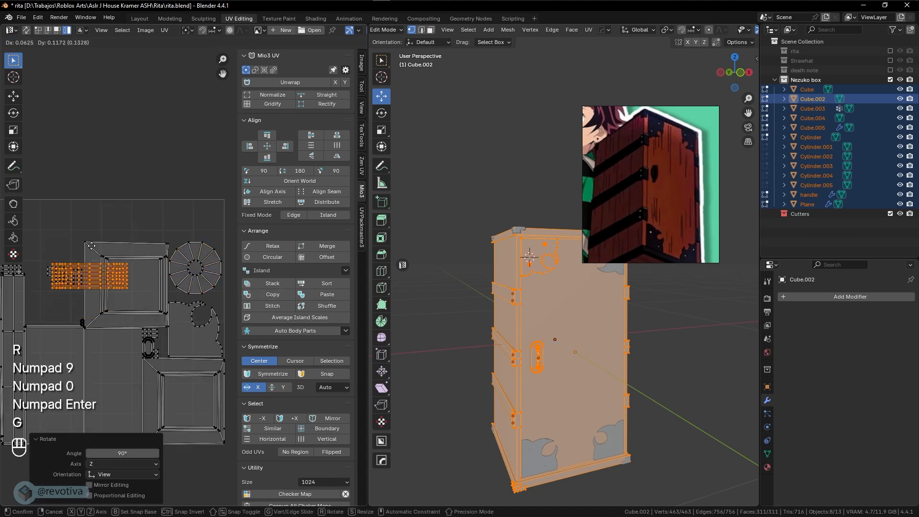
pyautogui.click(139, 210)
pyautogui.press('s')
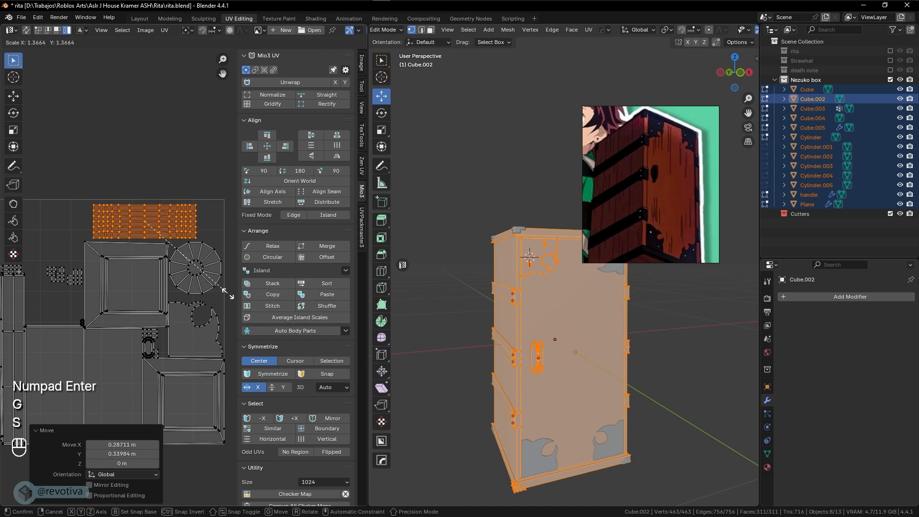
pyautogui.click(231, 297)
pyautogui.press('g')
pyautogui.click(175, 295)
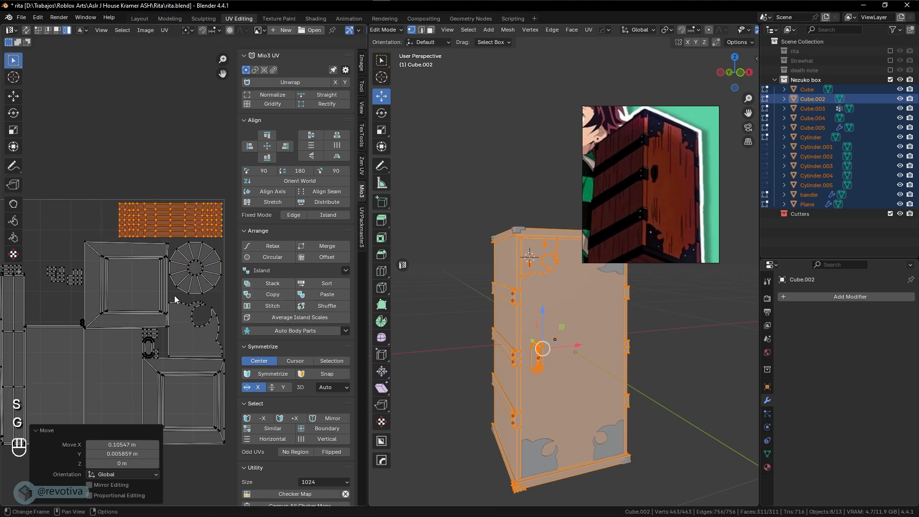
# Move the small islands into the gaps beside the top island row
pyautogui.keyDown('shift'); pyautogui.moveTo(104, 291); pyautogui.dragTo(152, 295, button='middle'); pyautogui.keyUp('shift')
pyautogui.moveTo(98, 269); pyautogui.dragTo(130, 294)
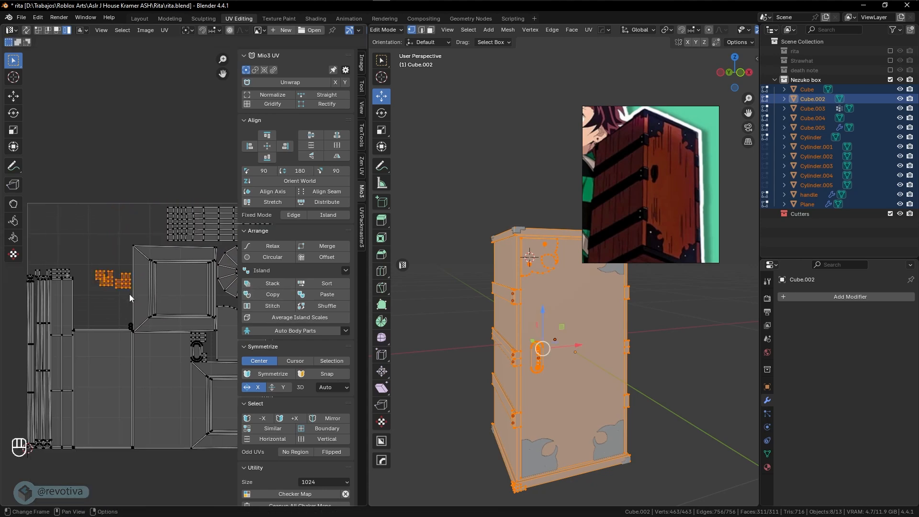
pyautogui.press('g')
pyautogui.click(84, 269)
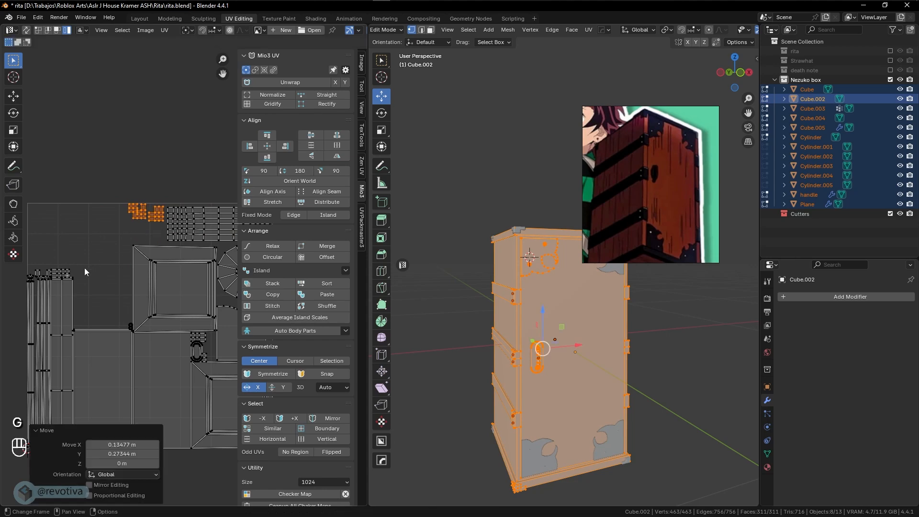
pyautogui.press('g')
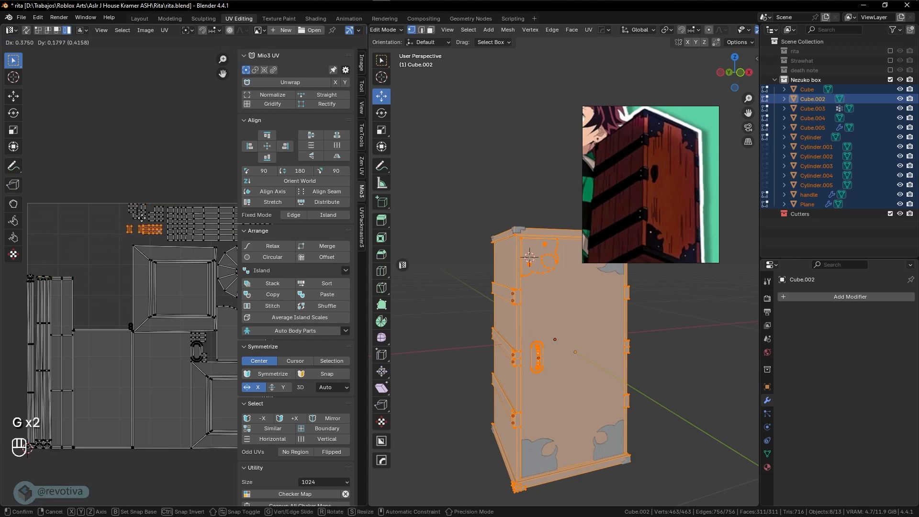
pyautogui.rightClick(142, 217)
pyautogui.click(206, 337)
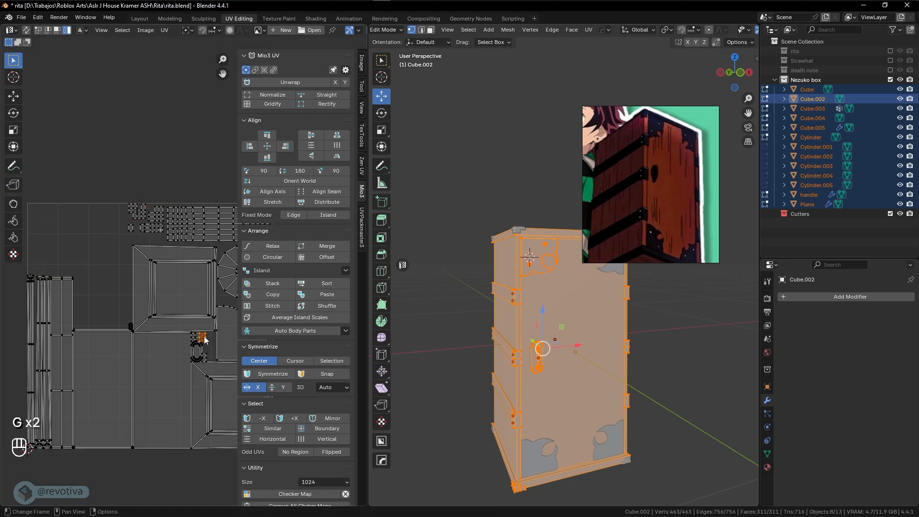
pyautogui.press('g')
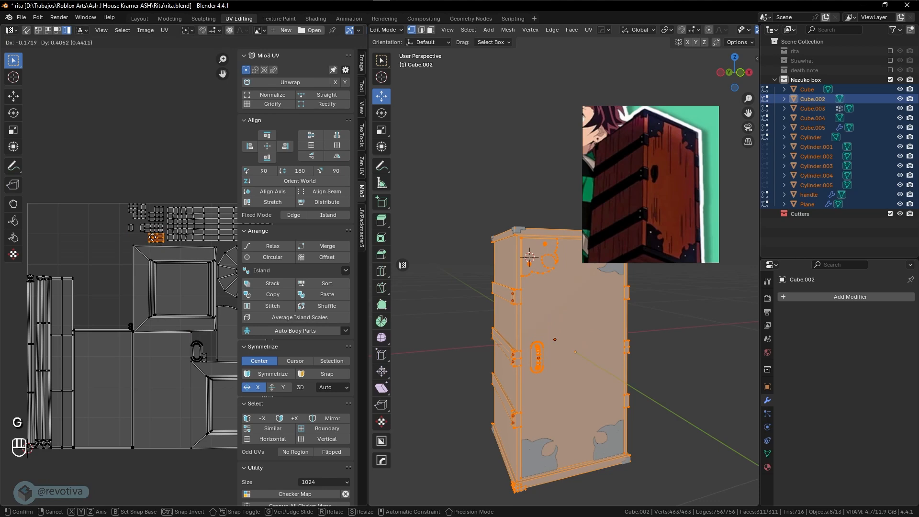
pyautogui.click(152, 237)
pyautogui.click(207, 360)
pyautogui.press('g')
pyautogui.click(138, 236)
# Enlarge the oval ring island to 1.321 times its size
pyautogui.click(199, 351)
pyautogui.press('s')
pyautogui.click(216, 346)
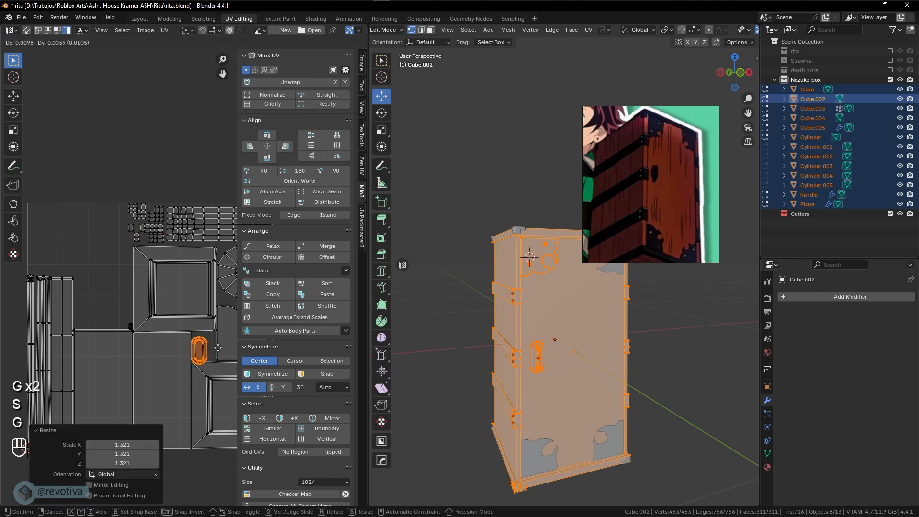
pyautogui.press('g')
pyautogui.click(221, 345)
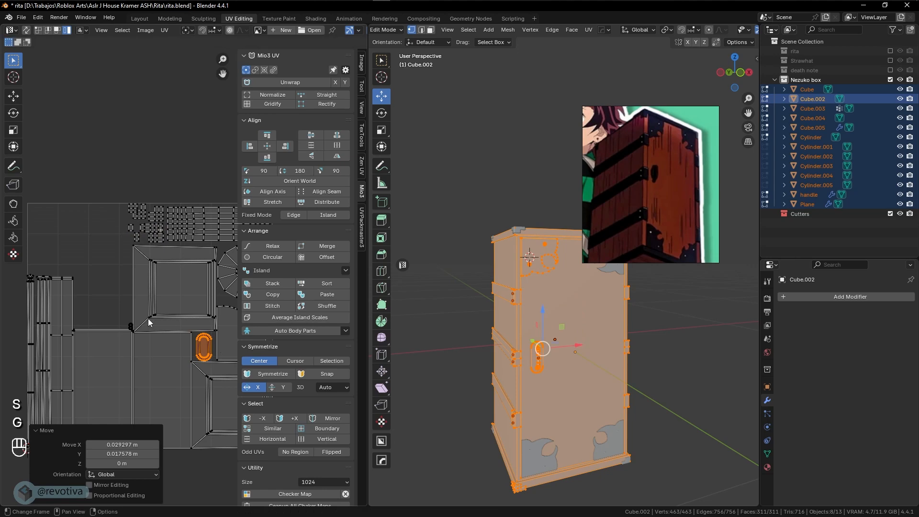
# Enlarge the two tiny circle islands about six times and tuck them into the top row
pyautogui.click(131, 325)
pyautogui.press('g')
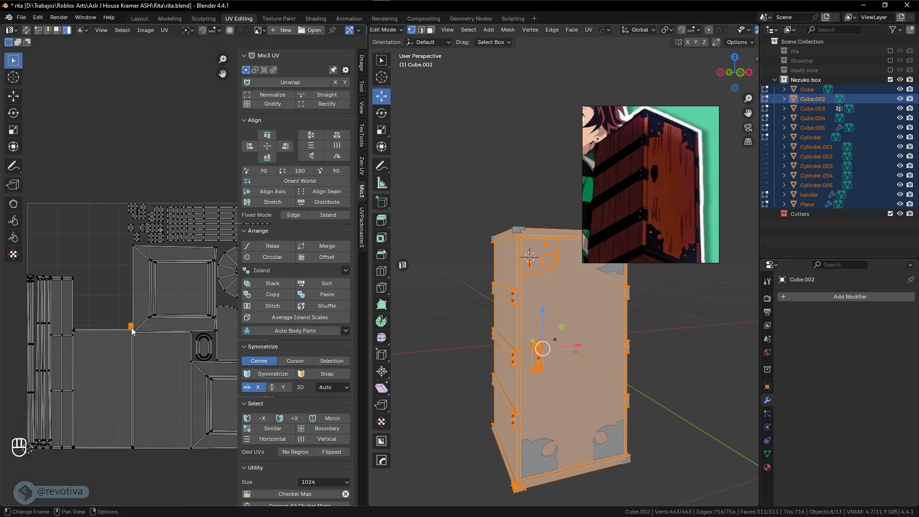
pyautogui.click(102, 260)
pyautogui.press('s')
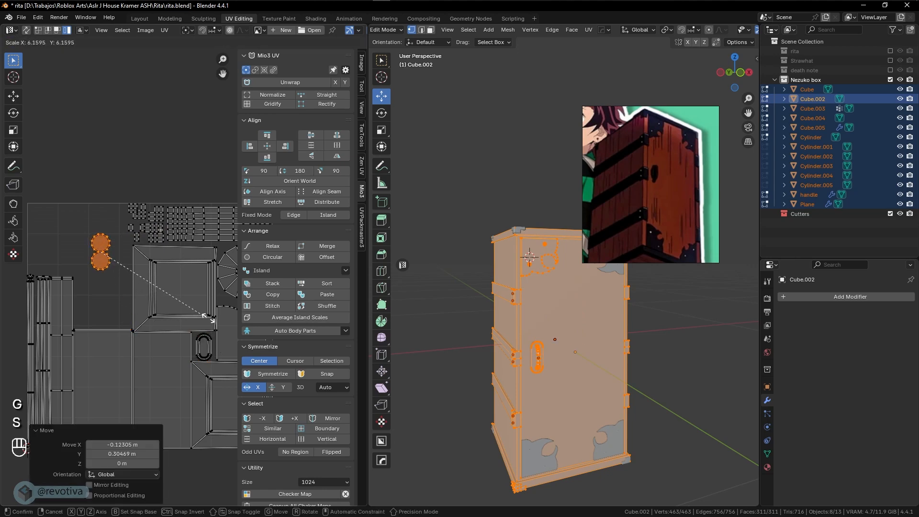
pyautogui.click(184, 312)
pyautogui.press('g')
pyautogui.click(207, 281)
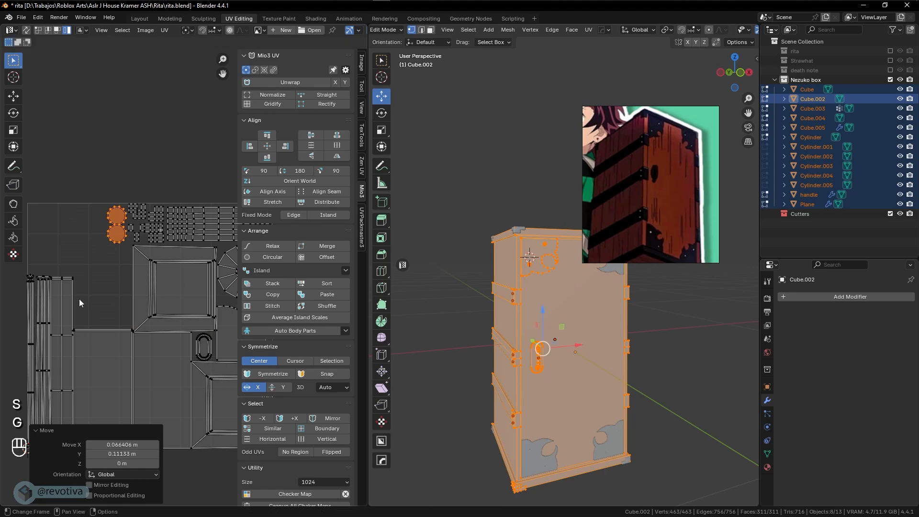
# Inspect the finished UV layout and return to Object Mode
pyautogui.scroll(4, 125, 303)
pyautogui.keyDown('shift'); pyautogui.moveTo(55, 284); pyautogui.dragTo(162, 285, button='middle'); pyautogui.keyUp('shift')
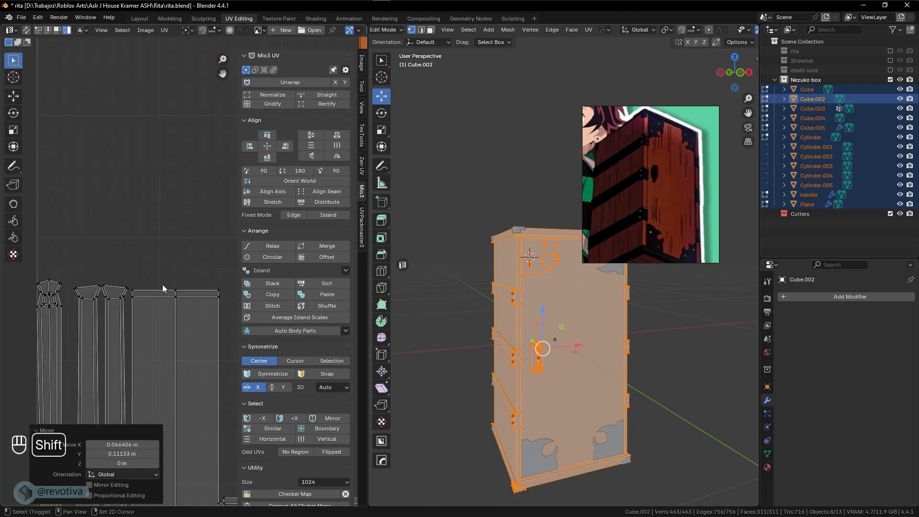
pyautogui.scroll(-5, 165, 293)
pyautogui.keyDown('shift'); pyautogui.moveTo(172, 321); pyautogui.dragTo(105, 321, button='middle'); pyautogui.keyUp('shift')
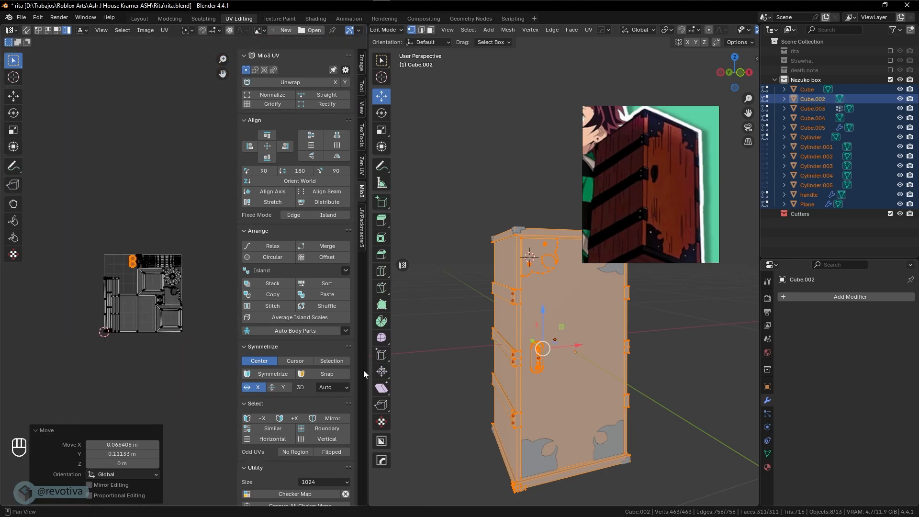
pyautogui.press('Tab')
pyautogui.moveTo(529, 391); pyautogui.dragTo(558, 351, button='middle')
# Check Cube.005's modifiers, collapsing Hops_Mirror and expanding the Bevel options
pyautogui.press('q')
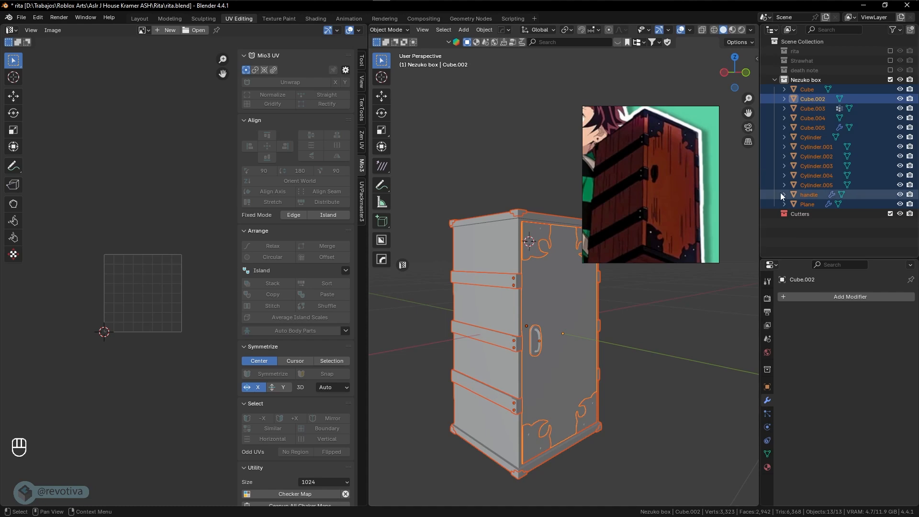
pyautogui.click(814, 130)
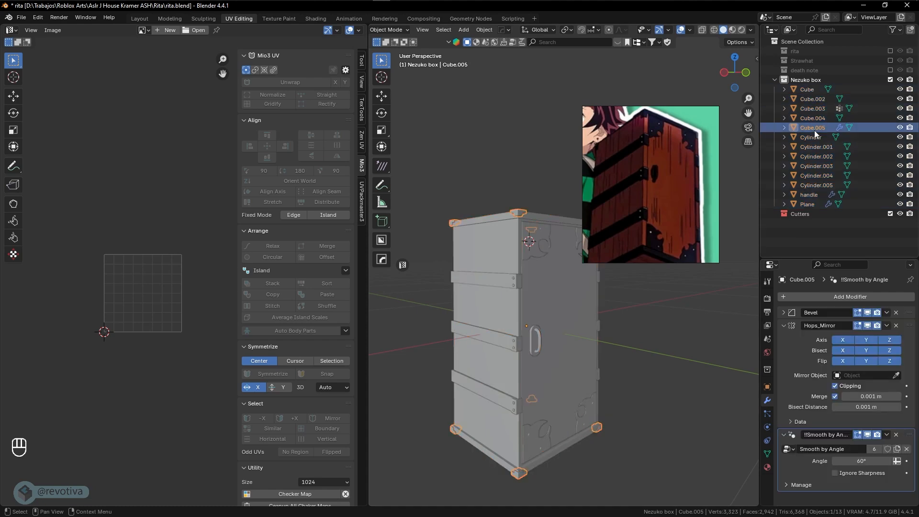
pyautogui.click(784, 326)
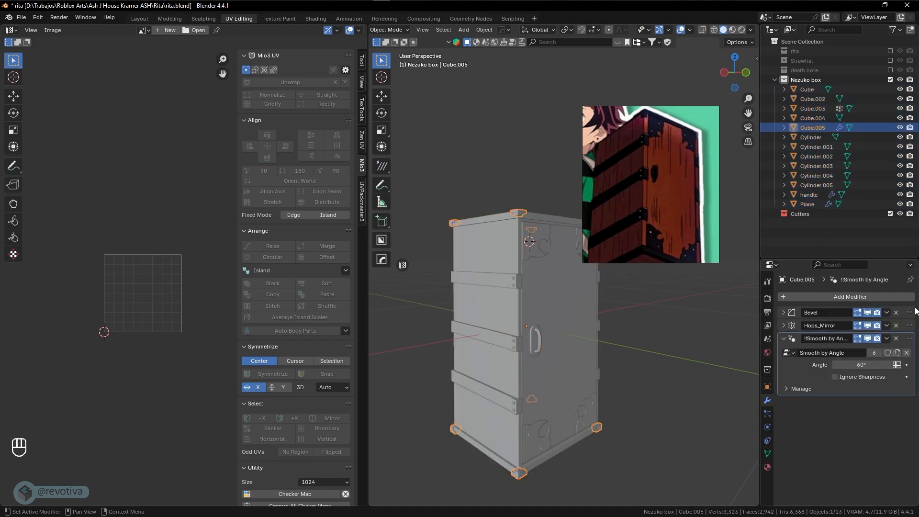
pyautogui.click(887, 313)
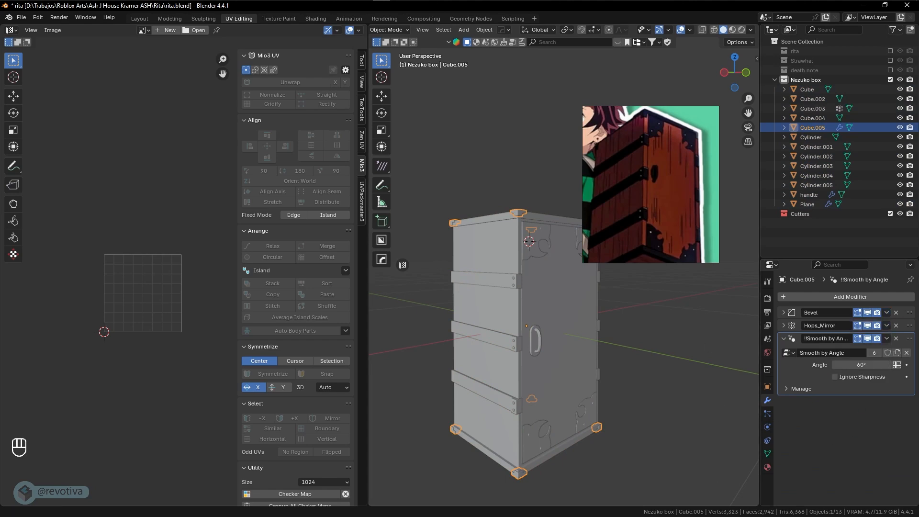
# Select every object in the scene and orbit to confirm the whole box is selected
pyautogui.press('a')
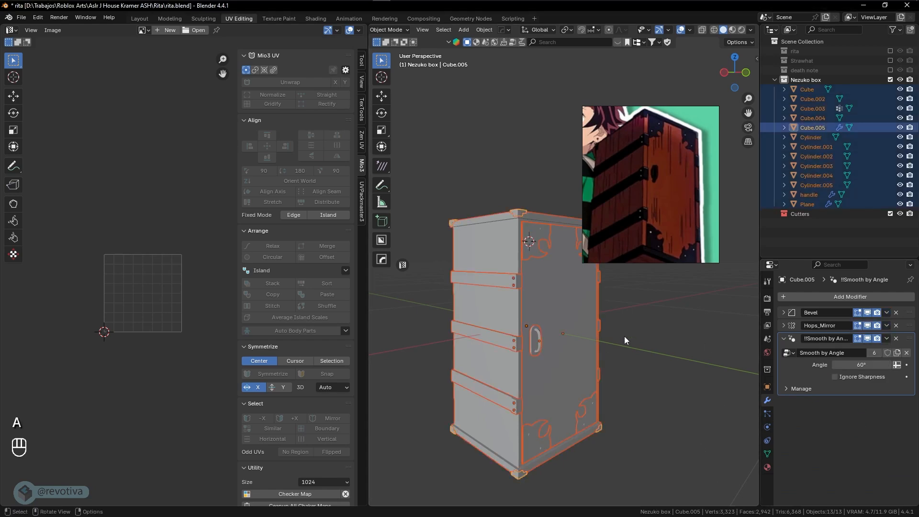
pyautogui.moveTo(613, 331); pyautogui.dragTo(604, 349, button='middle')
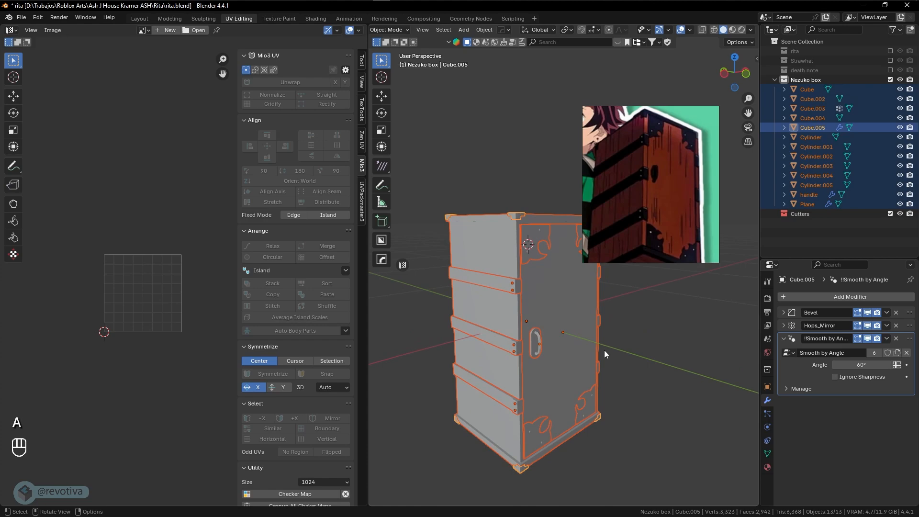
pyautogui.click(21, 17)
# Start the FBX export and create a new 'Nesuko' folder in the parent project folder
pyautogui.click(139, 215)
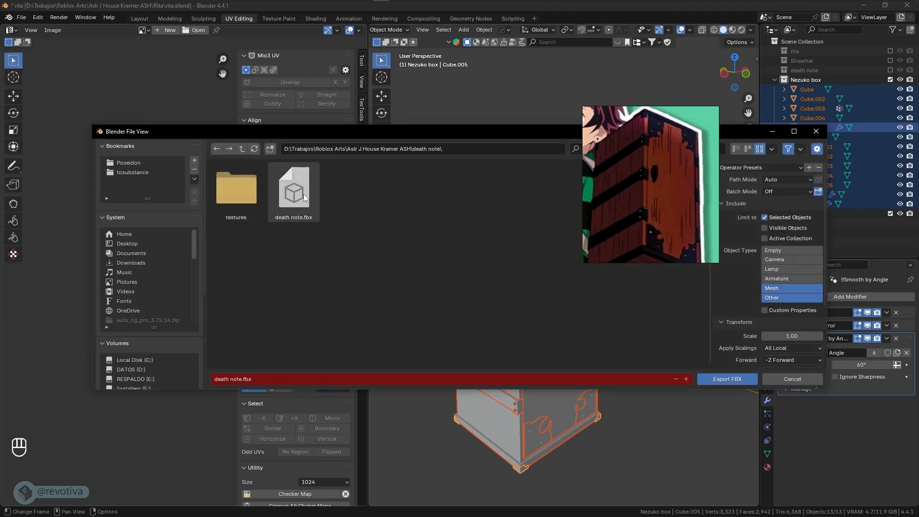
pyautogui.click(242, 149)
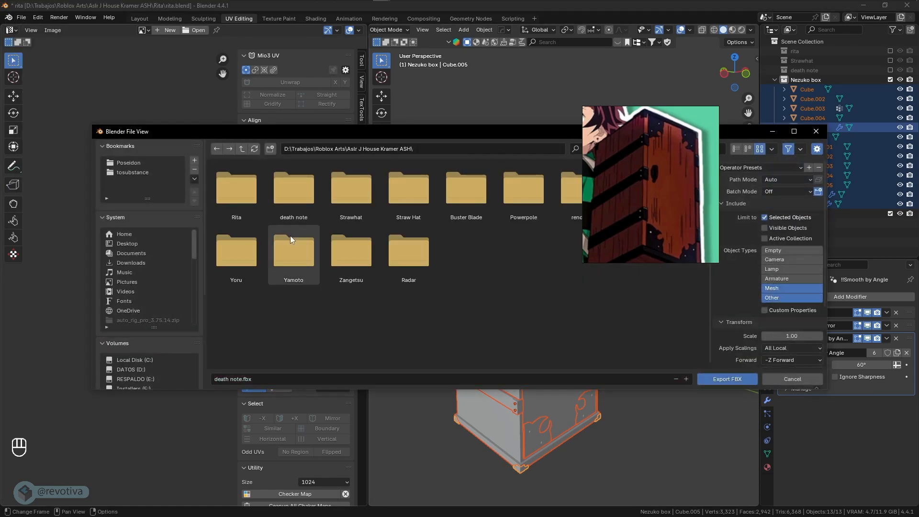
pyautogui.rightClick(383, 229)
pyautogui.click(383, 327)
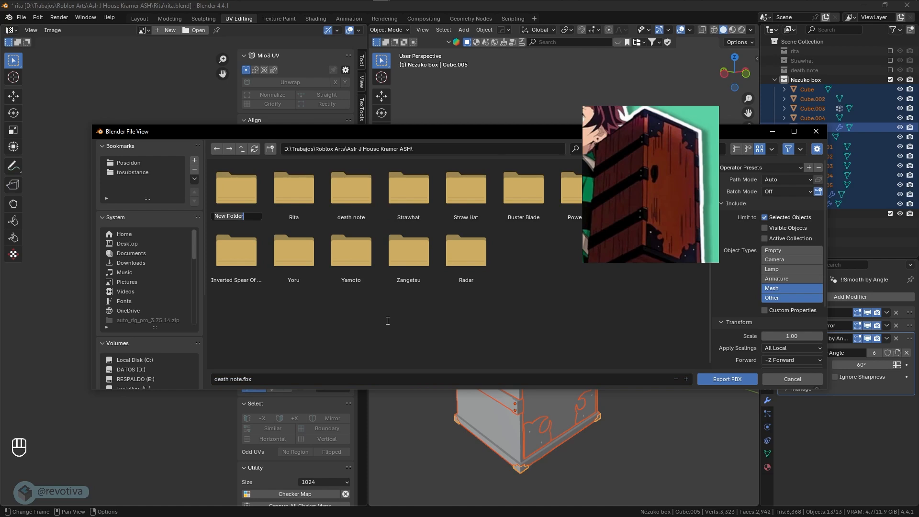
pyautogui.write('Nesuko')
pyautogui.press('Return')
pyautogui.doubleClick(249, 207)
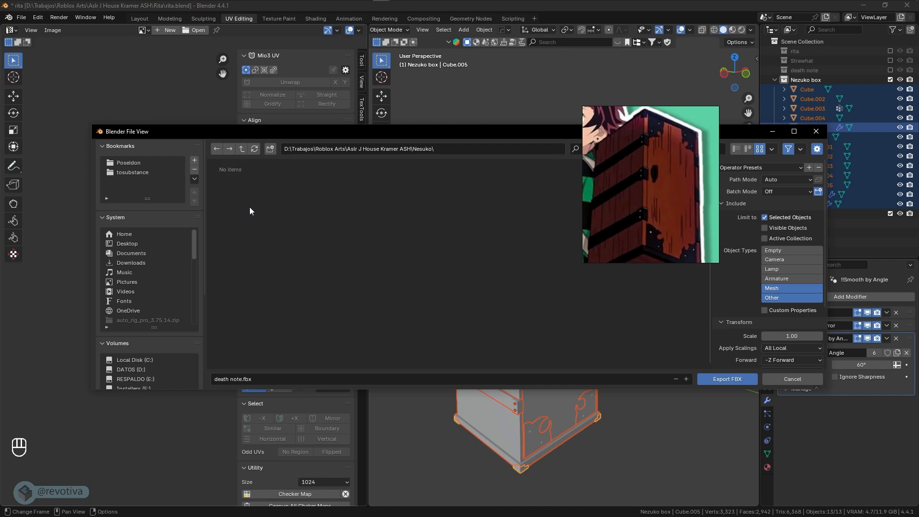
# Name the file nesuko.fbx and export it into the Nesuko folder
pyautogui.click(286, 379)
pyautogui.write('nesuko')
pyautogui.click(448, 150)
pyautogui.click(449, 150)
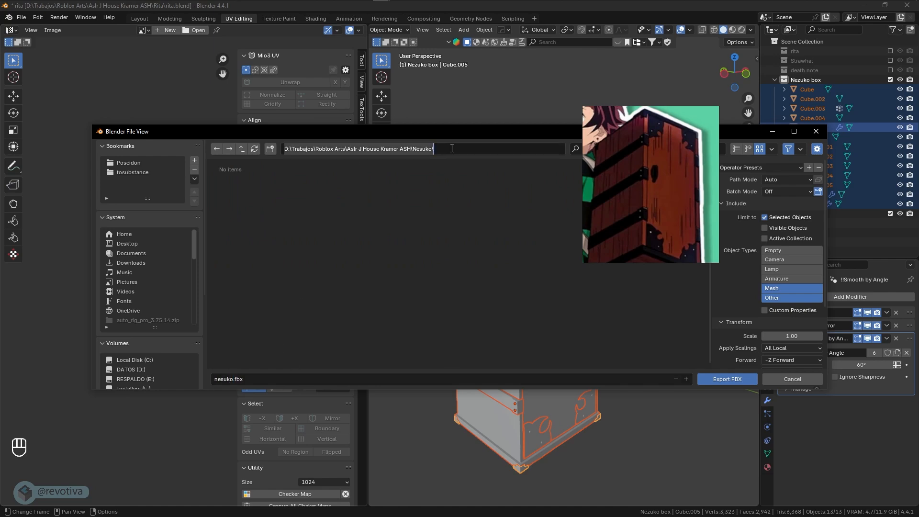
pyautogui.click(724, 378)
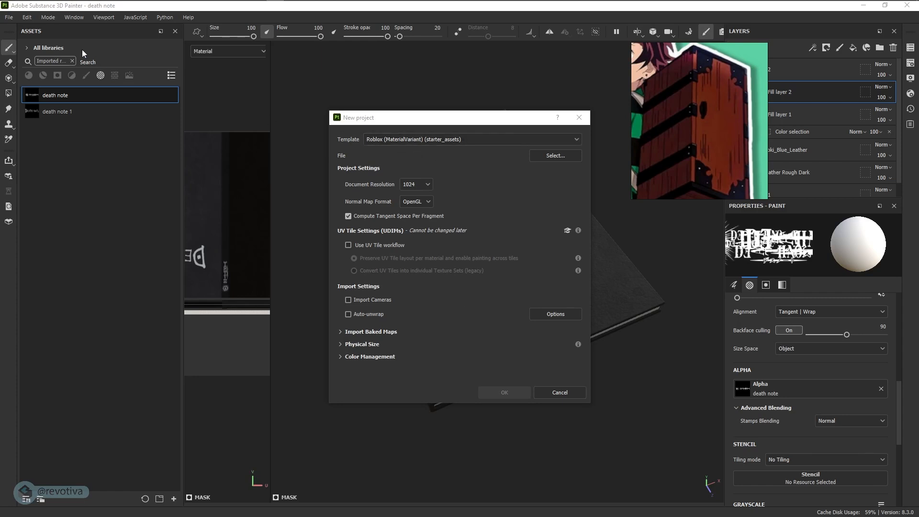
# Choose nesuko.fbx from the Nesuko folder as the mesh and create the Roblox-template project
pyautogui.click(548, 156)
pyautogui.moveTo(451, 135); pyautogui.dragTo(247, 94)
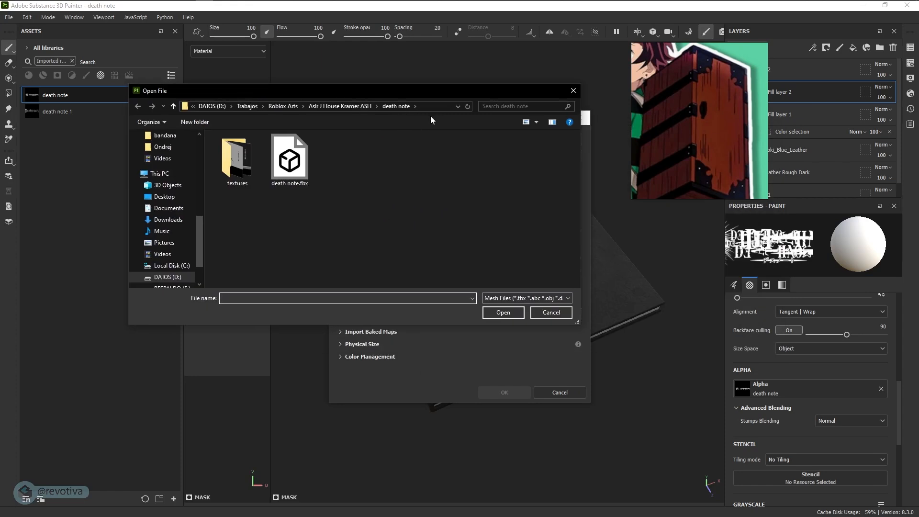
pyautogui.click(431, 108)
pyautogui.press('Return')
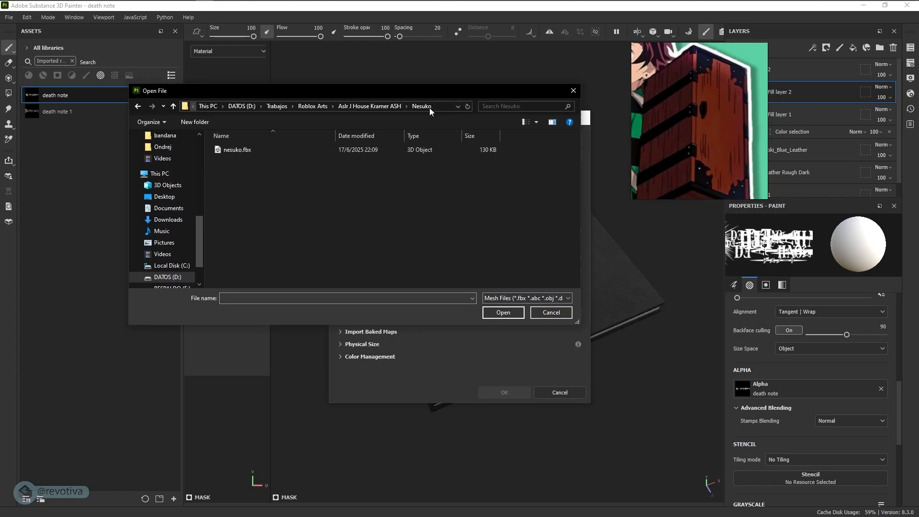
pyautogui.click(251, 149)
pyautogui.click(498, 311)
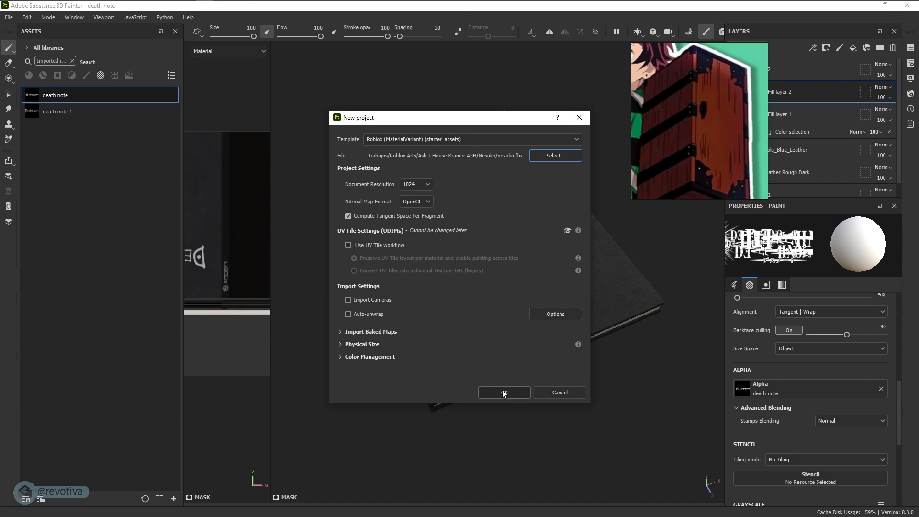
pyautogui.click(505, 393)
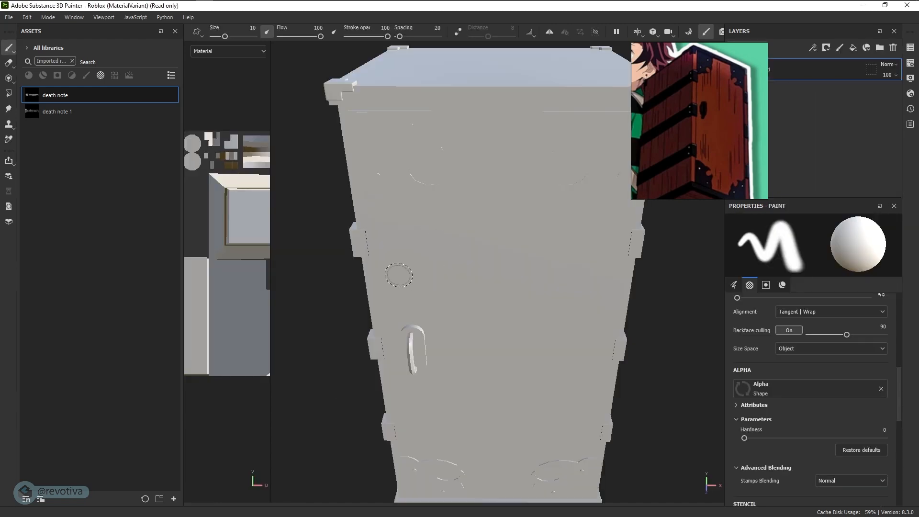
# Orbit the loaded box, move the reference image aside, and enter Baking mode
pyautogui.keyDown('alt'); pyautogui.moveTo(399, 274); pyautogui.dragTo(454, 271); pyautogui.keyUp('alt')
pyautogui.moveTo(700, 81); pyautogui.dragTo(763, 110, button='right')
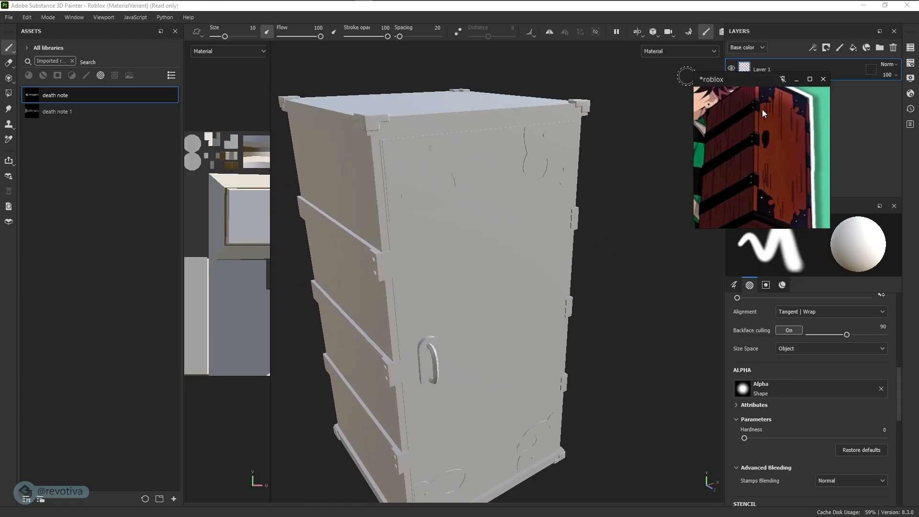
pyautogui.click(689, 31)
# Set ID Color Source to Mesh ID / Polygroup, bake the selected mesh maps, and inspect the box
pyautogui.moveTo(854, 206); pyautogui.dragTo(0, 302, button='right')
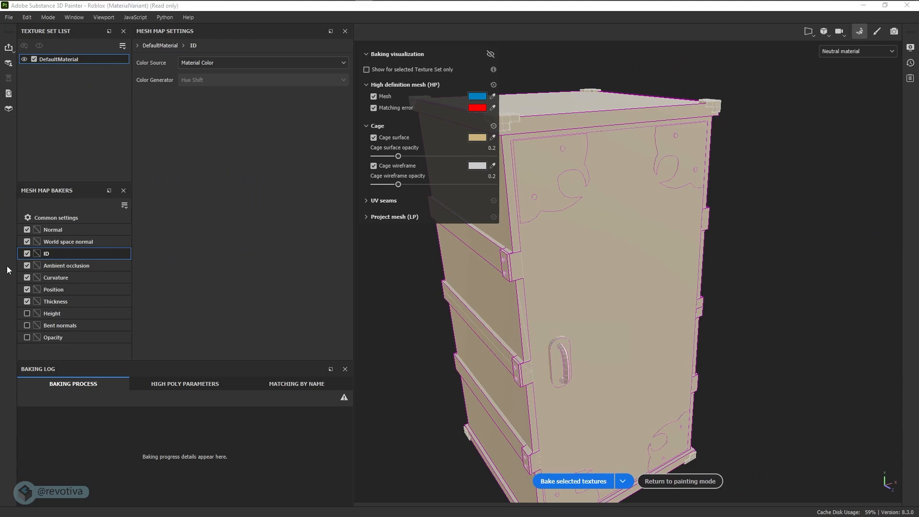
pyautogui.click(200, 63)
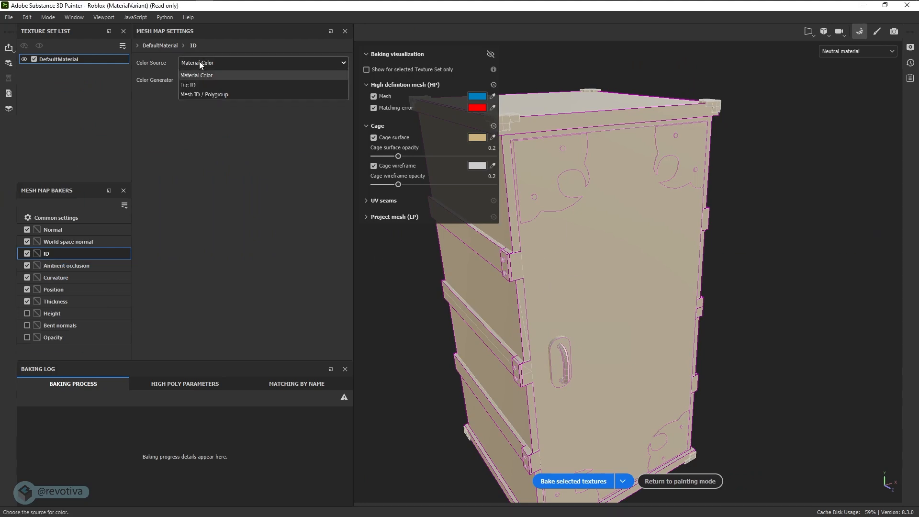
pyautogui.click(192, 95)
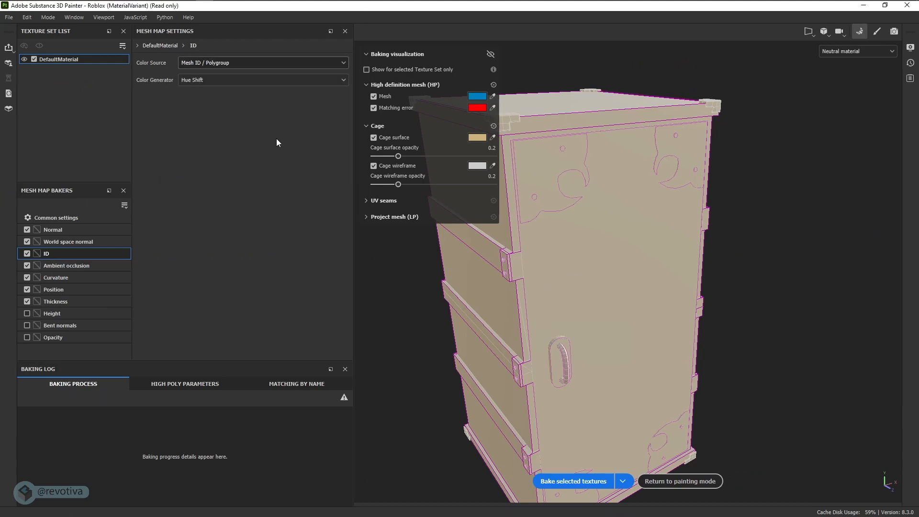
pyautogui.click(579, 489)
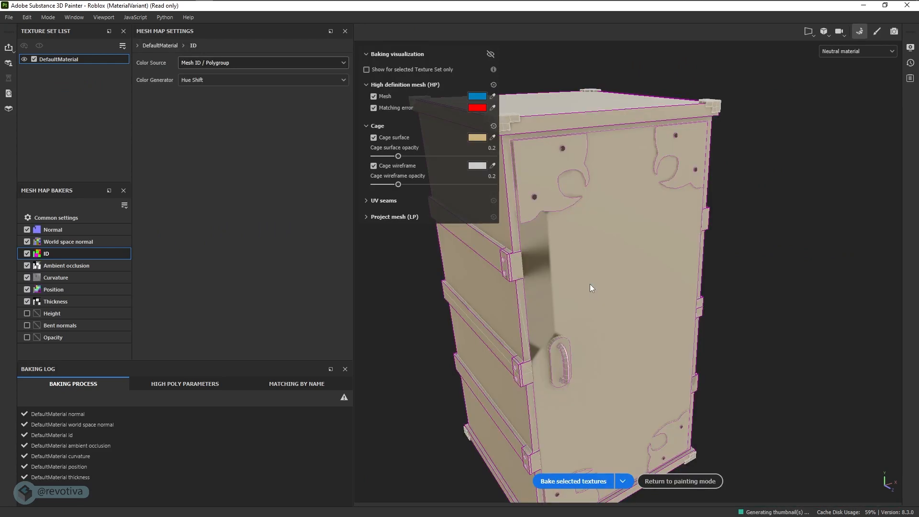
pyautogui.keyDown('alt'); pyautogui.moveTo(659, 351); pyautogui.dragTo(691, 316); pyautogui.keyUp('alt')
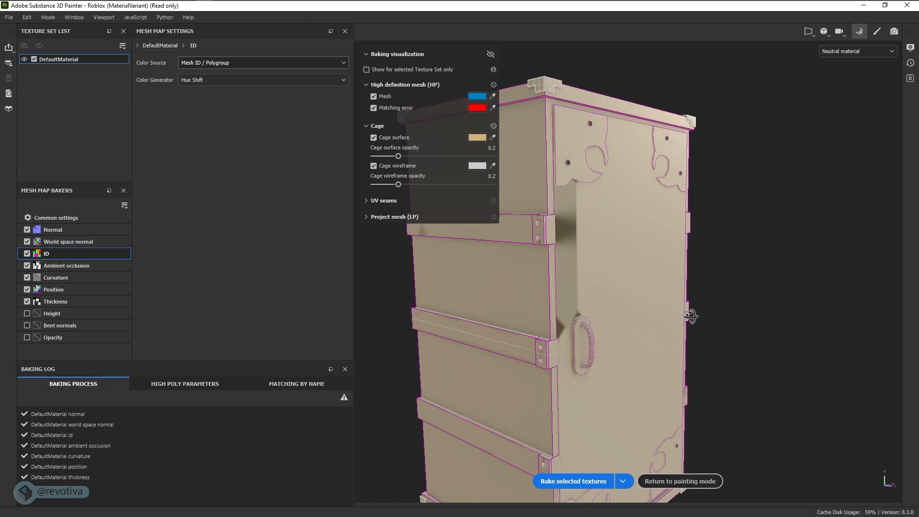
pyautogui.keyDown('alt'); pyautogui.moveTo(707, 313); pyautogui.dragTo(548, 341, button='right'); pyautogui.keyUp('alt')
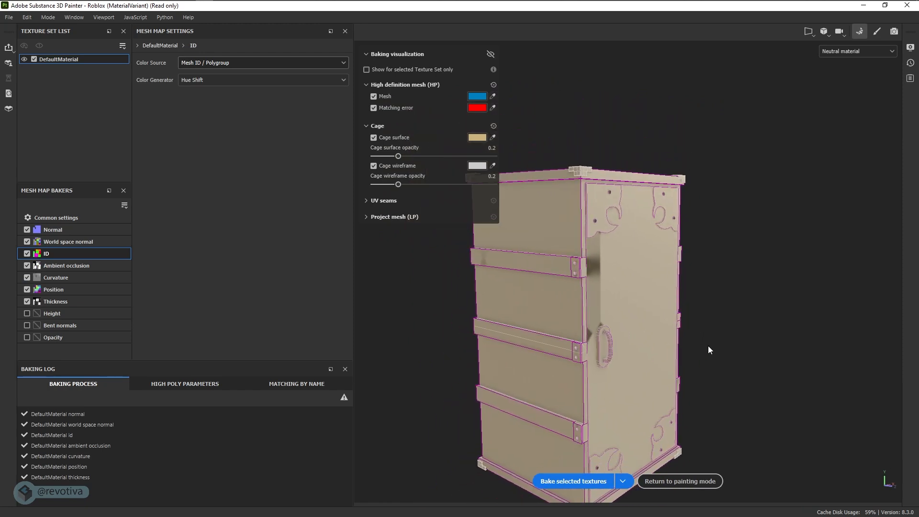
pyautogui.moveTo(709, 350)
pyautogui.keyDown('alt'); pyautogui.mouseDown()
pyautogui.moveTo(492, 339)
pyautogui.moveTo(455, 306)
pyautogui.moveTo(464, 298)
pyautogui.moveTo(728, 327)
pyautogui.moveTo(744, 272)
pyautogui.moveTo(713, 316)
pyautogui.moveTo(633, 332)
pyautogui.moveTo(658, 331)
pyautogui.mouseUp(); pyautogui.keyUp('alt')
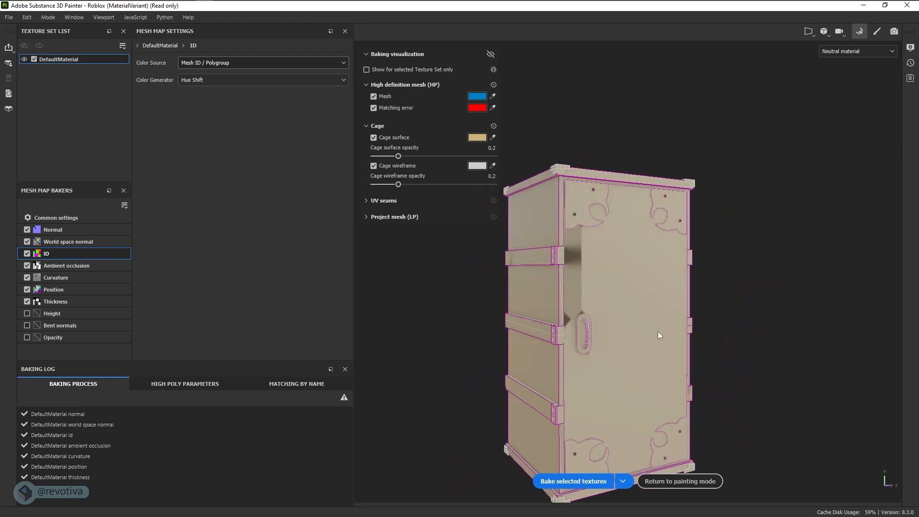
# Return to painting mode and widen the 2D UV view beside the model
pyautogui.click(670, 482)
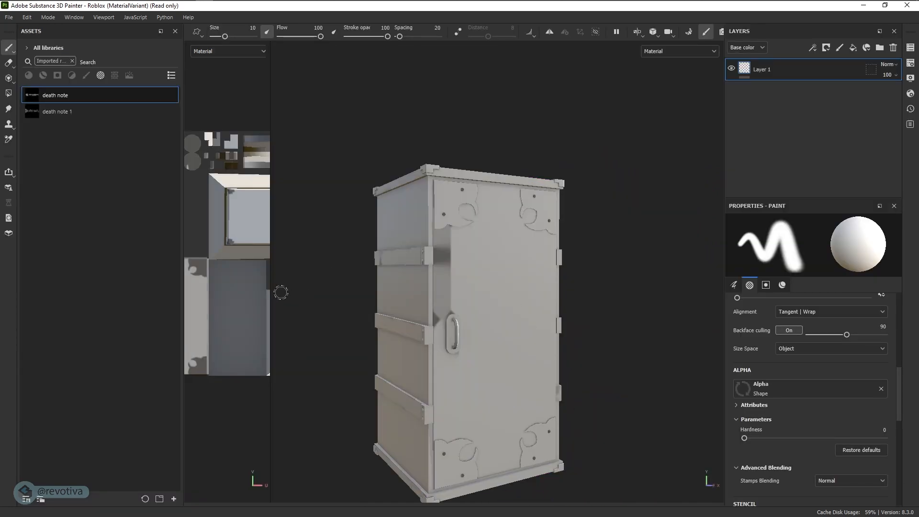
pyautogui.moveTo(270, 297); pyautogui.dragTo(447, 301)
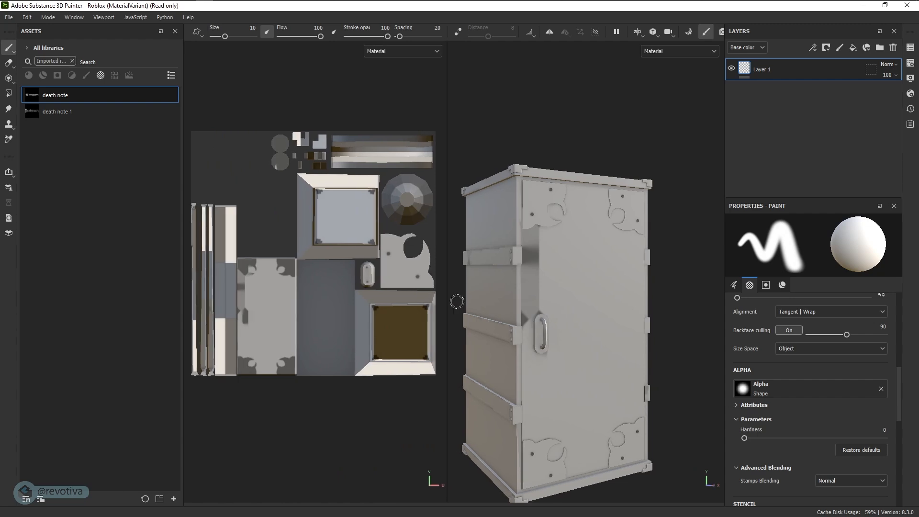
pyautogui.keyDown('alt'); pyautogui.moveTo(522, 309); pyautogui.dragTo(653, 310, button='right'); pyautogui.keyUp('alt')
pyautogui.keyDown('alt'); pyautogui.moveTo(652, 312); pyautogui.dragTo(643, 329); pyautogui.keyUp('alt')
pyautogui.press('super+Tab')
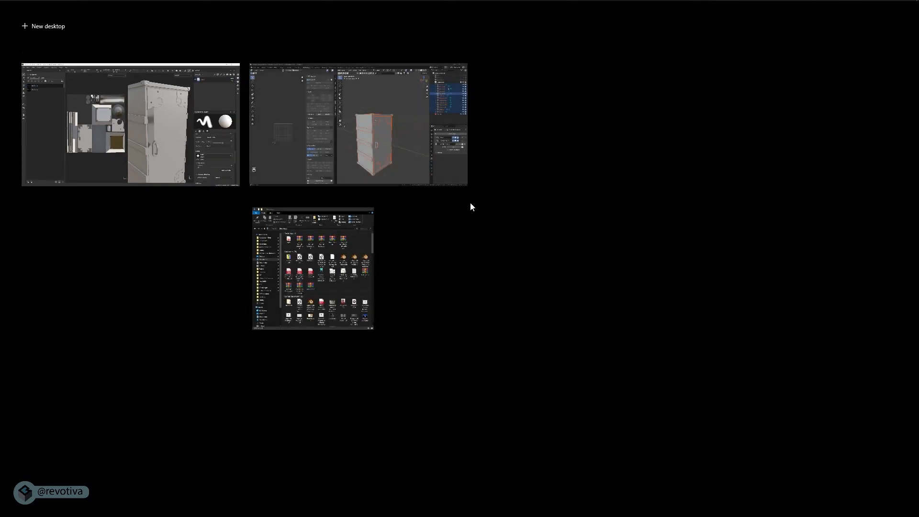
pyautogui.click(426, 163)
pyautogui.scroll(5, 555, 323)
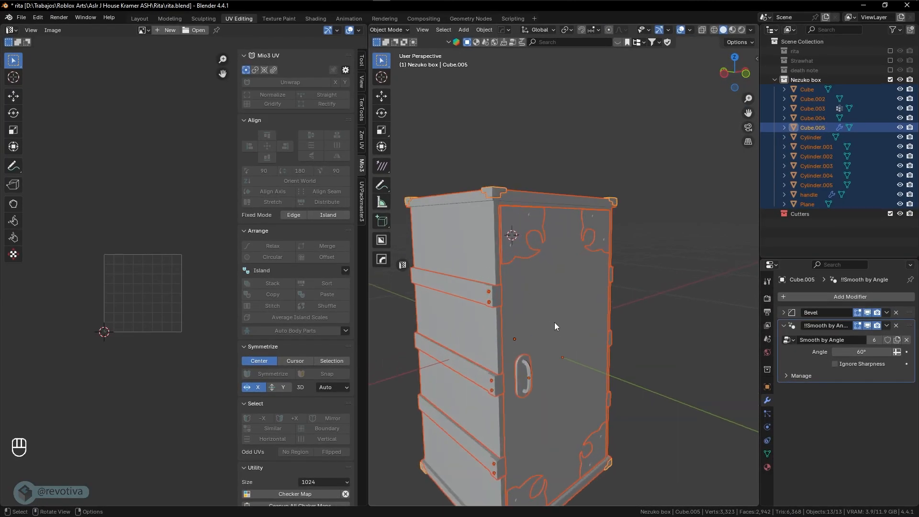
pyautogui.click(527, 330)
pyautogui.press('Tab')
pyautogui.click(594, 330)
pyautogui.scroll(10, 132, 312)
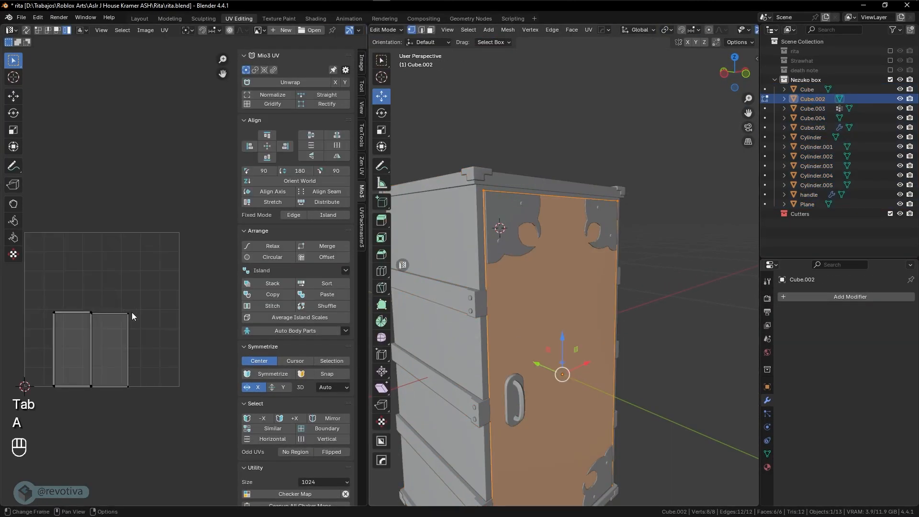
pyautogui.scroll(-1, 124, 307)
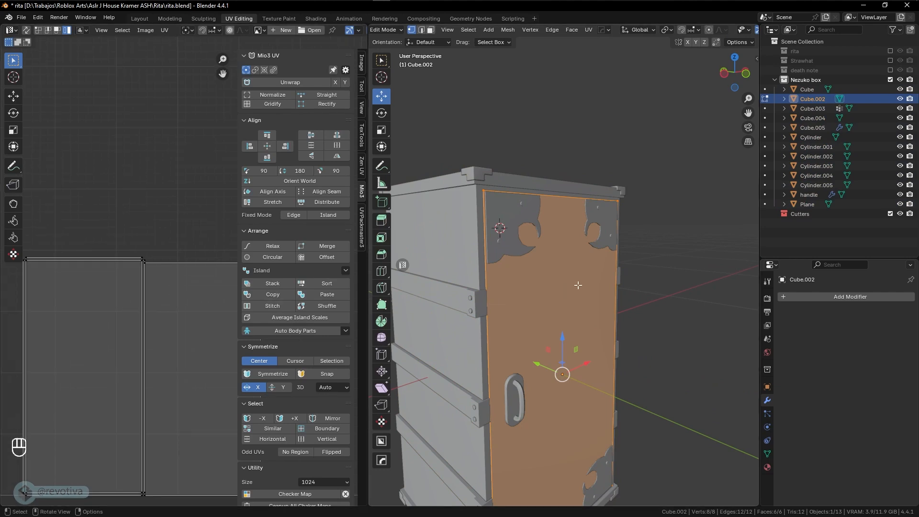
pyautogui.press('Tab')
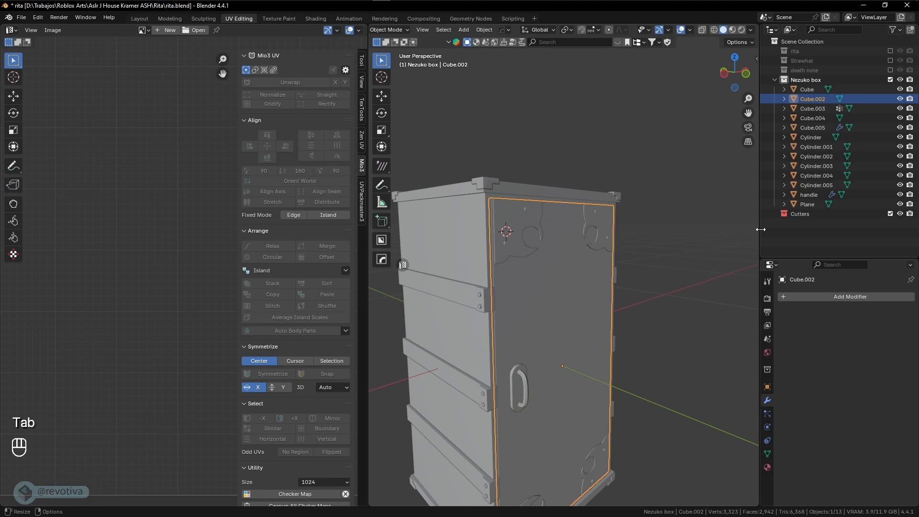
pyautogui.click(819, 195)
pyautogui.keyDown('shift'); pyautogui.moveTo(670, 307); pyautogui.dragTo(666, 259, button='middle'); pyautogui.keyUp('shift')
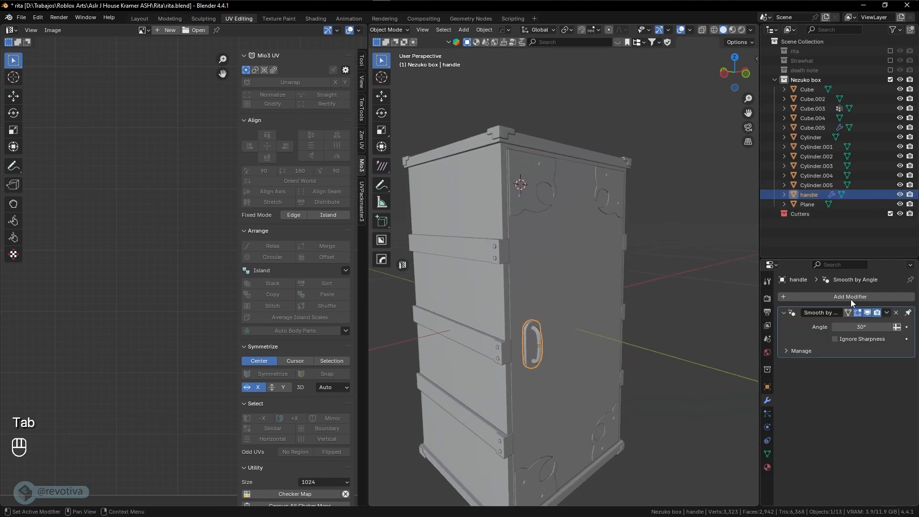
pyautogui.click(897, 313)
pyautogui.hotkey('ctrl', 'z')
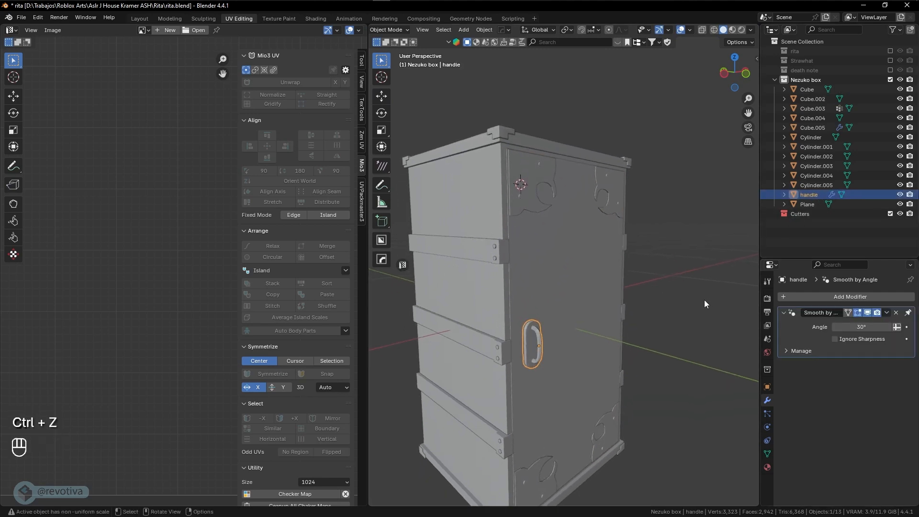
pyautogui.click(575, 264)
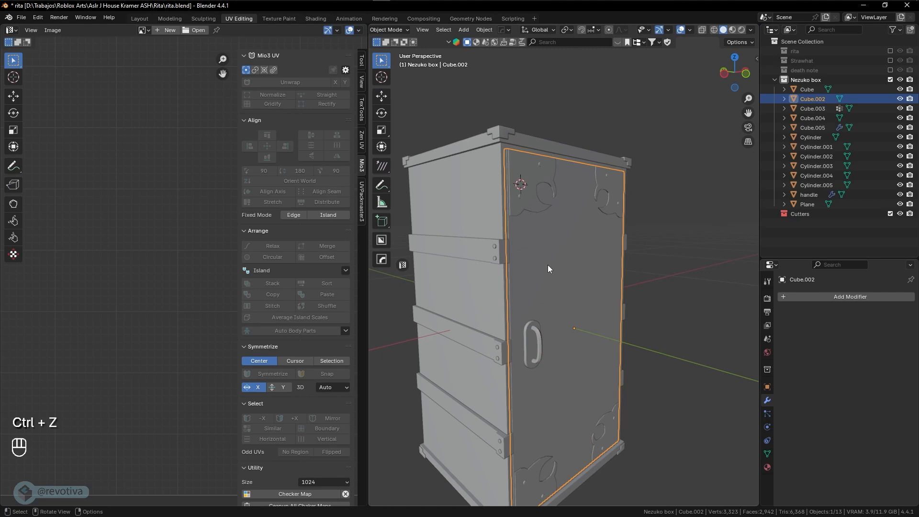
pyautogui.moveTo(550, 266); pyautogui.dragTo(579, 273, button='middle')
pyautogui.press('Tab')
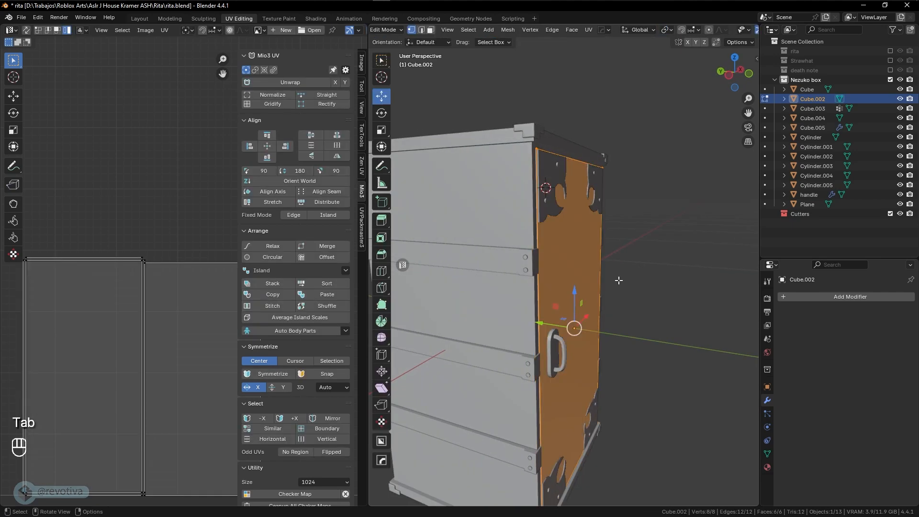
pyautogui.press('g')
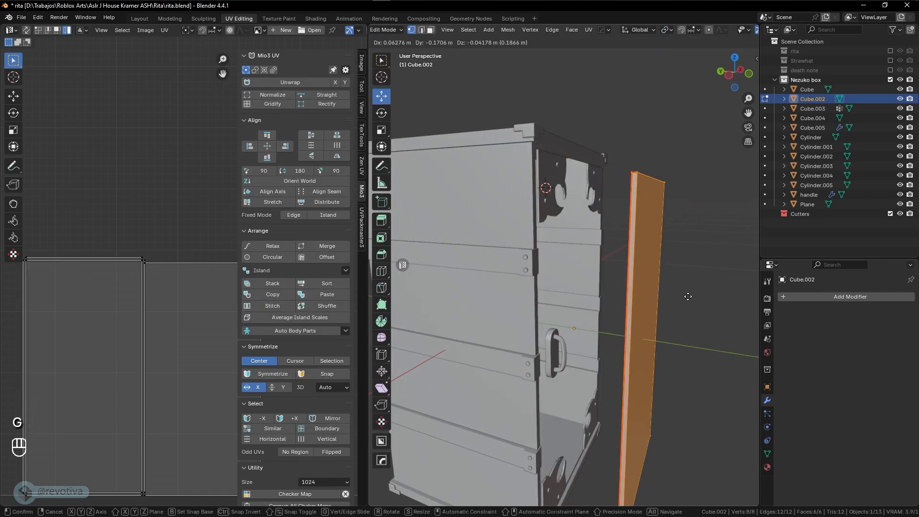
pyautogui.rightClick(688, 296)
pyautogui.moveTo(688, 297); pyautogui.dragTo(610, 313, button='middle')
pyautogui.press('Tab')
pyautogui.press('g')
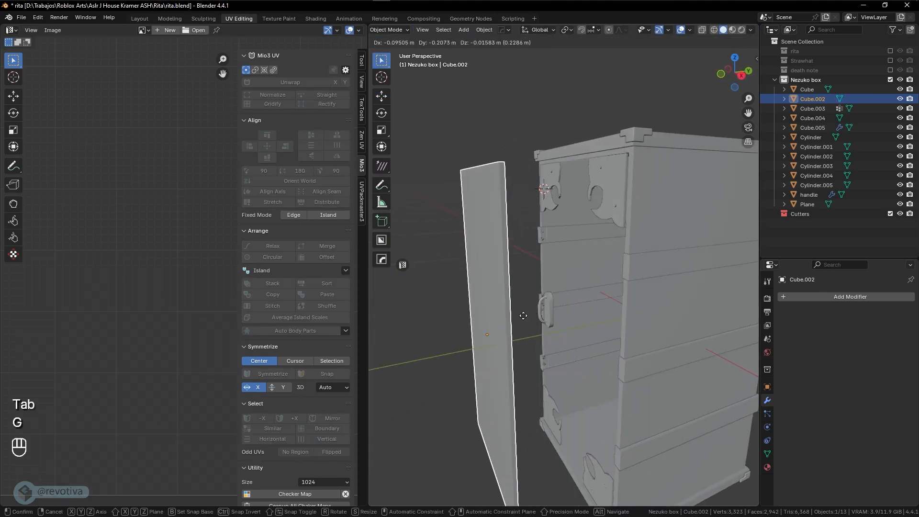
pyautogui.rightClick(524, 315)
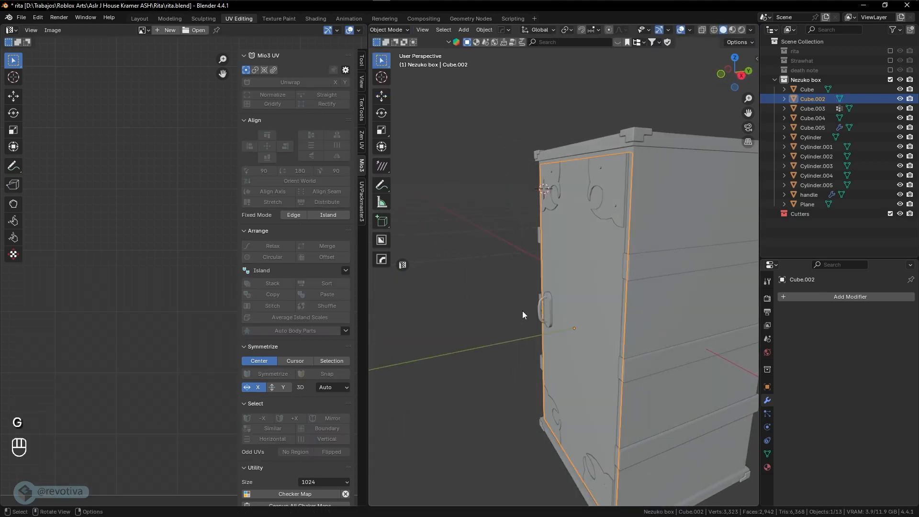
pyautogui.press('KP_Divide')
pyautogui.moveTo(643, 296); pyautogui.dragTo(508, 310, button='middle')
# Delete one face from the door panel's mesh
pyautogui.press('Tab')
pyautogui.click(570, 306)
pyautogui.press('x')
pyautogui.click(504, 311)
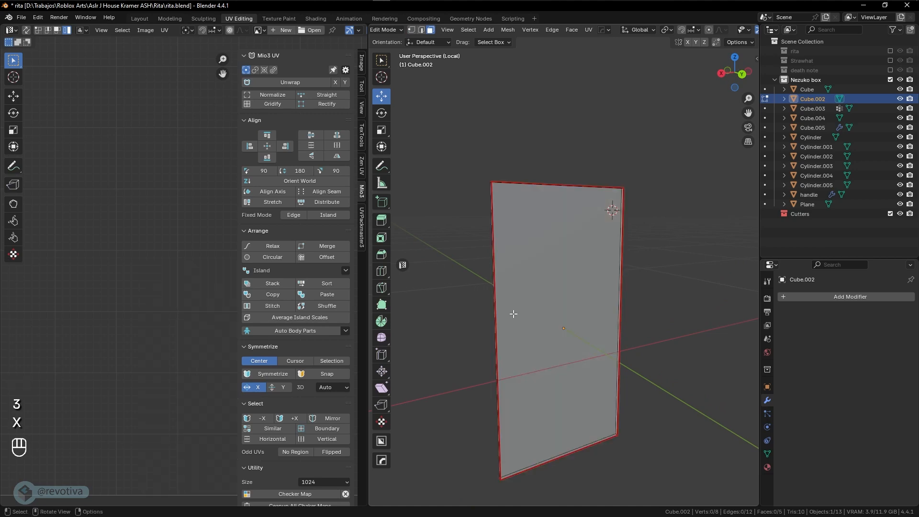
pyautogui.press('Tab')
# Leave Local View and edit all box pieces together in Edit Mode
pyautogui.moveTo(565, 327); pyautogui.dragTo(631, 321, button='middle')
pyautogui.press('Tab')
pyautogui.press('a')
pyautogui.scroll(-4, 631, 322)
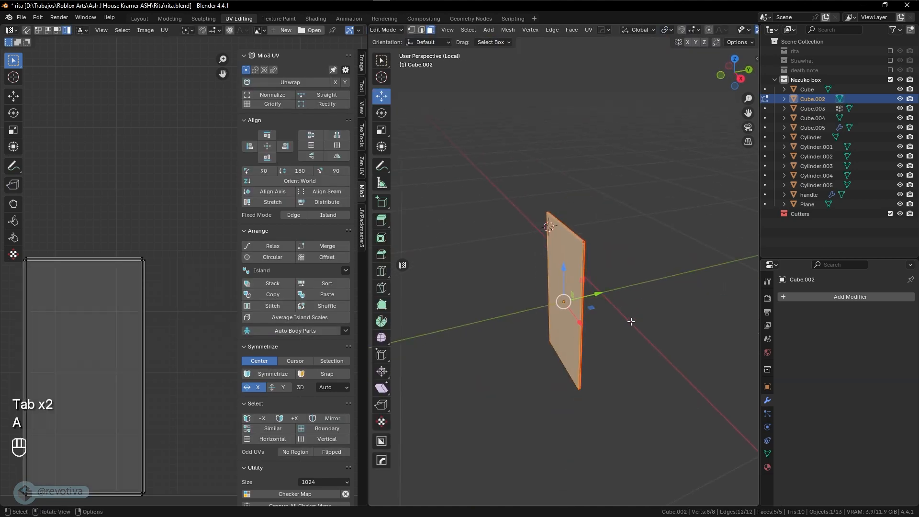
pyautogui.press('KP_Divide')
pyautogui.press('Tab')
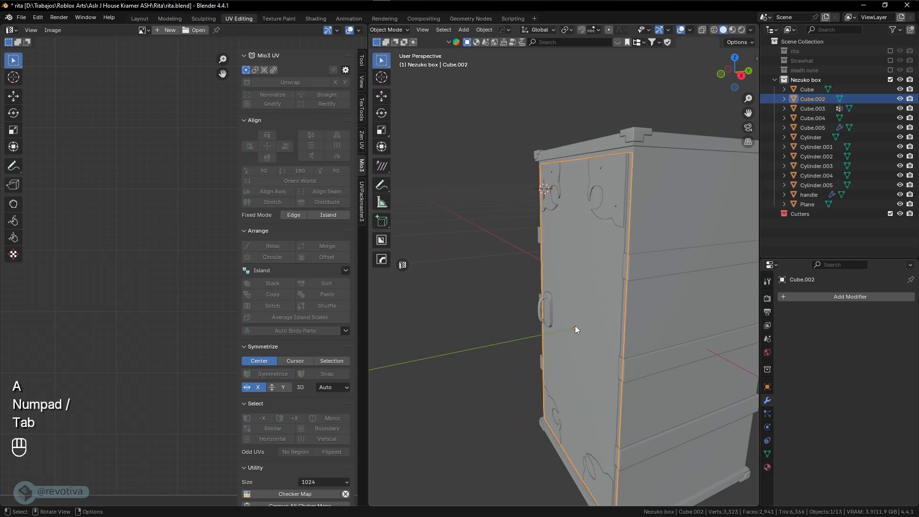
pyautogui.press('Tab')
pyautogui.press('a')
pyautogui.press('Tab')
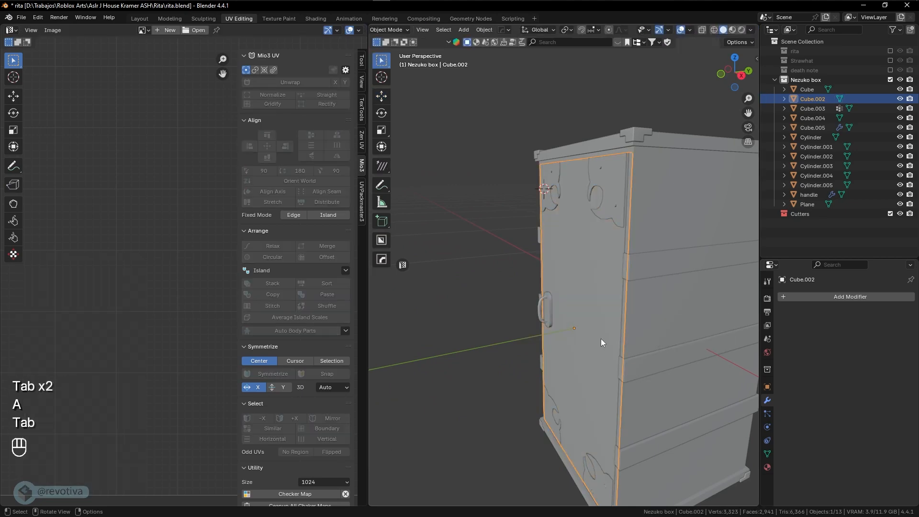
pyautogui.press('a')
pyautogui.press('Tab')
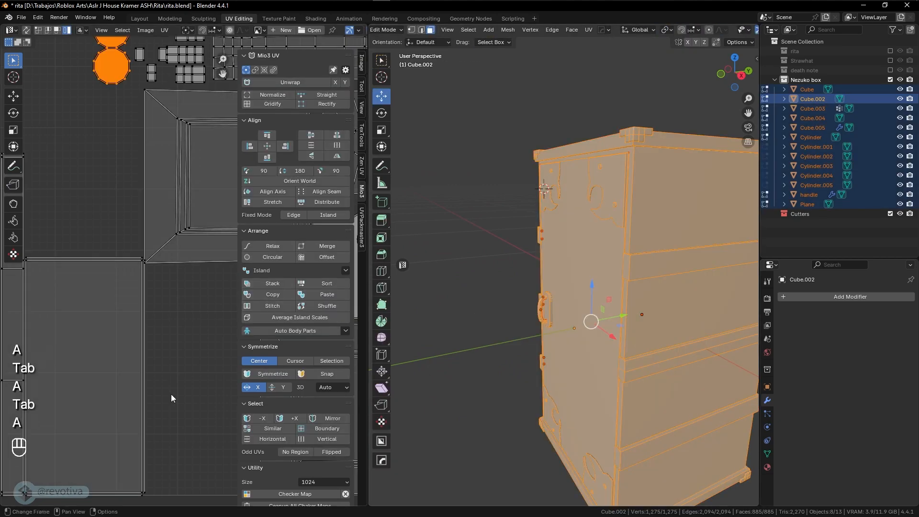
# Select the door's front face region and move its UV island 0.576 down, below the tile
pyautogui.press('a')
pyautogui.click(593, 301)
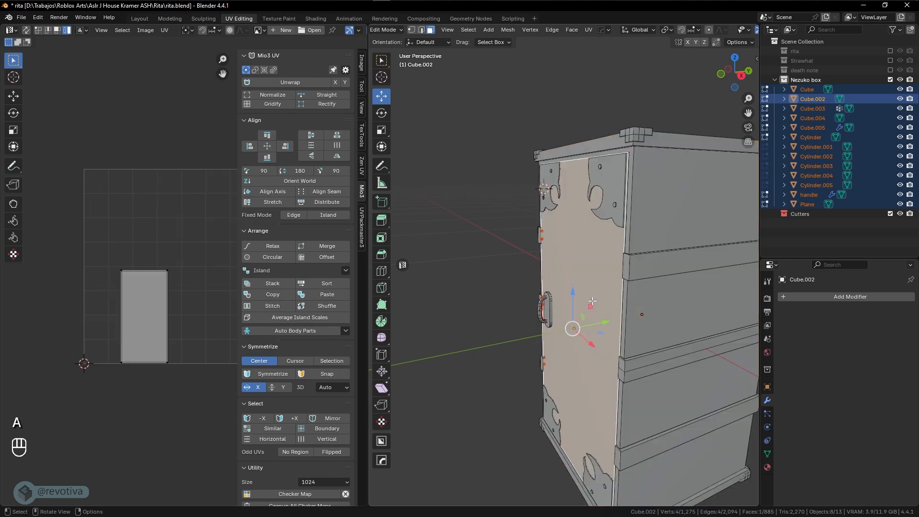
pyautogui.press('ctrl+KP_Add')
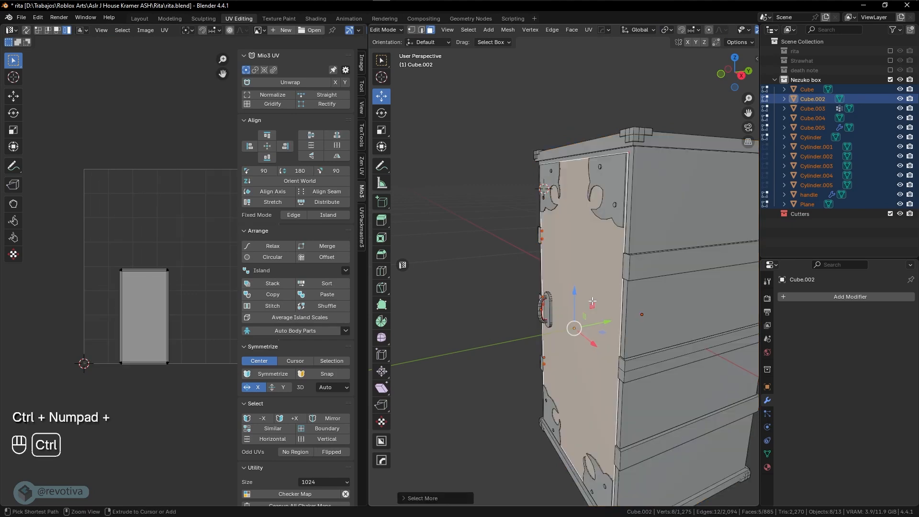
pyautogui.press('ctrl+KP_Add')
pyautogui.press('ctrl+KP_Add')
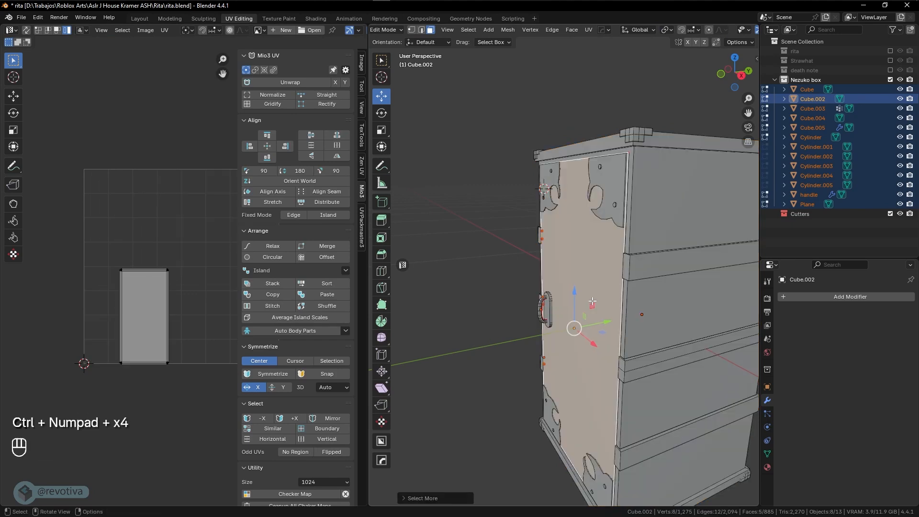
pyautogui.press('a')
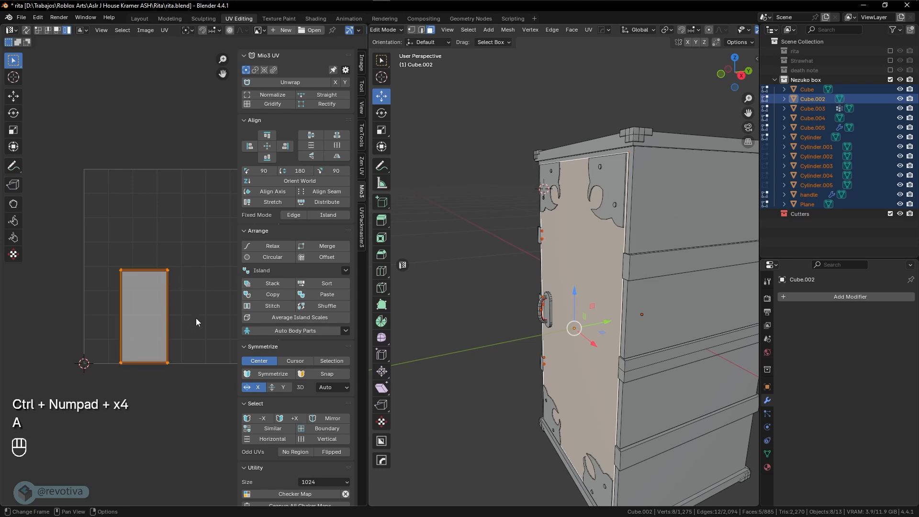
pyautogui.press('g')
pyautogui.click(205, 404)
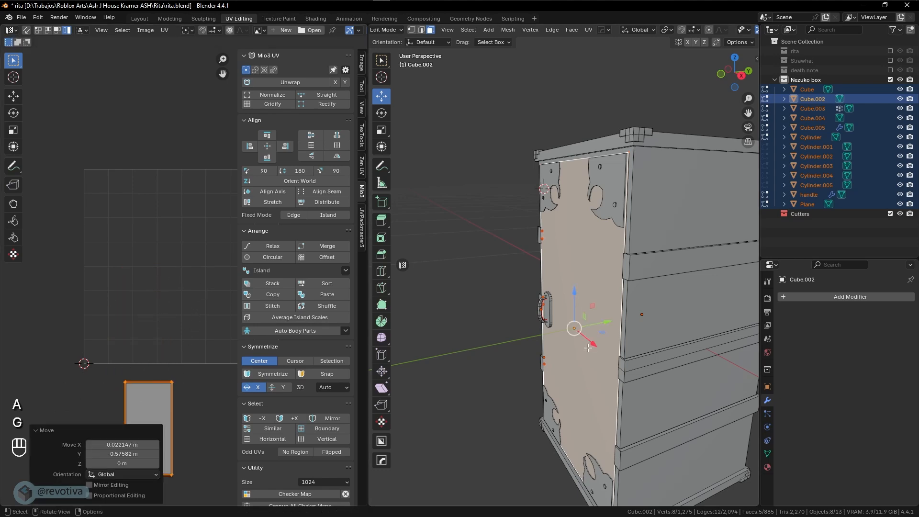
# Move the door's rectangle island back into the tile and shift the circle islands lower right
pyautogui.press('a')
pyautogui.moveTo(191, 418)
pyautogui.keyDown('shift'); pyautogui.mouseDown(button='middle')
pyautogui.moveTo(113, 419)
pyautogui.moveTo(176, 409)
pyautogui.mouseUp(button='middle'); pyautogui.keyUp('shift')
pyautogui.click(97, 414)
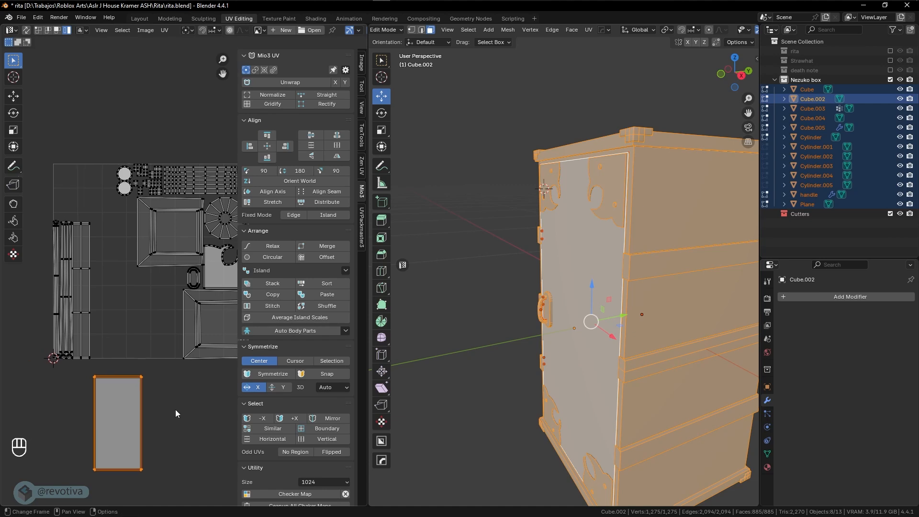
pyautogui.press('g')
pyautogui.click(184, 316)
pyautogui.keyDown('shift'); pyautogui.moveTo(184, 321); pyautogui.dragTo(151, 316, button='middle'); pyautogui.keyUp('shift')
pyautogui.click(104, 168)
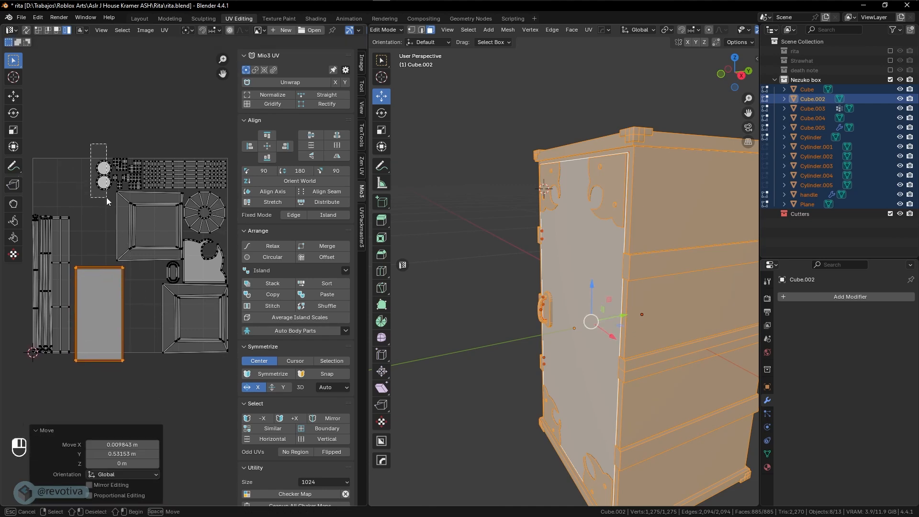
pyautogui.press('g')
pyautogui.click(145, 302)
# Place the square island in the top-left corner, shrunk to 0.898
pyautogui.click(141, 225)
pyautogui.press('g')
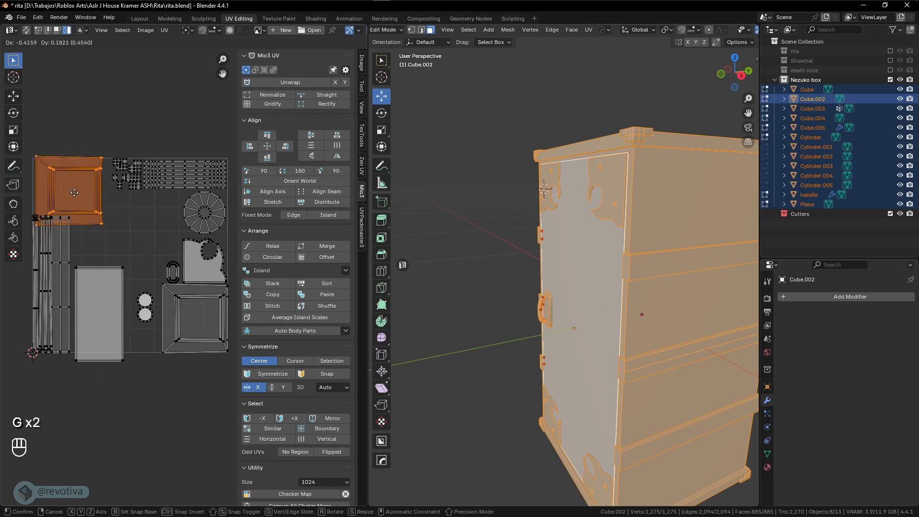
pyautogui.click(73, 194)
pyautogui.keyDown('shift'); pyautogui.click(202, 327); pyautogui.keyUp('shift')
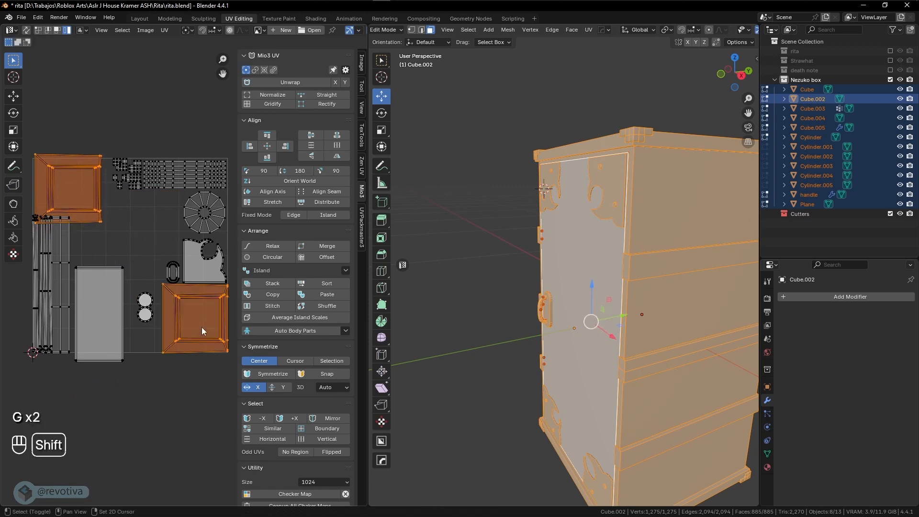
pyautogui.press('s')
pyautogui.click(188, 349)
pyautogui.click(84, 199)
pyautogui.press('g')
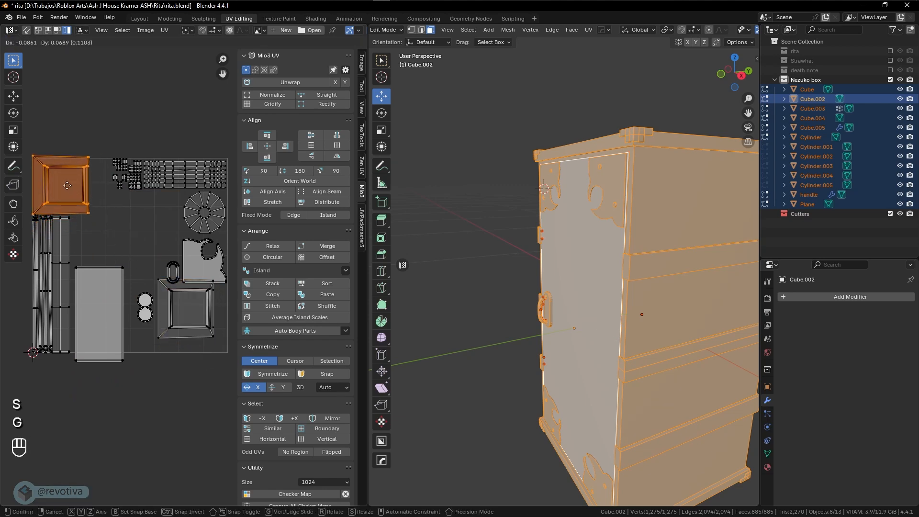
pyautogui.click(71, 187)
pyautogui.press('s')
pyautogui.click(120, 208)
pyautogui.press('g')
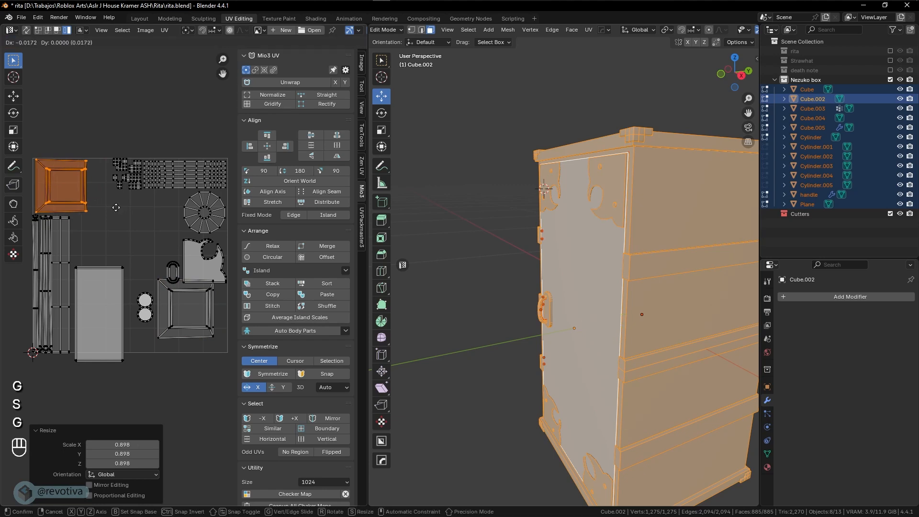
pyautogui.click(115, 207)
# Push the lower-right square to the edge and enlarge the tall island to 1.399
pyautogui.click(189, 321)
pyautogui.press('g')
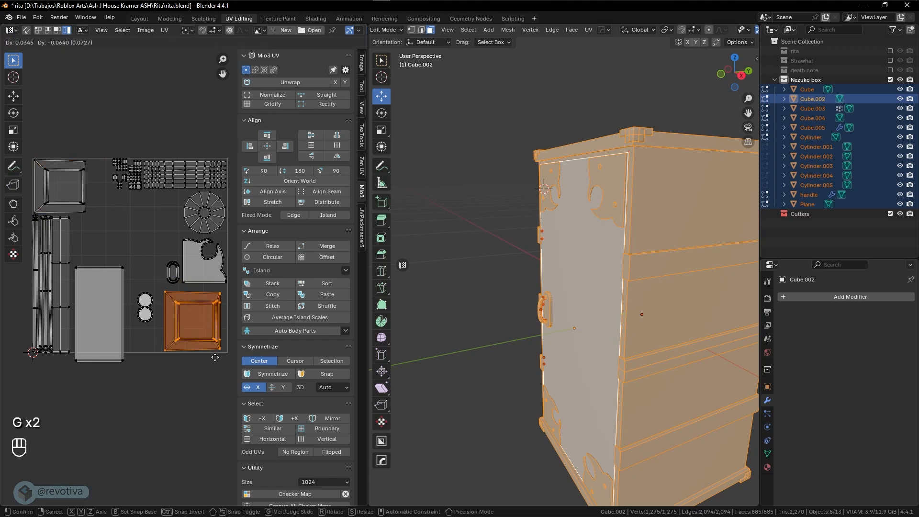
pyautogui.click(221, 353)
pyautogui.click(145, 309)
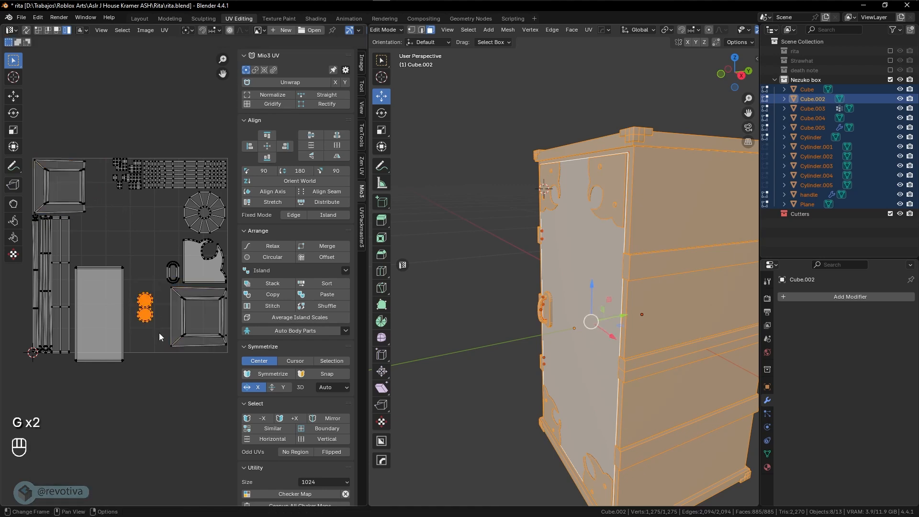
pyautogui.press('g')
pyautogui.click(160, 341)
pyautogui.click(119, 335)
pyautogui.press('s')
pyautogui.click(154, 343)
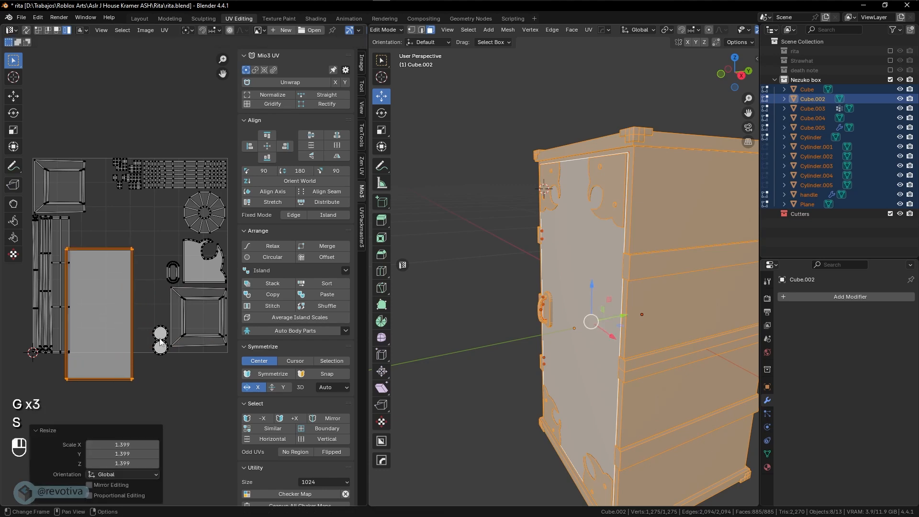
pyautogui.press('g')
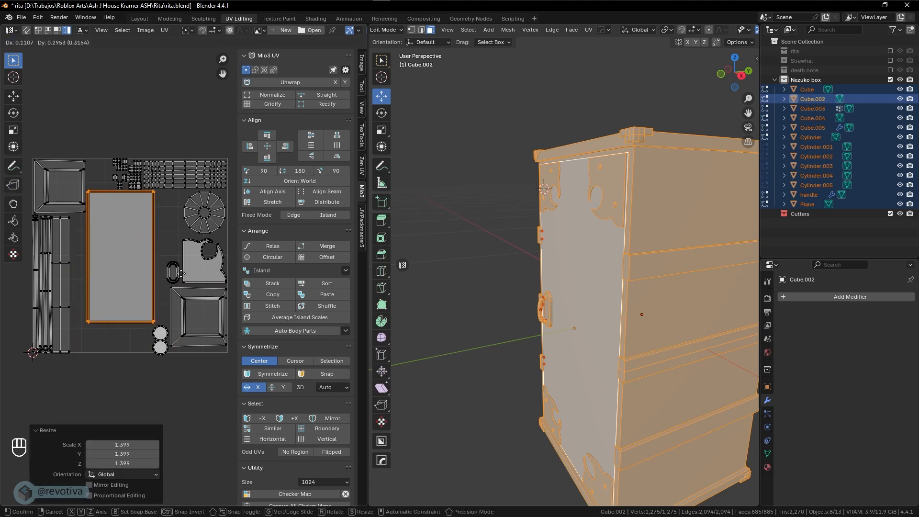
pyautogui.click(169, 104)
# Shift both strip islands right and move the two circle islands down-right
pyautogui.click(39, 327)
pyautogui.press('g')
pyautogui.rightClick(72, 323)
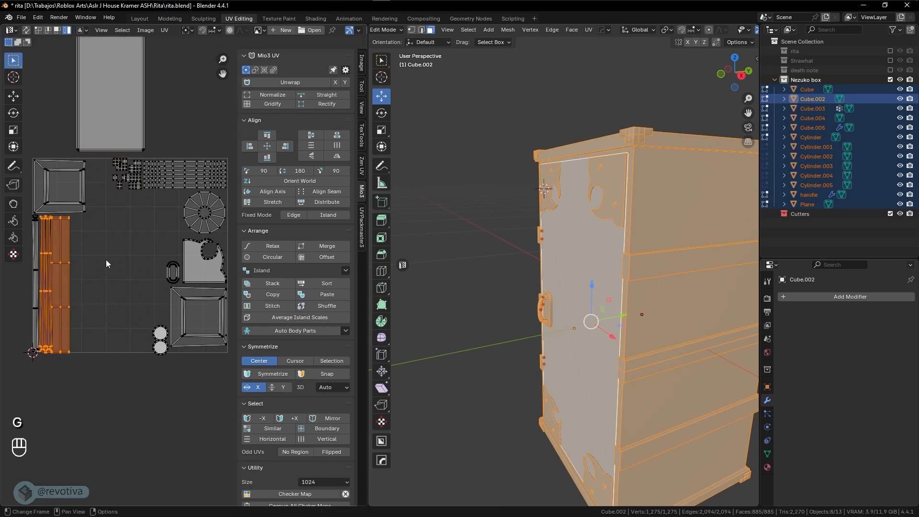
pyautogui.moveTo(106, 260); pyautogui.dragTo(26, 327)
pyautogui.press('g')
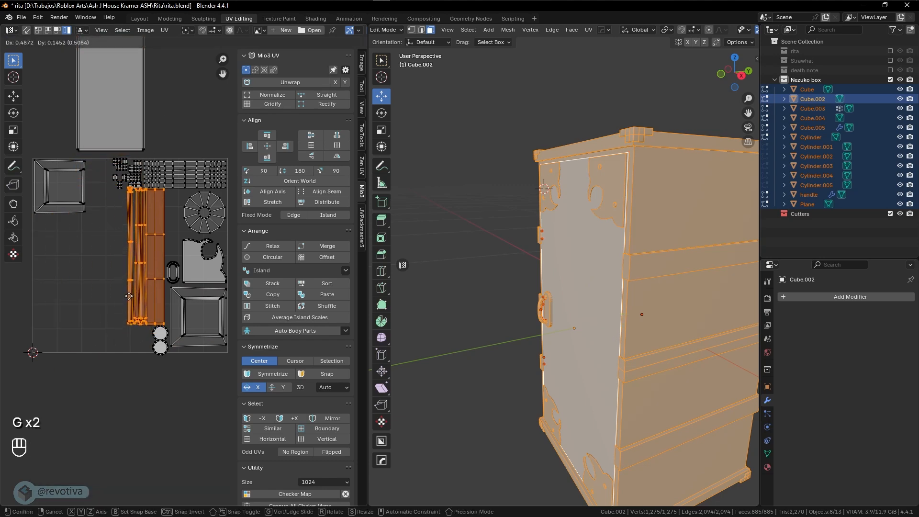
pyautogui.click(124, 322)
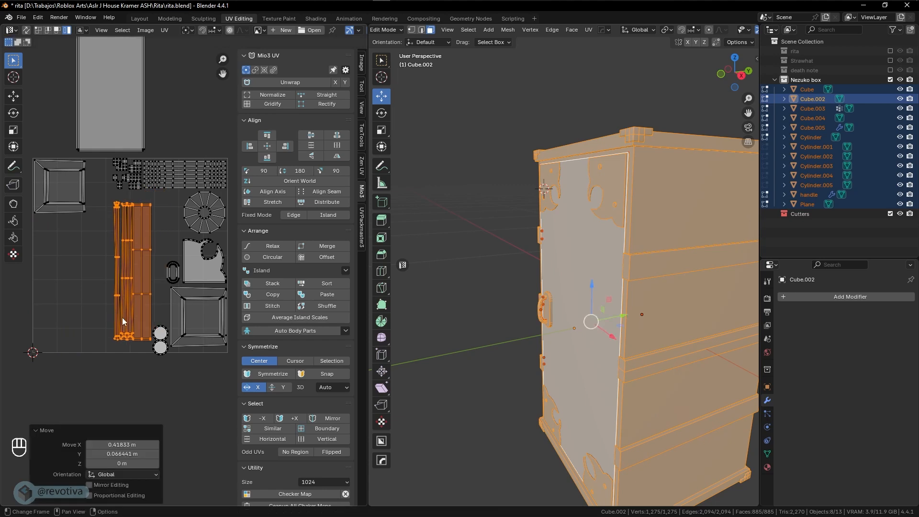
pyautogui.click(157, 336)
pyautogui.keyDown('shift'); pyautogui.click(160, 352); pyautogui.keyUp('shift')
pyautogui.press('g')
pyautogui.rightClick(148, 354)
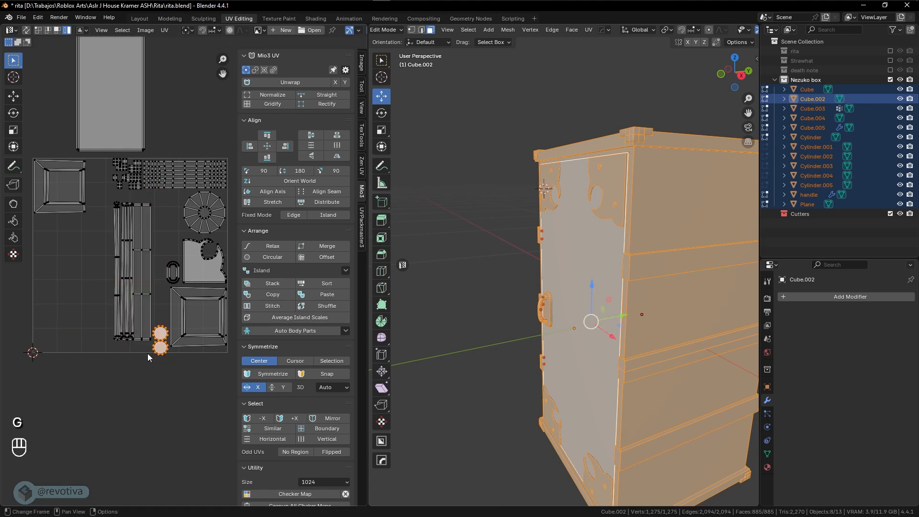
pyautogui.moveTo(158, 310); pyautogui.dragTo(164, 362)
pyautogui.press('g')
pyautogui.click(181, 390)
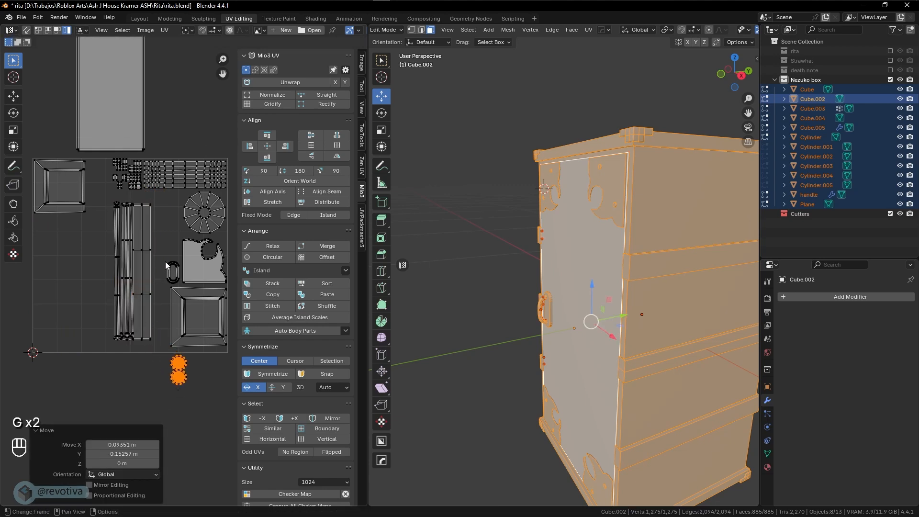
# Reposition the oval and long strip, set circles beside the oval, and tall rectangle lower left
pyautogui.click(172, 272)
pyautogui.press('g')
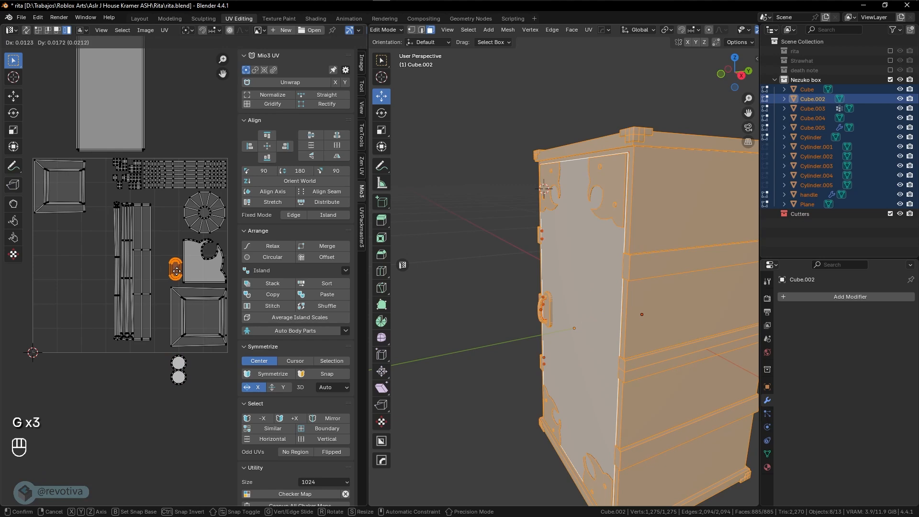
pyautogui.click(170, 273)
pyautogui.click(145, 295)
pyautogui.press('g')
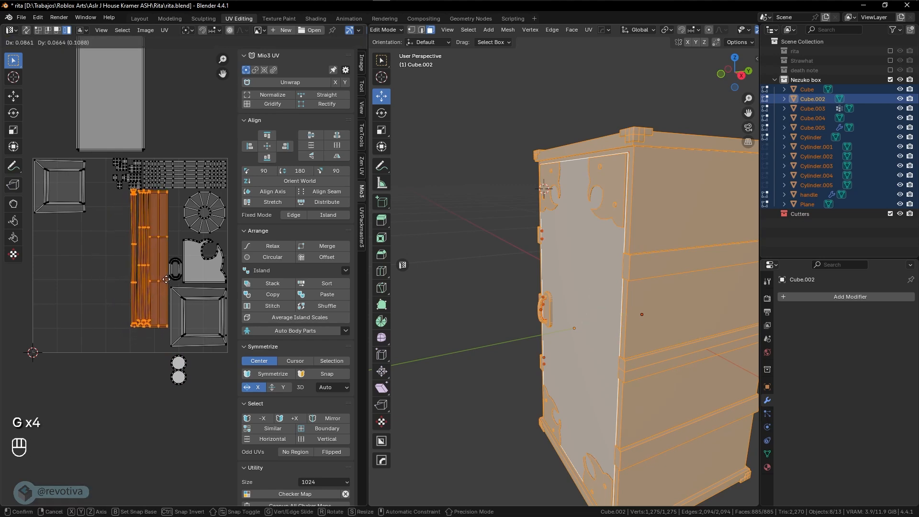
pyautogui.click(166, 278)
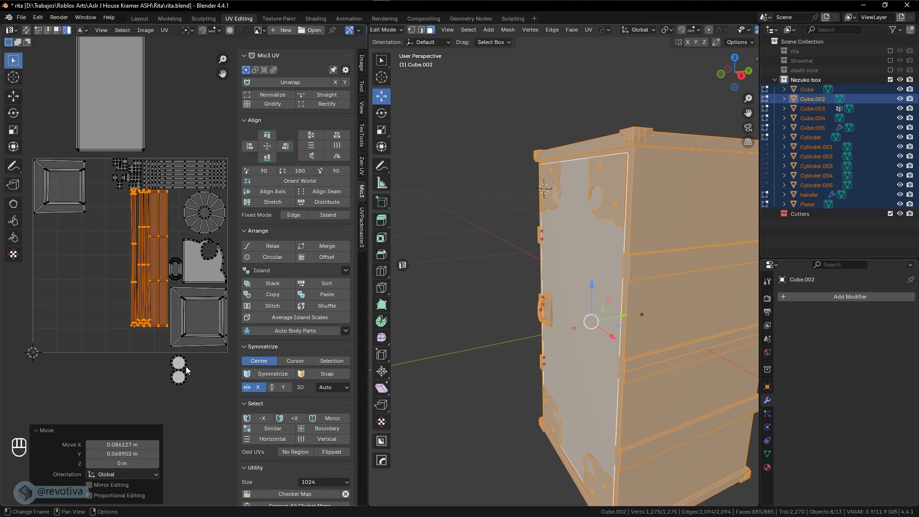
pyautogui.click(186, 367)
pyautogui.press('g')
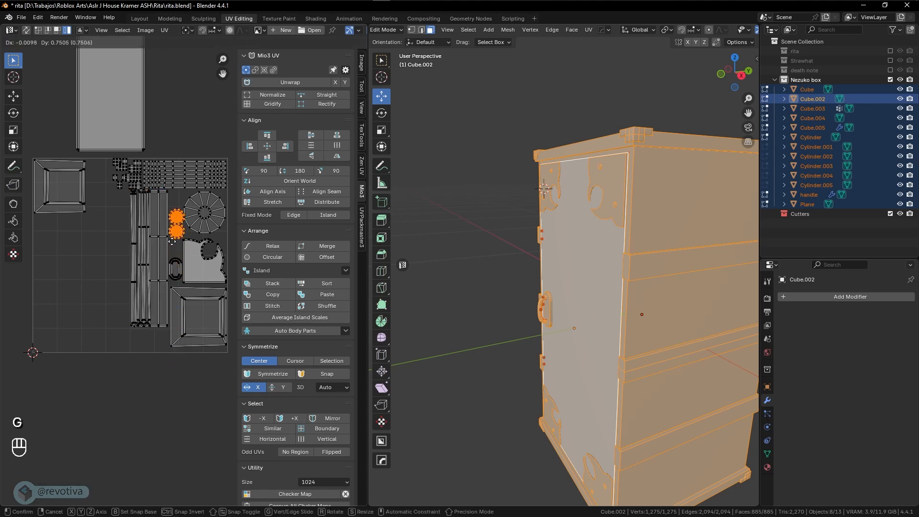
pyautogui.click(171, 241)
pyautogui.click(138, 150)
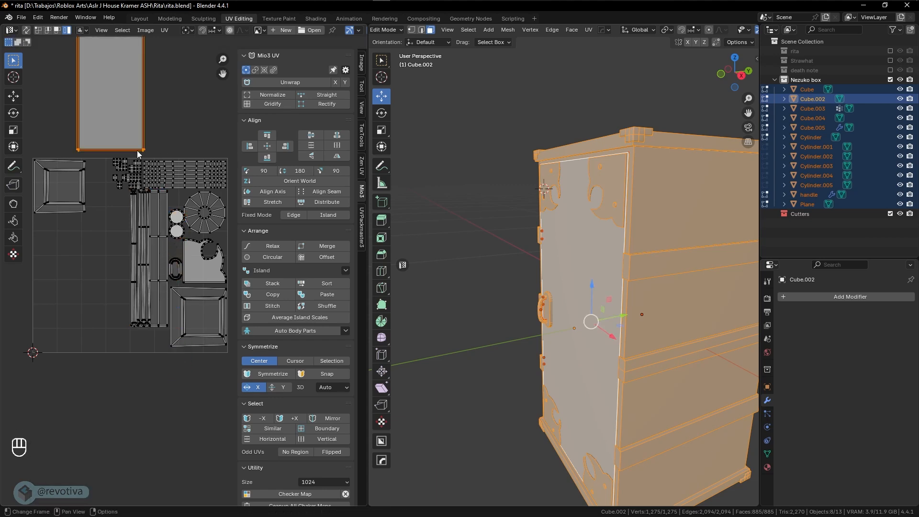
pyautogui.press('g')
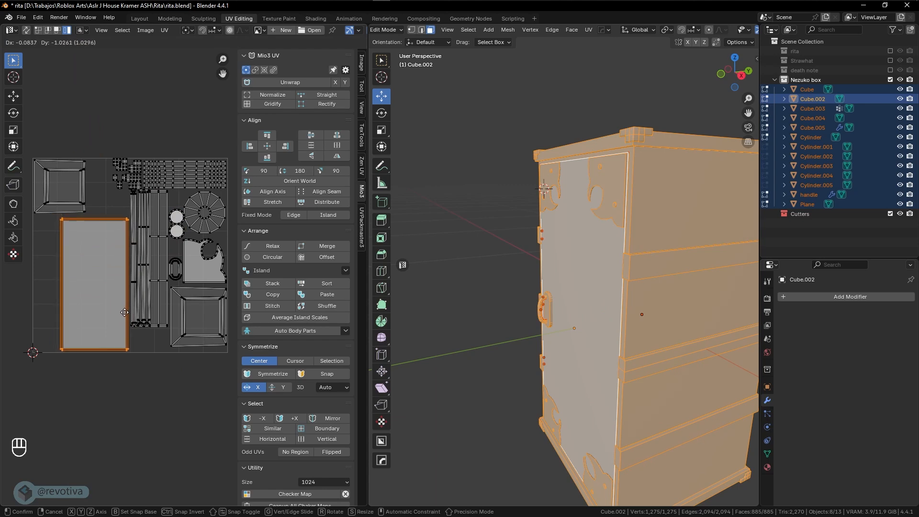
pyautogui.click(125, 311)
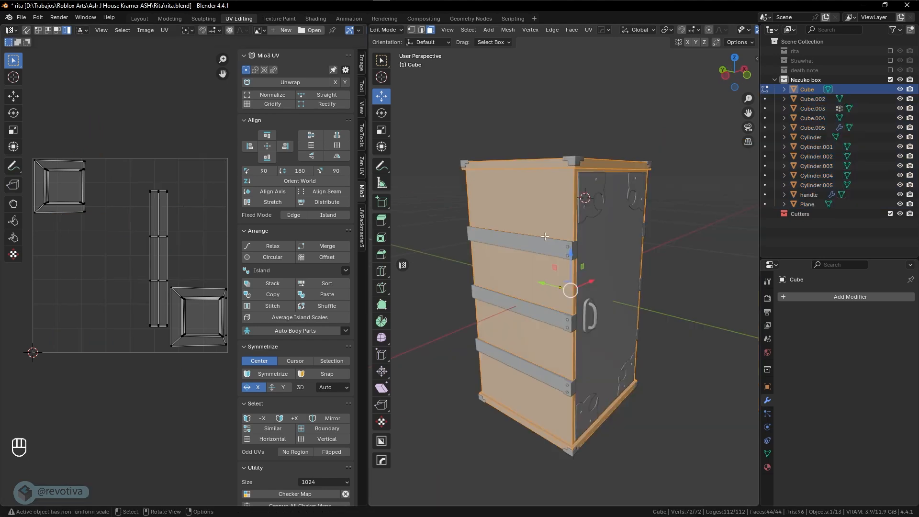
# Isolate the box body and mark a vertical edge loop as a UV seam
pyautogui.press('KP_Divide')
pyautogui.moveTo(572, 283); pyautogui.dragTo(582, 314, button='middle')
pyautogui.press('2')
pyautogui.keyDown('alt'); pyautogui.click(556, 337); pyautogui.keyUp('alt')
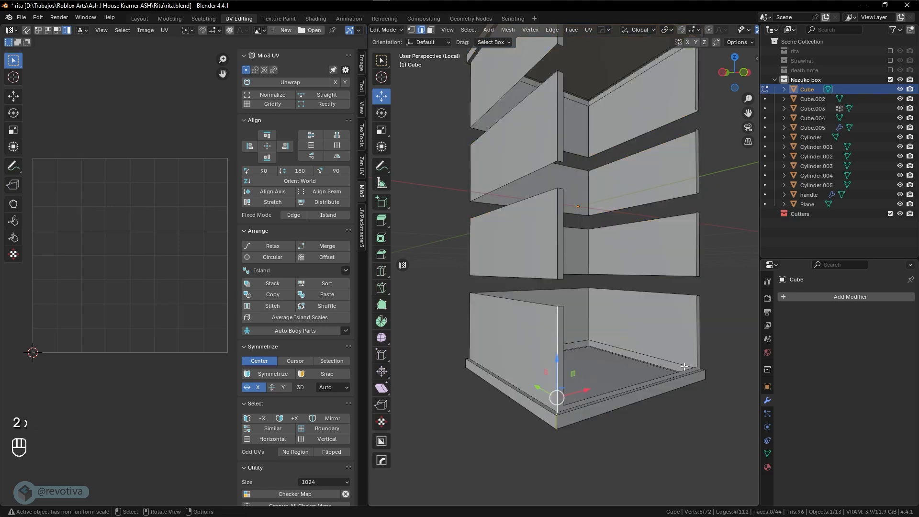
pyautogui.moveTo(685, 367); pyautogui.dragTo(640, 366, button='middle')
pyautogui.keyDown('shift'); pyautogui.moveTo(650, 366); pyautogui.dragTo(474, 312, button='middle'); pyautogui.keyUp('shift')
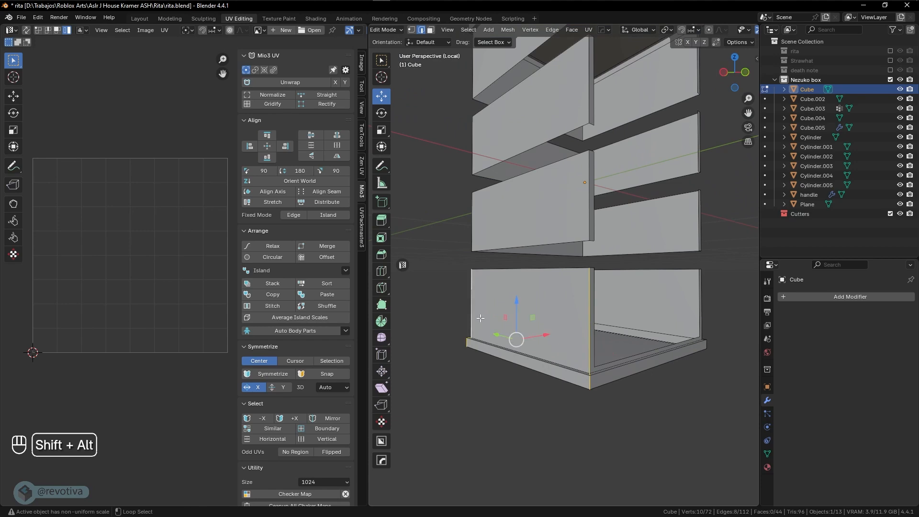
pyautogui.rightClick(545, 312)
pyautogui.click(547, 311)
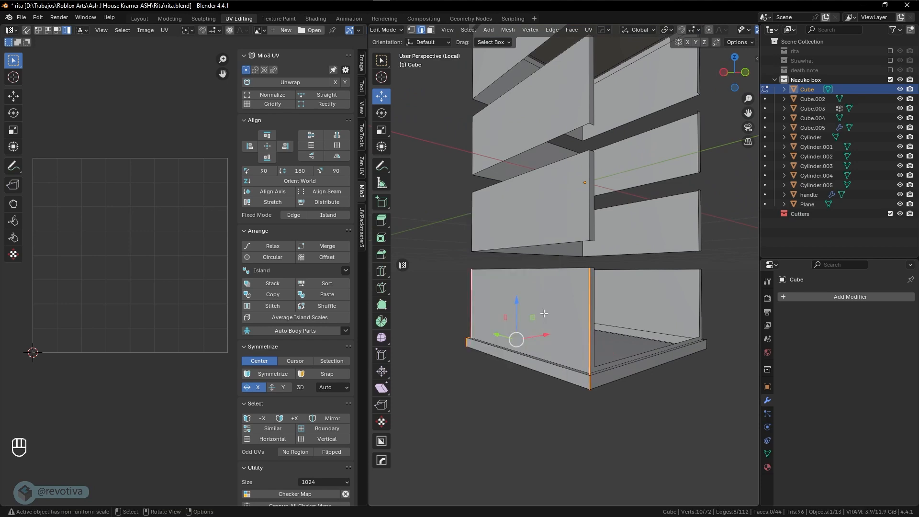
# Select the front bottom, left vertical and lower-right edges; undo an extra seam on a drawer edge
pyautogui.moveTo(547, 311); pyautogui.dragTo(567, 312, button='middle')
pyautogui.click(554, 337)
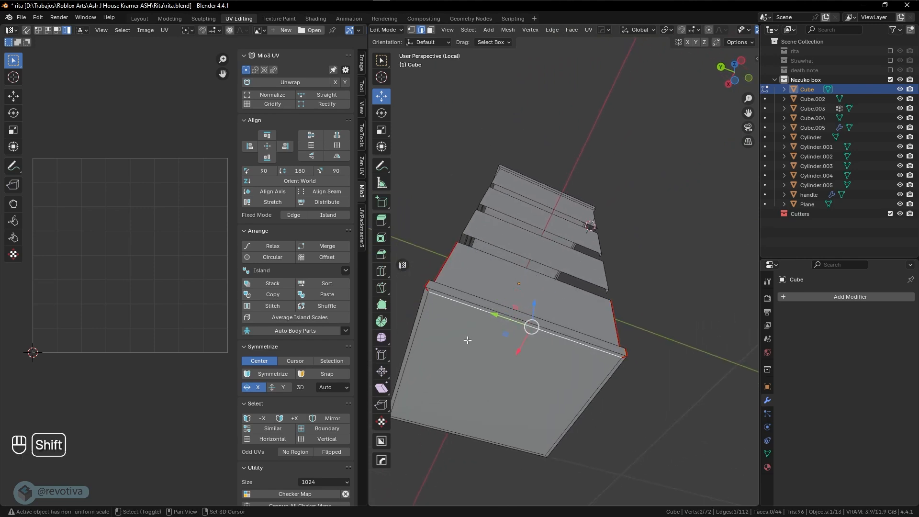
pyautogui.keyDown('shift'); pyautogui.click(425, 323); pyautogui.keyUp('shift')
pyautogui.keyDown('shift'); pyautogui.click(598, 375); pyautogui.keyUp('shift')
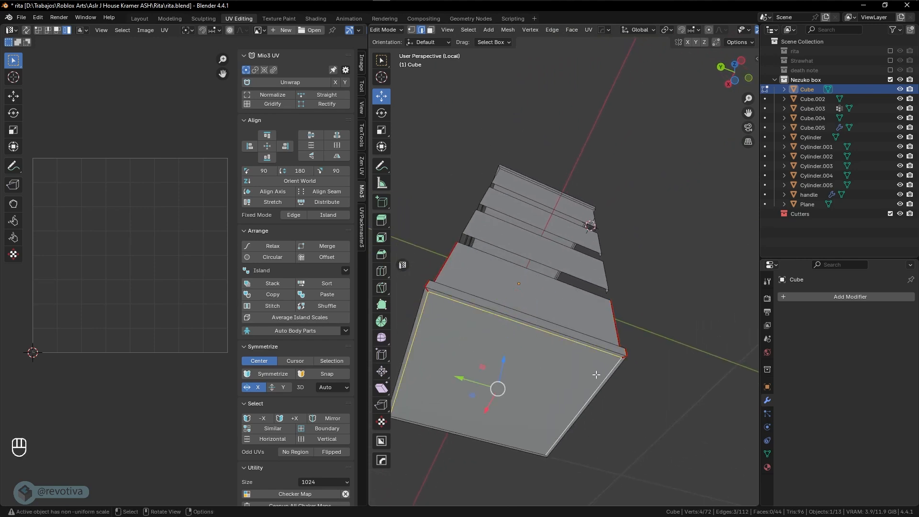
pyautogui.moveTo(645, 350); pyautogui.dragTo(559, 379, button='middle')
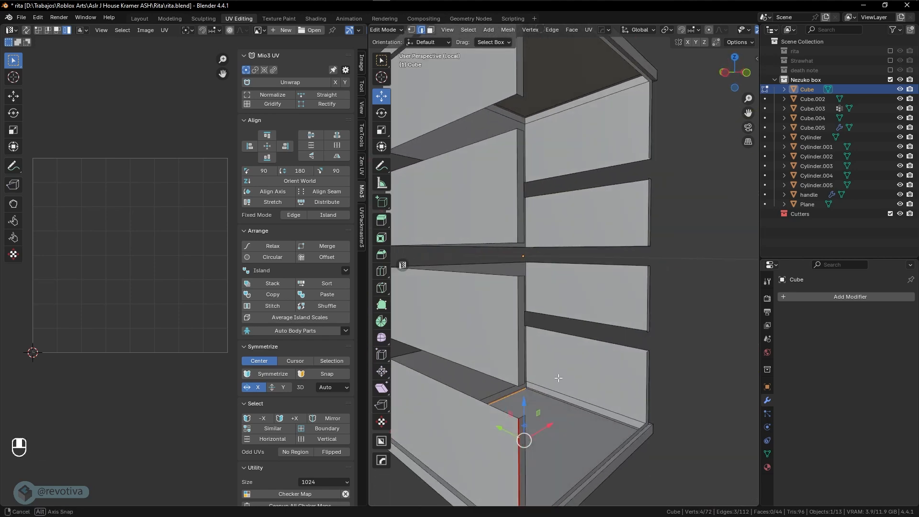
pyautogui.click(517, 335)
pyautogui.hotkey('shift', 'r')
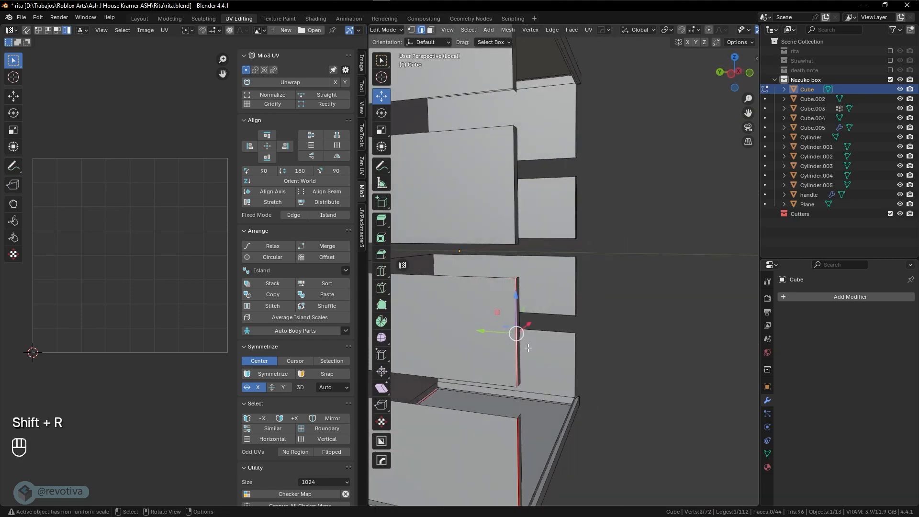
pyautogui.hotkey('ctrl', 'z')
# Select the top opening loop plus the outer and inner corner vertical loops
pyautogui.keyDown('shift'); pyautogui.moveTo(516, 358); pyautogui.dragTo(489, 331, button='middle'); pyautogui.keyUp('shift')
pyautogui.moveTo(536, 330); pyautogui.dragTo(615, 357, button='middle')
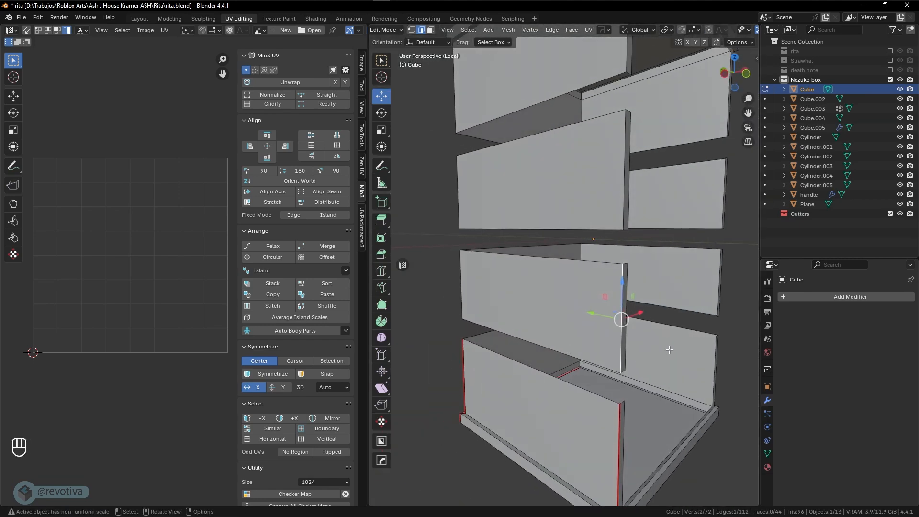
pyautogui.keyDown('shift'); pyautogui.moveTo(675, 344); pyautogui.dragTo(597, 353, button='middle'); pyautogui.keyUp('shift')
pyautogui.moveTo(541, 292)
pyautogui.keyDown('shift'); pyautogui.mouseDown(button='middle')
pyautogui.moveTo(564, 329)
pyautogui.moveTo(555, 378)
pyautogui.moveTo(543, 293)
pyautogui.moveTo(549, 256)
pyautogui.moveTo(539, 287)
pyautogui.moveTo(546, 297)
pyautogui.mouseUp(button='middle'); pyautogui.keyUp('shift')
pyautogui.keyDown('alt'); pyautogui.click(551, 255); pyautogui.keyUp('alt')
pyautogui.keyDown('alt'); pyautogui.click(546, 252); pyautogui.keyUp('alt')
pyautogui.keyDown('alt'); pyautogui.keyDown('shift'); pyautogui.click(557, 316); pyautogui.keyUp('shift'); pyautogui.keyUp('alt')
pyautogui.moveTo(623, 318); pyautogui.dragTo(592, 315, button='middle')
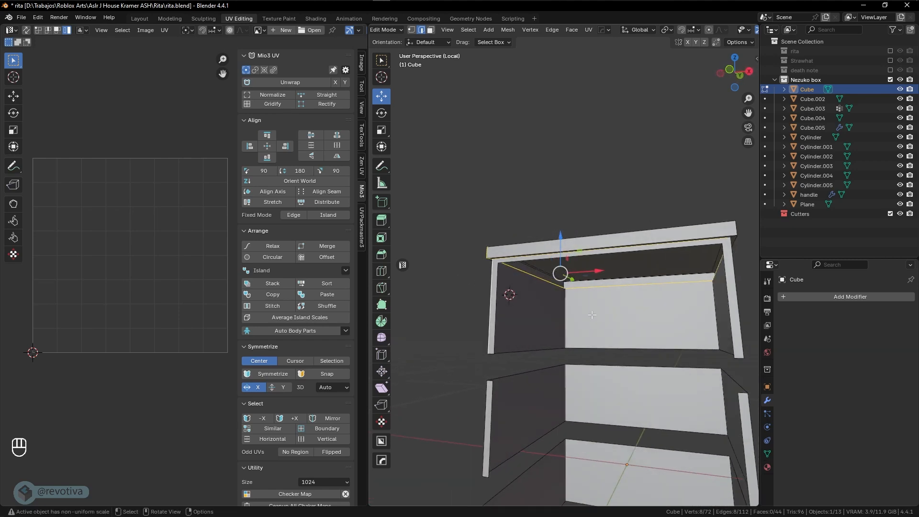
pyautogui.keyDown('alt'); pyautogui.keyDown('shift'); pyautogui.click(565, 312); pyautogui.keyUp('shift'); pyautogui.keyUp('alt')
# Turn back to the box's front and select the whole box mesh
pyautogui.moveTo(505, 318); pyautogui.dragTo(485, 279, button='middle')
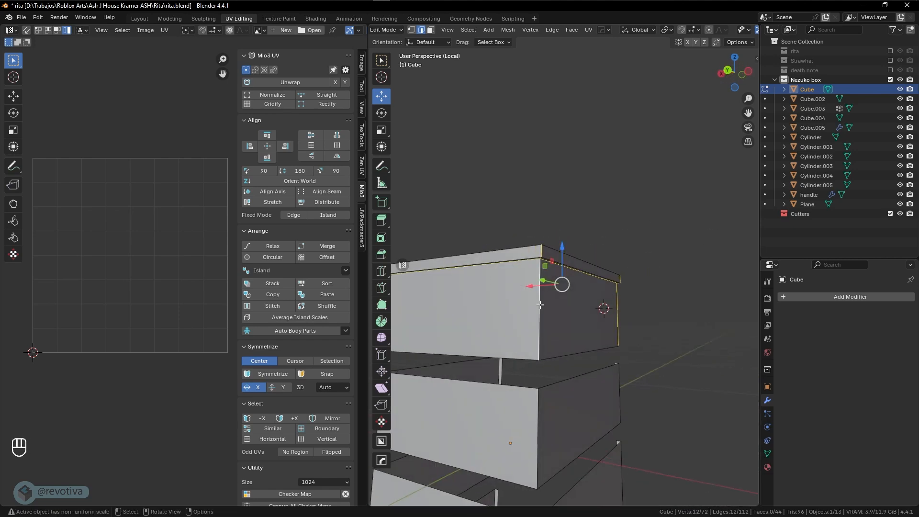
pyautogui.moveTo(540, 305); pyautogui.dragTo(582, 312, button='middle')
pyautogui.moveTo(637, 330); pyautogui.dragTo(618, 333, button='middle')
pyautogui.press('a')
pyautogui.scroll(-3, 620, 344)
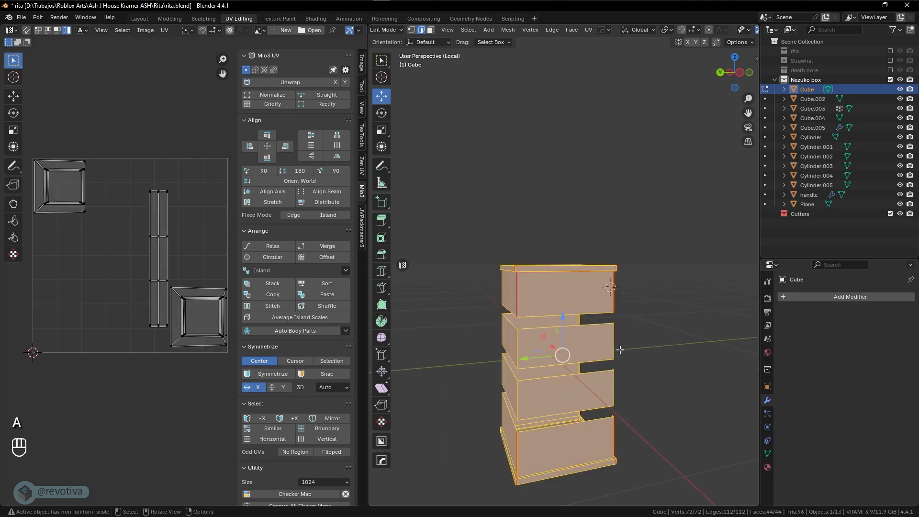
# Unwrap the box body Angle Based and inspect the new UV islands
pyautogui.press('u')
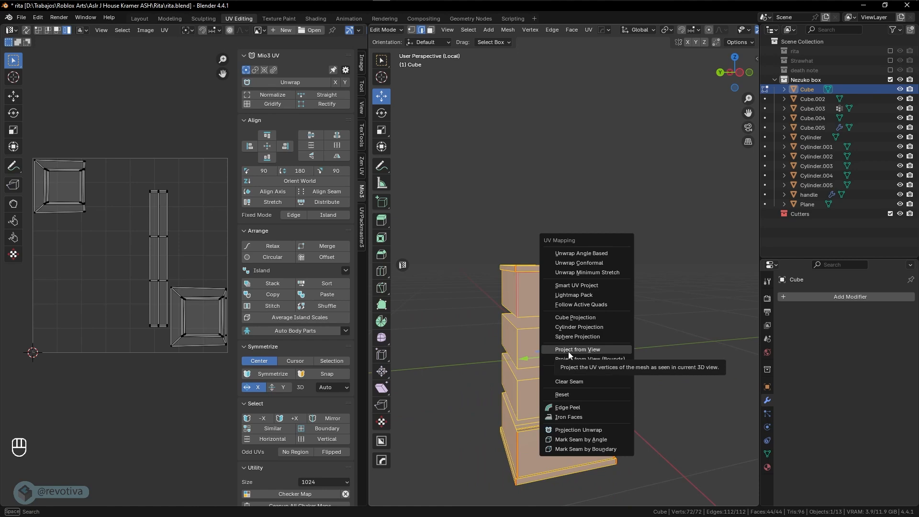
pyautogui.click(589, 254)
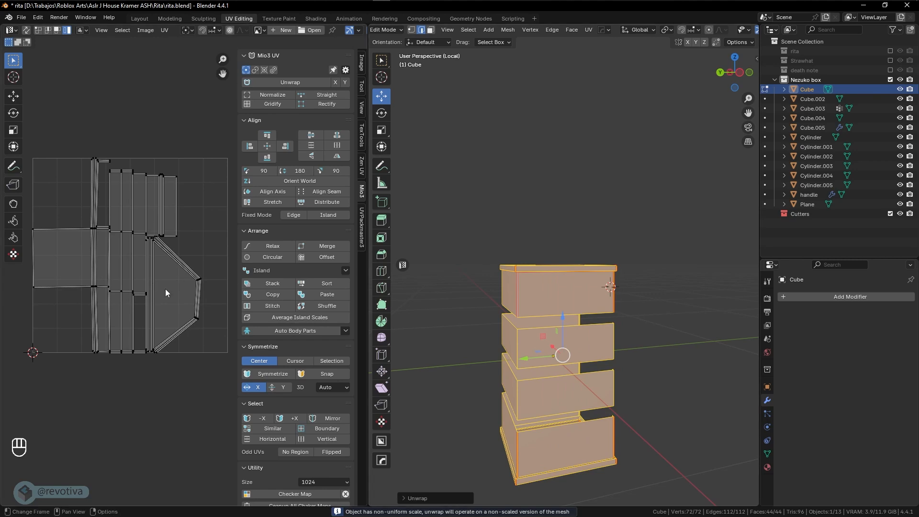
pyautogui.scroll(2, 168, 293)
pyautogui.scroll(-1, 172, 296)
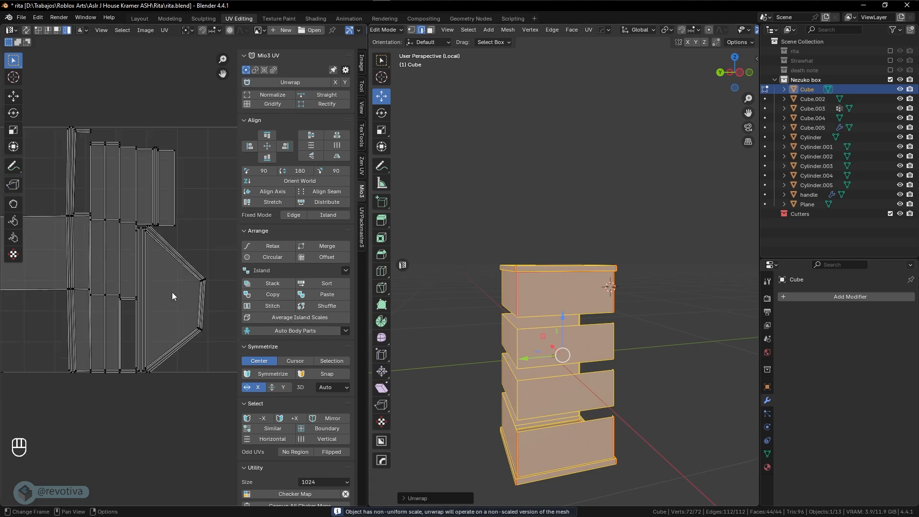
pyautogui.keyDown('shift'); pyautogui.moveTo(156, 297); pyautogui.dragTo(180, 291, button='middle'); pyautogui.keyUp('shift')
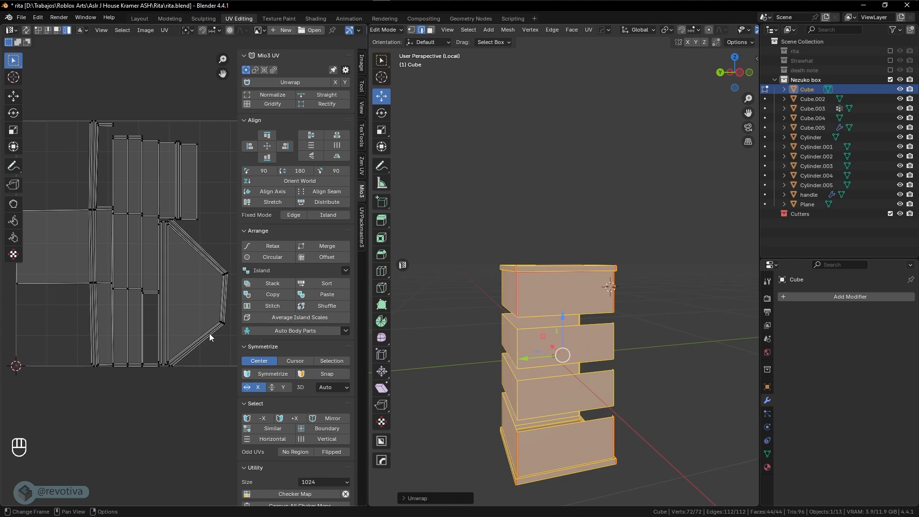
pyautogui.scroll(3, 542, 350)
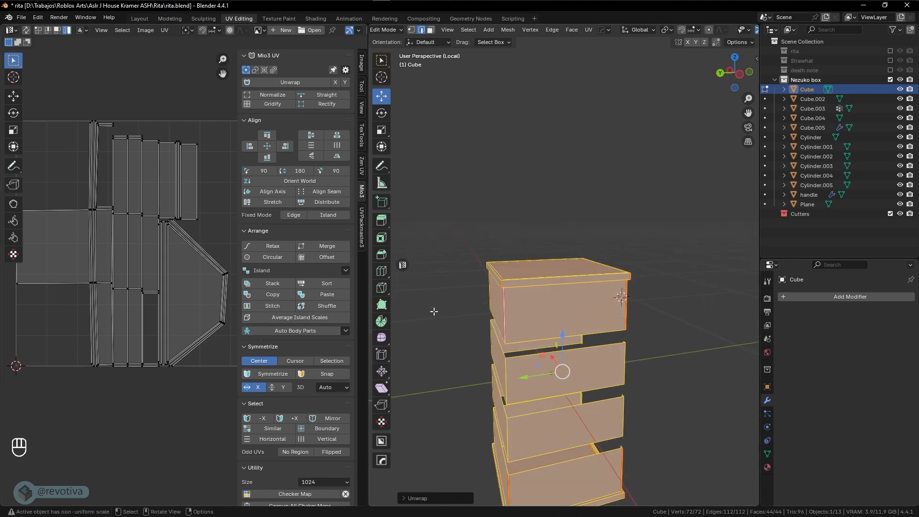
# Select the edges of the box body's top face
pyautogui.moveTo(473, 292); pyautogui.dragTo(521, 346, button='middle')
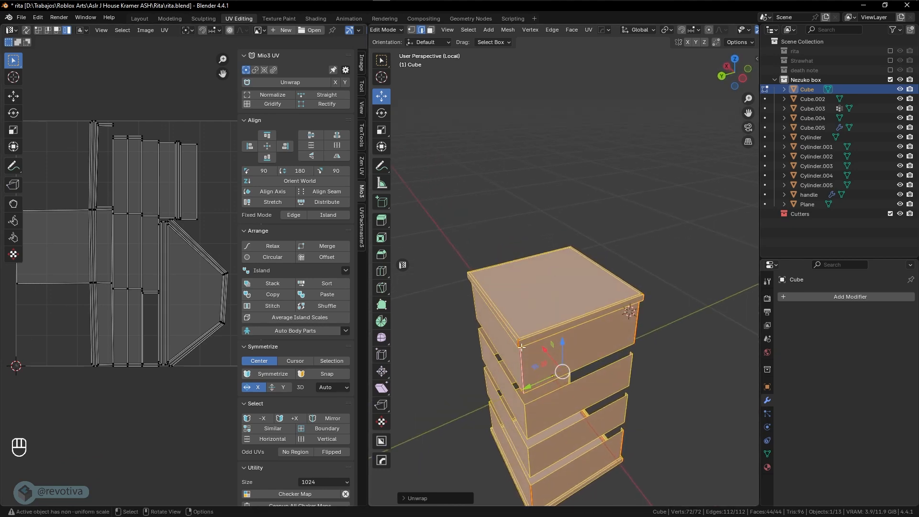
pyautogui.click(521, 327)
pyautogui.keyDown('shift'); pyautogui.click(550, 255); pyautogui.keyUp('shift')
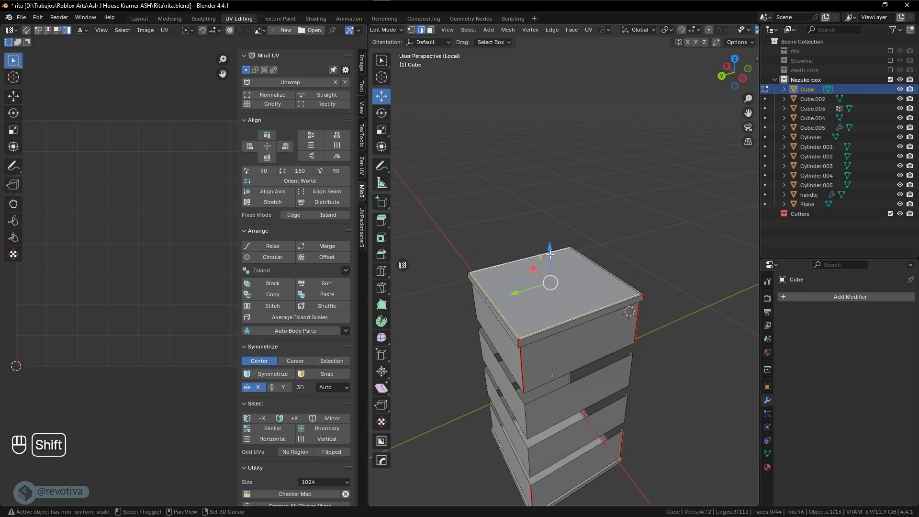
pyautogui.keyDown('shift'); pyautogui.click(579, 263); pyautogui.keyUp('shift')
pyautogui.moveTo(589, 279); pyautogui.dragTo(537, 224, button='middle')
# In Object Mode, add a HardOps bisect mirror along X to the box body
pyautogui.press('Tab')
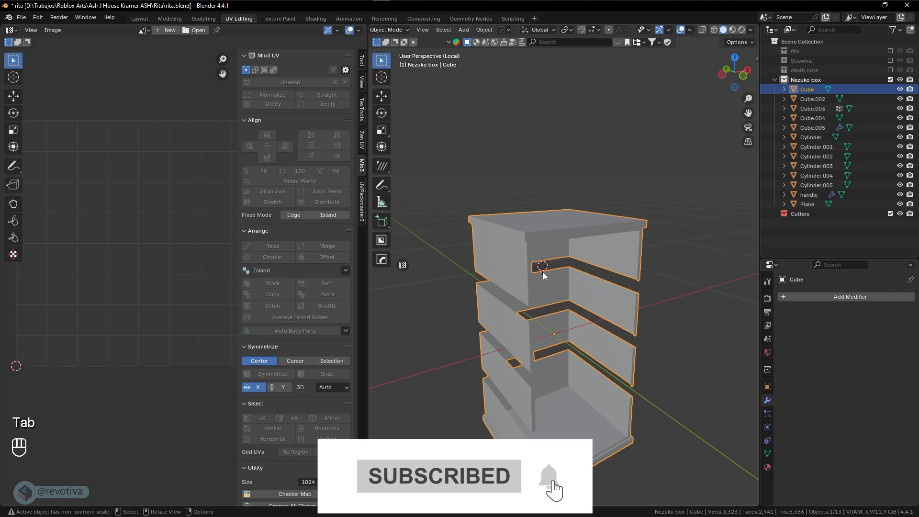
pyautogui.moveTo(578, 269); pyautogui.dragTo(556, 271, button='middle')
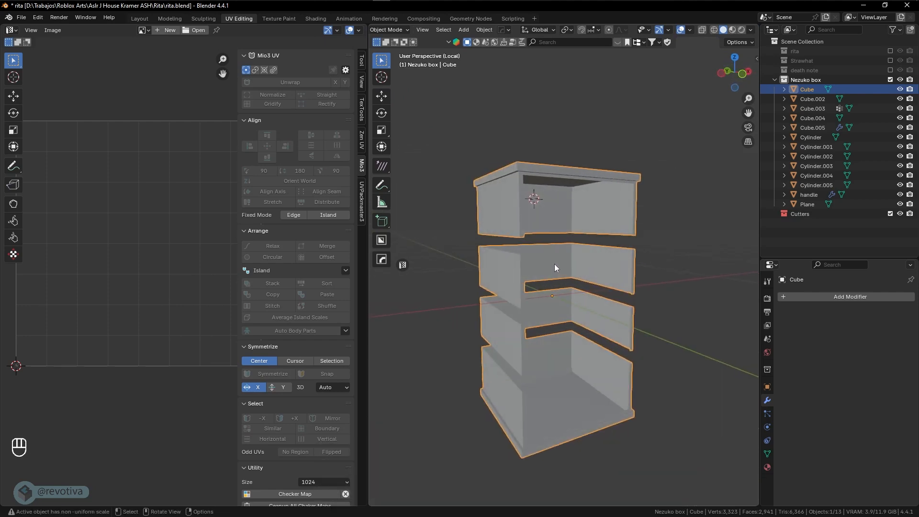
pyautogui.hotkey('alt', 'x')
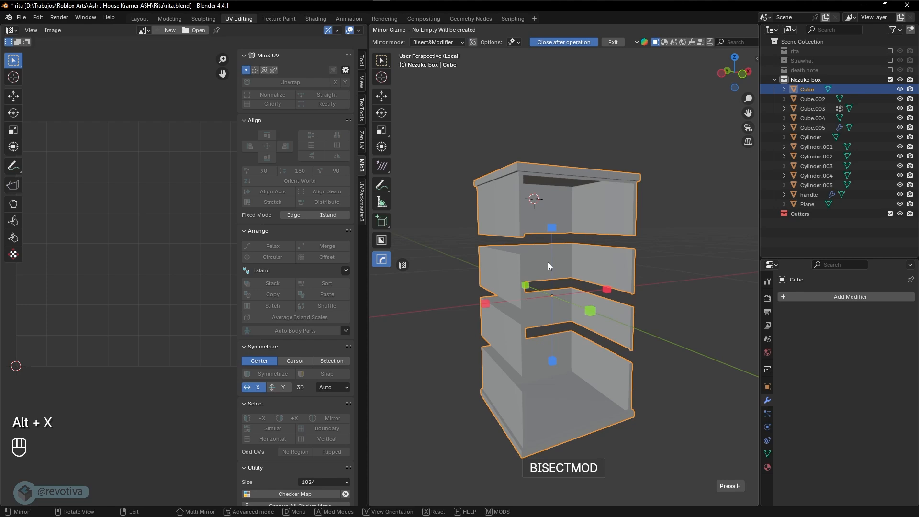
pyautogui.click(484, 306)
pyautogui.moveTo(484, 305); pyautogui.dragTo(557, 312, button='middle')
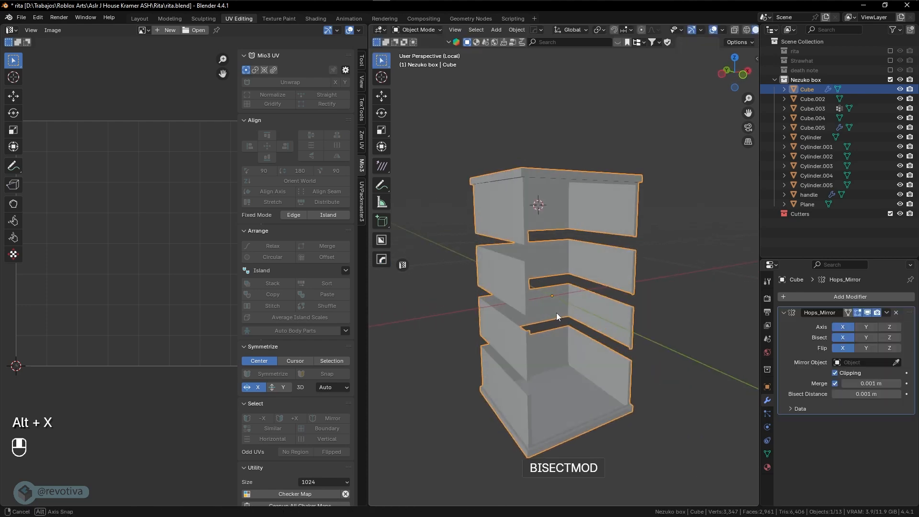
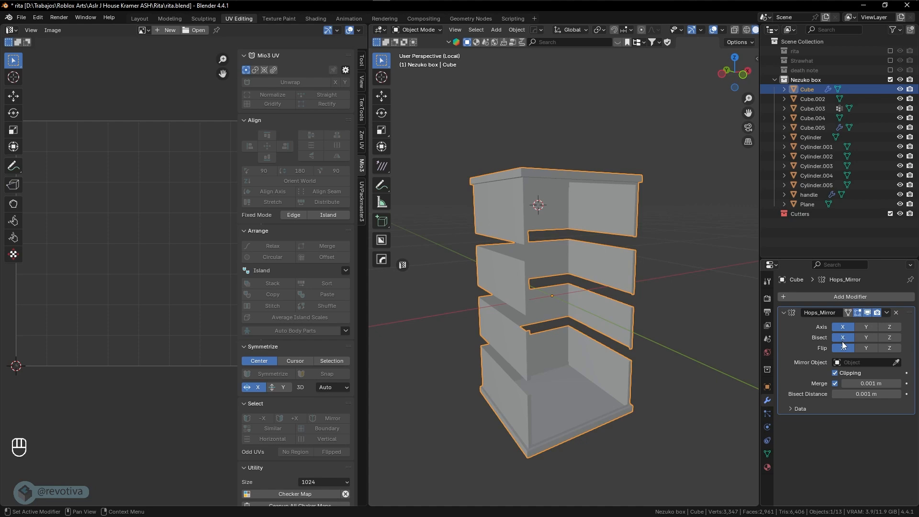
# Orbit to the front of the shelf and toggle the mirror modifier's viewport display off and on
pyautogui.moveTo(637, 321); pyautogui.dragTo(534, 276, button='middle')
pyautogui.click(868, 312)
pyautogui.click(868, 313)
# Unwrap all of the shelf Cube's faces Angle Based, then leave local view to show the whole box
pyautogui.press('Tab')
pyautogui.press('a')
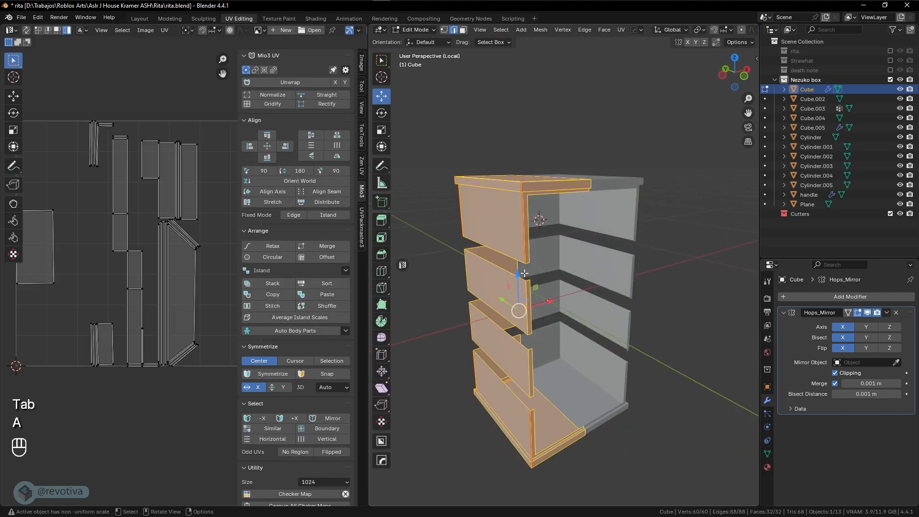
pyautogui.press('u')
pyautogui.click(490, 272)
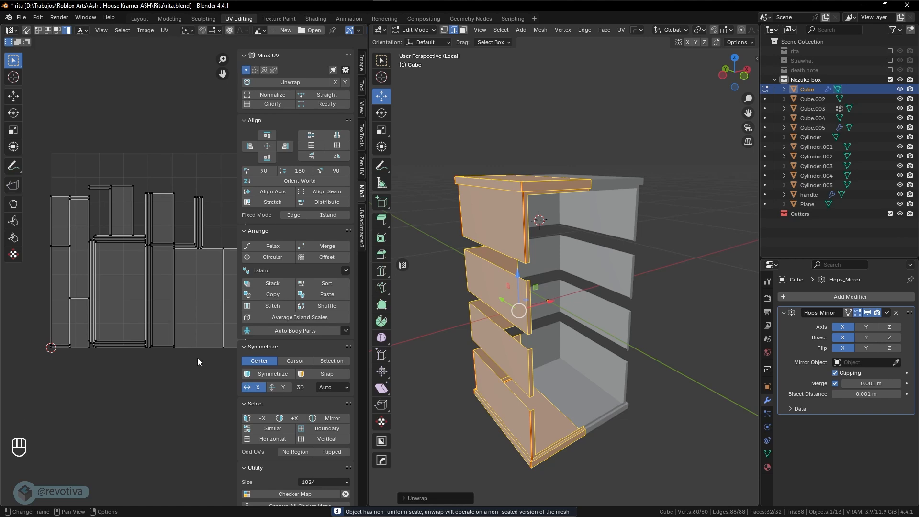
pyautogui.press('Tab')
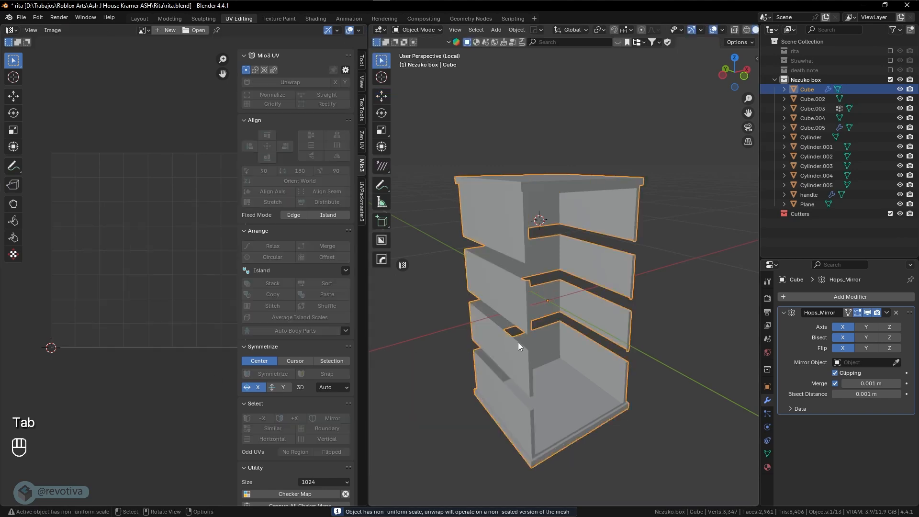
pyautogui.press('KP_Divide')
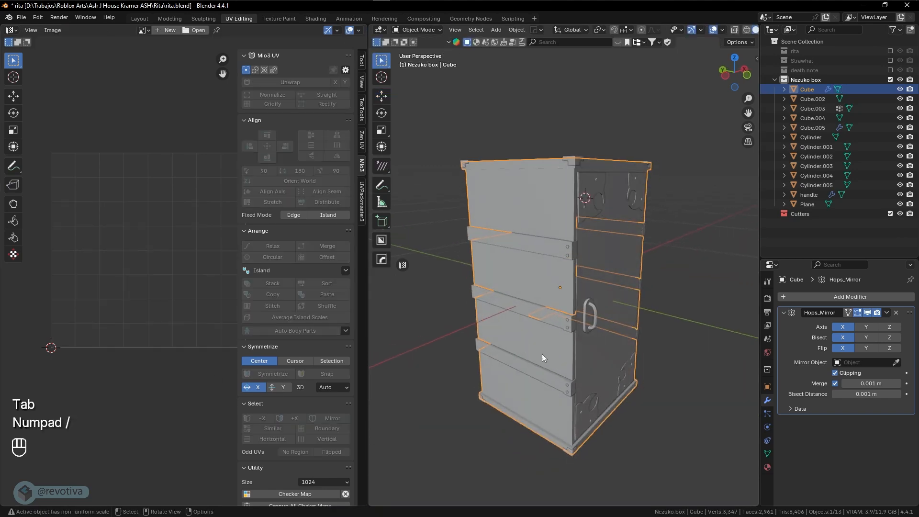
# Edit all box parts together with all geometry selected, and move the large panel island below the UV square
pyautogui.press('a')
pyautogui.press('Tab')
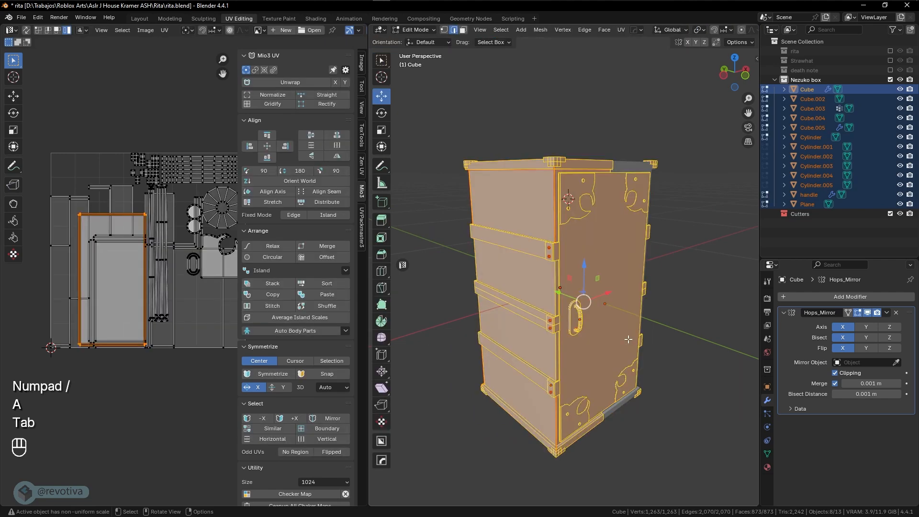
pyautogui.press('a')
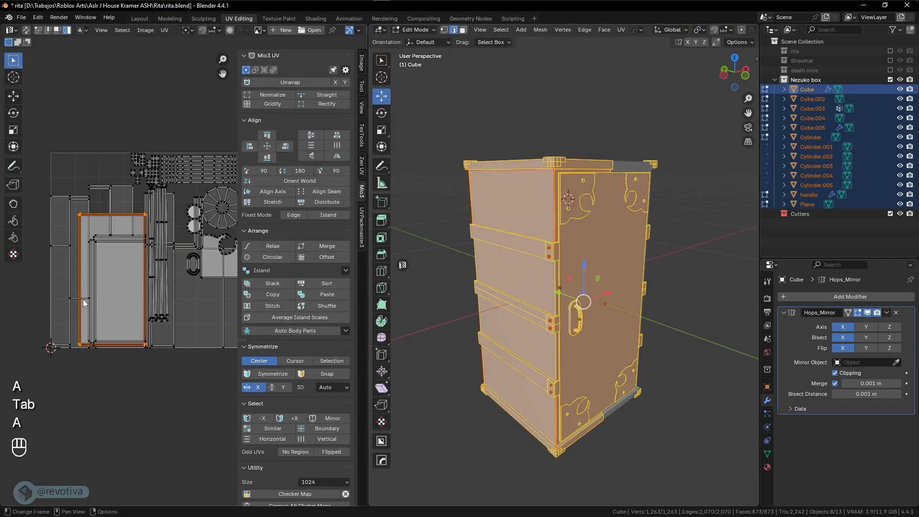
pyautogui.click(96, 278)
pyautogui.click(94, 237)
pyautogui.press('g')
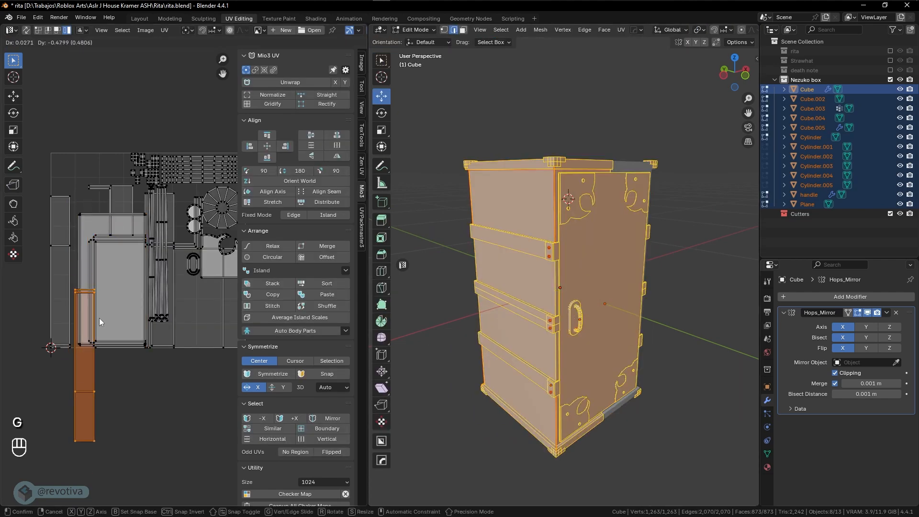
pyautogui.rightClick(105, 216)
pyautogui.click(102, 213)
pyautogui.press('g')
pyautogui.click(103, 371)
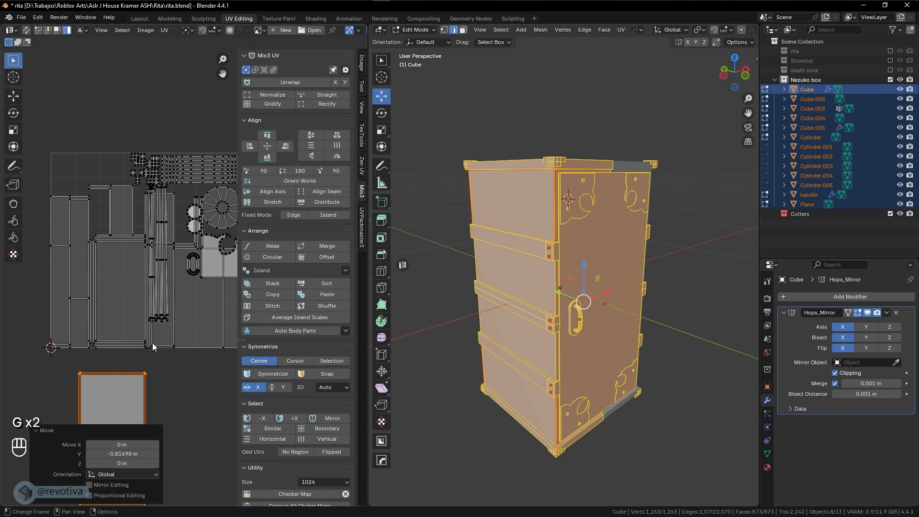
# Select the inner panel, knotted strip, tall panel islands and two left strip islands
pyautogui.keyDown('shift'); pyautogui.moveTo(220, 315); pyautogui.dragTo(172, 310, button='middle'); pyautogui.keyUp('shift')
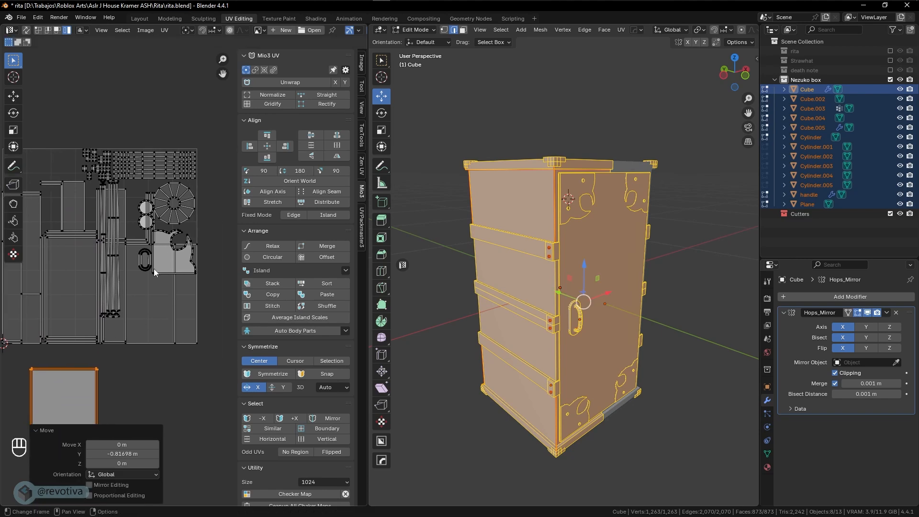
pyautogui.click(73, 302)
pyautogui.keyDown('shift'); pyautogui.moveTo(74, 302); pyautogui.dragTo(108, 297, button='middle'); pyautogui.keyUp('shift')
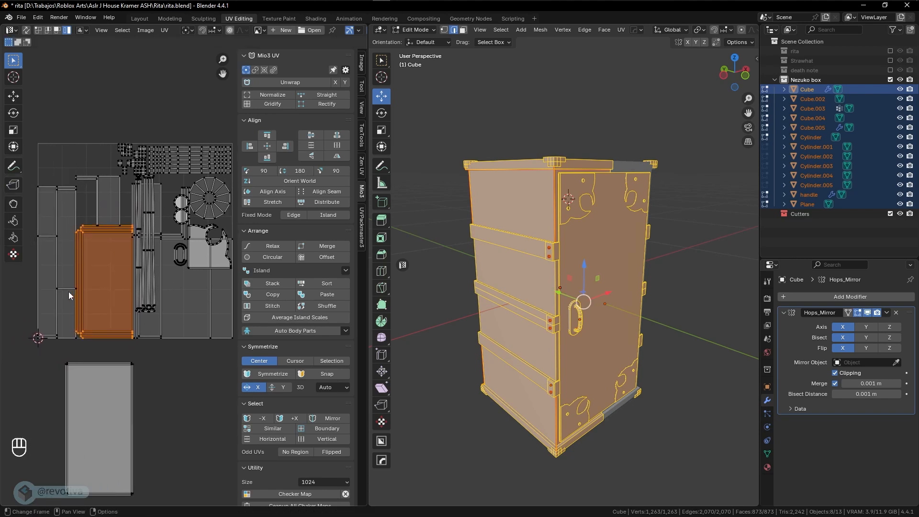
pyautogui.keyDown('shift'); pyautogui.click(152, 305); pyautogui.keyUp('shift')
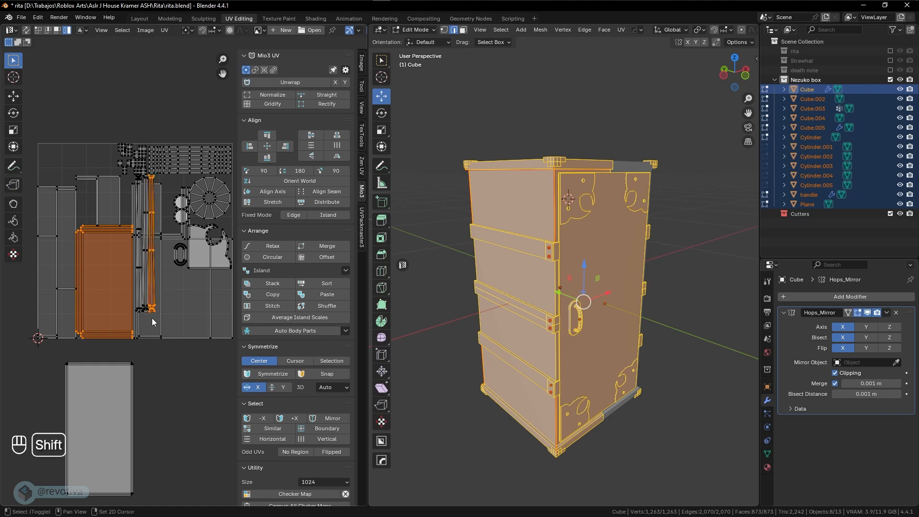
pyautogui.keyDown('shift'); pyautogui.click(152, 318); pyautogui.keyUp('shift')
pyautogui.keyDown('shift'); pyautogui.click(214, 314); pyautogui.keyUp('shift')
pyautogui.keyDown('shift'); pyautogui.click(62, 216); pyautogui.keyUp('shift')
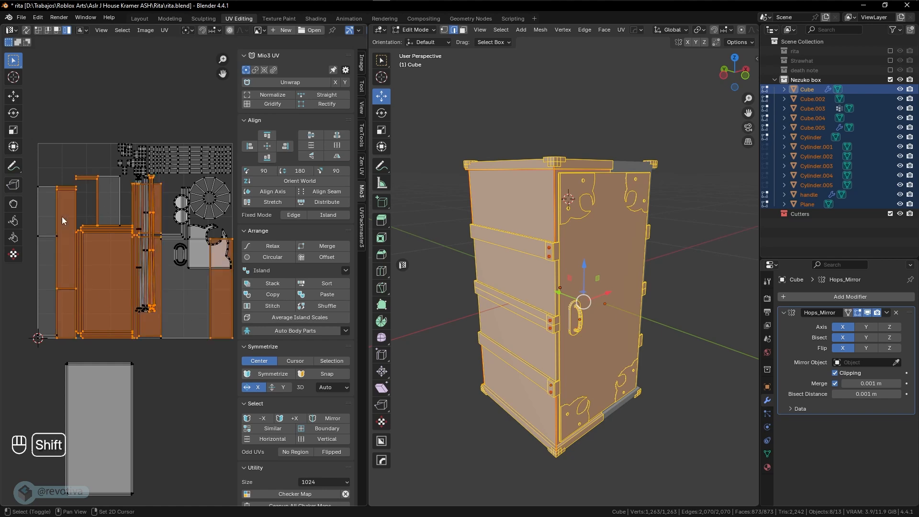
pyautogui.keyDown('shift'); pyautogui.click(45, 236); pyautogui.keyUp('shift')
pyautogui.scroll(-2, 135, 294)
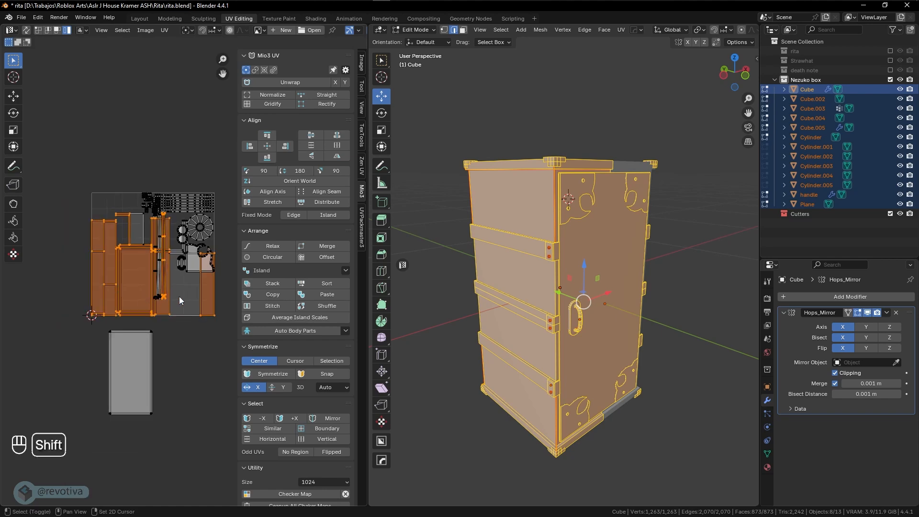
pyautogui.scroll(3, 172, 269)
pyautogui.press('g')
pyautogui.rightClick(153, 298)
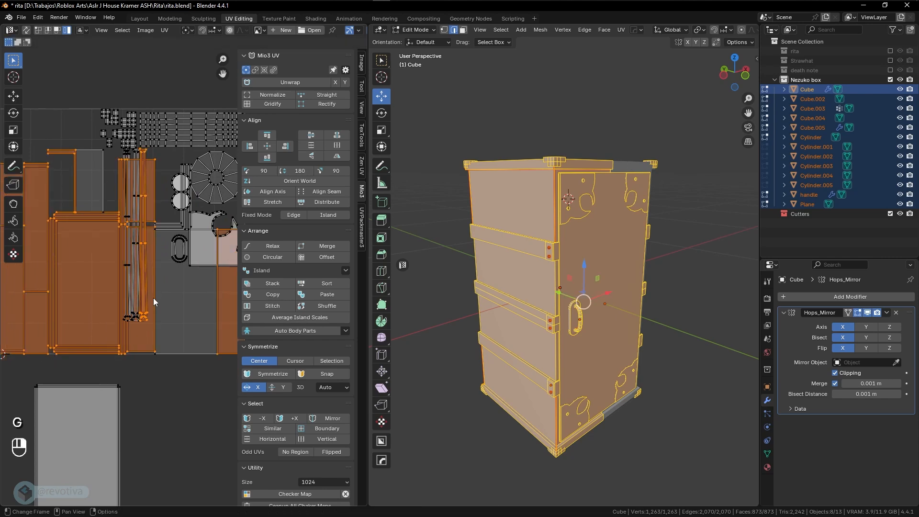
# Refine the selection with the circles, tall strip and grey panel islands, and move them below the UV square
pyautogui.keyDown('shift'); pyautogui.click(176, 297); pyautogui.keyUp('shift')
pyautogui.keyDown('shift'); pyautogui.click(167, 226); pyautogui.keyUp('shift')
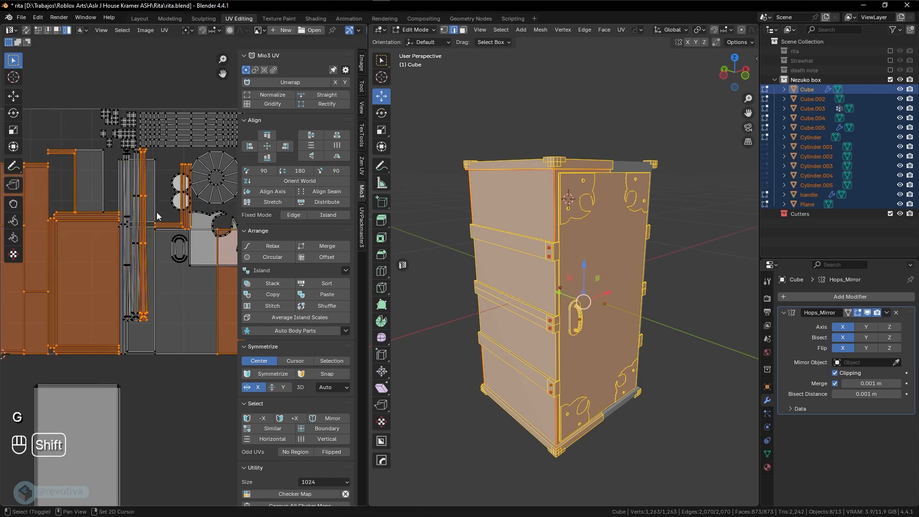
pyautogui.keyDown('shift'); pyautogui.click(153, 208); pyautogui.keyUp('shift')
pyautogui.keyDown('shift'); pyautogui.click(198, 353); pyautogui.keyUp('shift')
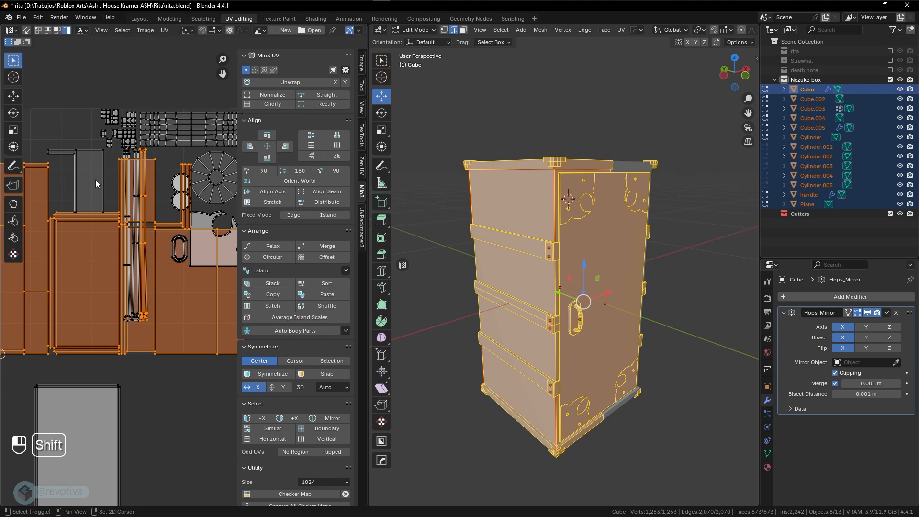
pyautogui.keyDown('shift'); pyautogui.click(65, 154); pyautogui.keyUp('shift')
pyautogui.scroll(-5, 95, 191)
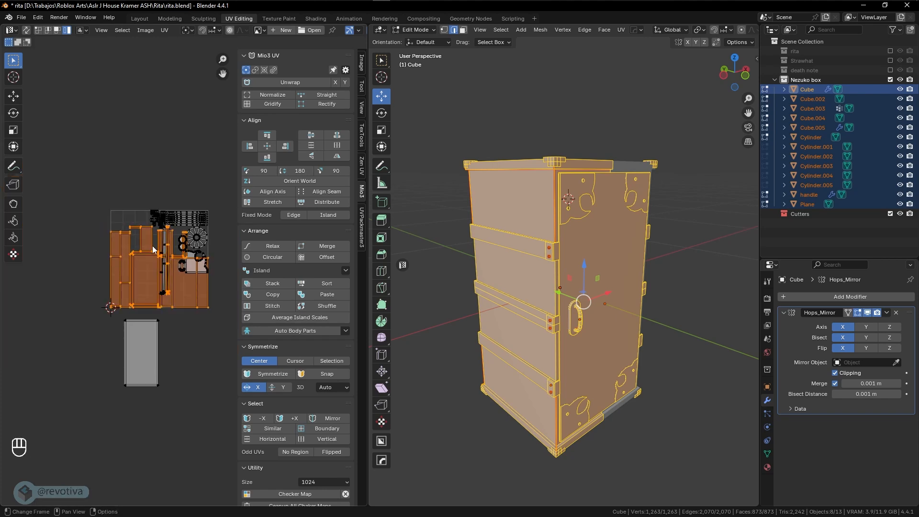
pyautogui.press('g')
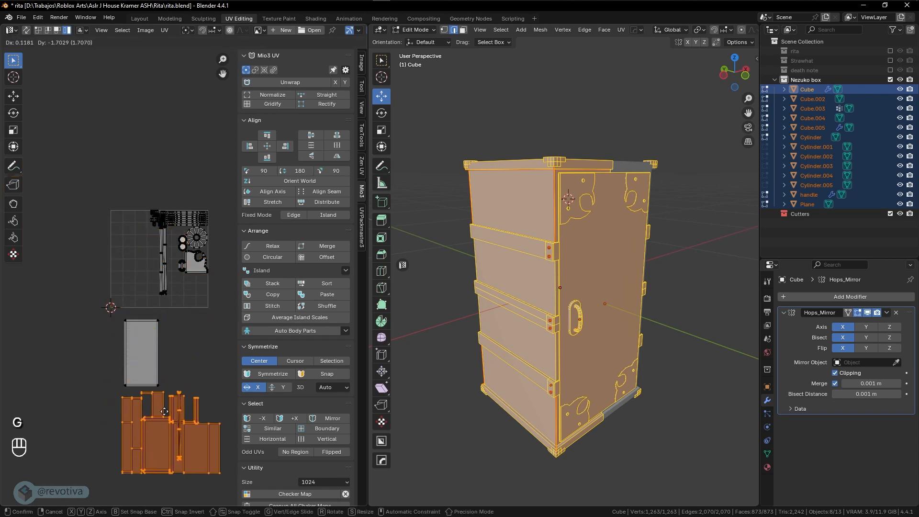
pyautogui.click(158, 361)
pyautogui.click(157, 349)
# Shrink the grey panel island and reposition it to the right
pyautogui.keyDown('shift'); pyautogui.scroll(-2, 186, 316); pyautogui.keyUp('shift')
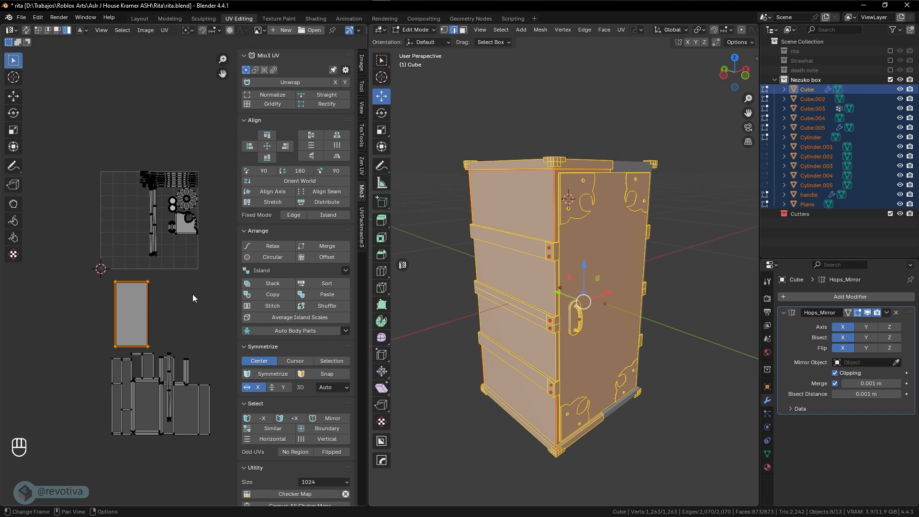
pyautogui.press('s')
pyautogui.click(180, 297)
pyautogui.press('g')
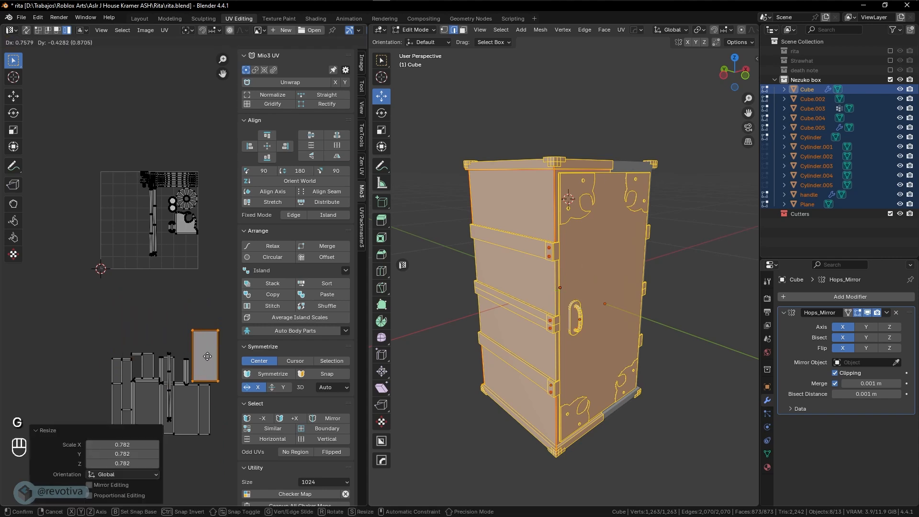
pyautogui.click(206, 357)
pyautogui.keyDown('shift'); pyautogui.scroll(-2, 144, 312); pyautogui.keyUp('shift')
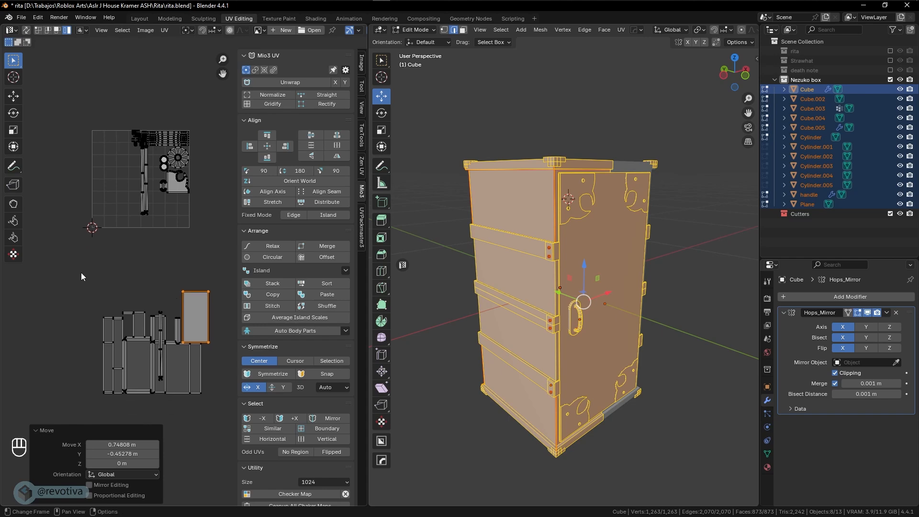
pyautogui.press('g')
pyautogui.click(202, 305)
# Move the other lower islands up-left and place the tall island above the UV square
pyautogui.moveTo(90, 284); pyautogui.dragTo(201, 415)
pyautogui.press('g')
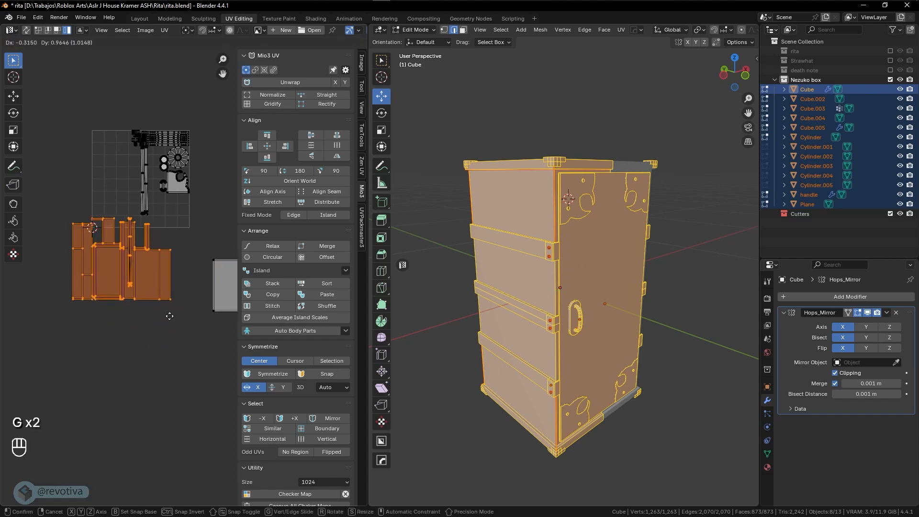
pyautogui.click(142, 277)
pyautogui.scroll(3, 142, 277)
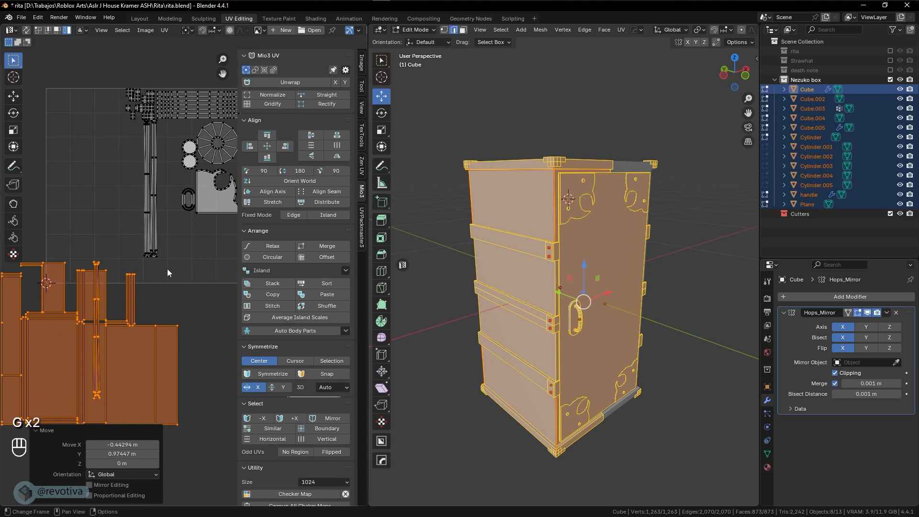
pyautogui.click(154, 221)
pyautogui.scroll(-2, 154, 220)
pyautogui.press('g')
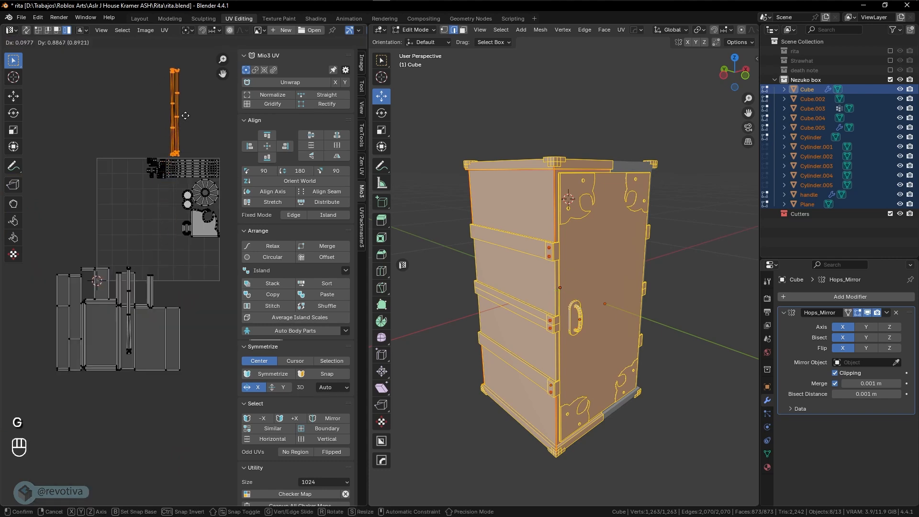
pyautogui.click(203, 92)
# Move the plate and handle islands to the top-left, and scale the wheel island to 0.540 beside them
pyautogui.moveTo(206, 248); pyautogui.dragTo(172, 210)
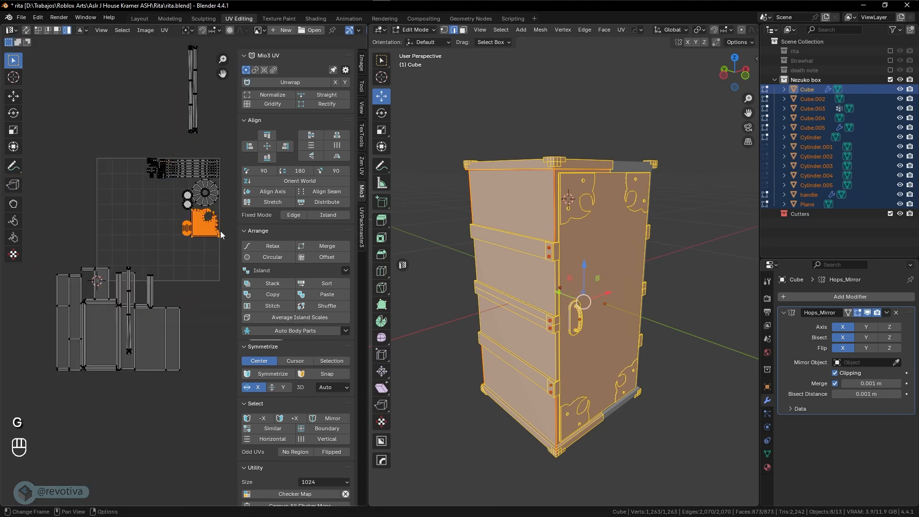
pyautogui.press('g')
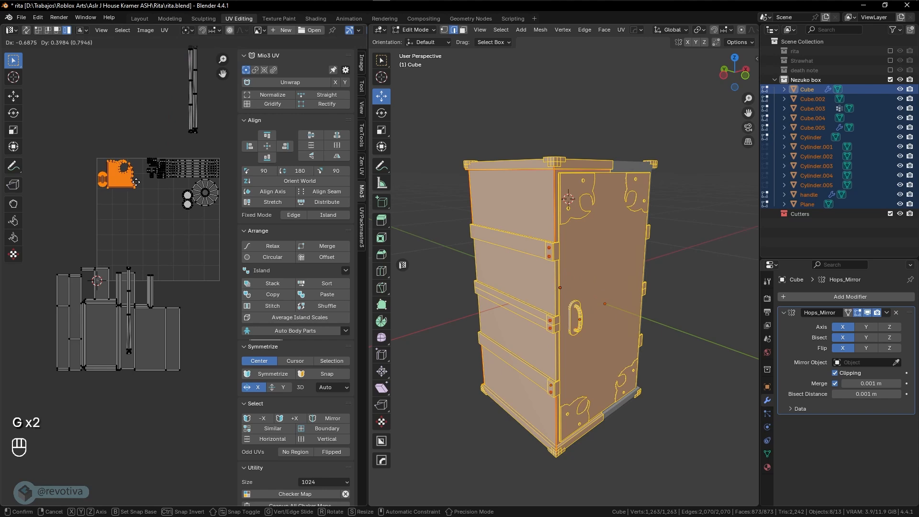
pyautogui.click(137, 183)
pyautogui.click(207, 193)
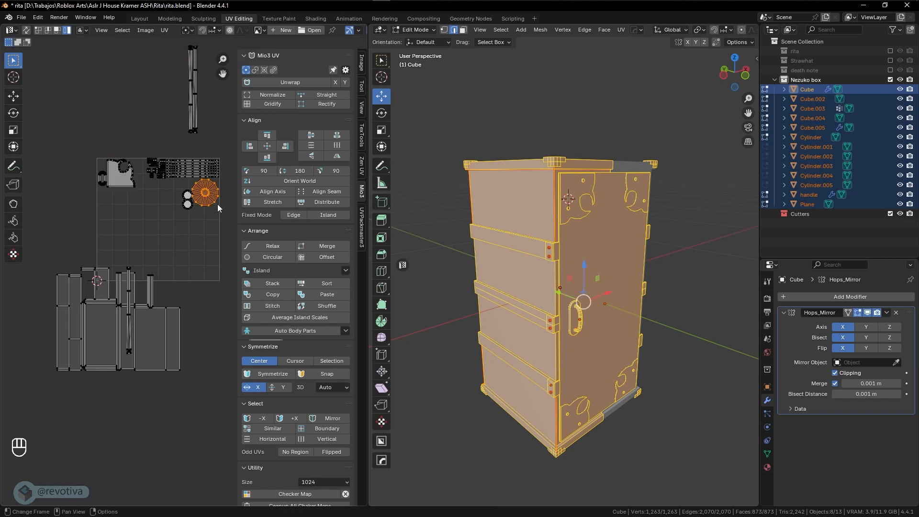
pyautogui.press('s')
pyautogui.click(205, 194)
pyautogui.press('g')
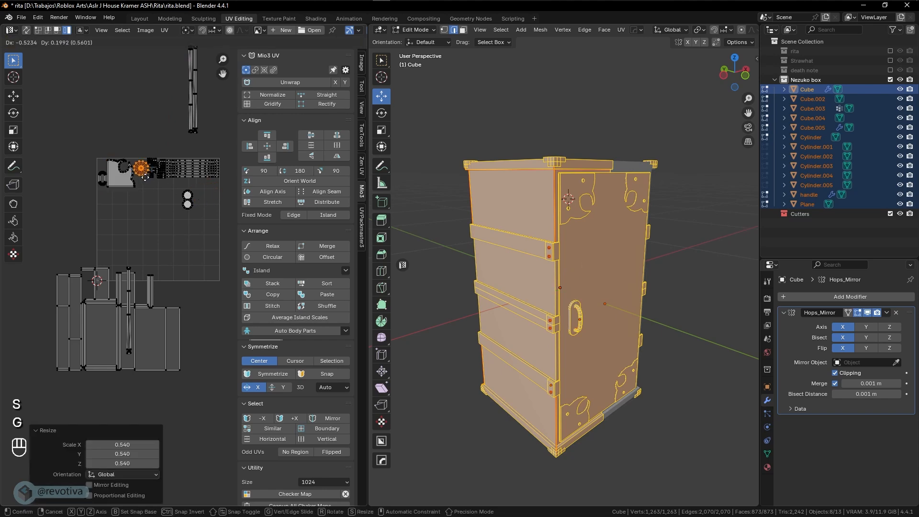
pyautogui.click(144, 177)
# Rescale the wheel island to 0.840 and fine-tune its position
pyautogui.press('s')
pyautogui.click(161, 183)
pyautogui.press('g')
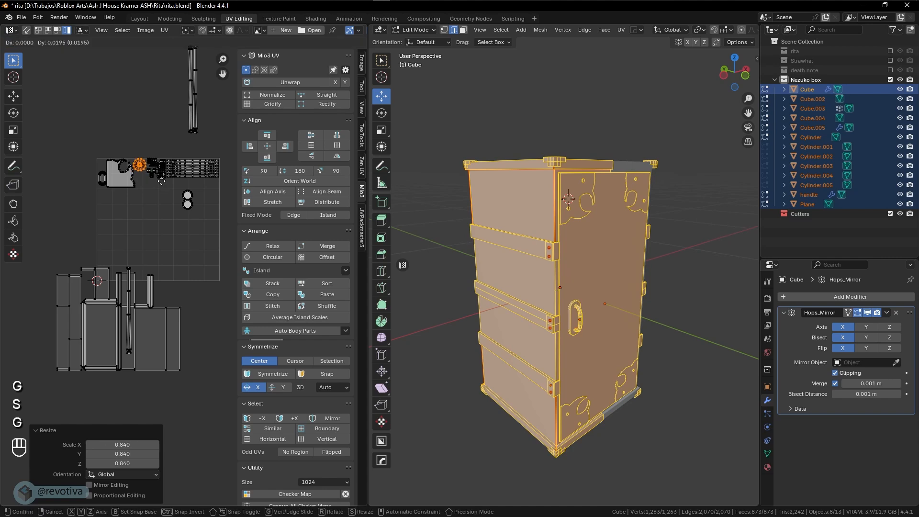
pyautogui.click(212, 220)
pyautogui.press('g')
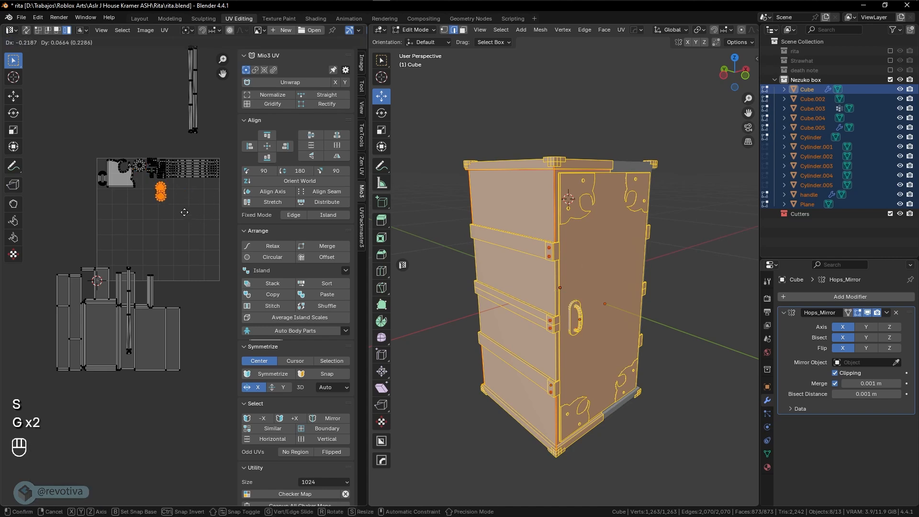
pyautogui.click(168, 205)
pyautogui.press('s')
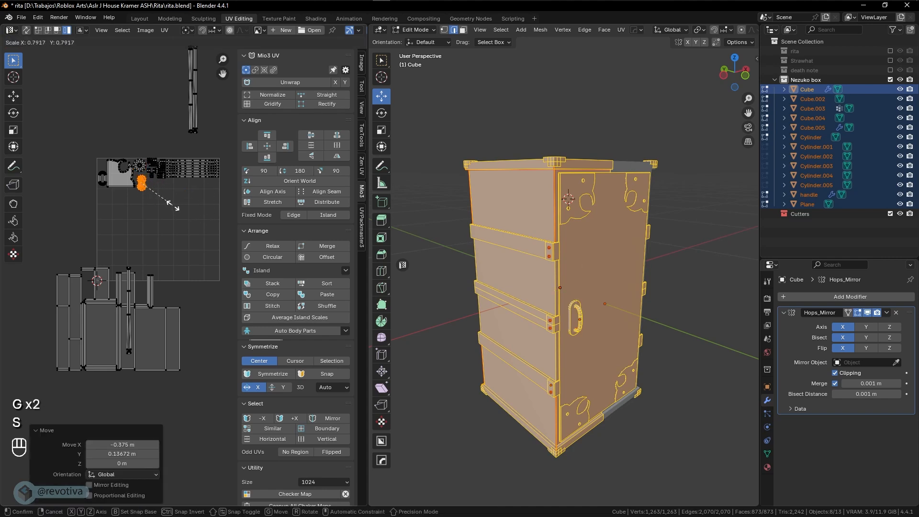
pyautogui.rightClick(171, 204)
pyautogui.press('g')
pyautogui.rightClick(172, 203)
# Shrink the main UV islands and settle them in the lower-left of the UV square
pyautogui.moveTo(41, 246); pyautogui.dragTo(211, 403)
pyautogui.press('g')
pyautogui.click(247, 318)
pyautogui.press('s')
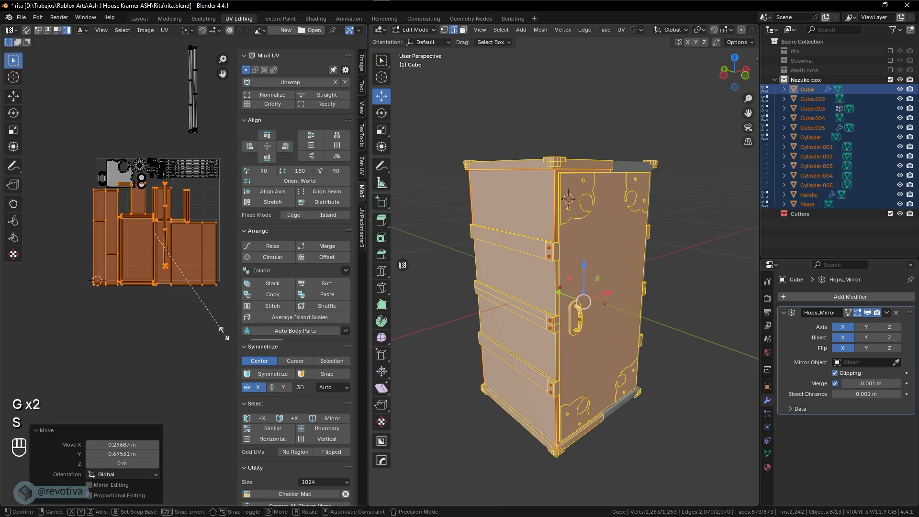
pyautogui.click(199, 312)
pyautogui.press('g')
pyautogui.click(198, 319)
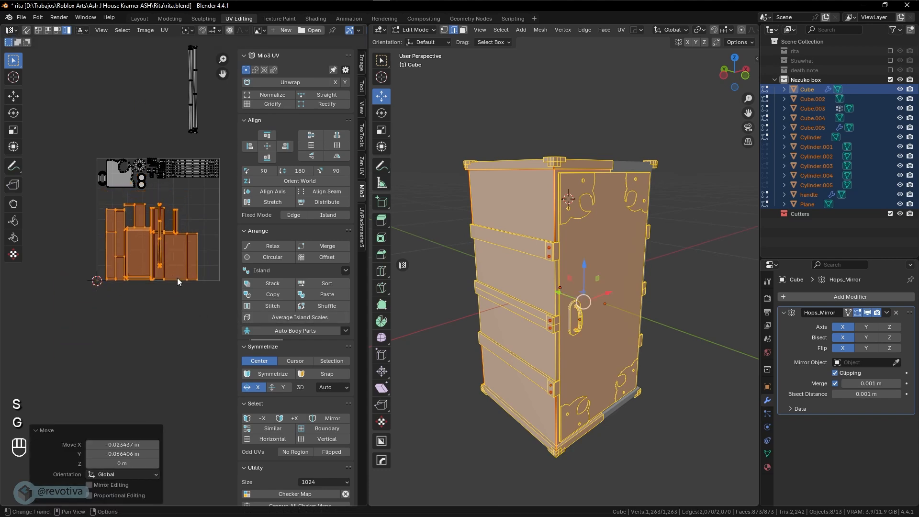
pyautogui.click(160, 223)
# Place the thin strip at the left edge and bring the grey island inside the UV square
pyautogui.press('g')
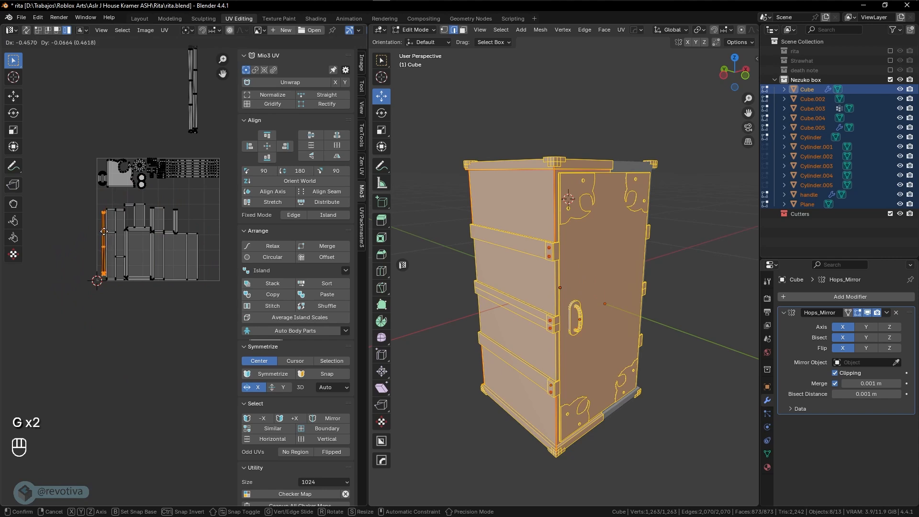
pyautogui.click(99, 231)
pyautogui.scroll(-2, 140, 261)
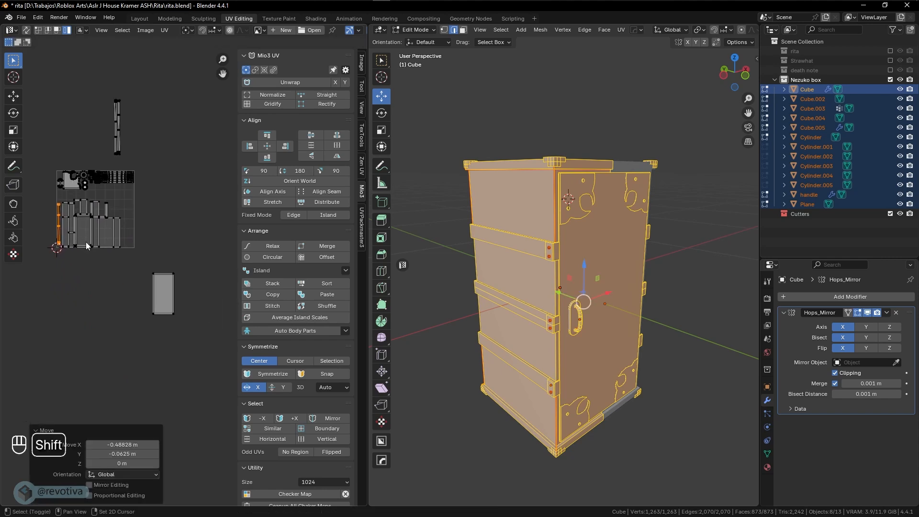
pyautogui.moveTo(159, 306); pyautogui.dragTo(161, 316)
pyautogui.scroll(2, 146, 318)
pyautogui.press('g')
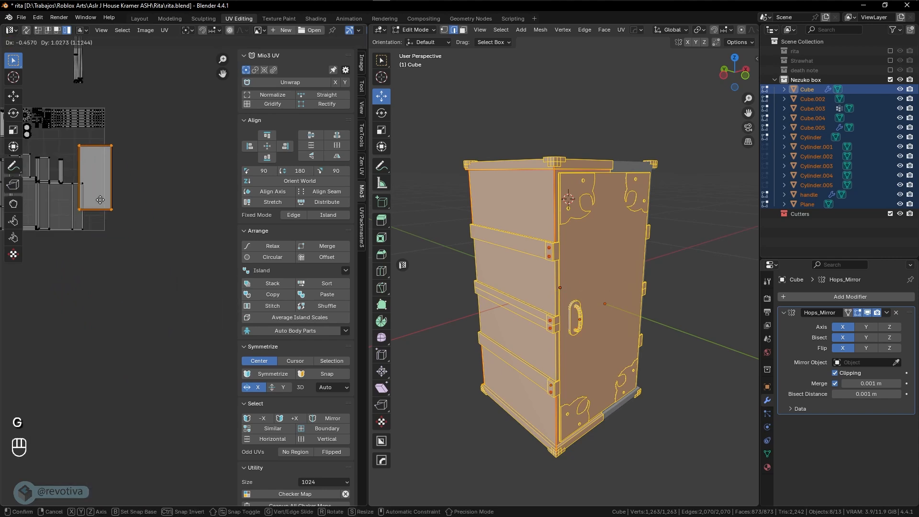
pyautogui.click(93, 194)
# Move the narrow strip and wide island together below the grey island
pyautogui.keyDown('shift'); pyautogui.moveTo(119, 221); pyautogui.dragTo(226, 265, button='middle'); pyautogui.keyUp('shift')
pyautogui.scroll(1, 207, 261)
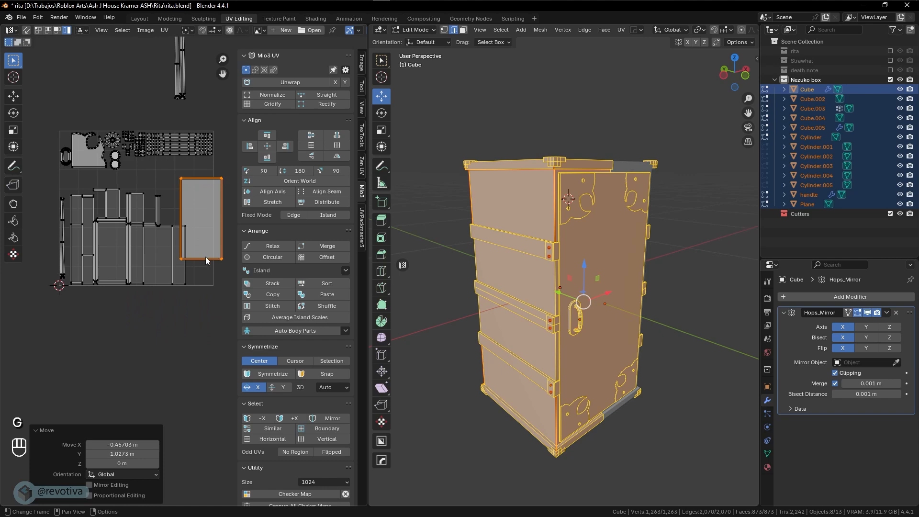
pyautogui.click(168, 243)
pyautogui.press('g')
pyautogui.rightClick(170, 288)
pyautogui.keyDown('shift'); pyautogui.click(177, 274); pyautogui.keyUp('shift')
pyautogui.press('g')
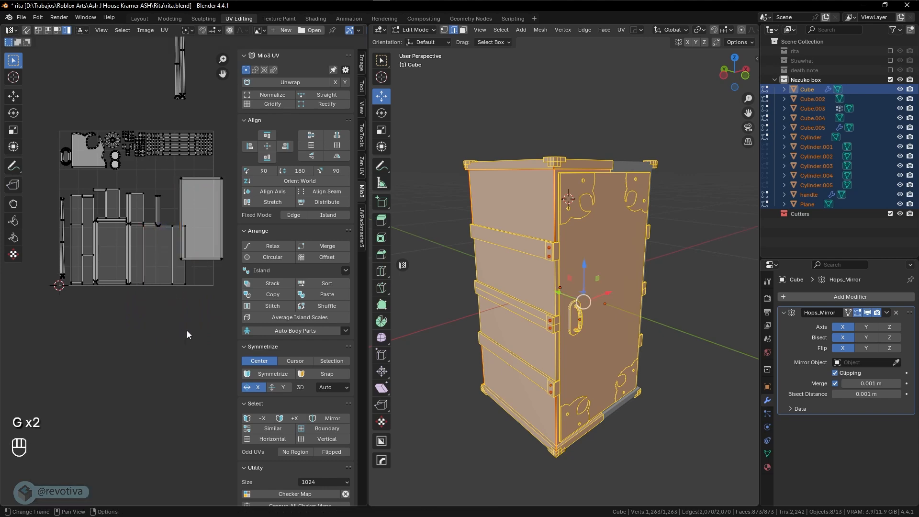
pyautogui.keyDown('shift'); pyautogui.click(179, 270); pyautogui.keyUp('shift')
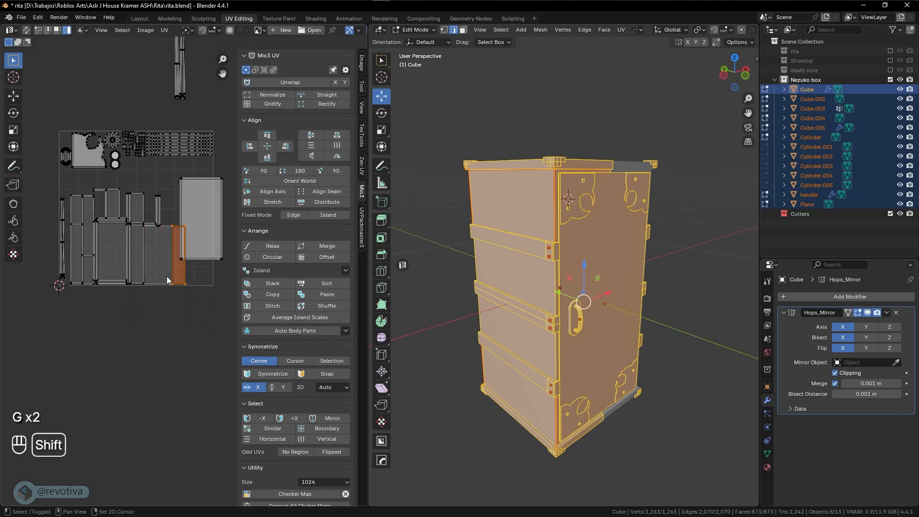
pyautogui.keyDown('shift'); pyautogui.click(164, 276); pyautogui.keyUp('shift')
pyautogui.press('g')
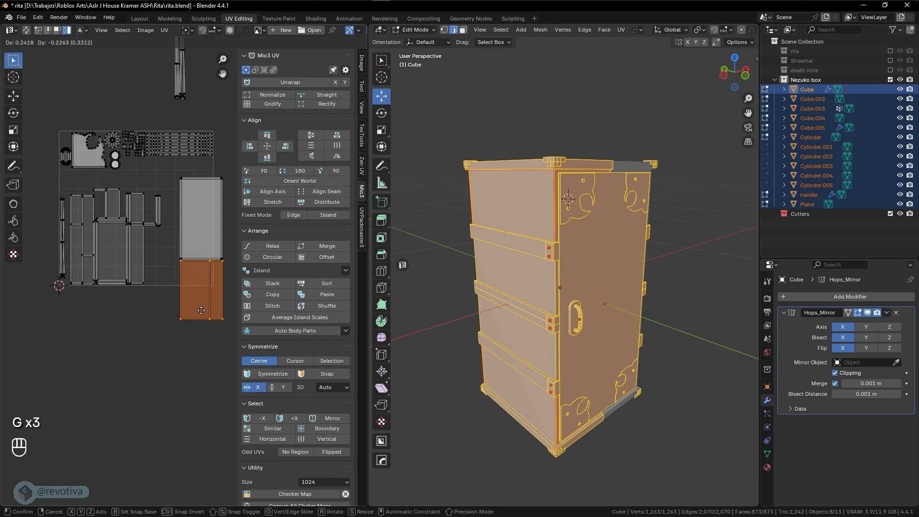
pyautogui.click(200, 310)
# Rotate the small L-shaped island 90 degrees and place it near the top-left
pyautogui.click(155, 230)
pyautogui.press('g')
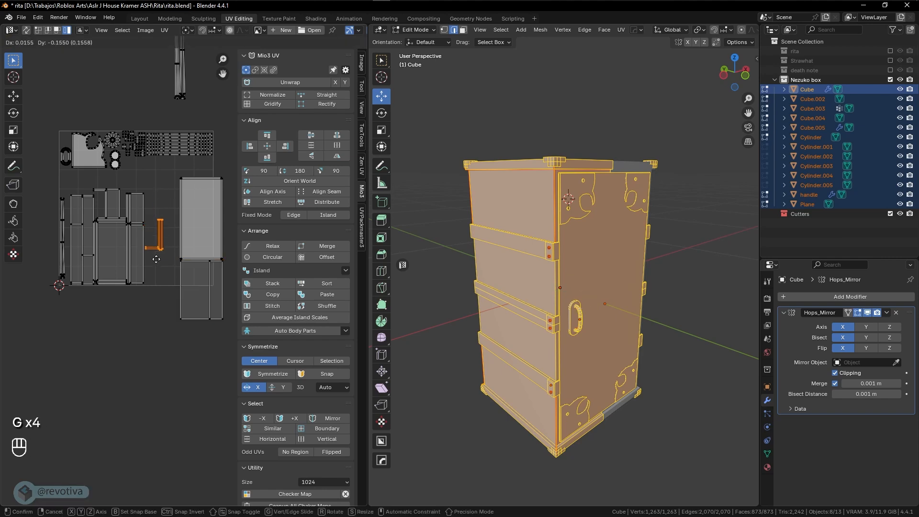
pyautogui.click(90, 202)
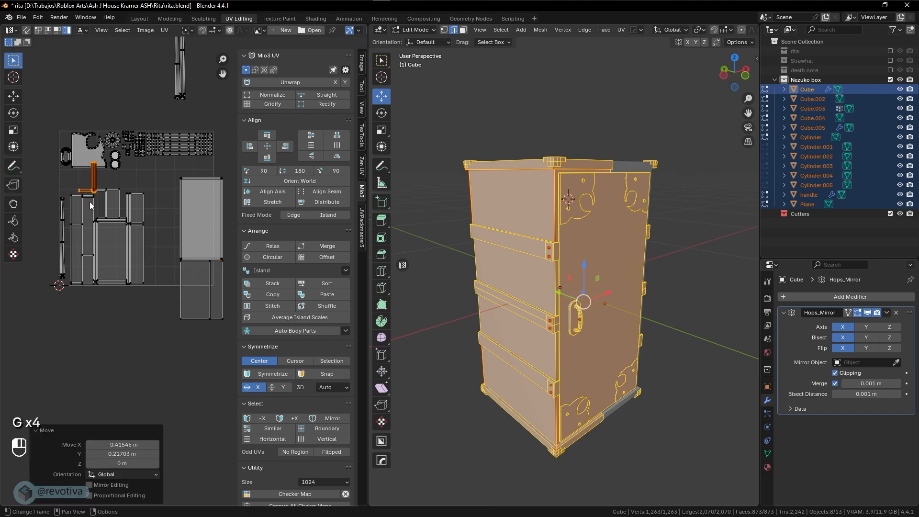
pyautogui.press('g')
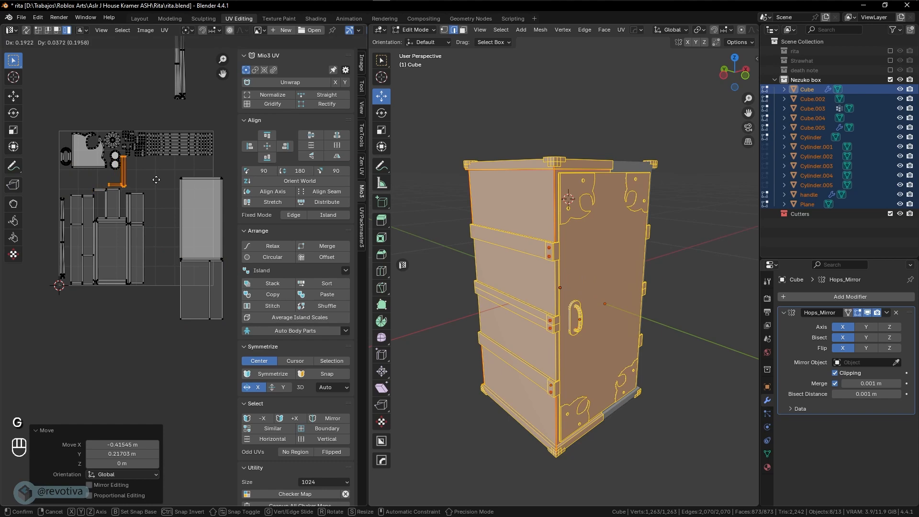
pyautogui.click(124, 192)
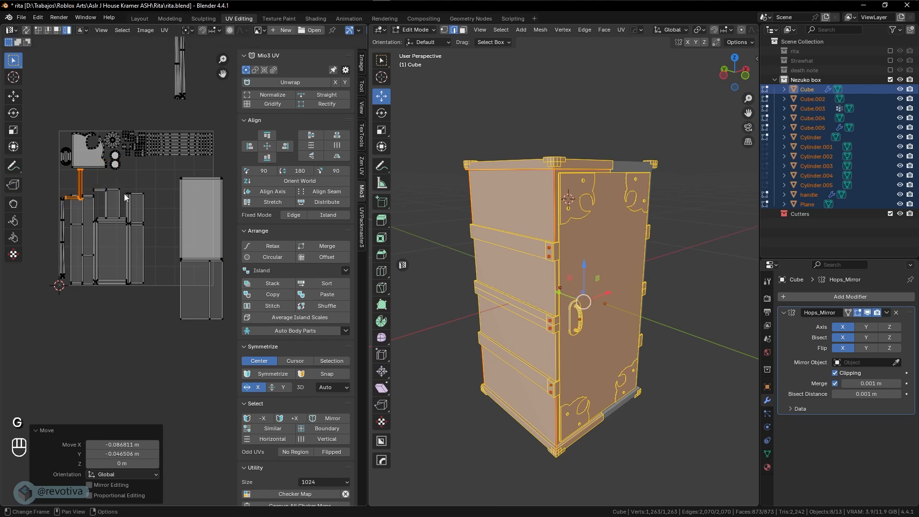
pyautogui.press('r')
pyautogui.press('KP_9')
pyautogui.press('KP_0')
pyautogui.press('KP_Enter')
pyautogui.press('g')
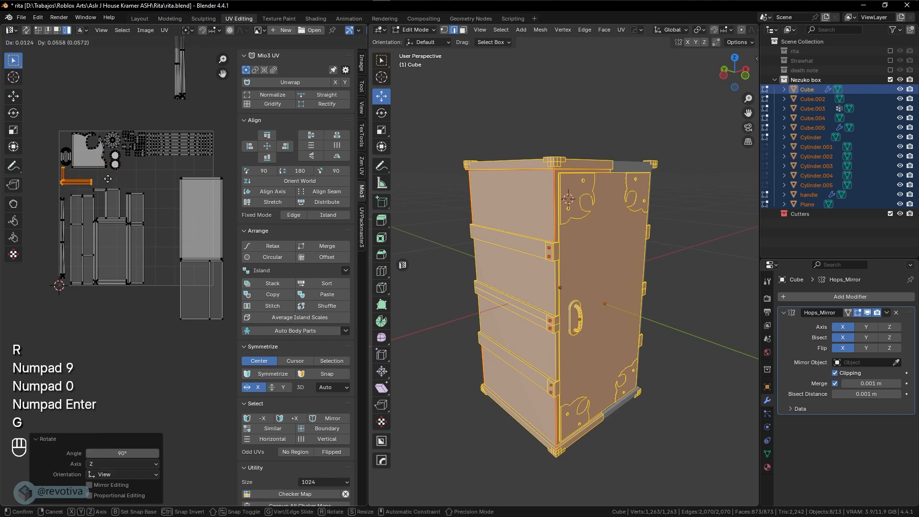
pyautogui.click(108, 177)
# Put the ring-shaped island in the top-left corner with the L-shaped island just below it
pyautogui.click(69, 148)
pyautogui.press('g')
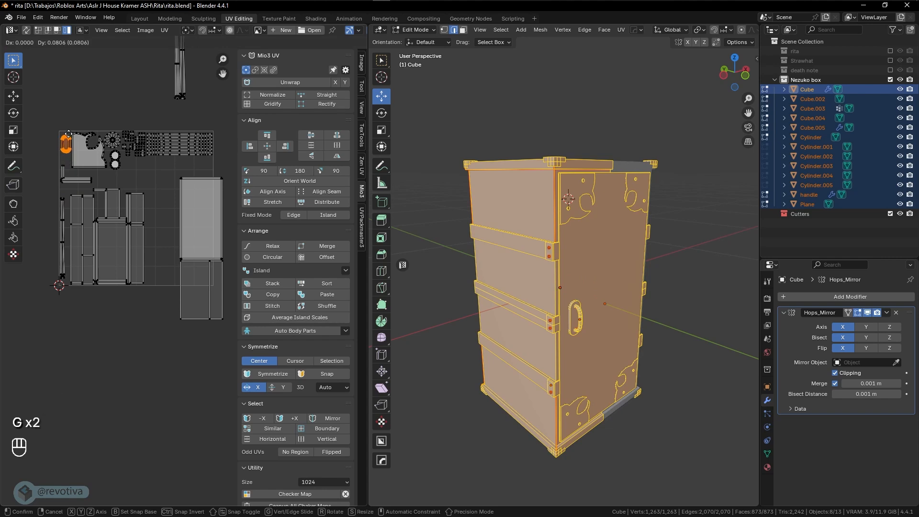
pyautogui.click(70, 134)
pyautogui.click(68, 180)
pyautogui.press('g')
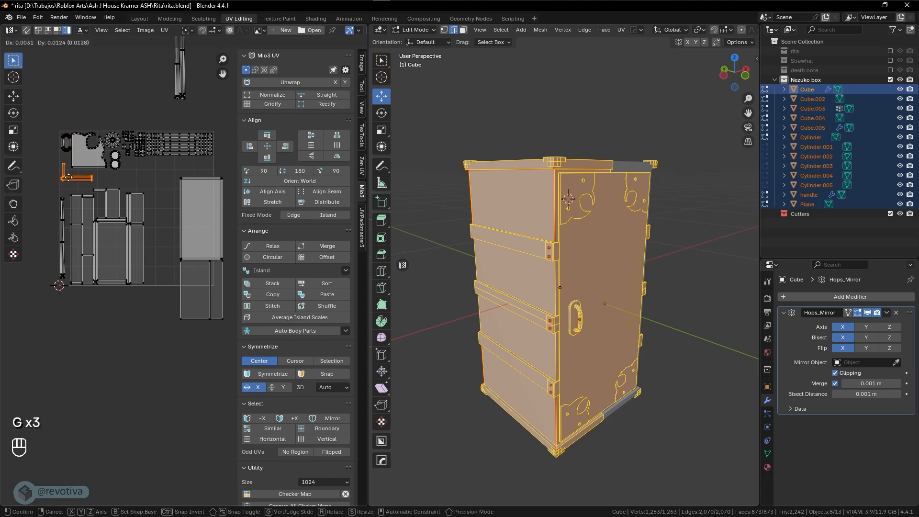
pyautogui.click(69, 171)
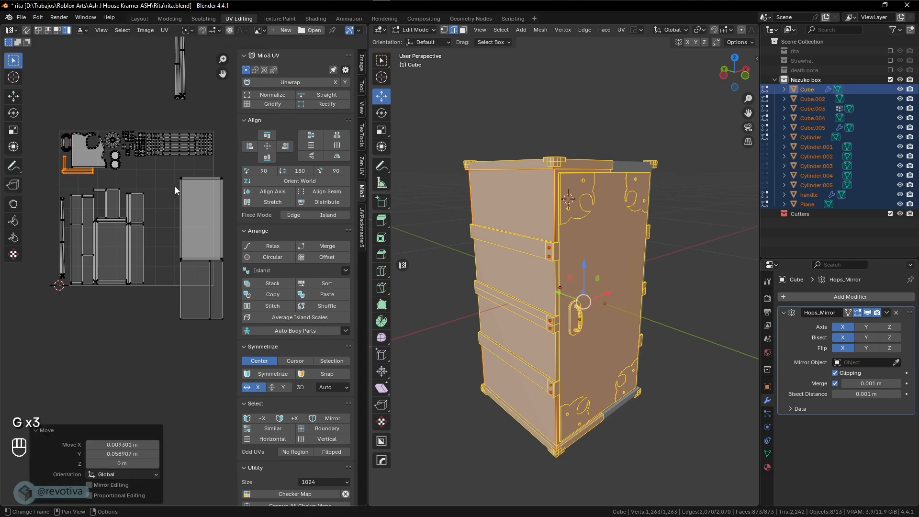
# Move and slightly shrink the tall grey island at the right
pyautogui.moveTo(175, 190); pyautogui.dragTo(231, 320)
pyautogui.press('g')
pyautogui.click(215, 301)
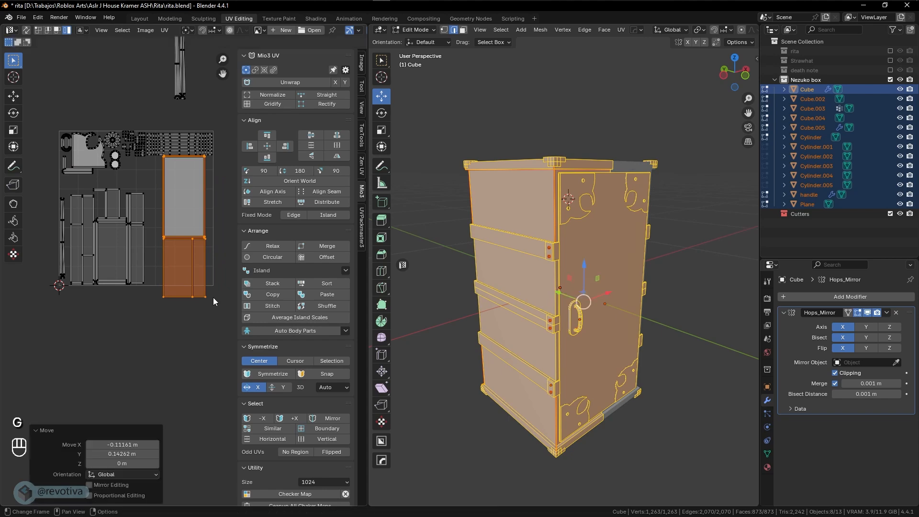
pyautogui.press('s')
pyautogui.click(213, 300)
pyautogui.press('g')
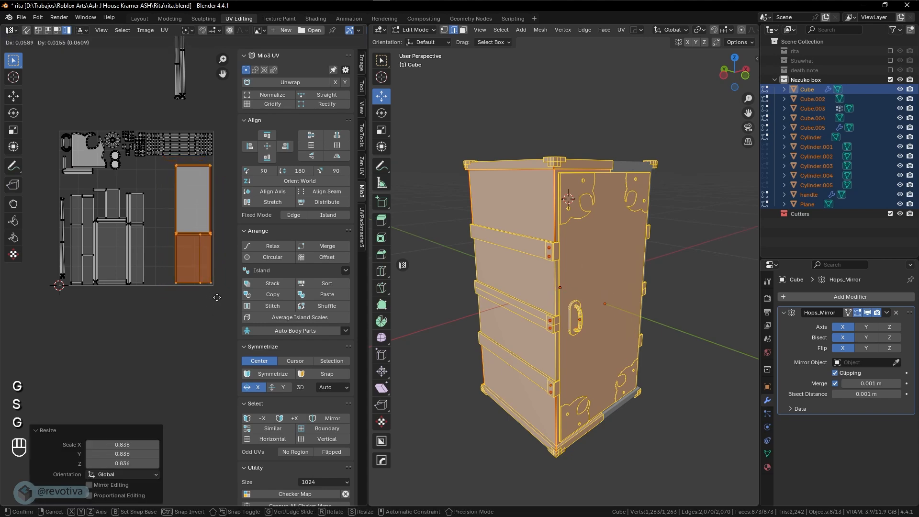
pyautogui.click(217, 297)
# Enlarge the left islands to 1.090 to fill the gap, and move the tall thin strip to the left edge
pyautogui.moveTo(162, 303); pyautogui.dragTo(51, 186)
pyautogui.press('s')
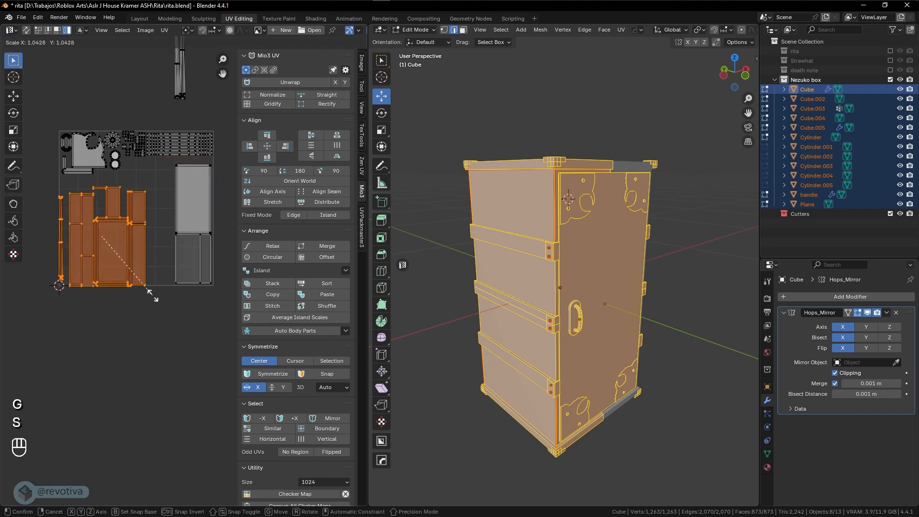
pyautogui.click(154, 298)
pyautogui.press('g')
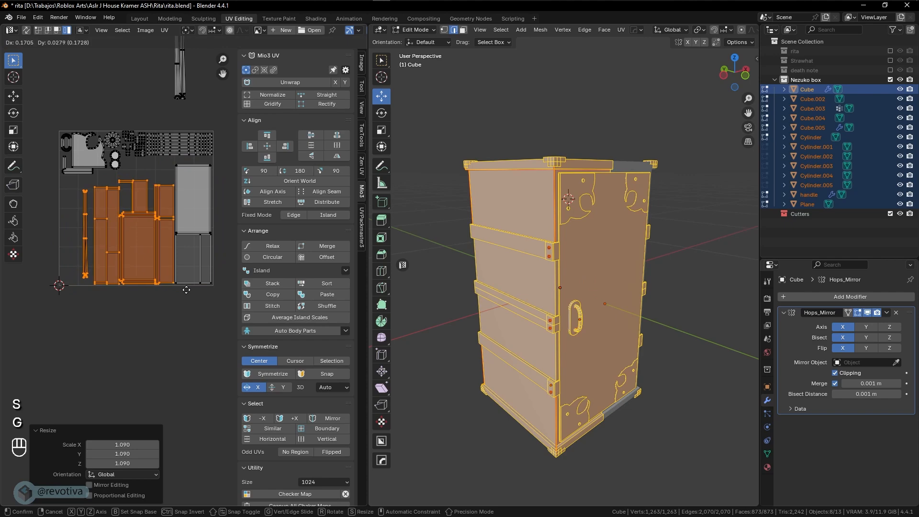
pyautogui.click(186, 290)
pyautogui.click(180, 72)
pyautogui.press('g')
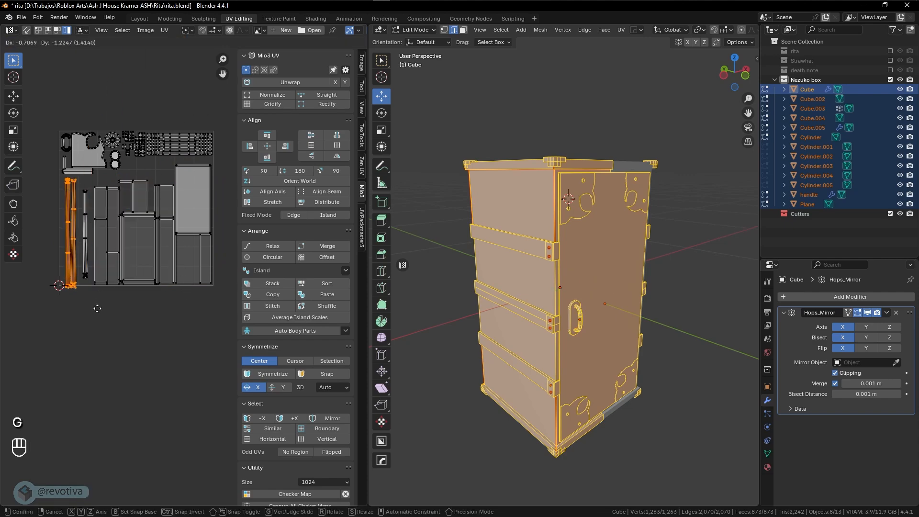
pyautogui.click(99, 303)
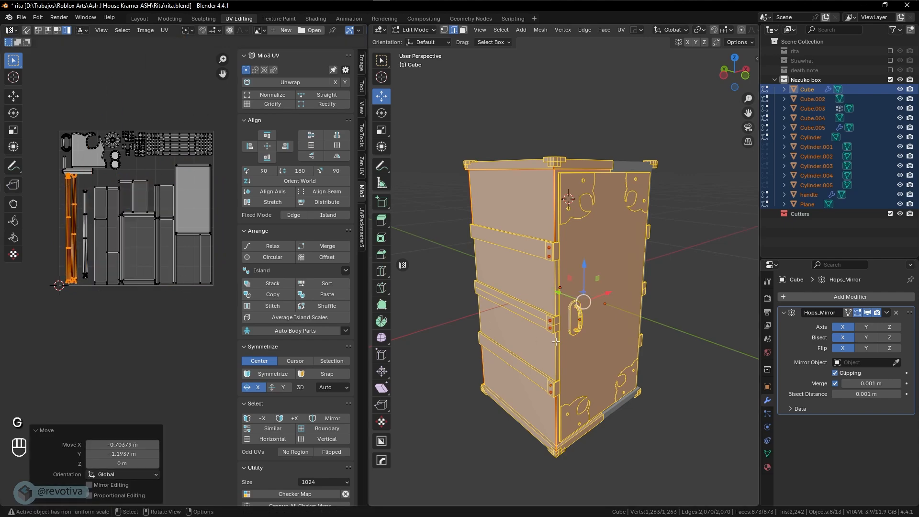
pyautogui.press('Tab')
pyautogui.press('Tab')
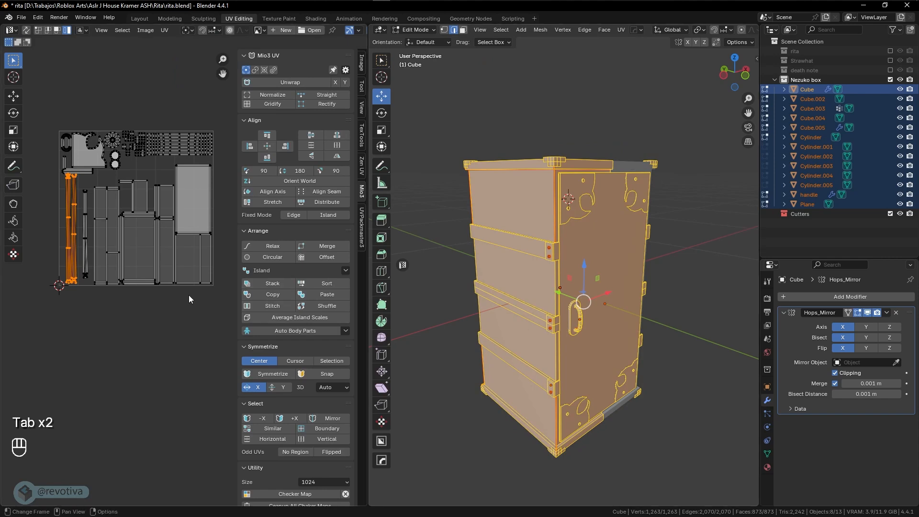
# Enlarge the large UV islands to 1.034, nudge them, and shift the thin strip island left
pyautogui.moveTo(211, 299); pyautogui.dragTo(101, 174)
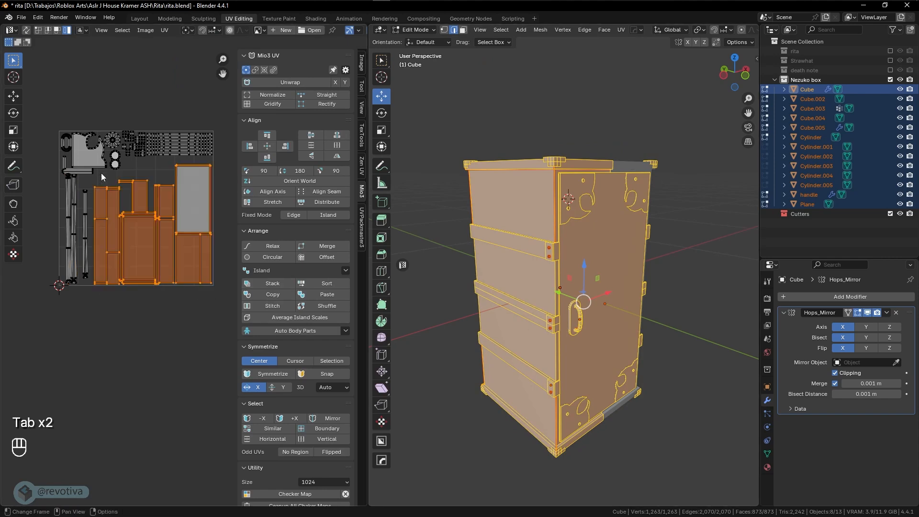
pyautogui.press('s')
pyautogui.click(192, 258)
pyautogui.press('g')
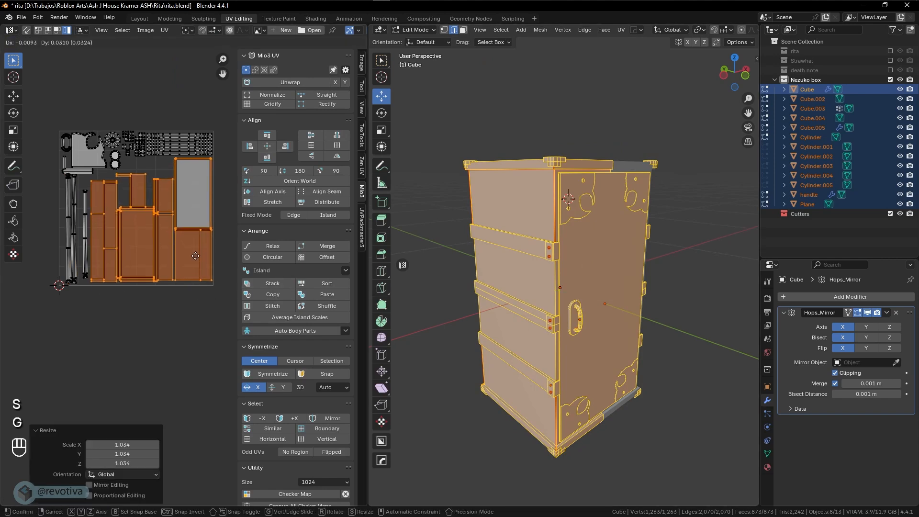
pyautogui.click(195, 256)
pyautogui.press('g')
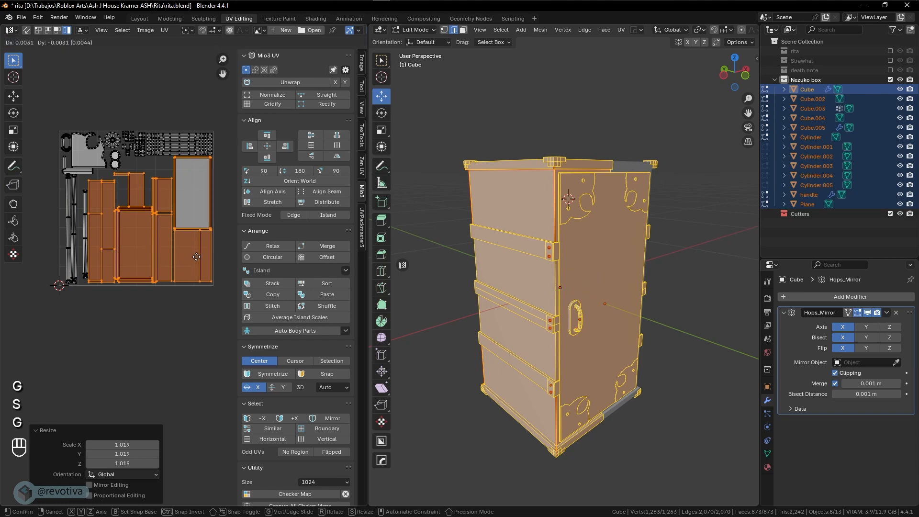
pyautogui.click(197, 257)
pyautogui.click(86, 205)
pyautogui.press('g')
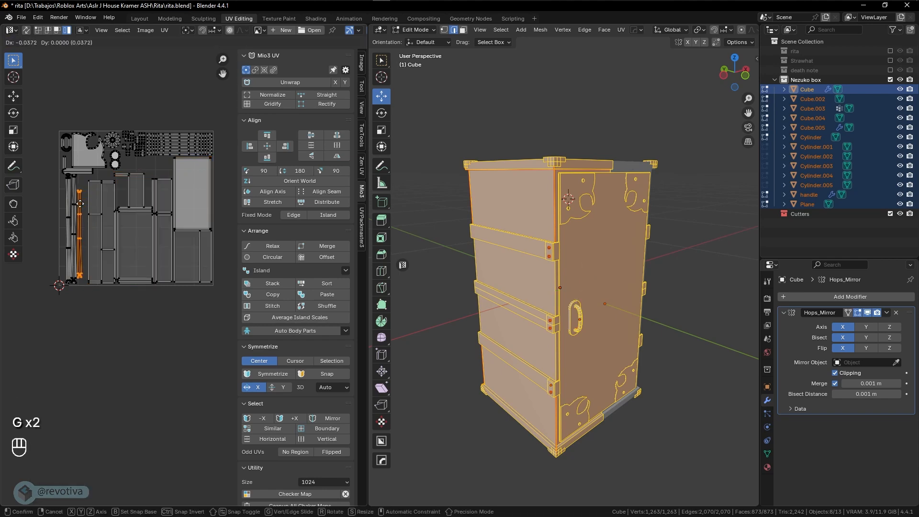
pyautogui.click(86, 196)
# Reselect the large islands and rescale them to 1.010, then 1.024, nudging after each
pyautogui.moveTo(84, 176); pyautogui.dragTo(226, 326)
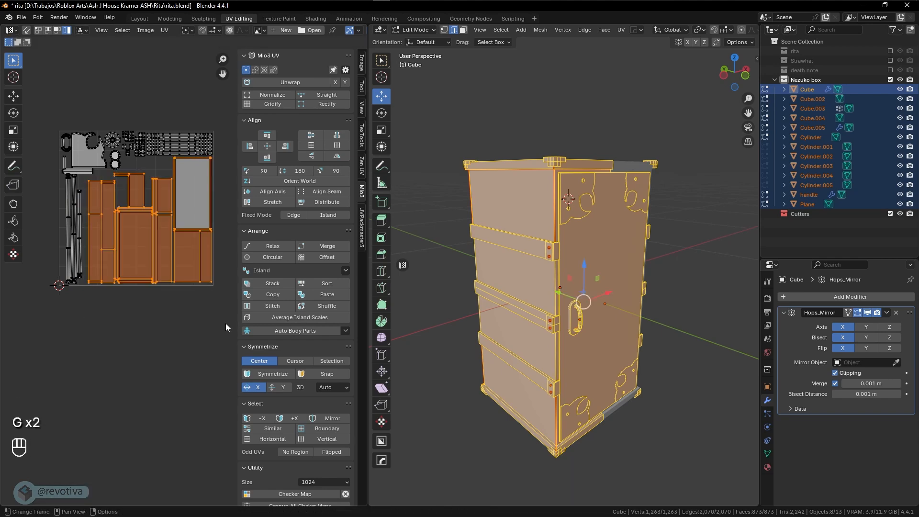
pyautogui.press('s')
pyautogui.click(222, 320)
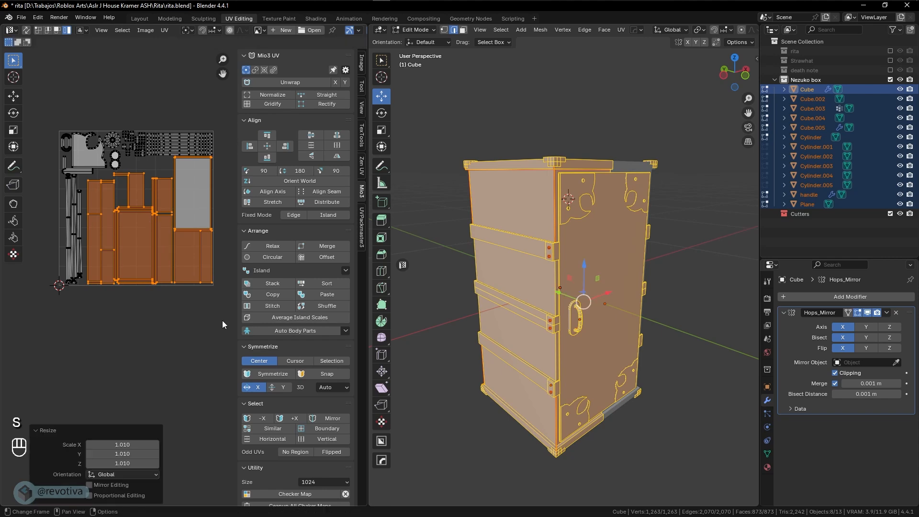
pyautogui.press('g')
pyautogui.click(218, 317)
pyautogui.press('s')
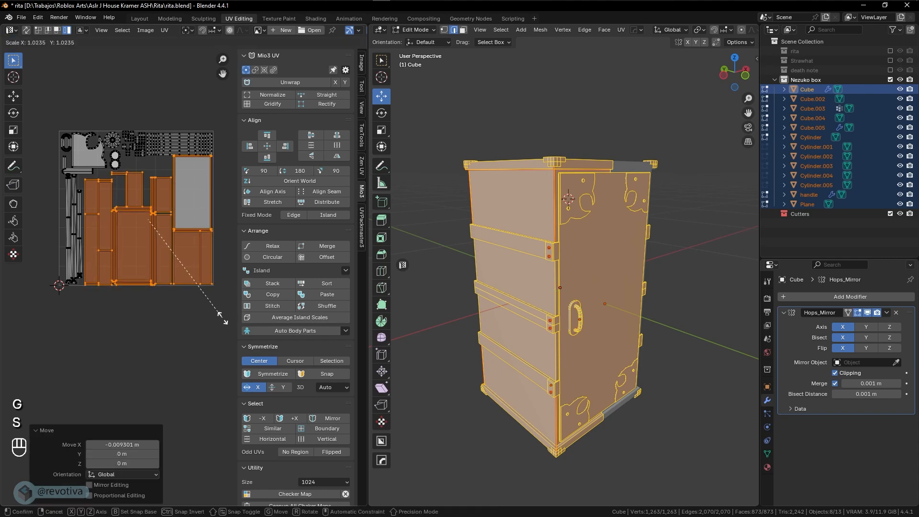
pyautogui.click(223, 320)
pyautogui.press('g')
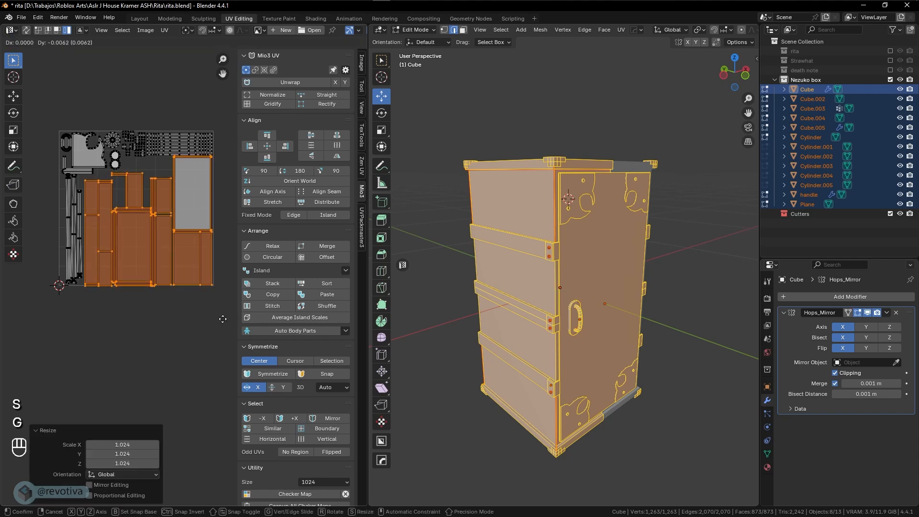
pyautogui.click(222, 317)
# Scale the islands to 0.985, nudge them slightly, and leave Edit Mode
pyautogui.press('s')
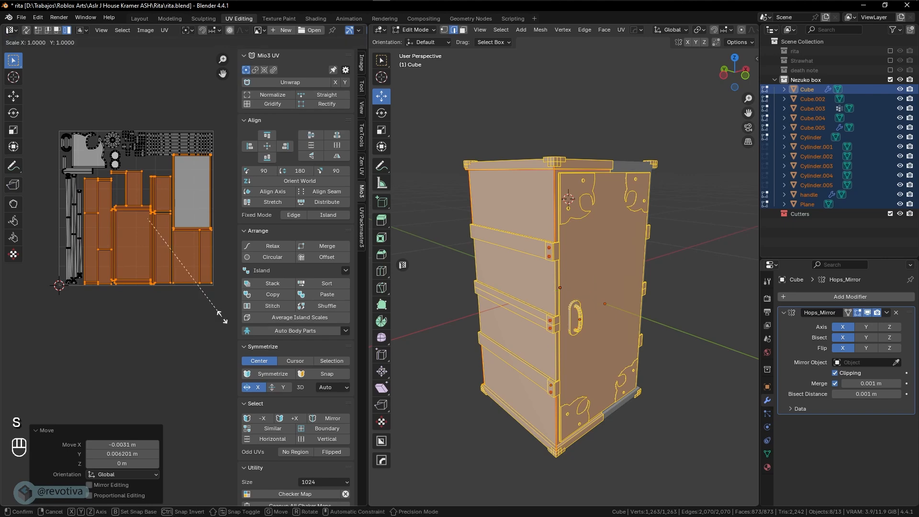
pyautogui.click(220, 317)
pyautogui.press('g')
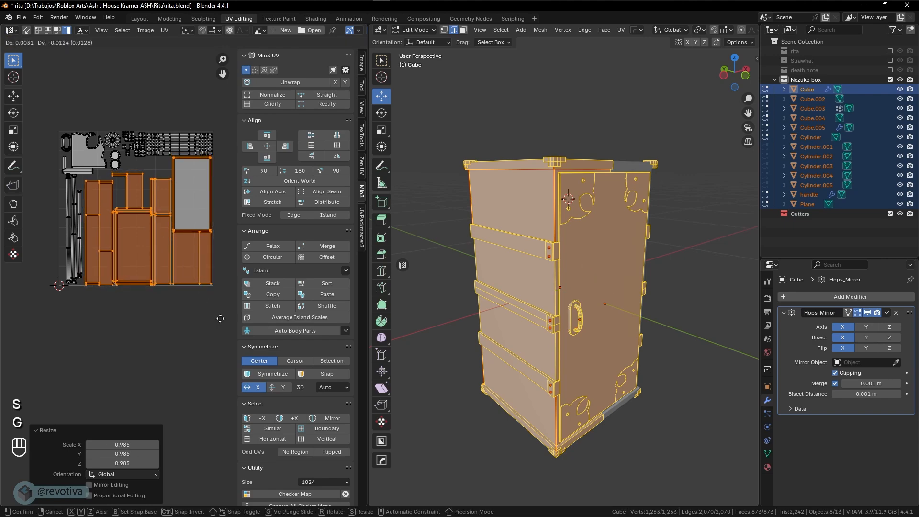
pyautogui.click(220, 318)
pyautogui.press('Tab')
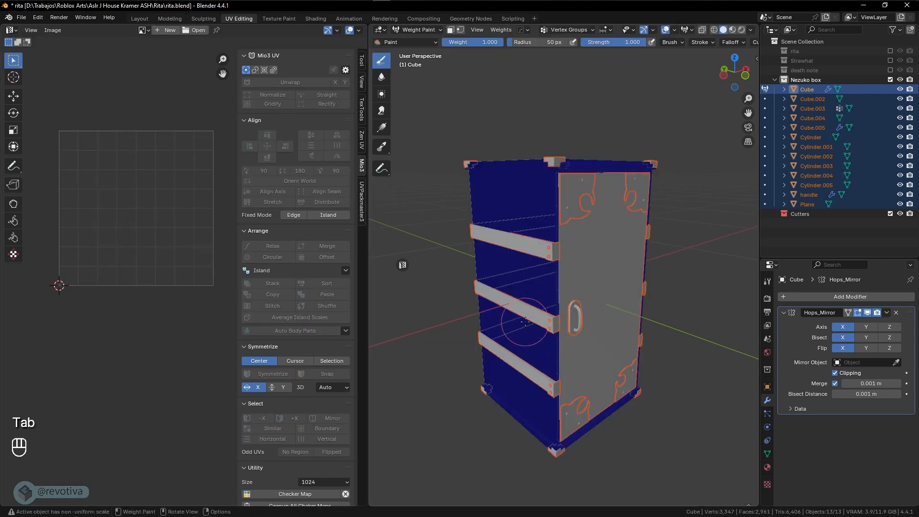
# Return to Object Mode, export the box over nesuko.fbx, and switch to Substance Painter
pyautogui.press('Tab')
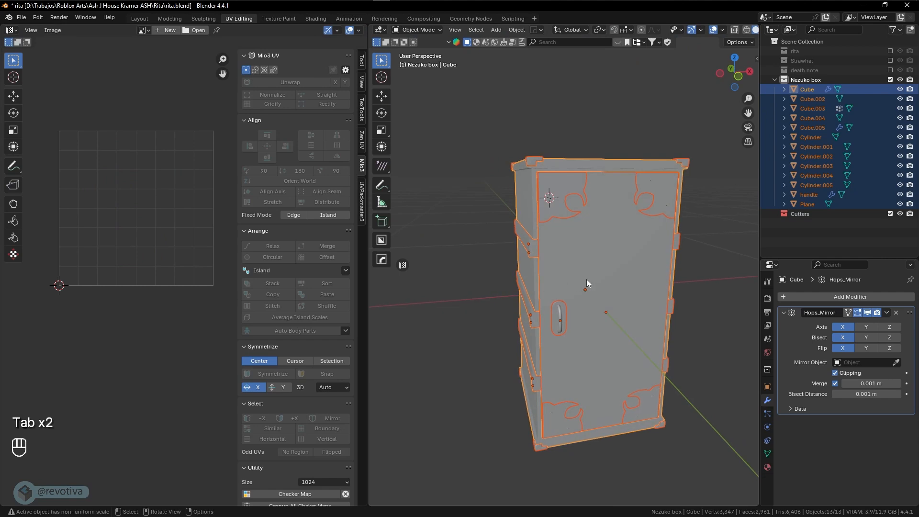
pyautogui.moveTo(587, 280); pyautogui.dragTo(568, 277, button='middle')
pyautogui.click(21, 17)
pyautogui.moveTo(29, 162)
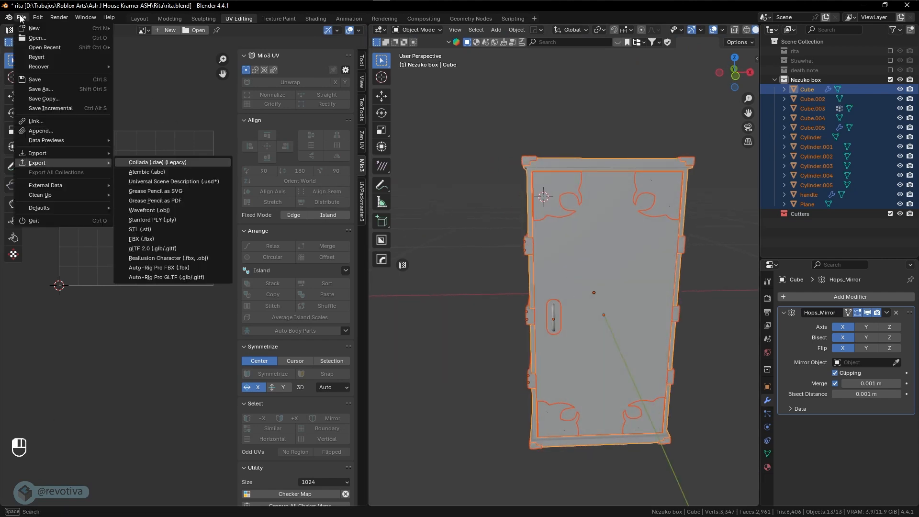
pyautogui.click(144, 247)
pyautogui.click(237, 192)
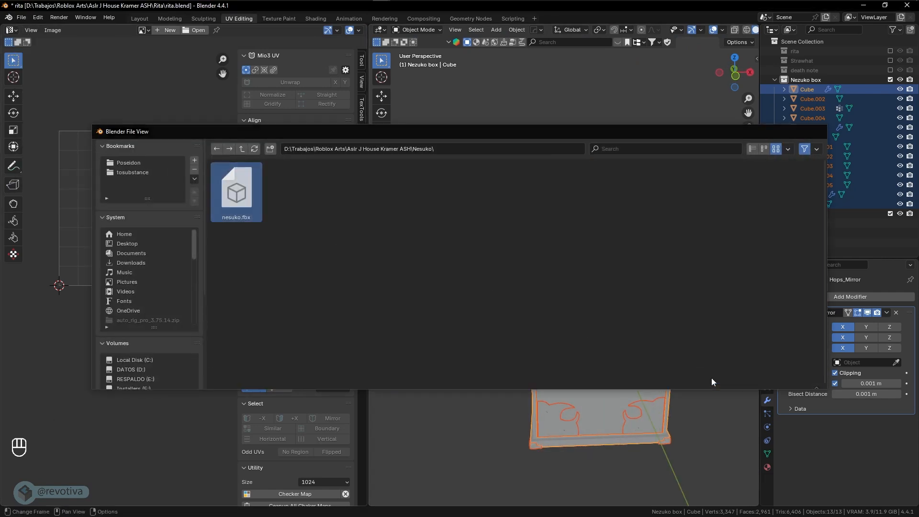
pyautogui.click(713, 378)
pyautogui.press('super+Tab')
# Reimport the updated box mesh into Substance Painter
pyautogui.click(348, 128)
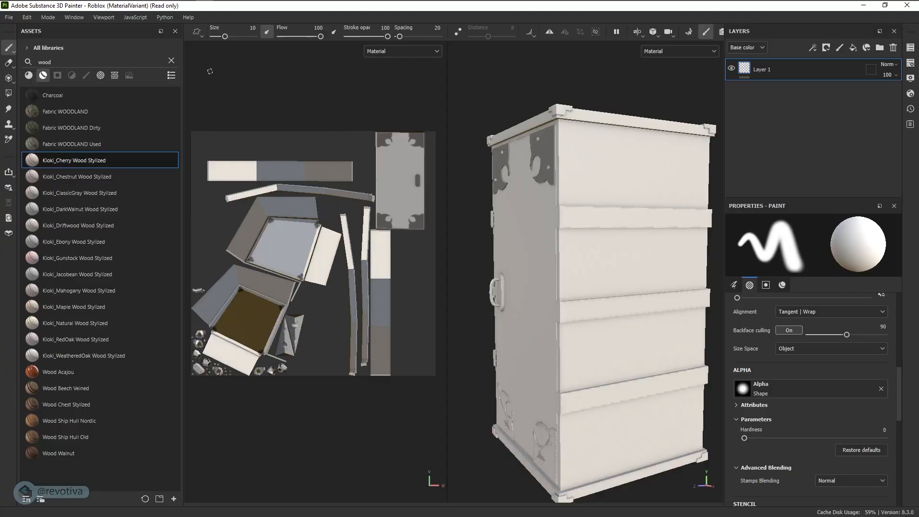
pyautogui.click(27, 17)
pyautogui.click(36, 62)
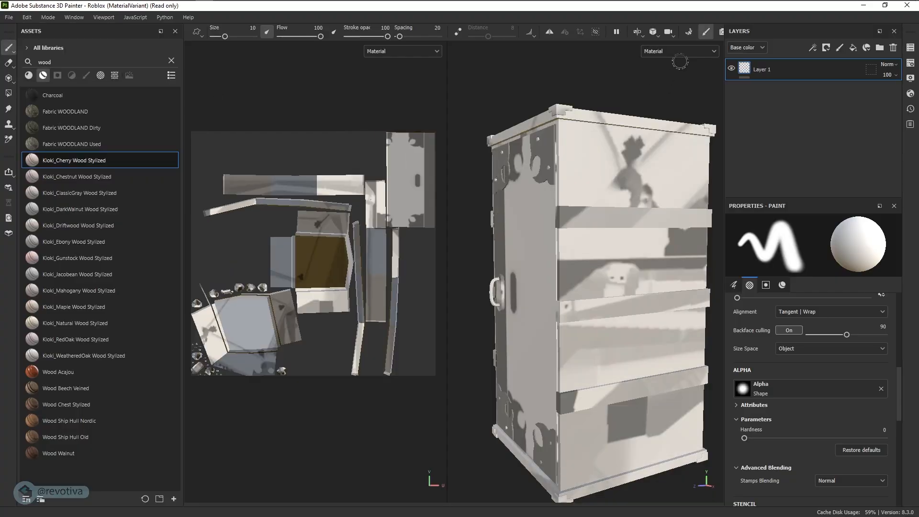
# Bake the selected mesh maps, check the baked box, and return to painting mode
pyautogui.click(688, 31)
pyautogui.click(587, 481)
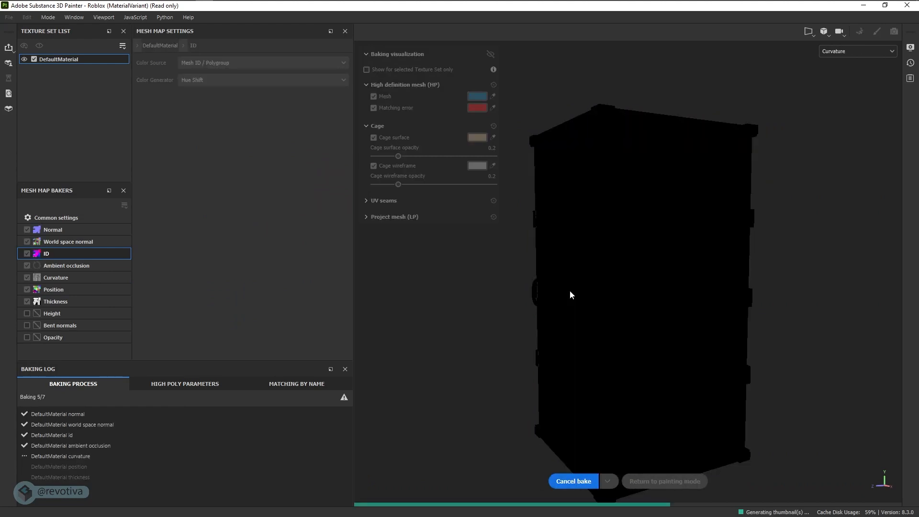
pyautogui.keyDown('alt'); pyautogui.moveTo(557, 304); pyautogui.dragTo(759, 310); pyautogui.keyUp('alt')
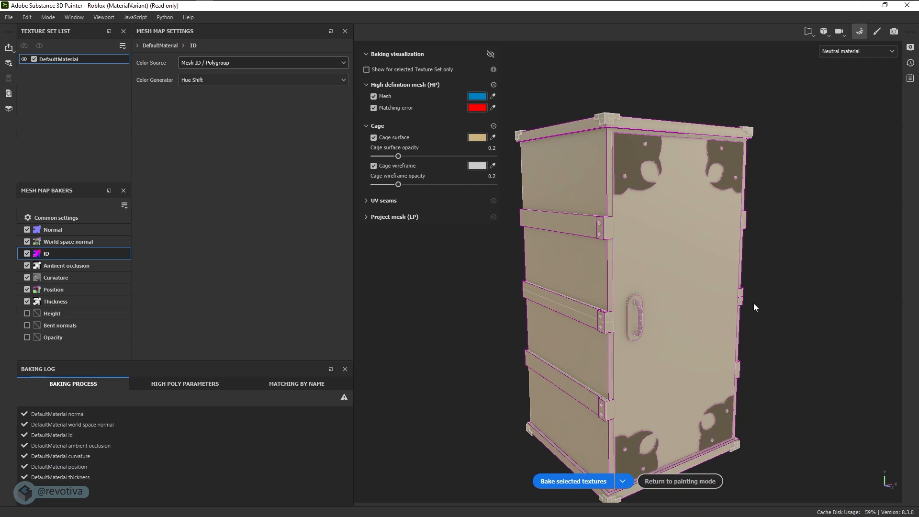
pyautogui.click(680, 484)
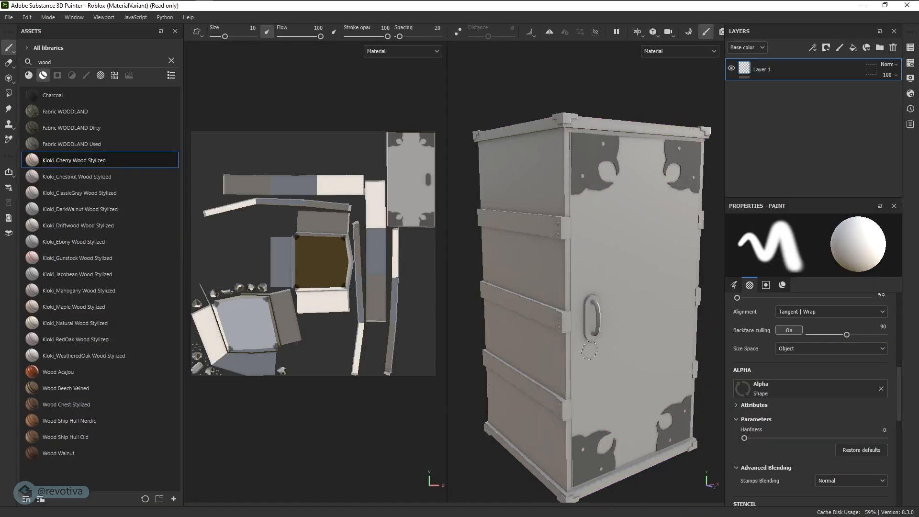
# Apply Kloki_Cherry Wood Stylized to the whole box and inspect it around the door
pyautogui.keyDown('alt'); pyautogui.moveTo(583, 316); pyautogui.dragTo(599, 316); pyautogui.keyUp('alt')
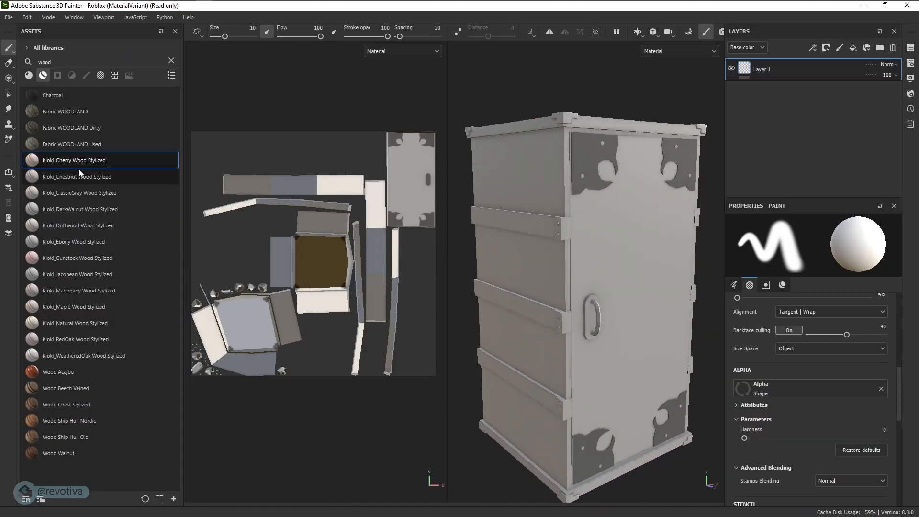
pyautogui.moveTo(86, 162); pyautogui.dragTo(616, 225)
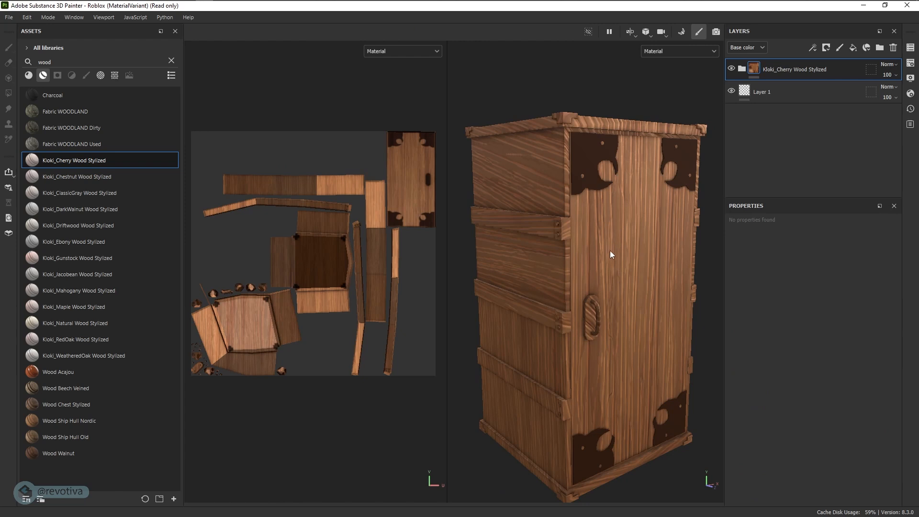
pyautogui.keyDown('alt'); pyautogui.moveTo(576, 271); pyautogui.dragTo(622, 255); pyautogui.keyUp('alt')
pyautogui.keyDown('alt'); pyautogui.moveTo(546, 246); pyautogui.dragTo(592, 253, button='right'); pyautogui.keyUp('alt')
pyautogui.keyDown('alt'); pyautogui.moveTo(591, 253); pyautogui.dragTo(581, 254); pyautogui.keyUp('alt')
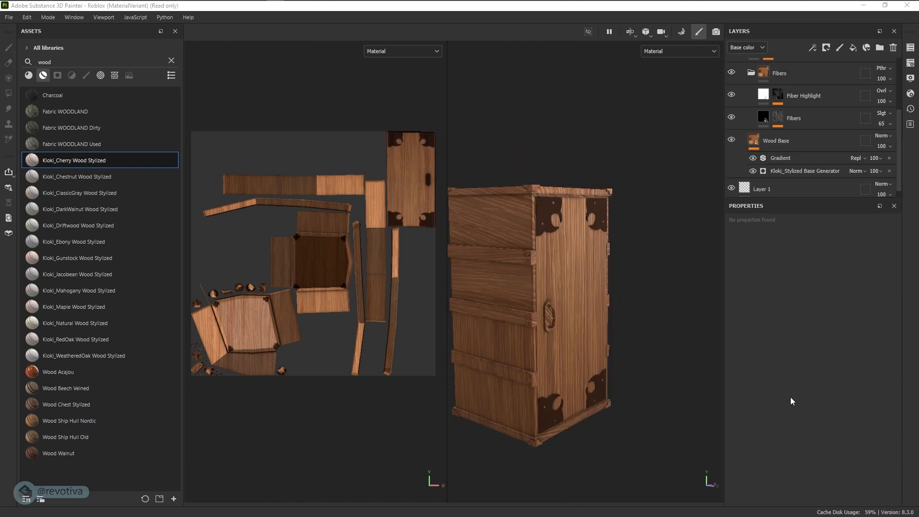
pyautogui.keyDown('alt'); pyautogui.moveTo(623, 236); pyautogui.dragTo(613, 248); pyautogui.keyUp('alt')
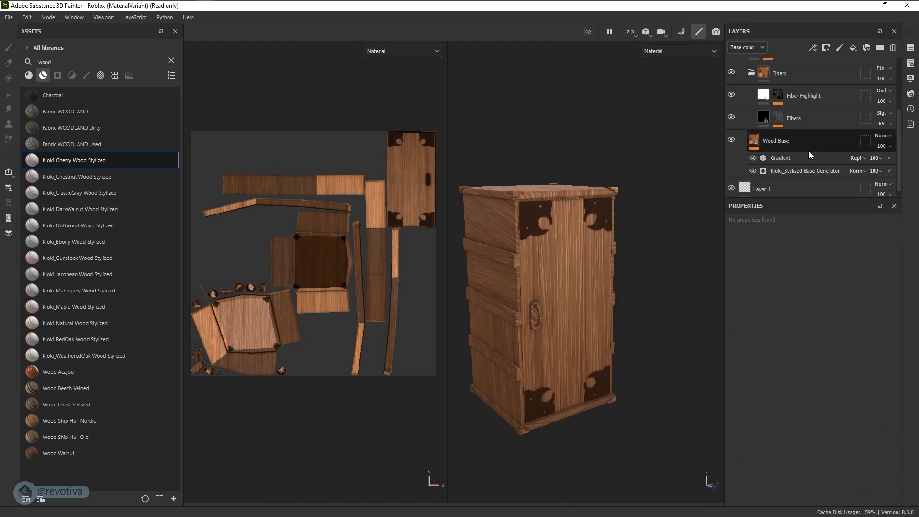
pyautogui.scroll(3, 809, 144)
# Collapse the wood layer folder and search the assets for 'metal'
pyautogui.click(742, 68)
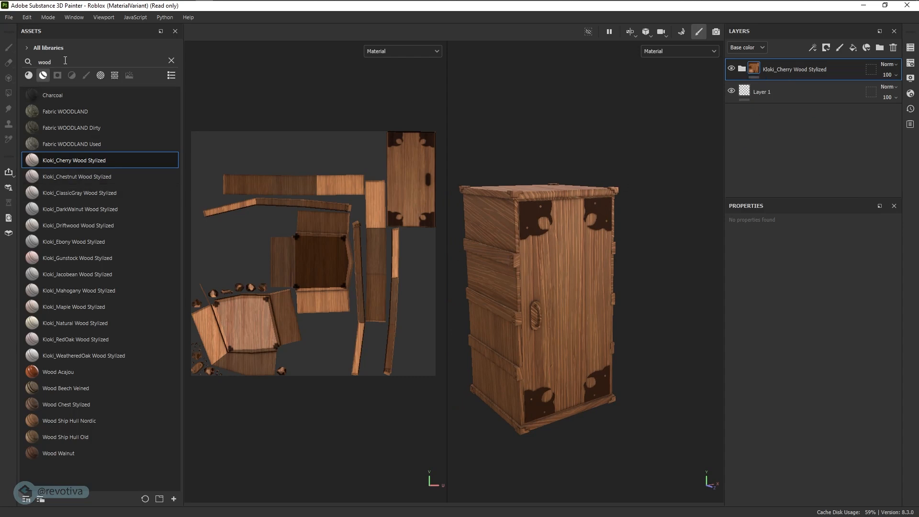
pyautogui.click(170, 60)
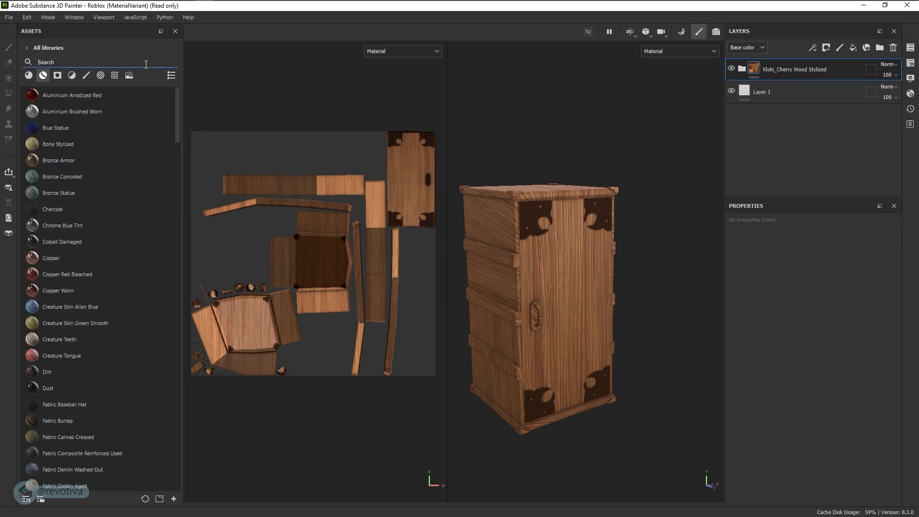
pyautogui.write('metal')
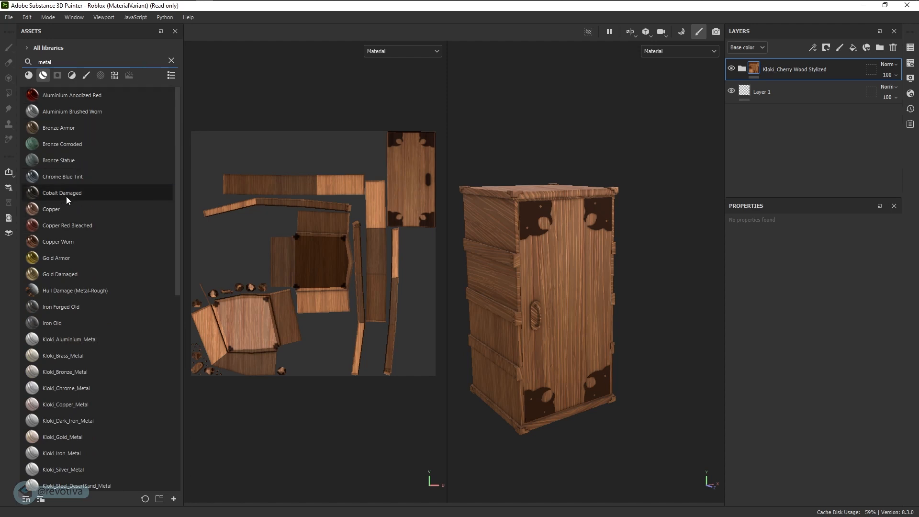
# Apply Cobalt Damaged and mask it by colour selection using the handle's ID colour
pyautogui.moveTo(68, 195); pyautogui.dragTo(530, 223)
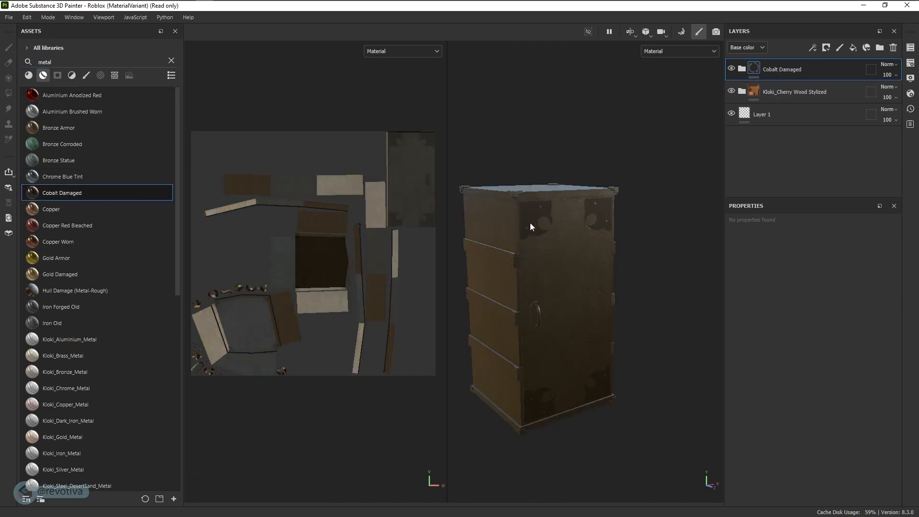
pyautogui.scroll(5, 530, 222)
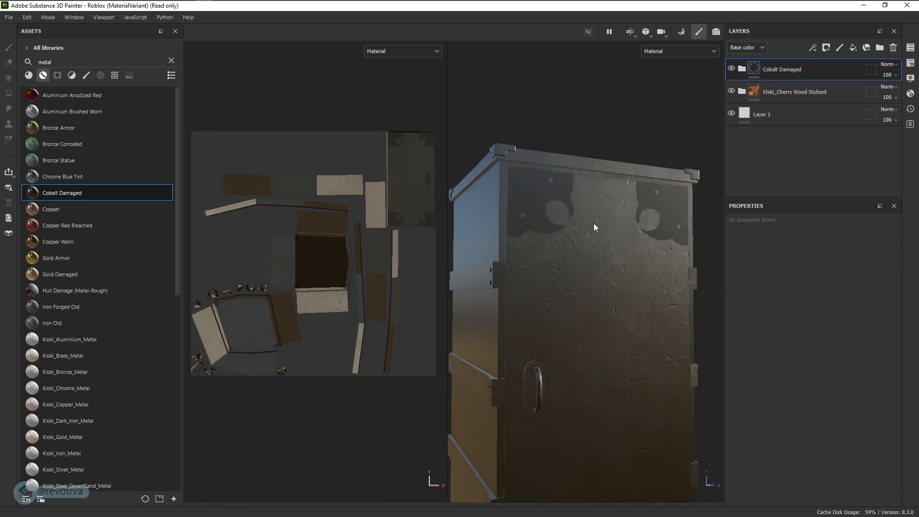
pyautogui.keyDown('alt'); pyautogui.moveTo(594, 223); pyautogui.dragTo(596, 229, button='middle'); pyautogui.keyUp('alt')
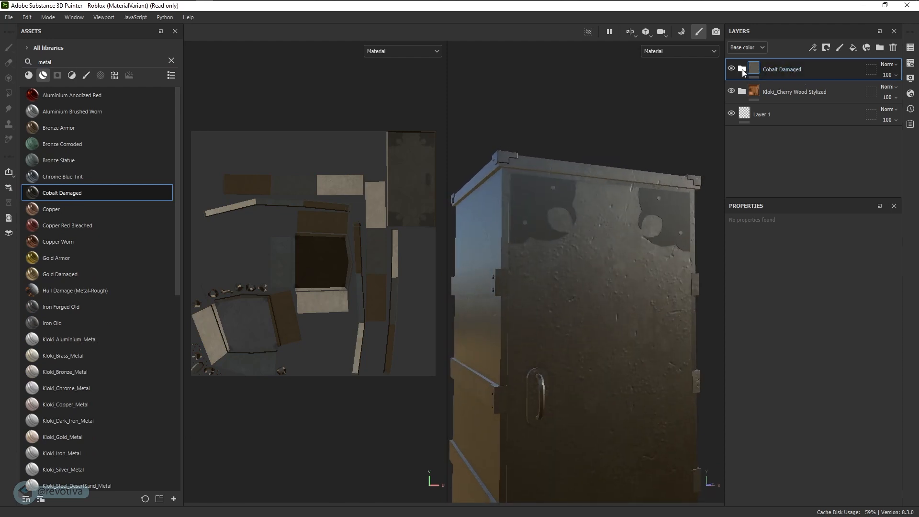
pyautogui.rightClick(788, 68)
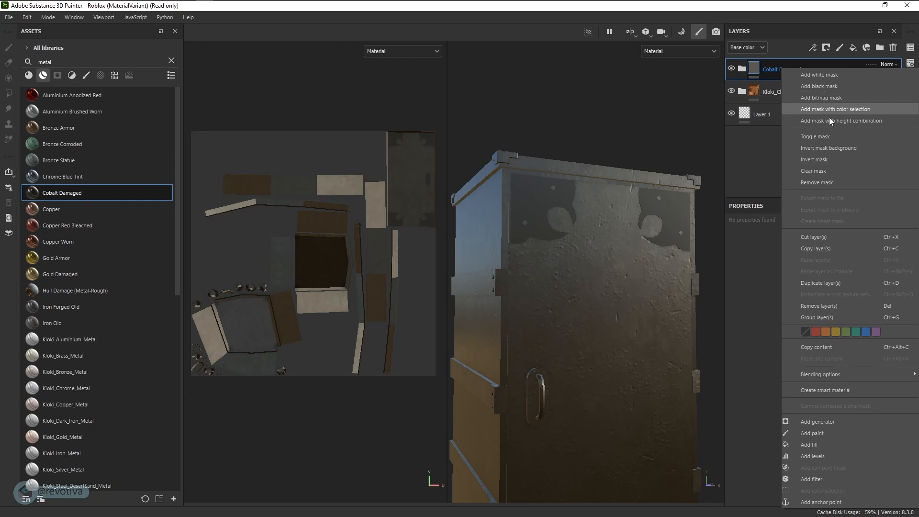
pyautogui.click(844, 108)
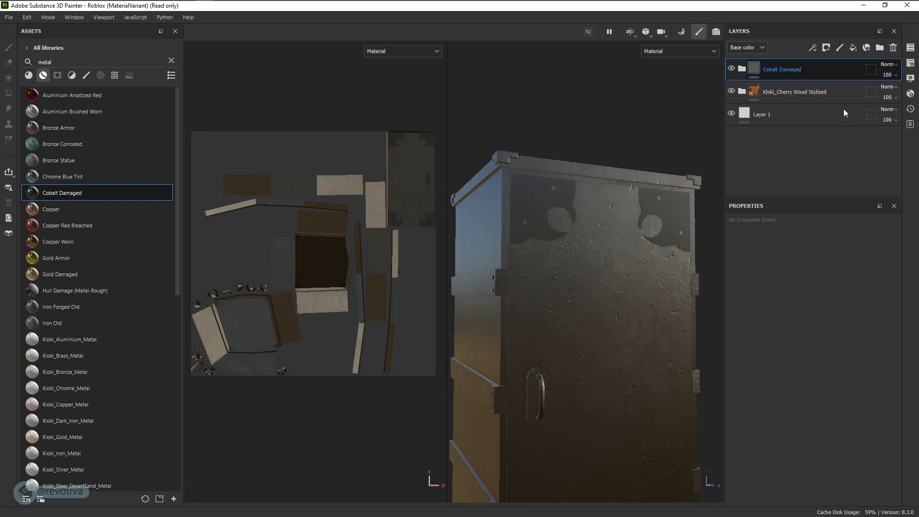
pyautogui.click(879, 337)
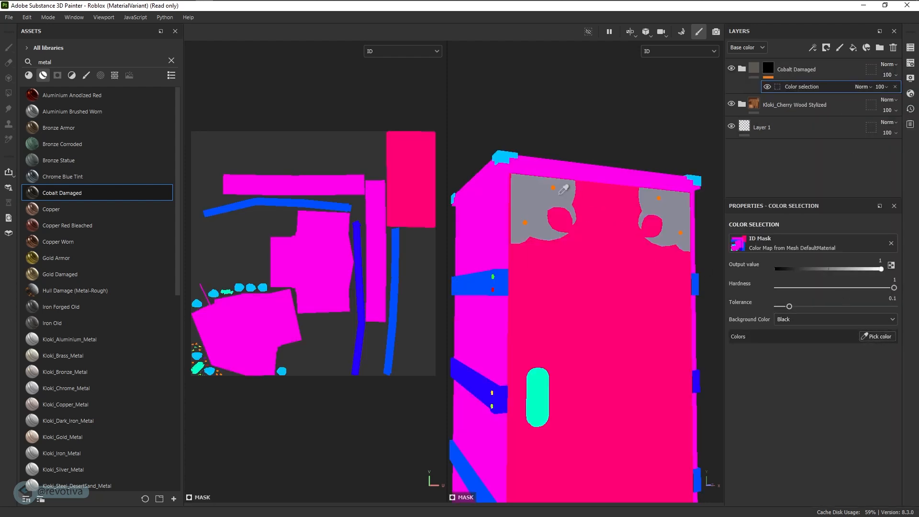
pyautogui.click(523, 197)
# Inspect the masked cabinet from several angles, checking ID colours before returning to material view
pyautogui.keyDown('alt'); pyautogui.moveTo(607, 223); pyautogui.dragTo(585, 255); pyautogui.keyUp('alt')
pyautogui.keyDown('alt'); pyautogui.moveTo(585, 256); pyautogui.dragTo(556, 280, button='right'); pyautogui.keyUp('alt')
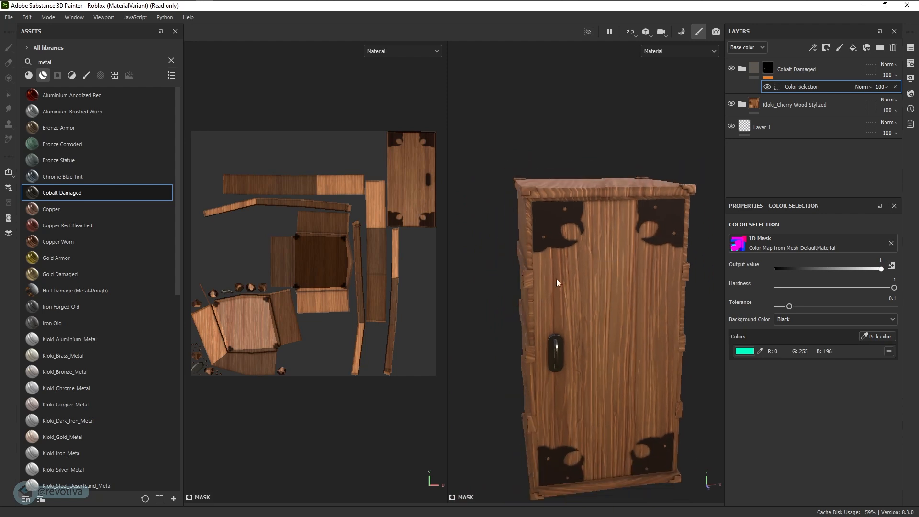
pyautogui.keyDown('alt'); pyautogui.moveTo(596, 283); pyautogui.dragTo(658, 280); pyautogui.keyUp('alt')
pyautogui.keyDown('alt'); pyautogui.moveTo(658, 280); pyautogui.dragTo(668, 187, button='middle'); pyautogui.keyUp('alt')
pyautogui.keyDown('alt'); pyautogui.moveTo(670, 191); pyautogui.dragTo(619, 242); pyautogui.keyUp('alt')
pyautogui.keyDown('alt'); pyautogui.moveTo(598, 232); pyautogui.dragTo(594, 241, button='middle'); pyautogui.keyUp('alt')
pyautogui.keyDown('alt'); pyautogui.moveTo(594, 241); pyautogui.dragTo(621, 249); pyautogui.keyUp('alt')
pyautogui.click(876, 337)
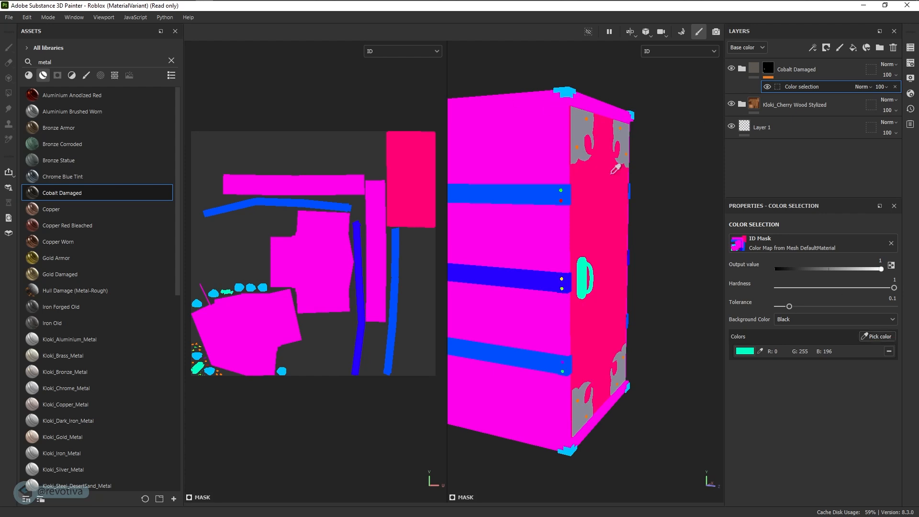
pyautogui.press('m')
pyautogui.keyDown('alt'); pyautogui.moveTo(597, 132); pyautogui.dragTo(612, 172); pyautogui.keyUp('alt')
# Duplicate the Cobalt Damaged layer, replace its mask with a black mask, and pick Polygon Fill
pyautogui.click(754, 69)
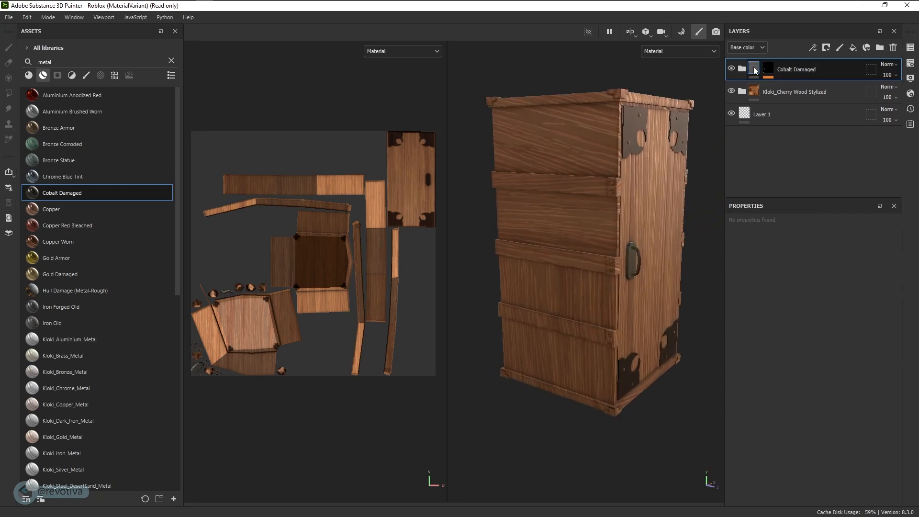
pyautogui.hotkey('ctrl', 'd')
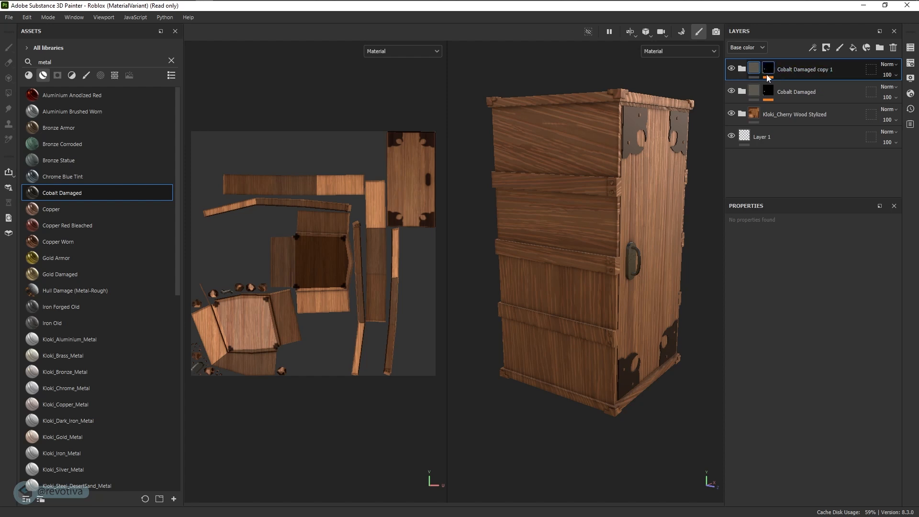
pyautogui.rightClick(768, 69)
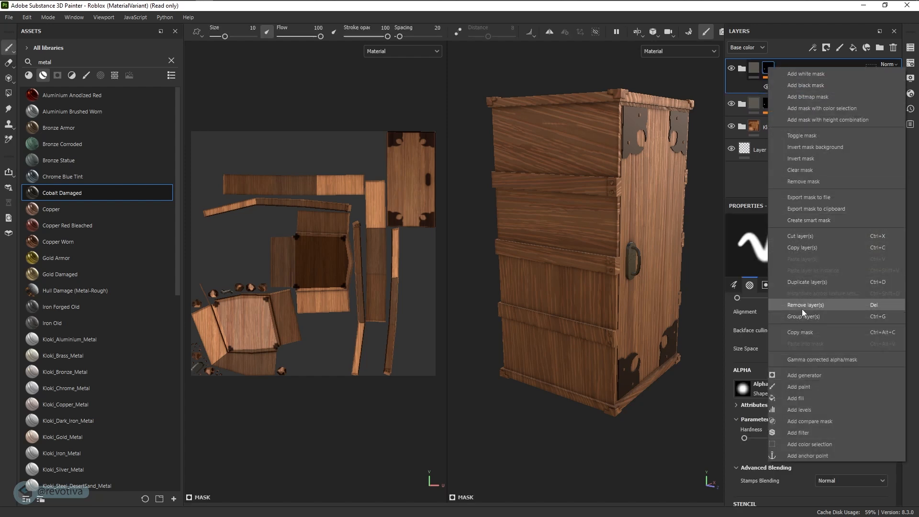
pyautogui.click(817, 181)
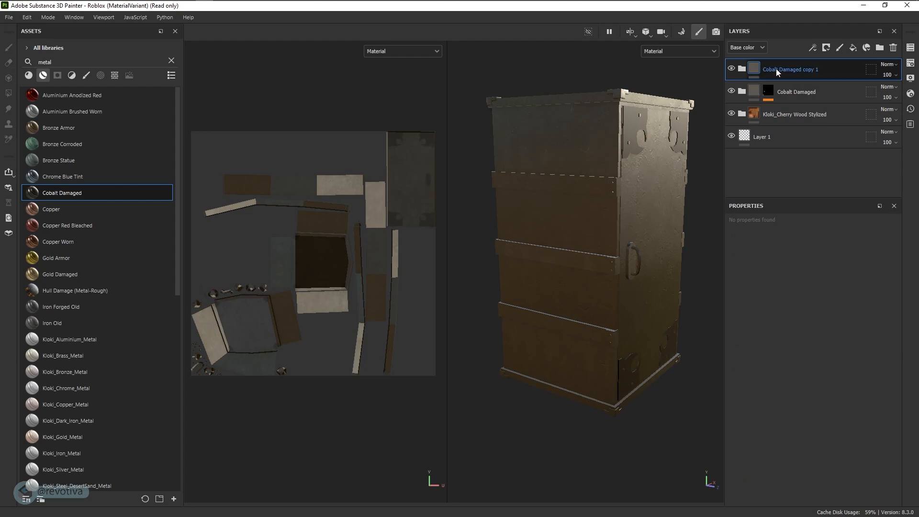
pyautogui.click(831, 49)
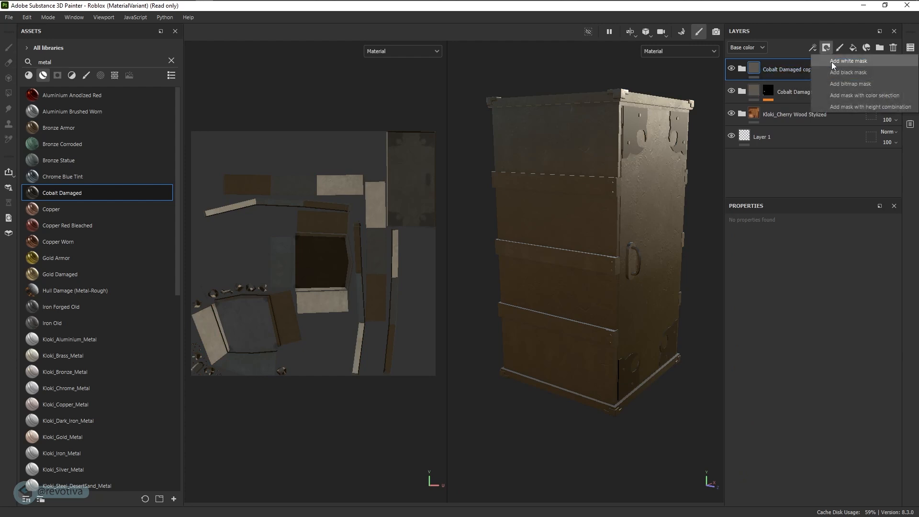
pyautogui.click(837, 74)
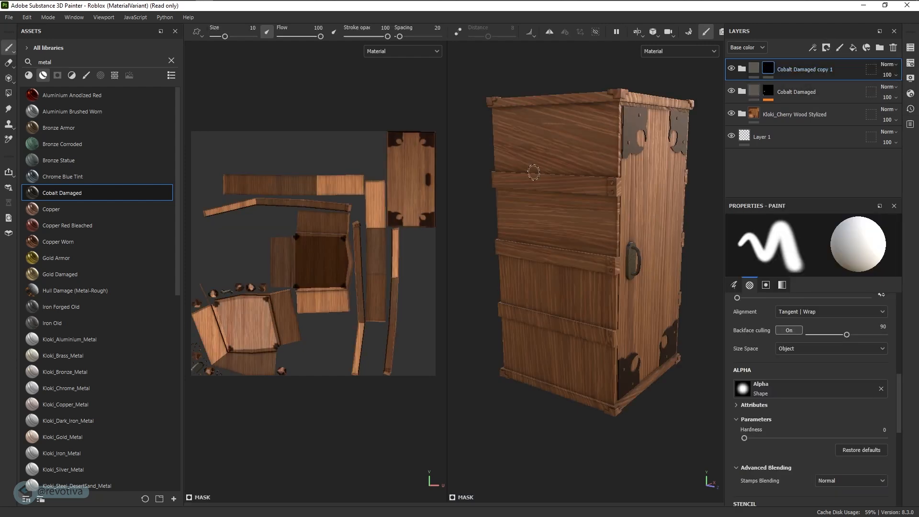
pyautogui.keyDown('alt'); pyautogui.keyDown('shift'); pyautogui.moveTo(534, 172); pyautogui.dragTo(542, 177); pyautogui.keyUp('shift'); pyautogui.keyUp('alt')
pyautogui.click(8, 94)
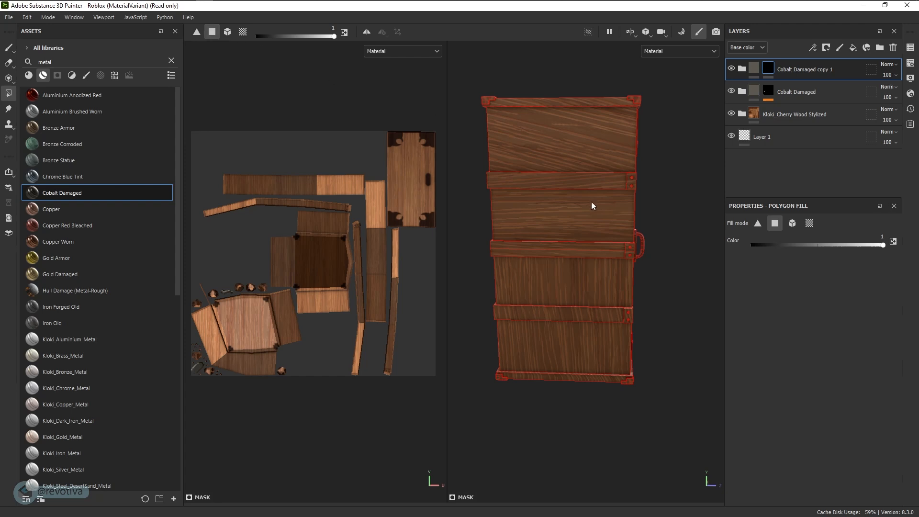
# With fill value 0.9929, fill the front band, its end block, underside and side block with metal
pyautogui.keyDown('alt'); pyautogui.moveTo(585, 195); pyautogui.dragTo(657, 196, button='right'); pyautogui.keyUp('alt')
pyautogui.keyDown('alt'); pyautogui.moveTo(657, 196); pyautogui.dragTo(609, 200); pyautogui.keyUp('alt')
pyautogui.keyDown('alt'); pyautogui.moveTo(609, 200); pyautogui.dragTo(599, 215, button='middle'); pyautogui.keyUp('alt')
pyautogui.click(882, 245)
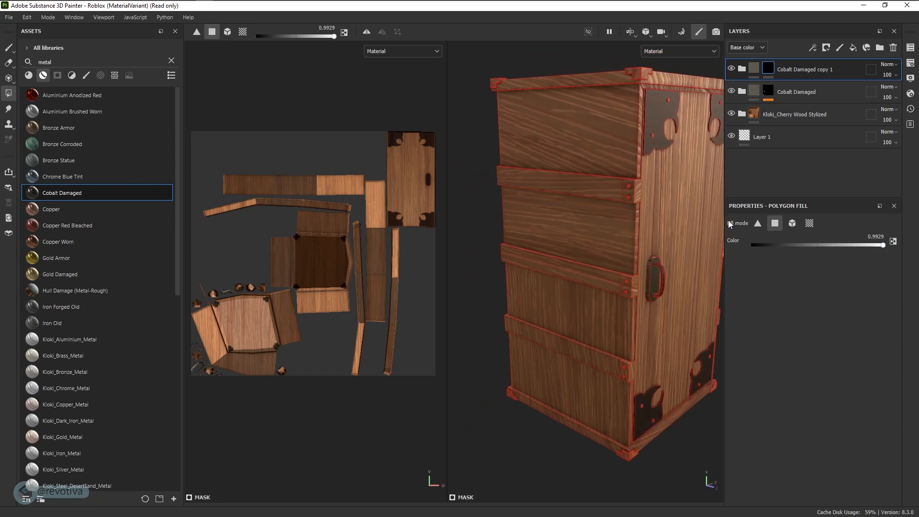
pyautogui.click(610, 194)
pyautogui.scroll(5, 632, 193)
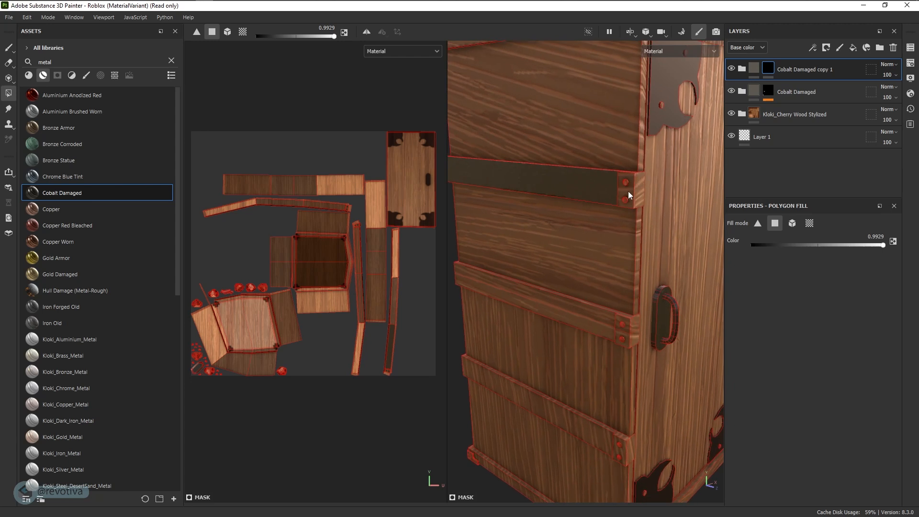
pyautogui.click(636, 192)
pyautogui.scroll(-3, 634, 189)
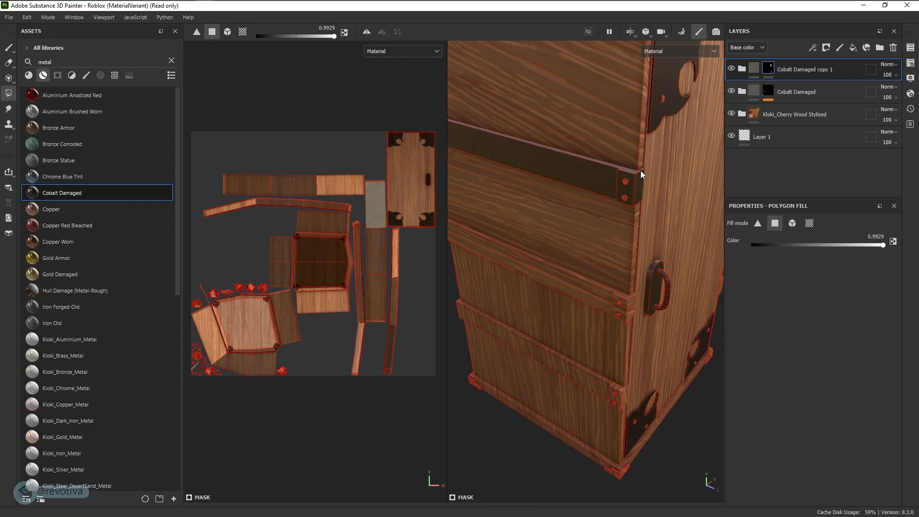
pyautogui.keyDown('alt'); pyautogui.moveTo(642, 171); pyautogui.dragTo(616, 195); pyautogui.keyUp('alt')
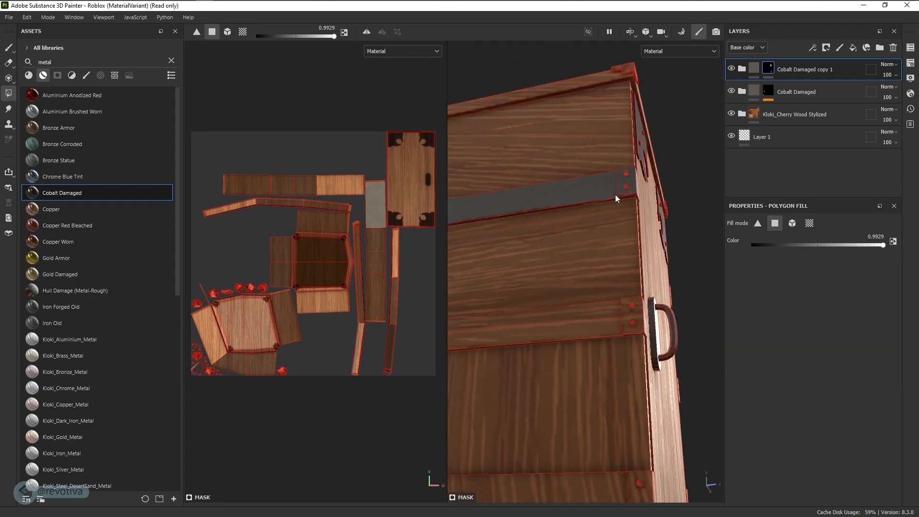
pyautogui.click(607, 203)
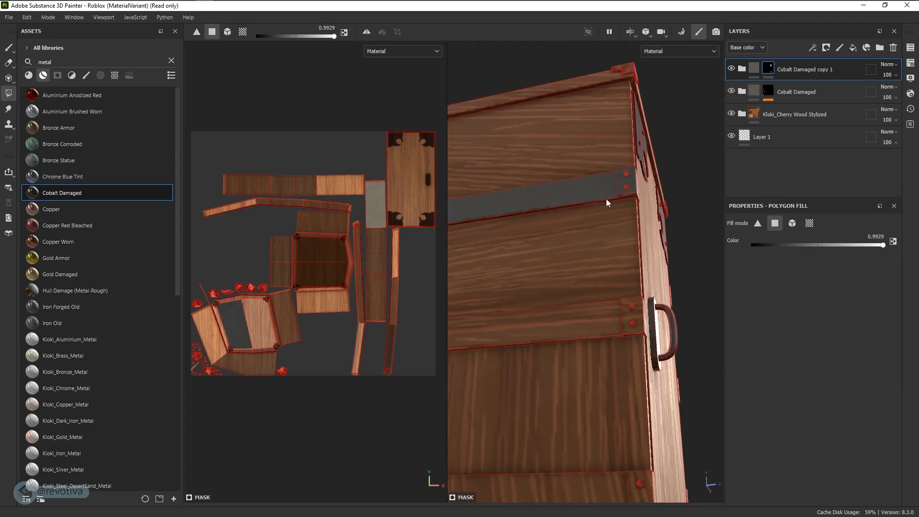
pyautogui.moveTo(625, 195)
pyautogui.keyDown('alt'); pyautogui.mouseDown()
pyautogui.moveTo(648, 205)
pyautogui.moveTo(616, 208)
pyautogui.mouseUp(); pyautogui.keyUp('alt')
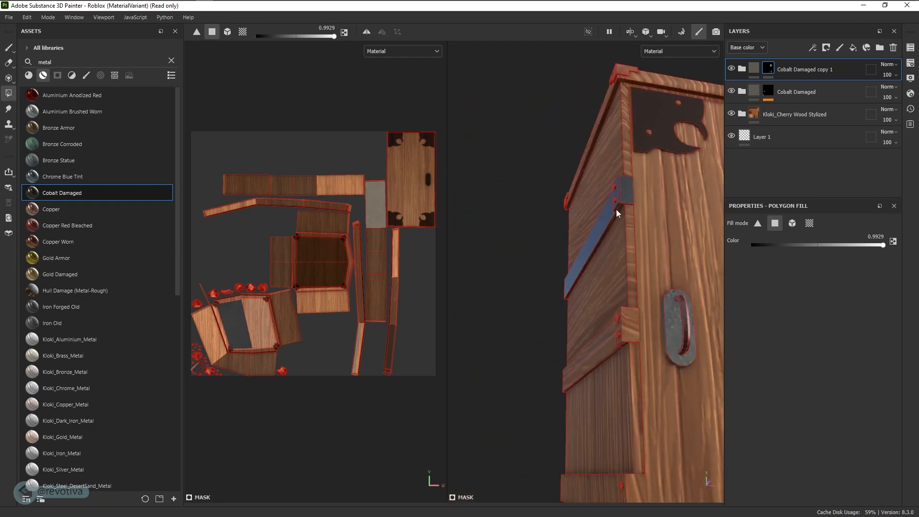
pyautogui.click(628, 332)
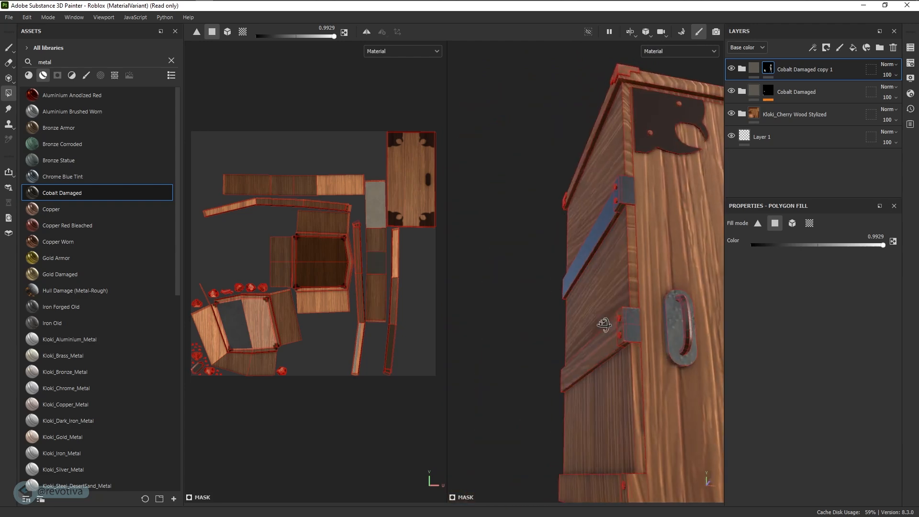
# Fill the side band with metal, undoing the mistaken plank and edge strip fills
pyautogui.keyDown('alt'); pyautogui.moveTo(623, 329); pyautogui.dragTo(677, 381); pyautogui.keyUp('alt')
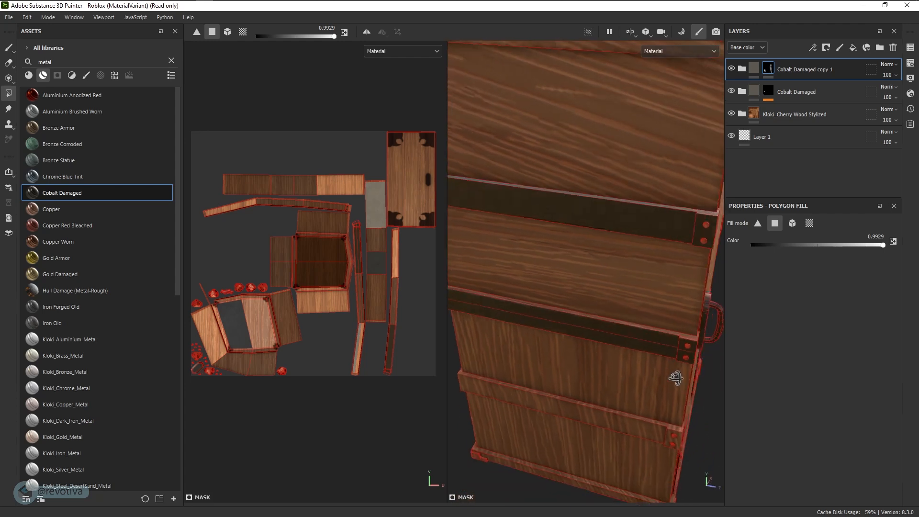
pyautogui.keyDown('alt'); pyautogui.moveTo(680, 335); pyautogui.dragTo(694, 342); pyautogui.keyUp('alt')
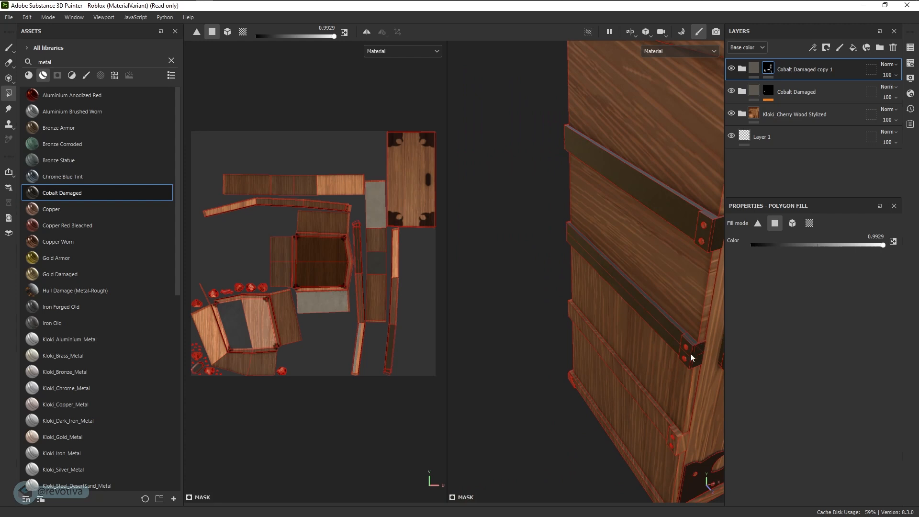
pyautogui.keyDown('alt'); pyautogui.moveTo(690, 354); pyautogui.dragTo(679, 355); pyautogui.keyUp('alt')
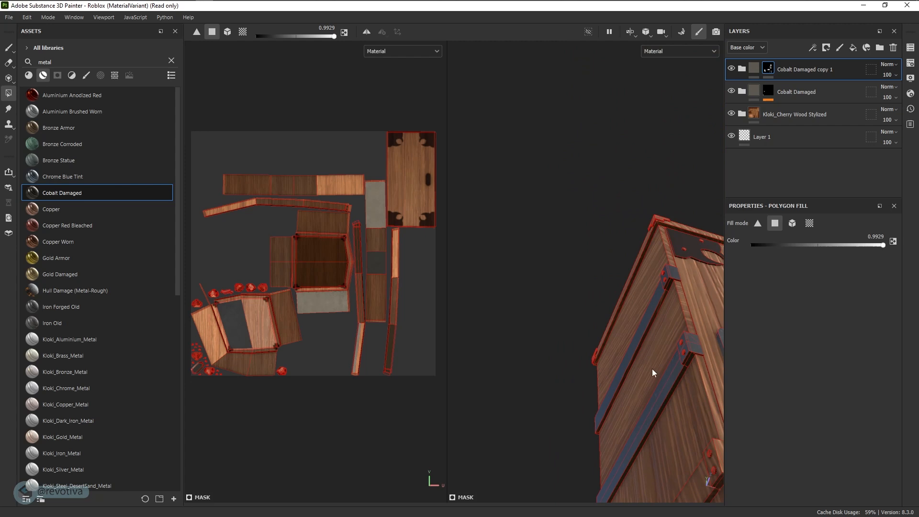
pyautogui.keyDown('alt'); pyautogui.moveTo(652, 369); pyautogui.dragTo(644, 264); pyautogui.keyUp('alt')
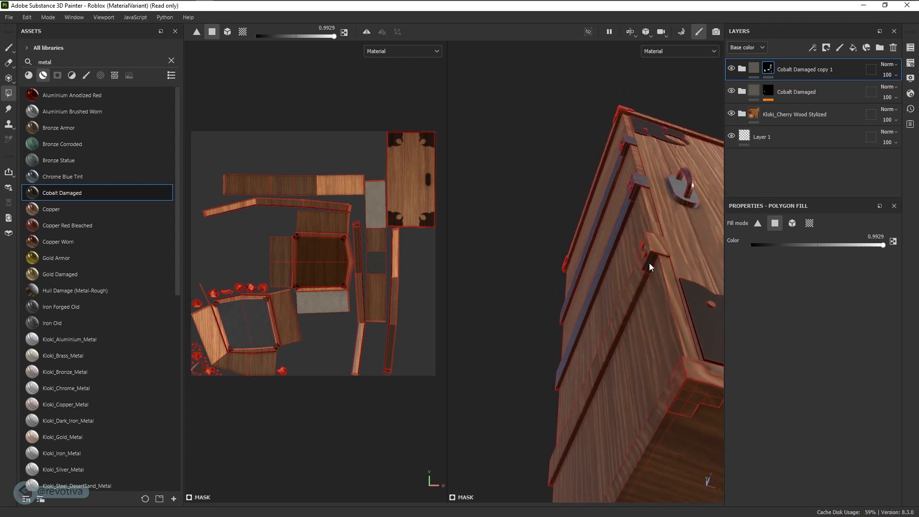
pyautogui.click(646, 253)
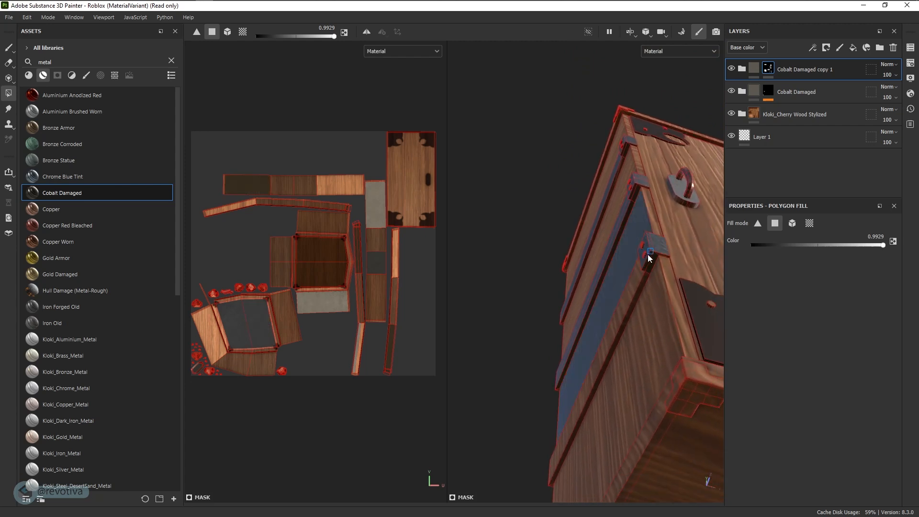
pyautogui.hotkey('ctrl', 'z')
pyautogui.keyDown('alt'); pyautogui.moveTo(651, 254); pyautogui.dragTo(630, 300); pyautogui.keyUp('alt')
pyautogui.click(648, 261)
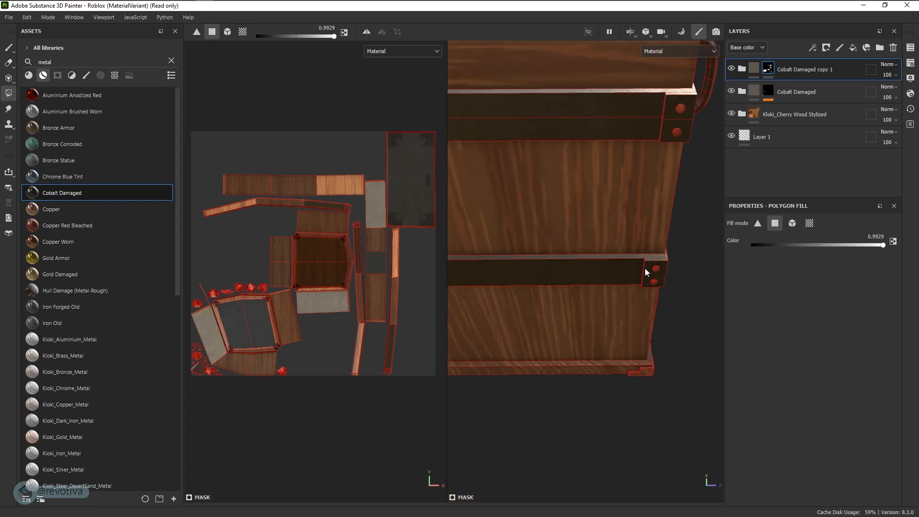
pyautogui.moveTo(644, 267)
pyautogui.keyDown('alt'); pyautogui.mouseDown()
pyautogui.moveTo(613, 289)
pyautogui.moveTo(644, 262)
pyautogui.mouseUp(); pyautogui.keyUp('alt')
pyautogui.click(659, 261)
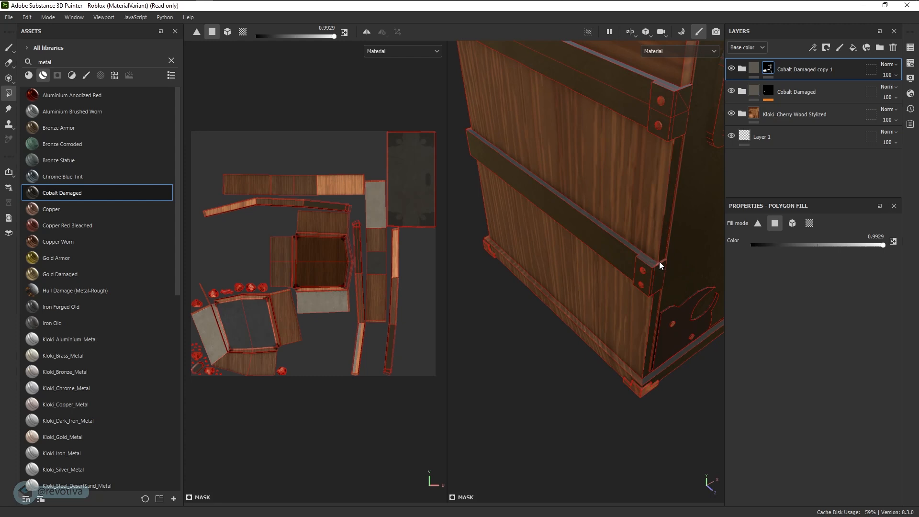
pyautogui.hotkey('ctrl', 'z')
pyautogui.keyDown('alt'); pyautogui.moveTo(657, 268); pyautogui.dragTo(637, 338); pyautogui.keyUp('alt')
# Fill the bottom plinth strip and the near corner foot with metal
pyautogui.click(608, 360)
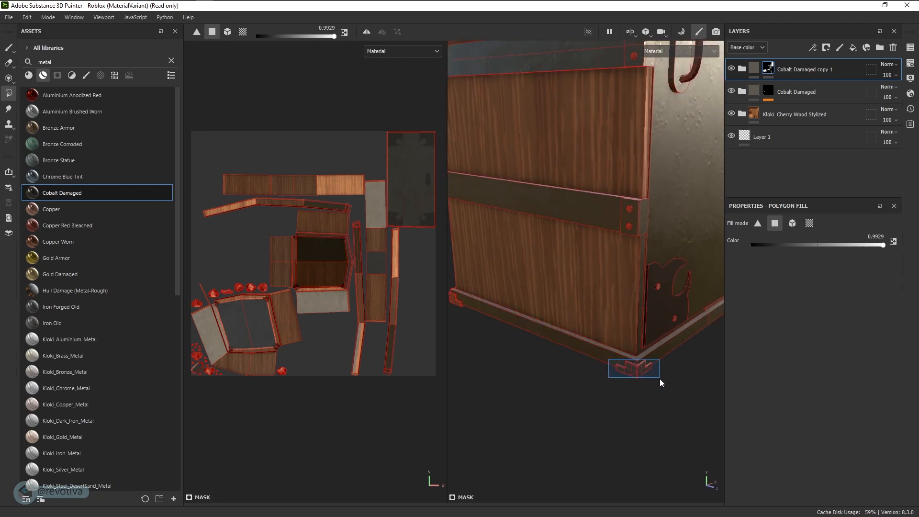
pyautogui.keyDown('alt'); pyautogui.moveTo(492, 350); pyautogui.dragTo(590, 358); pyautogui.keyUp('alt')
pyautogui.keyDown('alt'); pyautogui.moveTo(590, 354); pyautogui.dragTo(652, 258, button='middle'); pyautogui.keyUp('alt')
pyautogui.keyDown('alt'); pyautogui.moveTo(653, 258); pyautogui.dragTo(543, 288, button='right'); pyautogui.keyUp('alt')
pyautogui.keyDown('alt'); pyautogui.moveTo(543, 288); pyautogui.dragTo(587, 279, button='middle'); pyautogui.keyUp('alt')
pyautogui.moveTo(574, 349); pyautogui.dragTo(526, 323)
pyautogui.keyDown('alt'); pyautogui.moveTo(526, 324); pyautogui.dragTo(581, 334); pyautogui.keyUp('alt')
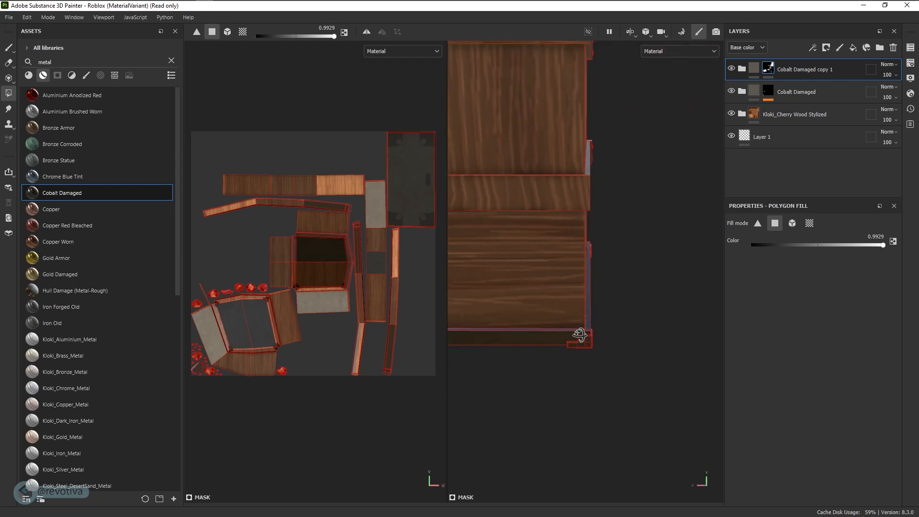
# Fill the remaining corner feet, including the lower-left foot, with metal
pyautogui.keyDown('alt'); pyautogui.moveTo(581, 334); pyautogui.dragTo(667, 318, button='middle'); pyautogui.keyUp('alt')
pyautogui.keyDown('alt'); pyautogui.moveTo(496, 342); pyautogui.dragTo(619, 324, button='middle'); pyautogui.keyUp('alt')
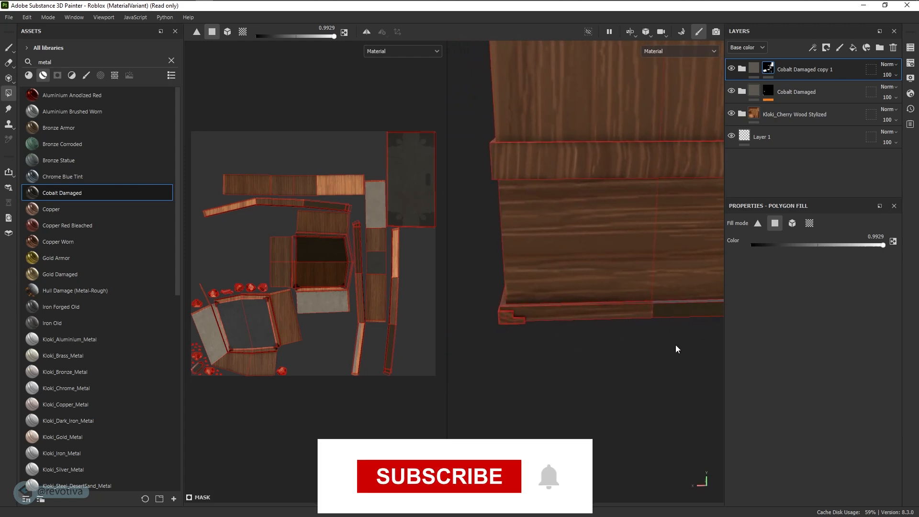
pyautogui.moveTo(676, 345); pyautogui.dragTo(595, 330)
pyautogui.keyDown('alt'); pyautogui.moveTo(595, 330); pyautogui.dragTo(530, 349, button='right'); pyautogui.keyUp('alt')
pyautogui.keyDown('alt'); pyautogui.moveTo(531, 349); pyautogui.dragTo(589, 293, button='middle'); pyautogui.keyUp('alt')
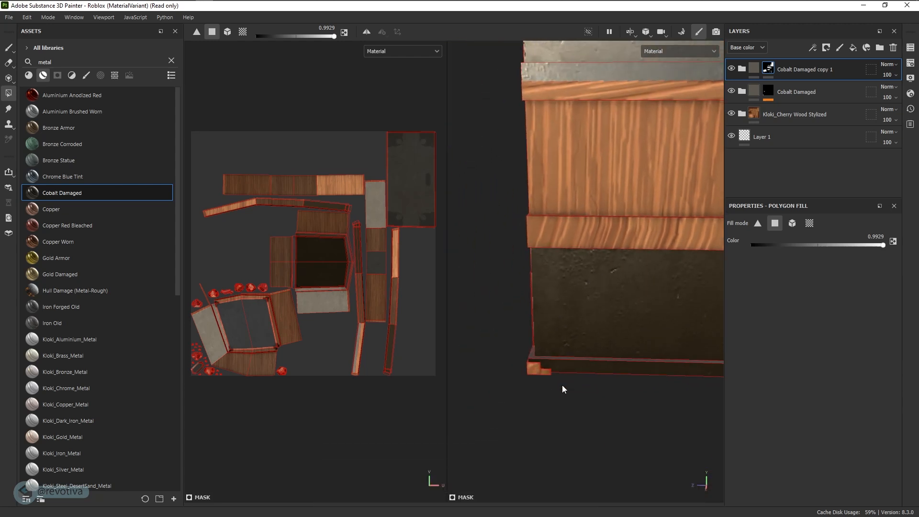
pyautogui.moveTo(516, 360); pyautogui.dragTo(573, 368)
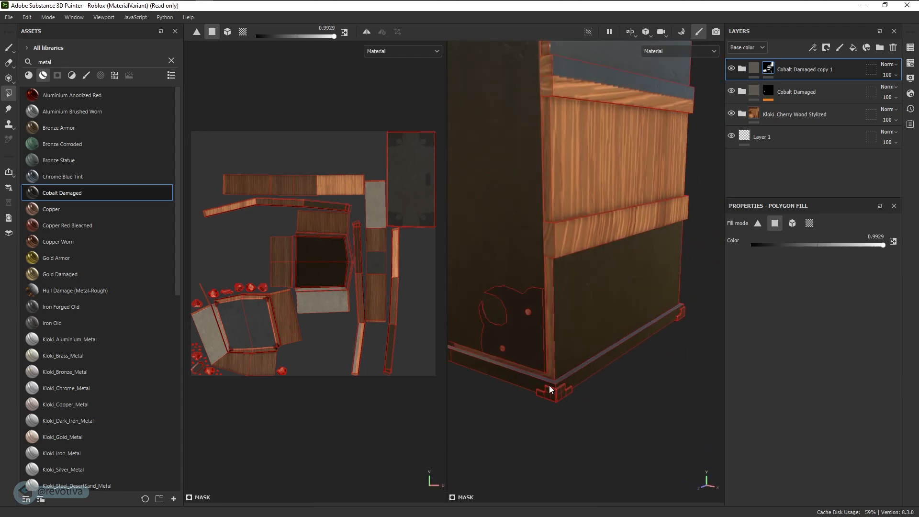
pyautogui.moveTo(577, 412); pyautogui.dragTo(576, 412)
pyautogui.keyDown('alt'); pyautogui.moveTo(558, 385); pyautogui.dragTo(595, 370); pyautogui.keyUp('alt')
pyautogui.keyDown('alt'); pyautogui.moveTo(595, 370); pyautogui.dragTo(667, 314, button='middle'); pyautogui.keyUp('alt')
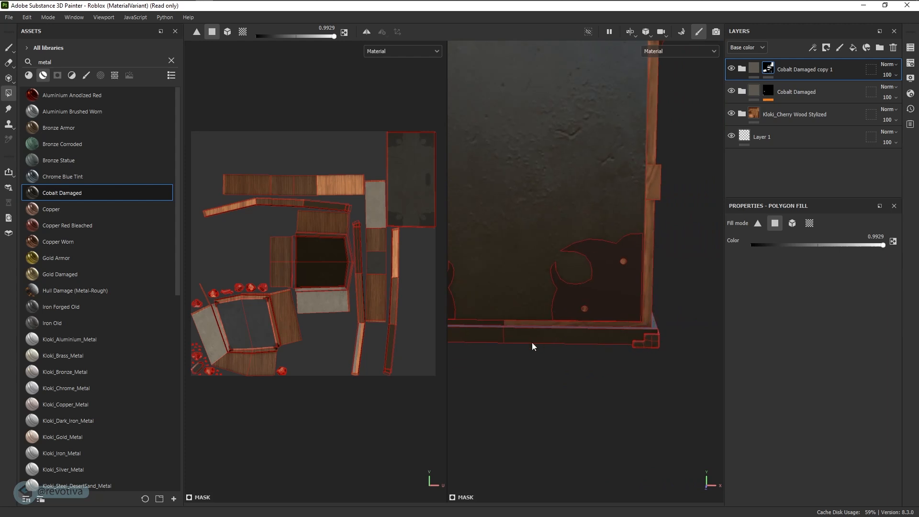
pyautogui.moveTo(501, 331); pyautogui.dragTo(621, 337)
# Erase stray metal from frame faces near the foot, then fill the top rail with metal
pyautogui.press('x')
pyautogui.click(623, 319)
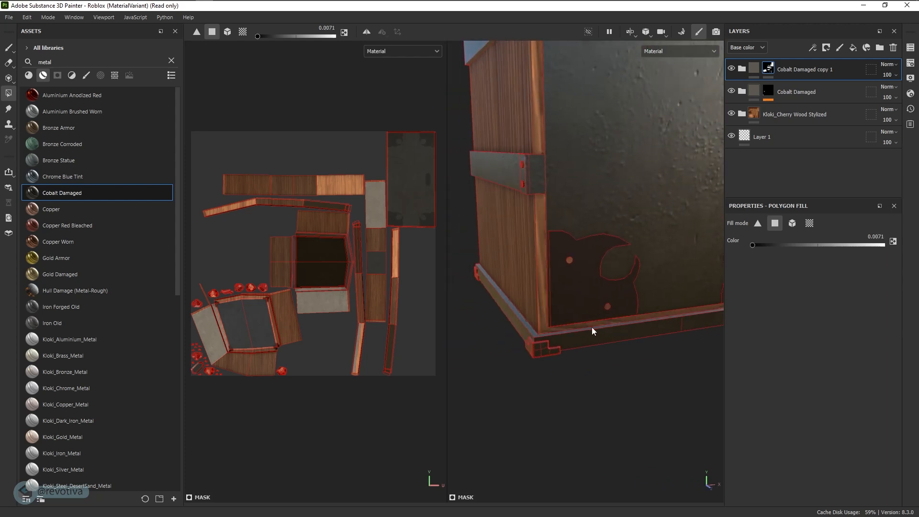
pyautogui.scroll(-5, 570, 283)
pyautogui.keyDown('alt'); pyautogui.moveTo(600, 202); pyautogui.dragTo(602, 253, button='middle'); pyautogui.keyUp('alt')
pyautogui.keyDown('alt'); pyautogui.moveTo(590, 149); pyautogui.dragTo(568, 224, button='middle'); pyautogui.keyUp('alt')
pyautogui.keyDown('alt'); pyautogui.moveTo(568, 224); pyautogui.dragTo(727, 193); pyautogui.keyUp('alt')
pyautogui.press('x')
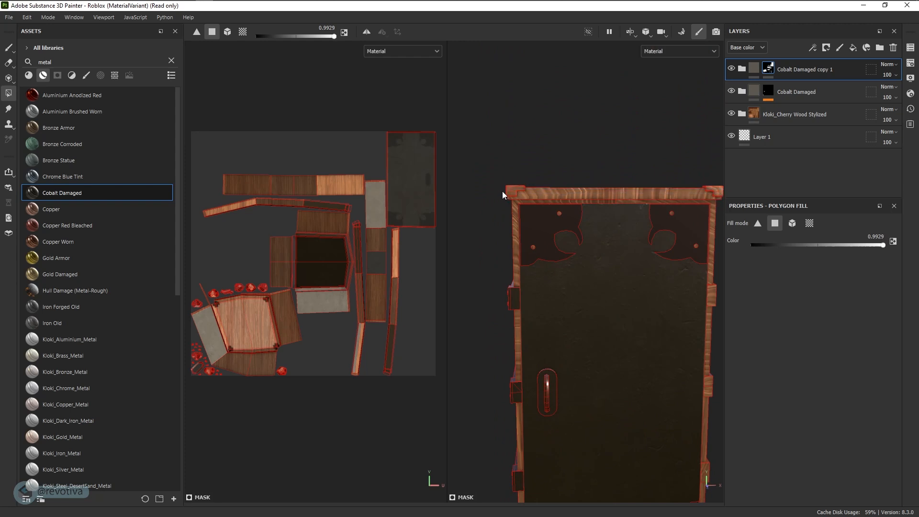
pyautogui.moveTo(503, 192); pyautogui.dragTo(722, 191)
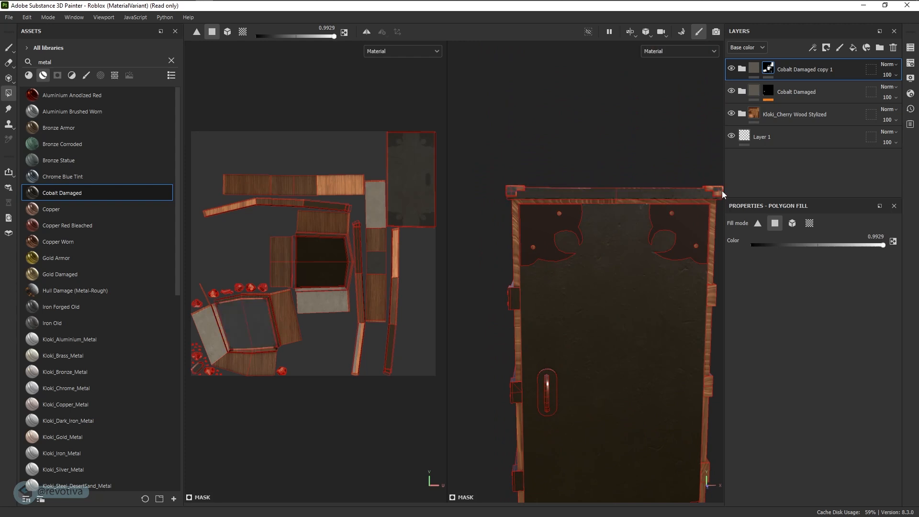
pyautogui.keyDown('alt'); pyautogui.moveTo(492, 202); pyautogui.dragTo(536, 206); pyautogui.keyUp('alt')
# Toggle between mesh and polygon fill while inspecting the box, then set the fill value to 0
pyautogui.click(228, 32)
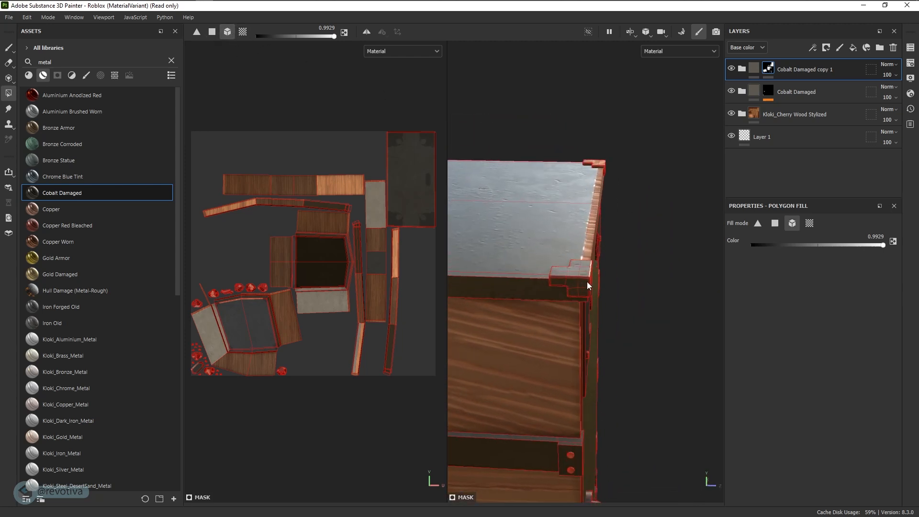
pyautogui.keyDown('alt'); pyautogui.moveTo(587, 282); pyautogui.dragTo(534, 286); pyautogui.keyUp('alt')
pyautogui.keyDown('alt'); pyautogui.moveTo(588, 277); pyautogui.dragTo(647, 283); pyautogui.keyUp('alt')
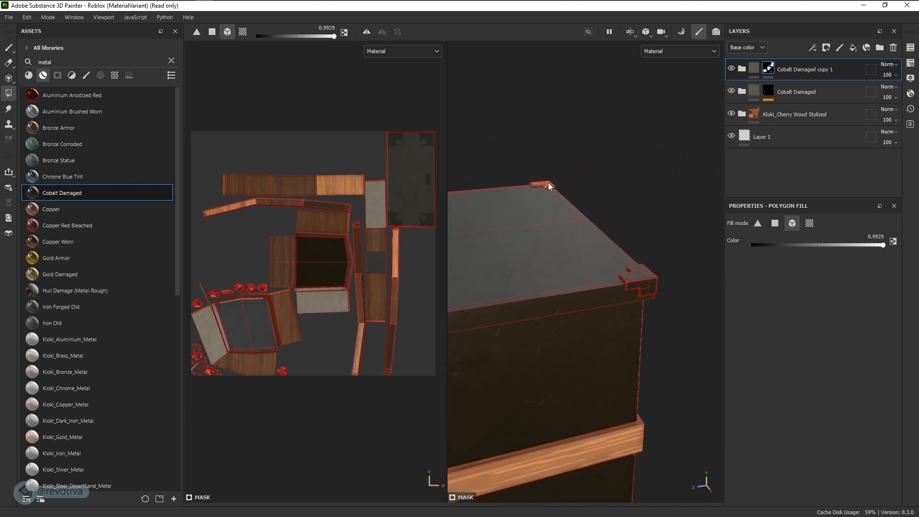
pyautogui.click(212, 33)
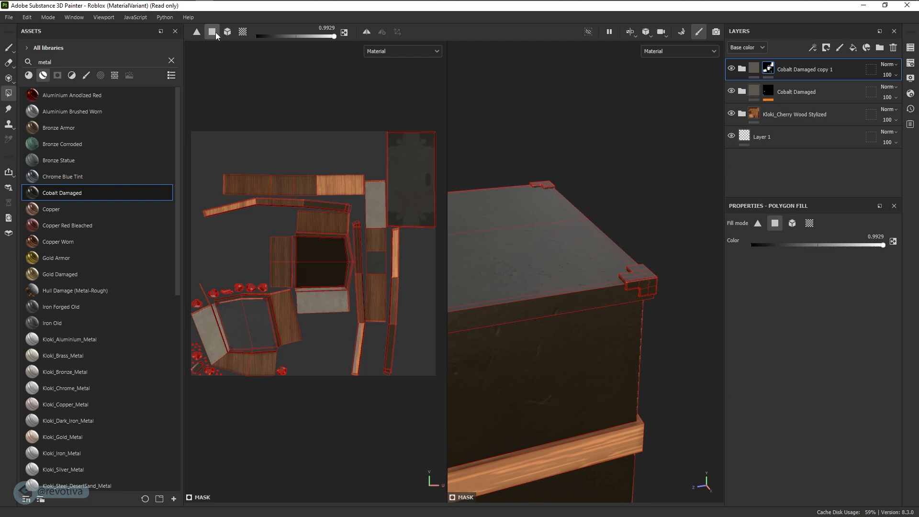
pyautogui.keyDown('alt'); pyautogui.moveTo(608, 344); pyautogui.dragTo(497, 307); pyautogui.keyUp('alt')
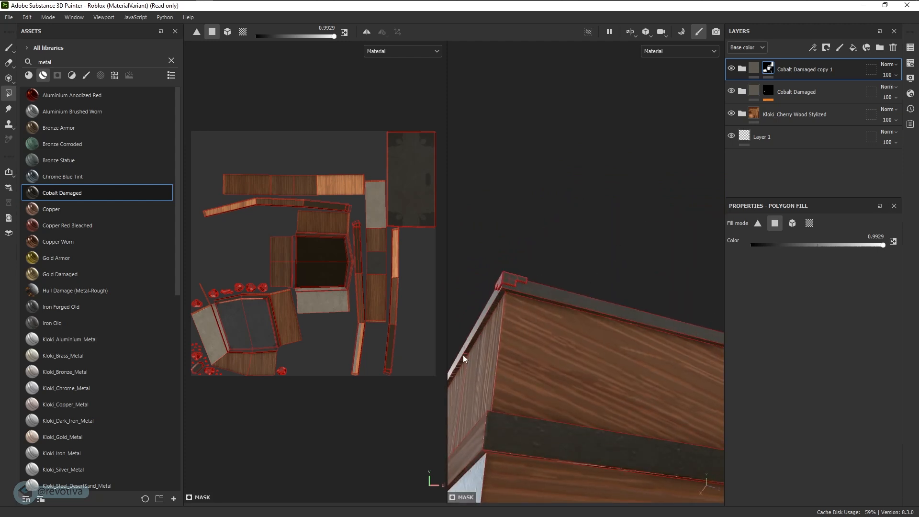
pyautogui.keyDown('alt'); pyautogui.moveTo(463, 355); pyautogui.dragTo(632, 354); pyautogui.keyUp('alt')
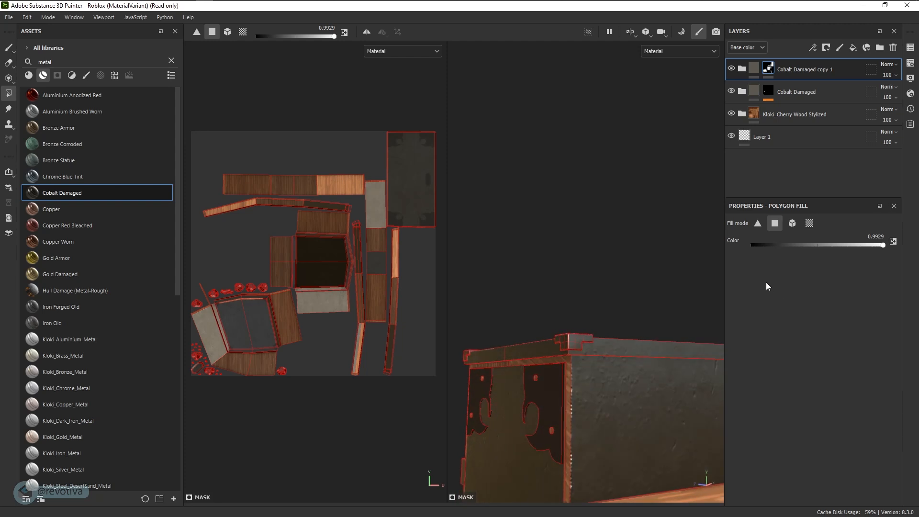
pyautogui.moveTo(752, 246); pyautogui.dragTo(747, 246)
pyautogui.keyDown('alt'); pyautogui.moveTo(633, 273); pyautogui.dragTo(596, 246); pyautogui.keyUp('alt')
# Unfill the door and the middle and bottom front panels back to wood
pyautogui.keyDown('alt'); pyautogui.moveTo(645, 328); pyautogui.dragTo(643, 317); pyautogui.keyUp('alt')
pyautogui.click(585, 347)
pyautogui.keyDown('alt'); pyautogui.moveTo(618, 384); pyautogui.dragTo(598, 352); pyautogui.keyUp('alt')
pyautogui.click(650, 333)
pyautogui.click(643, 461)
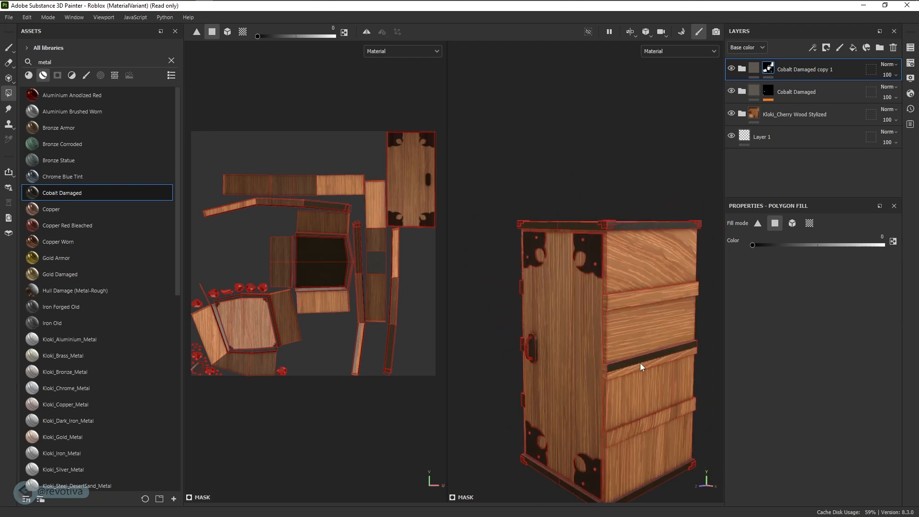
pyautogui.keyDown('alt'); pyautogui.moveTo(639, 364); pyautogui.dragTo(623, 316); pyautogui.keyUp('alt')
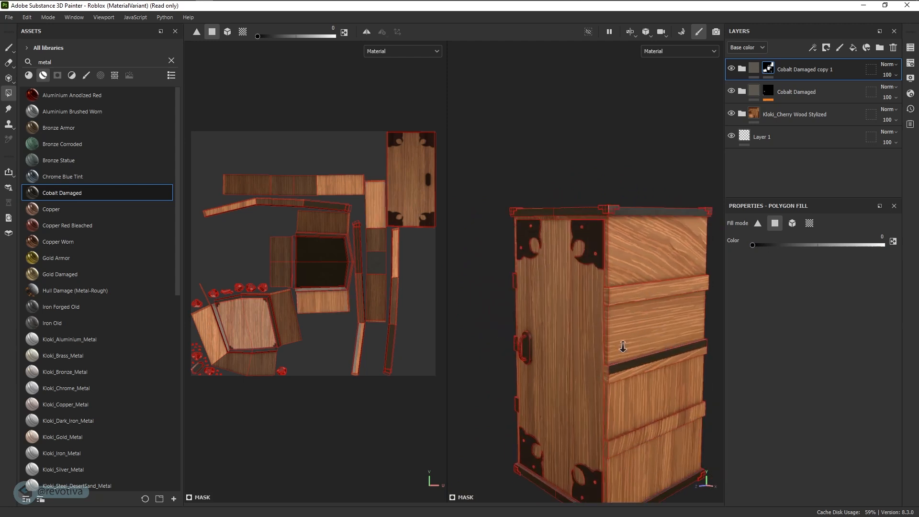
# Fill the upper band, the strip under the lower band and the lower plank with dark metal
pyautogui.press('x')
pyautogui.click(621, 302)
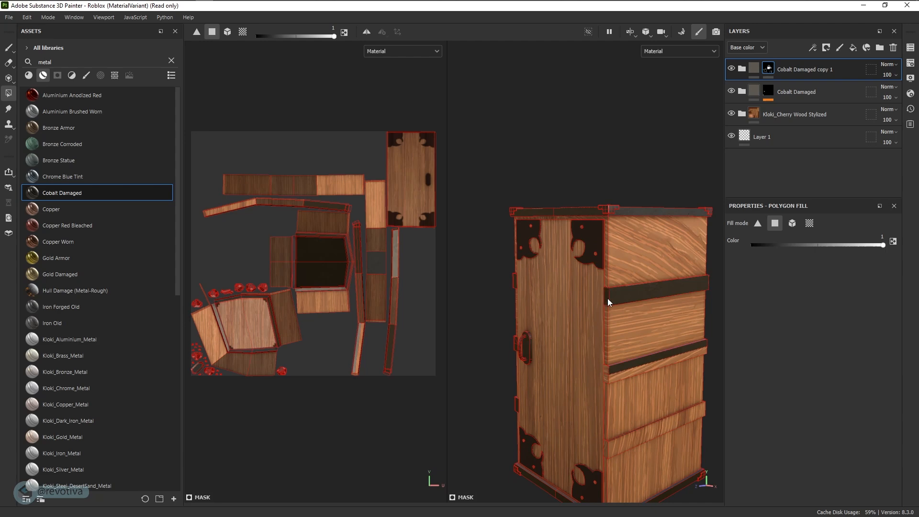
pyautogui.click(613, 376)
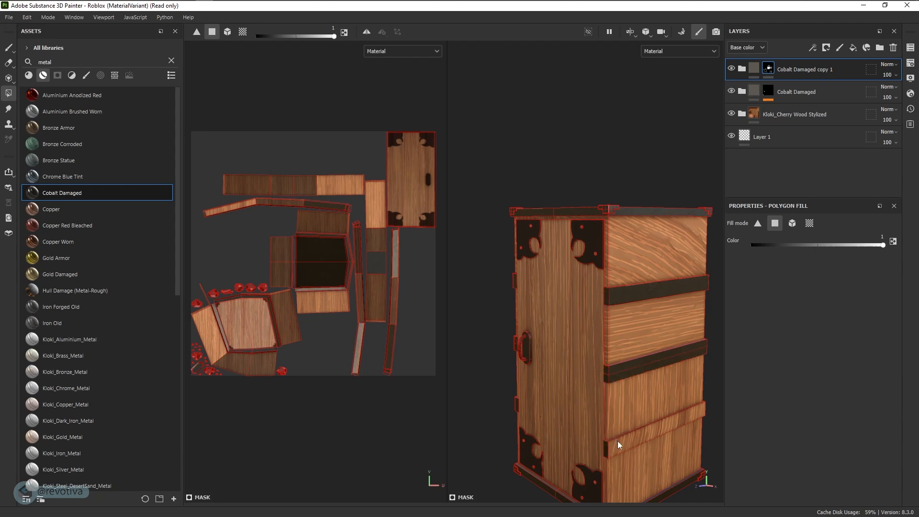
pyautogui.scroll(8, 617, 441)
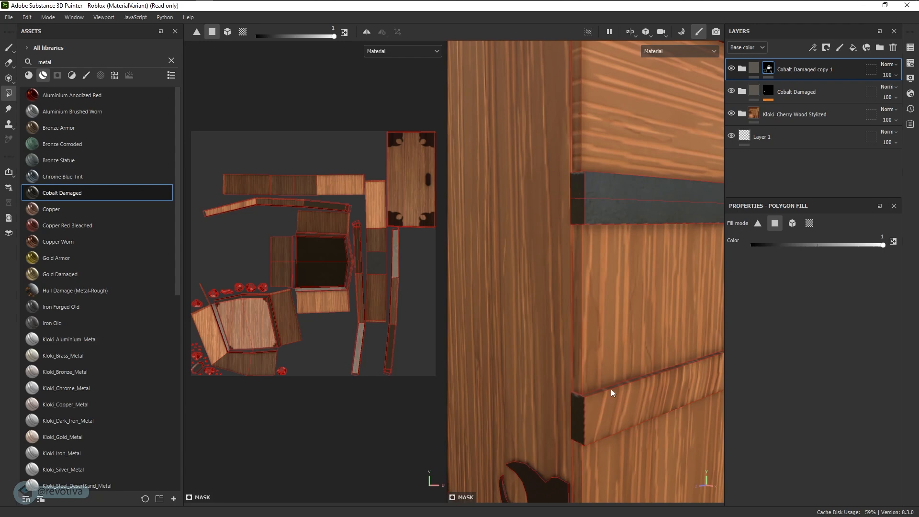
pyautogui.click(613, 386)
pyautogui.scroll(-5, 594, 422)
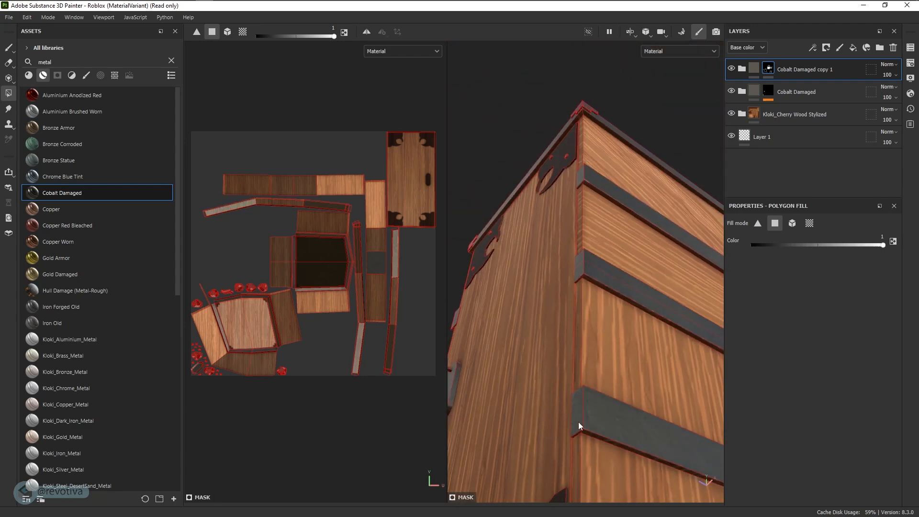
# Turn two wood strips at the crate's lower corner into dark metal
pyautogui.keyDown('alt'); pyautogui.moveTo(620, 273); pyautogui.dragTo(498, 338); pyautogui.keyUp('alt')
pyautogui.scroll(-4, 641, 325)
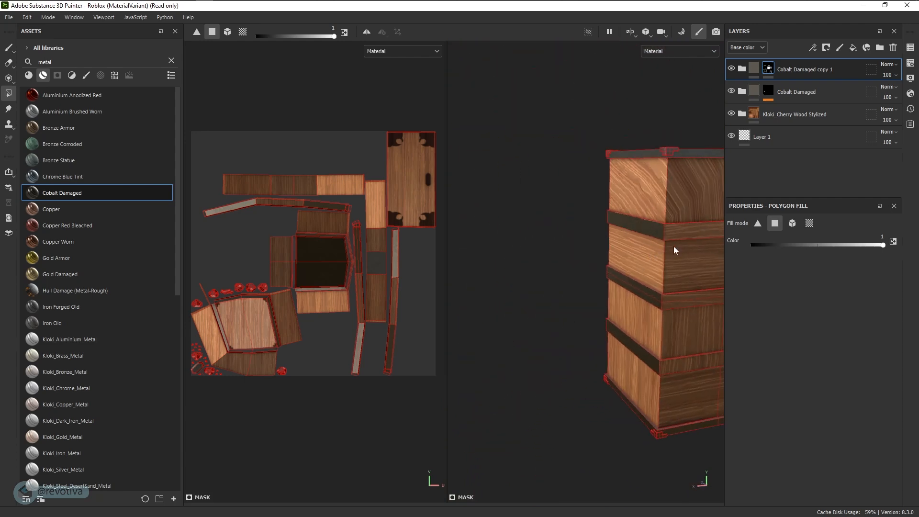
pyautogui.click(685, 362)
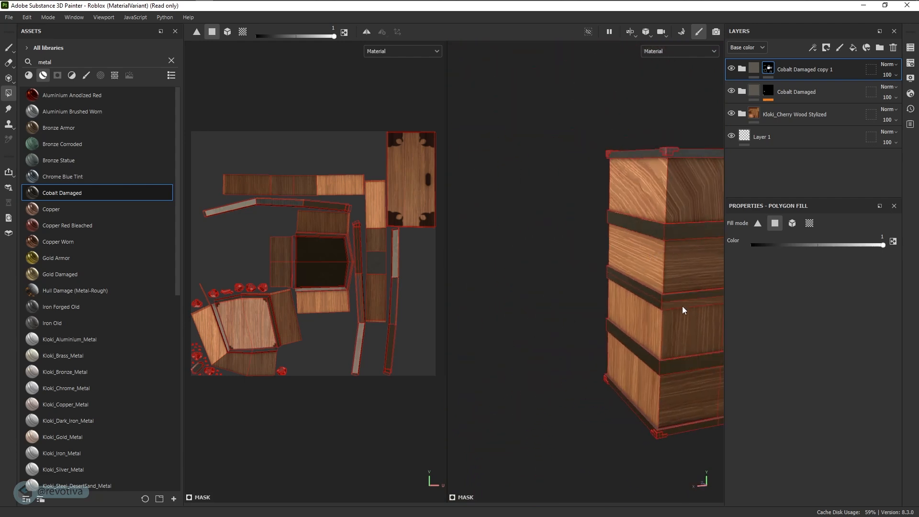
pyautogui.click(682, 306)
# Fill the upper band's bevel and edge strips and the underside bevel strip with metal
pyautogui.keyDown('alt'); pyautogui.moveTo(692, 352); pyautogui.dragTo(622, 283, button='middle'); pyautogui.keyUp('alt')
pyautogui.keyDown('alt'); pyautogui.moveTo(644, 306); pyautogui.dragTo(710, 371, button='right'); pyautogui.keyUp('alt')
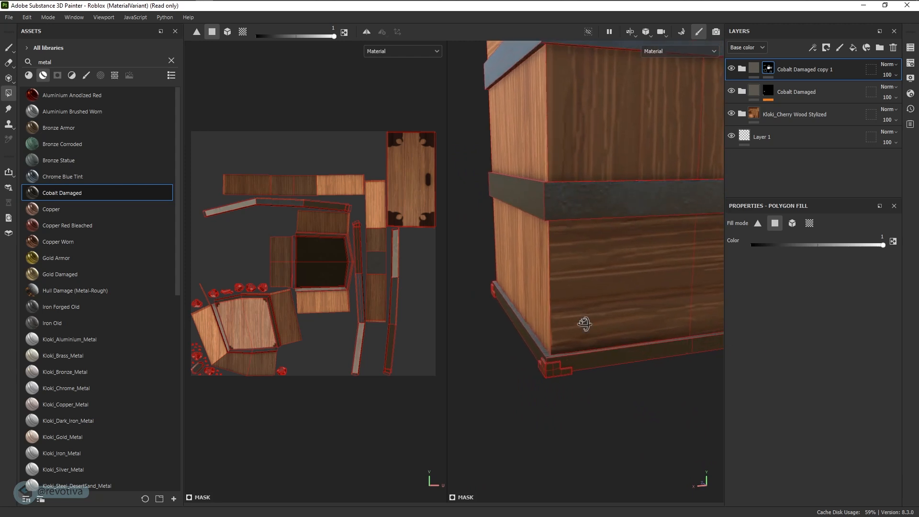
pyautogui.keyDown('alt'); pyautogui.moveTo(583, 322); pyautogui.dragTo(609, 356); pyautogui.keyUp('alt')
pyautogui.keyDown('alt'); pyautogui.moveTo(618, 315); pyautogui.dragTo(551, 416, button='middle'); pyautogui.keyUp('alt')
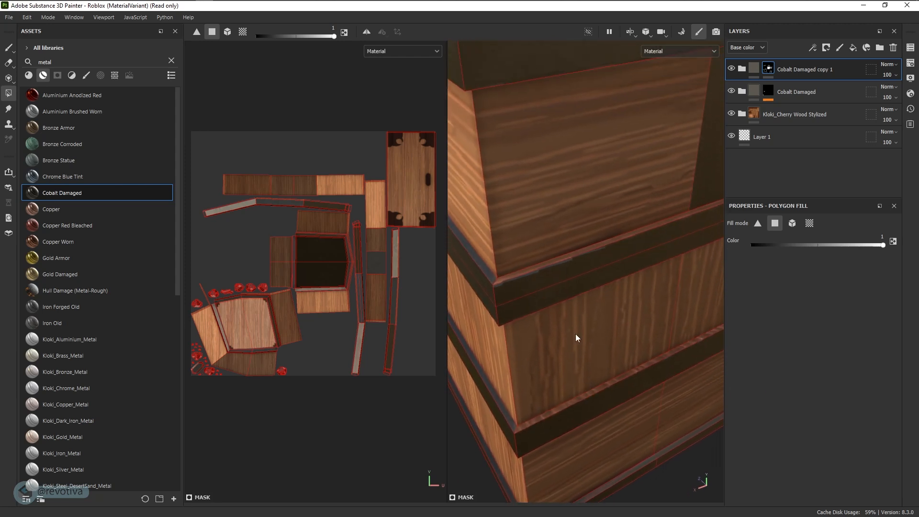
pyautogui.click(582, 254)
pyautogui.click(642, 366)
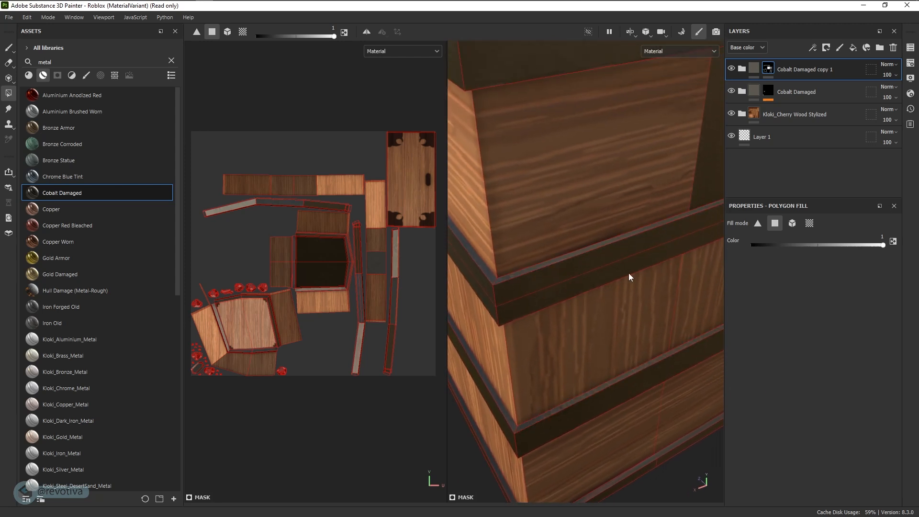
pyautogui.keyDown('alt'); pyautogui.moveTo(628, 274); pyautogui.dragTo(635, 417, button='middle'); pyautogui.keyUp('alt')
pyautogui.click(598, 177)
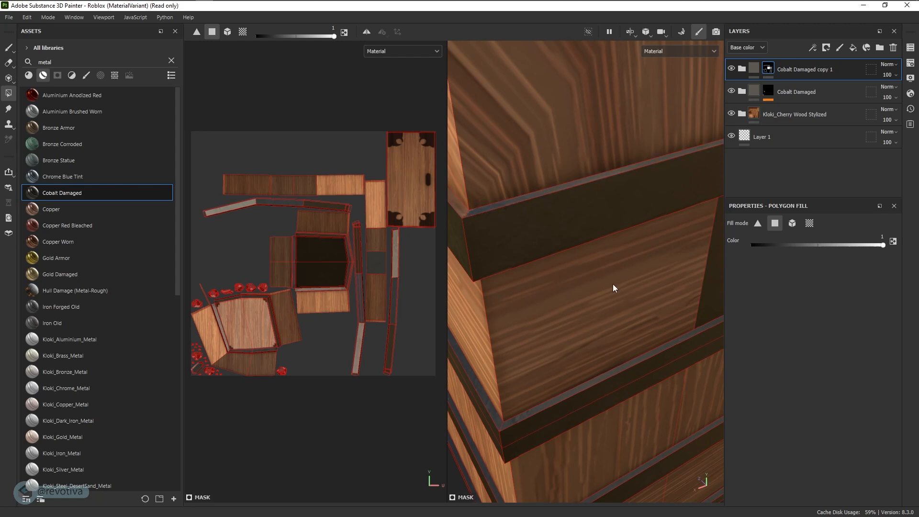
pyautogui.keyDown('alt'); pyautogui.moveTo(633, 297); pyautogui.dragTo(626, 190); pyautogui.keyUp('alt')
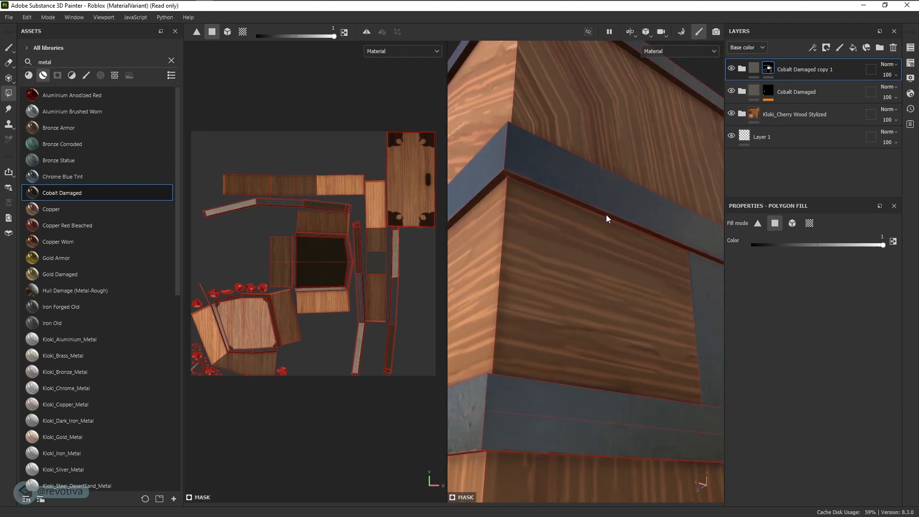
pyautogui.click(606, 215)
# Switch the fill to remove metal and restore wood on the wrongly filled polygons
pyautogui.press('x')
pyautogui.click(703, 311)
pyautogui.keyDown('alt'); pyautogui.moveTo(701, 320); pyautogui.dragTo(597, 368); pyautogui.keyUp('alt')
pyautogui.keyDown('alt'); pyautogui.moveTo(597, 367); pyautogui.dragTo(593, 354, button='middle'); pyautogui.keyUp('alt')
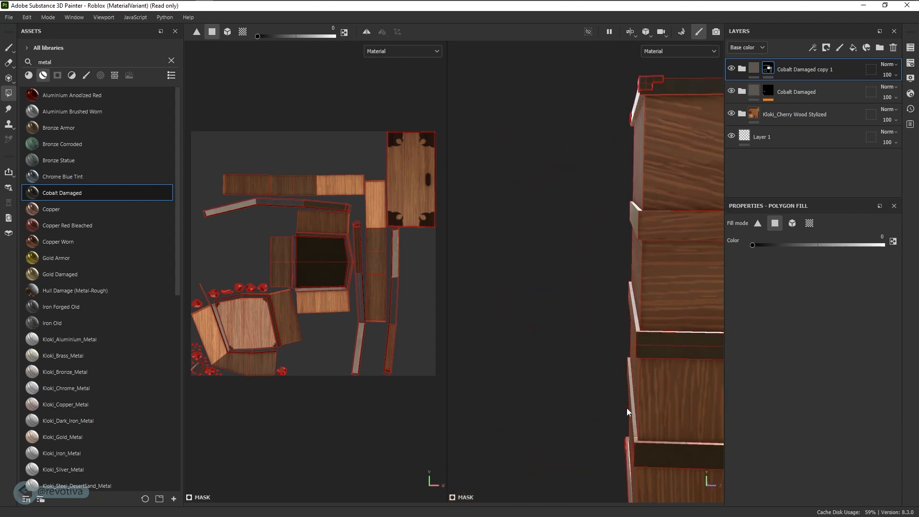
pyautogui.keyDown('alt'); pyautogui.moveTo(627, 408); pyautogui.dragTo(558, 308); pyautogui.keyUp('alt')
pyautogui.keyDown('alt'); pyautogui.moveTo(558, 308); pyautogui.dragTo(513, 308, button='middle'); pyautogui.keyUp('alt')
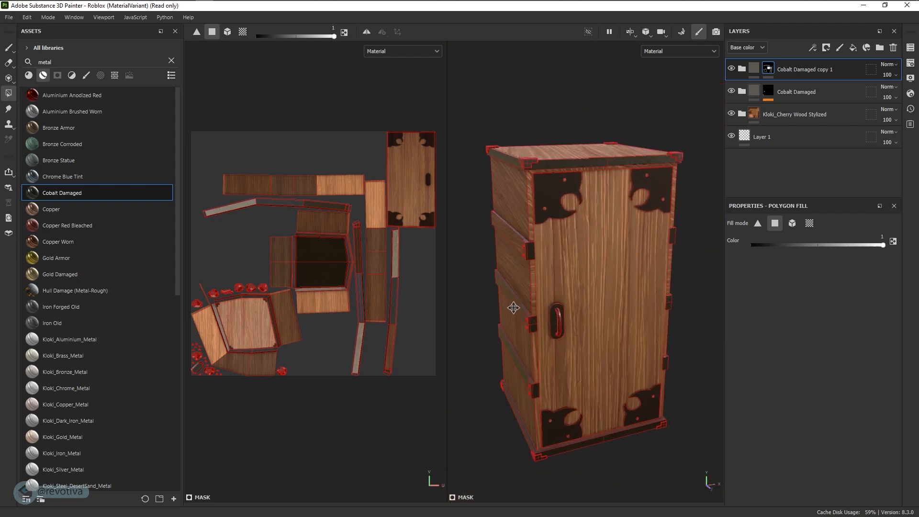
# Switch to the Paint brush to preview the crate without wireframe
pyautogui.click(8, 47)
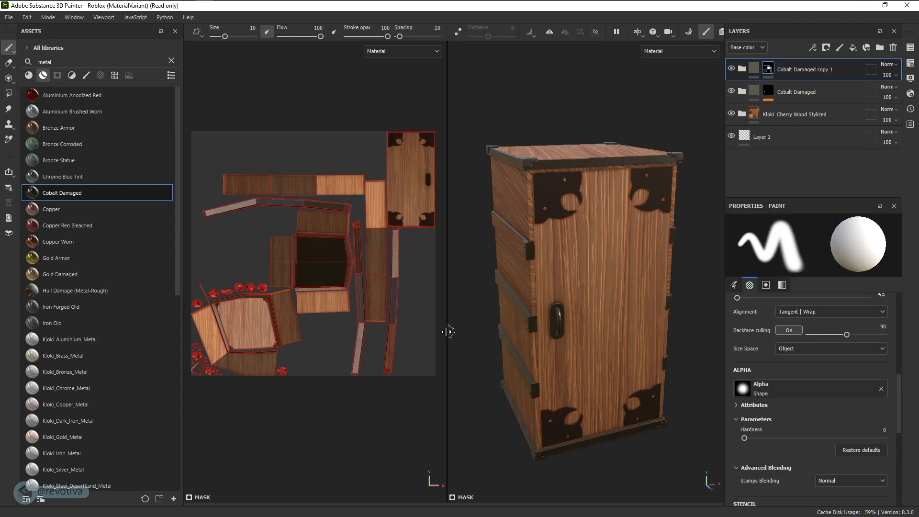
pyautogui.moveTo(447, 331); pyautogui.dragTo(353, 311)
pyautogui.keyDown('alt'); pyautogui.moveTo(400, 338); pyautogui.dragTo(509, 344); pyautogui.keyUp('alt')
# With Polygon Fill set to remove, restore wood on both halves of the bottom panel
pyautogui.keyDown('alt'); pyautogui.moveTo(541, 241); pyautogui.dragTo(525, 325); pyautogui.keyUp('alt')
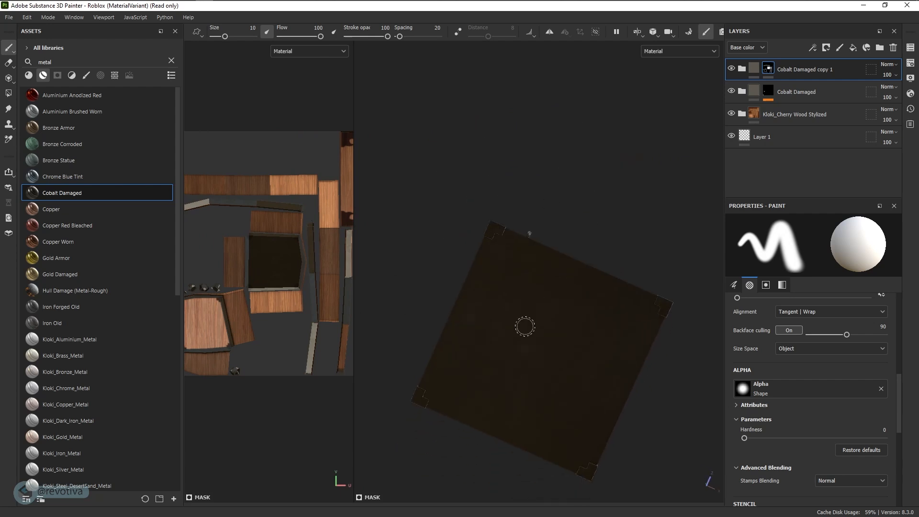
pyautogui.click(7, 92)
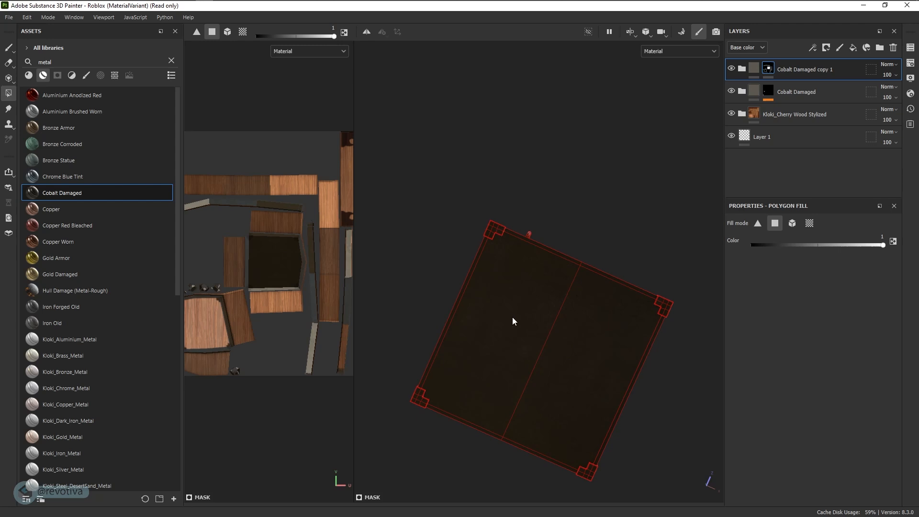
pyautogui.press('shift')
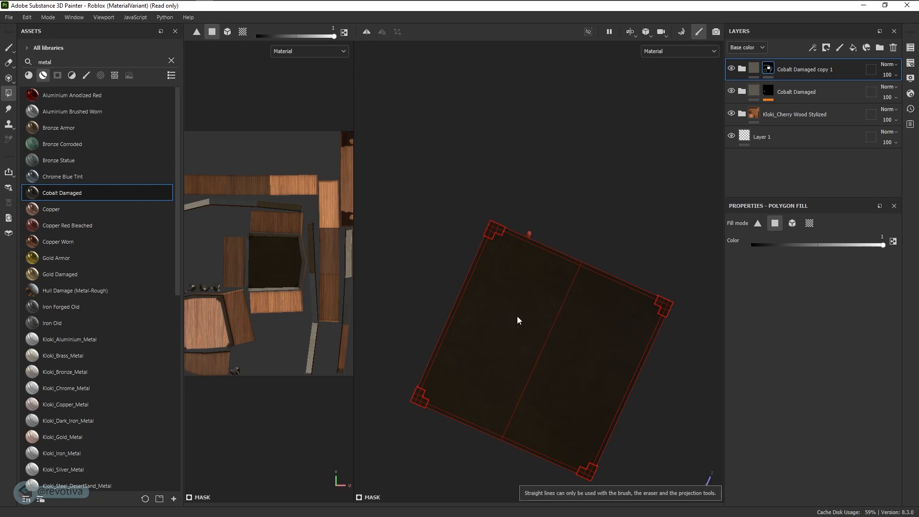
pyautogui.press('x')
pyautogui.click(517, 316)
pyautogui.click(586, 330)
pyautogui.moveTo(585, 330)
pyautogui.keyDown('alt'); pyautogui.mouseDown()
pyautogui.moveTo(585, 371)
pyautogui.moveTo(592, 344)
pyautogui.mouseUp(); pyautogui.keyUp('alt')
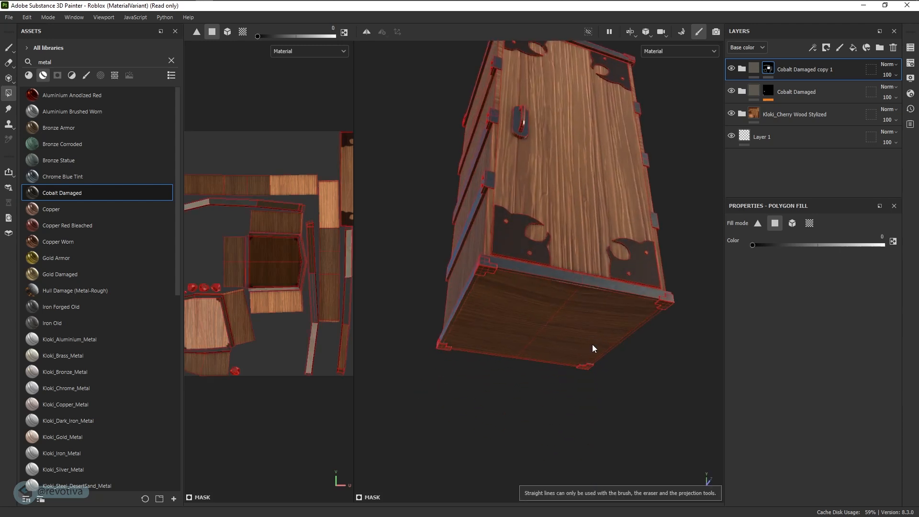
# Preview the result with the Paint brush, then set Polygon Fill back to adding metal
pyautogui.click(8, 48)
pyautogui.moveTo(570, 301)
pyautogui.keyDown('alt'); pyautogui.mouseDown()
pyautogui.moveTo(590, 291)
pyautogui.moveTo(579, 287)
pyautogui.moveTo(574, 300)
pyautogui.moveTo(594, 320)
pyautogui.moveTo(572, 326)
pyautogui.moveTo(611, 303)
pyautogui.moveTo(585, 332)
pyautogui.moveTo(610, 329)
pyautogui.moveTo(549, 358)
pyautogui.moveTo(656, 348)
pyautogui.moveTo(602, 297)
pyautogui.moveTo(607, 269)
pyautogui.moveTo(608, 316)
pyautogui.moveTo(486, 297)
pyautogui.moveTo(500, 287)
pyautogui.mouseUp(); pyautogui.keyUp('alt')
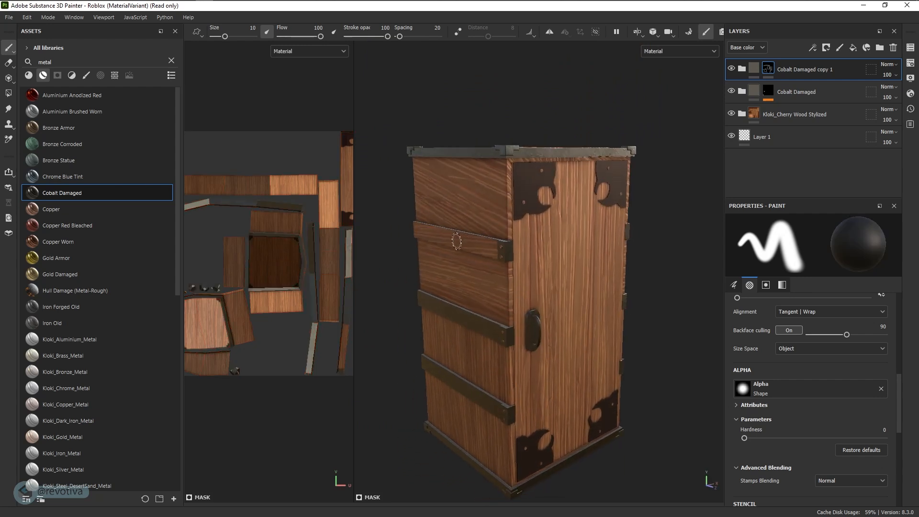
pyautogui.click(8, 92)
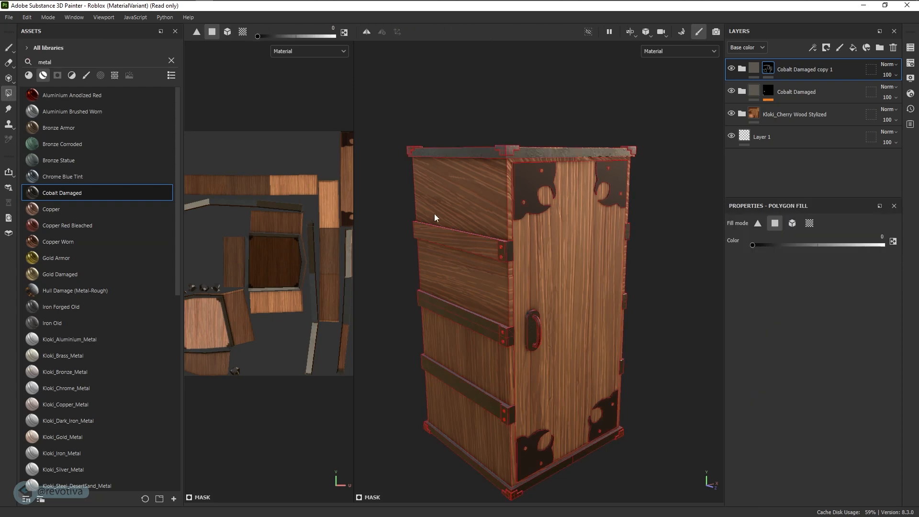
pyautogui.press('x')
# Inspect the crate's top, banded sides and door side in the Paint brush preview
pyautogui.keyDown('alt'); pyautogui.moveTo(444, 234); pyautogui.dragTo(636, 254); pyautogui.keyUp('alt')
pyautogui.scroll(-2, 509, 289)
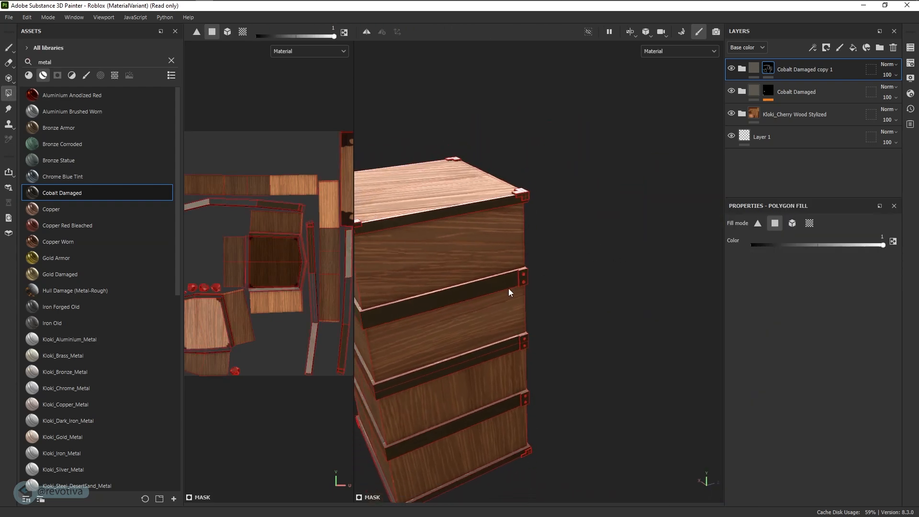
pyautogui.keyDown('alt'); pyautogui.moveTo(445, 304); pyautogui.dragTo(550, 314, button='middle'); pyautogui.keyUp('alt')
pyautogui.keyDown('alt'); pyautogui.moveTo(551, 314); pyautogui.dragTo(827, 312, button='right'); pyautogui.keyUp('alt')
pyautogui.keyDown('alt'); pyautogui.moveTo(827, 312); pyautogui.dragTo(483, 279); pyautogui.keyUp('alt')
pyautogui.scroll(-4, 554, 288)
pyautogui.click(9, 47)
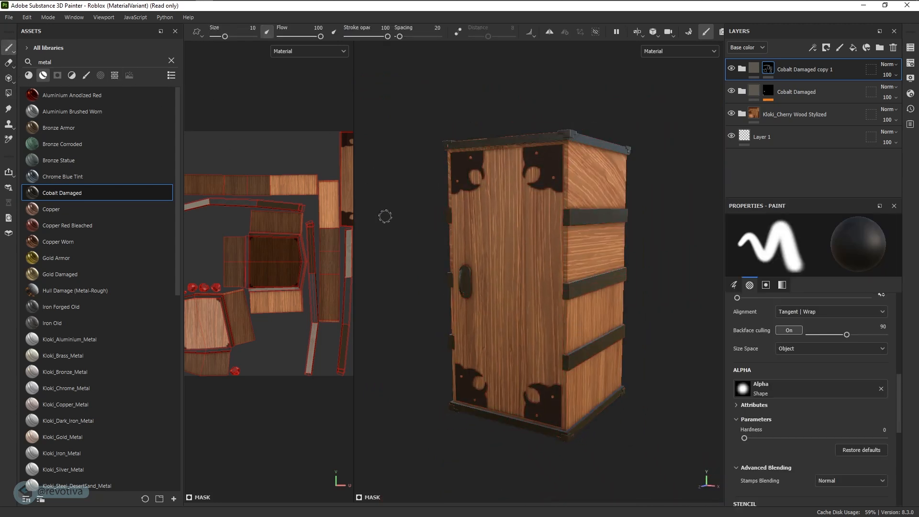
pyautogui.keyDown('alt'); pyautogui.moveTo(389, 215); pyautogui.dragTo(424, 220); pyautogui.keyUp('alt')
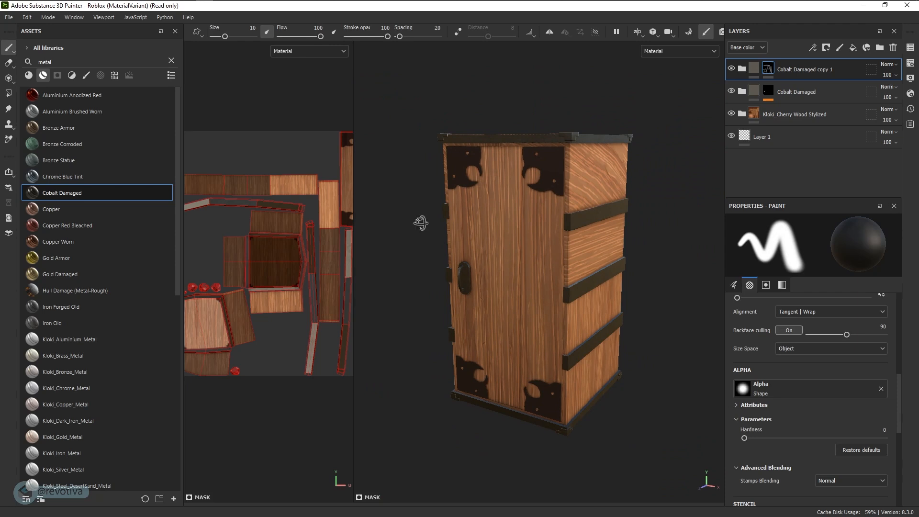
pyautogui.keyDown('alt'); pyautogui.moveTo(421, 223); pyautogui.dragTo(541, 211); pyautogui.keyUp('alt')
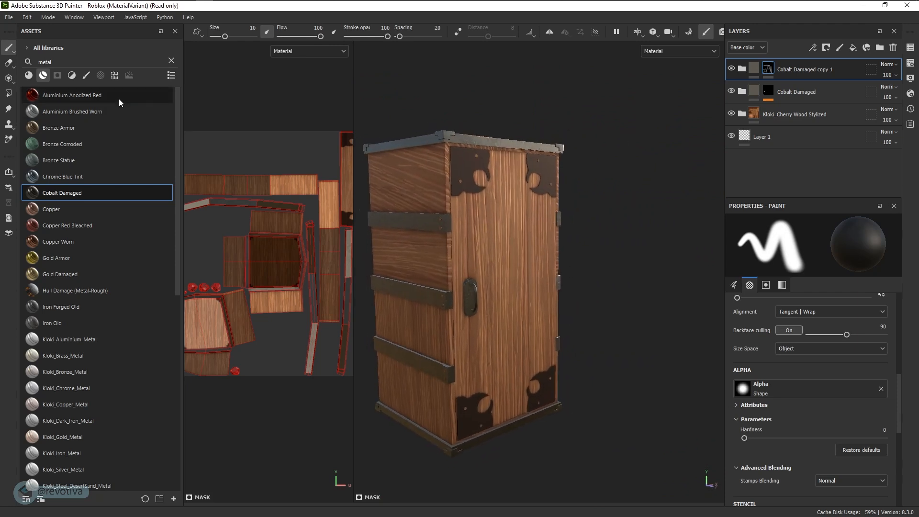
# Open Export Textures and set the output directory to the Nesuko textures folder
pyautogui.click(9, 17)
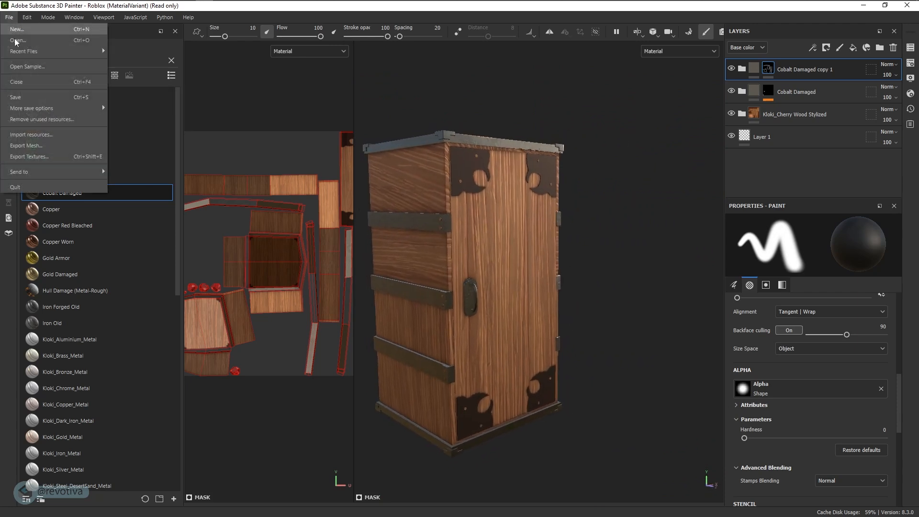
pyautogui.click(24, 156)
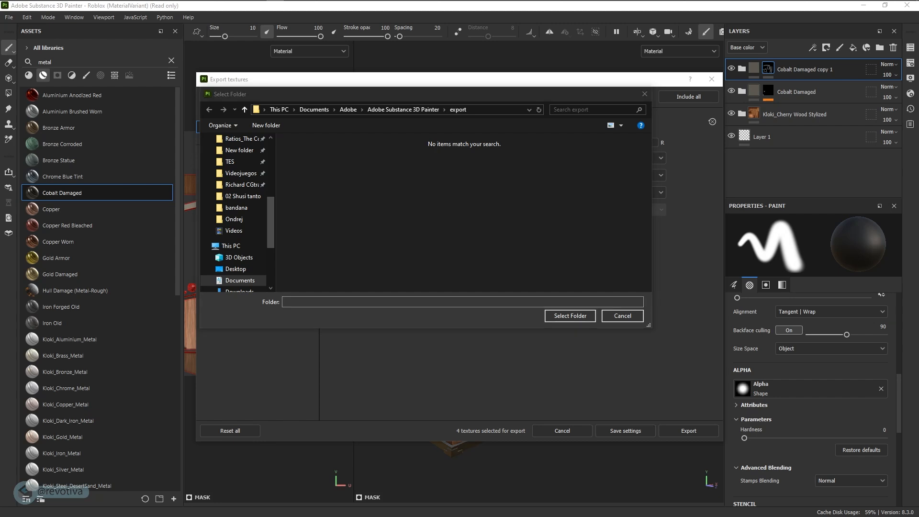
pyautogui.click(484, 109)
pyautogui.write('D:\\Trabajos\\Roblox Arts\\Aslr J House Kramer ASH\\Nesuko\\textures')
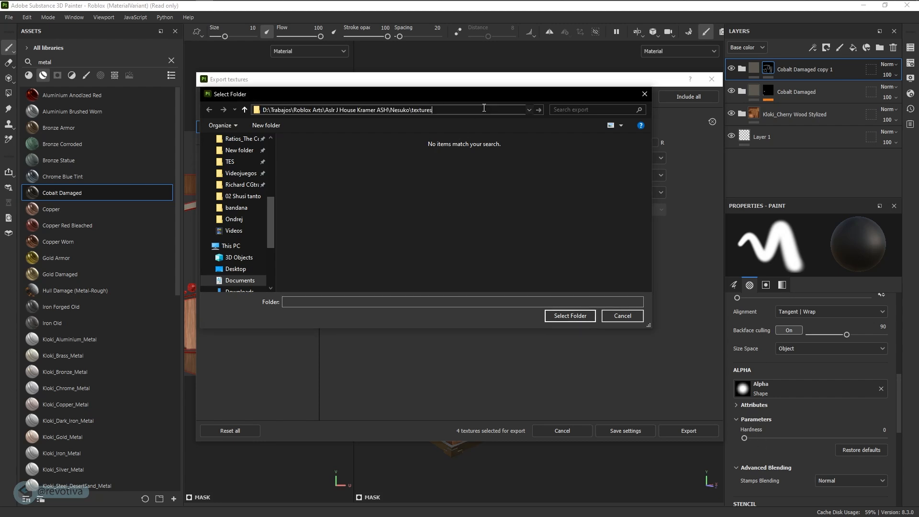
pyautogui.press('Return')
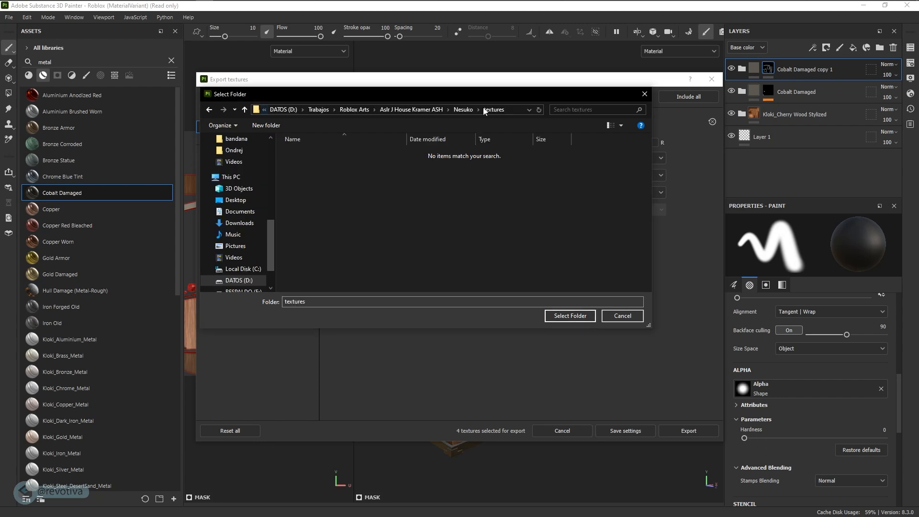
pyautogui.click(577, 316)
# Choose the AO output template and export the texture maps
pyautogui.click(459, 158)
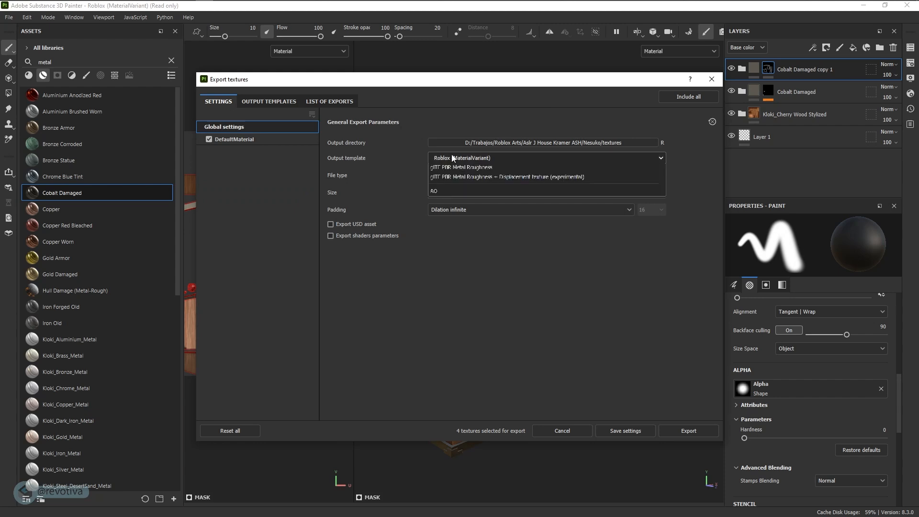
pyautogui.scroll(5, 455, 214)
pyautogui.click(457, 194)
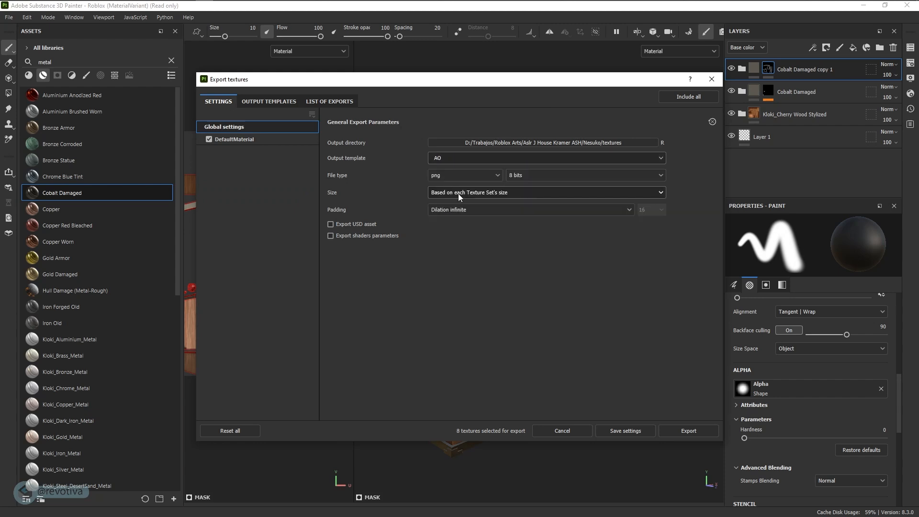
pyautogui.click(445, 160)
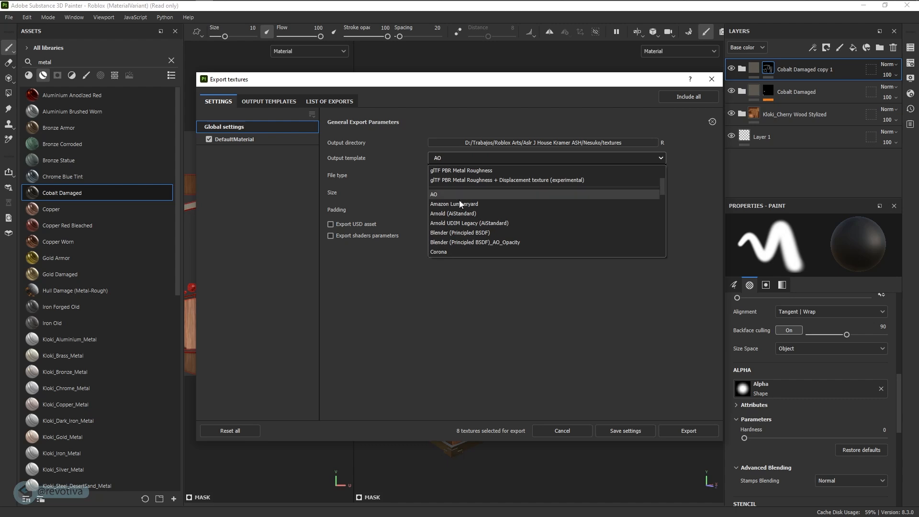
pyautogui.scroll(-5, 456, 229)
pyautogui.scroll(-2, 453, 240)
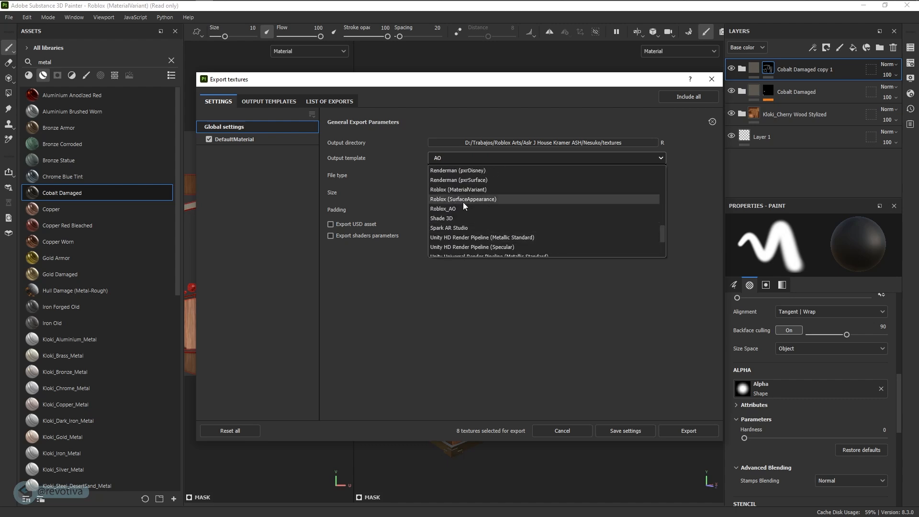
pyautogui.scroll(-5, 463, 202)
pyautogui.click(445, 250)
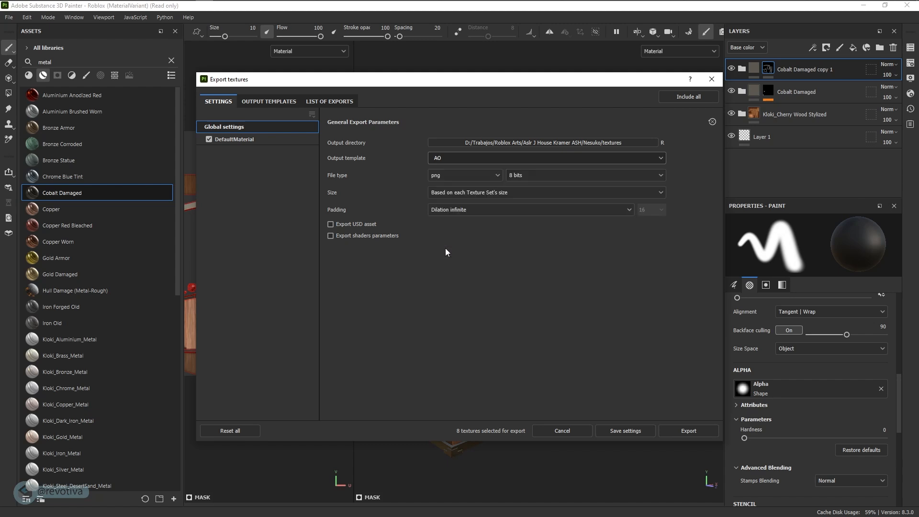
pyautogui.click(686, 431)
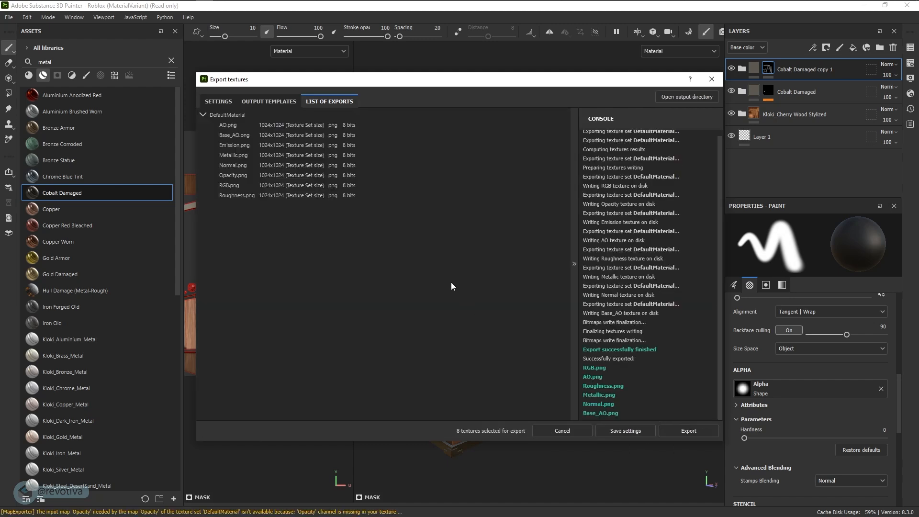
# Export only the Base_AO, Metallic, Normal and Roughness maps for DefaultMaterial
pyautogui.click(219, 102)
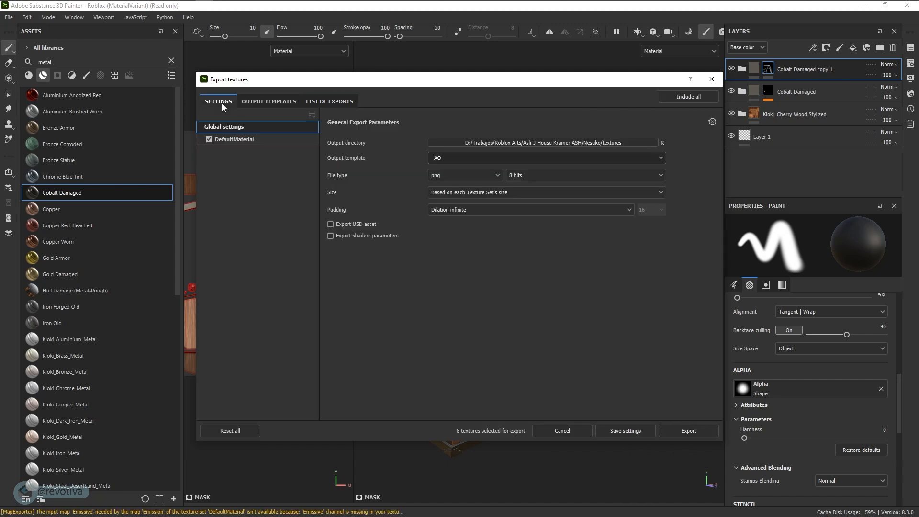
pyautogui.click(228, 141)
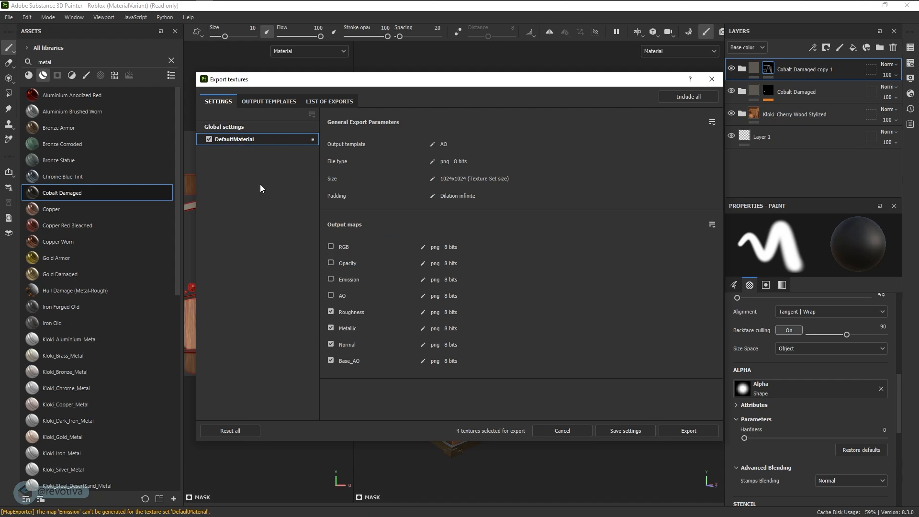
pyautogui.click(695, 432)
# Open the output directory and delete the leftover AO.png file
pyautogui.click(669, 97)
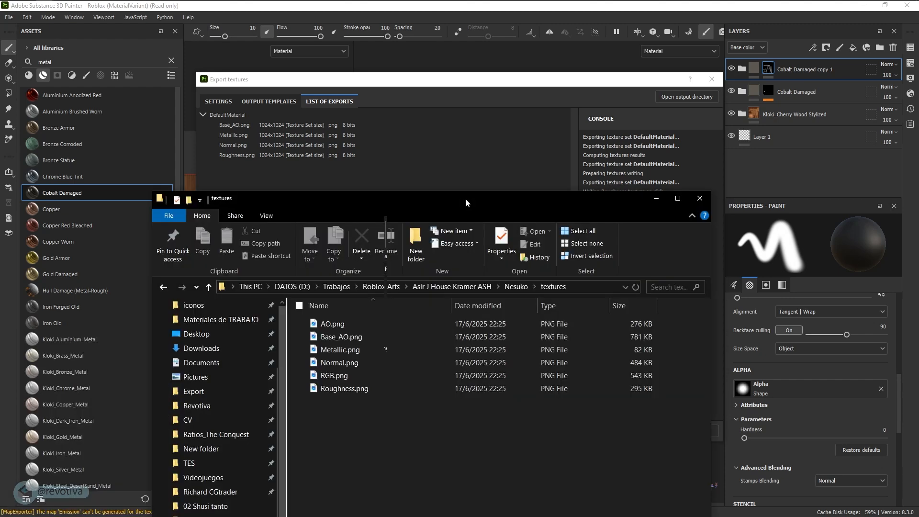
pyautogui.keyDown('ctrl'); pyautogui.scroll(6, 424, 380); pyautogui.keyUp('ctrl')
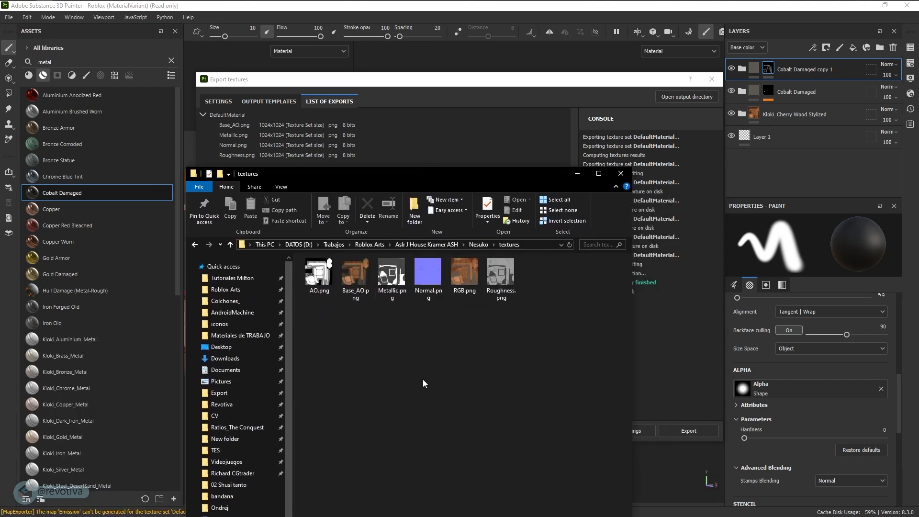
pyautogui.click(330, 311)
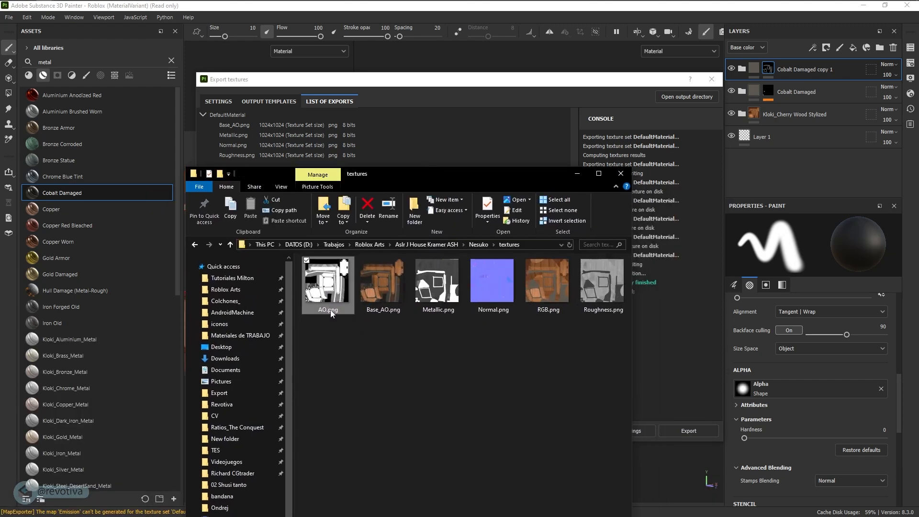
pyautogui.press('Delete')
# Bring the Blender window back to the front
pyautogui.moveTo(438, 180); pyautogui.dragTo(438, 516)
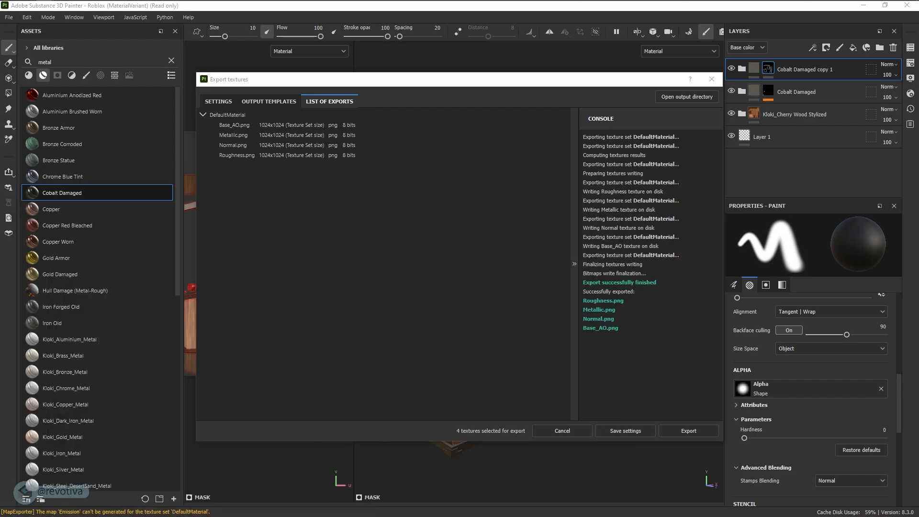
pyautogui.press('super+Tab')
pyautogui.click(397, 139)
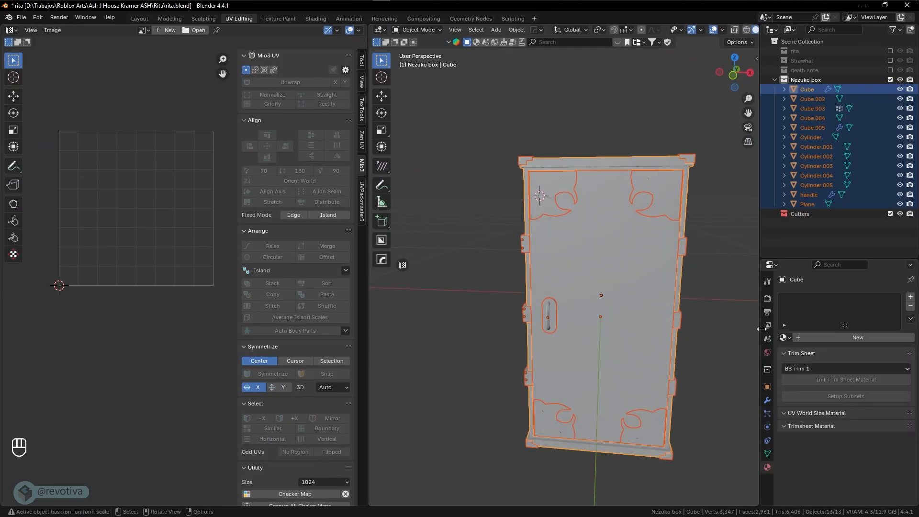
# Select the door panel Cube.002 and give it a new material named nesuko
pyautogui.click(613, 212)
pyautogui.moveTo(614, 211); pyautogui.dragTo(753, 334, button='middle')
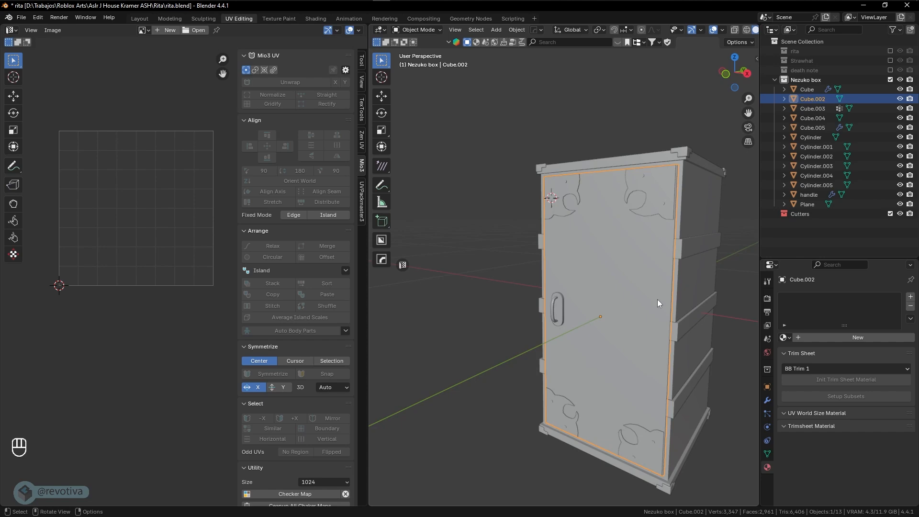
pyautogui.click(786, 337)
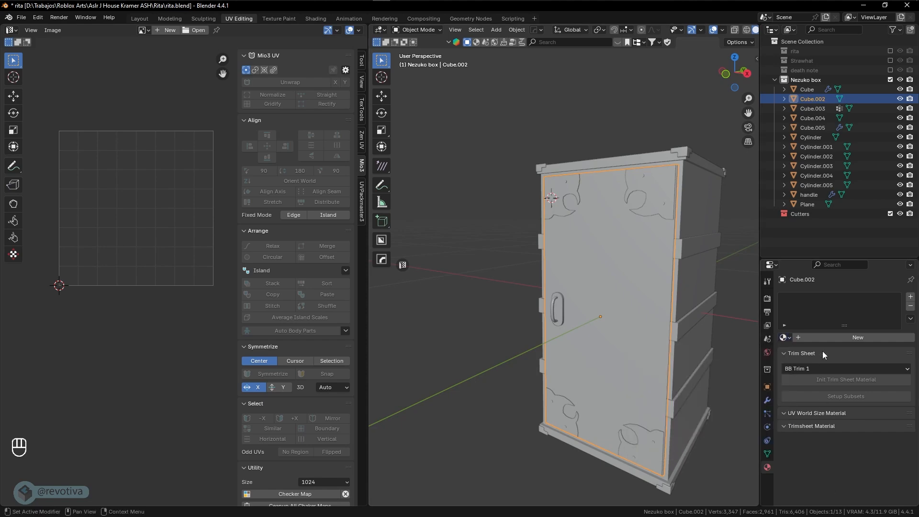
pyautogui.click(829, 336)
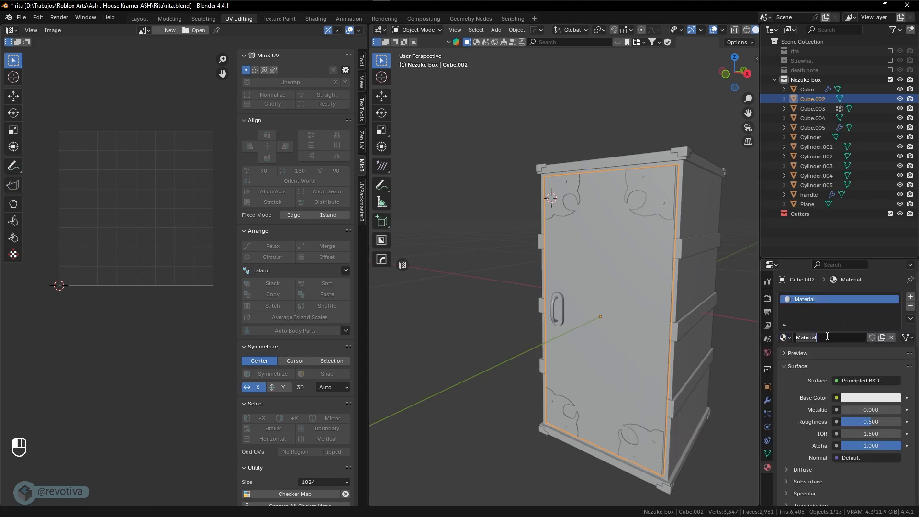
pyautogui.write('nesuko')
pyautogui.press('Return')
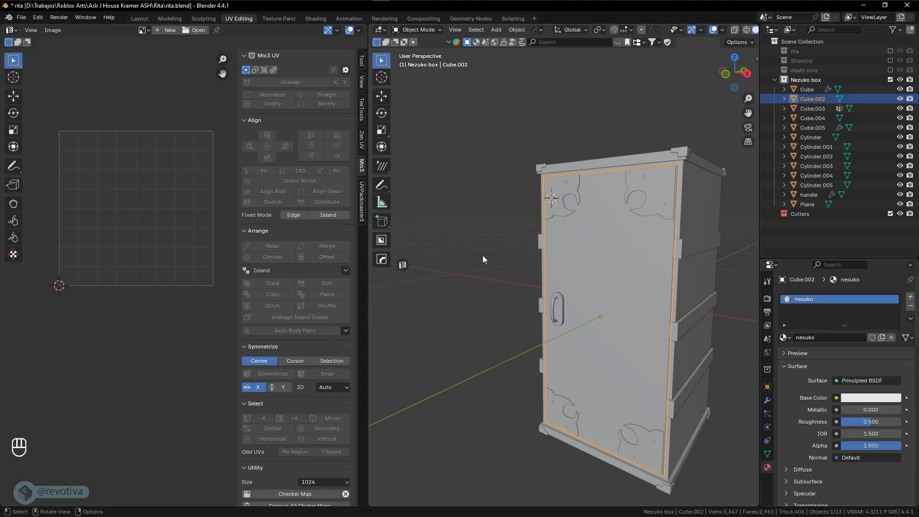
# In Shading, load all exported textures from the Nesuko textures folder onto the Principled BSDF
pyautogui.click(315, 20)
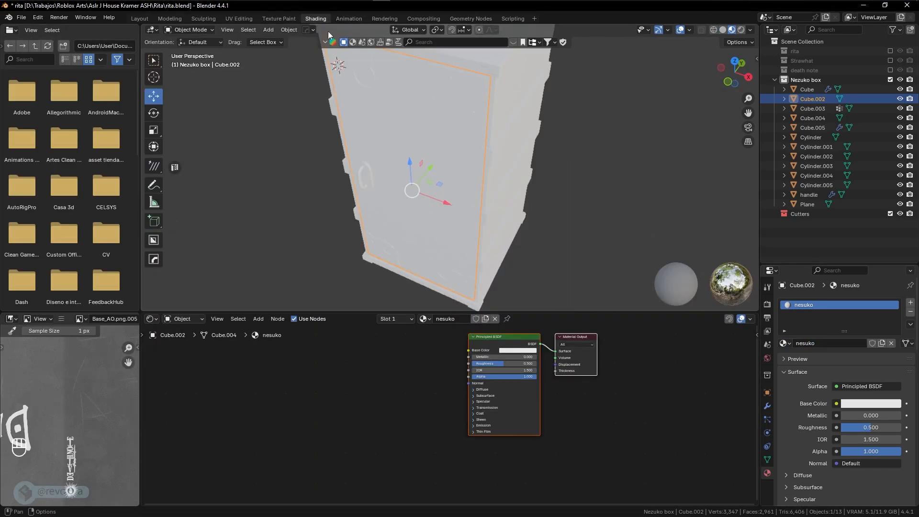
pyautogui.moveTo(503, 257)
pyautogui.mouseDown(button='middle')
pyautogui.moveTo(527, 245)
pyautogui.moveTo(523, 218)
pyautogui.mouseUp(button='middle')
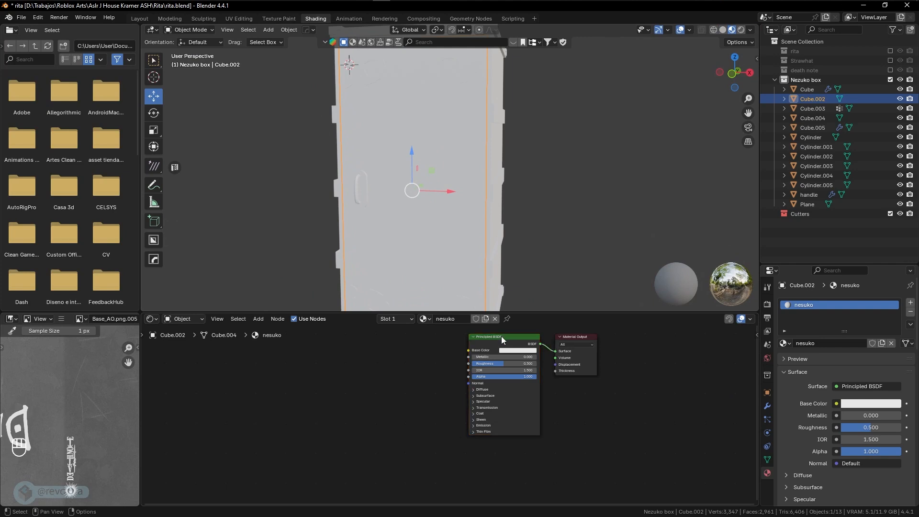
pyautogui.click(501, 336)
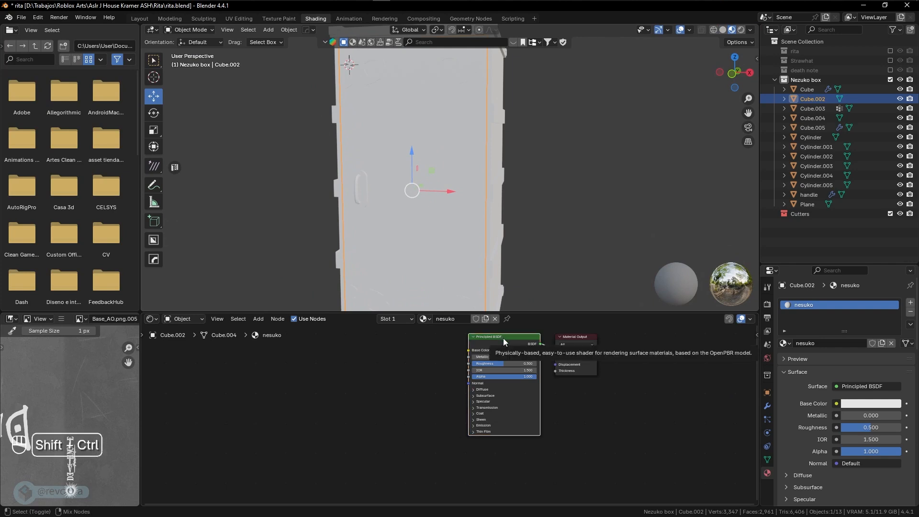
pyautogui.hotkey('ctrl', 'shift', 't')
pyautogui.click(486, 147)
pyautogui.write('D:\\Trabajos\\Roblox Arts\\Aslr J House Kramer ASH\\Nesuko\\textures\\')
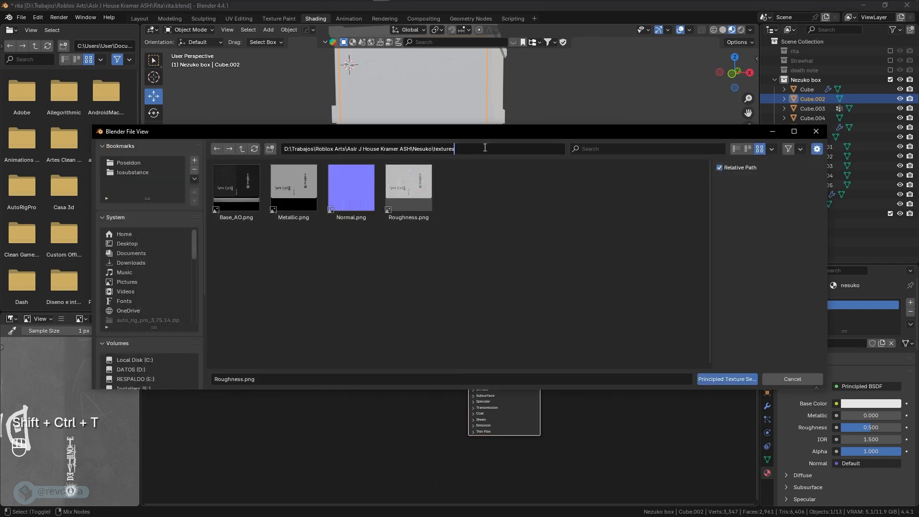
pyautogui.press('Return')
pyautogui.moveTo(218, 232); pyautogui.dragTo(524, 232)
pyautogui.click(727, 379)
pyautogui.scroll(-4, 449, 227)
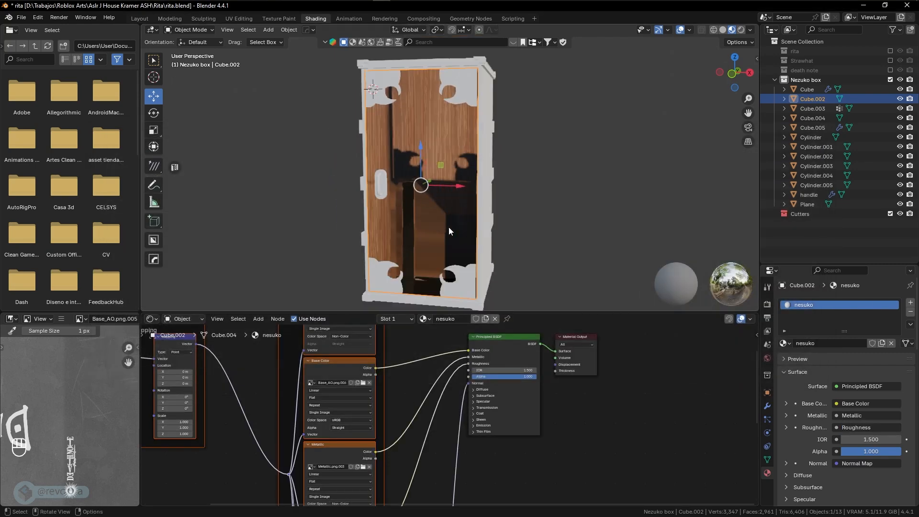
# Delete the Ambient Occlusion texture node from the nesuko material
pyautogui.moveTo(475, 233); pyautogui.dragTo(514, 236, button='middle')
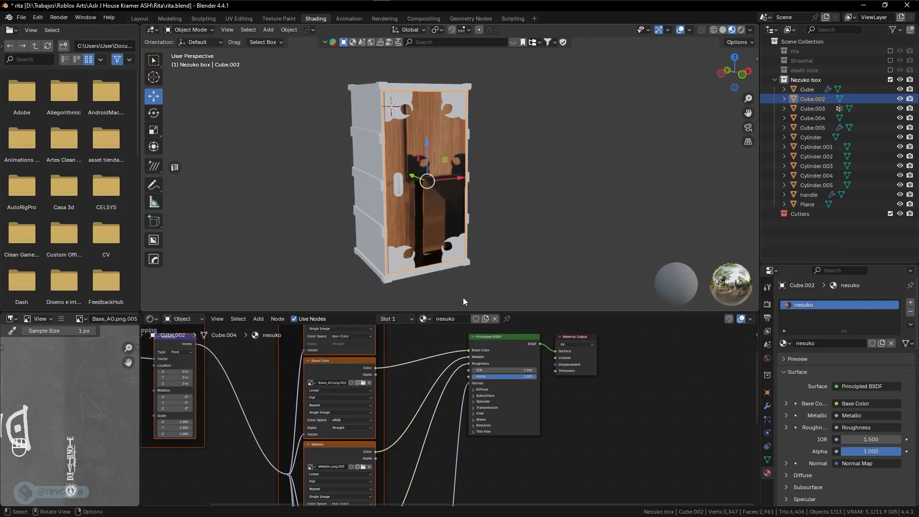
pyautogui.scroll(-1, 425, 353)
pyautogui.moveTo(424, 352); pyautogui.dragTo(443, 412, button='middle')
pyautogui.click(375, 358)
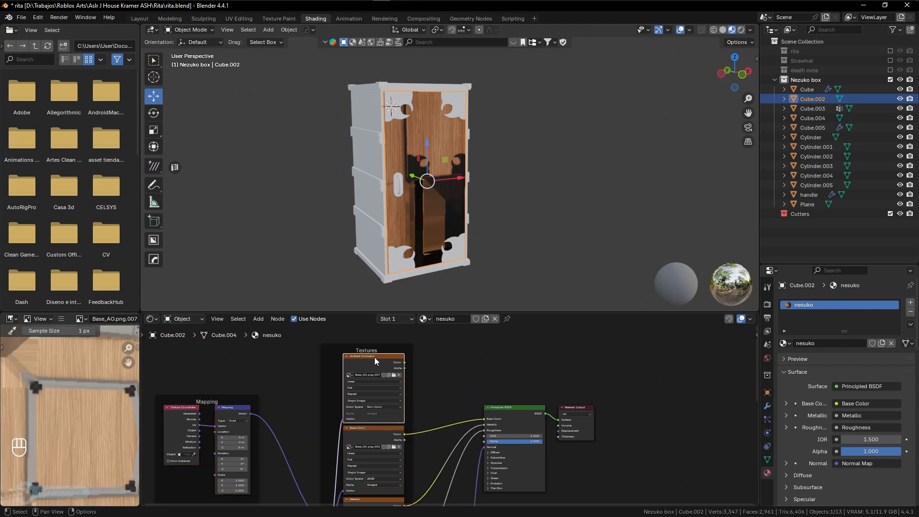
pyautogui.press('x')
pyautogui.scroll(1, 463, 385)
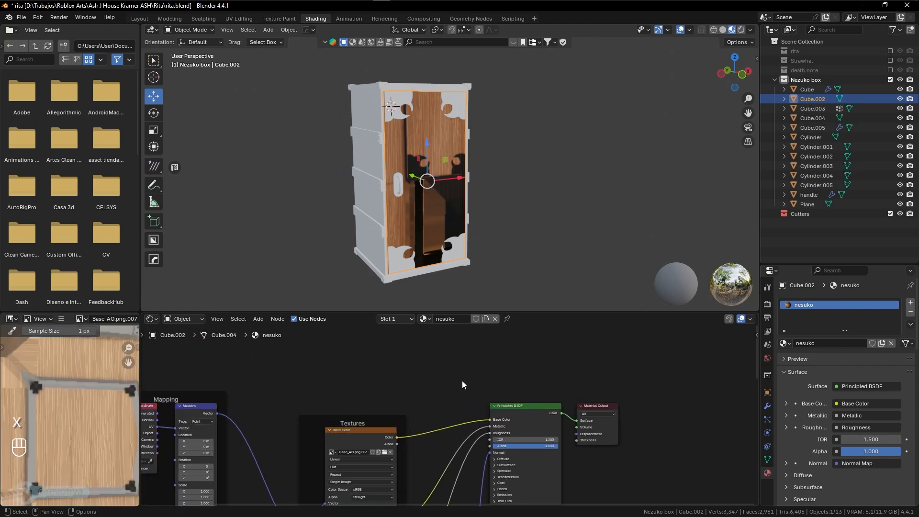
pyautogui.moveTo(481, 239); pyautogui.dragTo(458, 207, button='middle')
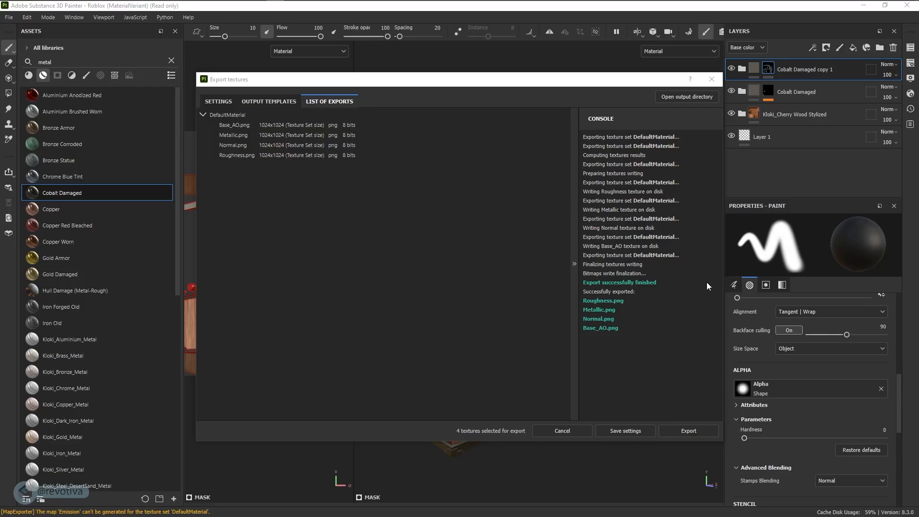
# Close Export textures and start Export Mesh, accepting the default export options
pyautogui.click(712, 79)
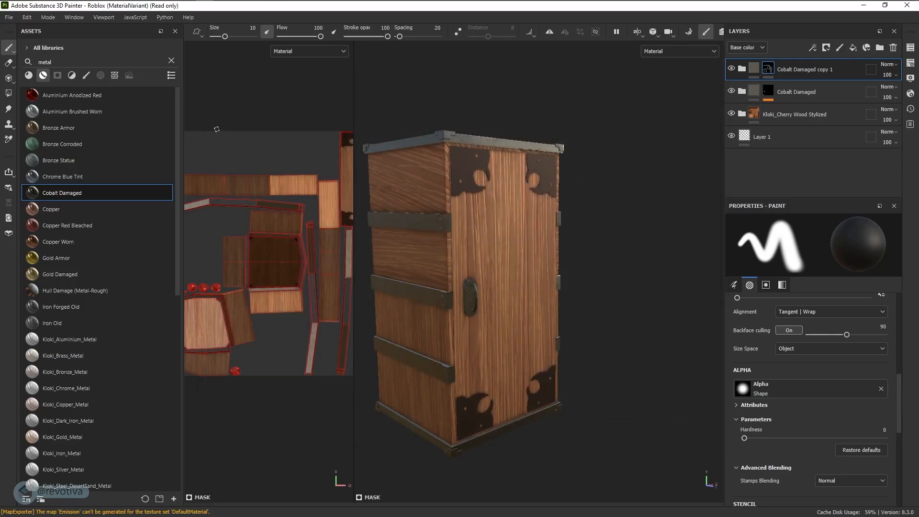
pyautogui.click(9, 17)
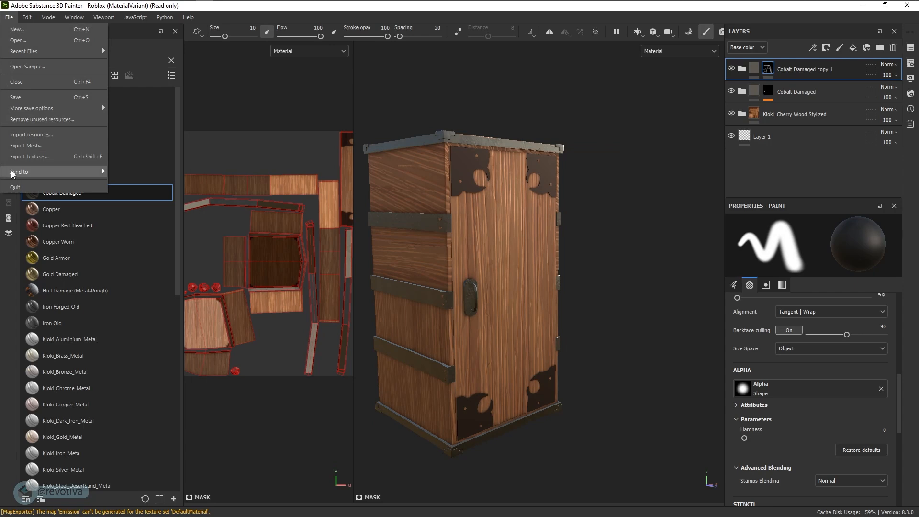
pyautogui.click(21, 146)
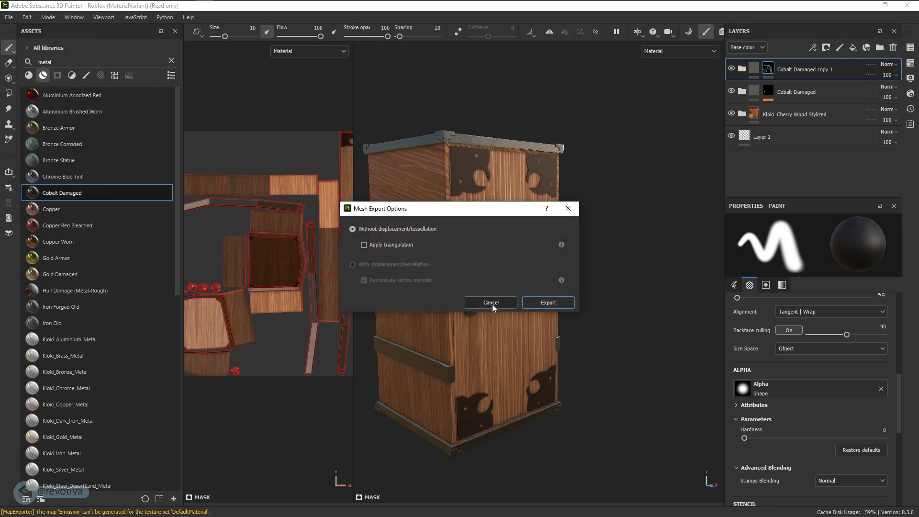
pyautogui.click(546, 302)
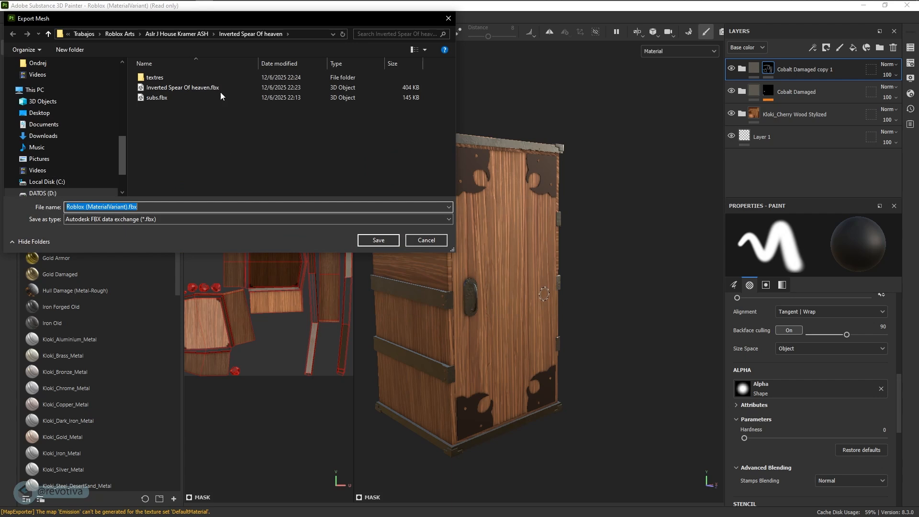
# Save the mesh as nesuko_substance FBX in the Nesuko textures folder
pyautogui.click(304, 32)
pyautogui.write('D:\\Trabajos\\Roblox Arts\\Aslr J House Kramer ASH\\Nesuko\\textures')
pyautogui.press('Return')
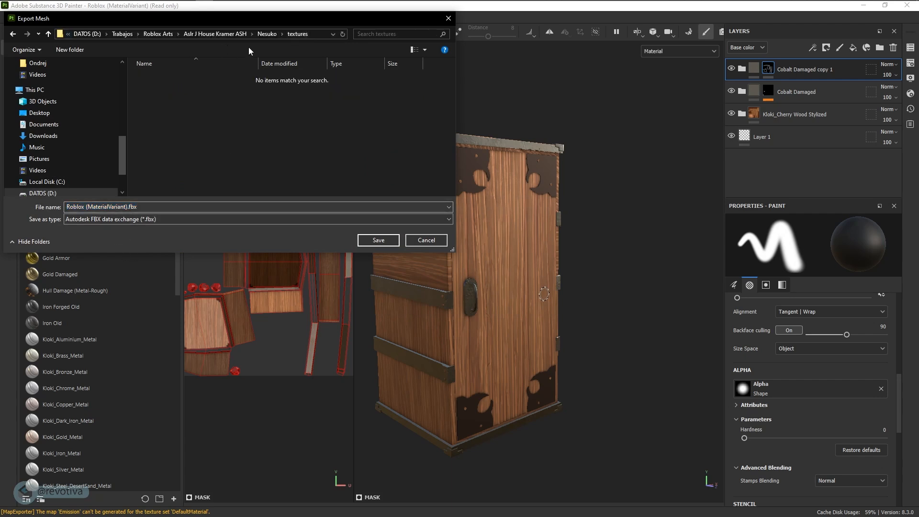
pyautogui.click(163, 211)
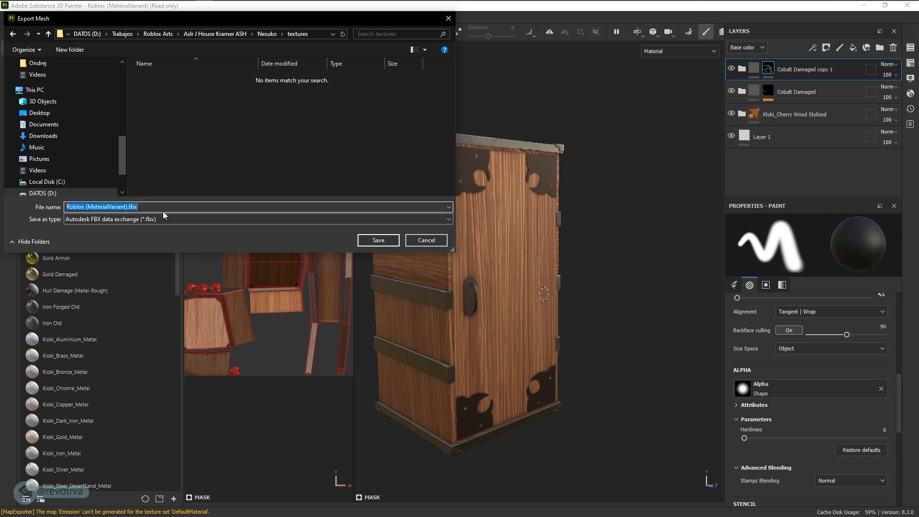
pyautogui.write('nesuko_substance')
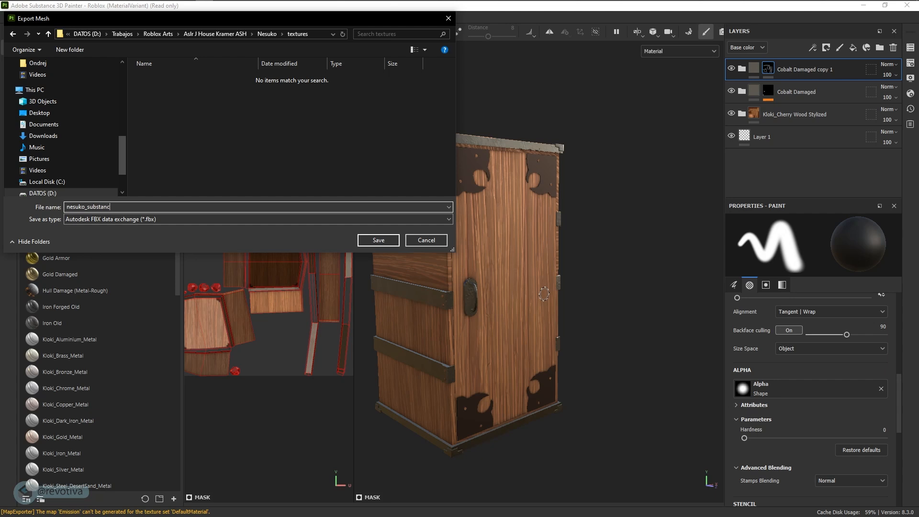
pyautogui.click(310, 36)
pyautogui.click(378, 241)
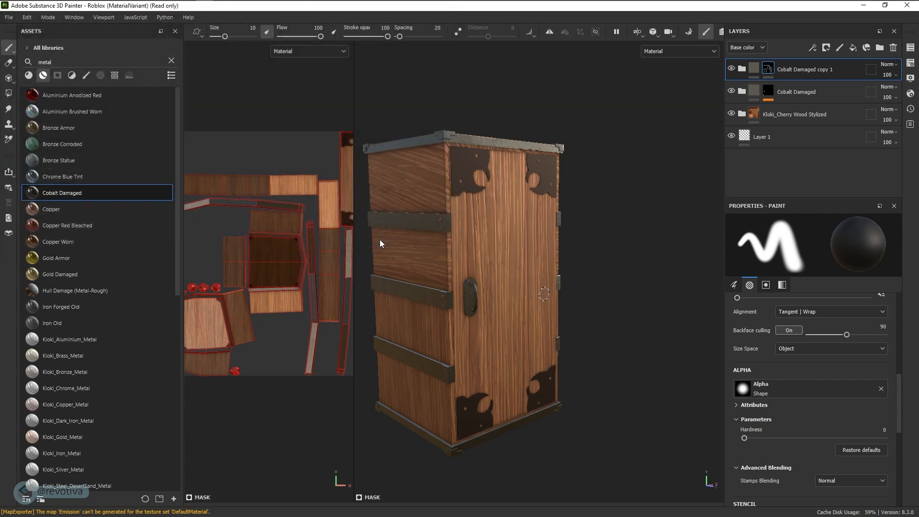
# In Blender, exclude the old Nezuko box collection and switch to the Layout workspace
pyautogui.press('super+Tab')
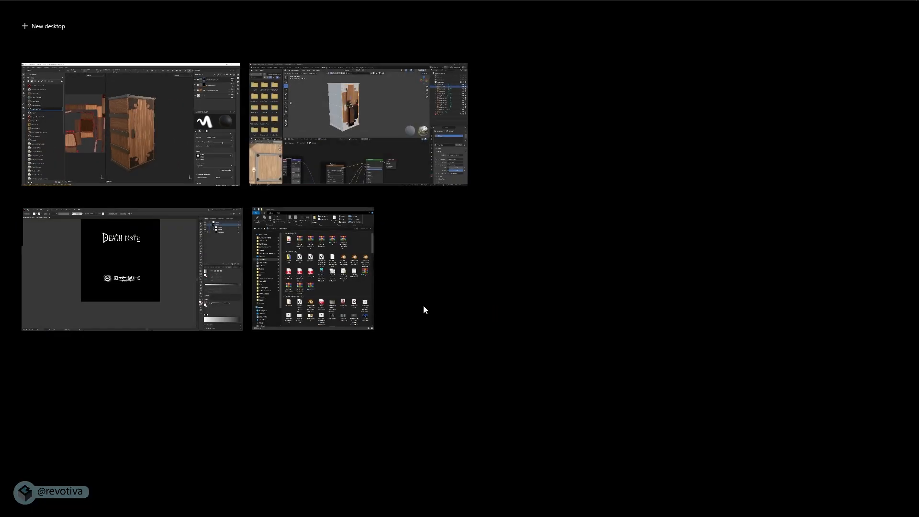
pyautogui.click(372, 131)
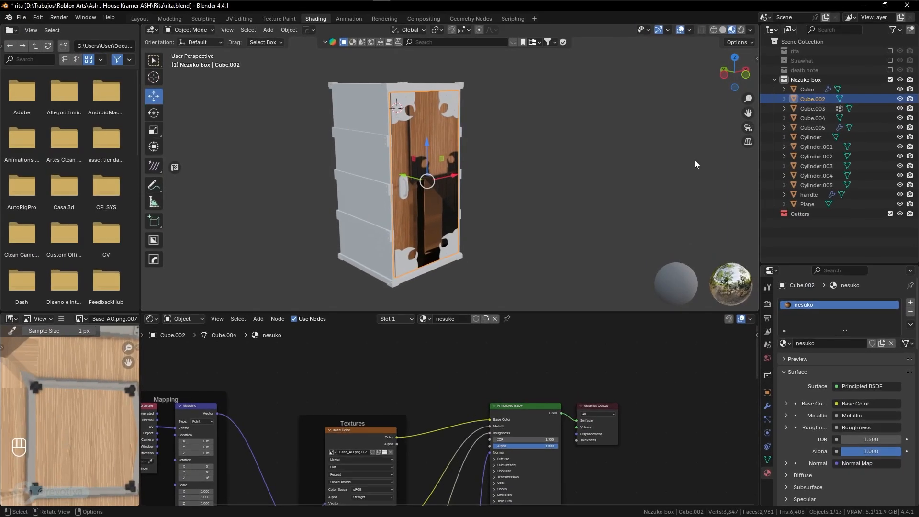
pyautogui.click(890, 79)
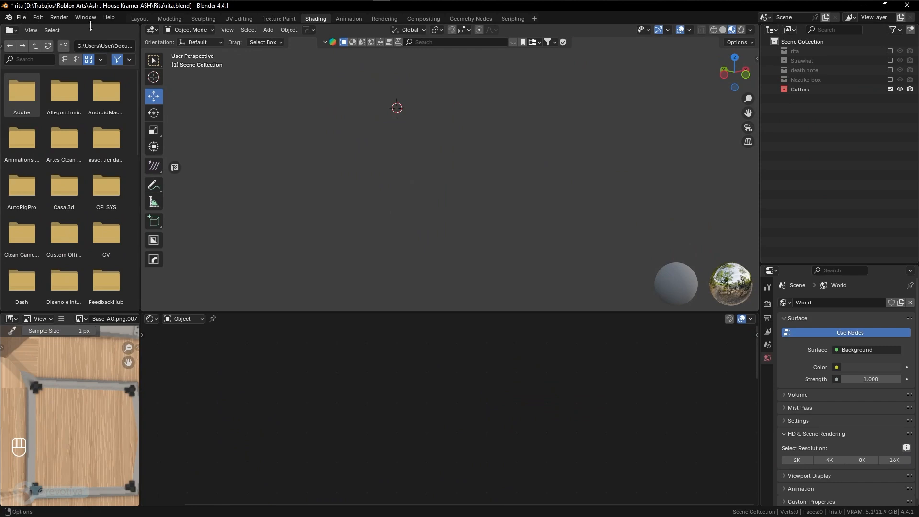
pyautogui.click(139, 18)
# Import nesuko_substance.fbx from the Nesuko textures folder
pyautogui.click(22, 18)
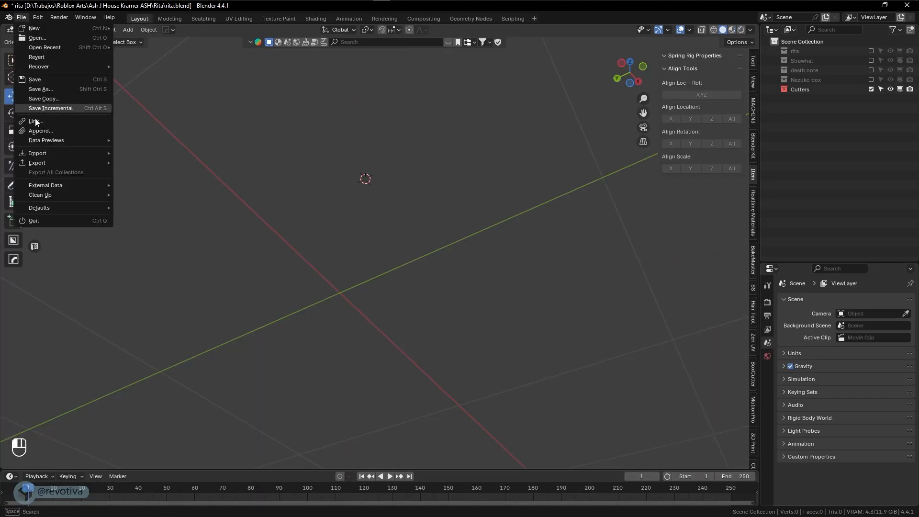
pyautogui.moveTo(53, 153)
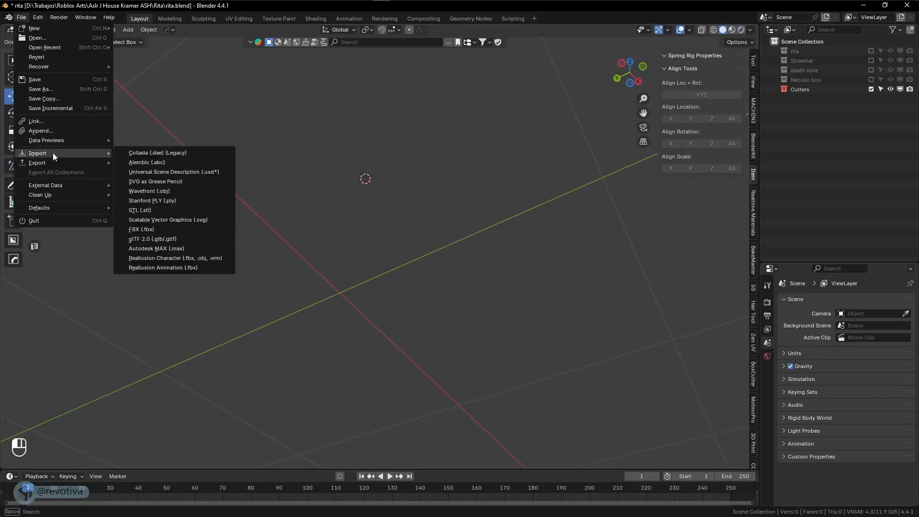
pyautogui.click(143, 230)
pyautogui.click(467, 148)
pyautogui.write('D:\\Trabajos\\Roblox Arts\\Aslr J House Kramer ASH\\Nesuko\\textures\\')
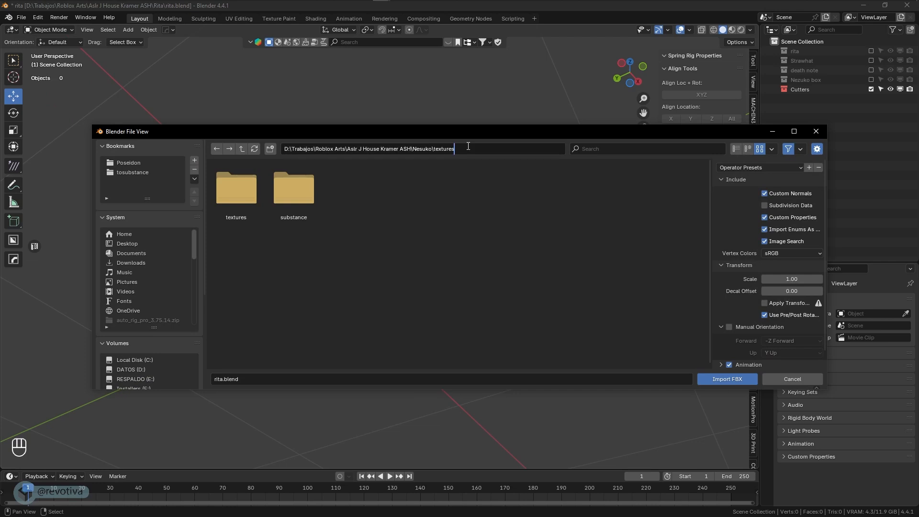
pyautogui.press('Return')
pyautogui.click(234, 200)
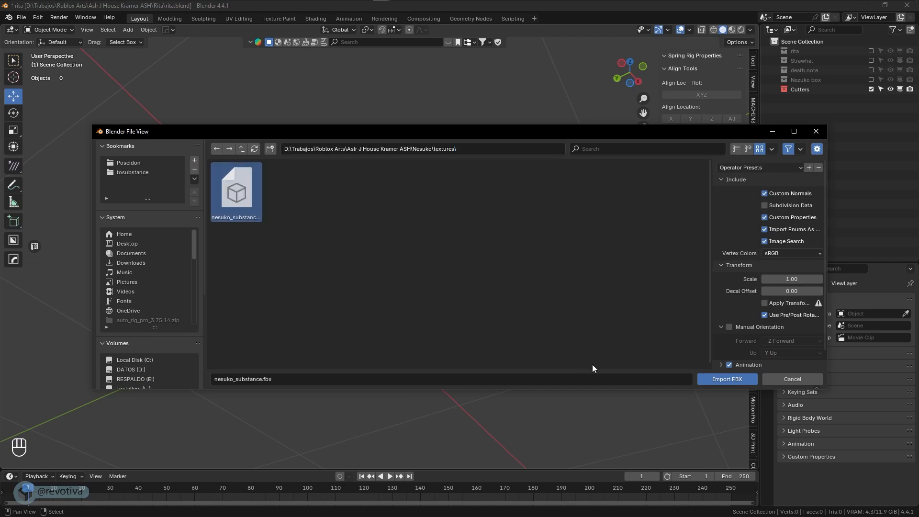
pyautogui.click(728, 379)
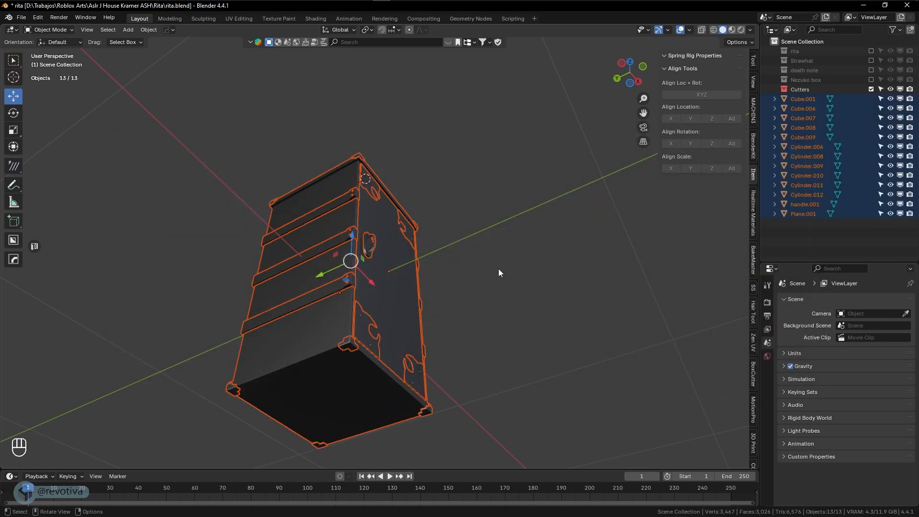
pyautogui.moveTo(498, 269); pyautogui.dragTo(474, 299, button='middle')
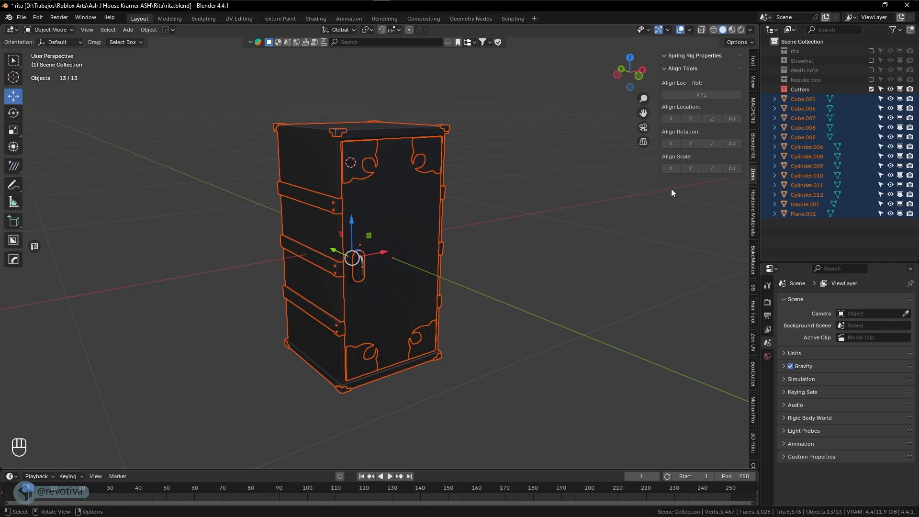
# Move the imported parts into a new collection named 'nesuko from substance'
pyautogui.press('m')
pyautogui.click(464, 200)
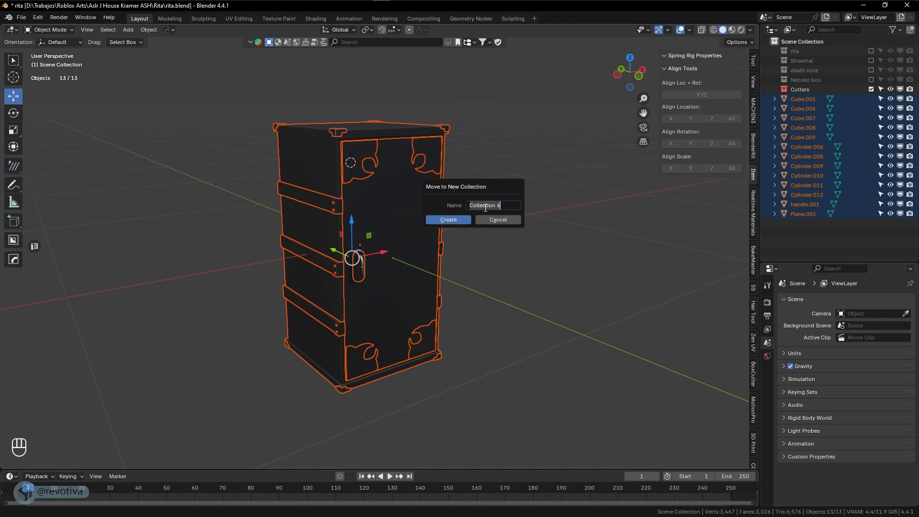
pyautogui.write('nesuko')
pyautogui.write(' from substance')
pyautogui.press('Return')
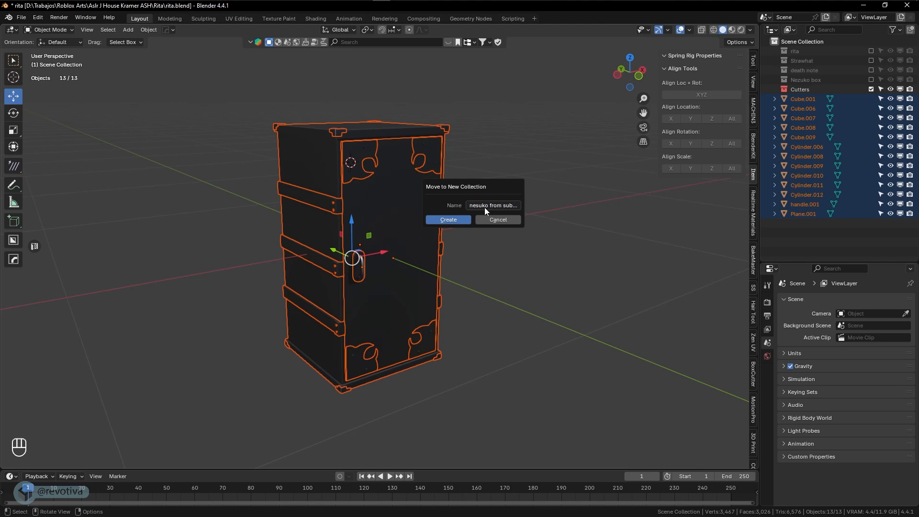
pyautogui.click(463, 218)
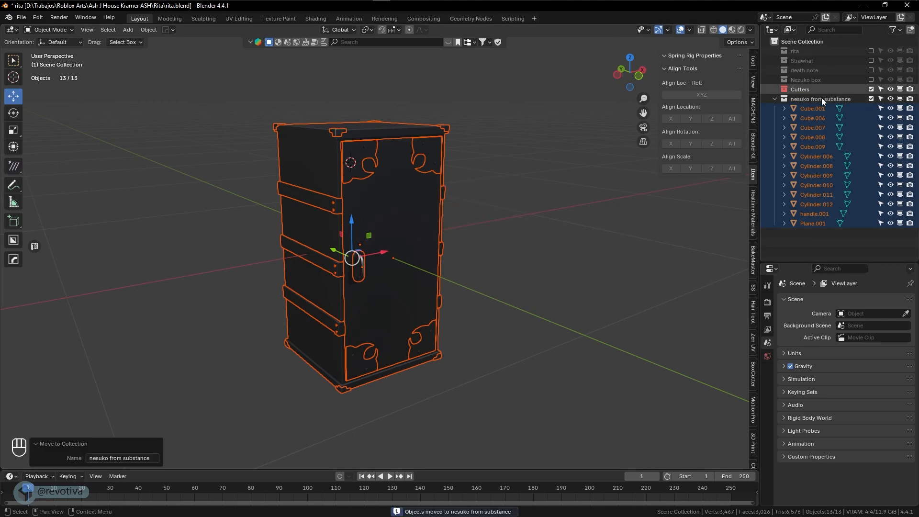
# Assign the nesuko material to the door panel Cube.006
pyautogui.moveTo(519, 200); pyautogui.dragTo(516, 202, button='middle')
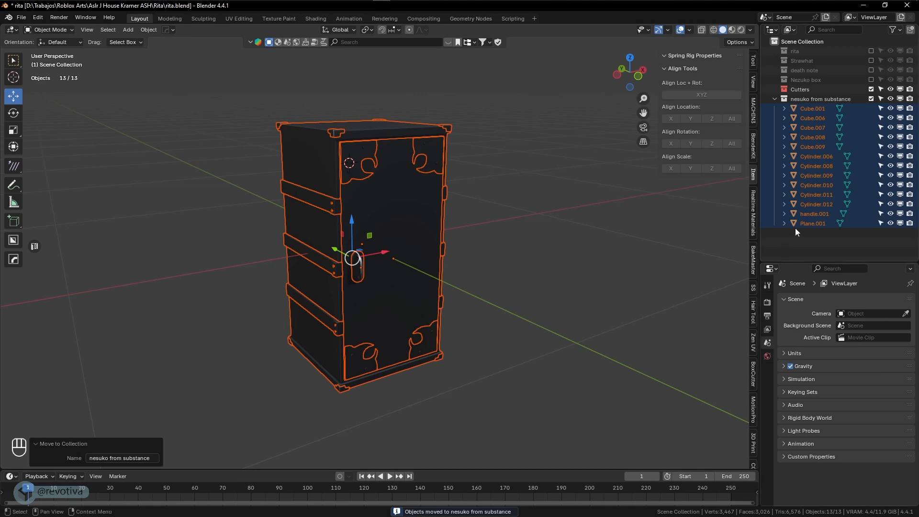
pyautogui.keyDown('shift'); pyautogui.click(417, 195); pyautogui.keyUp('shift')
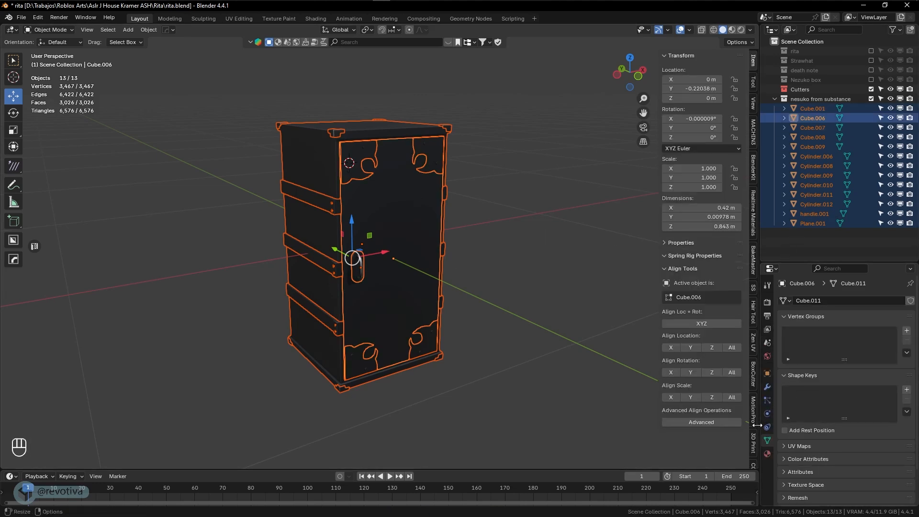
pyautogui.click(767, 454)
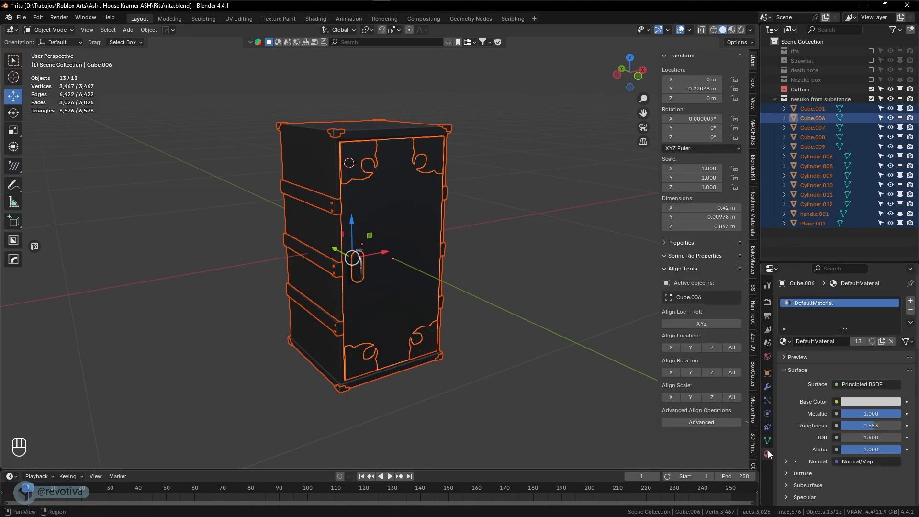
pyautogui.click(785, 342)
pyautogui.click(668, 373)
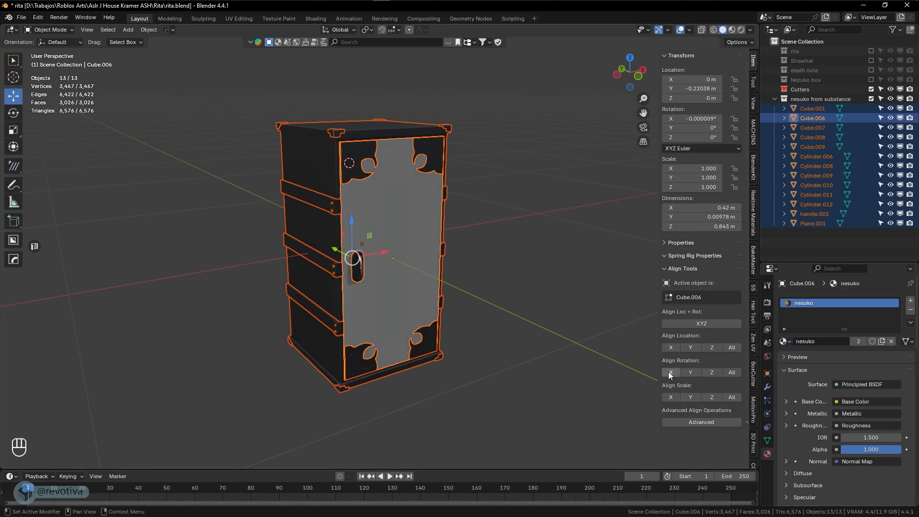
# Switch the viewport to Material Preview to show the painted wood textures
pyautogui.moveTo(617, 344); pyautogui.dragTo(568, 322, button='middle')
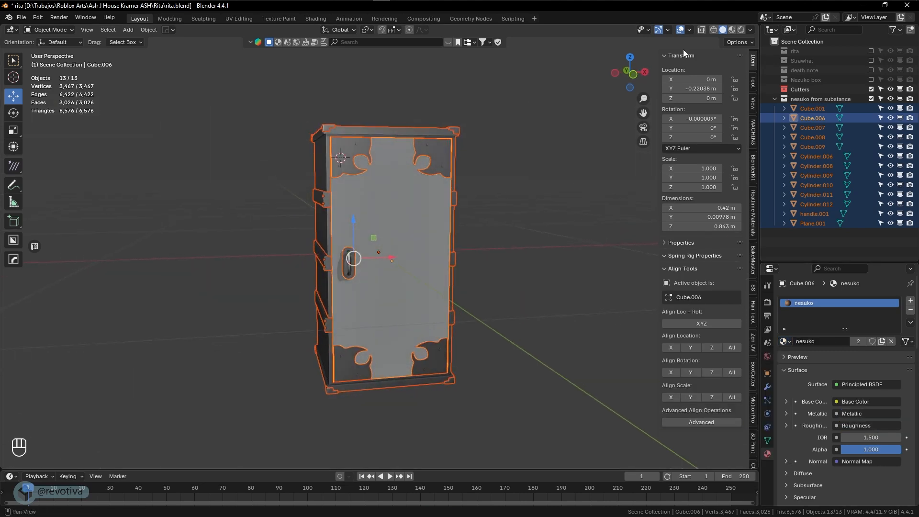
pyautogui.click(732, 30)
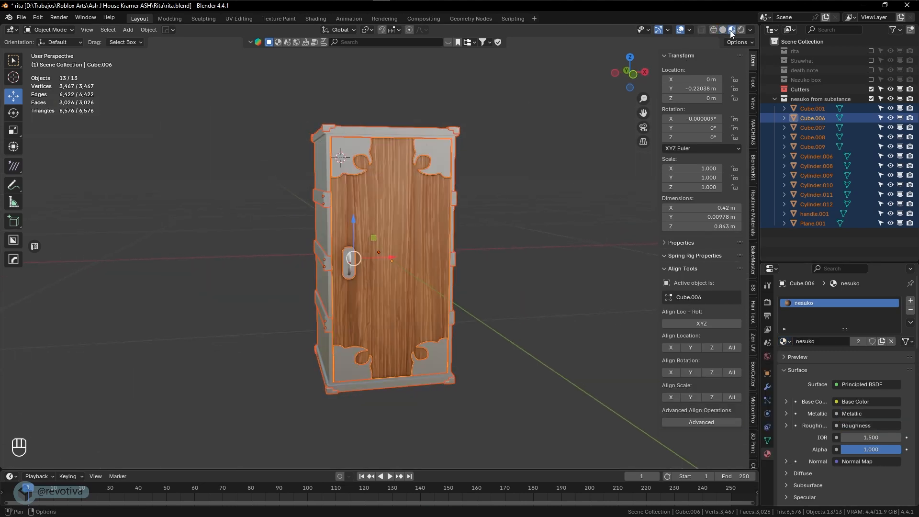
pyautogui.moveTo(551, 206); pyautogui.dragTo(546, 254, button='middle')
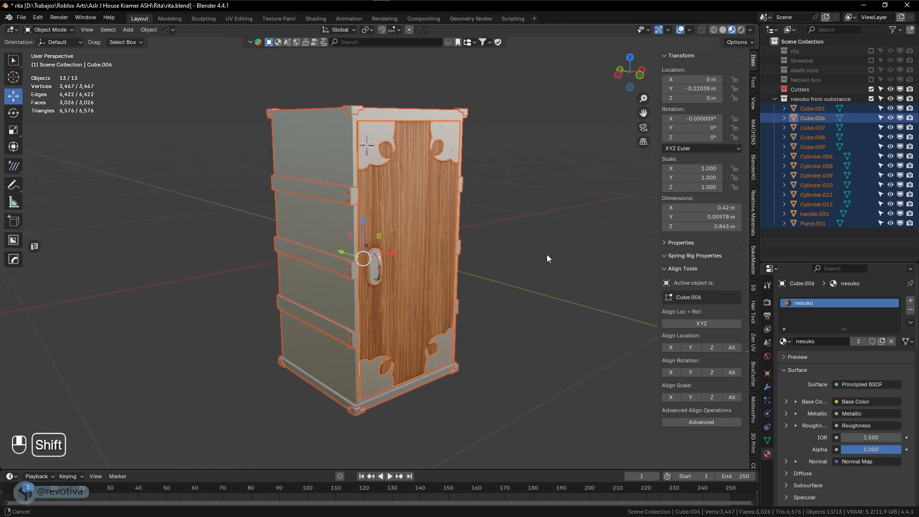
# Link the nesuko material from Cube.006 to all selected box parts with Ctrl+L, then deselect everything
pyautogui.hotkey('ctrl', 'l')
pyautogui.click(426, 234)
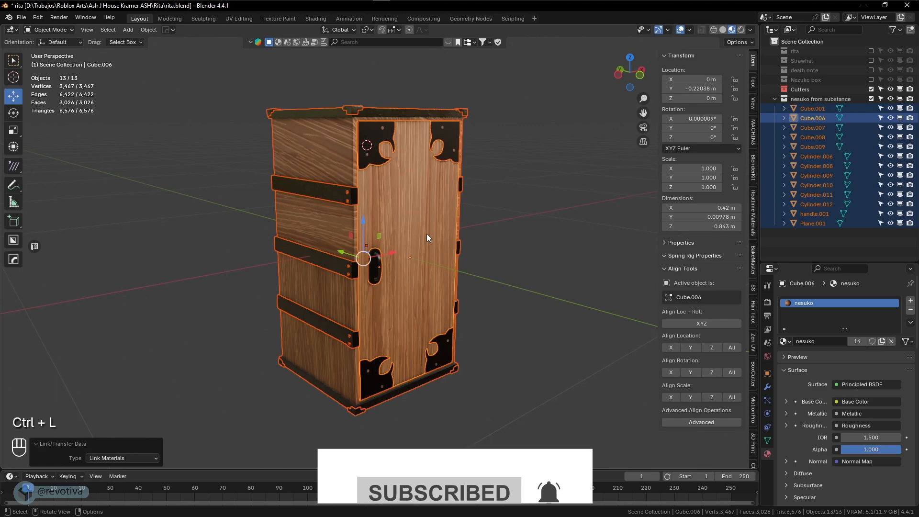
pyautogui.click(527, 269)
pyautogui.moveTo(528, 269); pyautogui.dragTo(435, 268, button='middle')
# Parent the door handle handle.001 to the door Cube.006
pyautogui.click(435, 268)
pyautogui.click(386, 274)
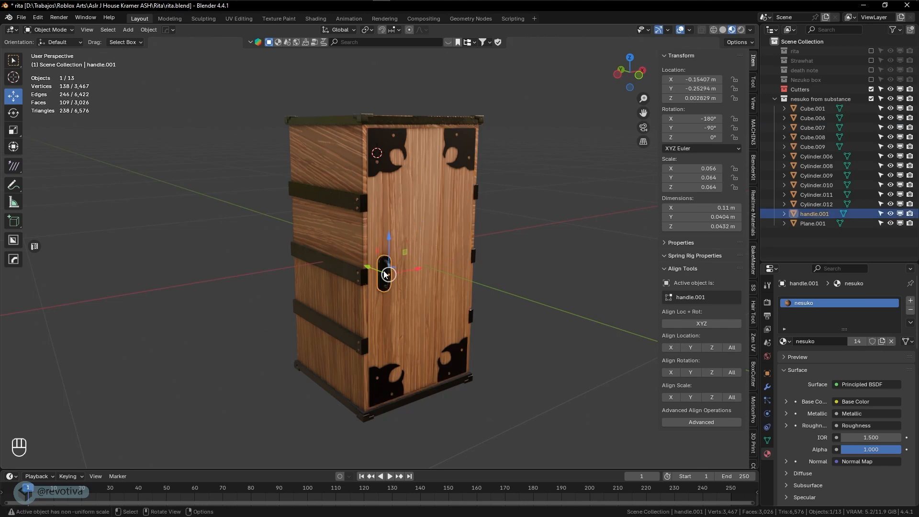
pyautogui.scroll(3, 384, 274)
pyautogui.scroll(-1, 390, 274)
pyautogui.keyDown('shift'); pyautogui.moveTo(463, 266); pyautogui.dragTo(403, 297, button='middle'); pyautogui.keyUp('shift')
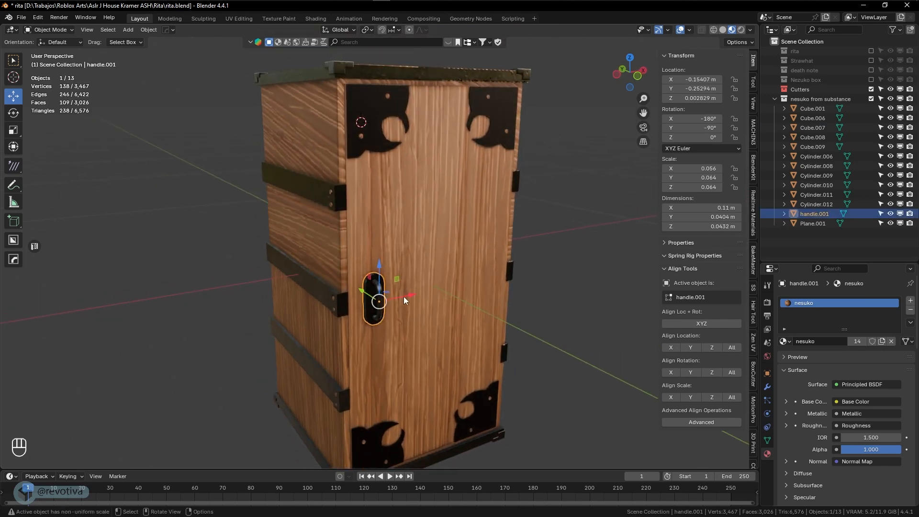
pyautogui.keyDown('shift'); pyautogui.click(436, 244); pyautogui.keyUp('shift')
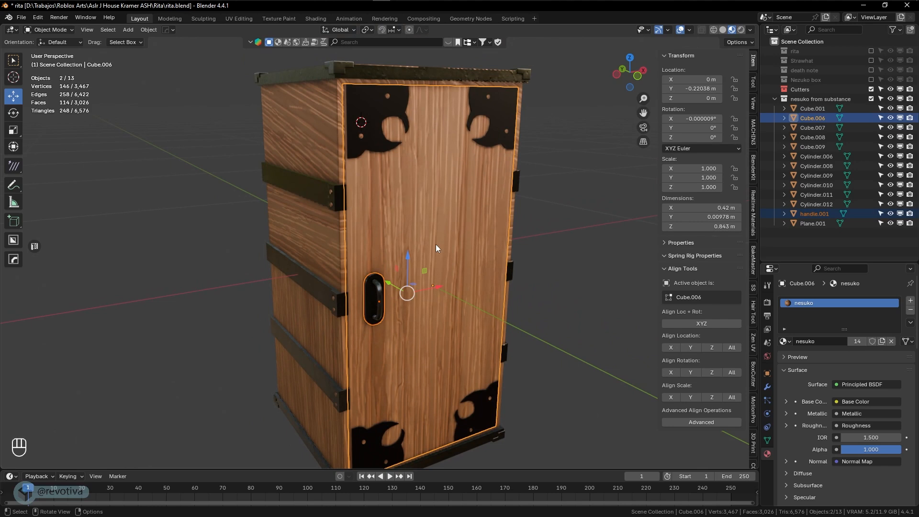
pyautogui.hotkey('ctrl', 'p')
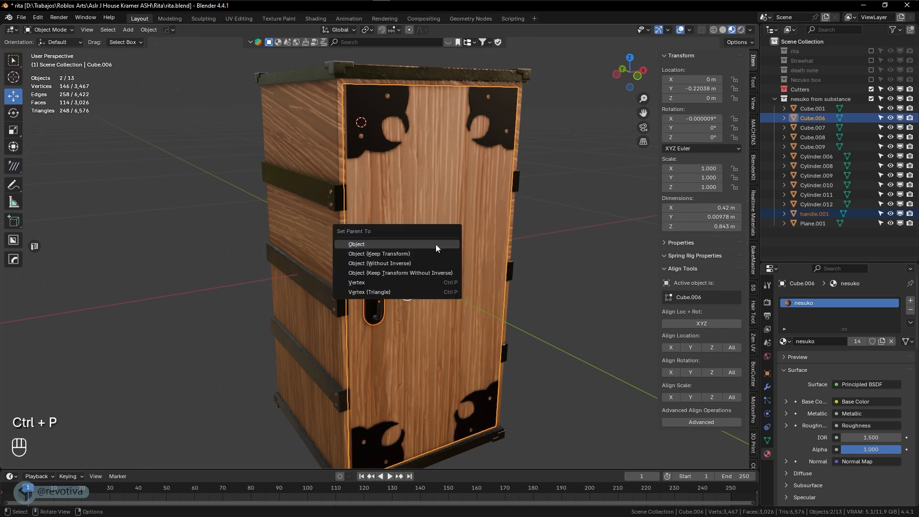
pyautogui.click(436, 245)
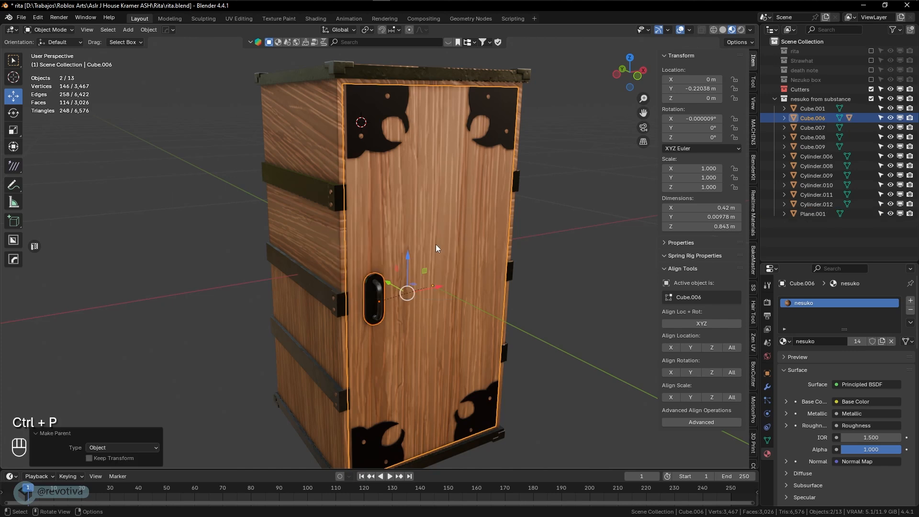
# Parent the hinge plates Plane.001 to the door Cube.006
pyautogui.click(375, 124)
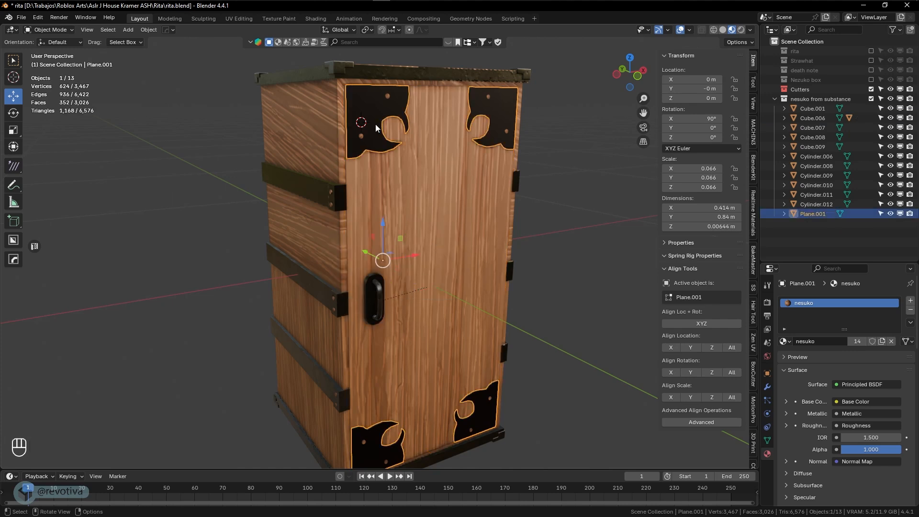
pyautogui.keyDown('shift'); pyautogui.click(478, 236); pyautogui.keyUp('shift')
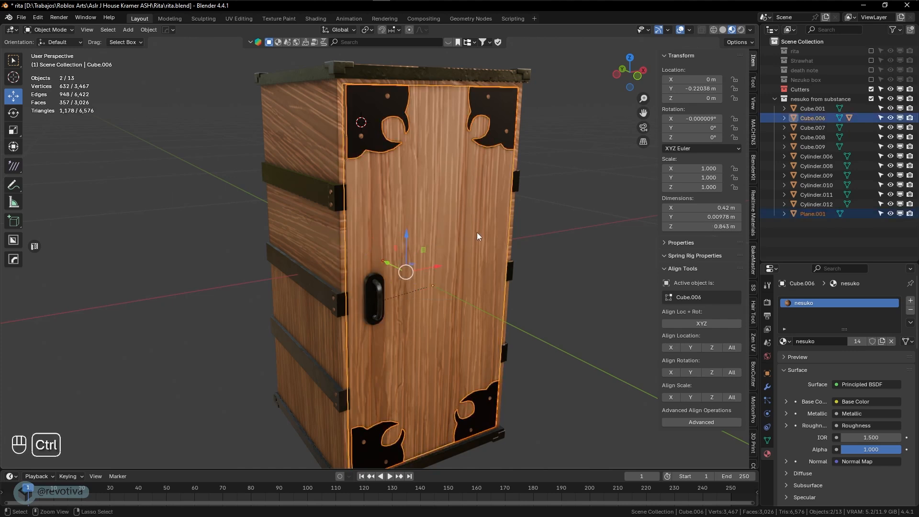
pyautogui.hotkey('ctrl', 'p')
pyautogui.click(477, 232)
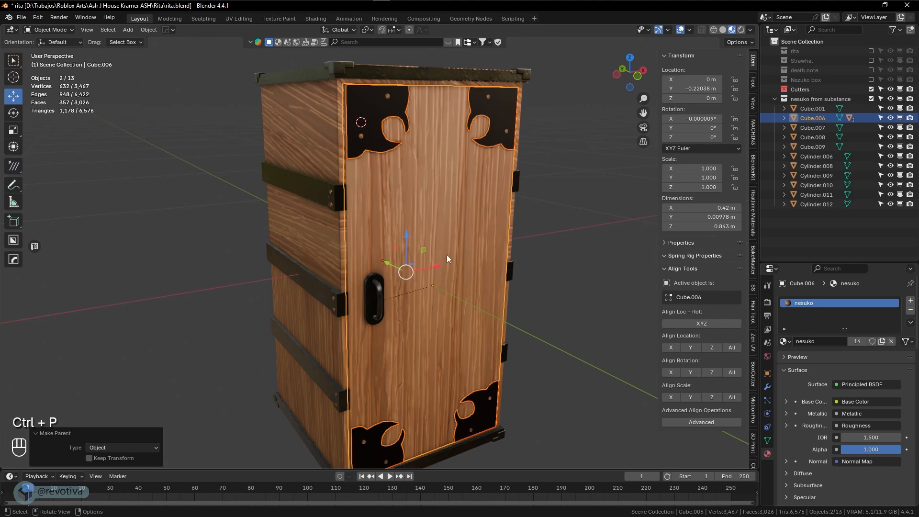
# In front view, set the door's origin to the 3D cursor placed on its hinge edge
pyautogui.click(475, 231)
pyautogui.press('r')
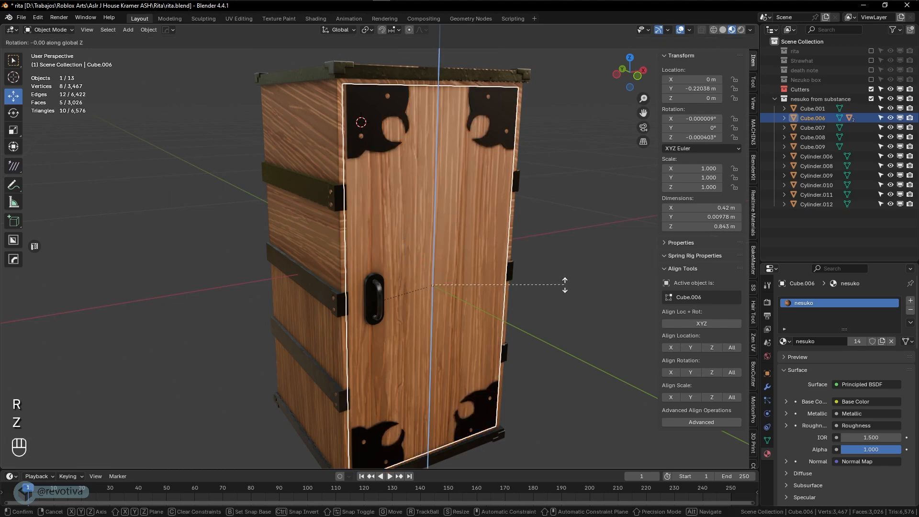
pyautogui.press('z')
pyautogui.moveTo(466, 290)
pyautogui.mouseDown(button='middle')
pyautogui.moveTo(417, 290)
pyautogui.moveTo(452, 294)
pyautogui.mouseUp(button='middle')
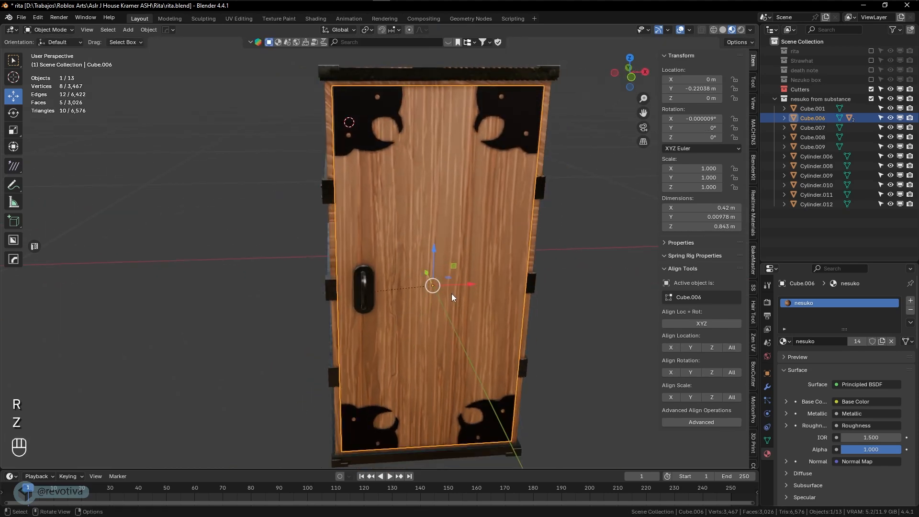
pyautogui.press('KP_1')
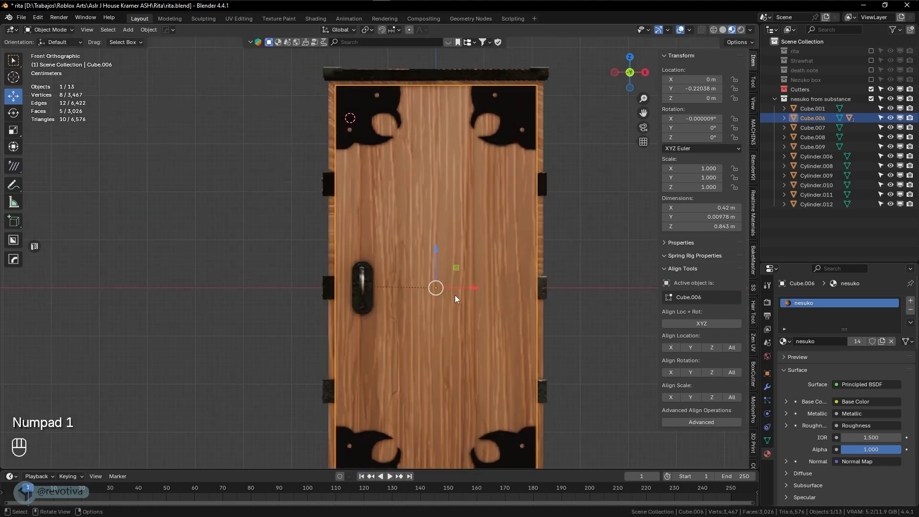
pyautogui.keyDown('shift'); pyautogui.rightClick(535, 288); pyautogui.keyUp('shift')
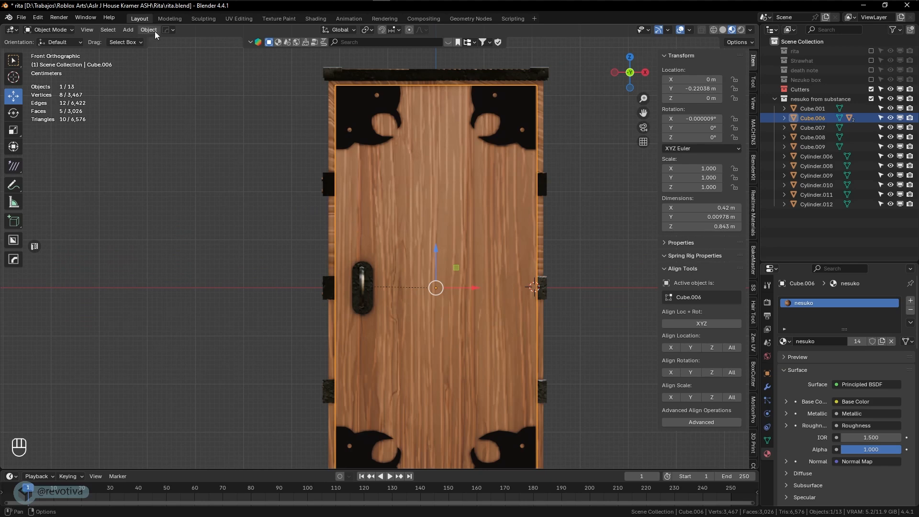
pyautogui.click(149, 29)
pyautogui.moveTo(172, 50)
pyautogui.click(254, 70)
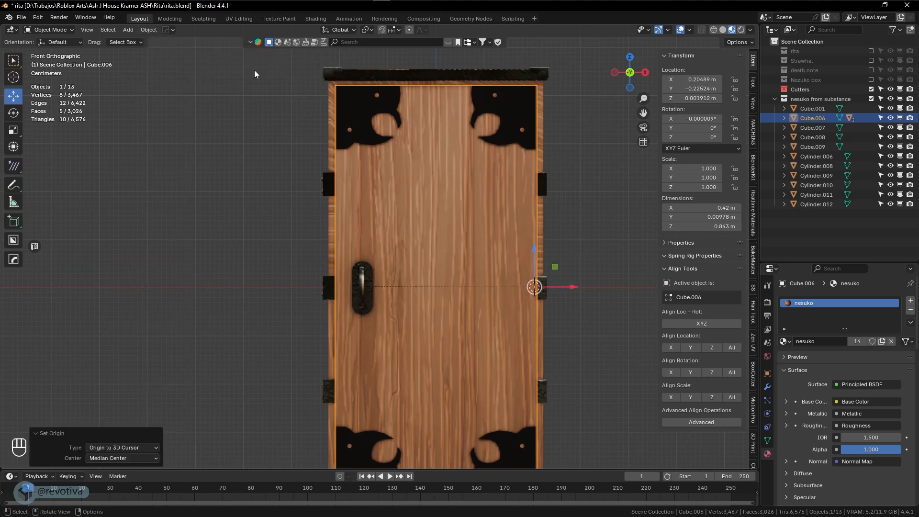
# Rotate the door about 55.55° around the Z axis to swing it open
pyautogui.moveTo(545, 300); pyautogui.dragTo(584, 308, button='middle')
pyautogui.press('r')
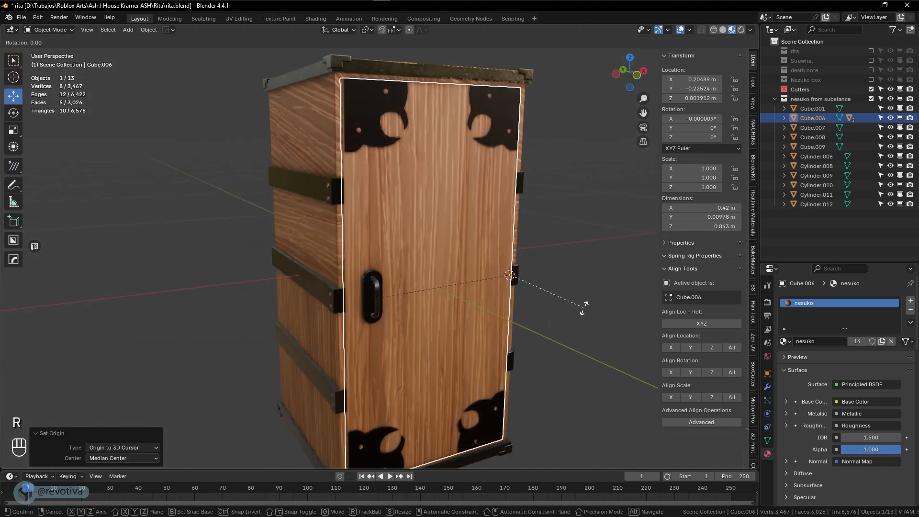
pyautogui.press('z')
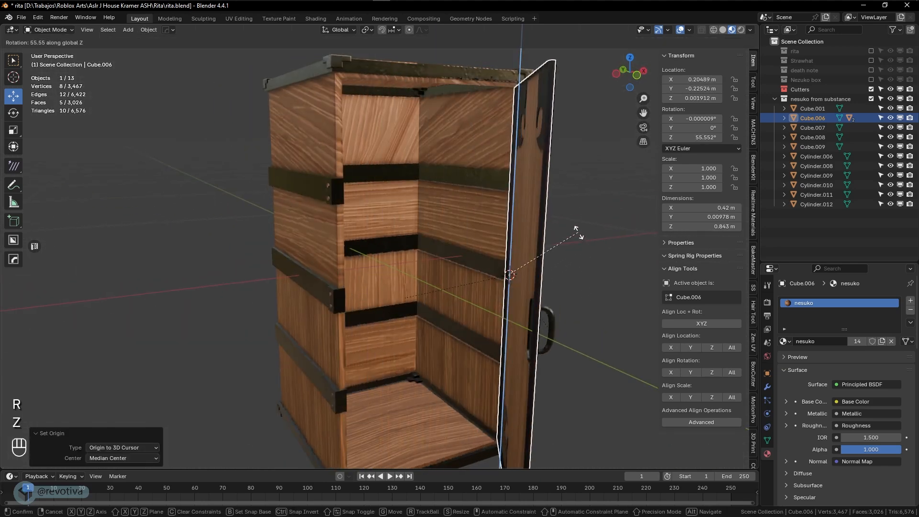